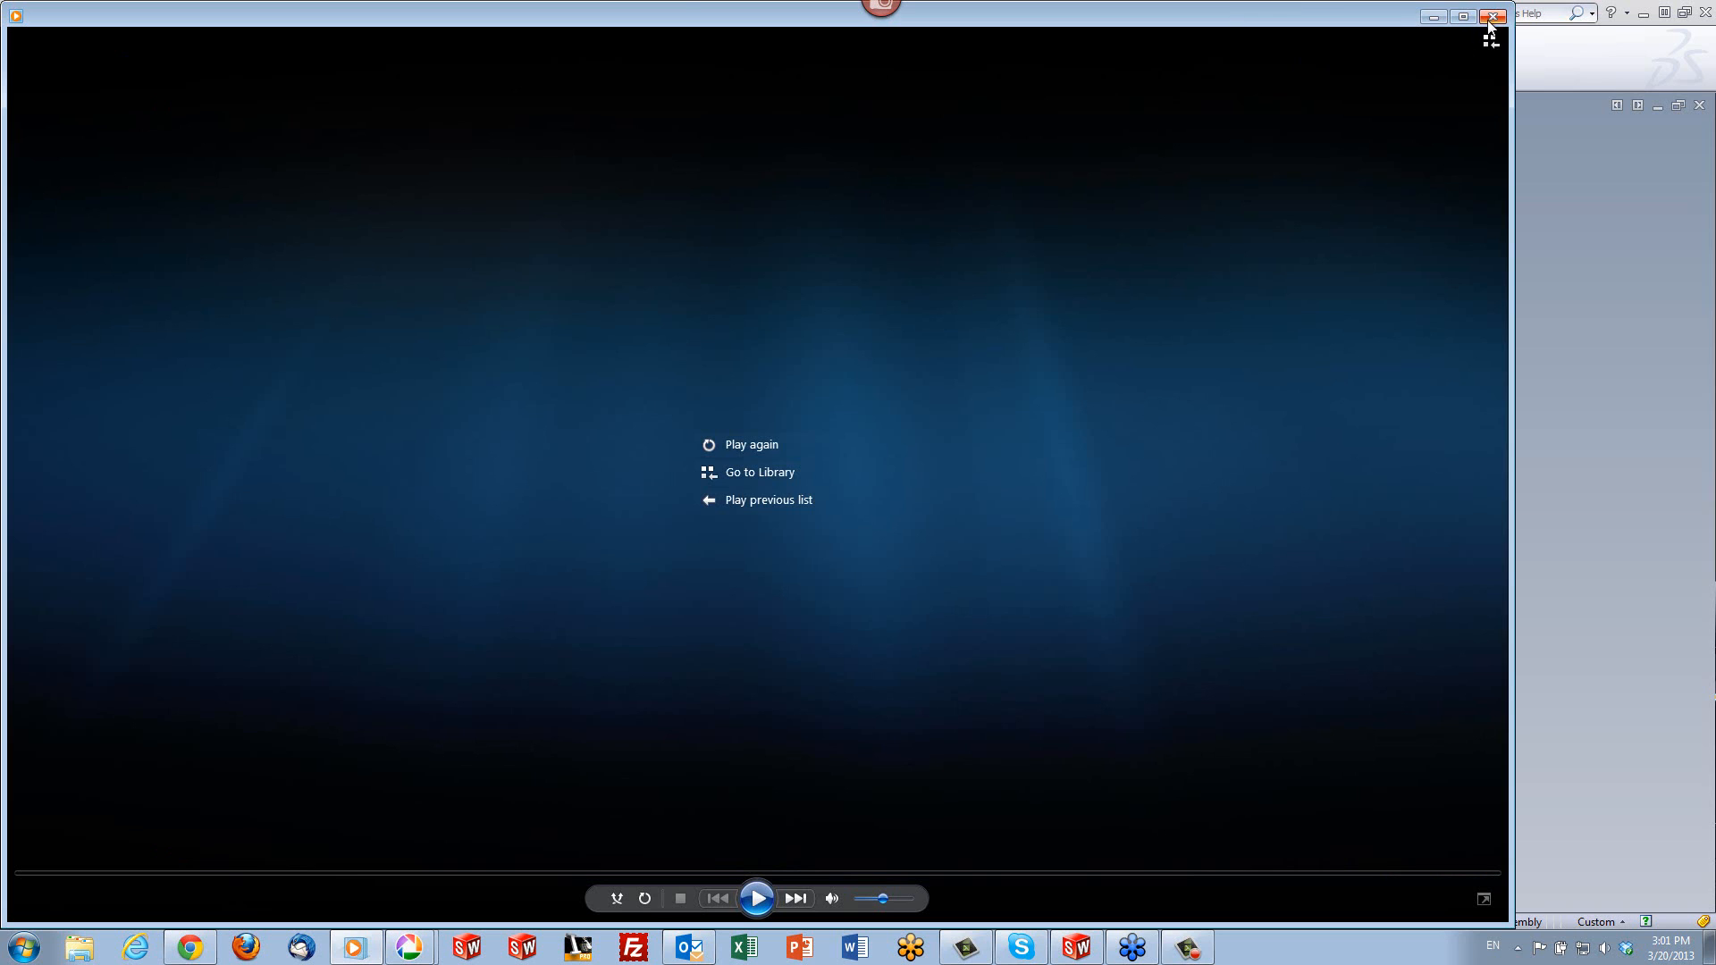
- Close the media player and activate the Default configuration of the assembly
left_click(1489, 23)
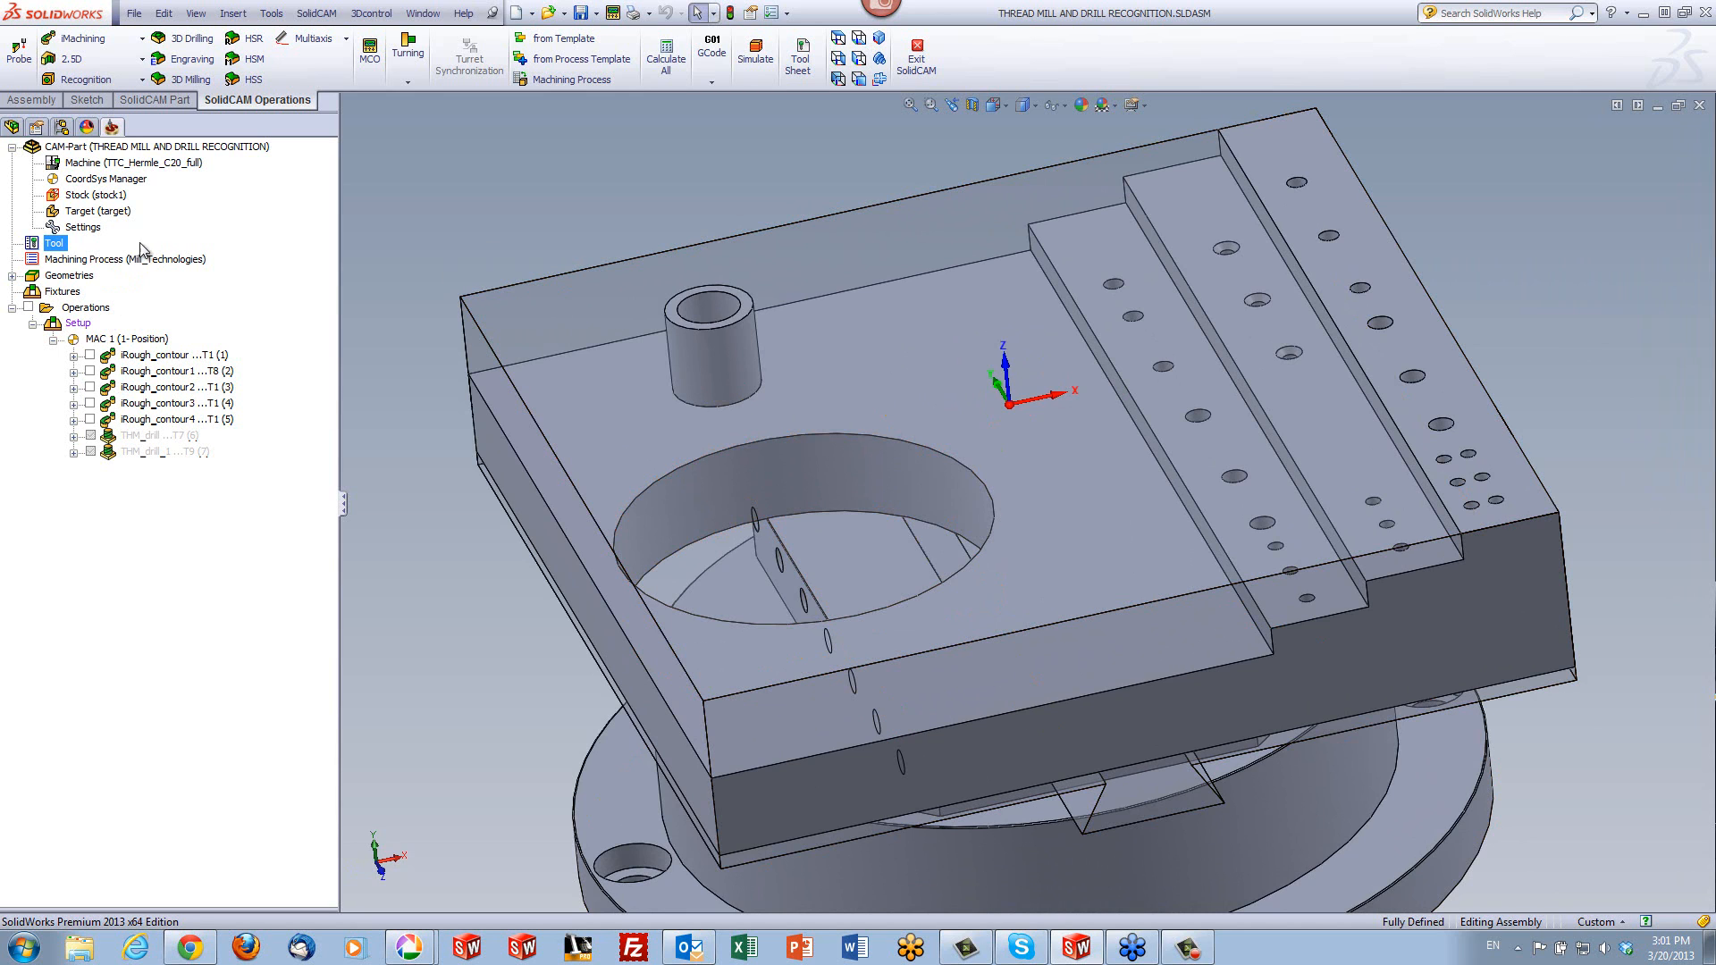
left_click(61, 127)
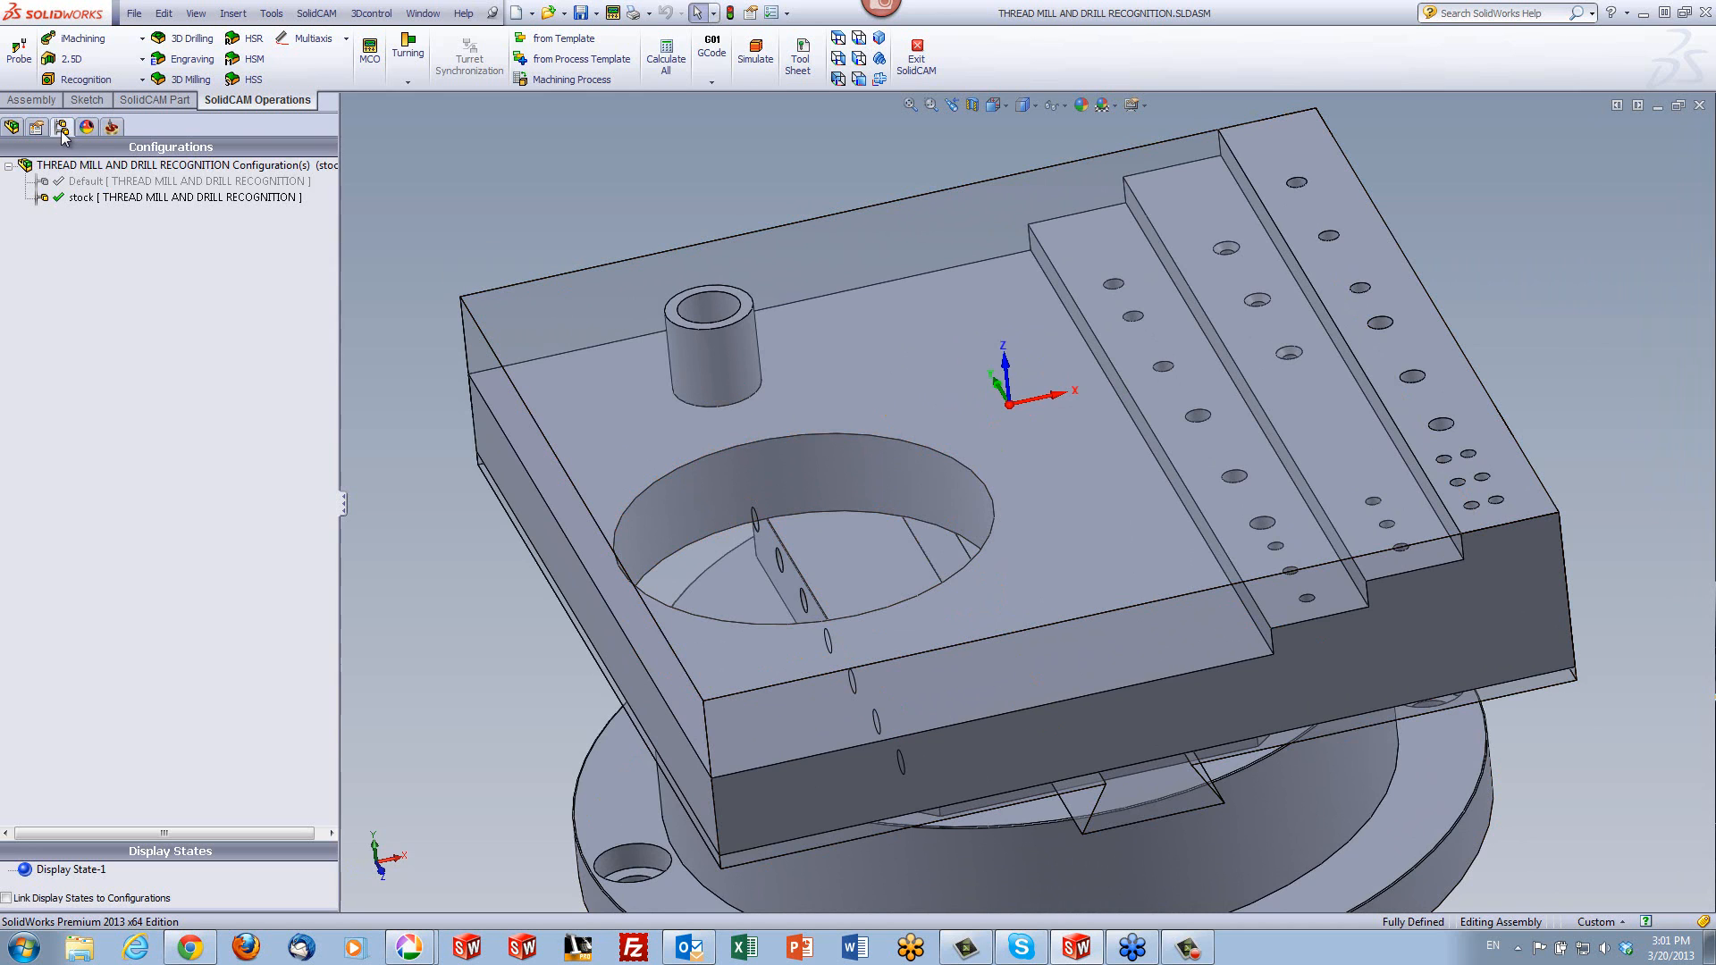
left_click(71, 181)
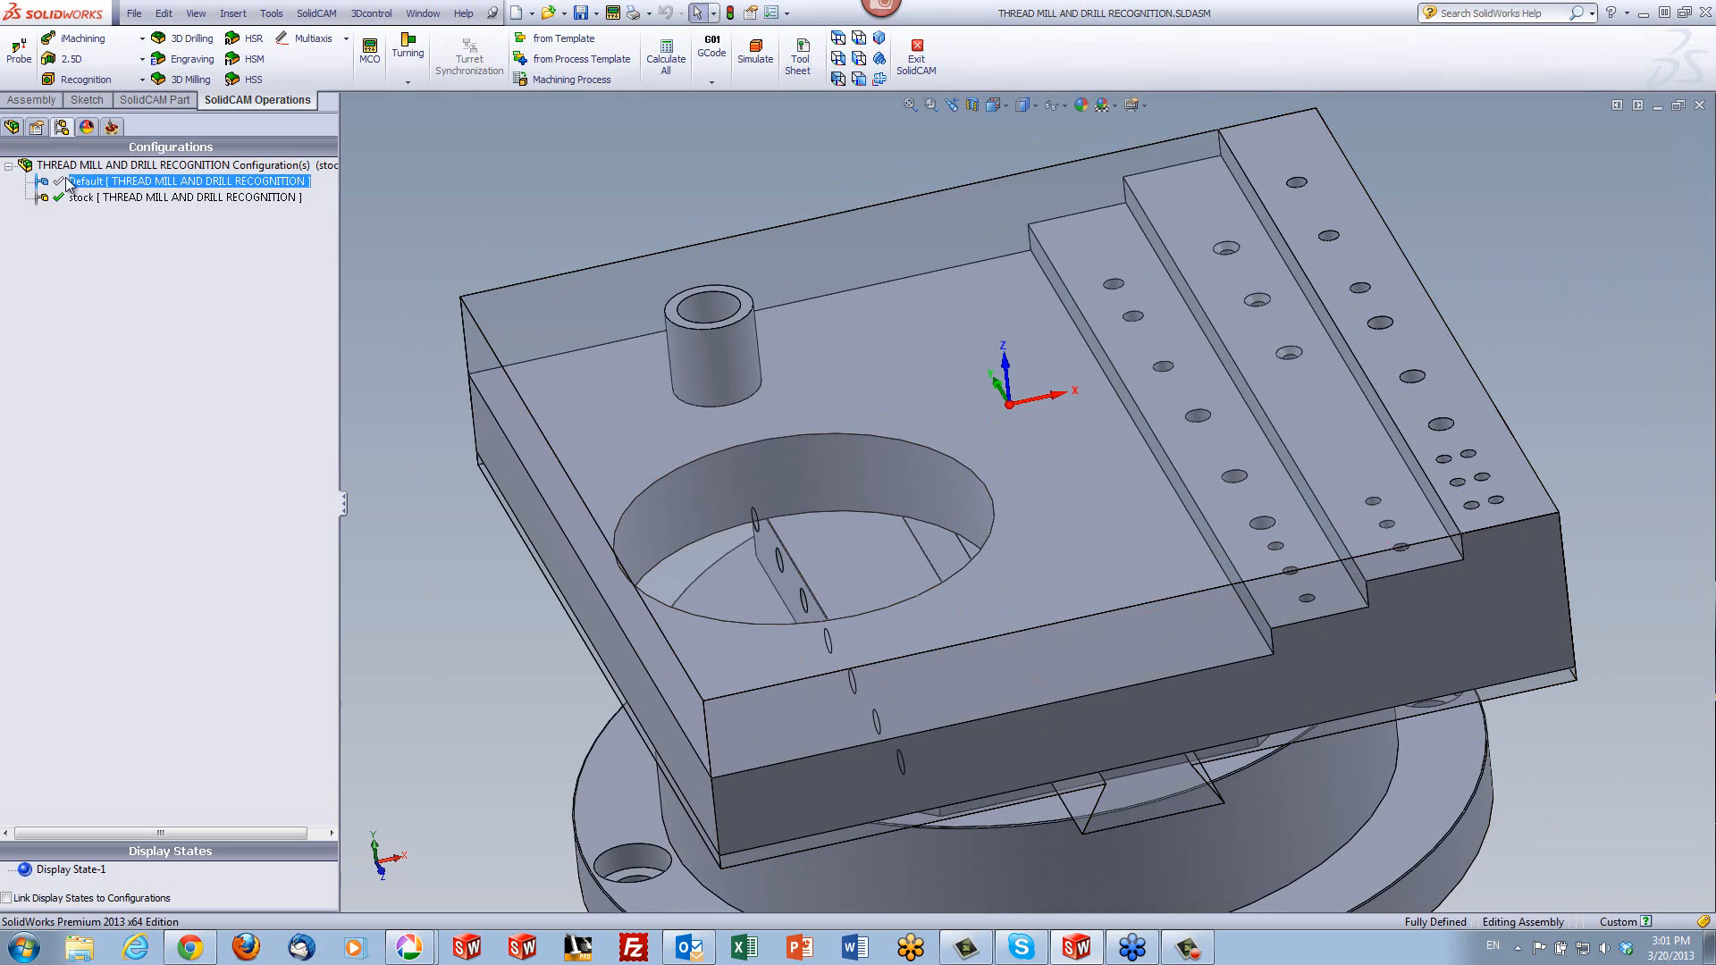
double_click(71, 182)
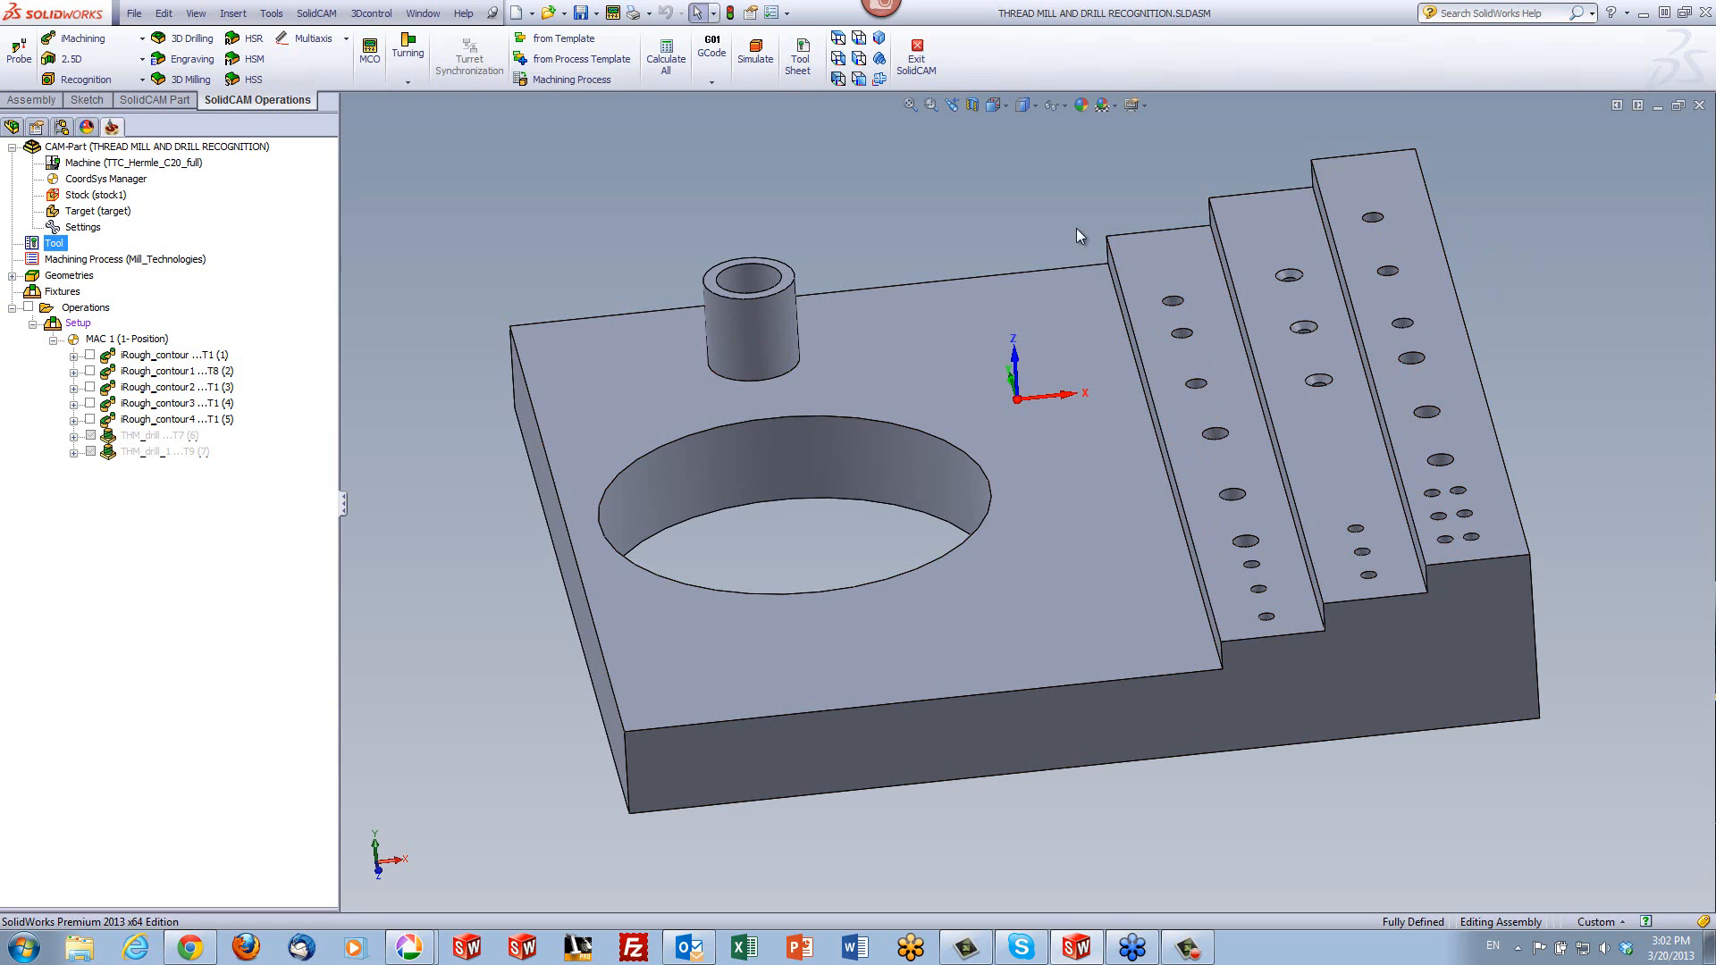
- Display the part with hidden lines visible and in wireframe to examine the hole shapes in the stepped area
left_click(1023, 104)
left_click(1023, 194)
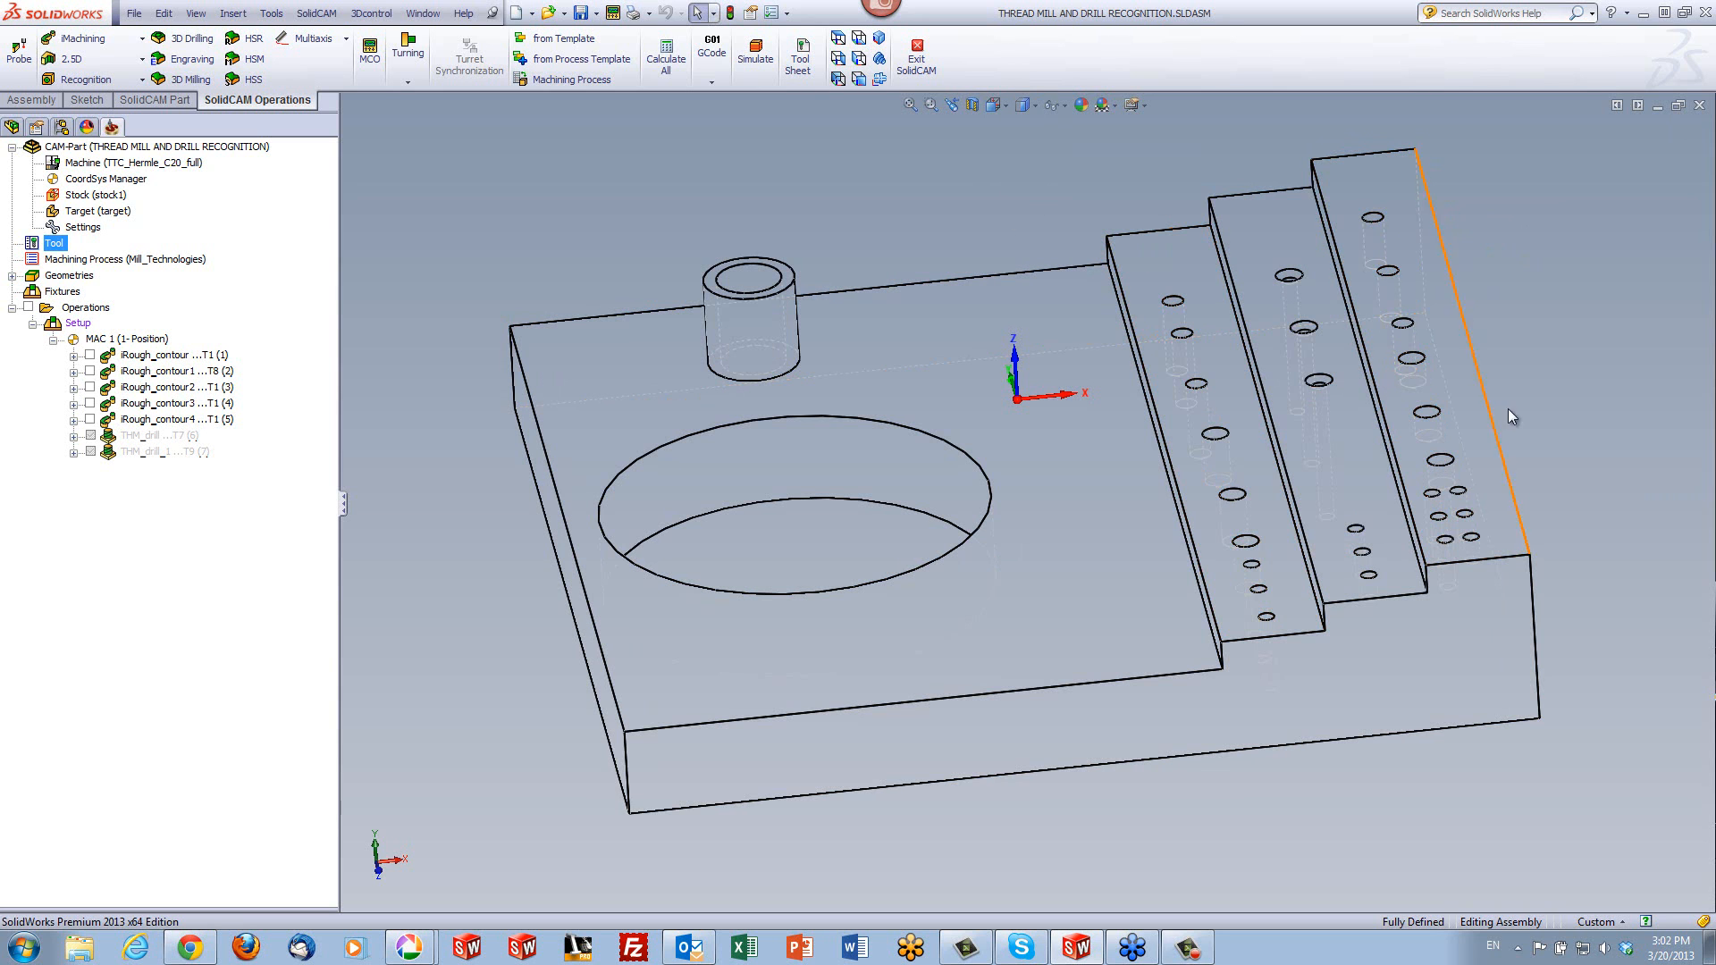
mouse_move(1551, 394)
middle_mouse_down()
mouse_move(1486, 418)
mouse_move(1555, 495)
mouse_move(1452, 568)
mouse_move(1539, 612)
mouse_move(1390, 579)
mouse_move(1387, 493)
mouse_move(1388, 517)
middle_mouse_up()
scroll(1524, 490, "down", 6)
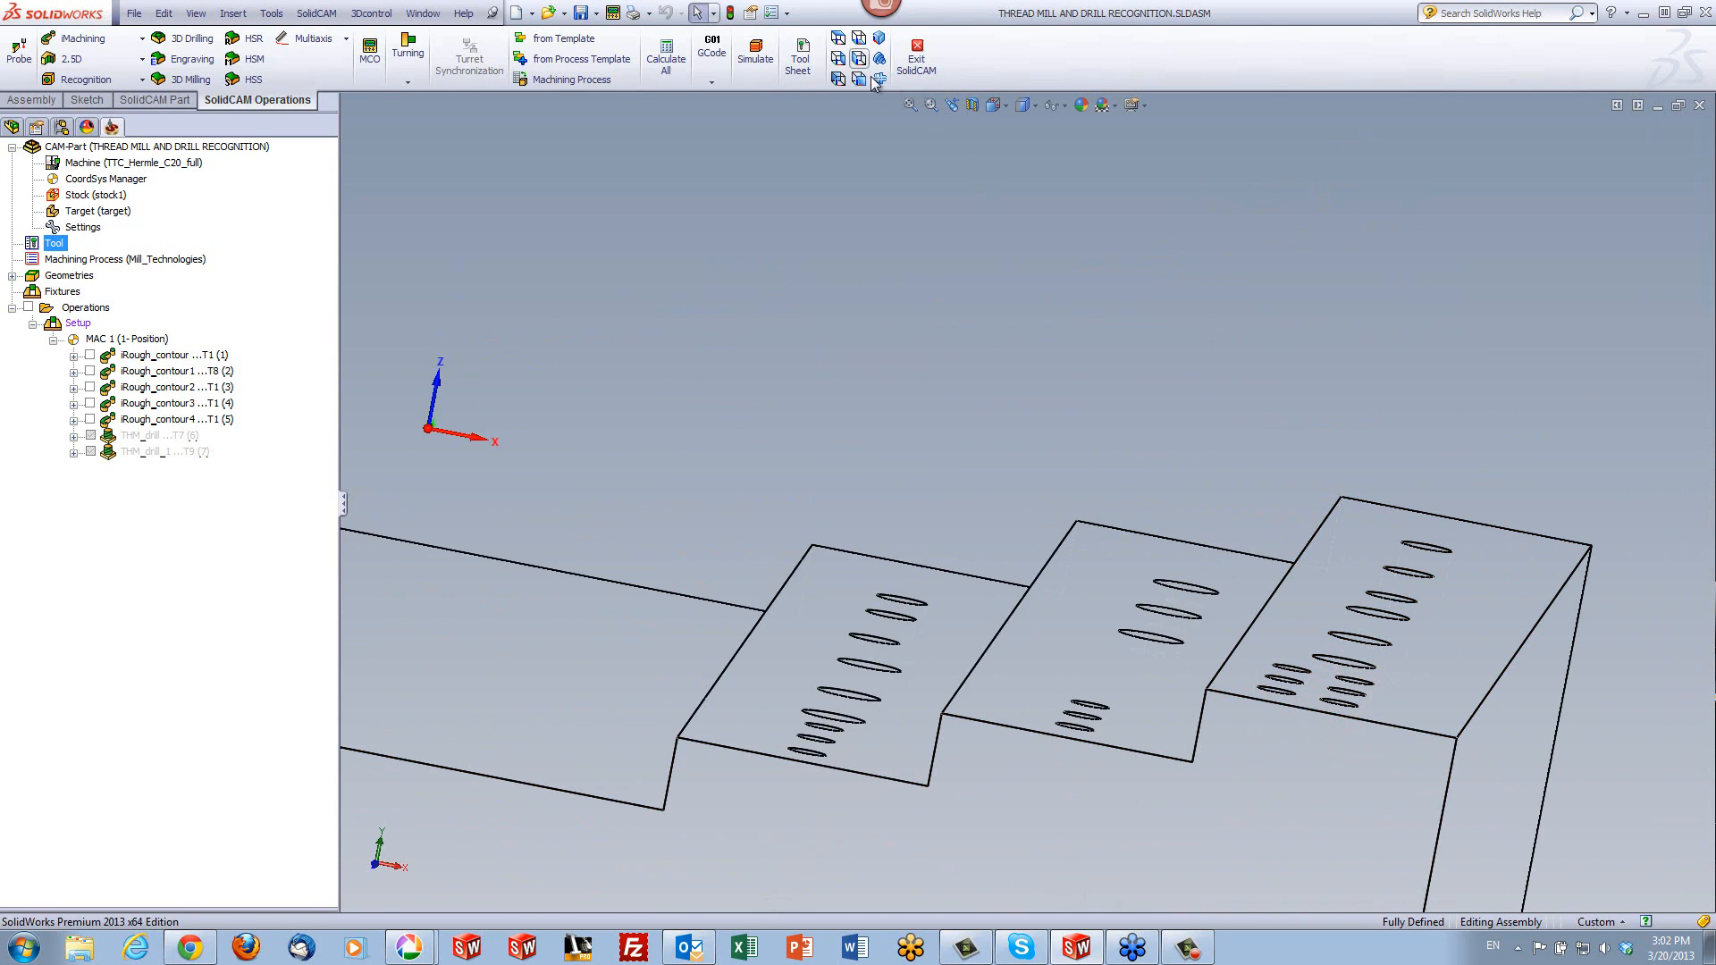
left_click(1023, 107)
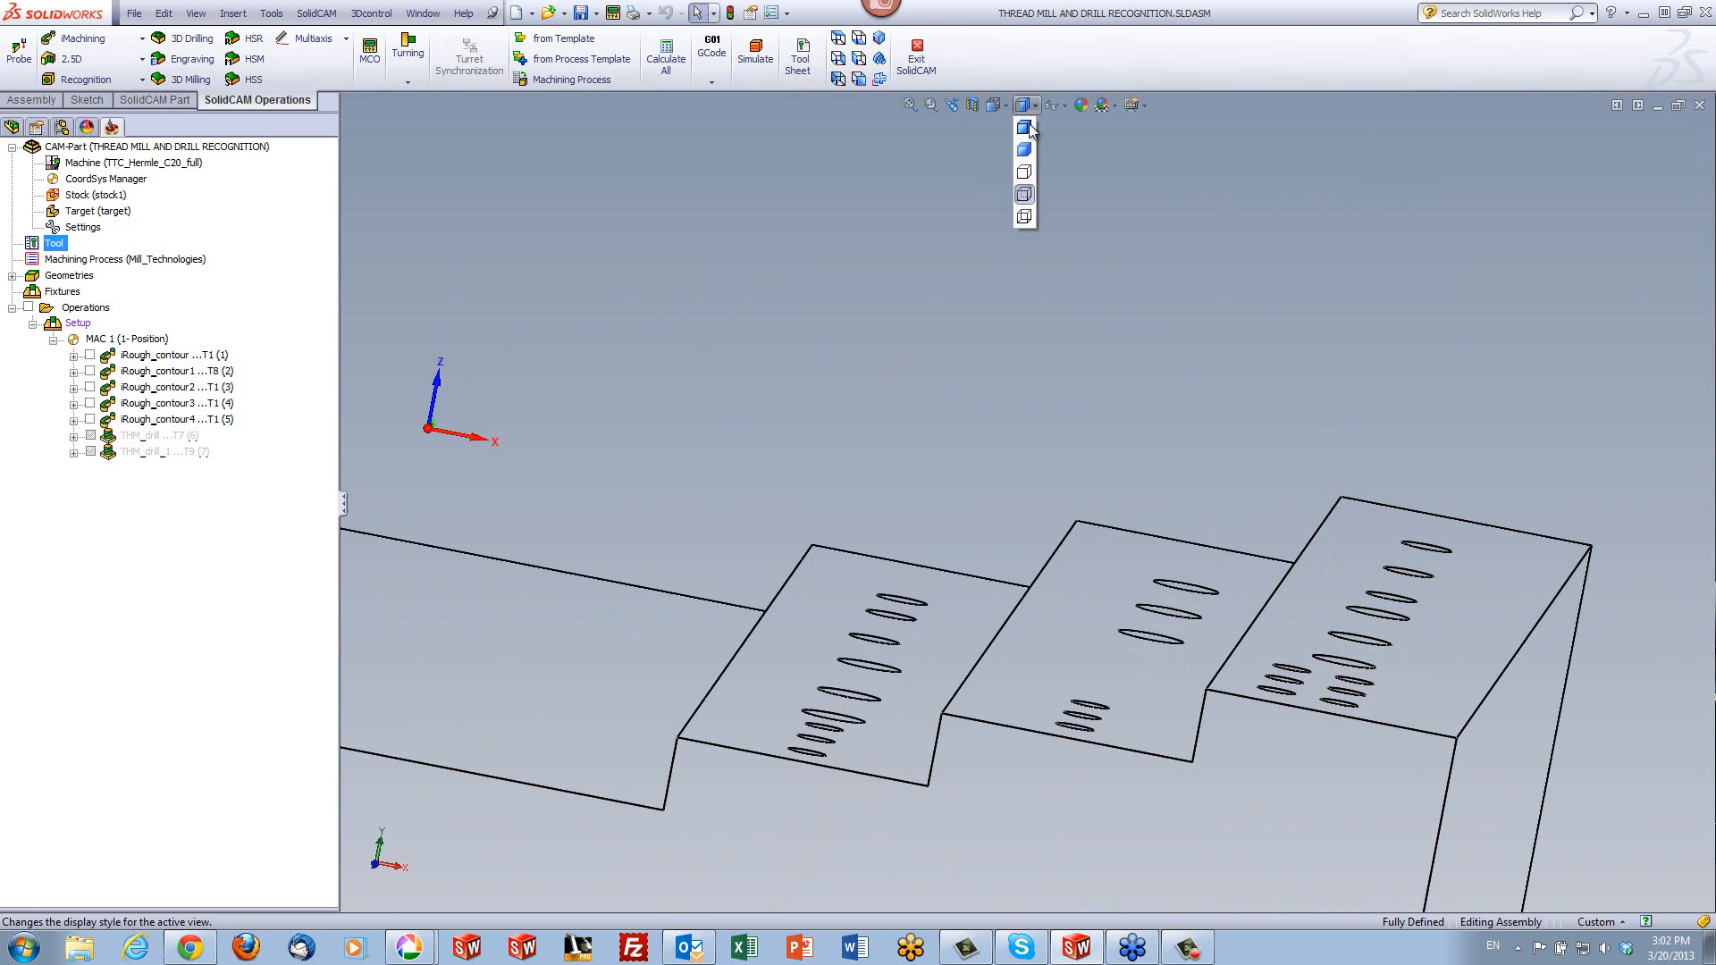
left_click(1028, 216)
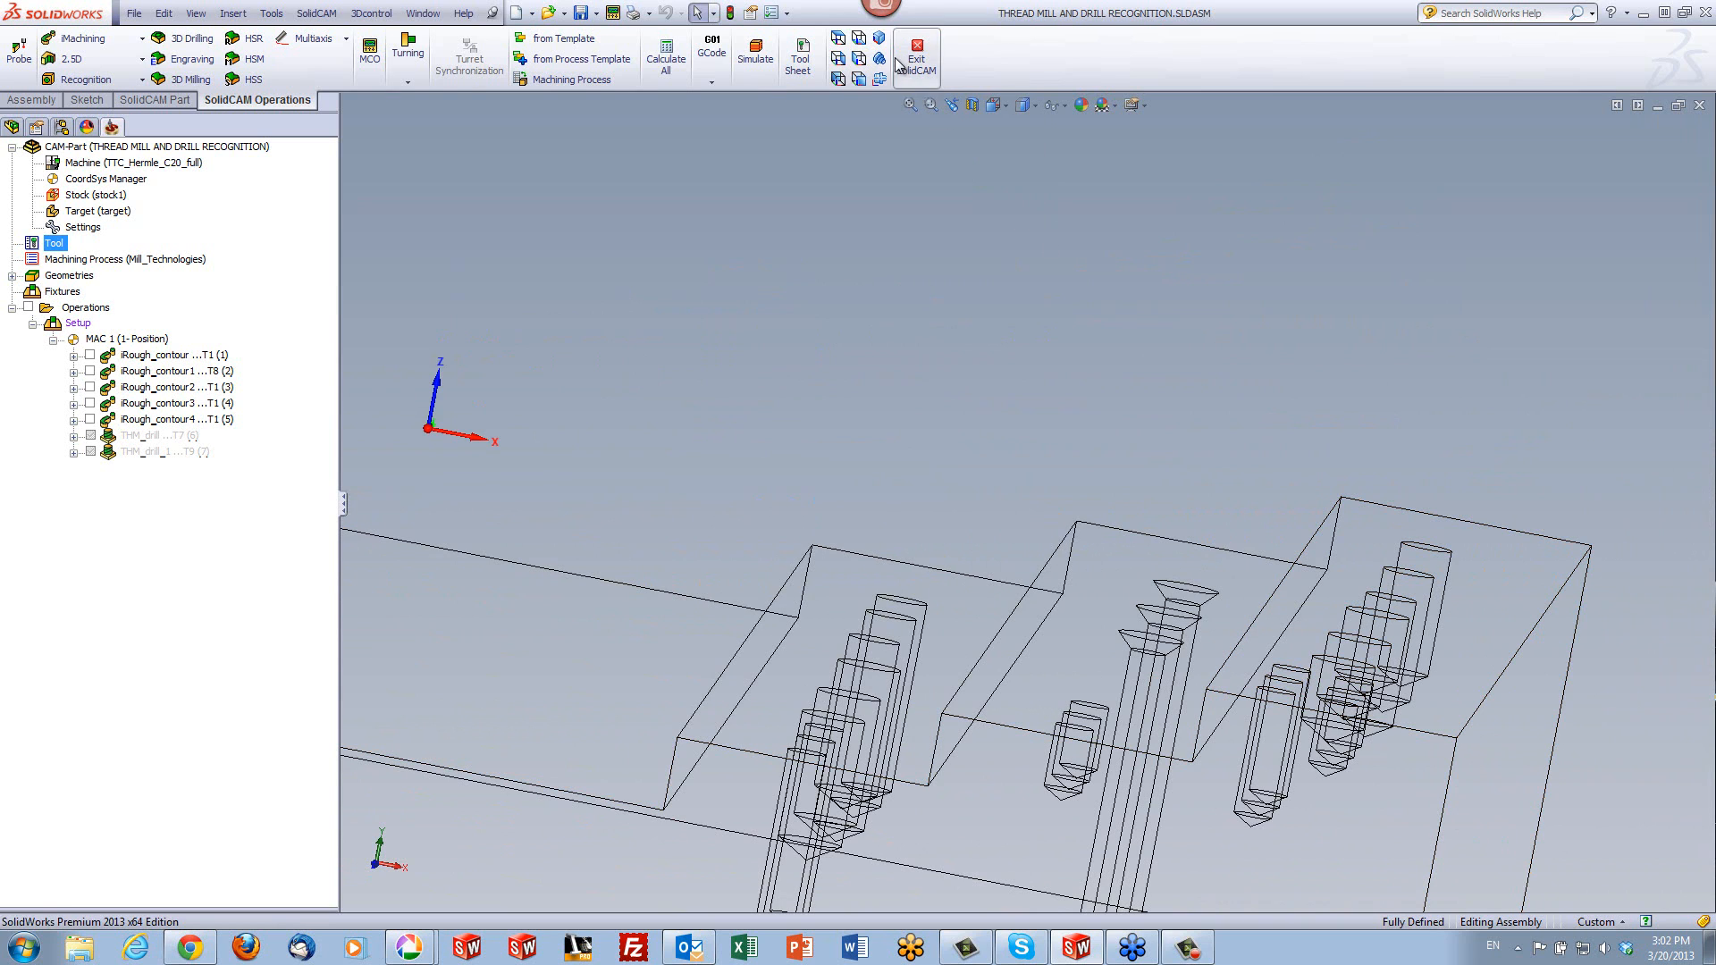
mouse_move(1429, 426)
middle_mouse_down()
mouse_move(1396, 420)
mouse_move(1403, 617)
mouse_move(1376, 679)
mouse_move(1094, 431)
mouse_move(1139, 261)
middle_mouse_up()
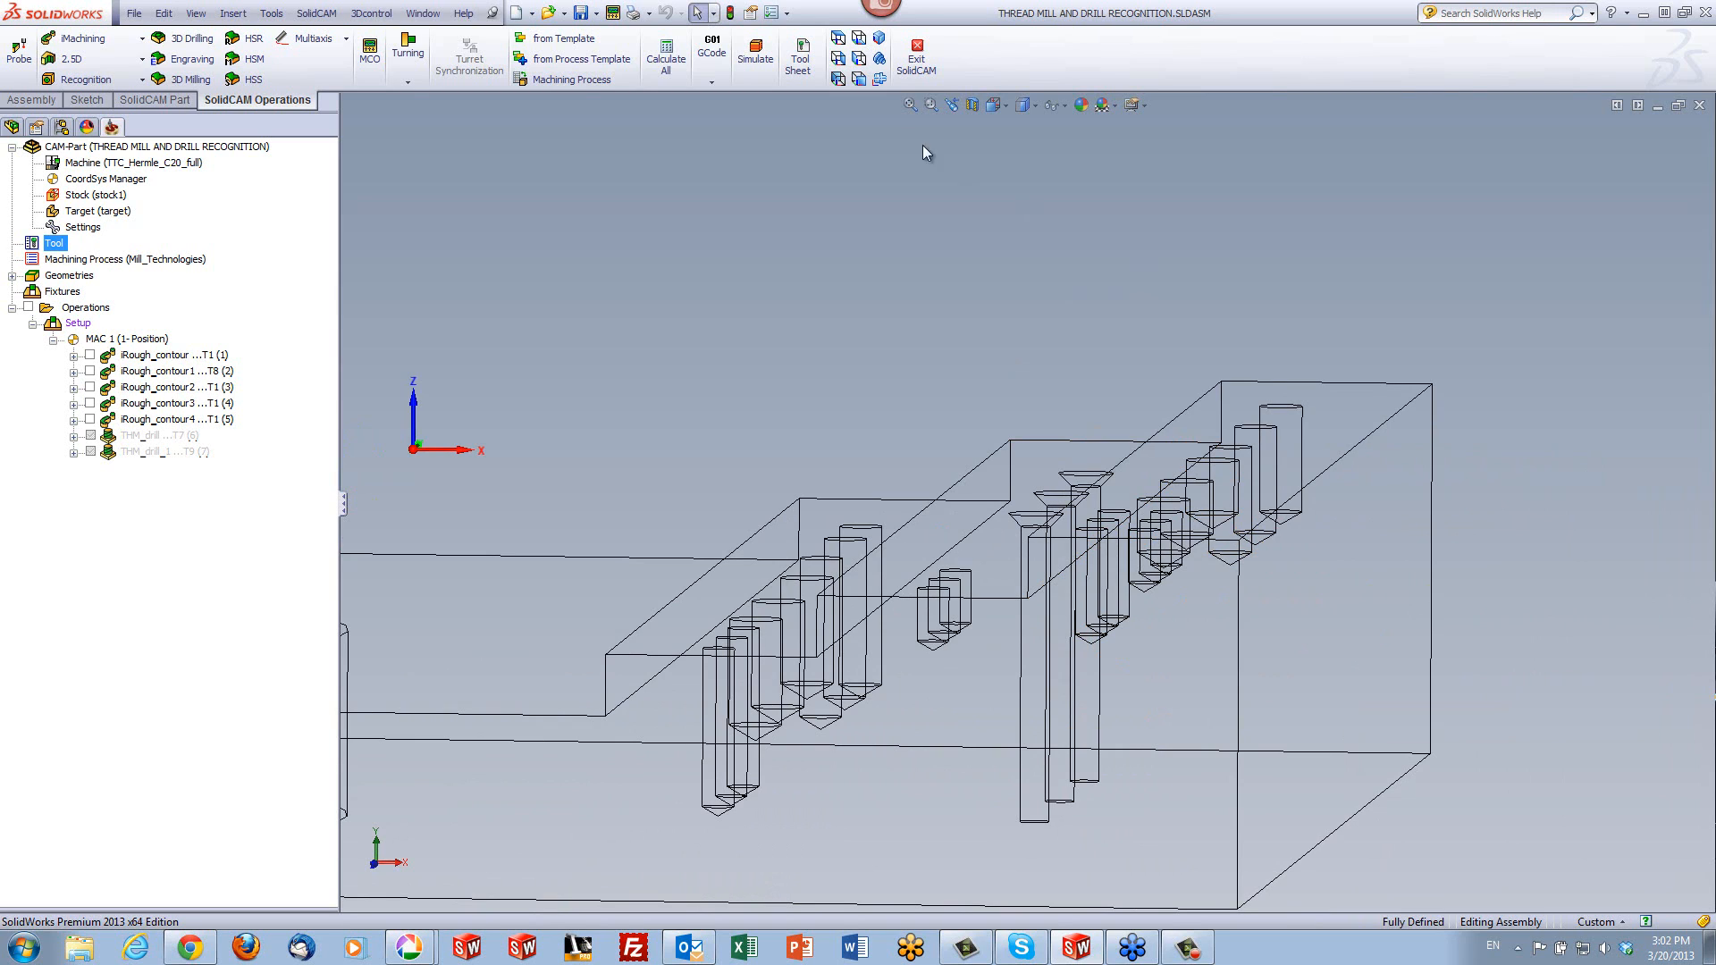
- Return the display style to Shaded With Edges and fit the part in the view
left_click(1023, 105)
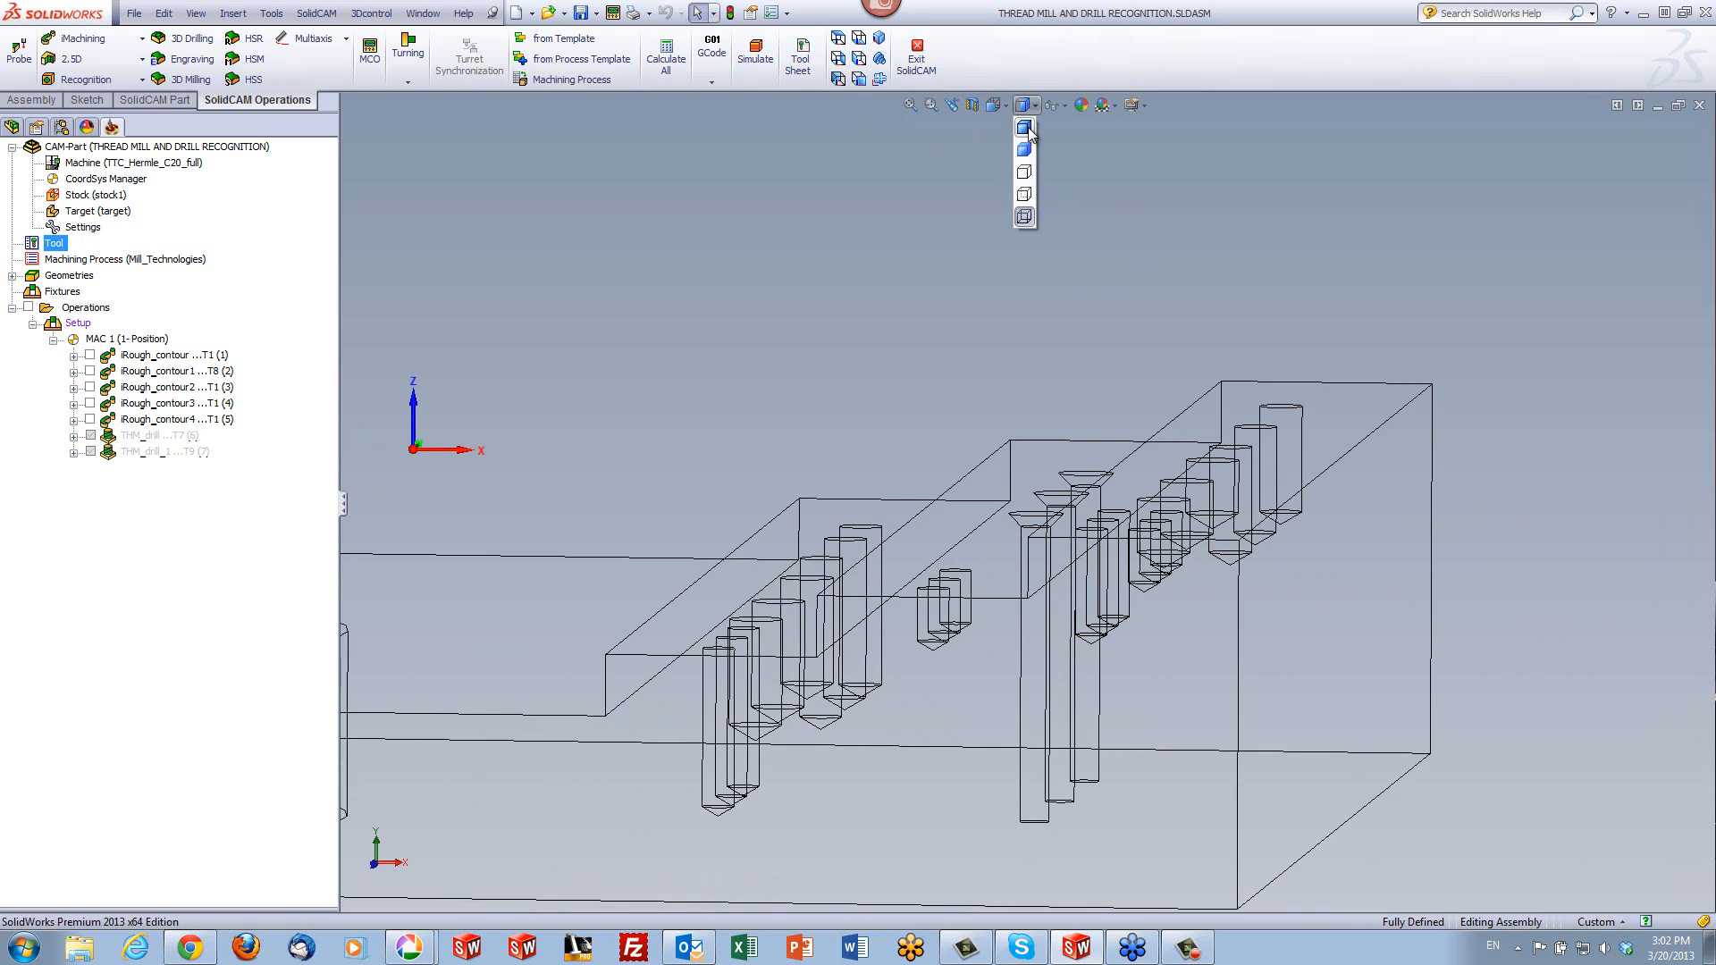
left_click(1023, 125)
key("f")
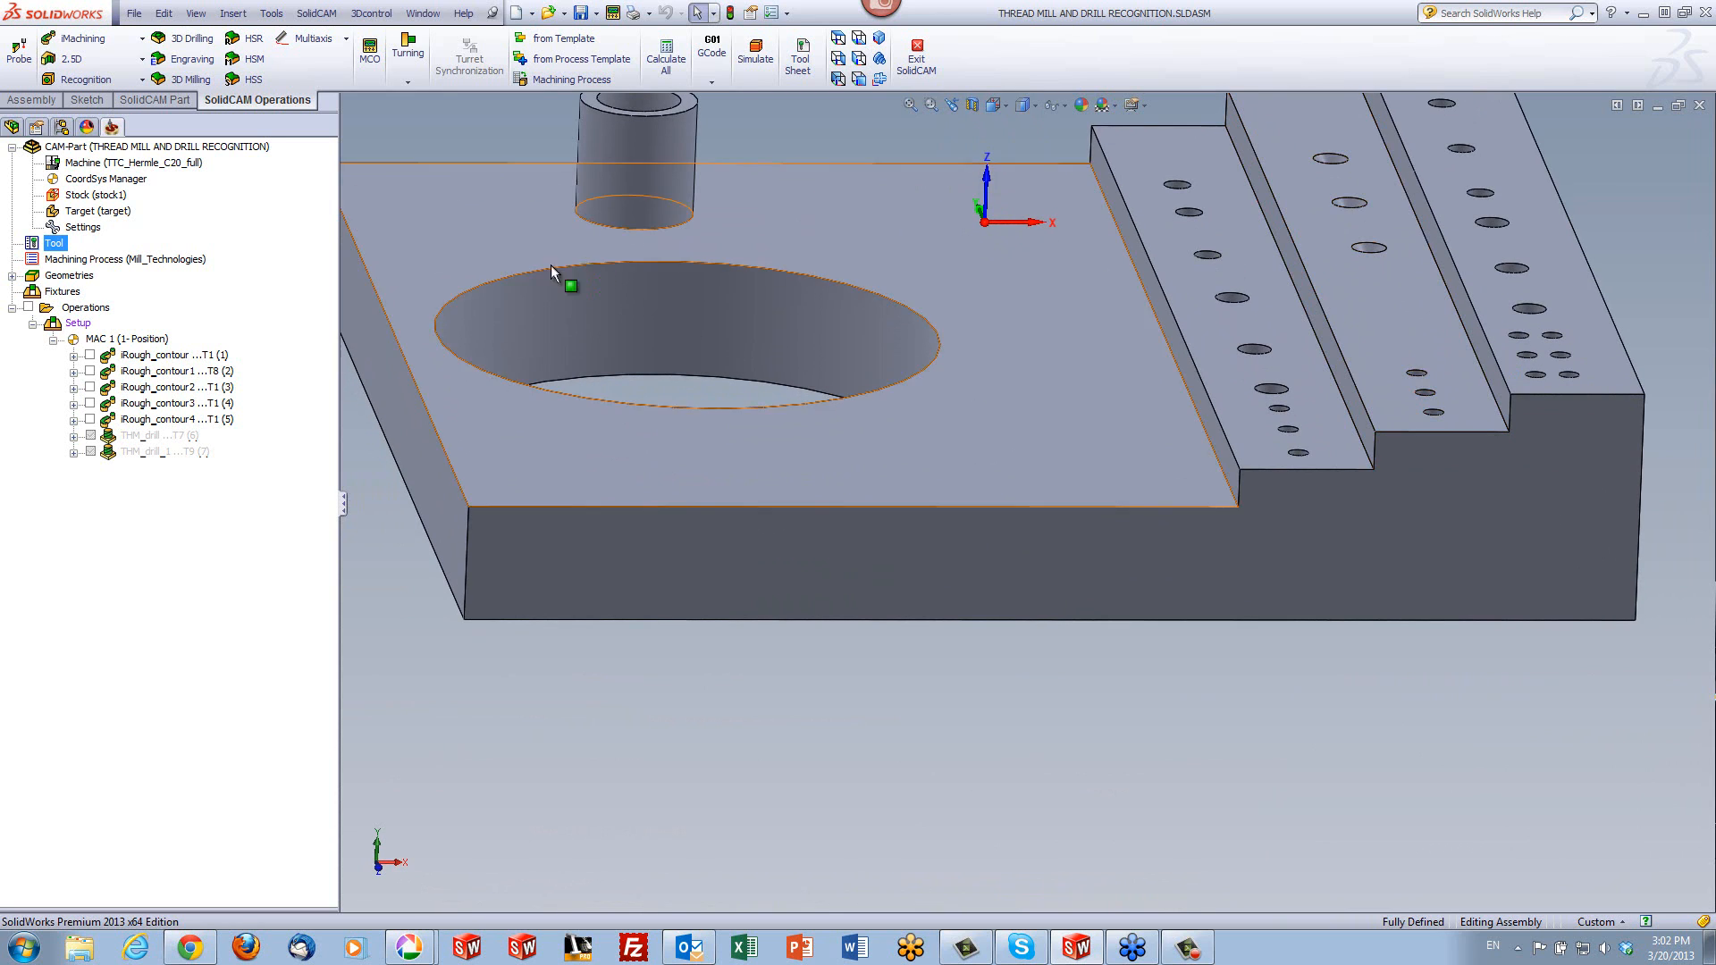
- Review the model definition of stock1 and leave it without changes
left_click(104, 197)
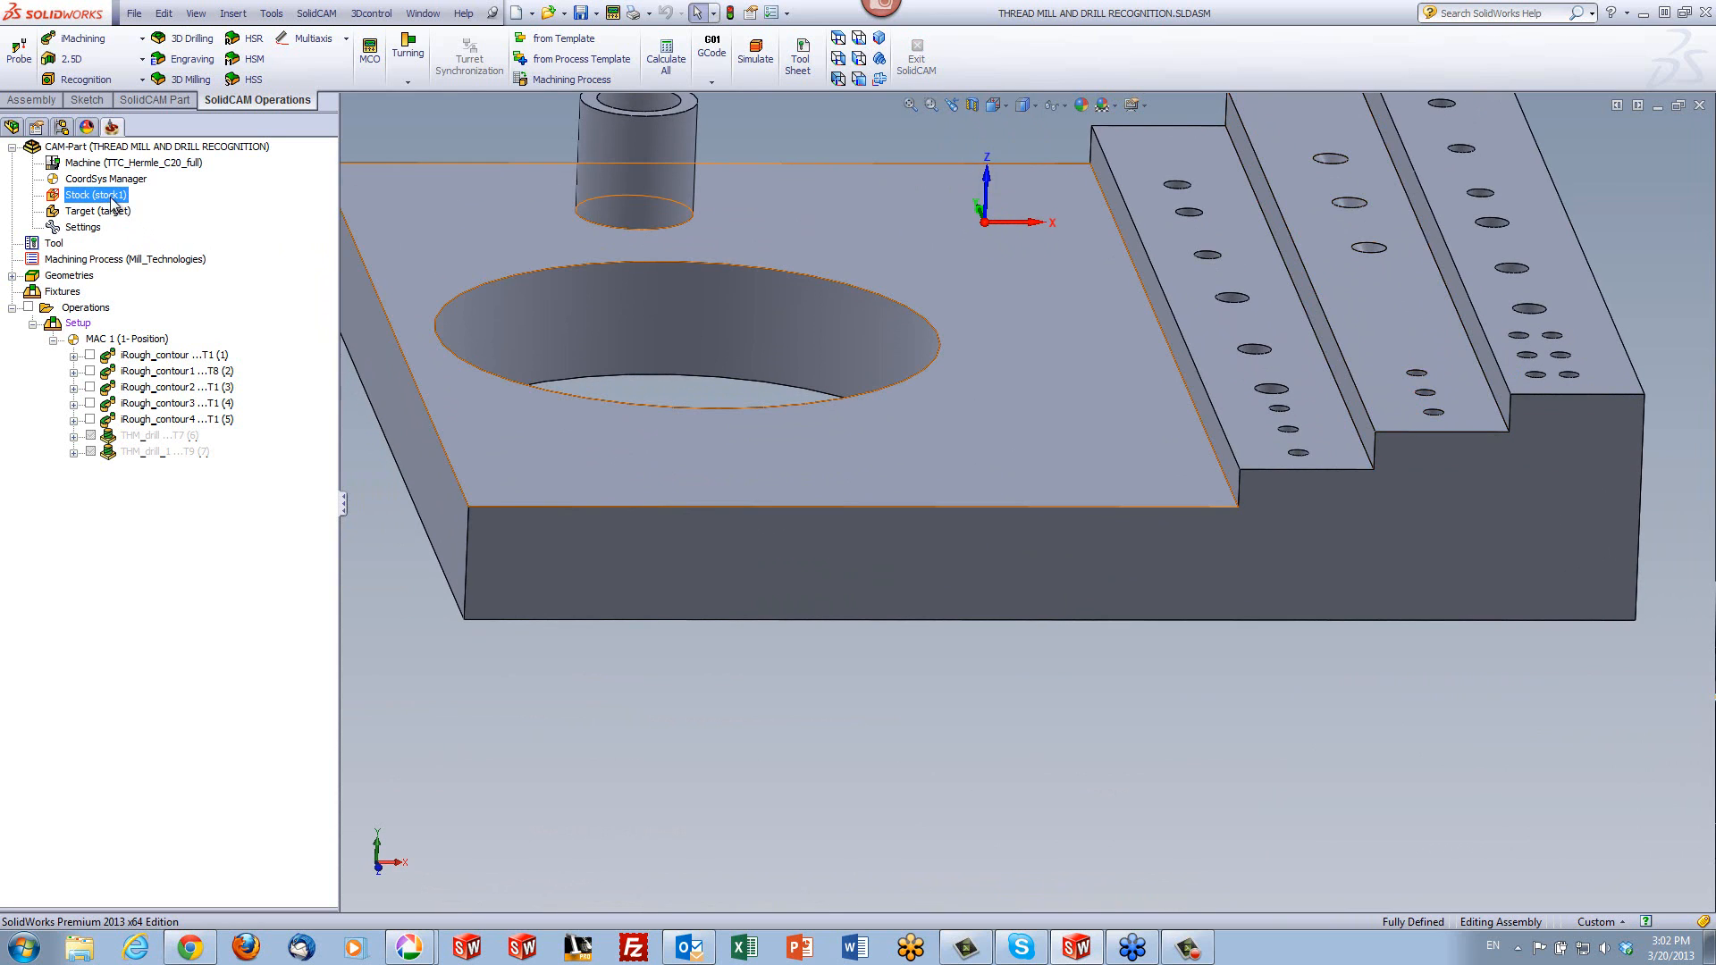
double_click(104, 197)
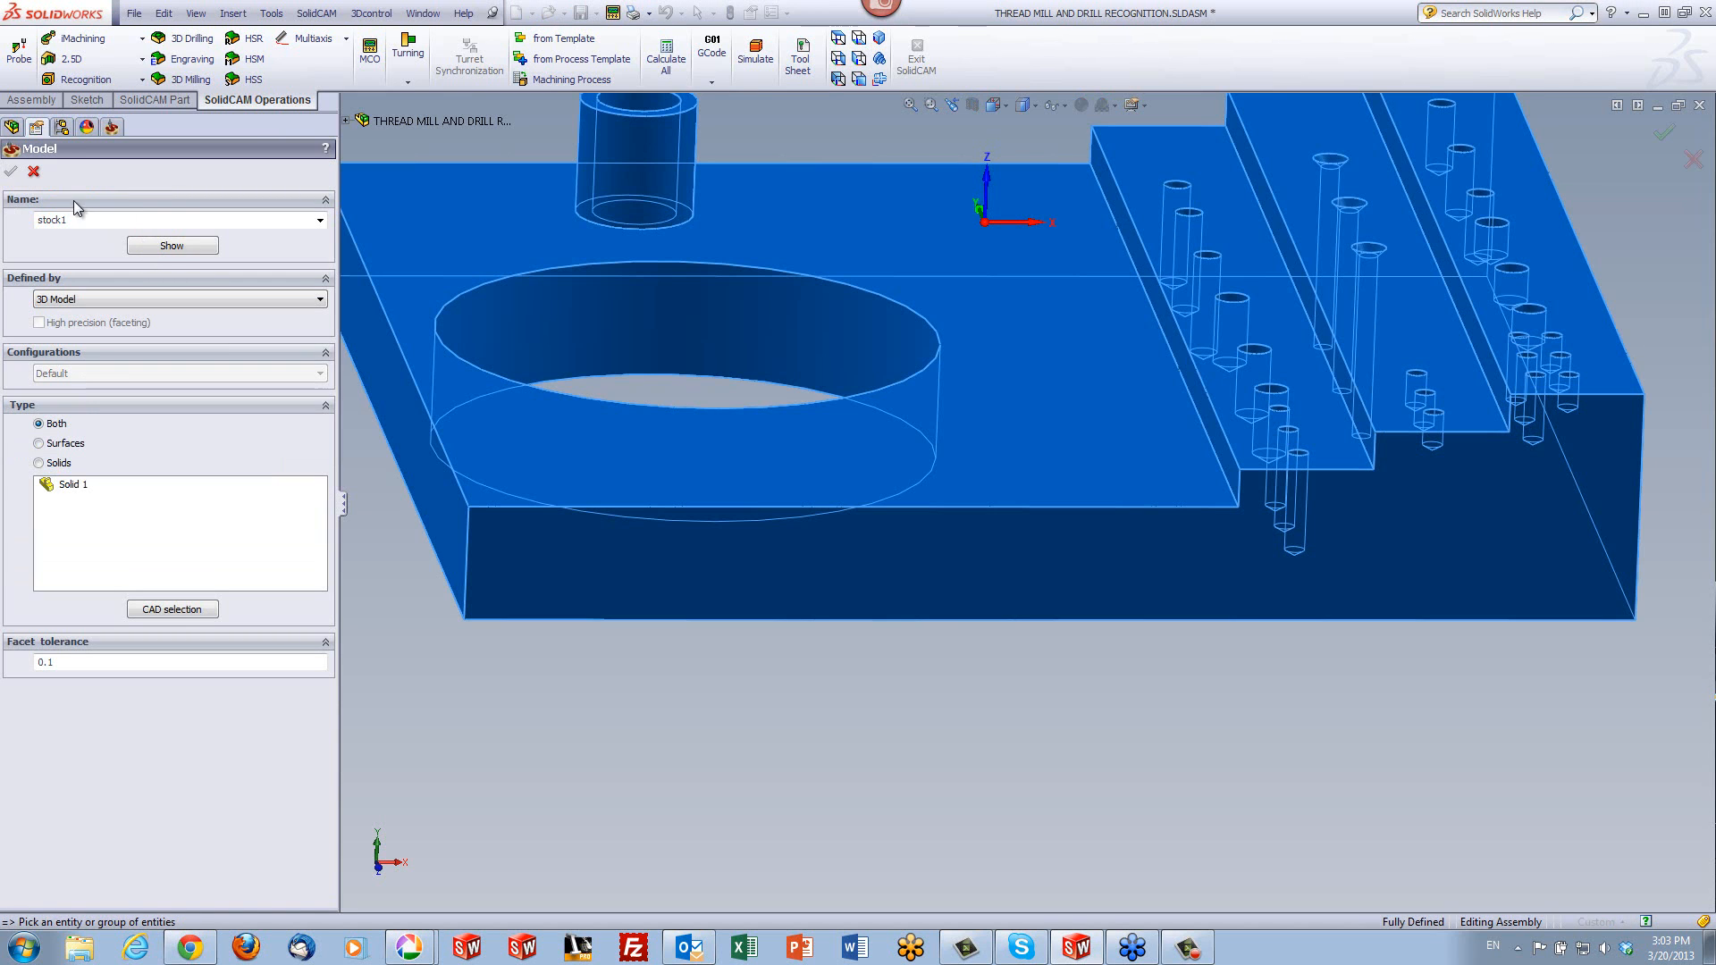
left_click(33, 171)
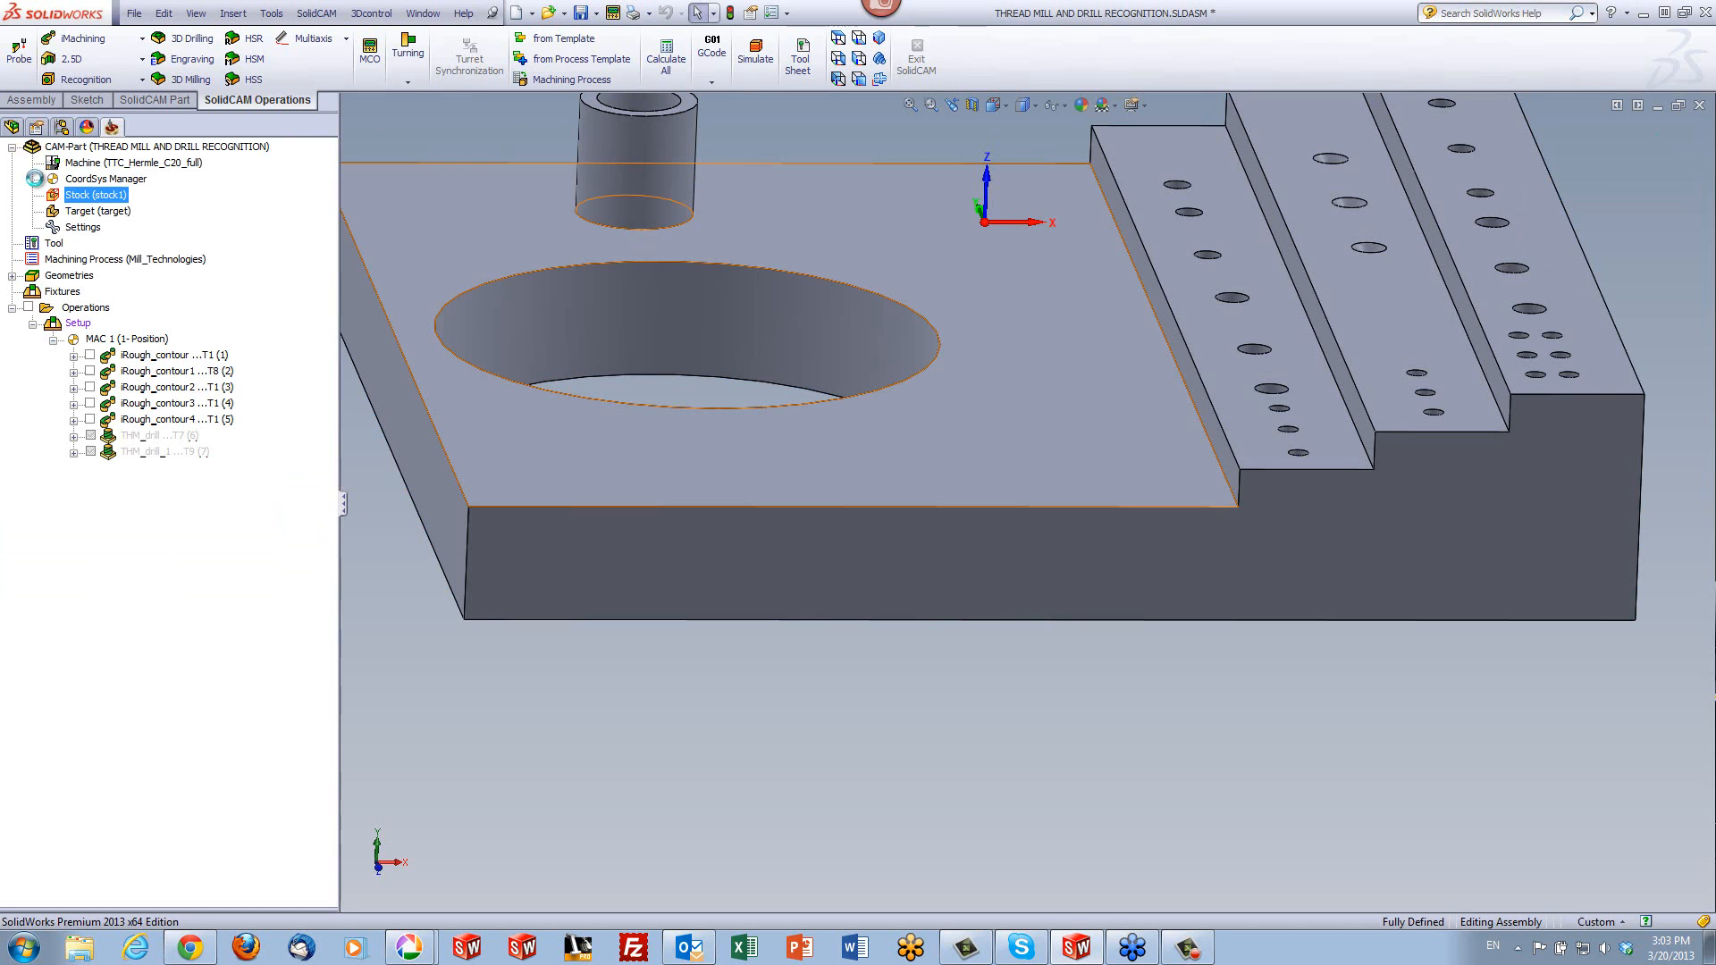
- Show the stock1 model in its preview window, inspect it from another angle and close the preview
right_click(80, 195)
left_click(122, 229)
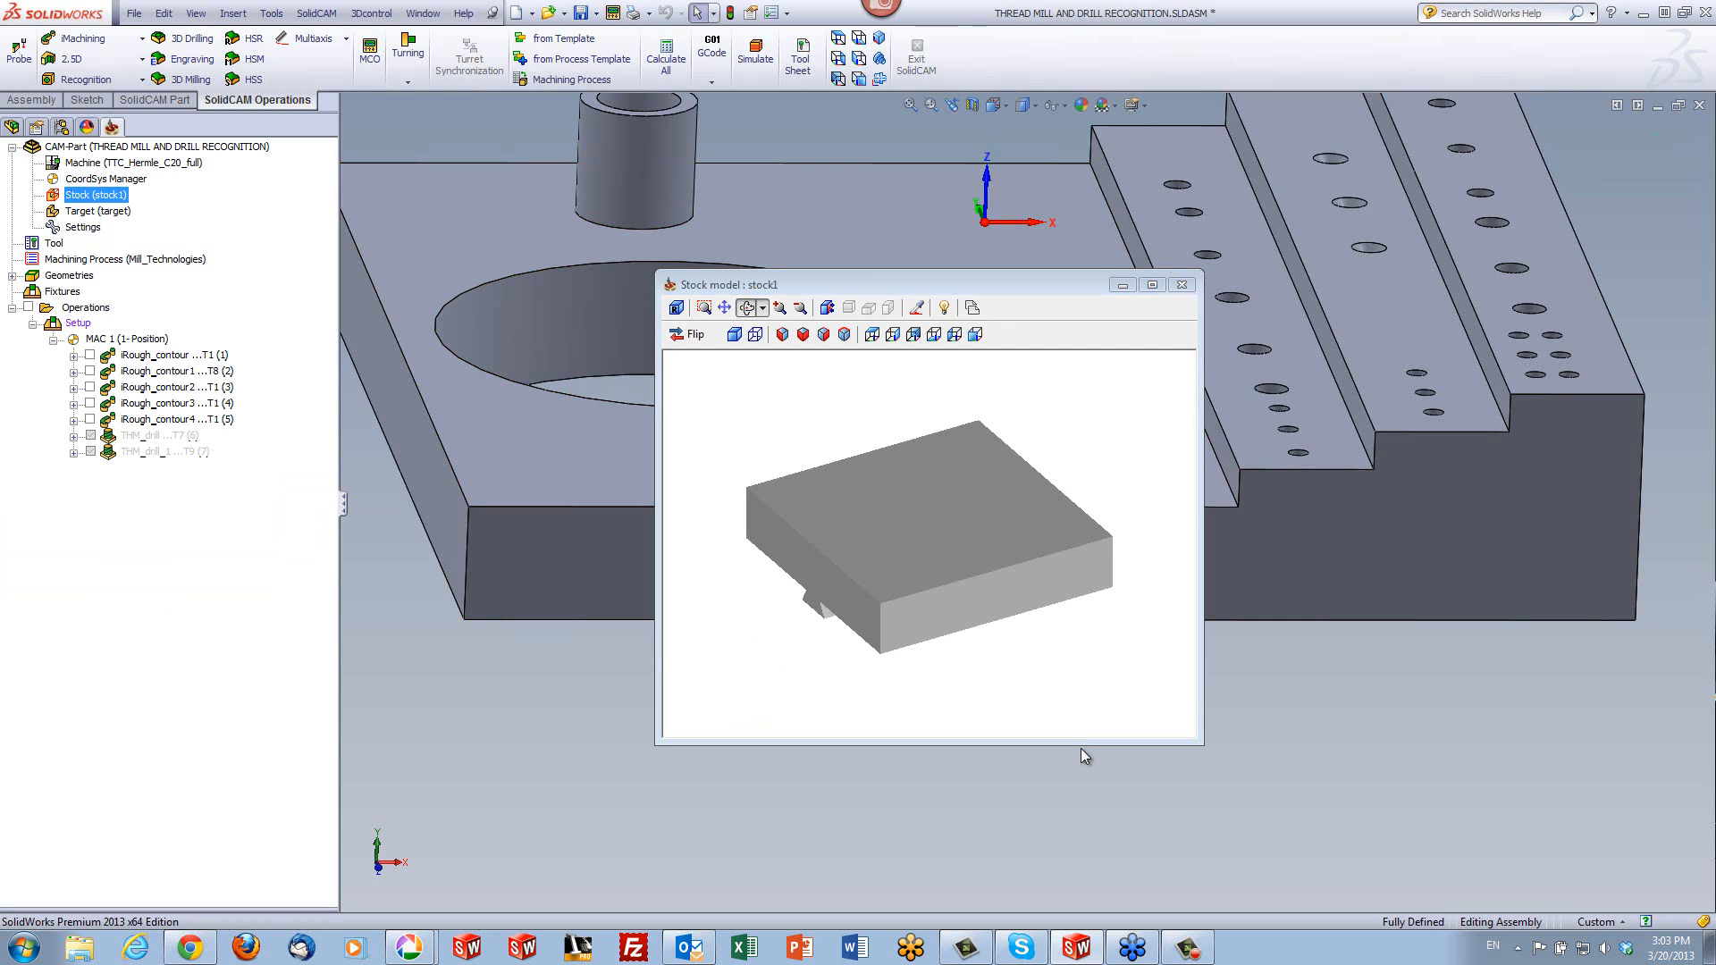
left_click(1062, 683)
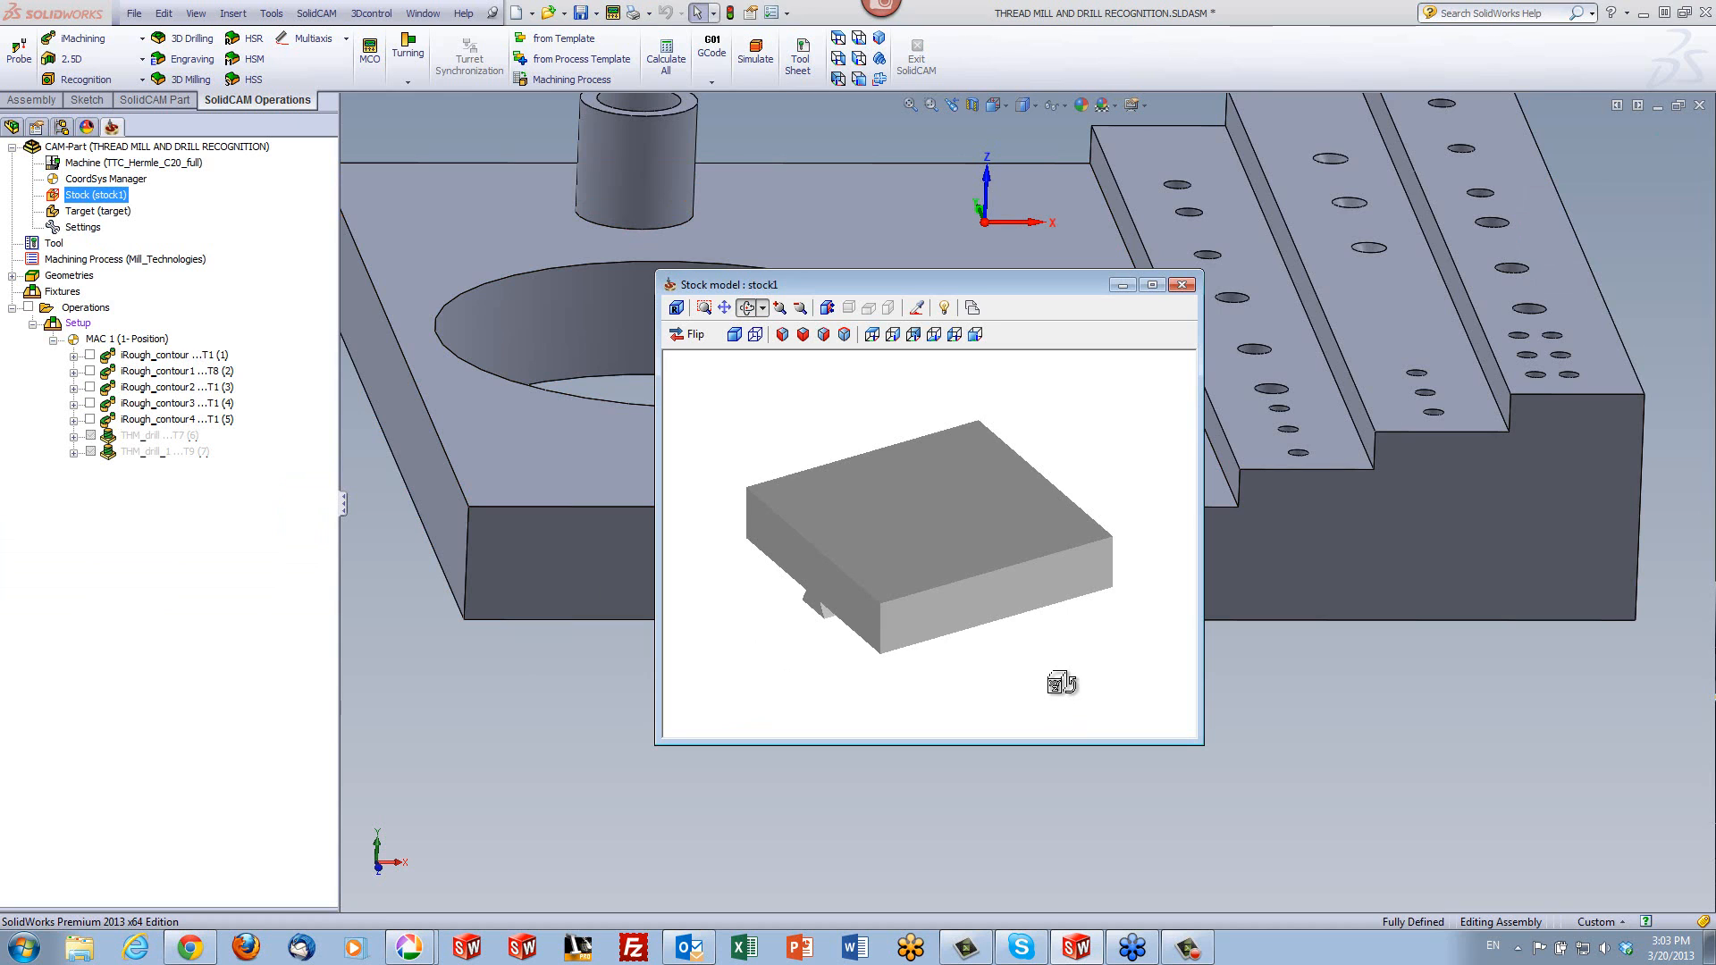
left_click_drag(1050, 679, 1080, 685)
mouse_move(999, 583)
left_mouse_down()
mouse_move(923, 597)
mouse_move(946, 640)
mouse_move(977, 559)
mouse_move(1028, 572)
left_mouse_up()
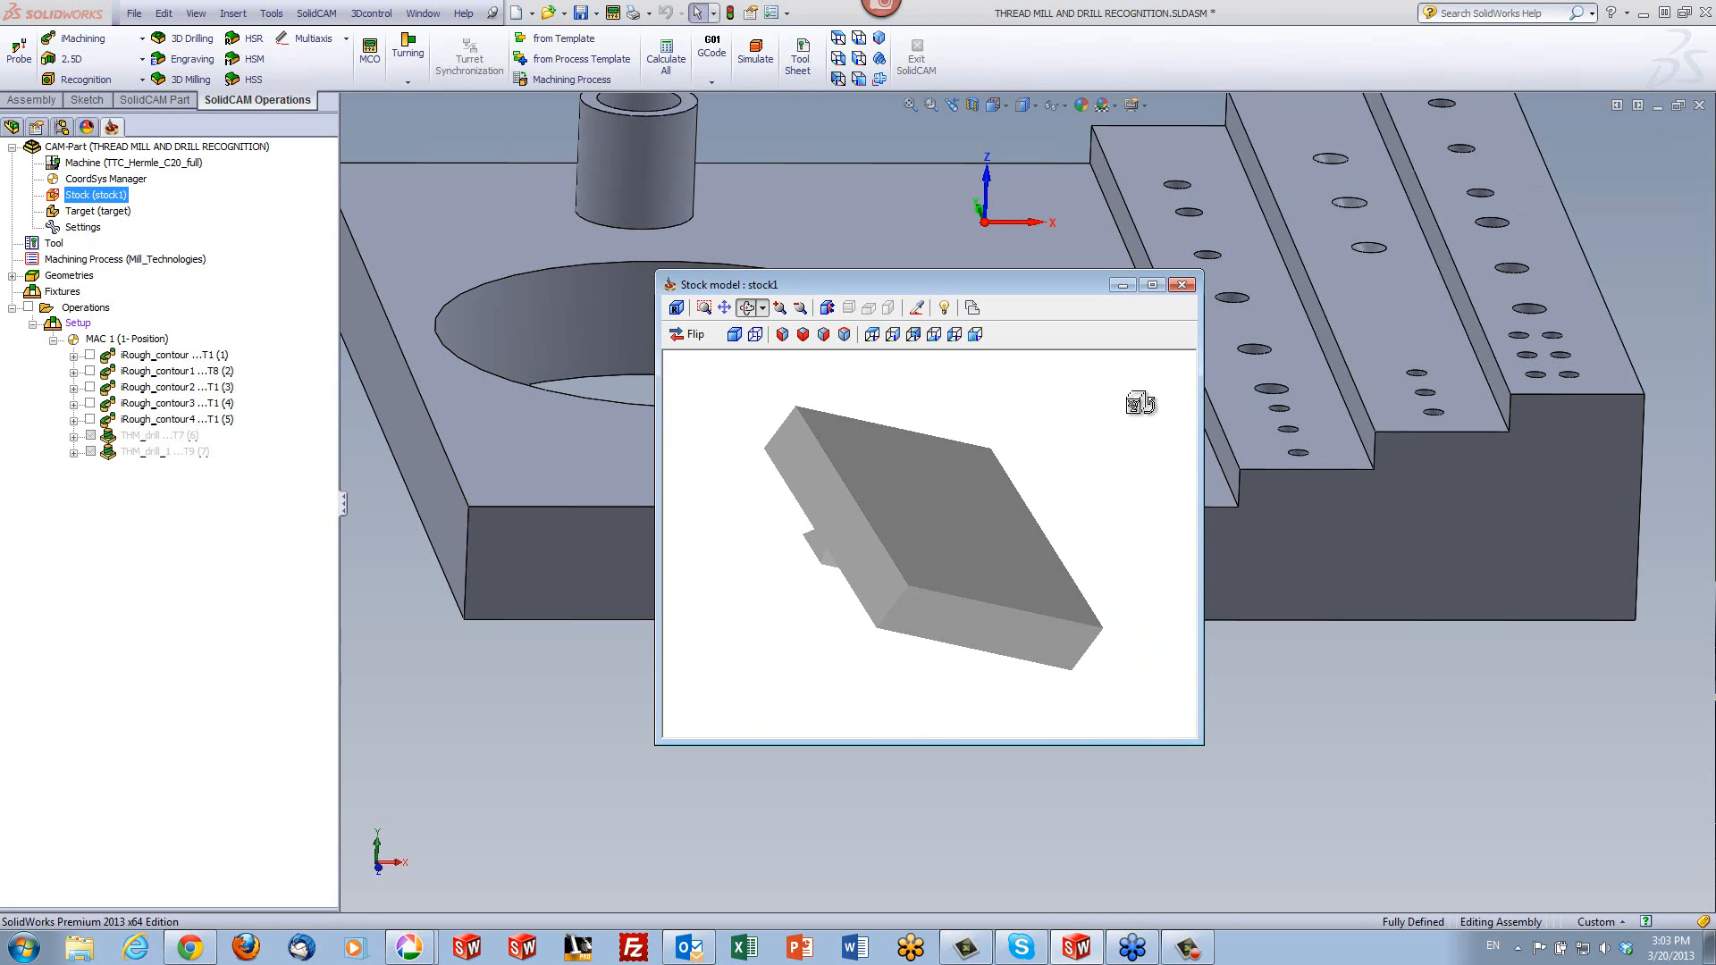
left_click(1181, 284)
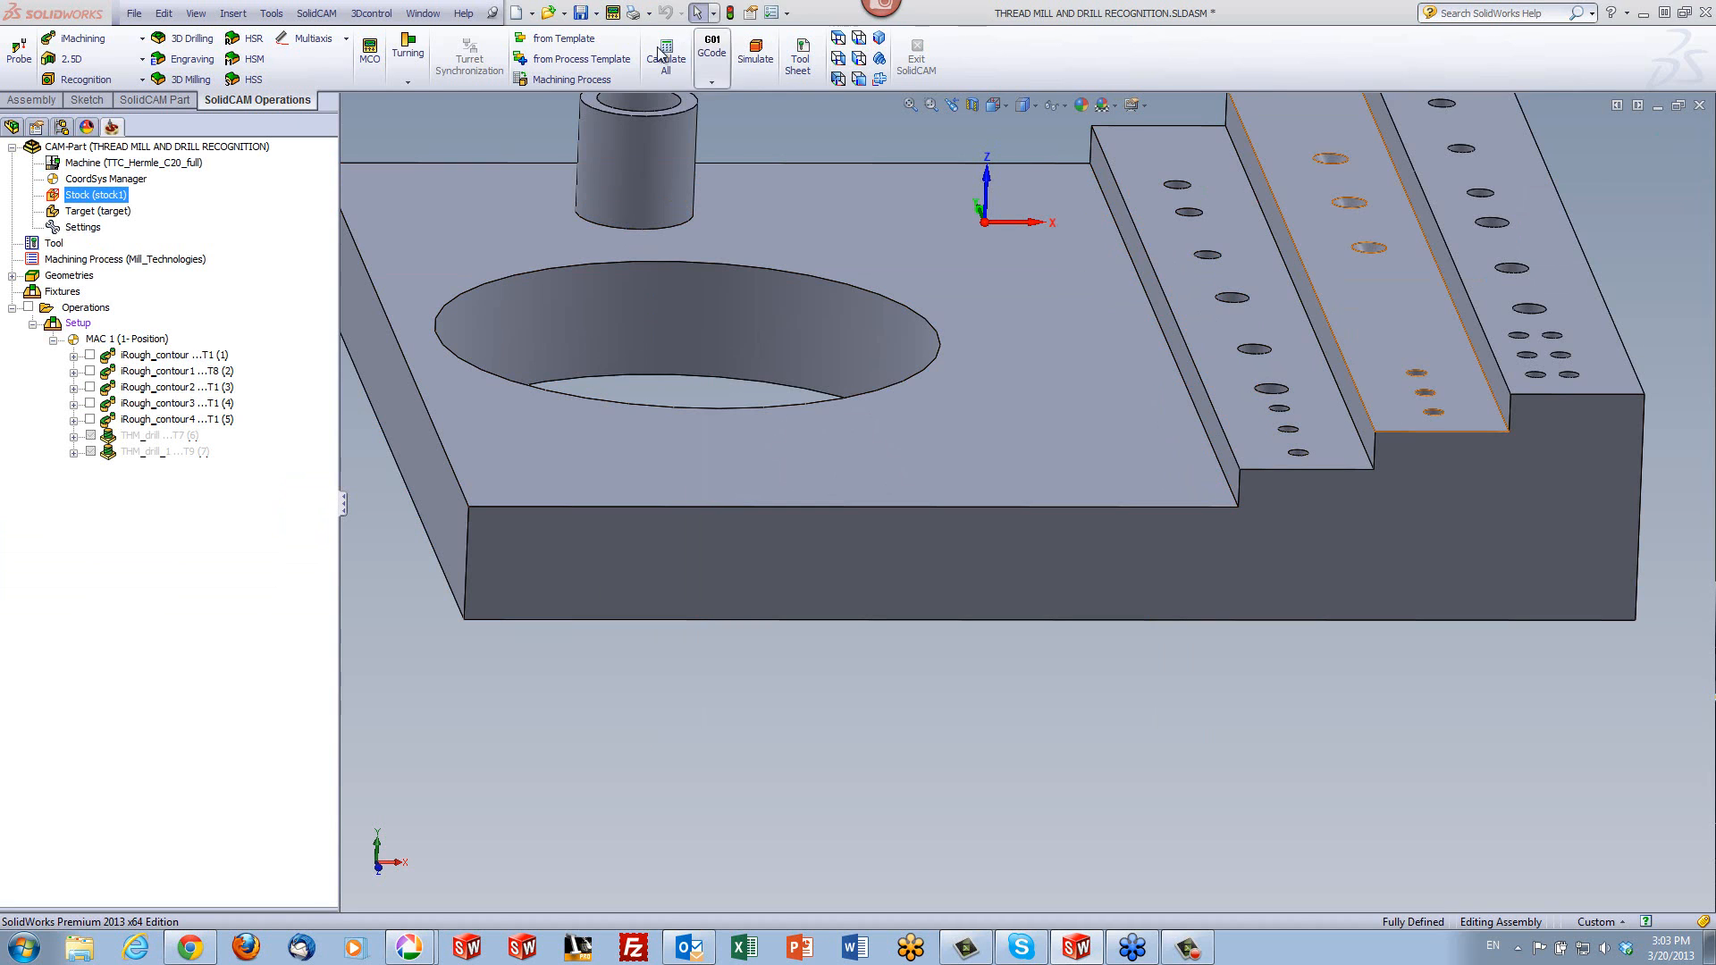
- Simulate all operations in SolidVerify from an isometric view, reducing the simulation speed during playback
left_click(881, 41)
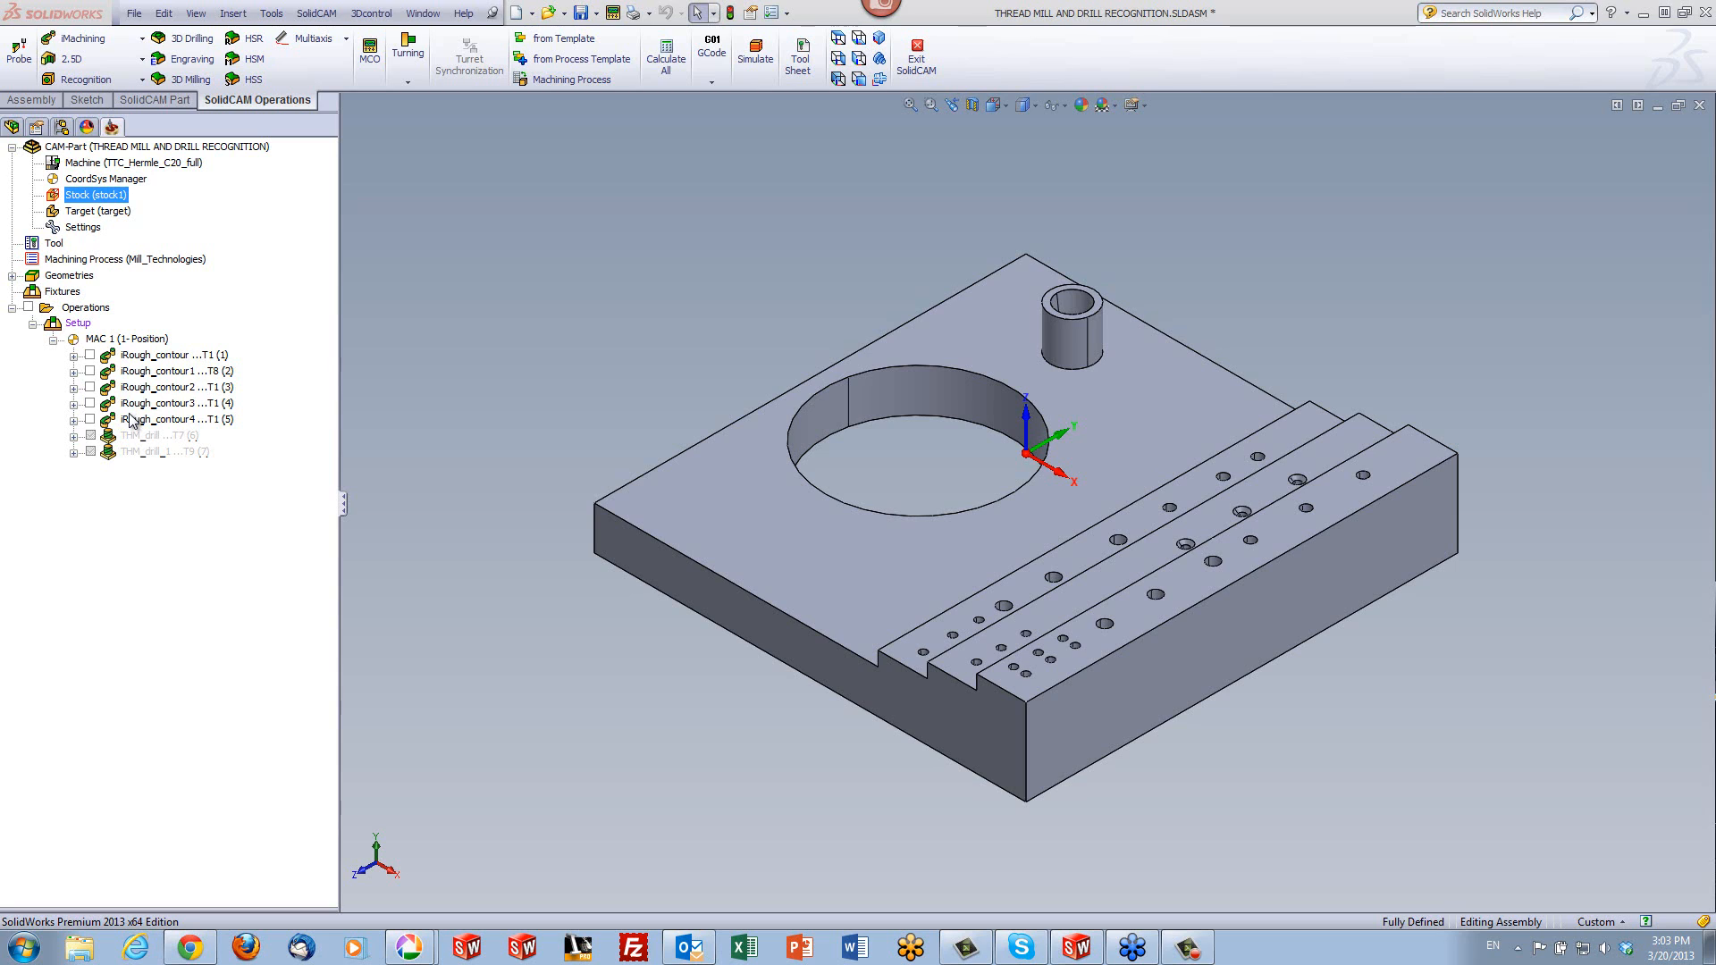
left_click(68, 308)
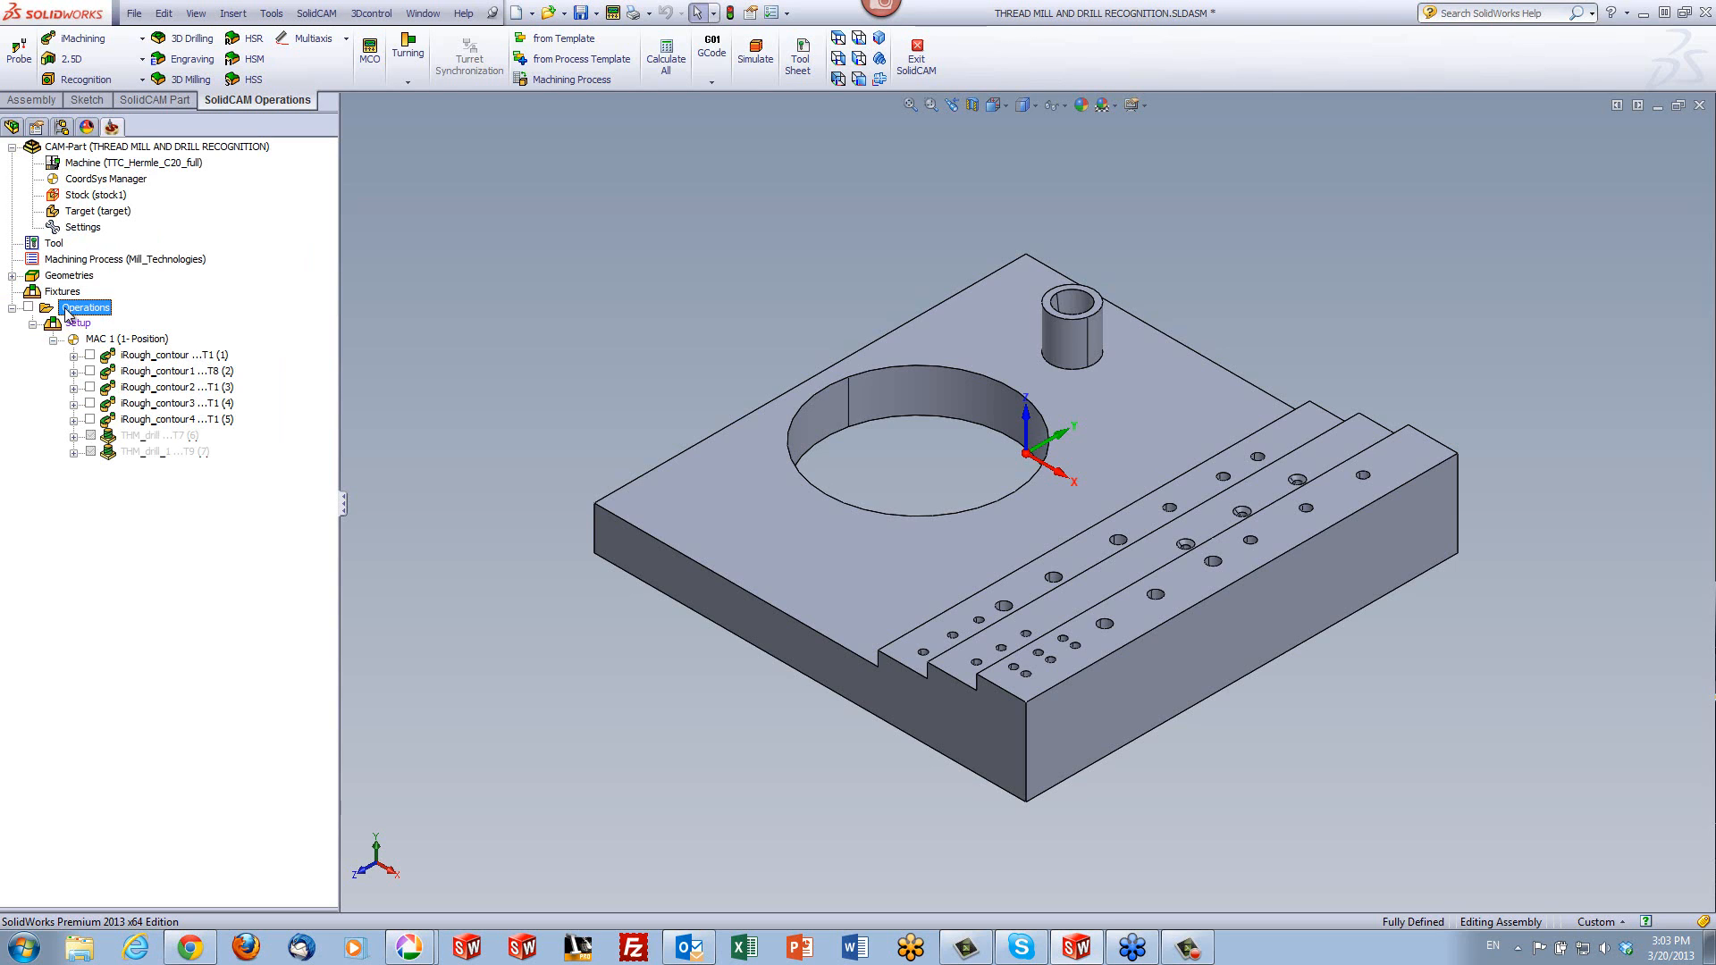
left_click(755, 58)
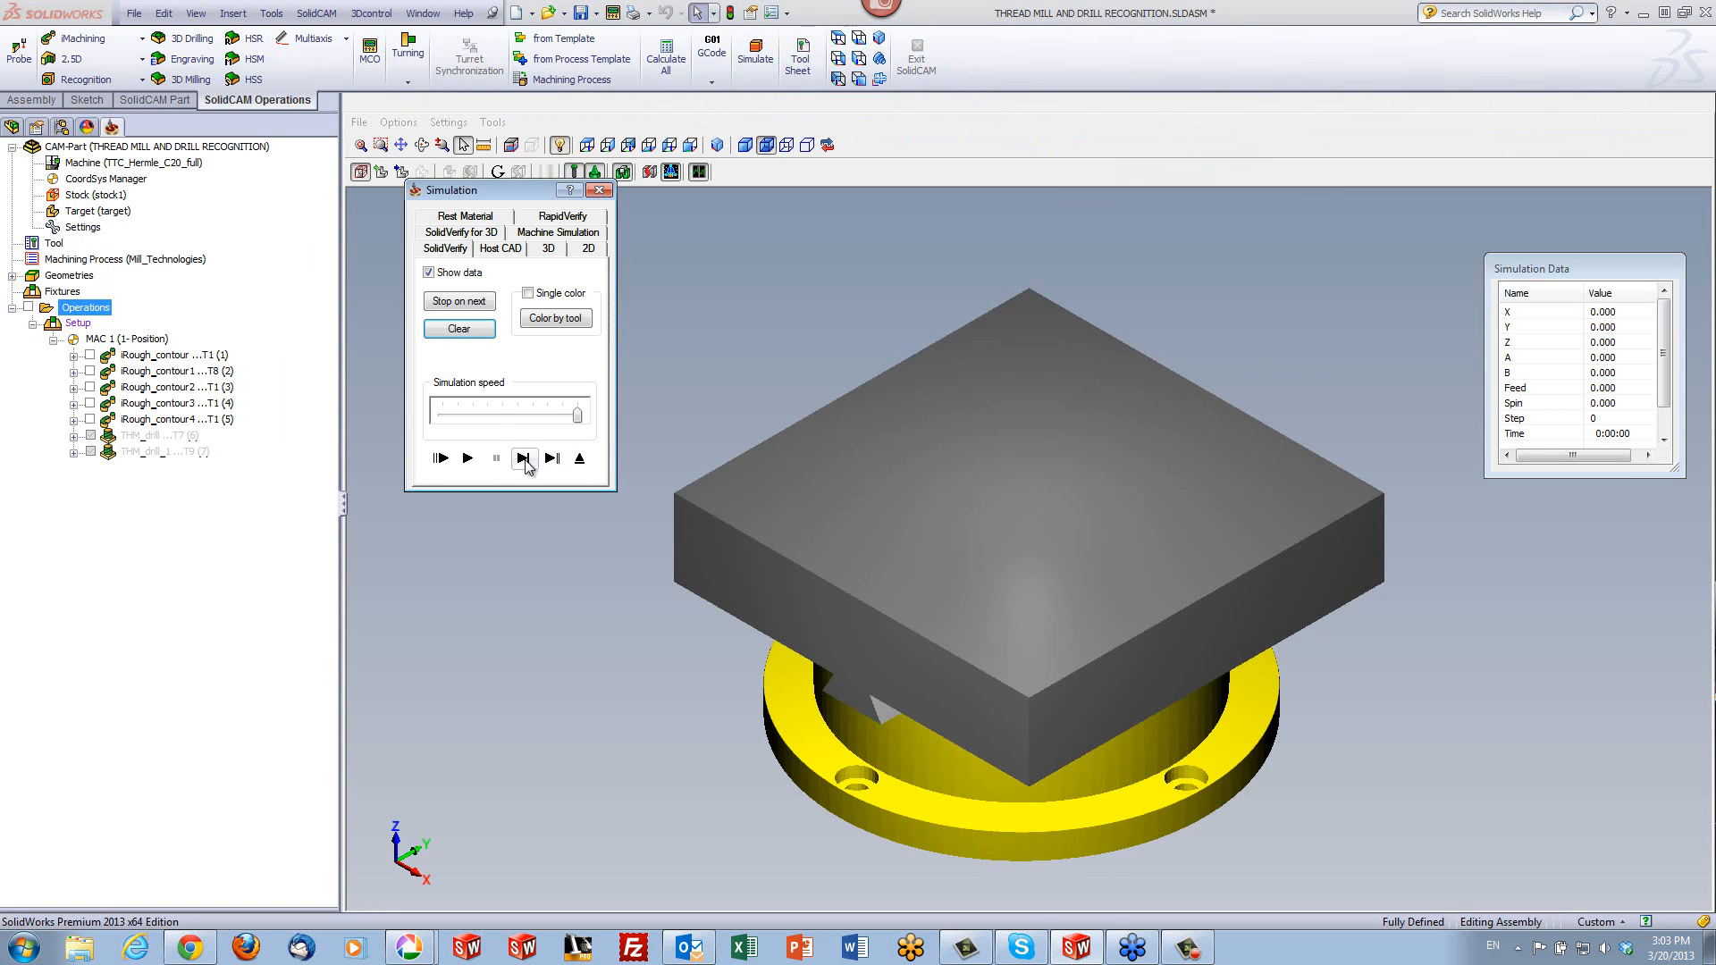
left_click(469, 458)
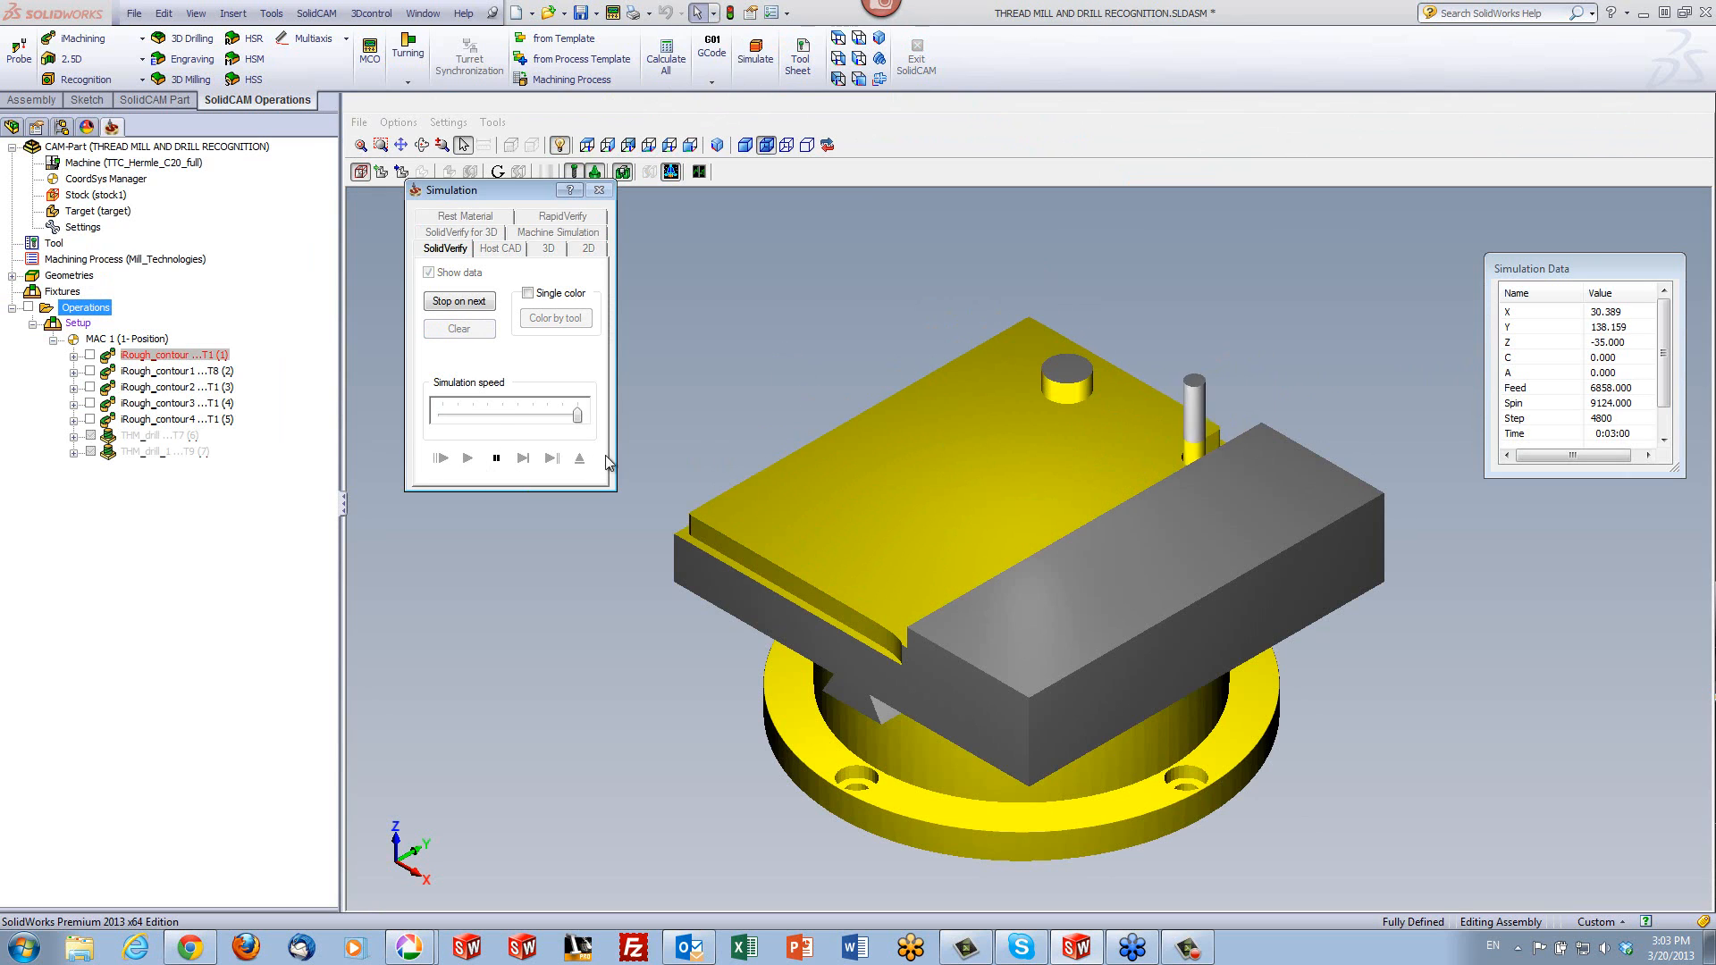
left_click_drag(576, 415, 533, 414)
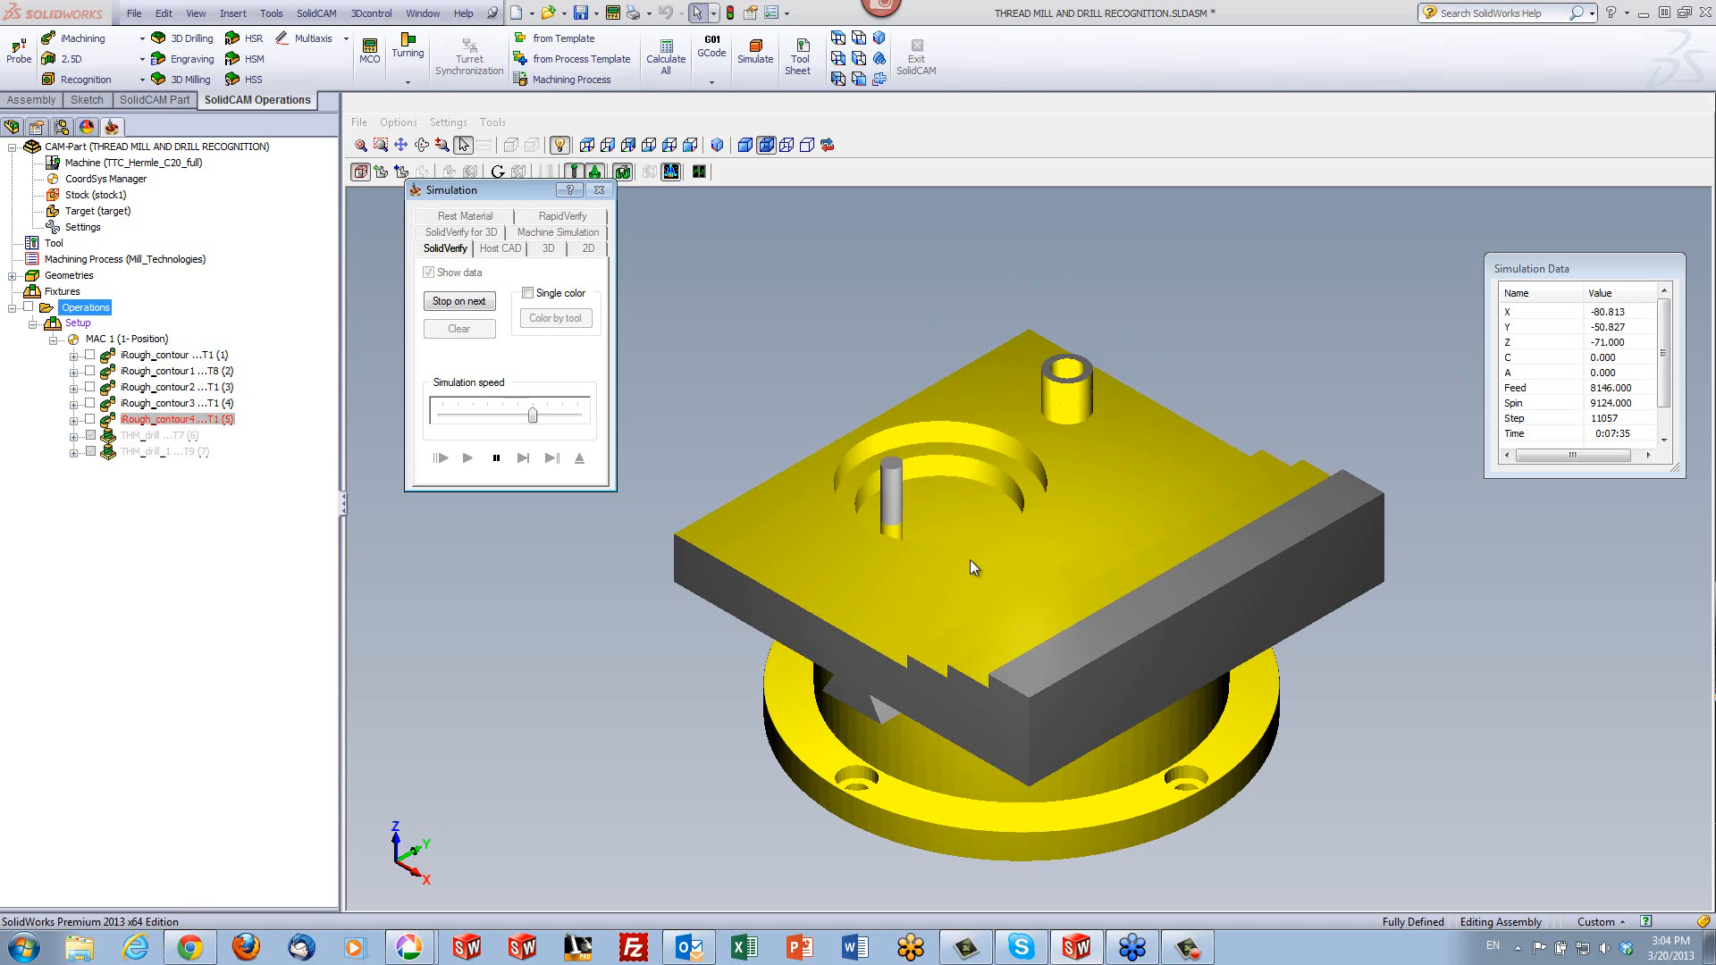
- Inspect the simulated roughing result on the circular pocket, boss and steps, and exit the simulation
middle_click_drag(969, 554, 978, 552)
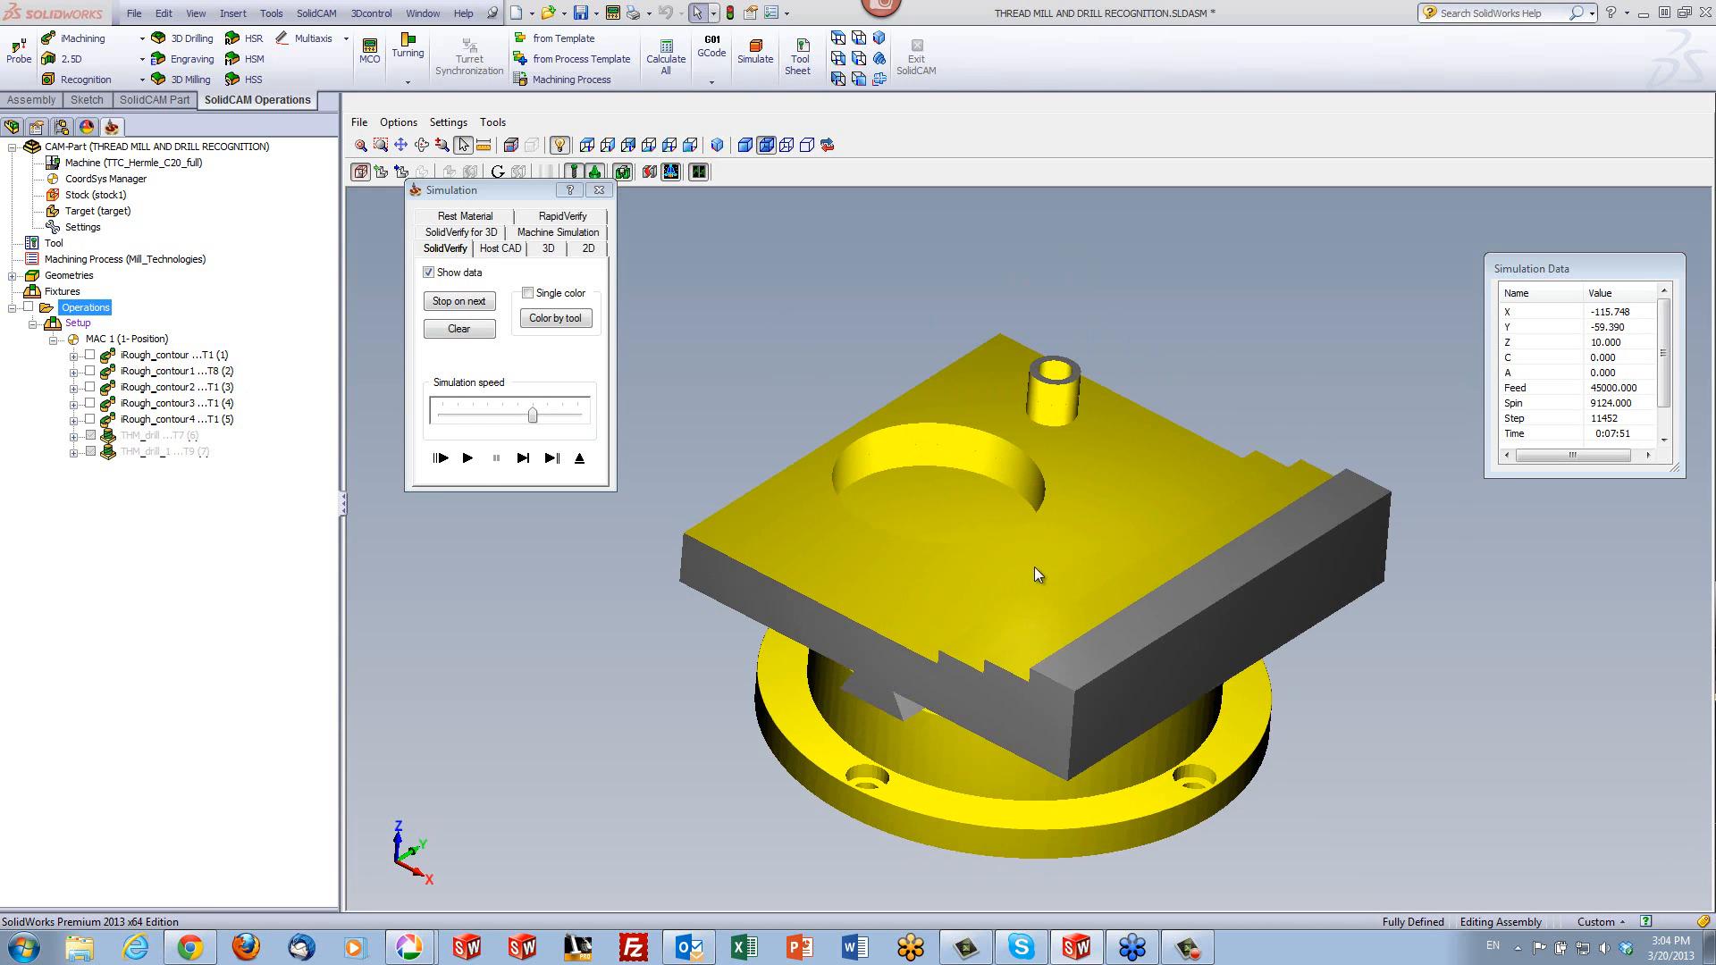
left_click(1098, 625)
middle_click_drag(1295, 378, 1323, 415)
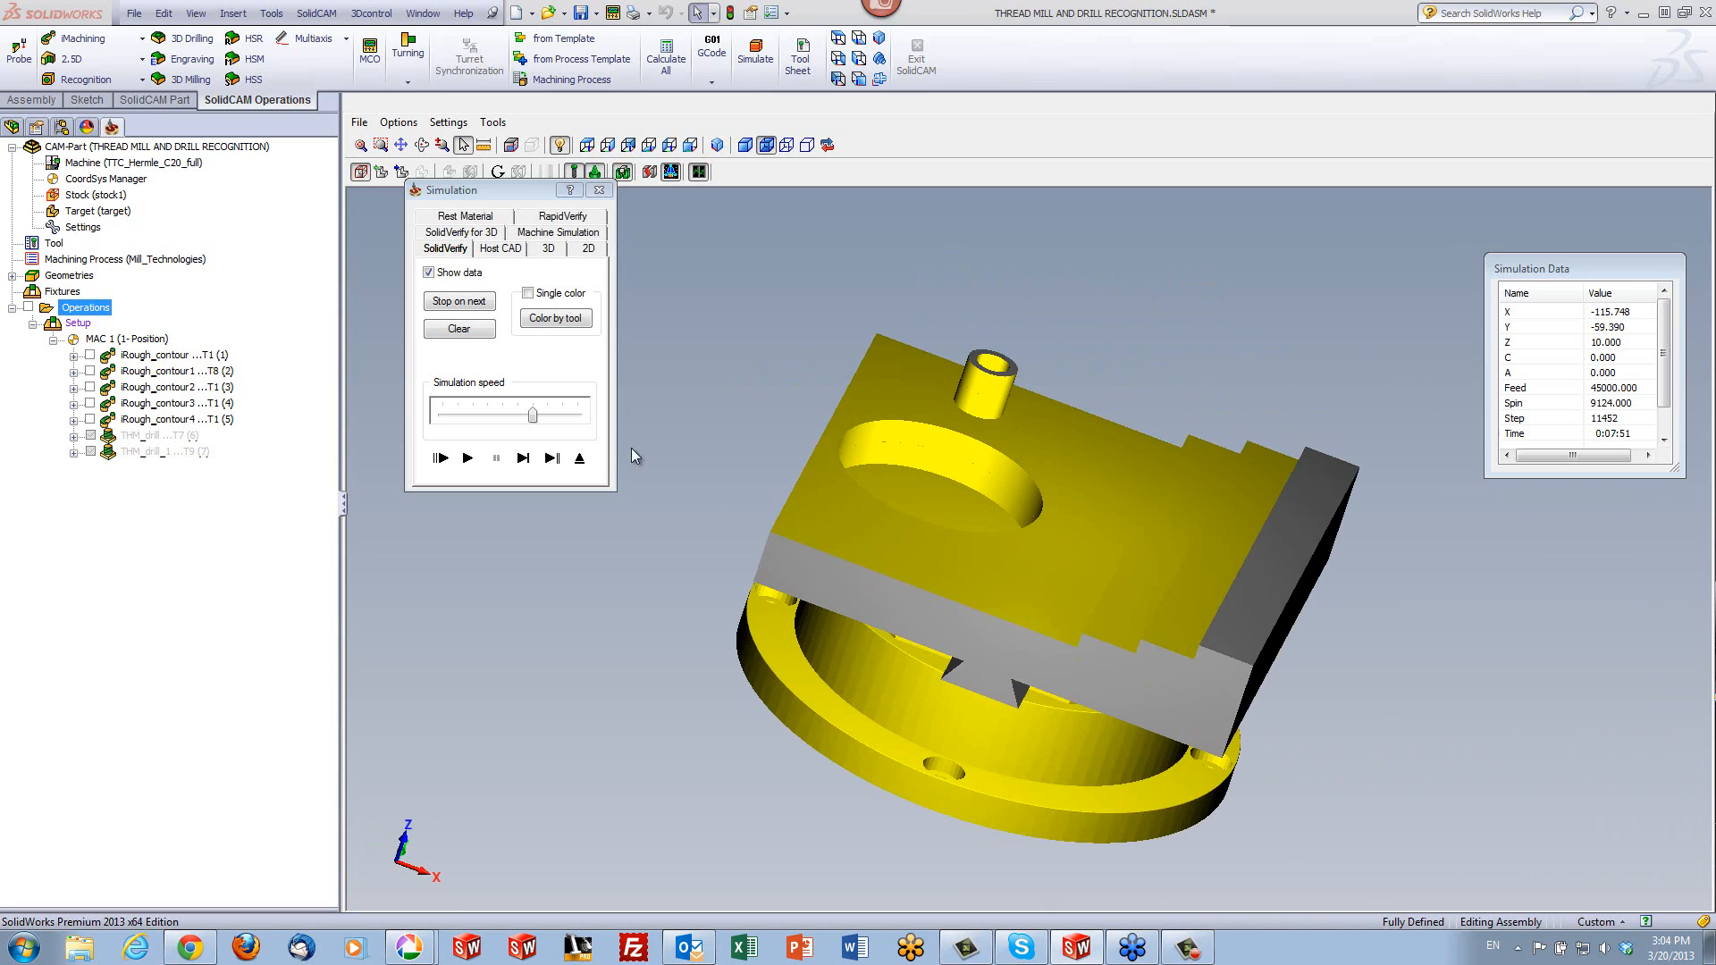
left_click(572, 456)
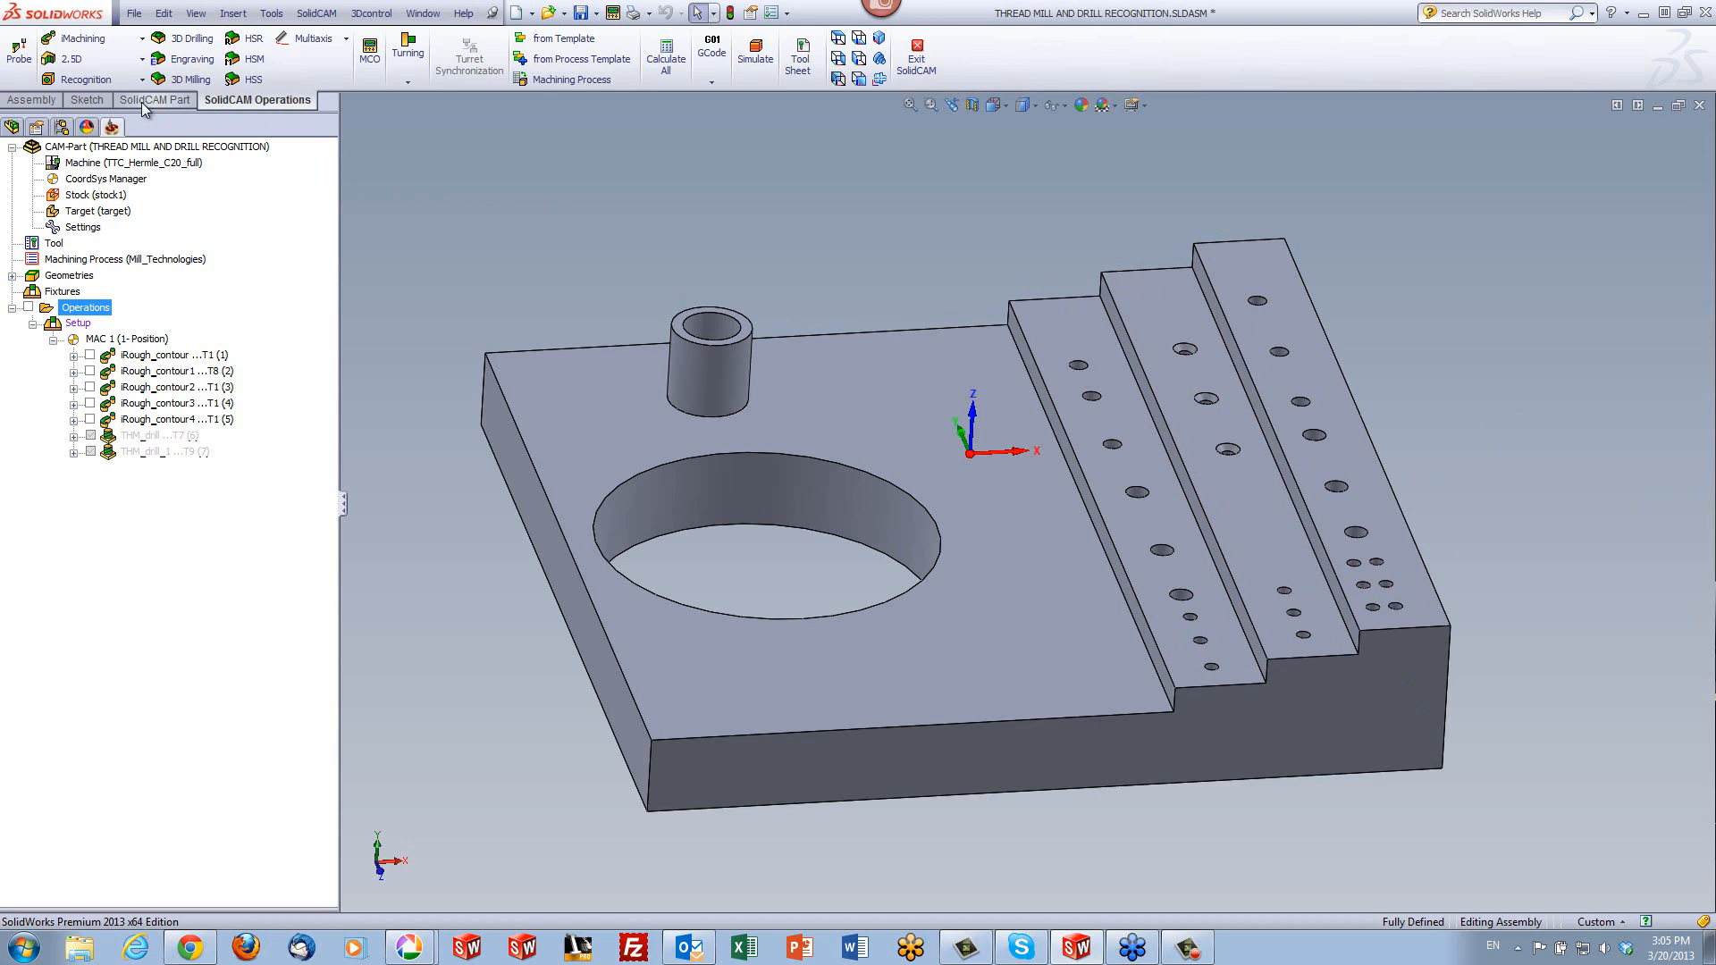
- Start a Drill Recognition operation and automatically find through and blind holes on the target model for a new geometry
left_click(104, 85)
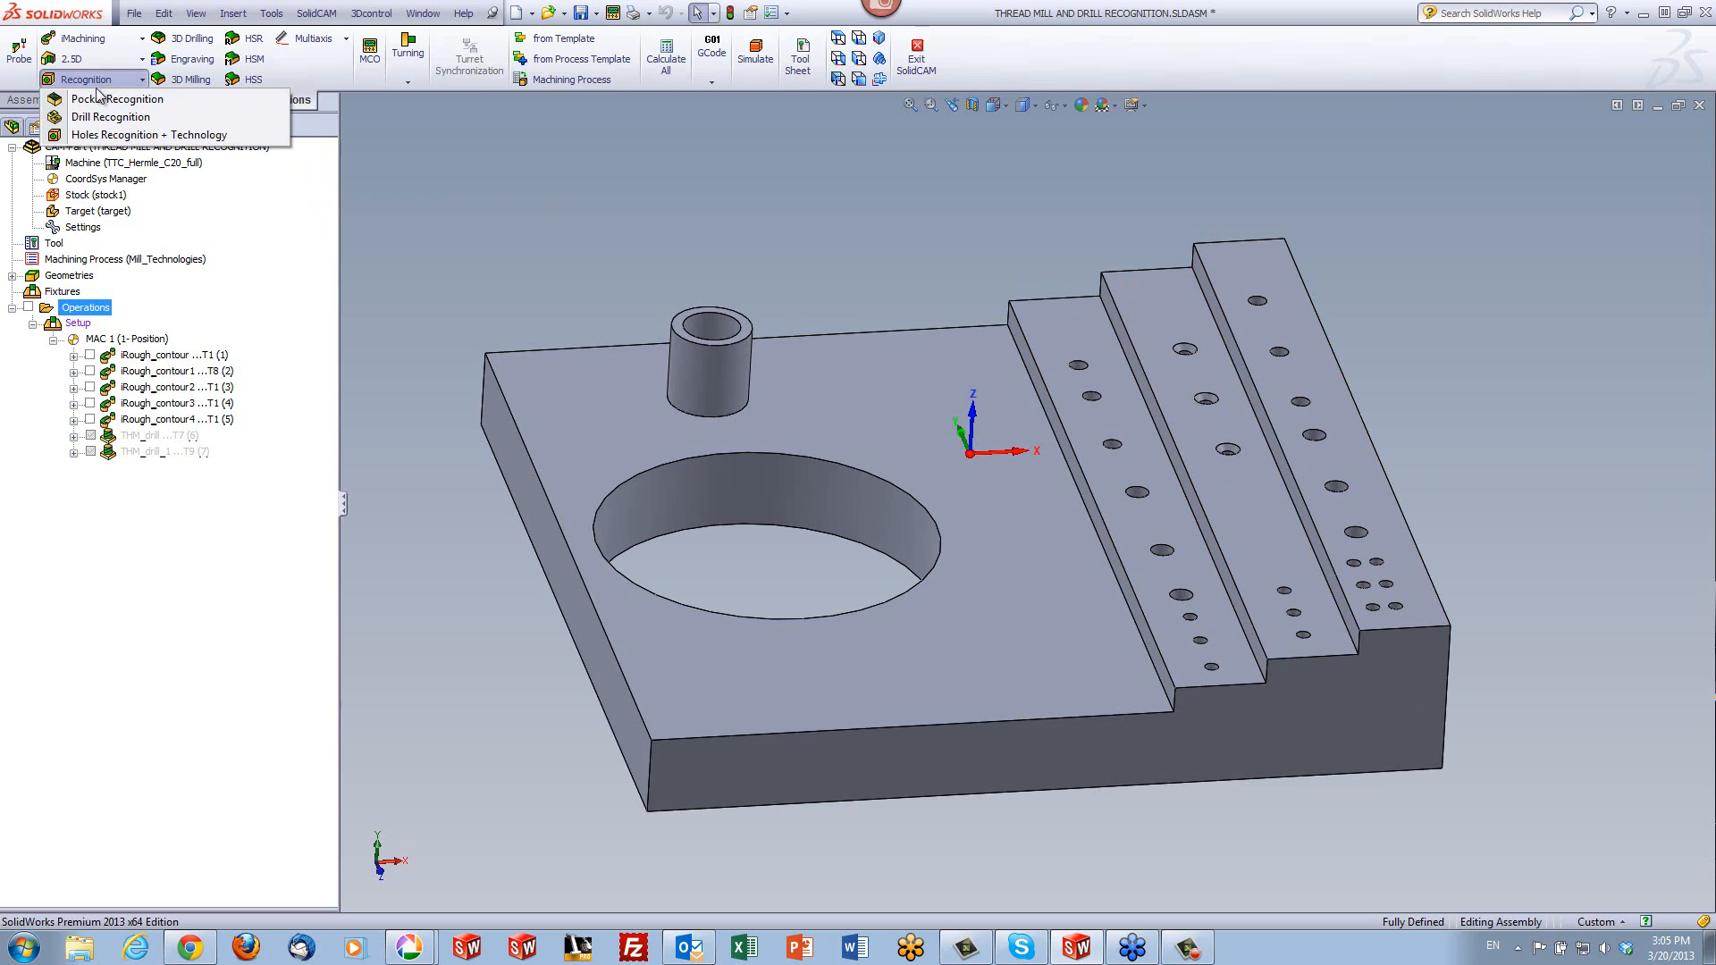
left_click(89, 119)
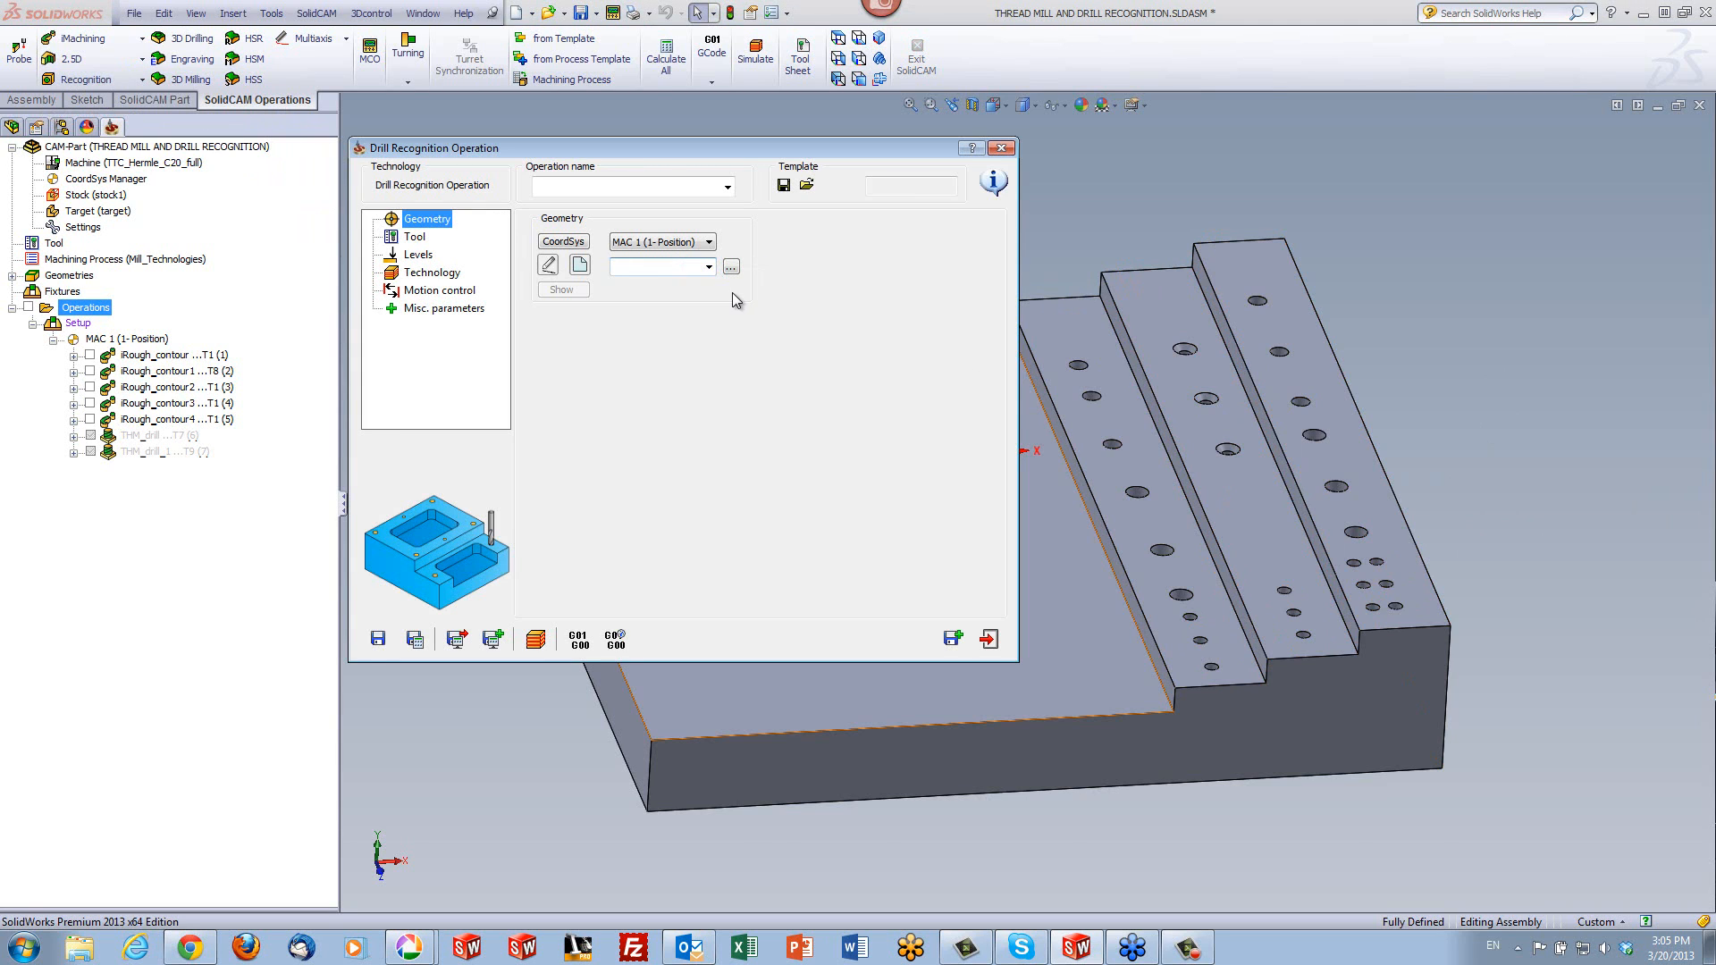
left_click(579, 267)
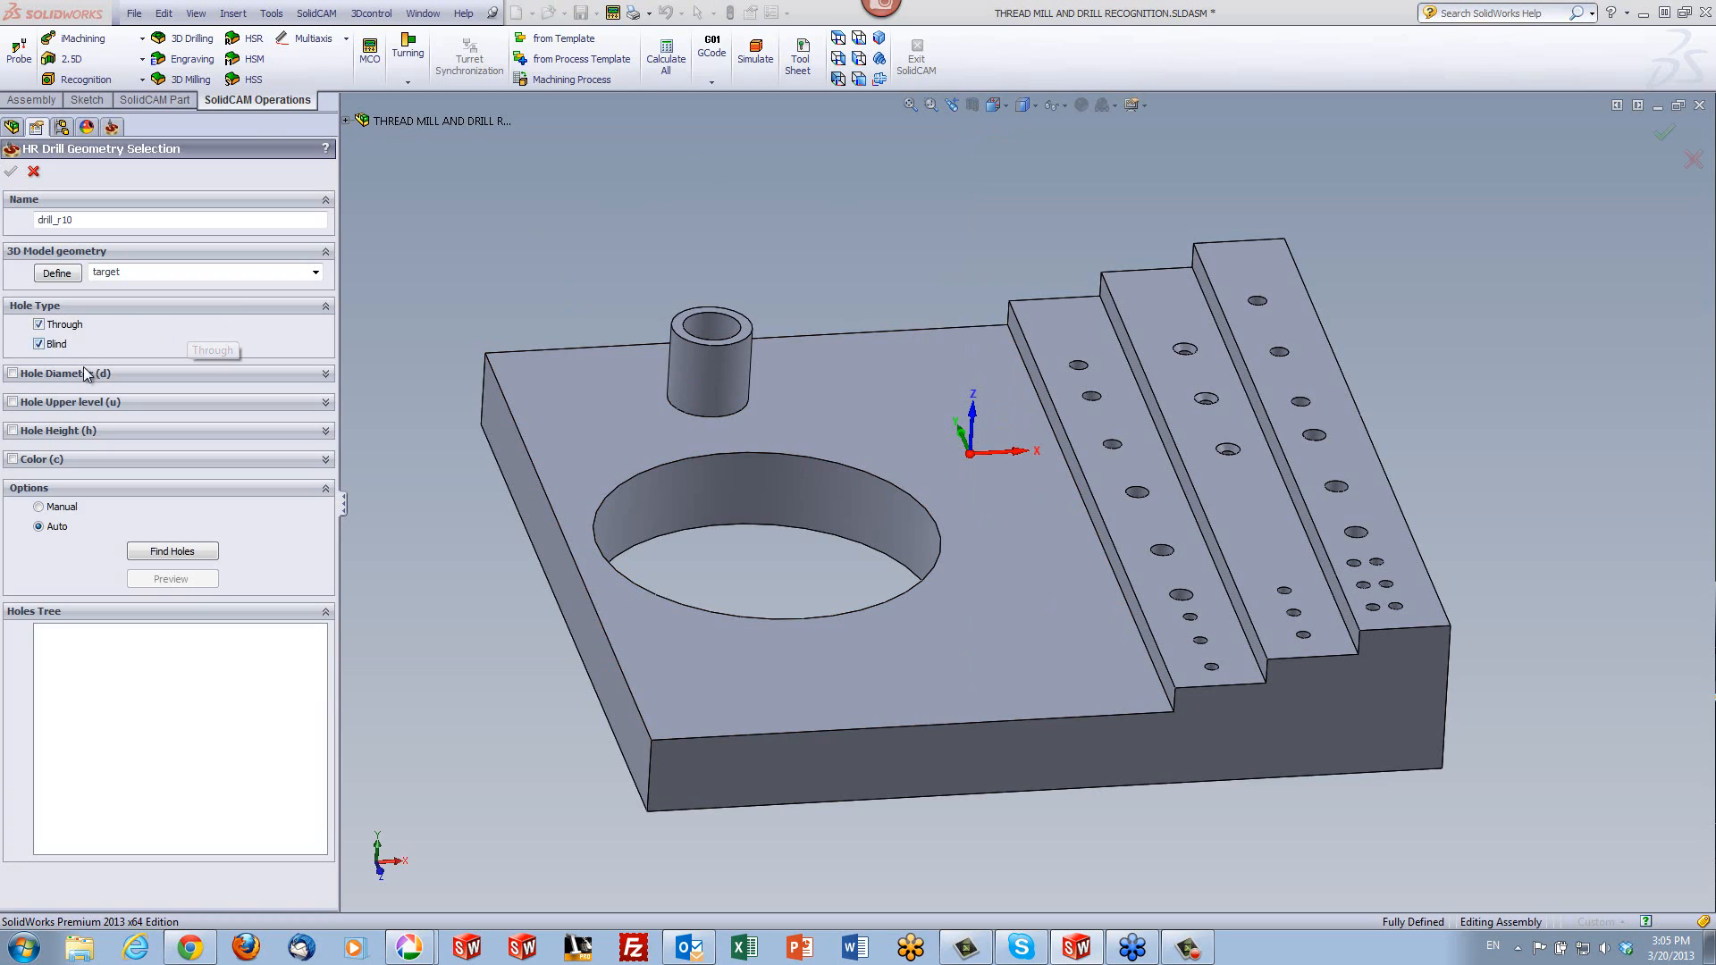
left_click(13, 374)
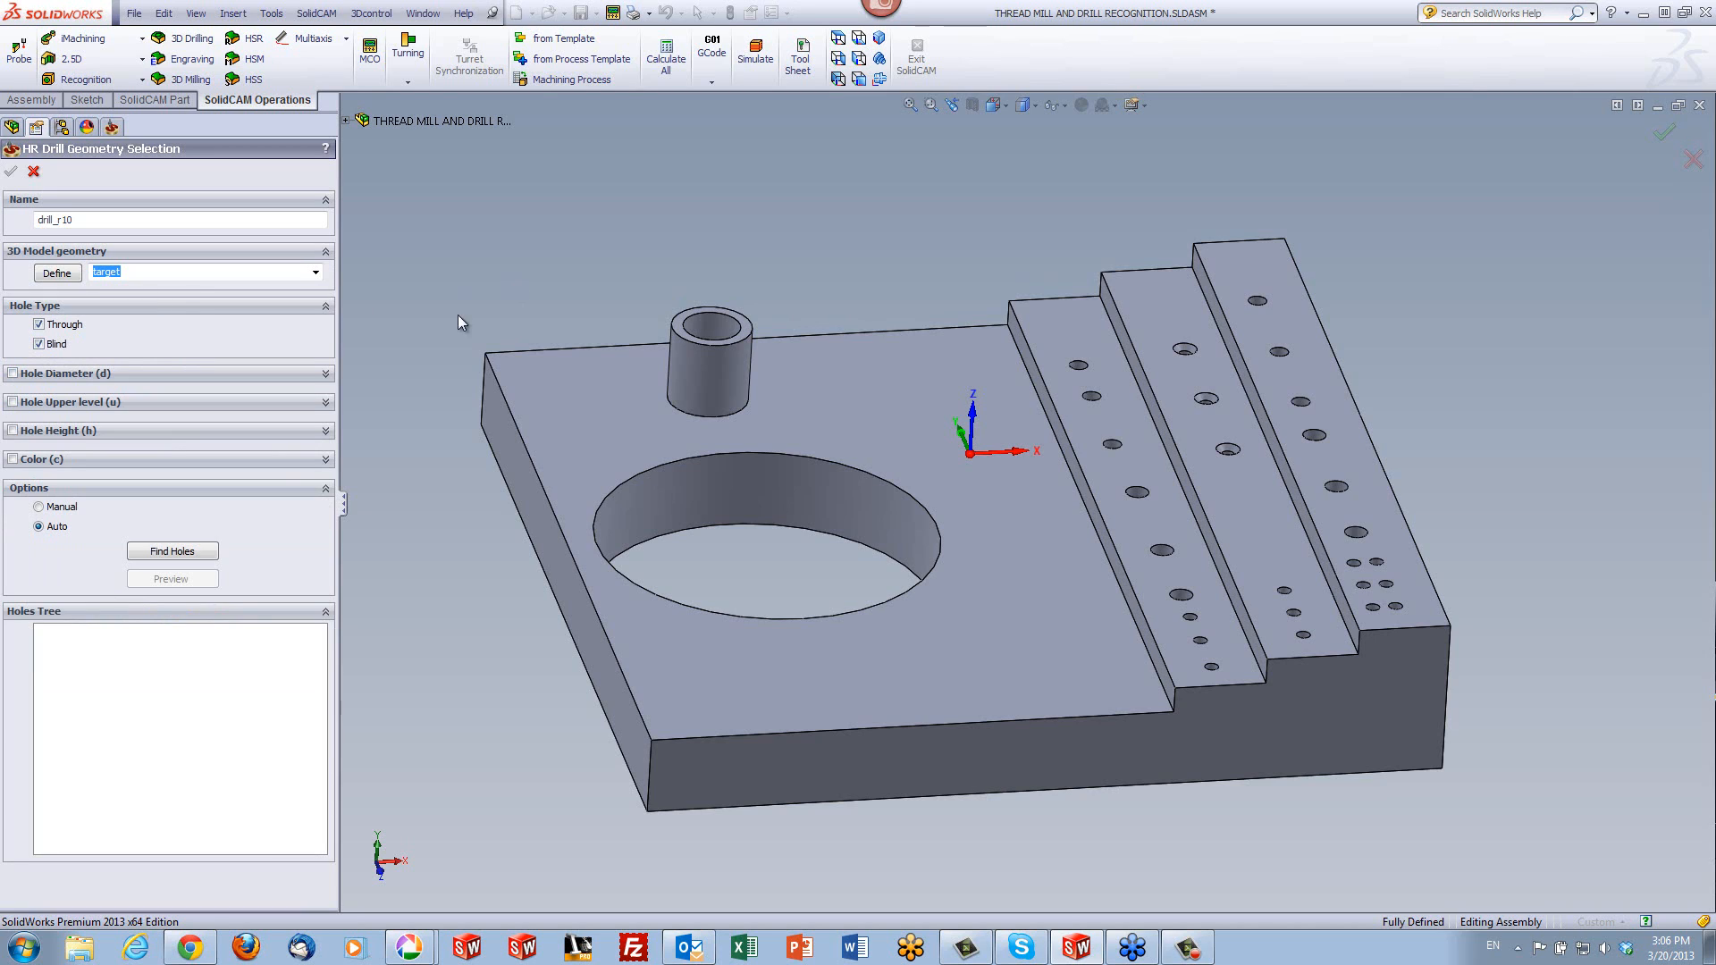
left_click(194, 554)
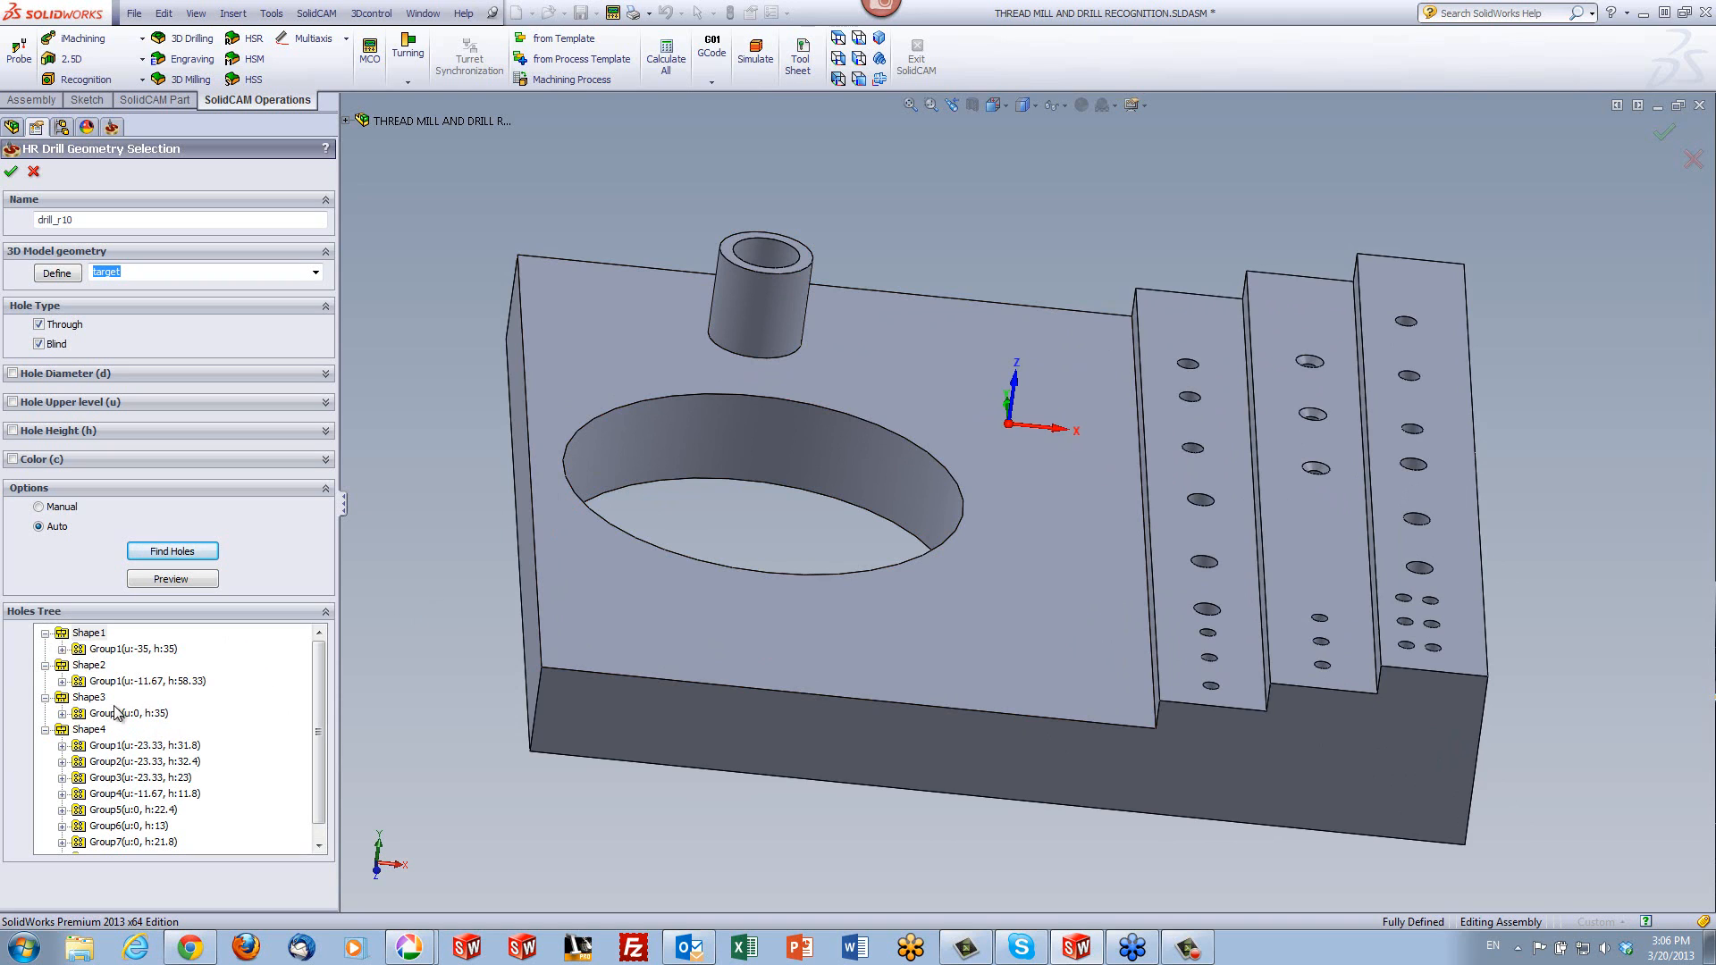
- Show the hole picture and parameters of Shape1 and its Group1 in the recognized holes
left_click(88, 633)
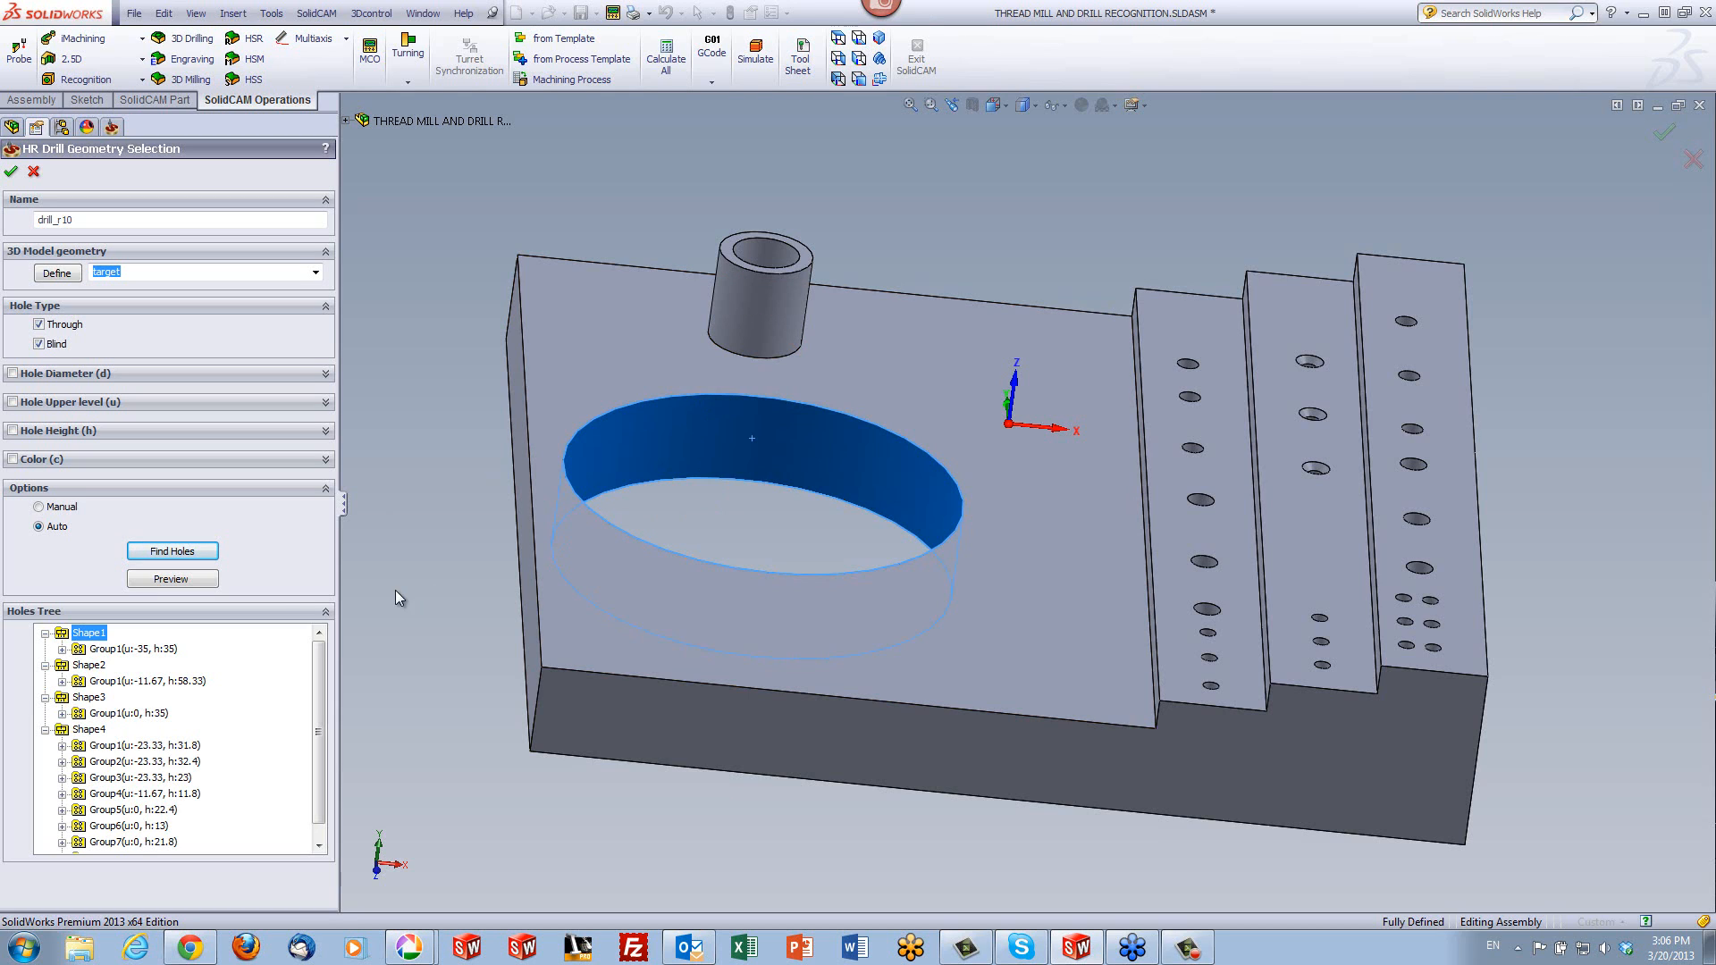
right_click(84, 635)
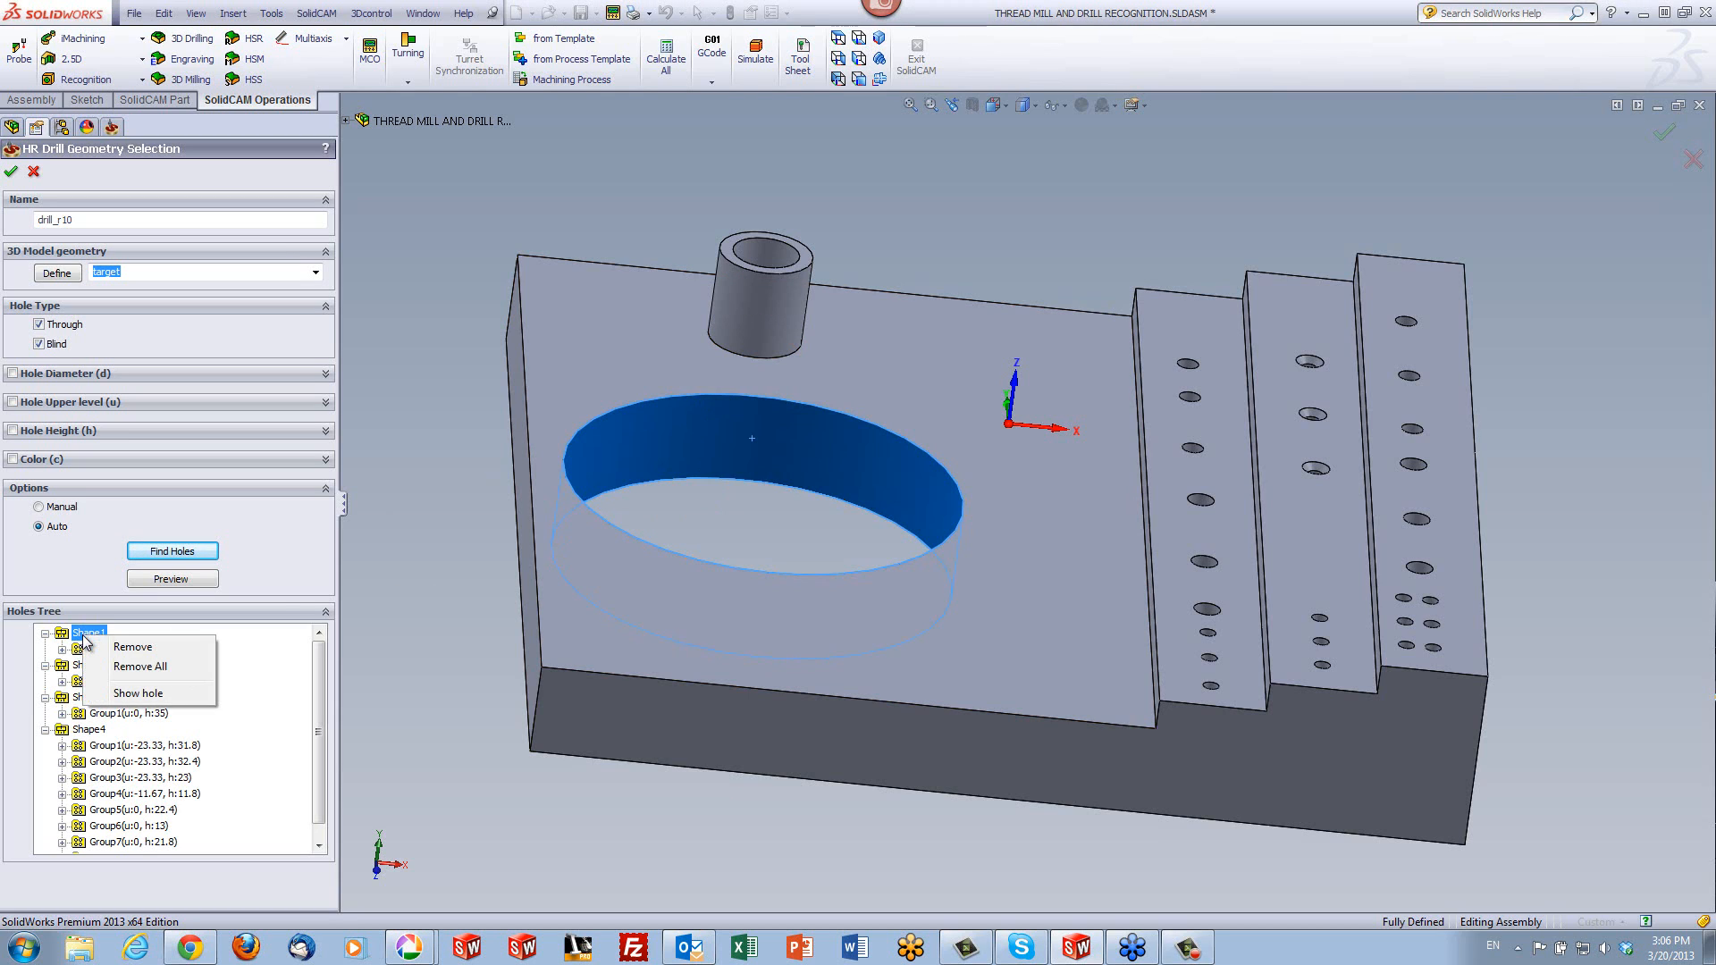
left_click(147, 694)
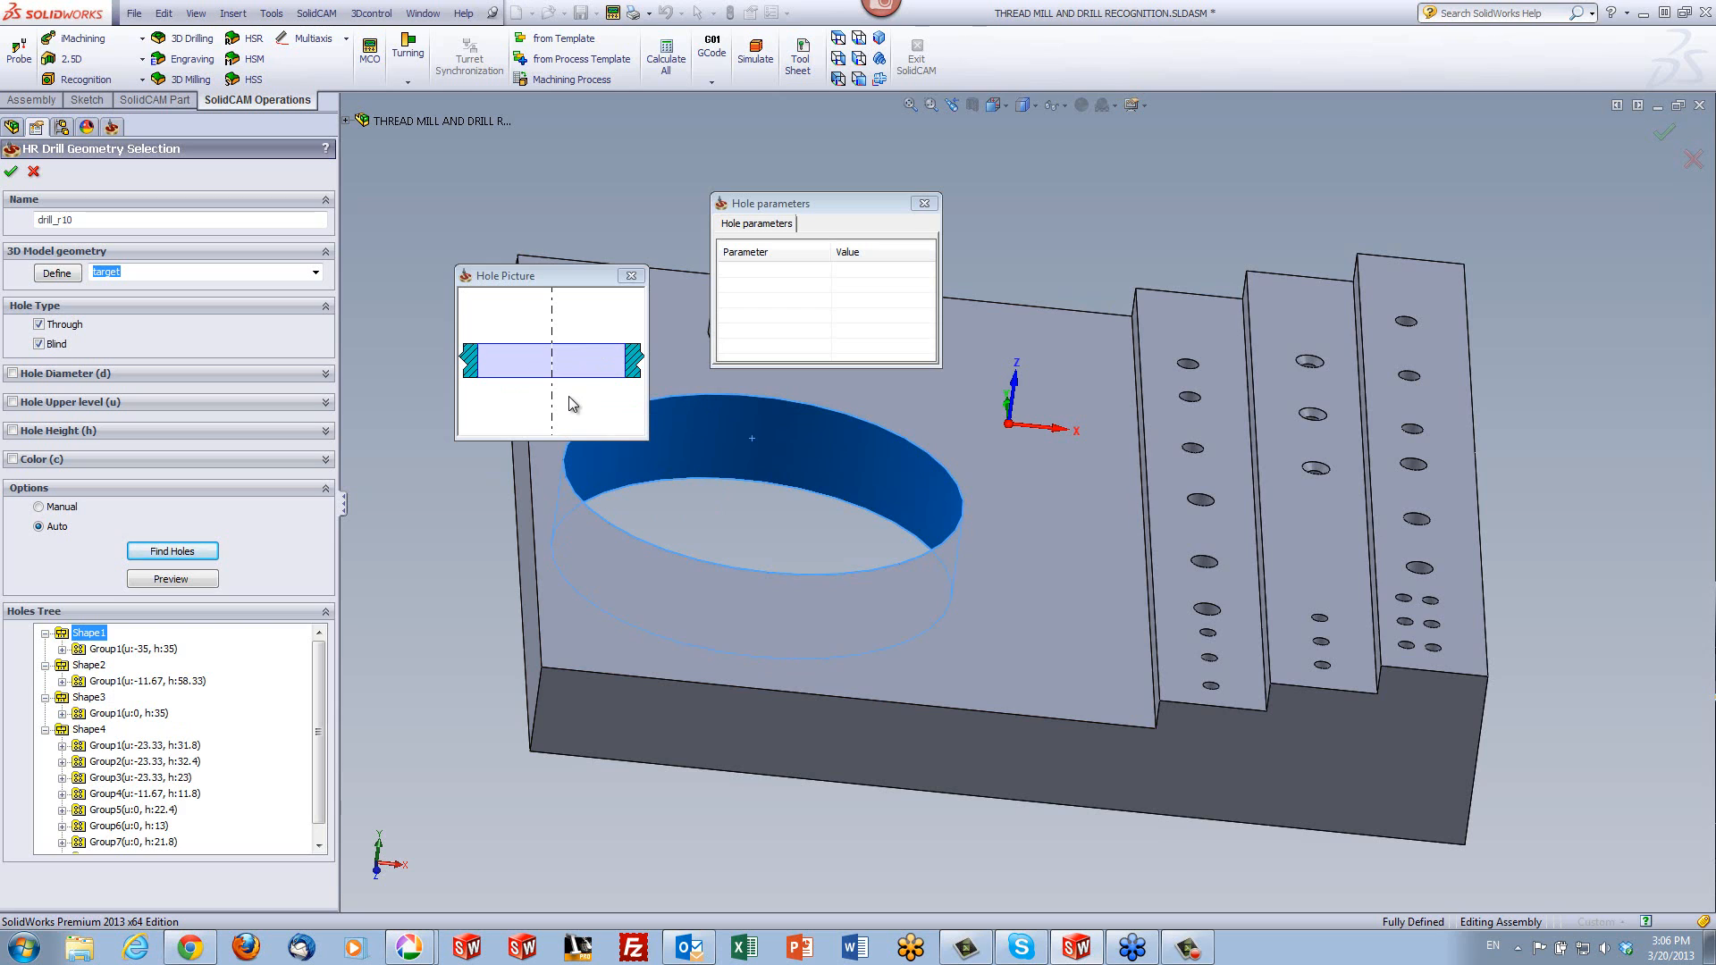
left_click(123, 649)
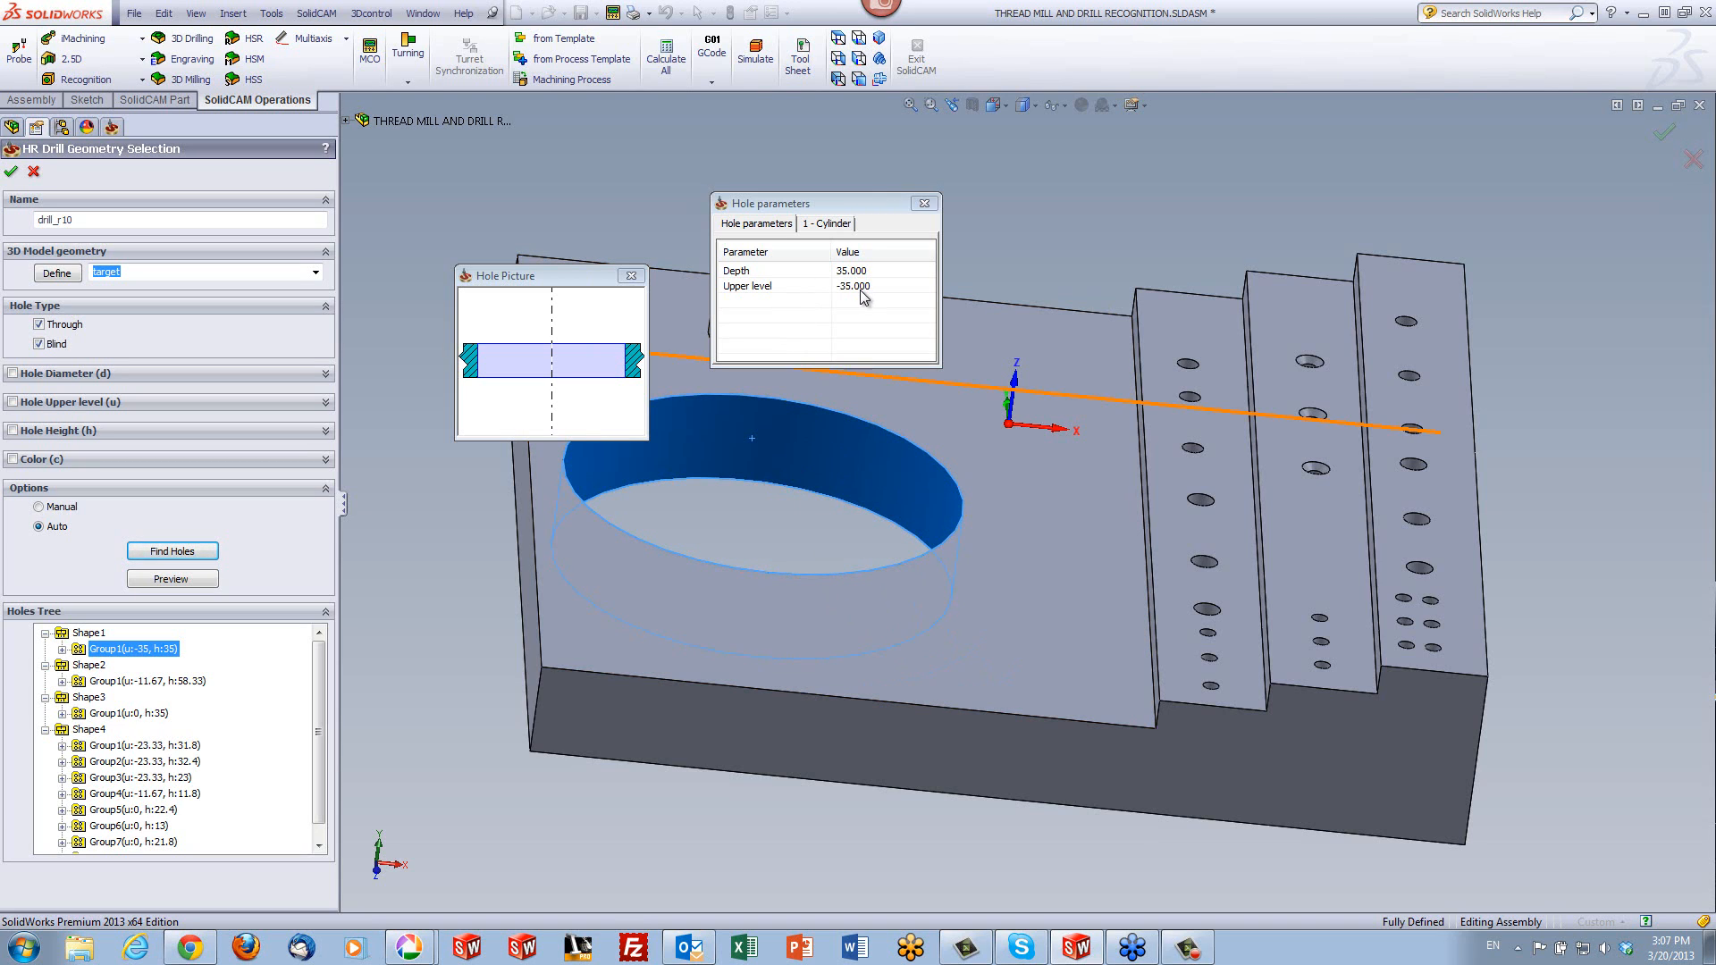
- Show the cylinder parameters of Shape1's Group1 and the chamfer and cylinder parameters of Shape2's Group1
left_click(838, 224)
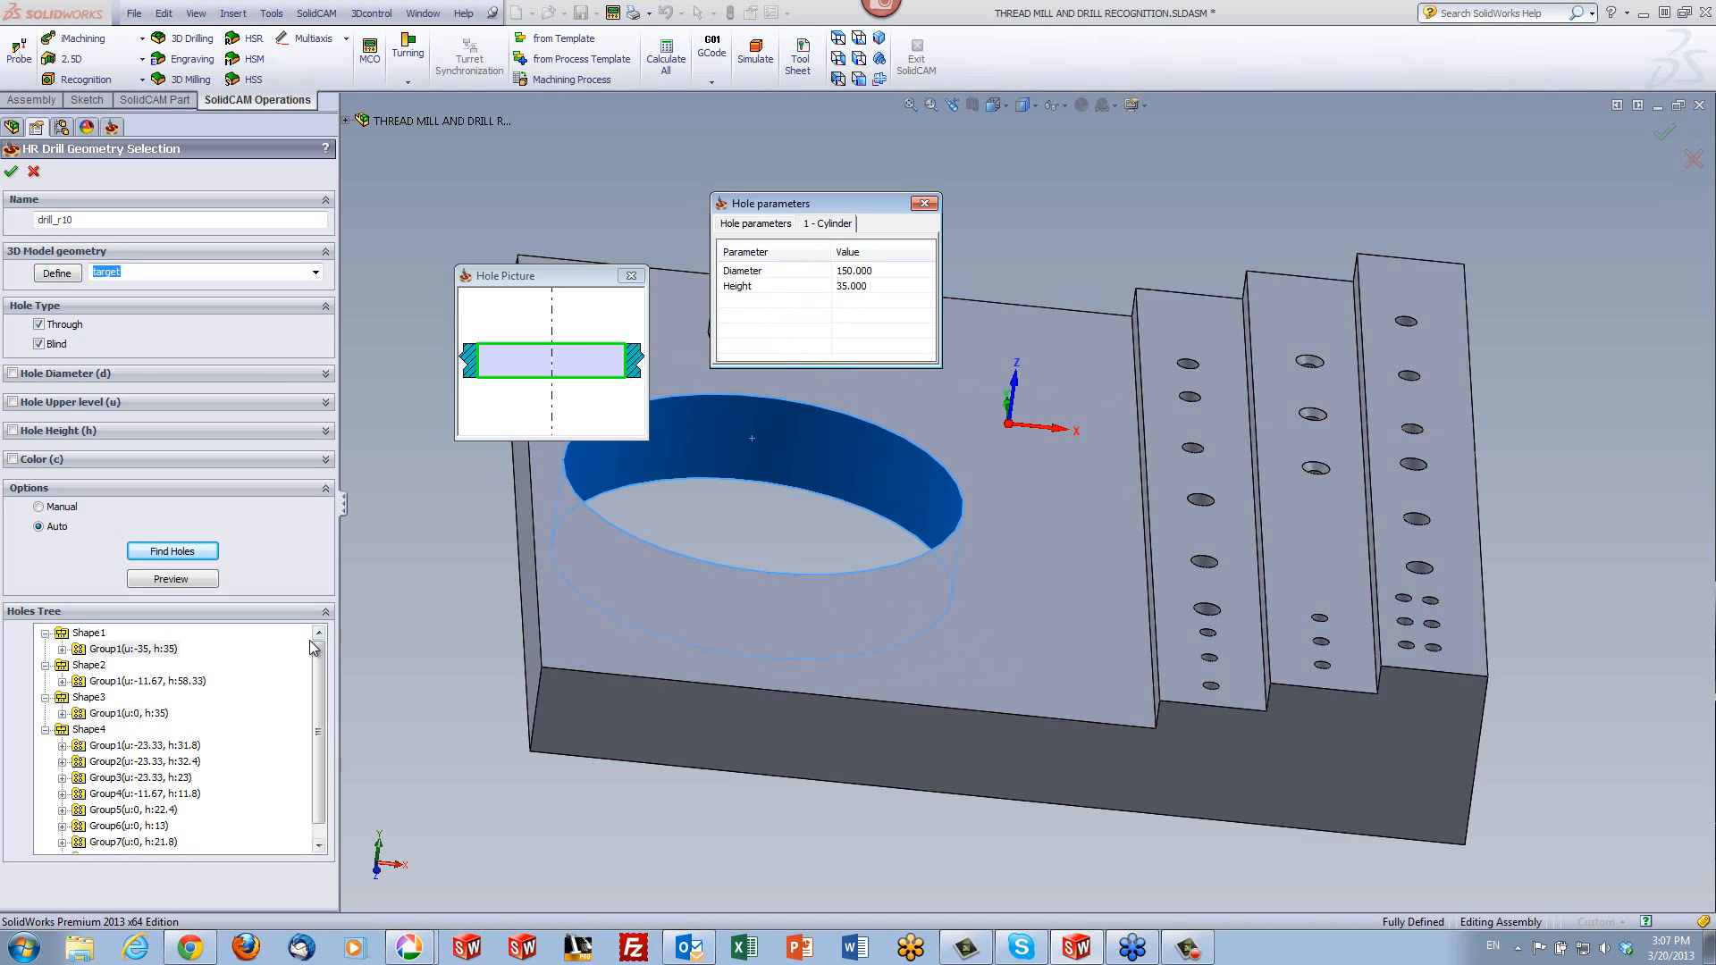
left_click(103, 683)
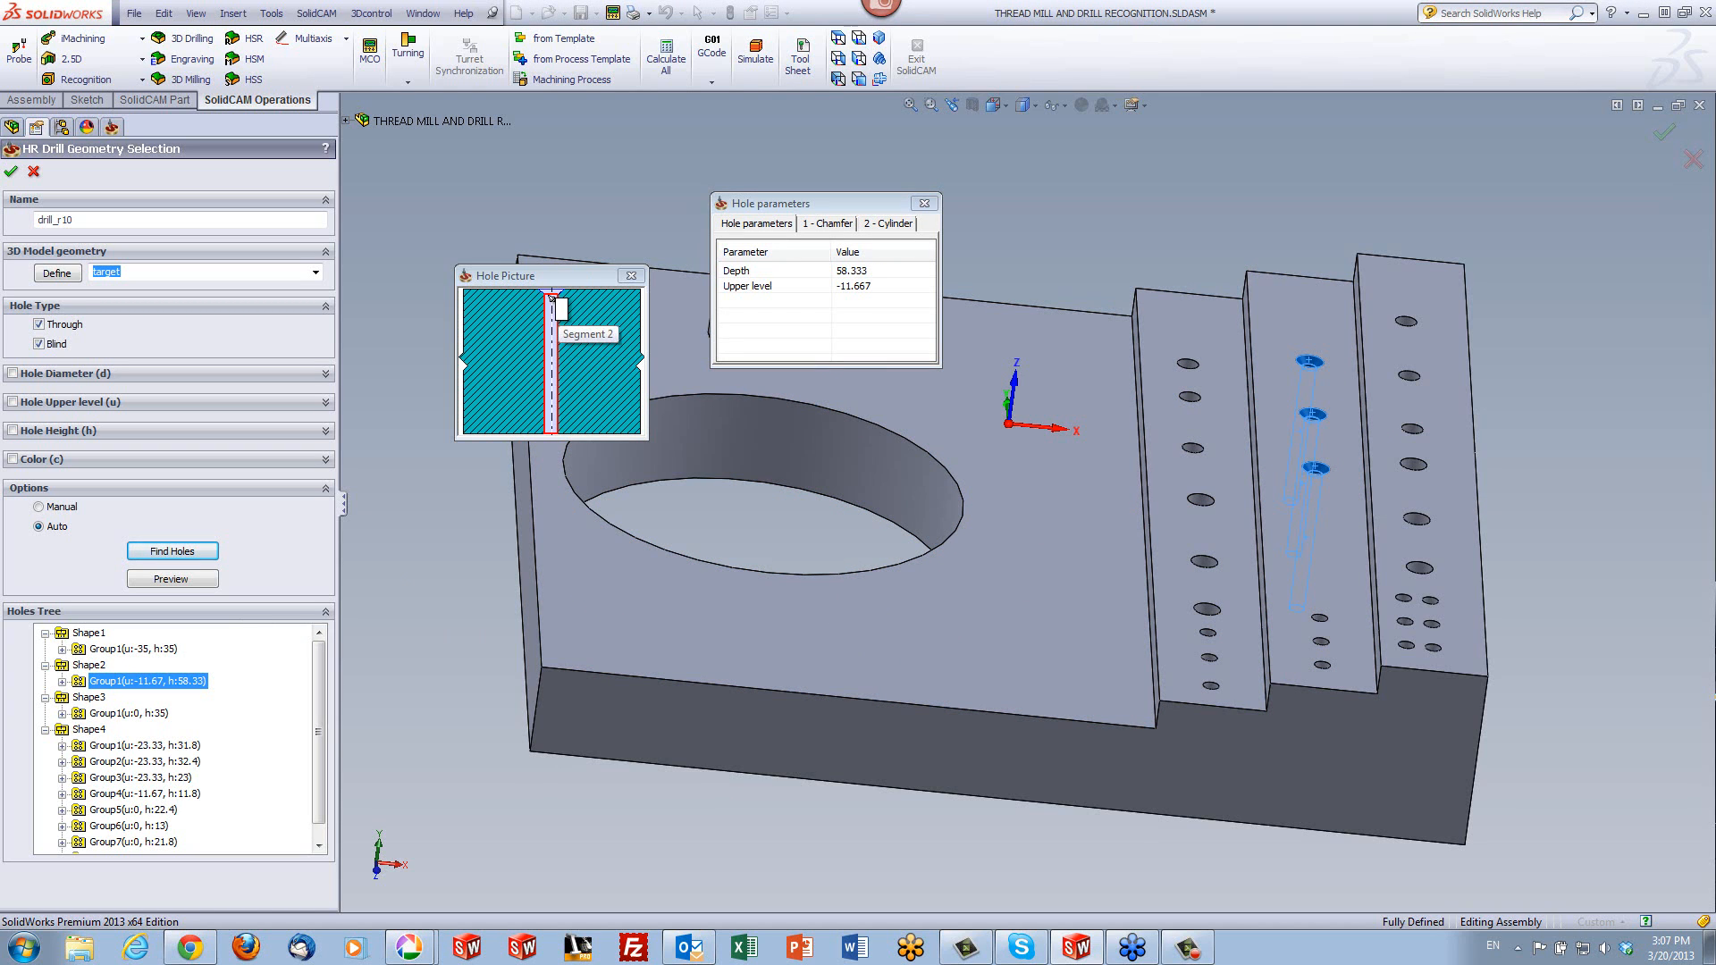
left_click(822, 224)
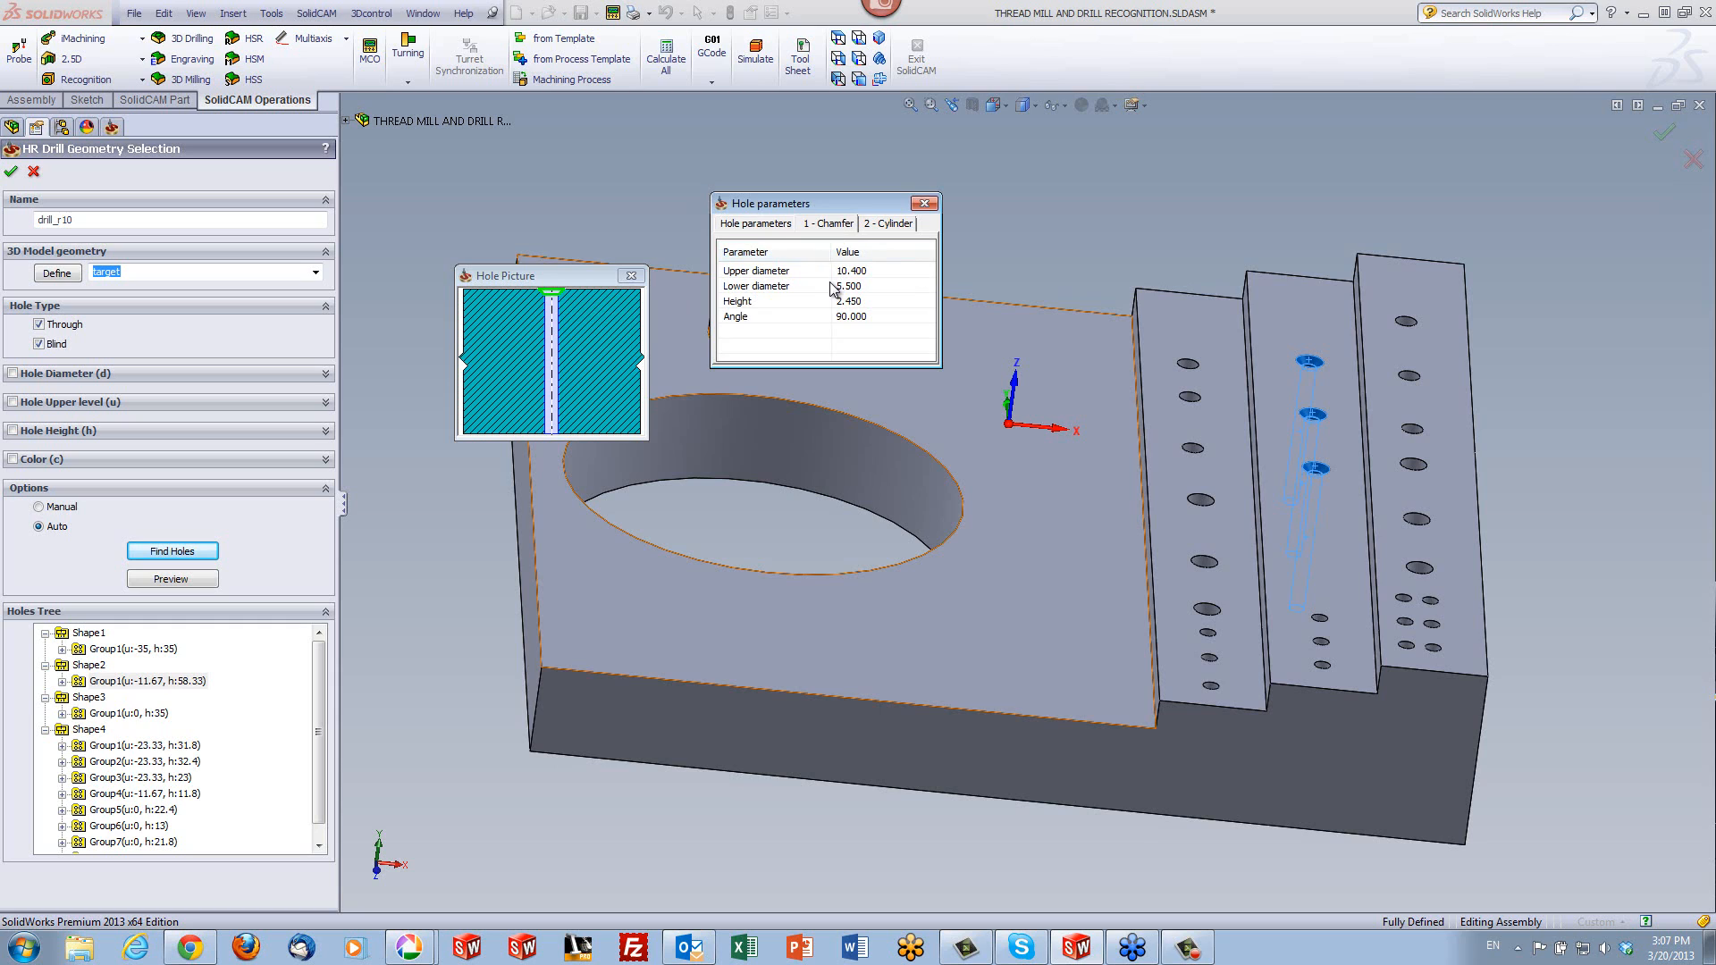
left_click(887, 224)
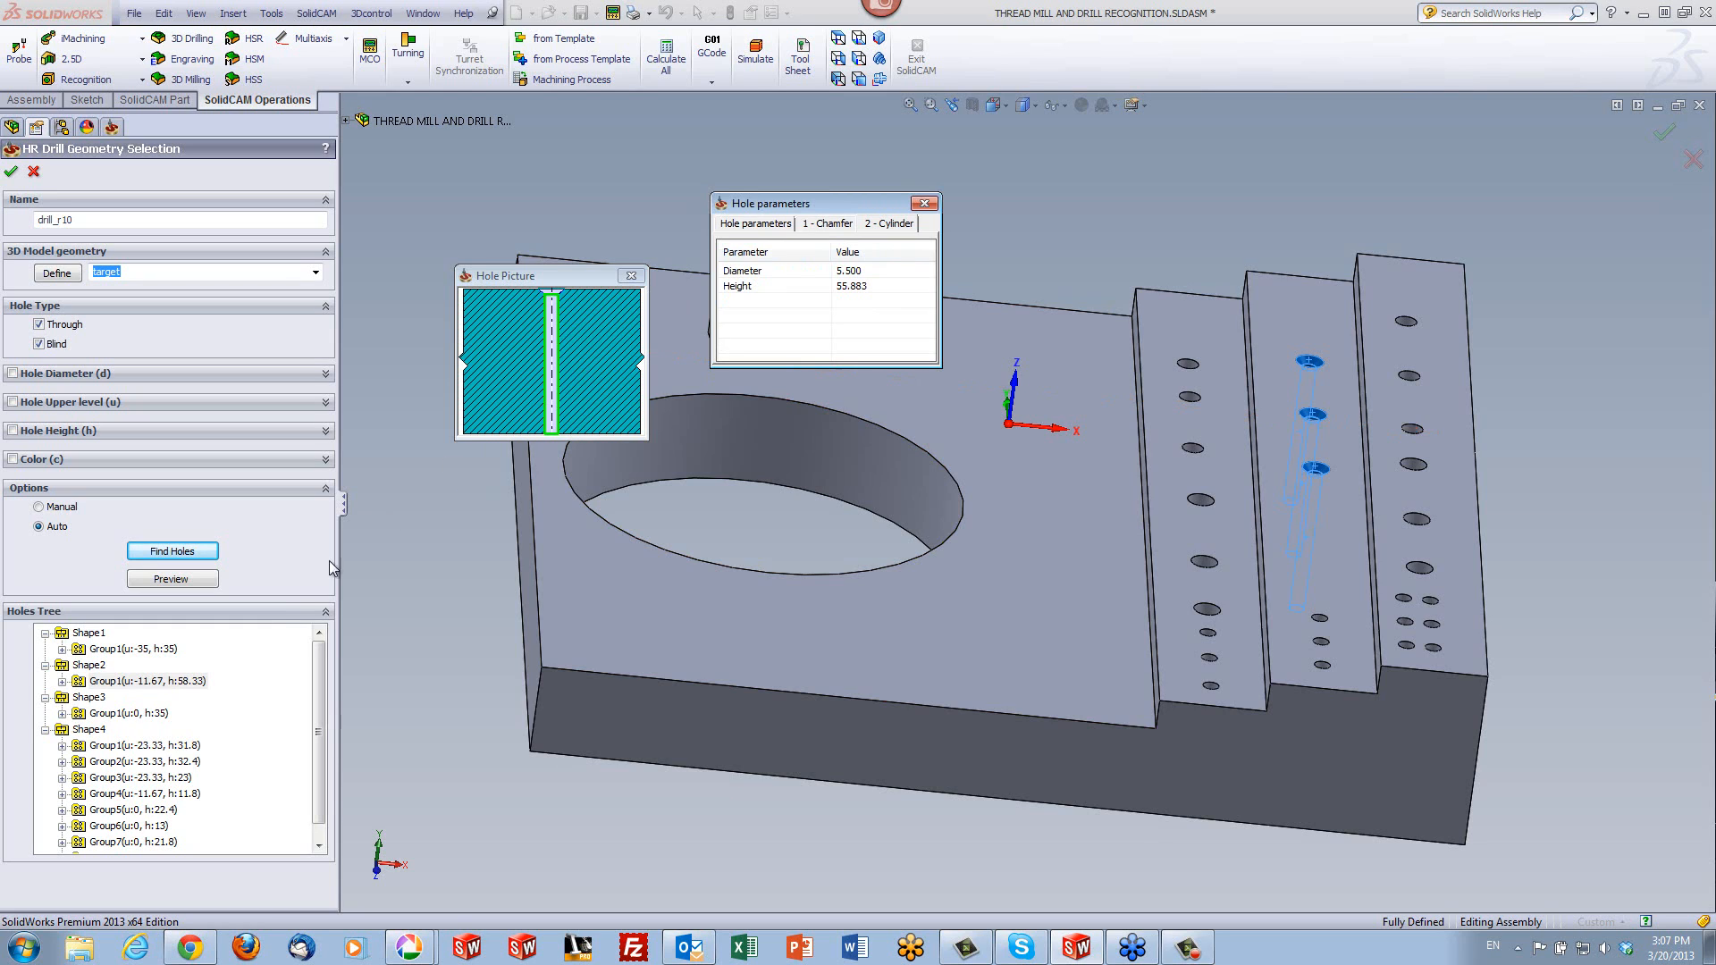
- Show the hole picture and parameters of Shape3's Group1, and move the Hole parameters window clear of the boss
left_click(96, 702)
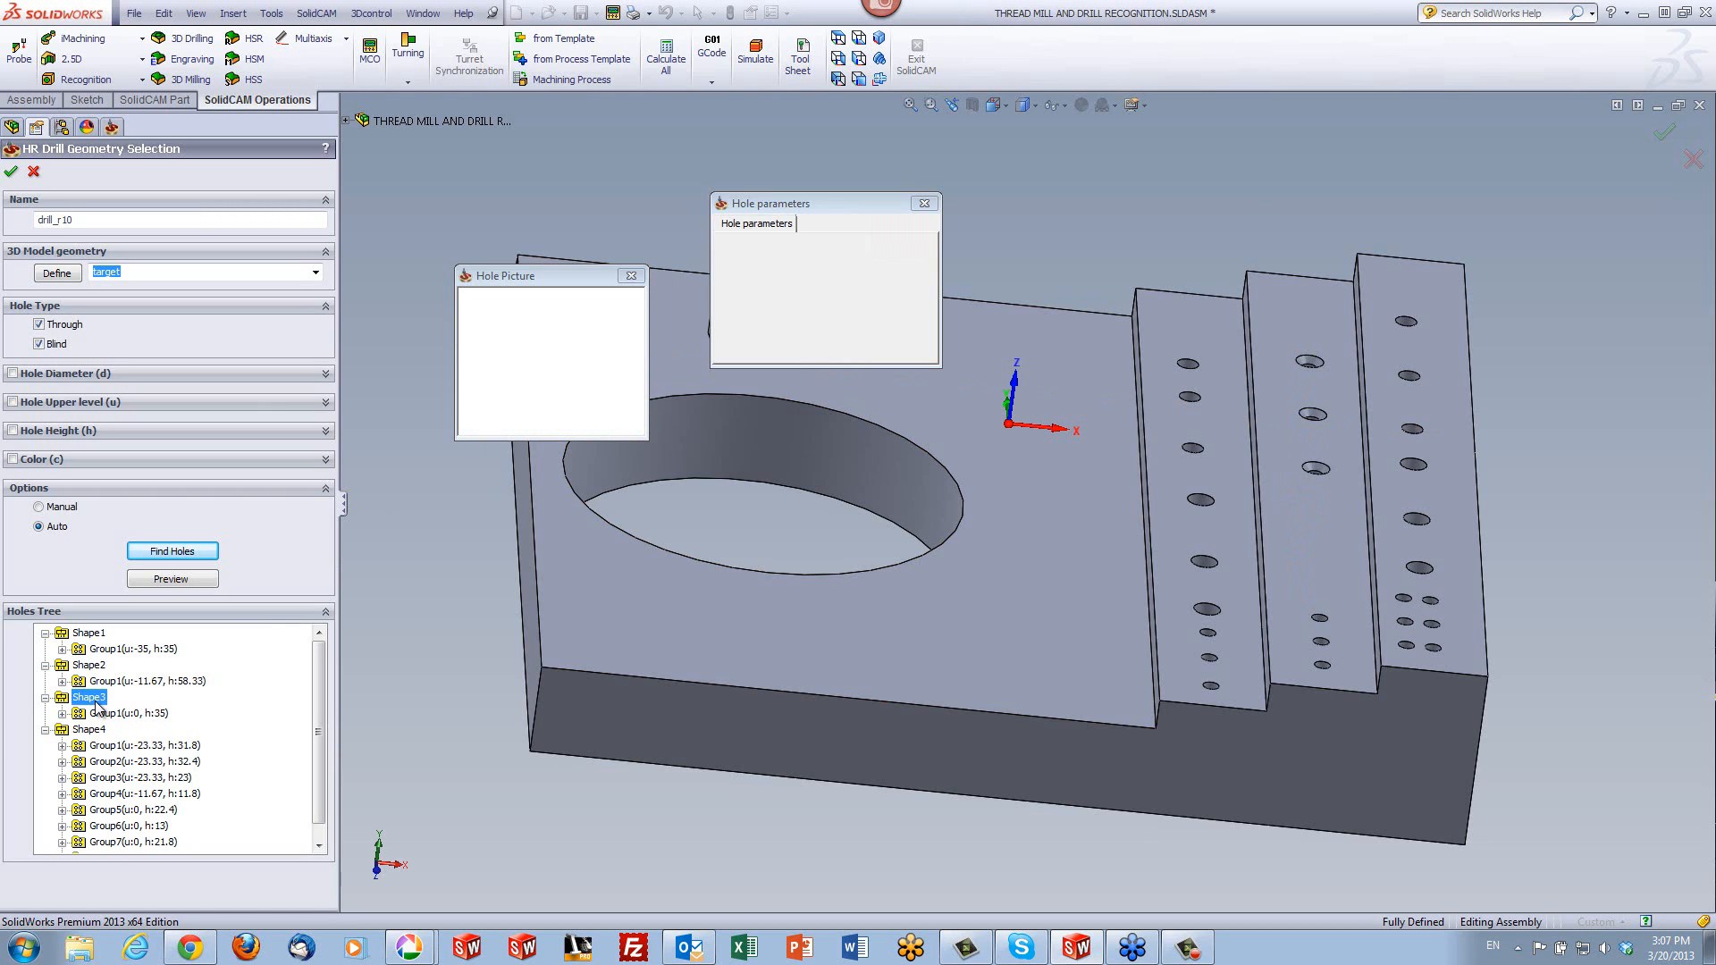
left_click(111, 713)
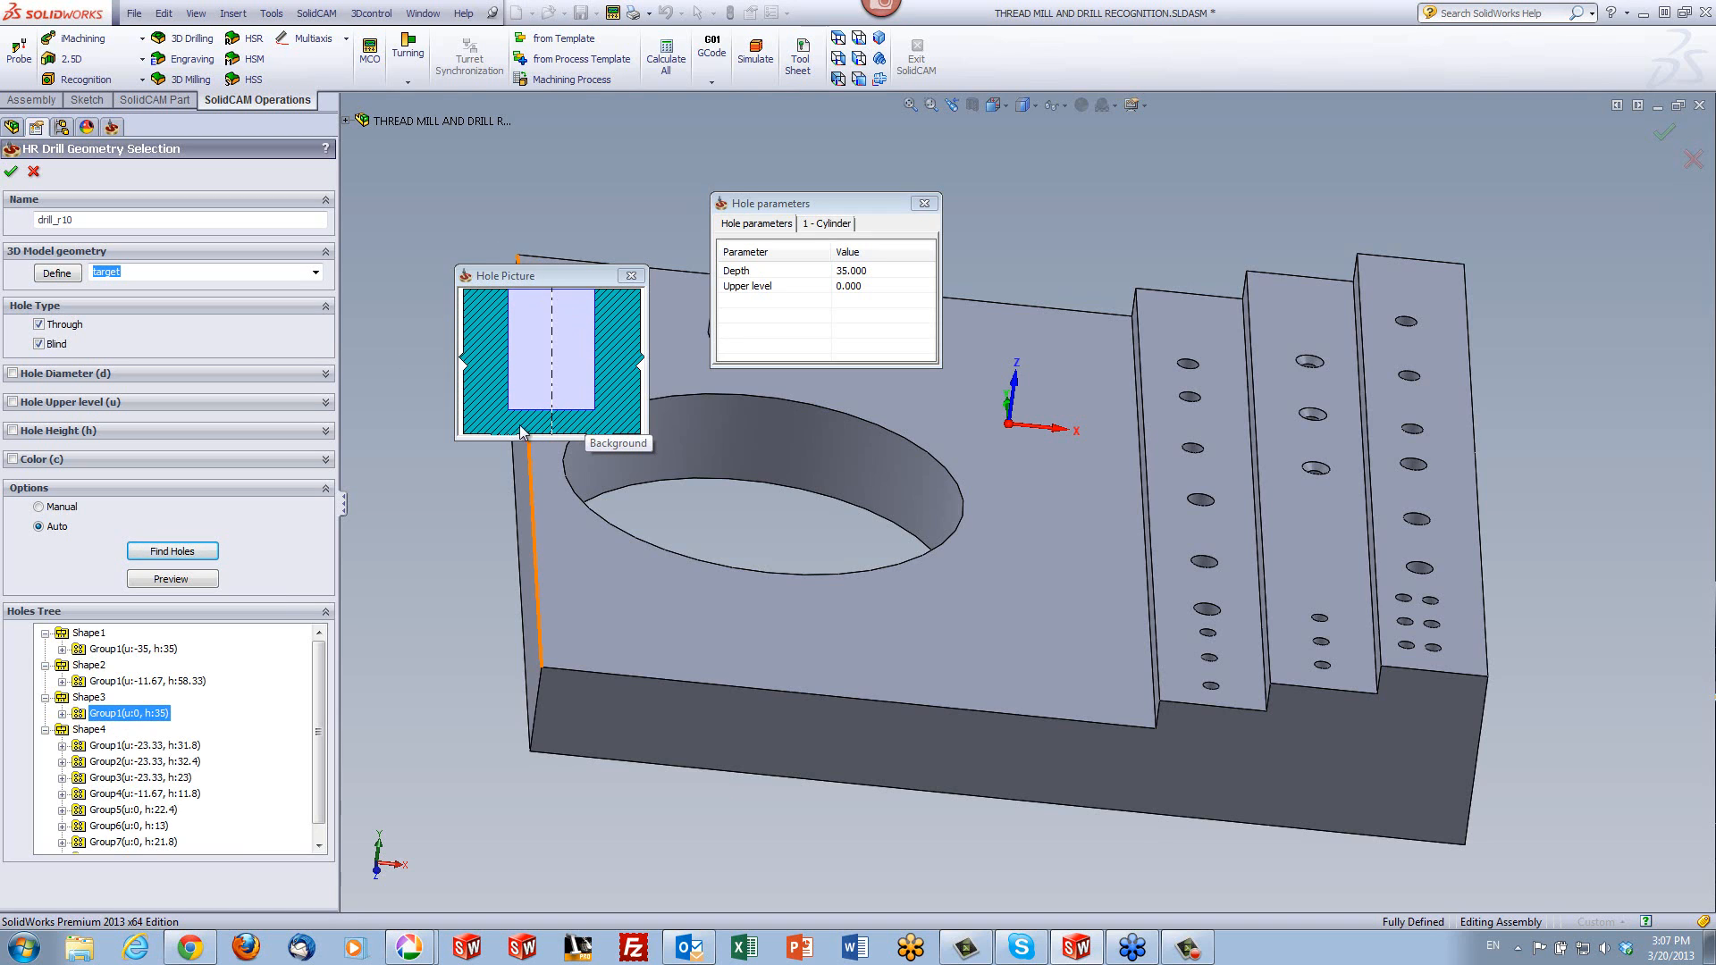
left_click_drag(852, 208, 1192, 97)
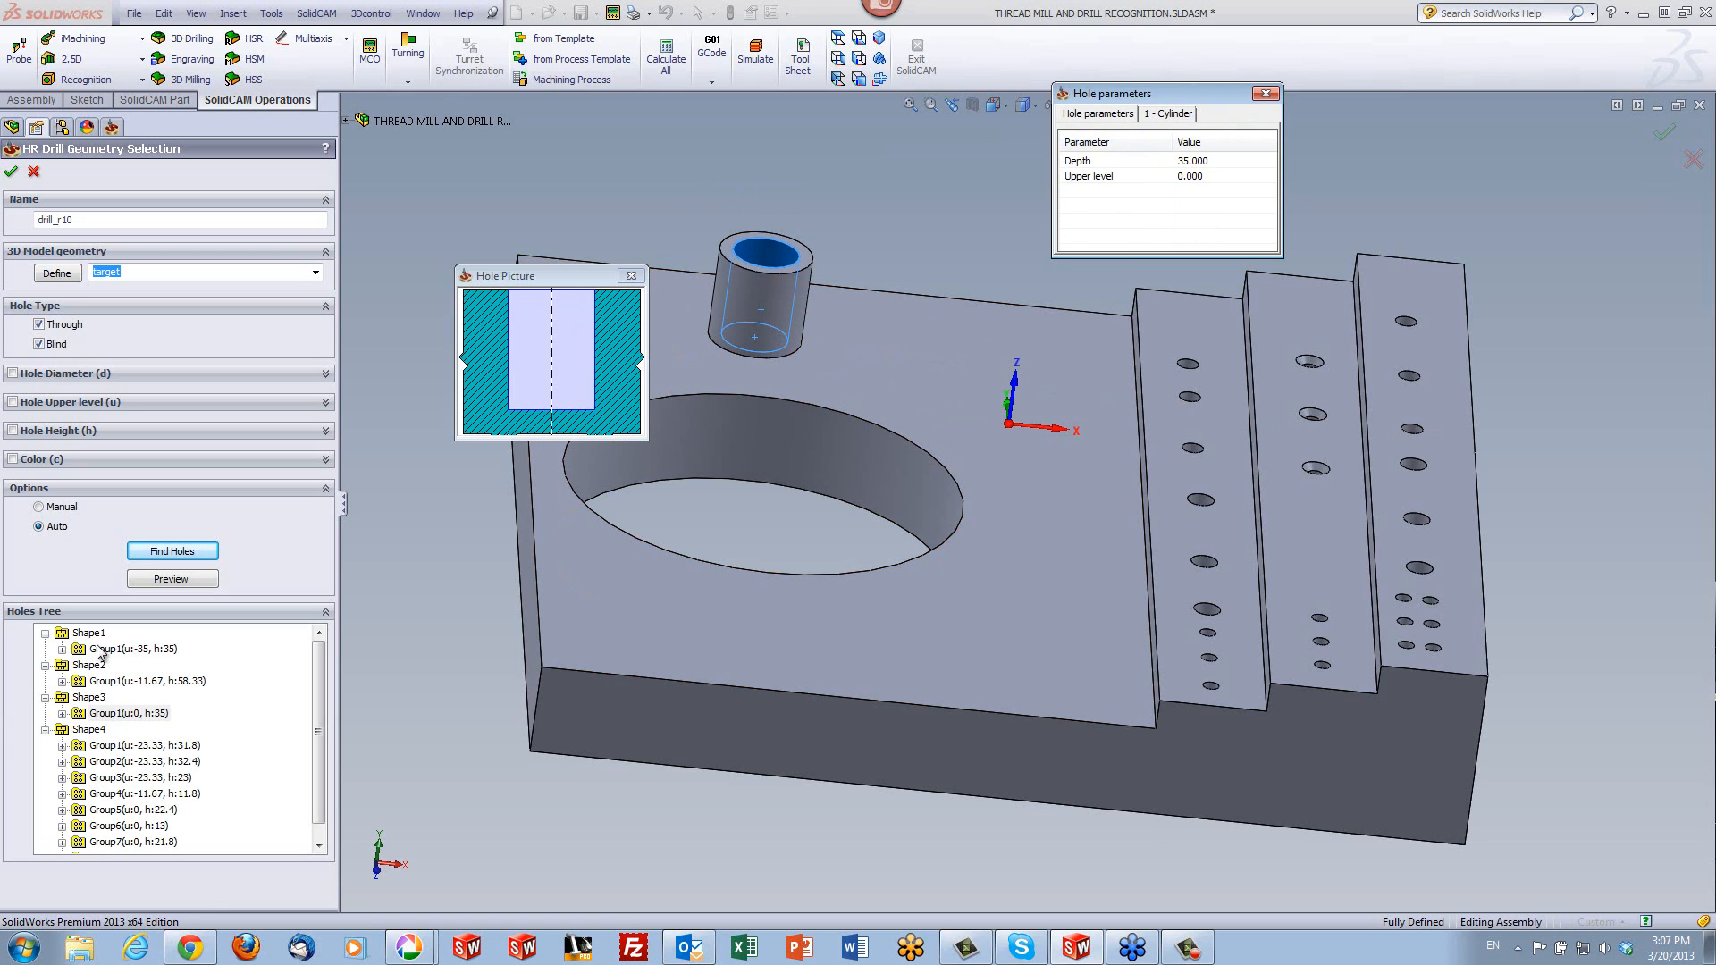
- Highlight the Shape4 holes on the model, show the parameters of its Group1 and Group2, and close the hole picture
left_click(85, 730)
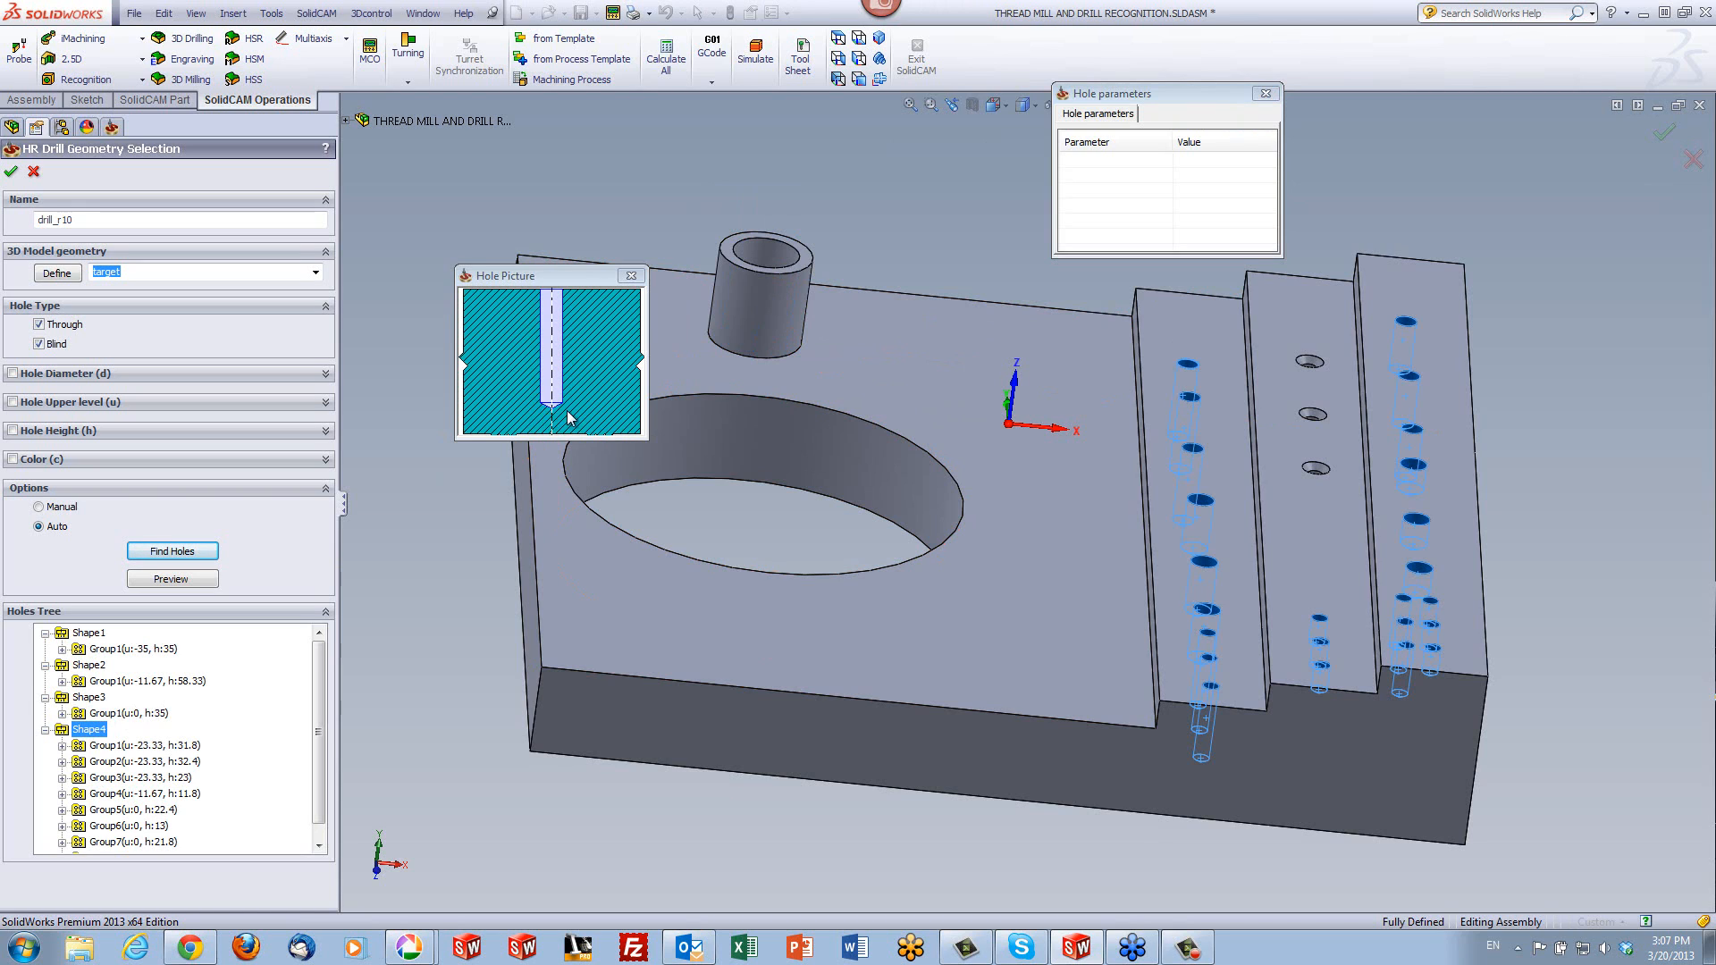
left_click(111, 748)
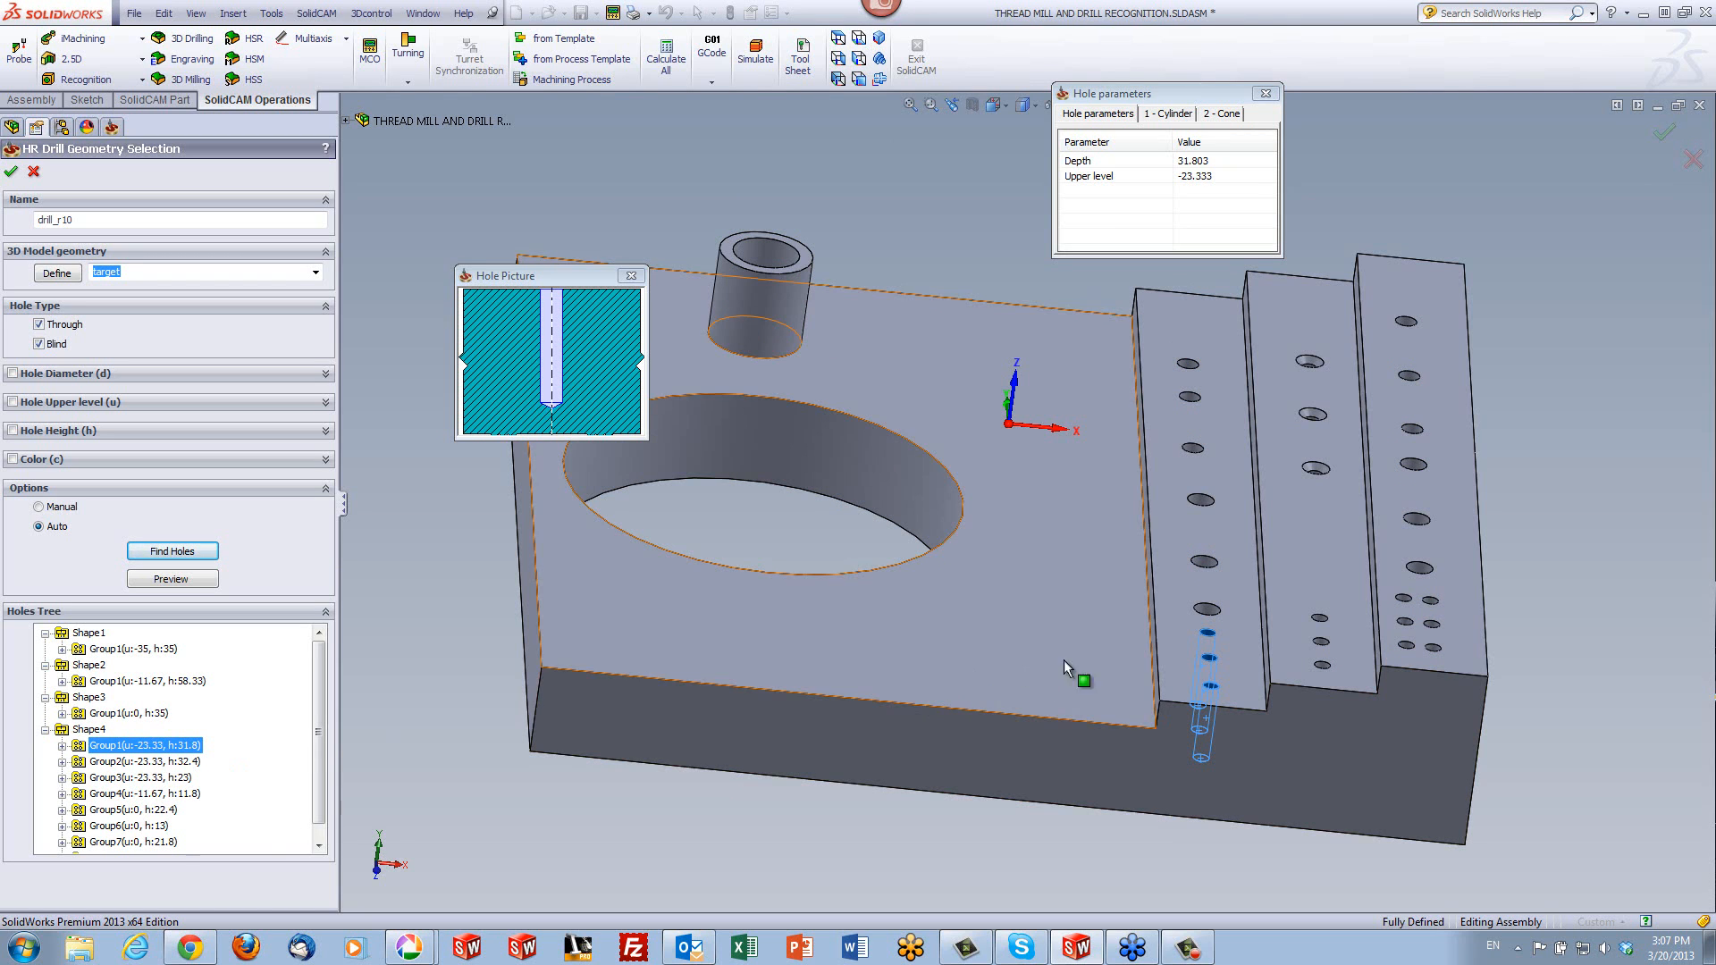
left_click(178, 764)
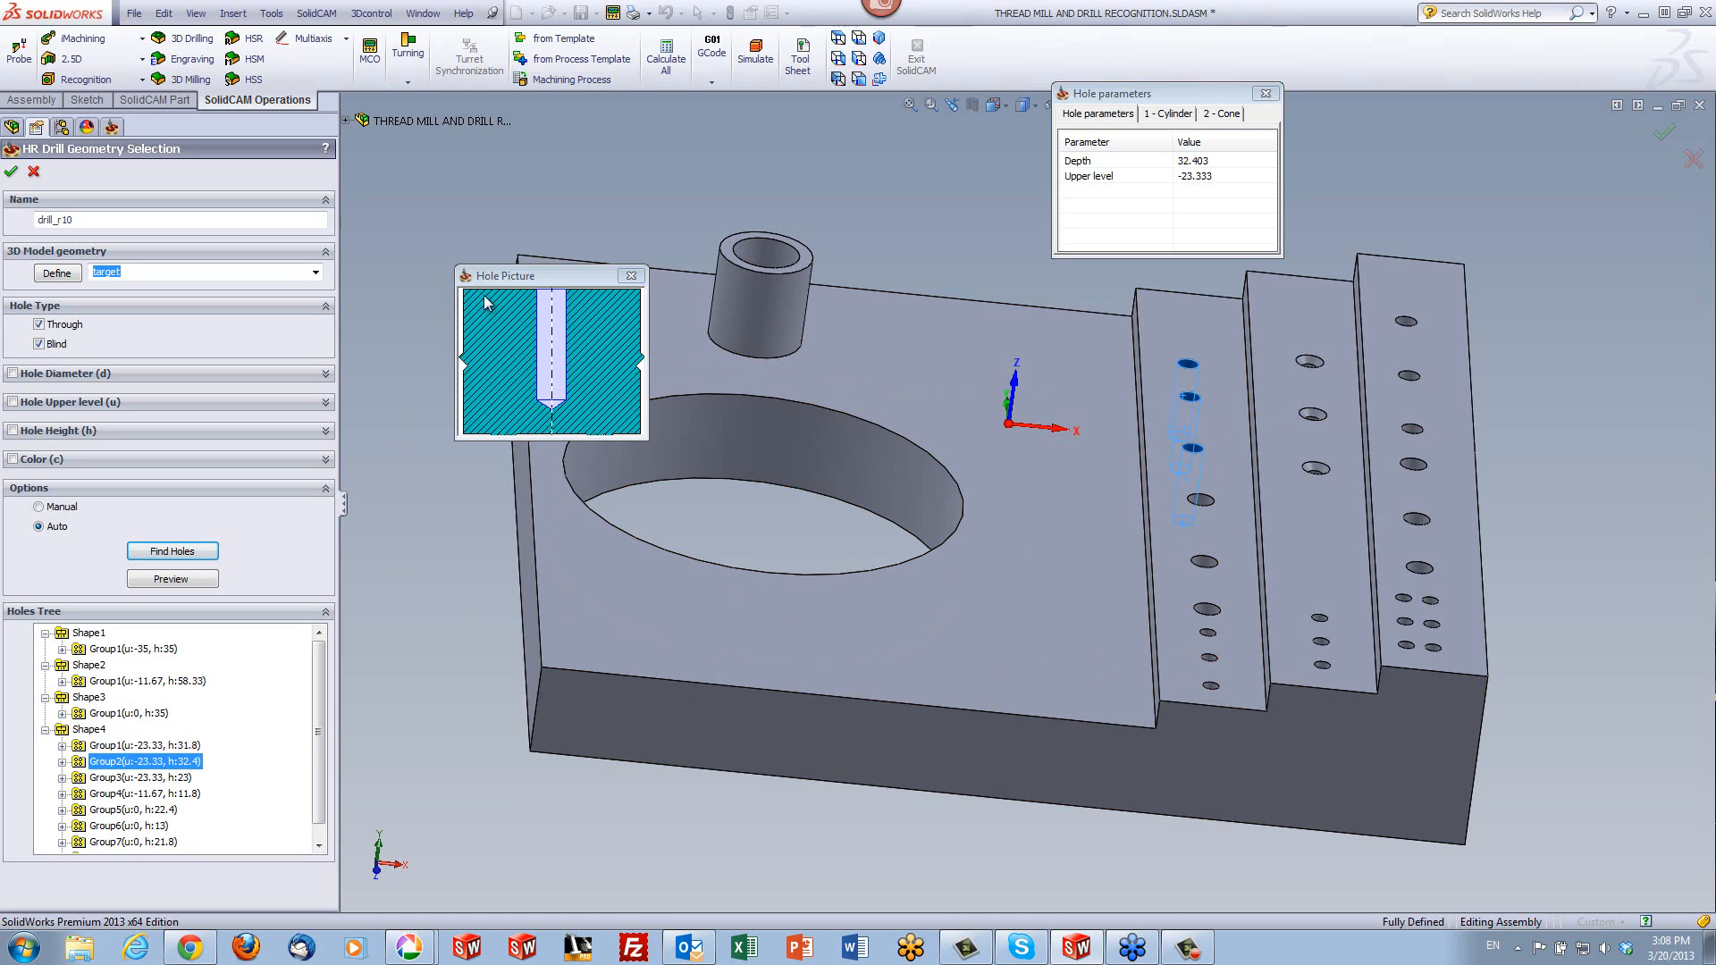
left_click(633, 275)
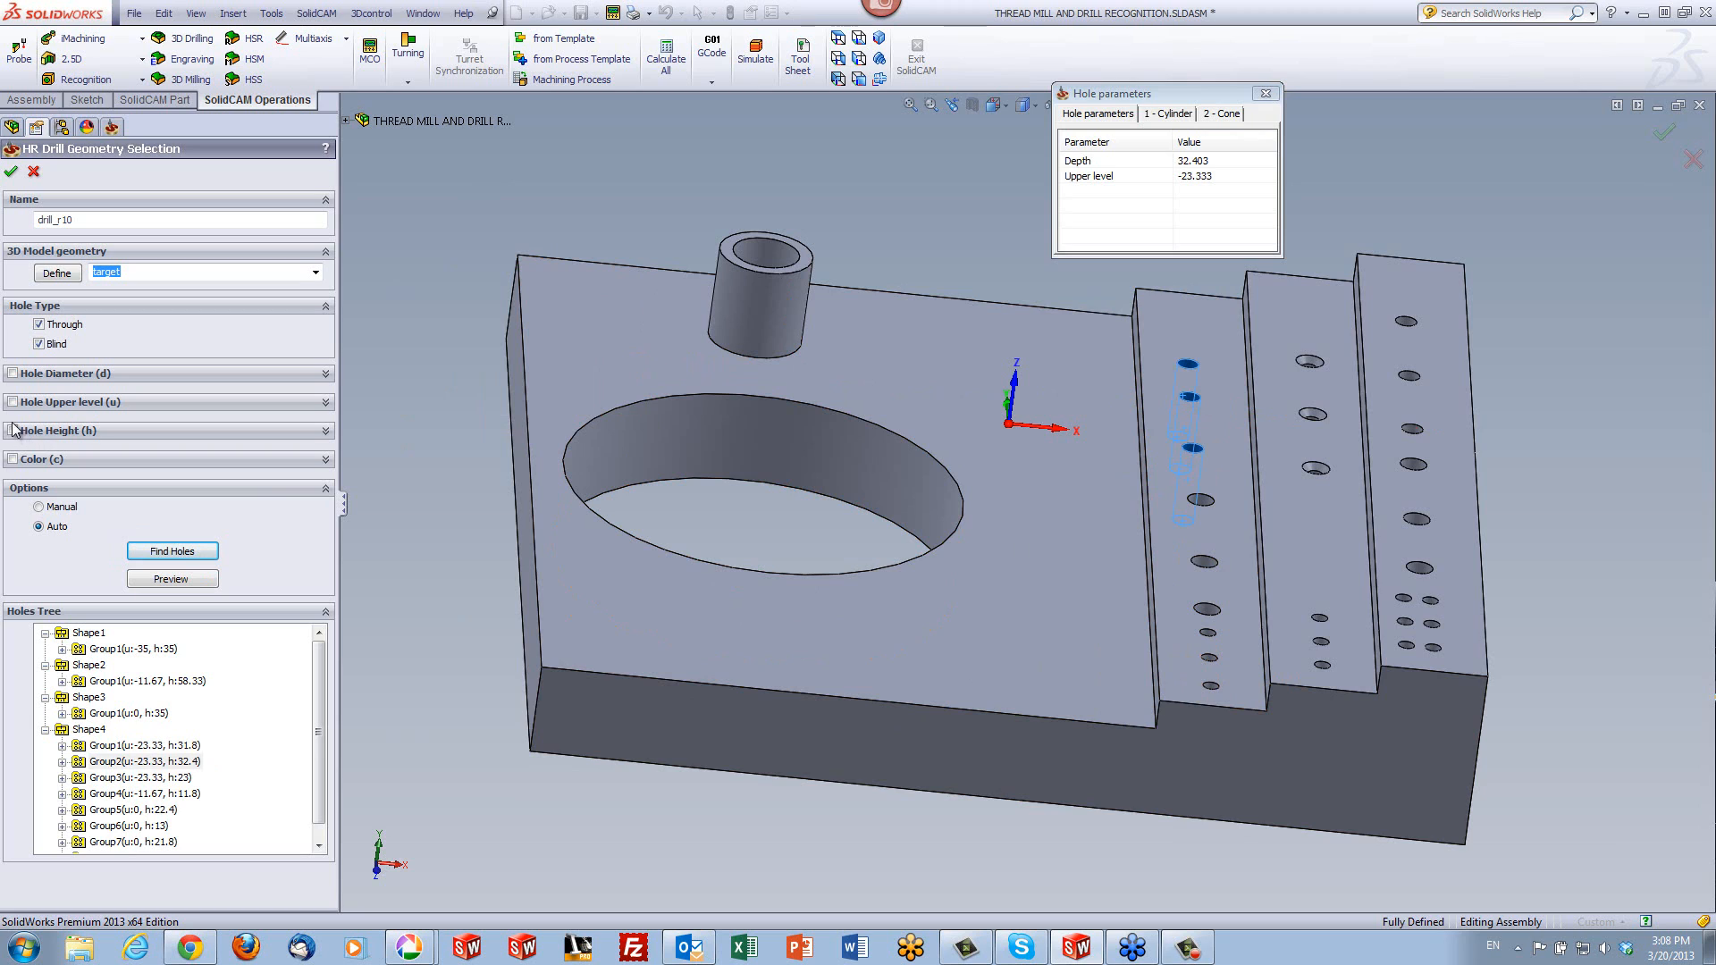
- Enable the hole diameter filter and take an upper limit of 8 from the dowel hole edge on the highest step
left_click(14, 373)
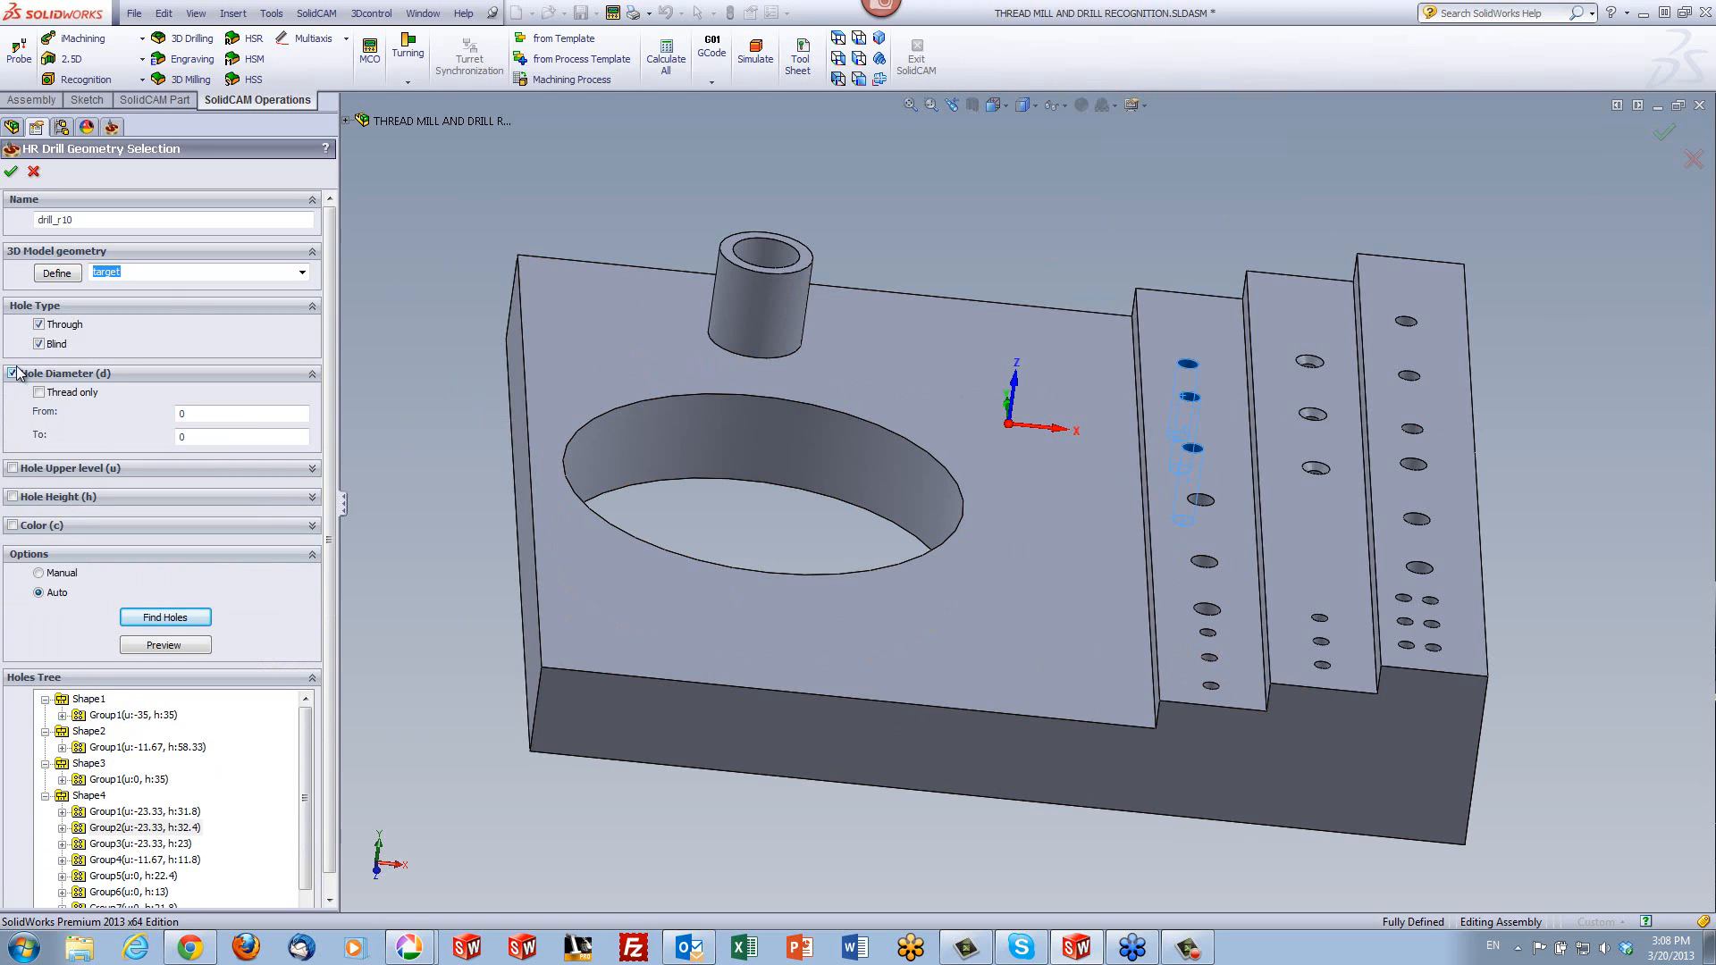
middle_click_drag(1103, 229, 829, 479)
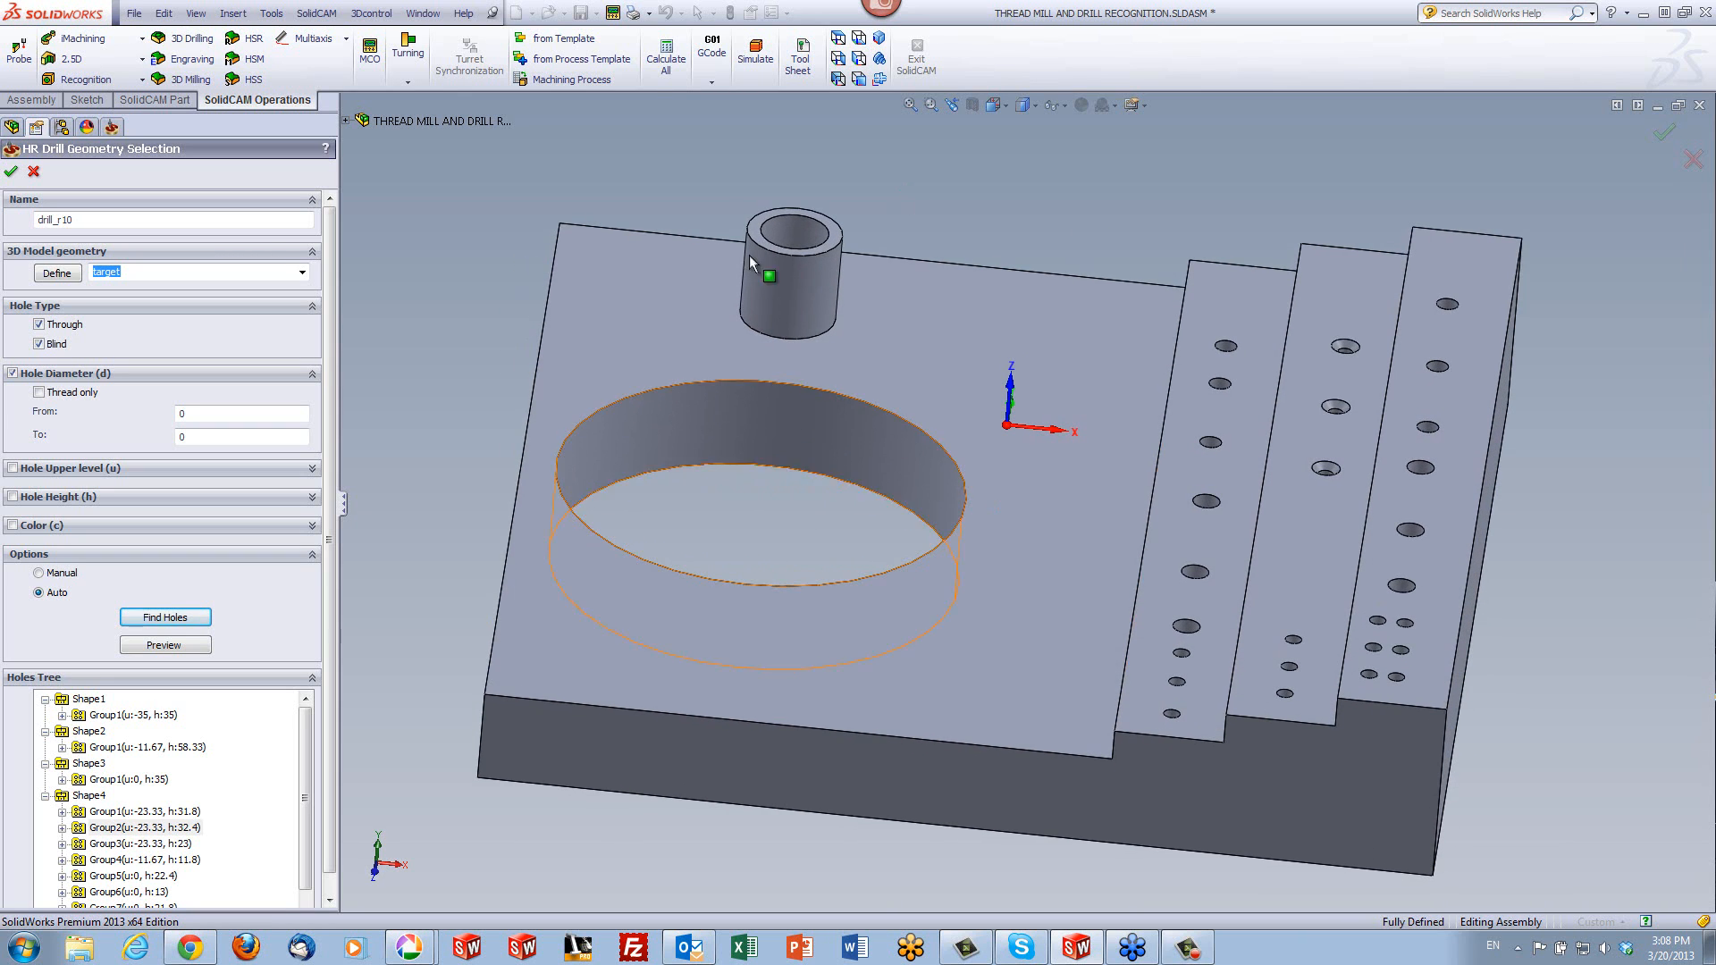
left_click(794, 248)
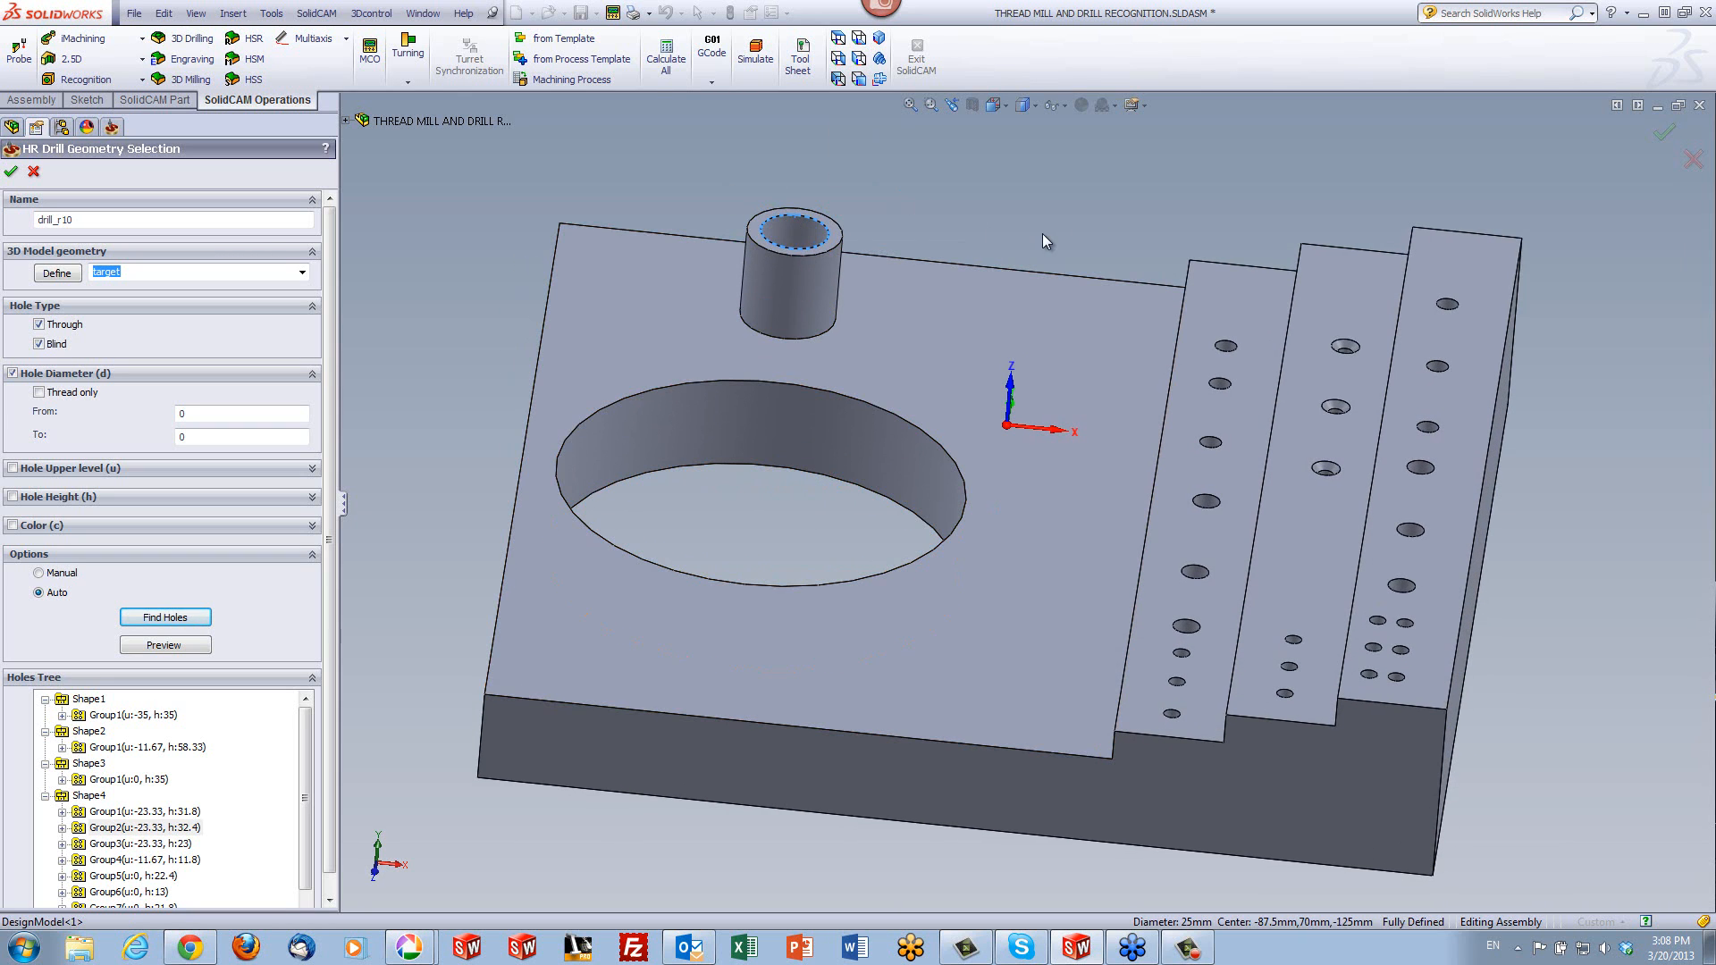
key("Escape")
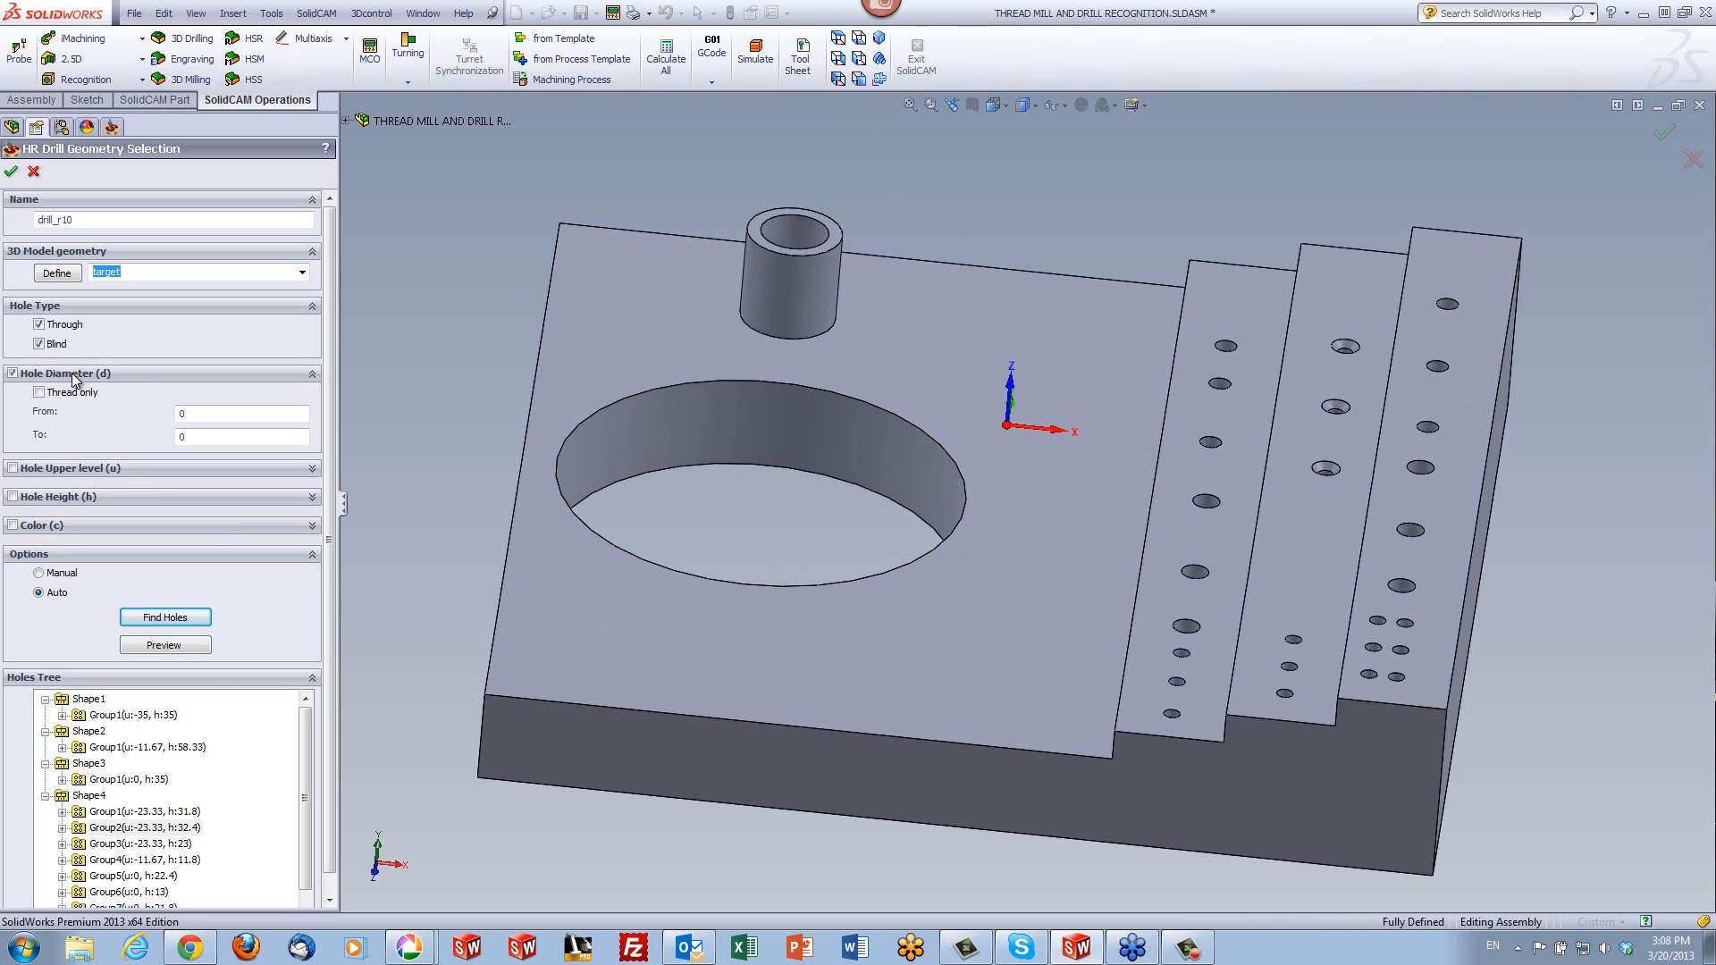
left_click(203, 415)
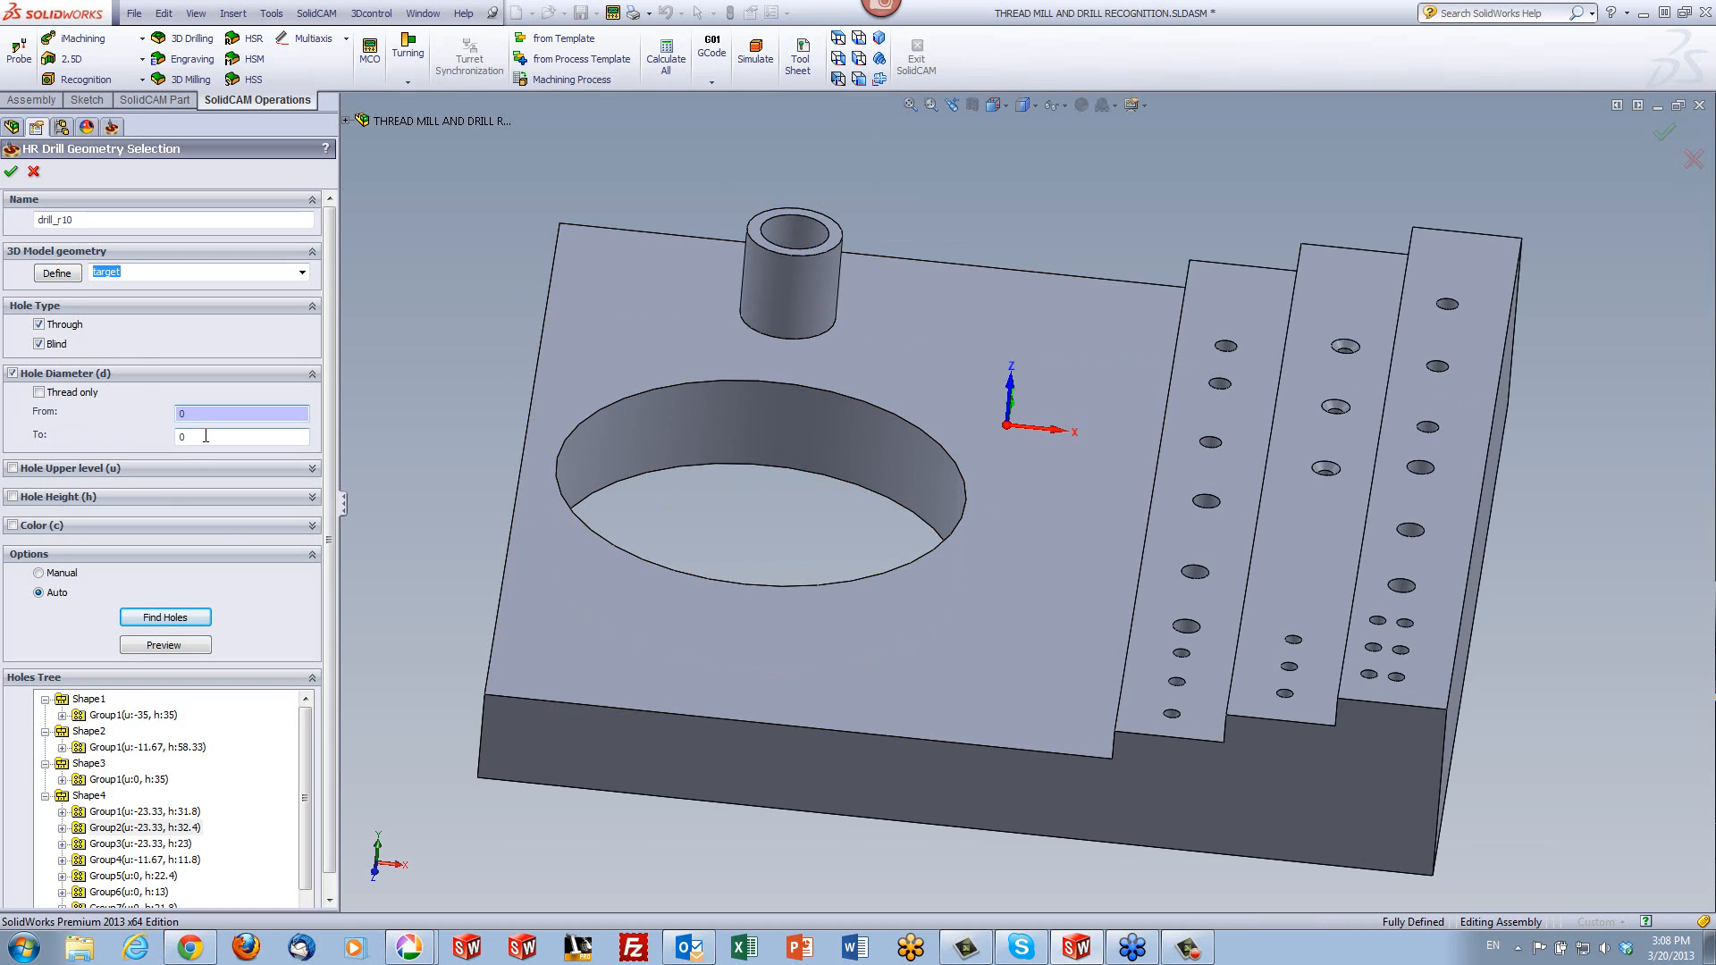
left_click(205, 436)
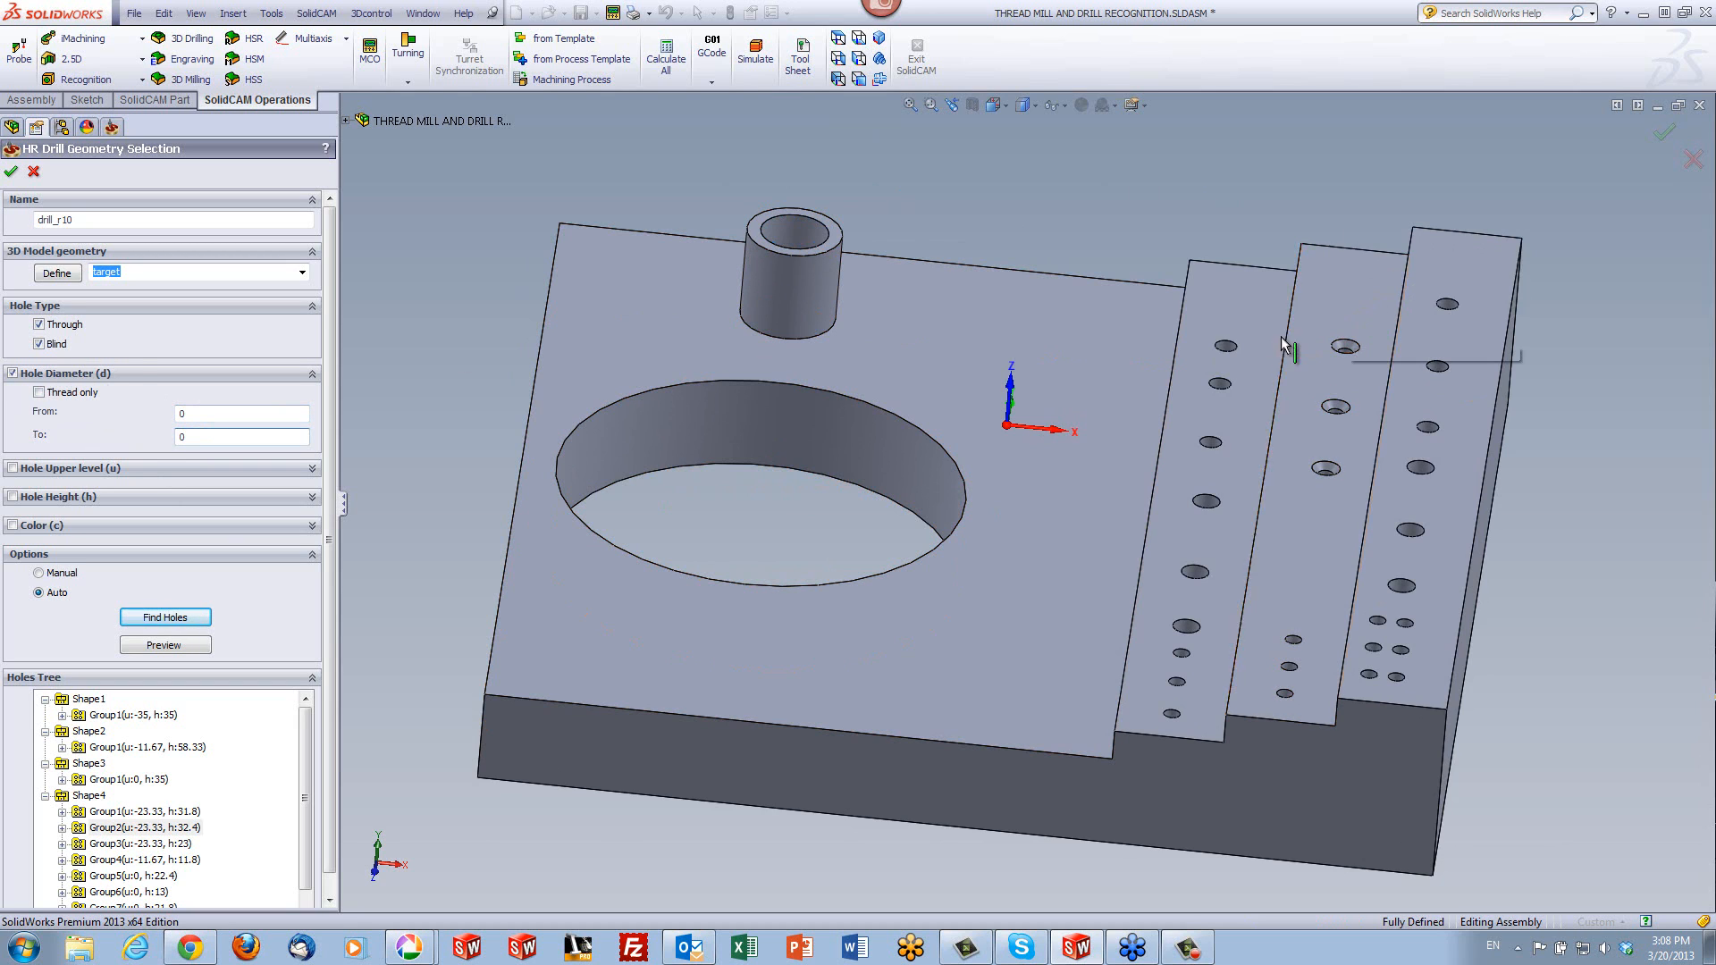
left_click(1447, 305)
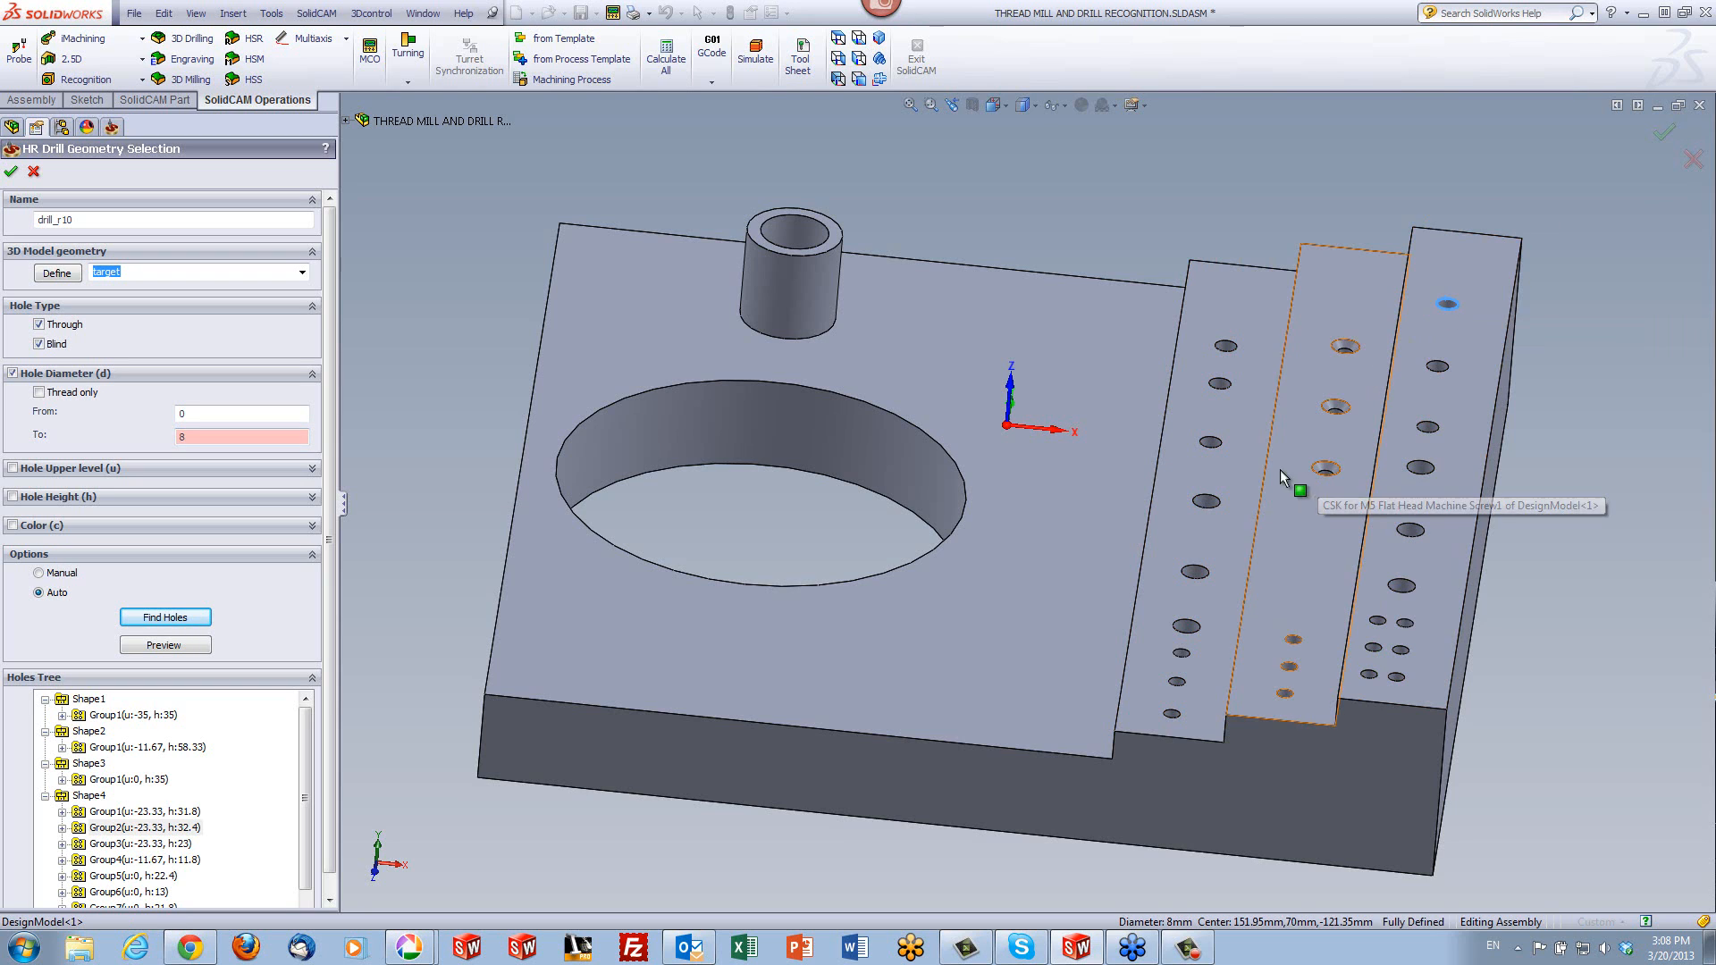
left_click(1222, 385)
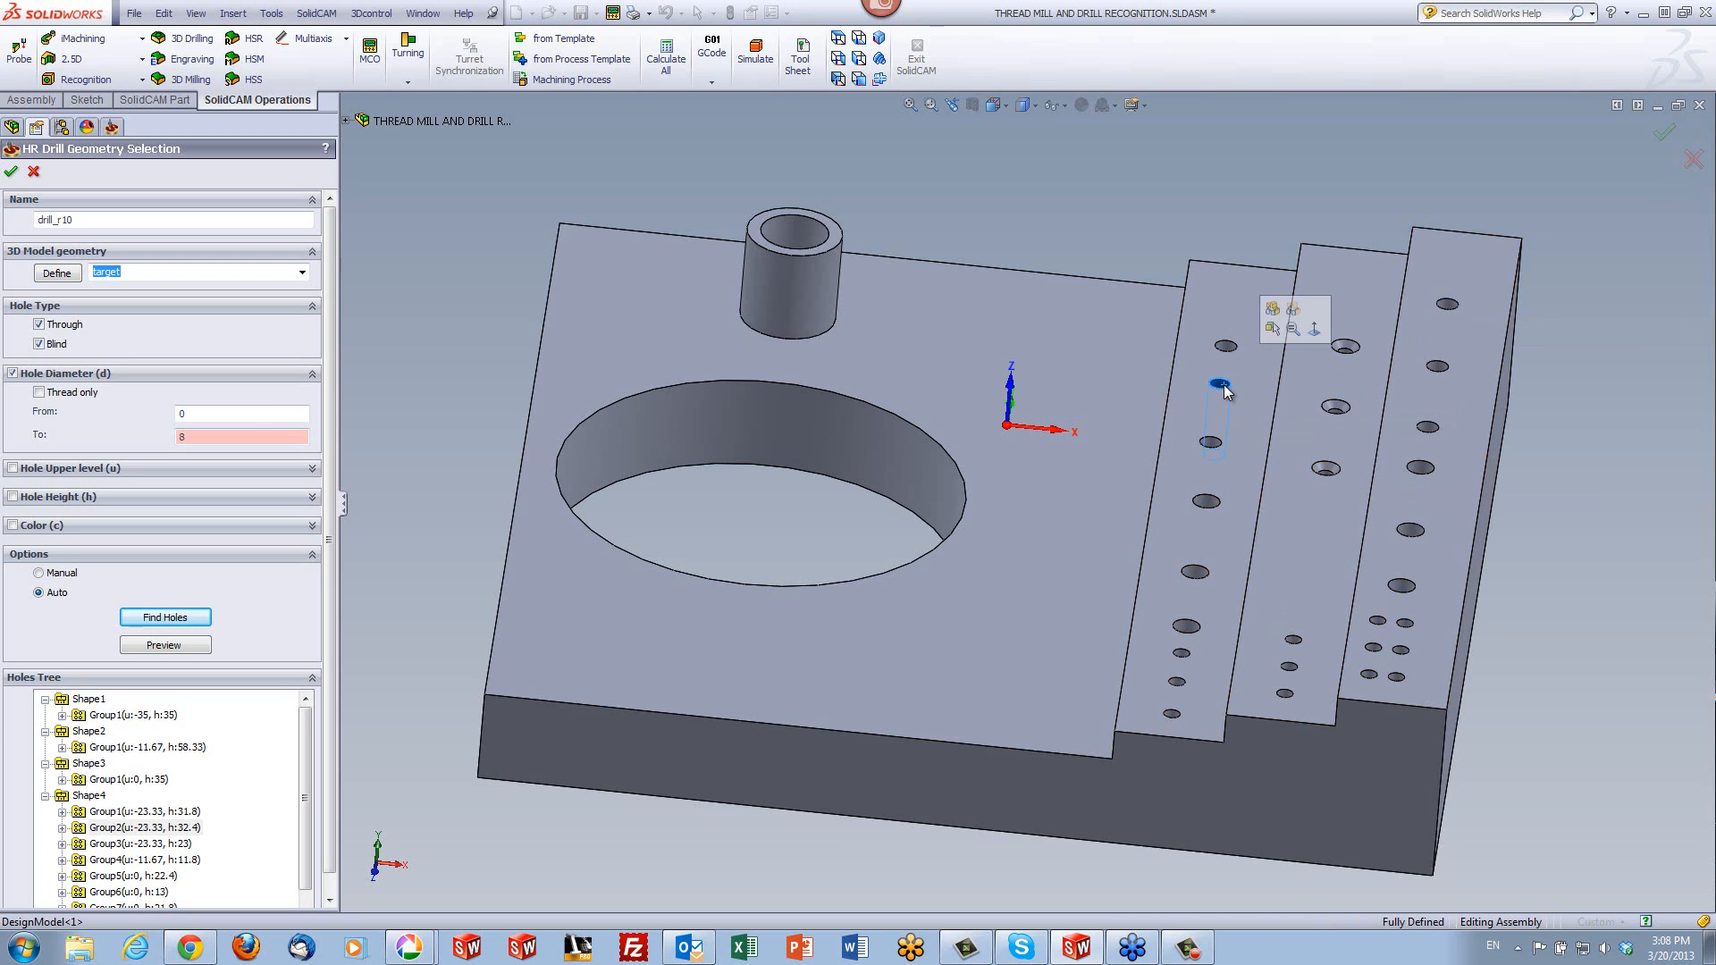
left_click(1223, 393)
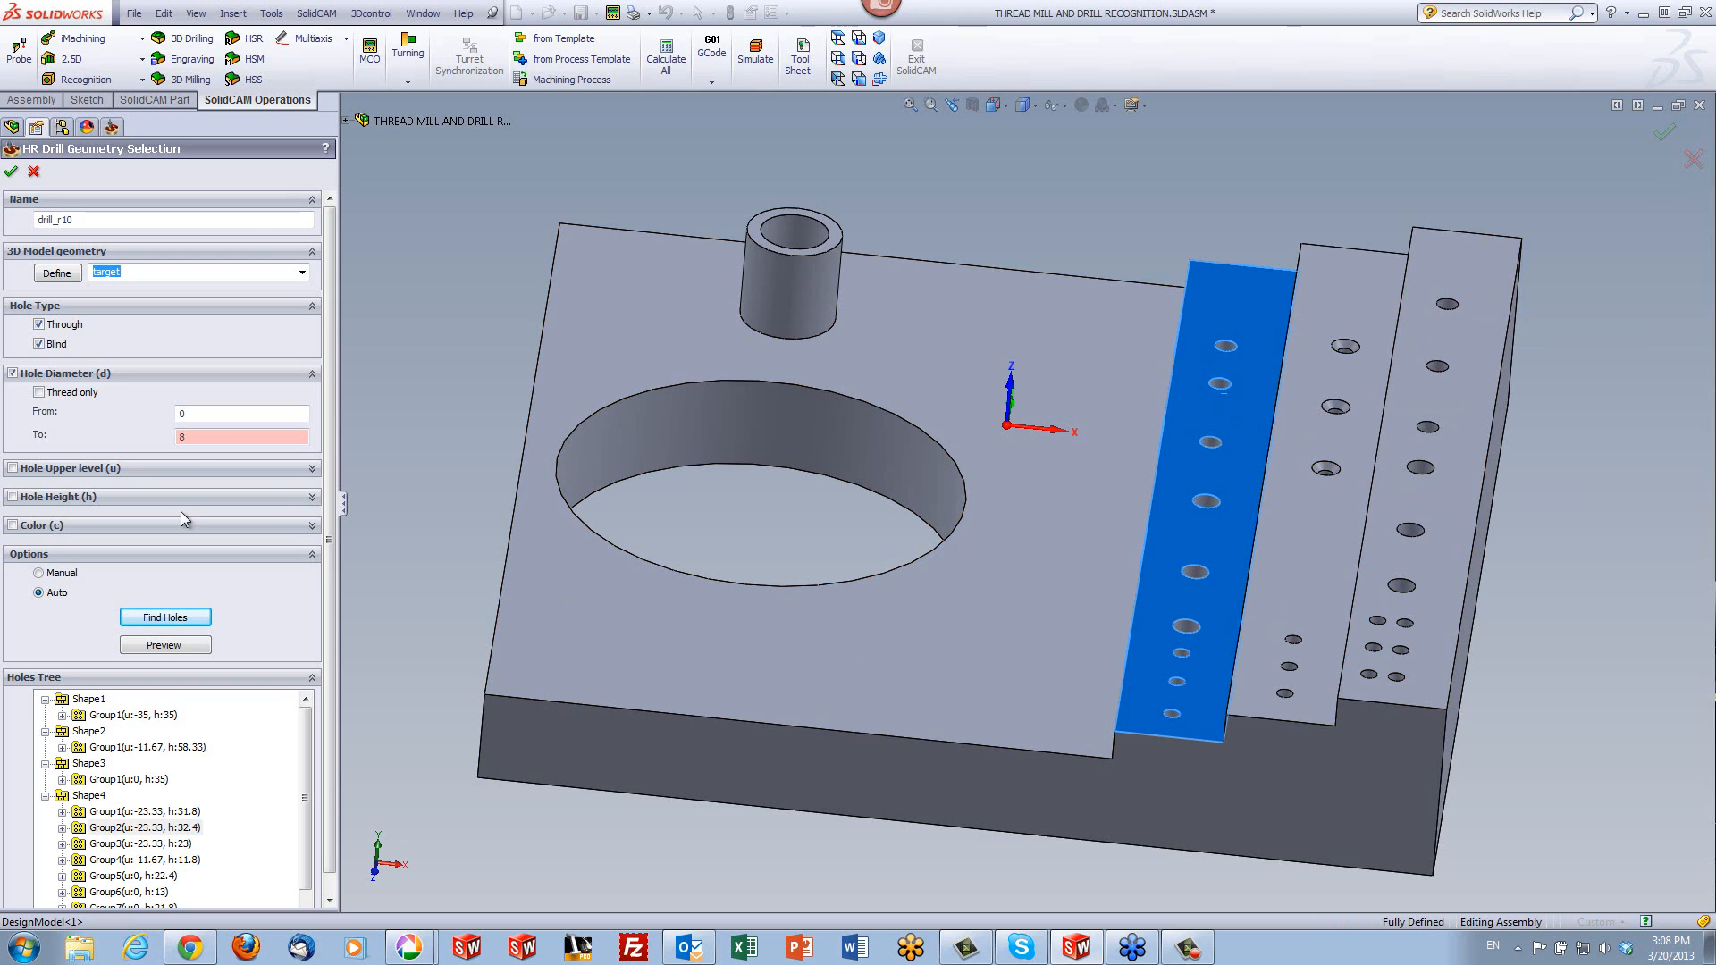
- Raise the upper diameter limit to 10 by picking a larger hole edge on the lowest step, and find the holes again
left_click(202, 437)
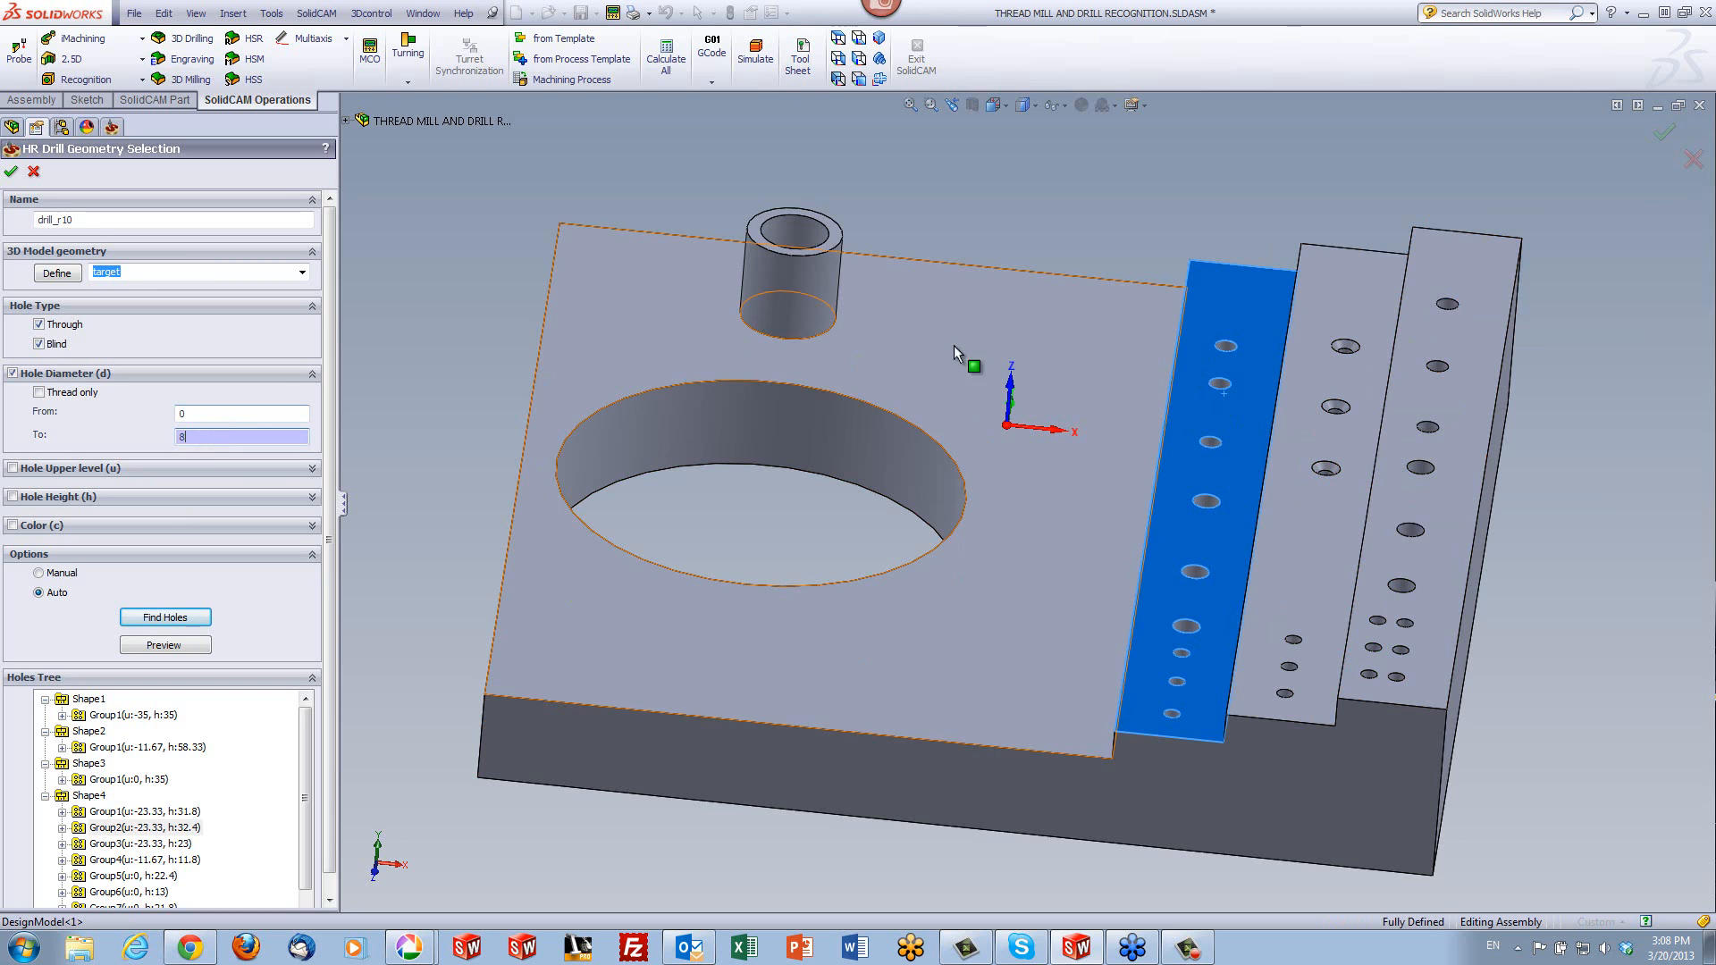
left_click(1226, 346)
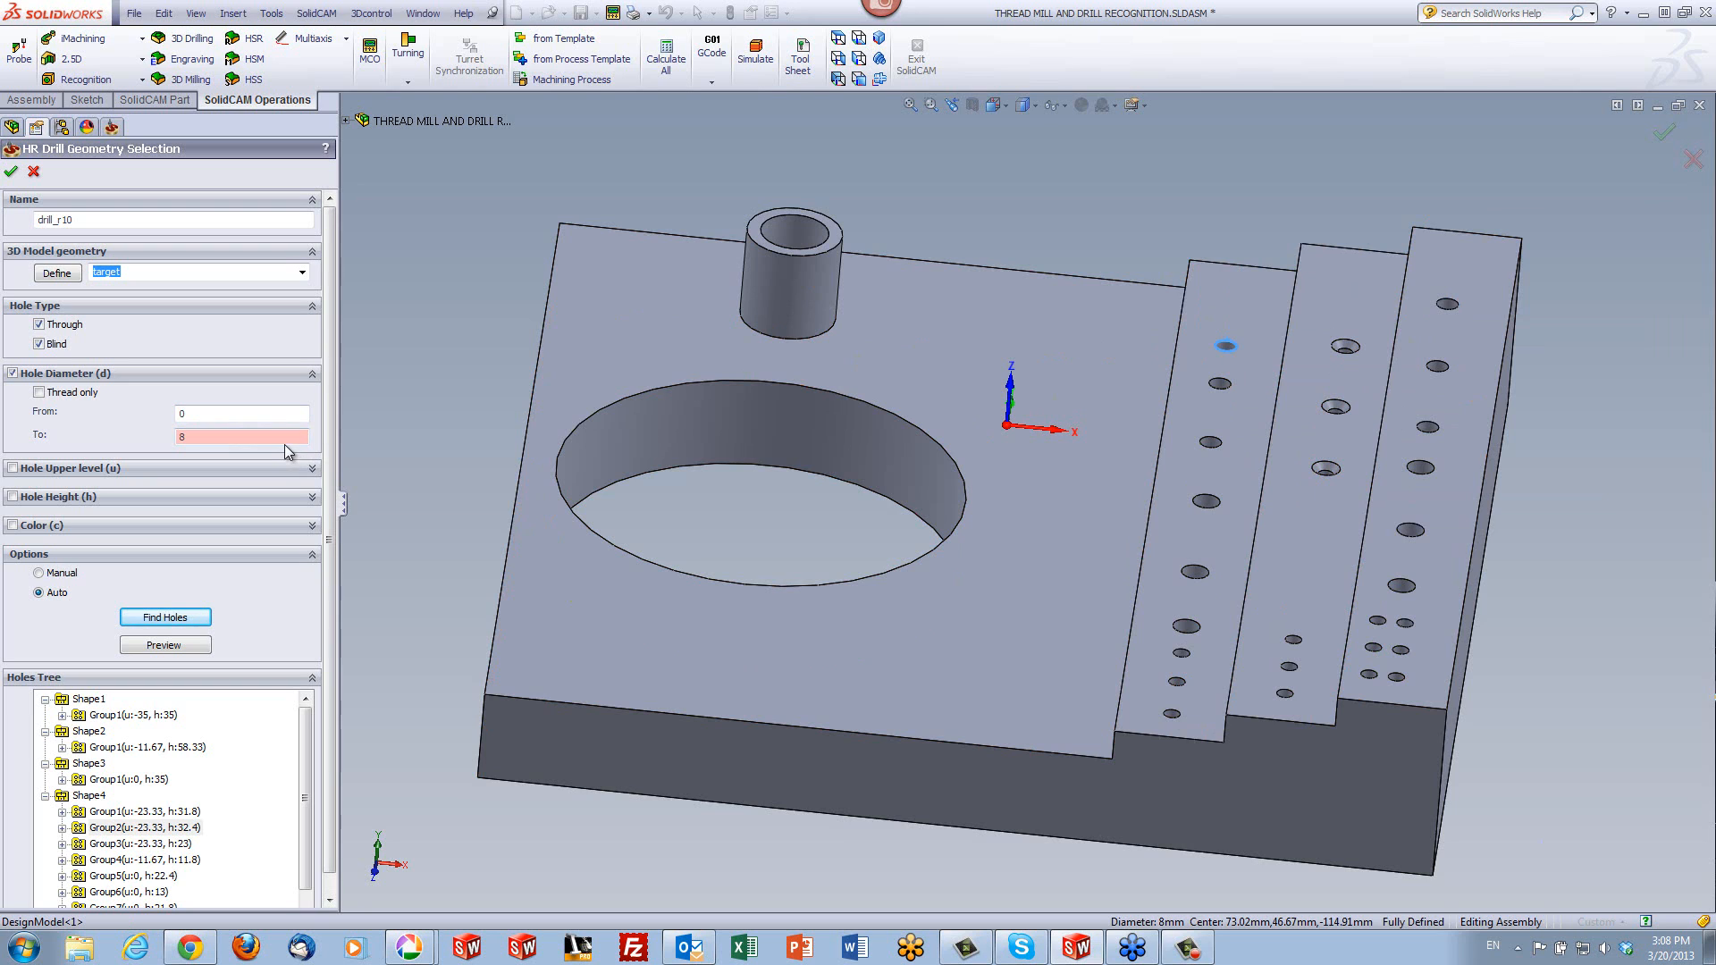
left_click(1195, 576)
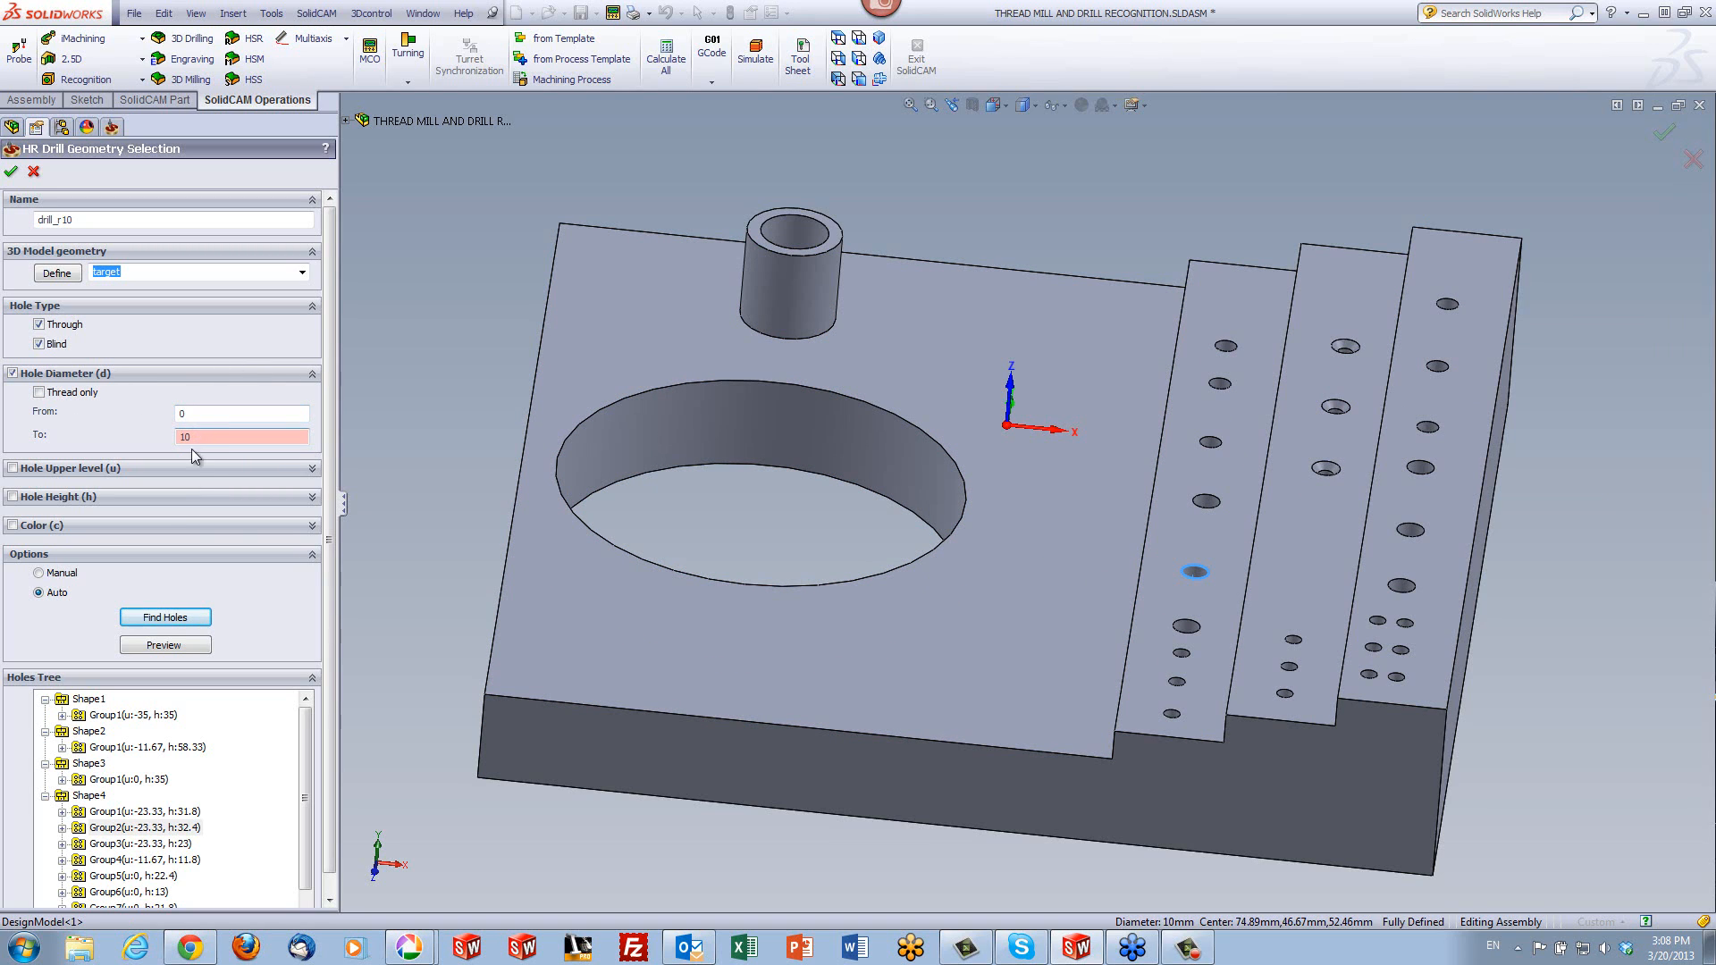
left_click(163, 616)
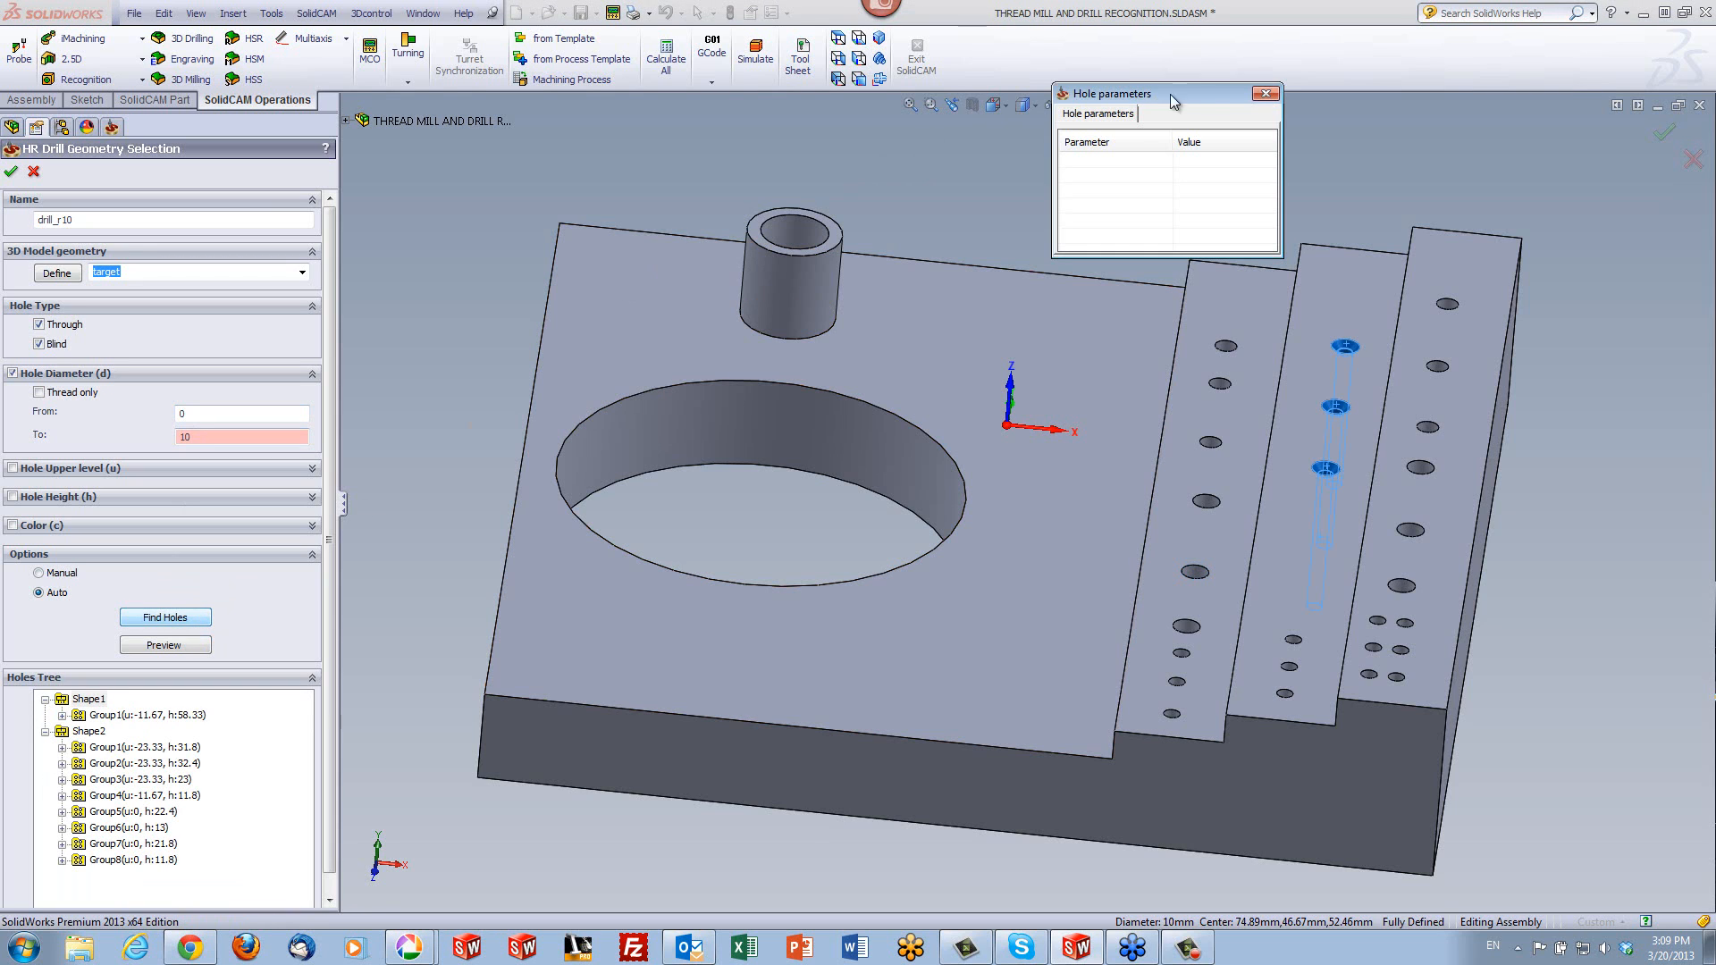
left_click(1264, 95)
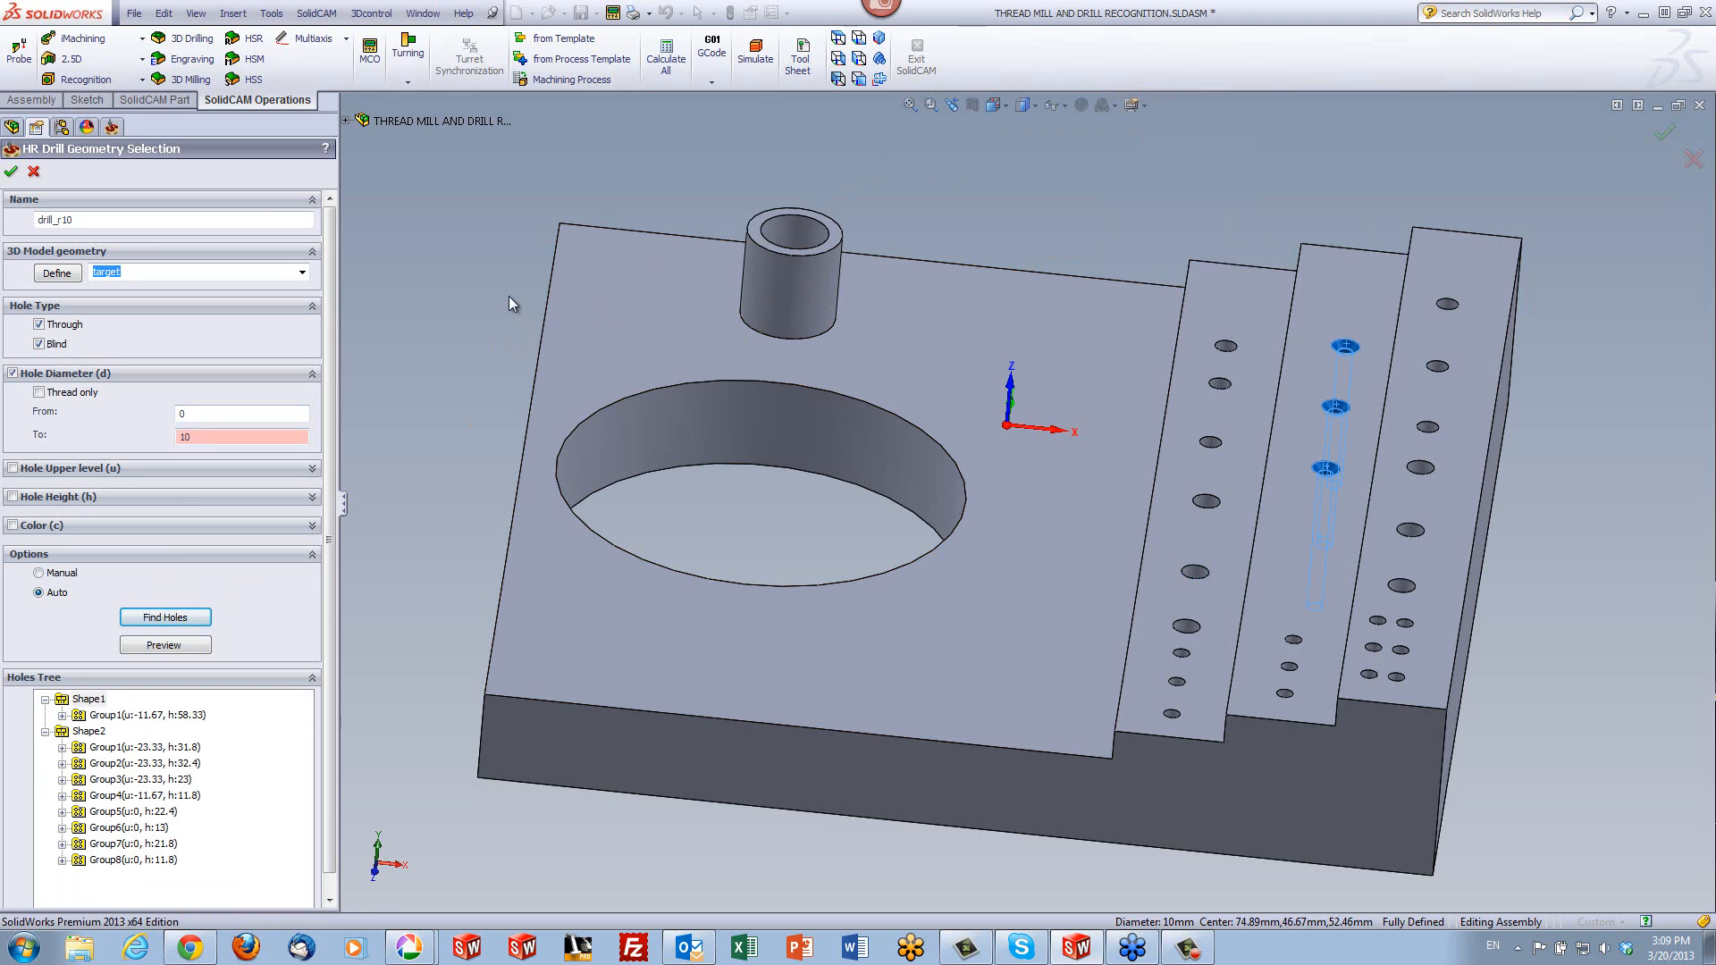
- Highlight the filtered Shape1 and Shape2 holes on the model in turn, and cancel the geometry selection
left_click(89, 699)
left_click(82, 732)
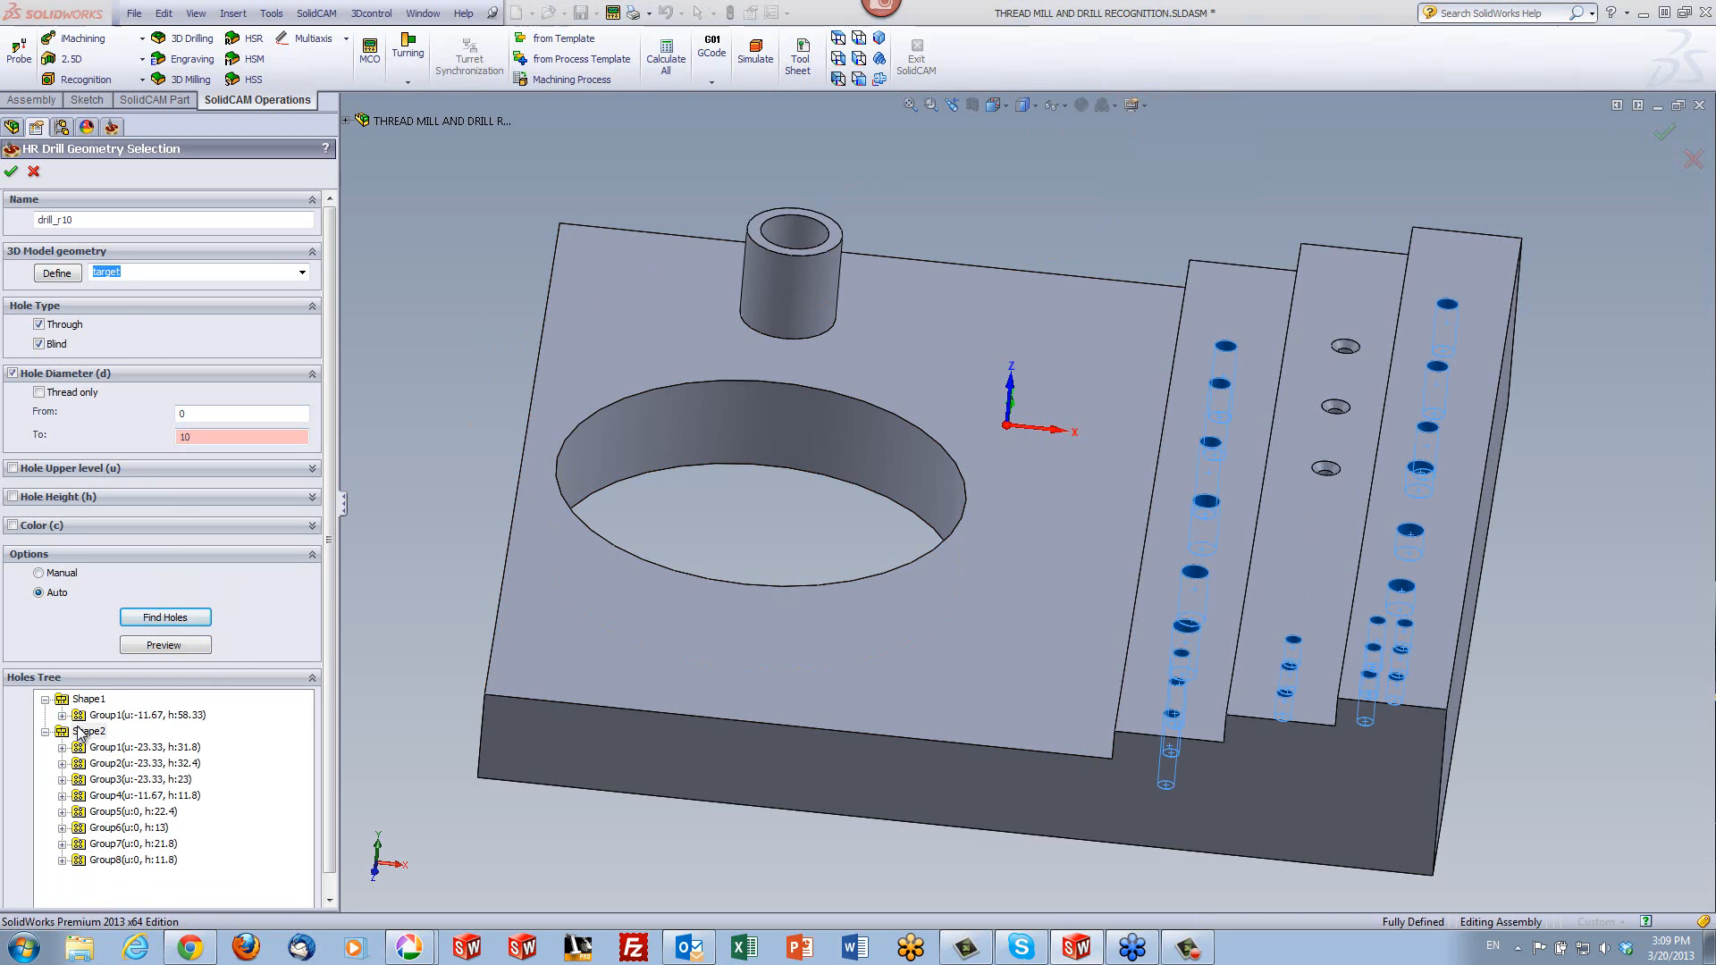
left_click(91, 698)
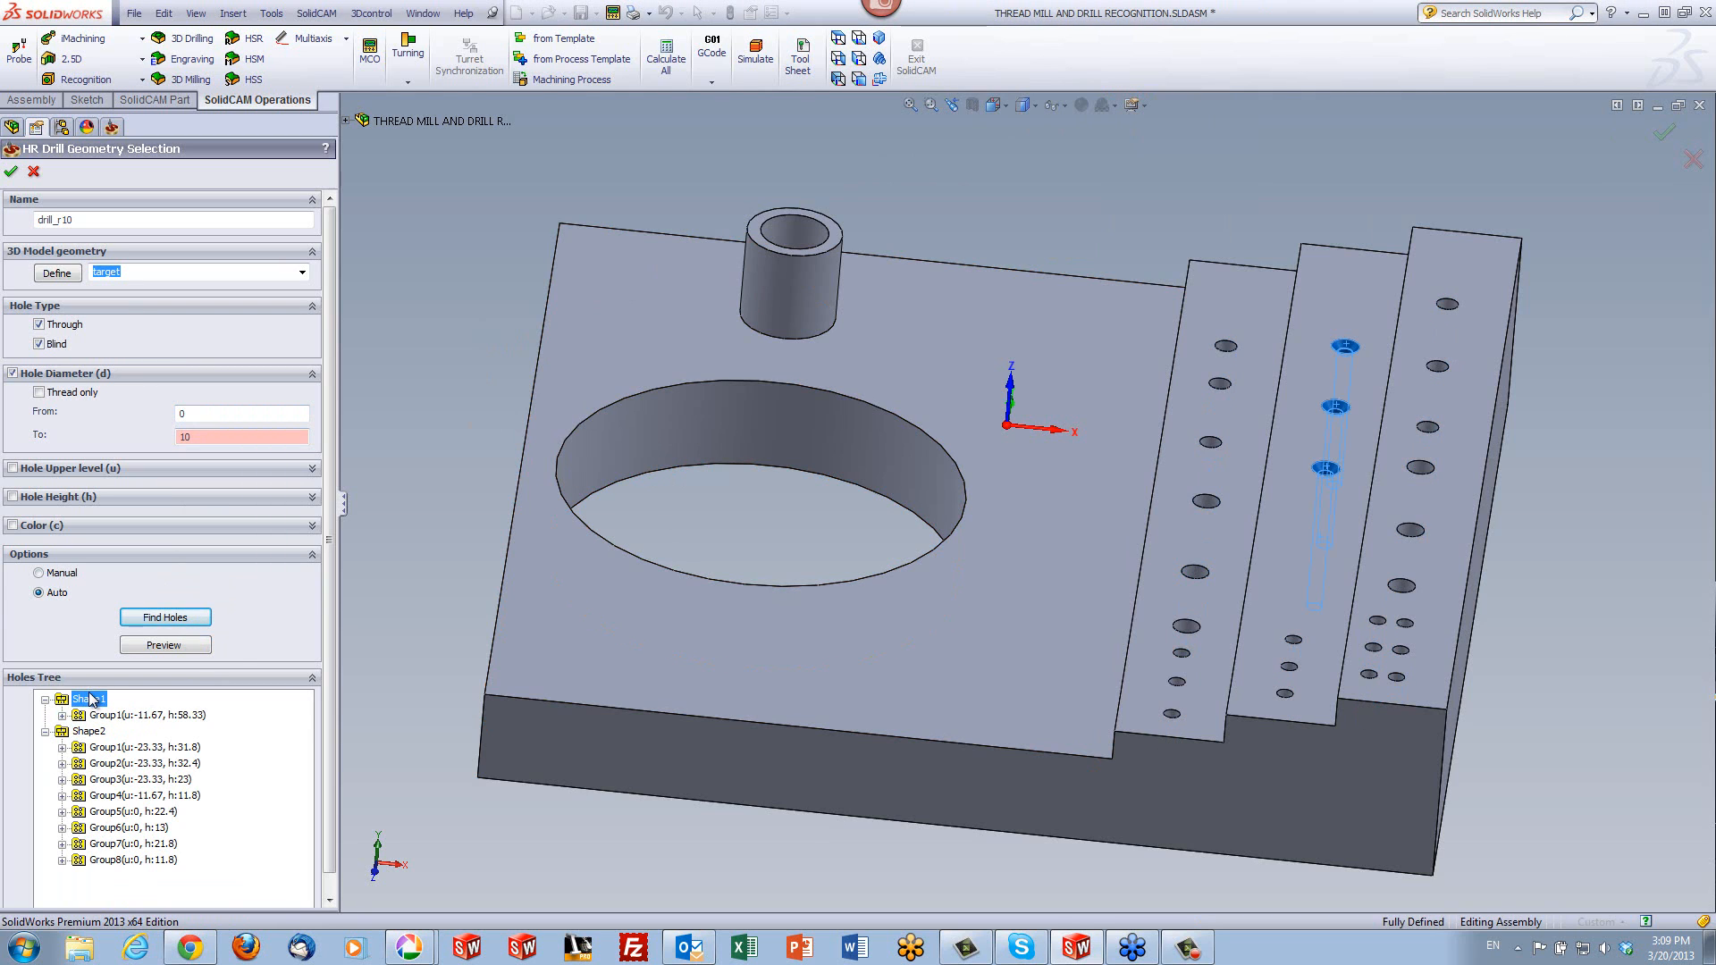
left_click(384, 361)
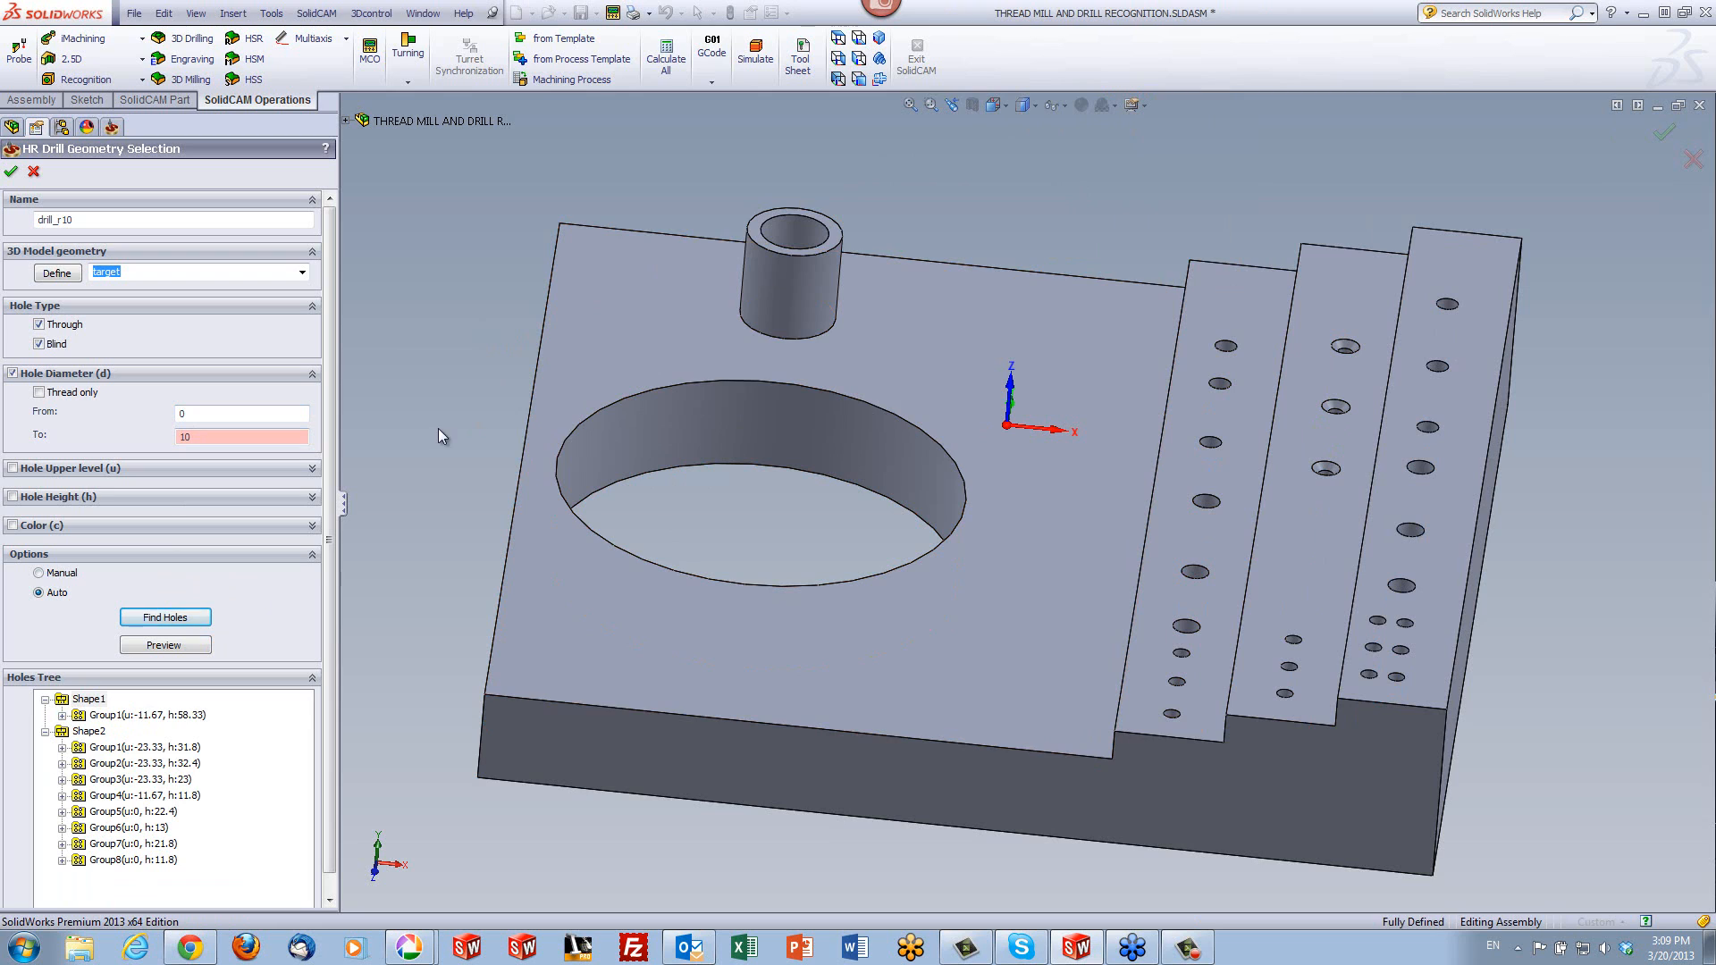
left_click(36, 172)
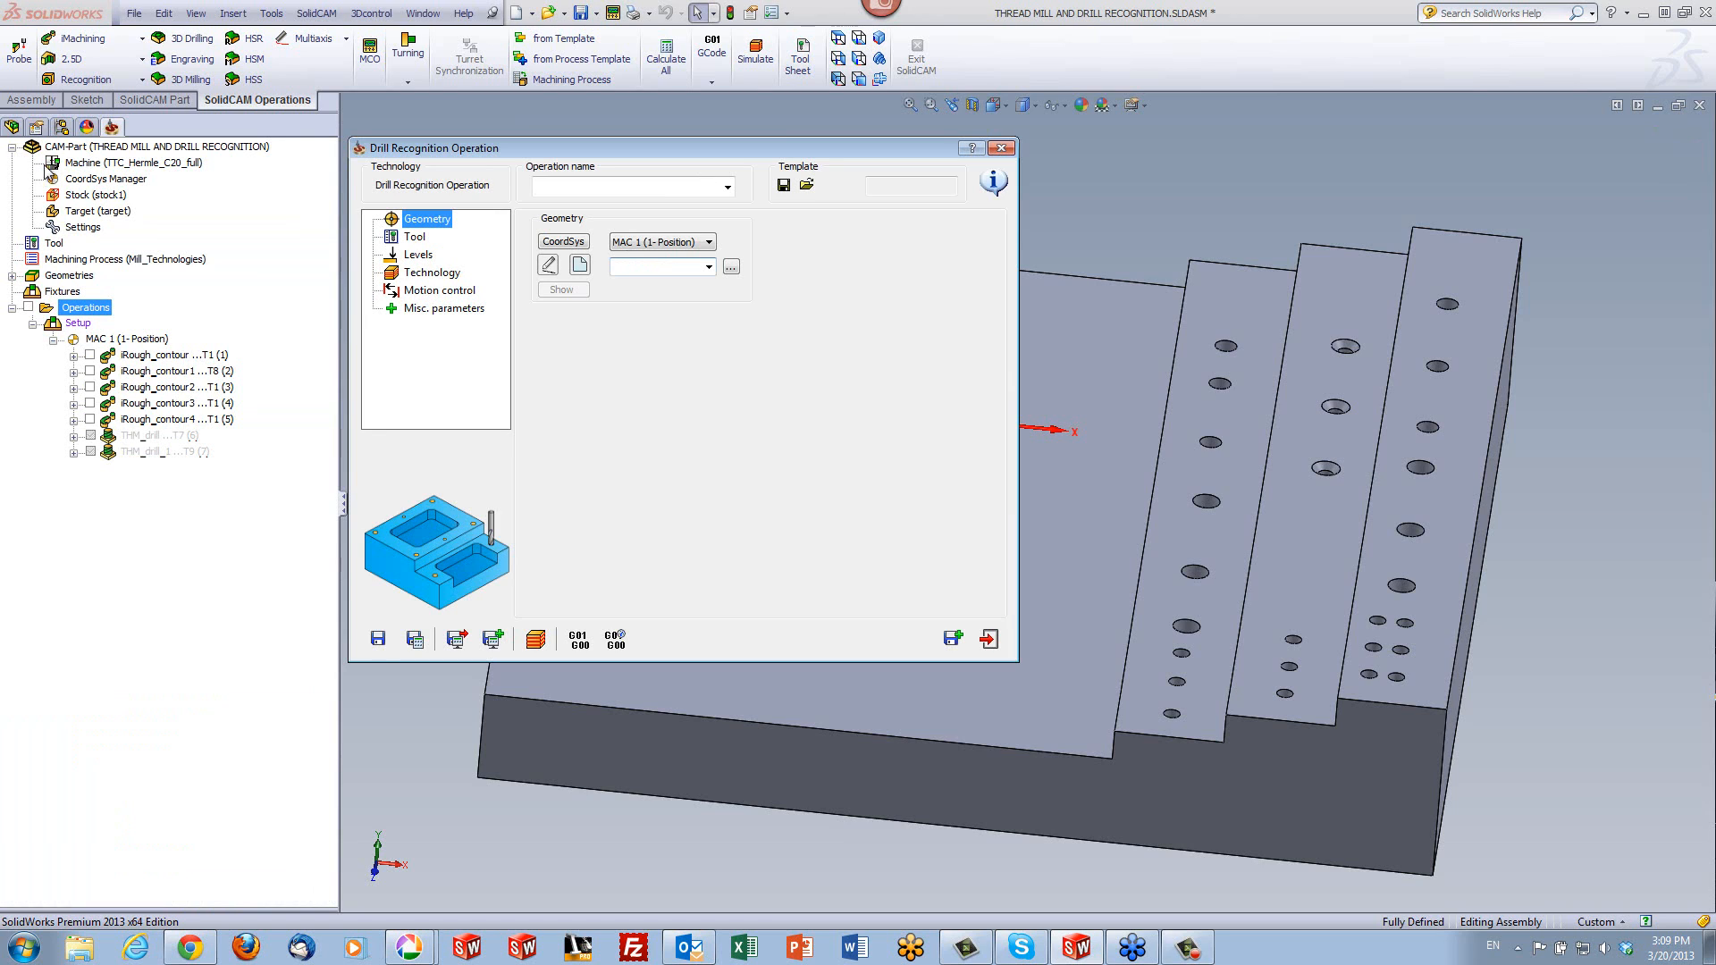
- Define a new drill geometry by automatically finding target model holes with diameters from 0 to 10, and accept it
left_click(578, 266)
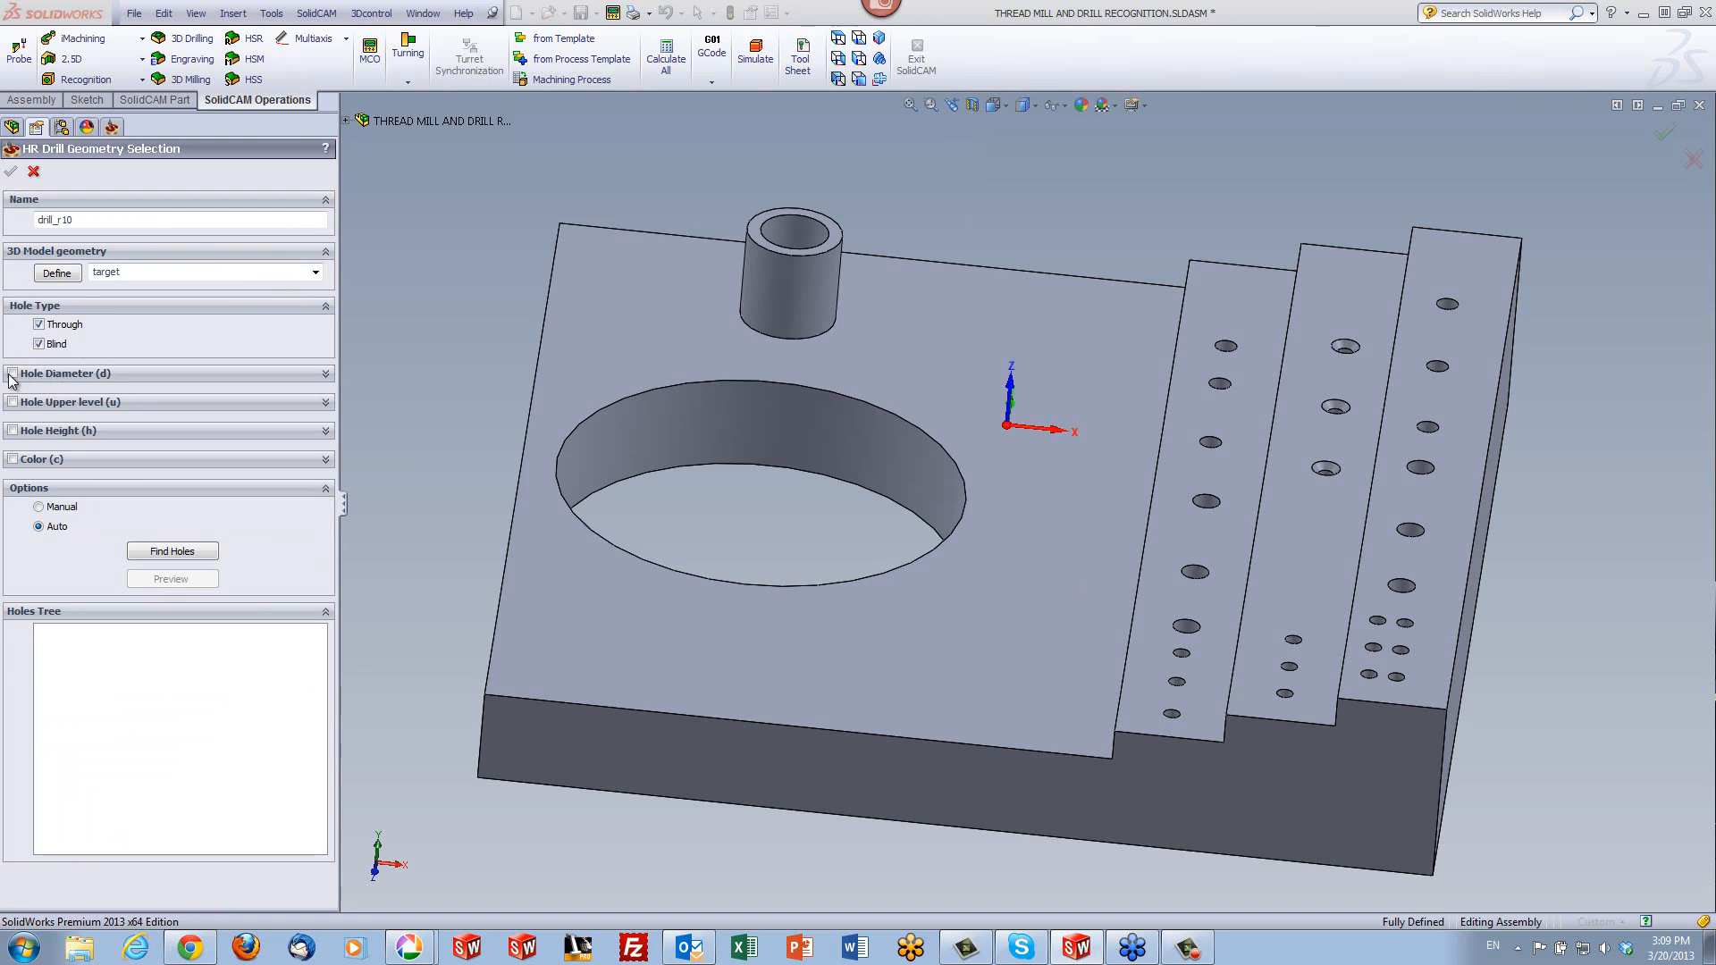
left_click(13, 374)
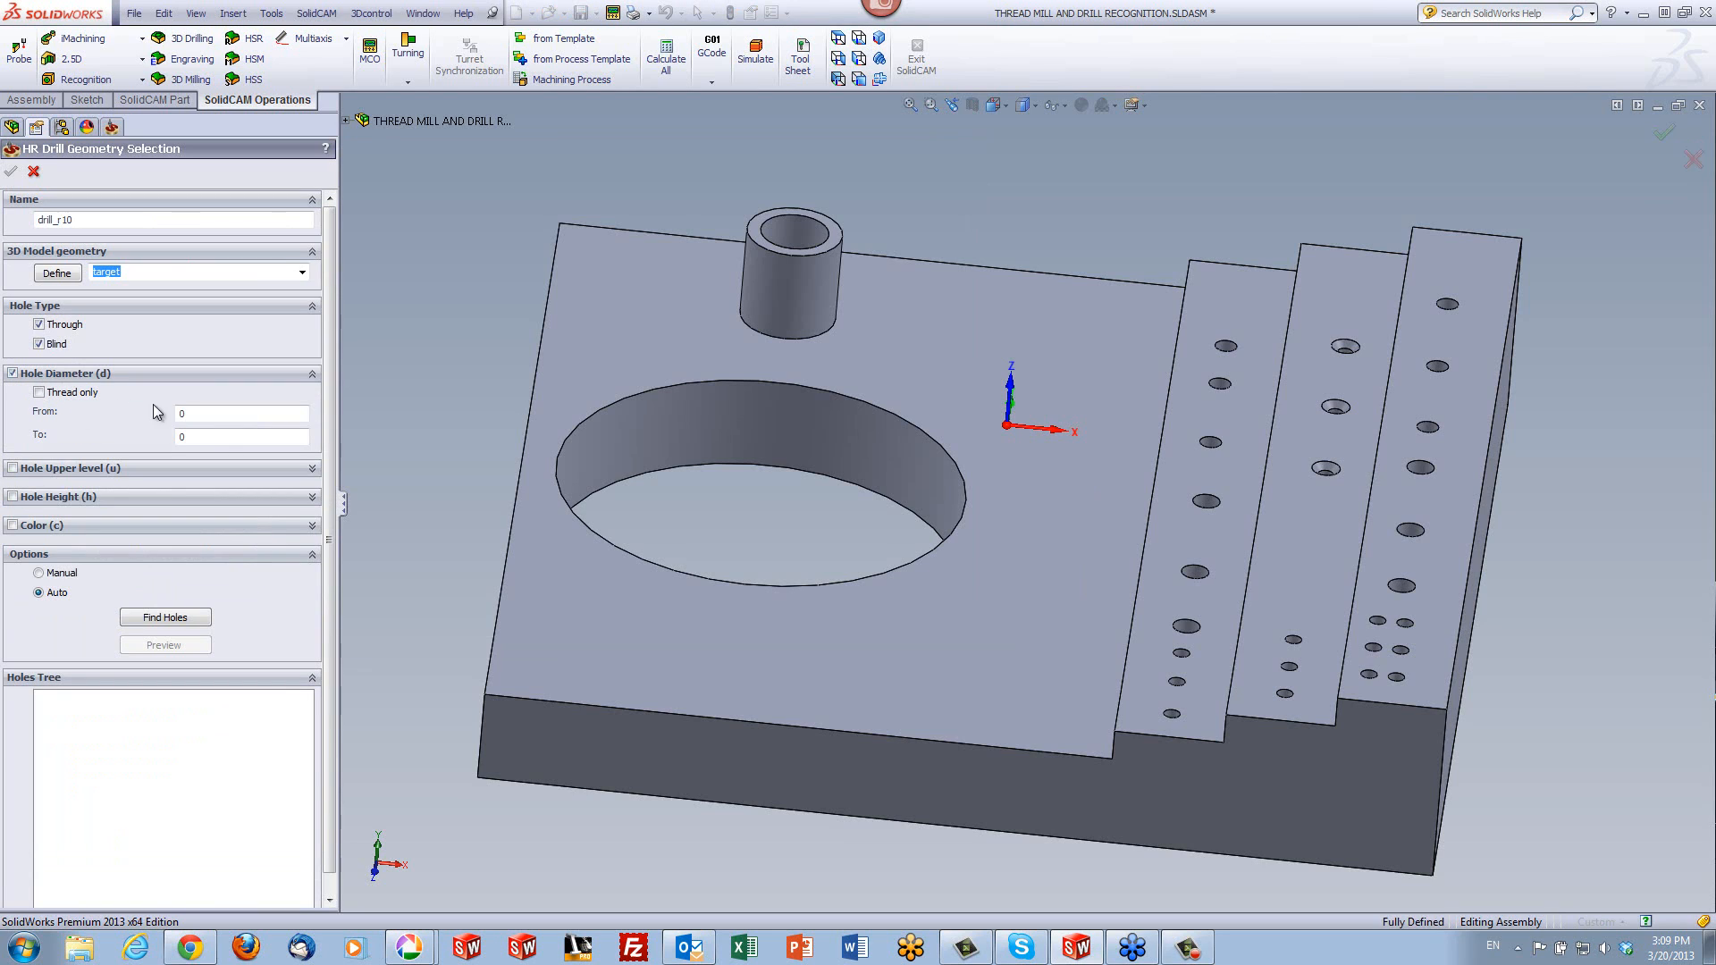
double_click(170, 437)
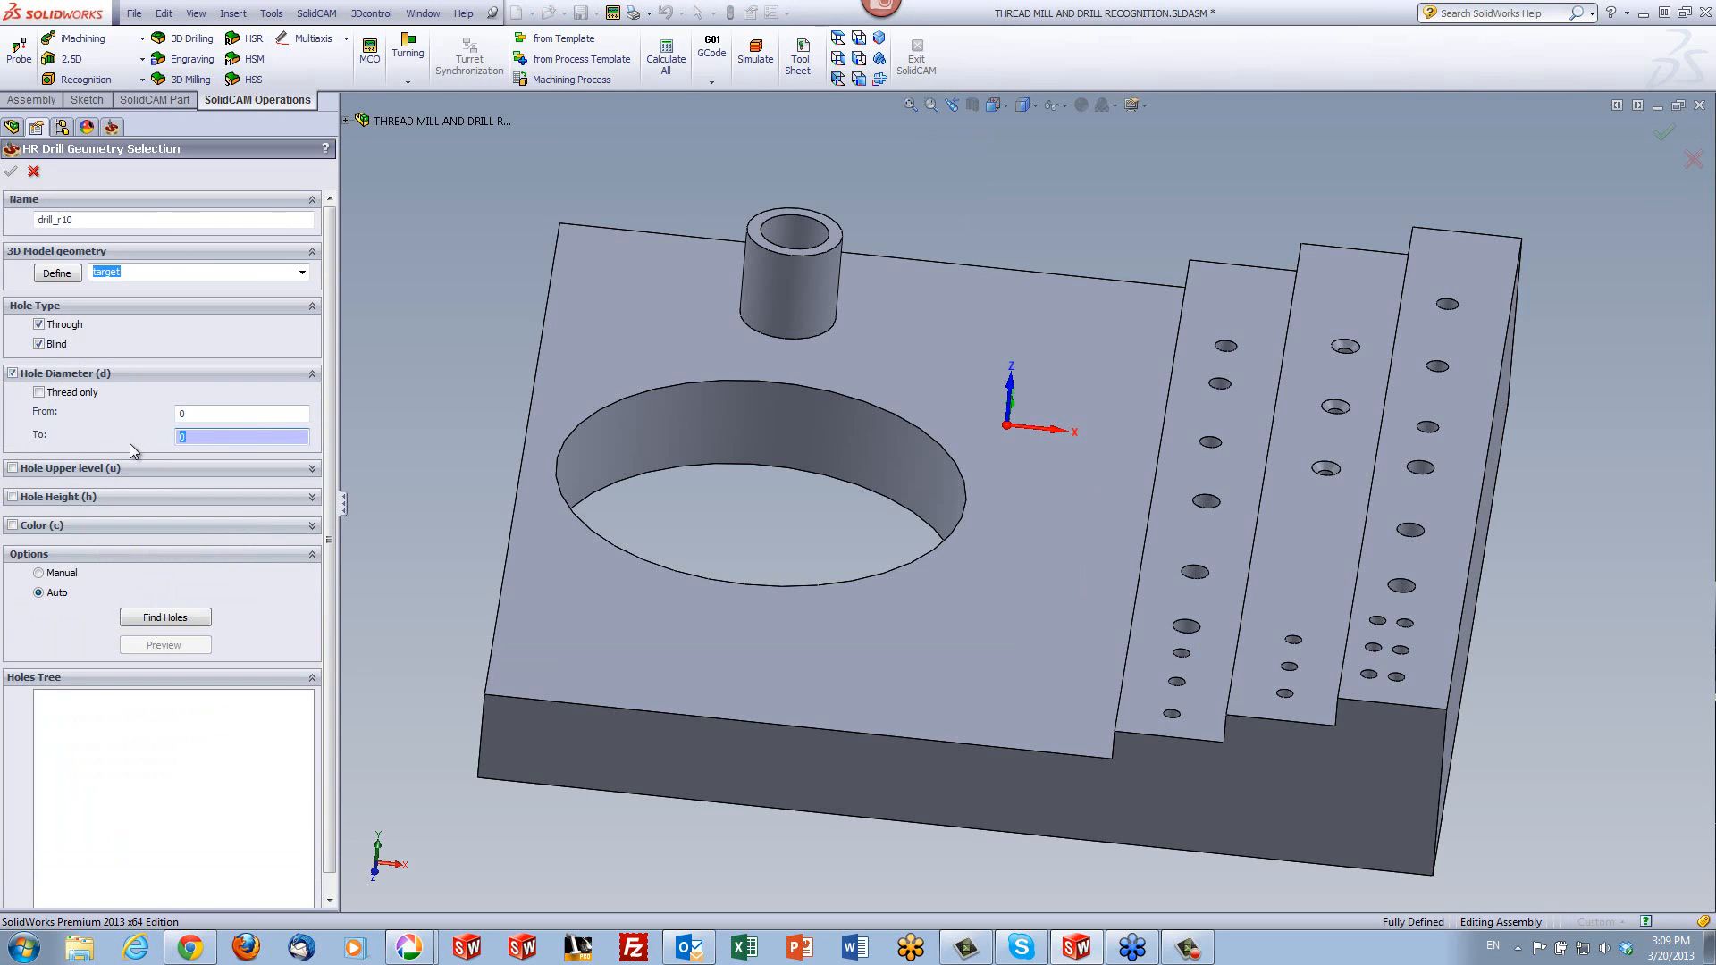
type("10")
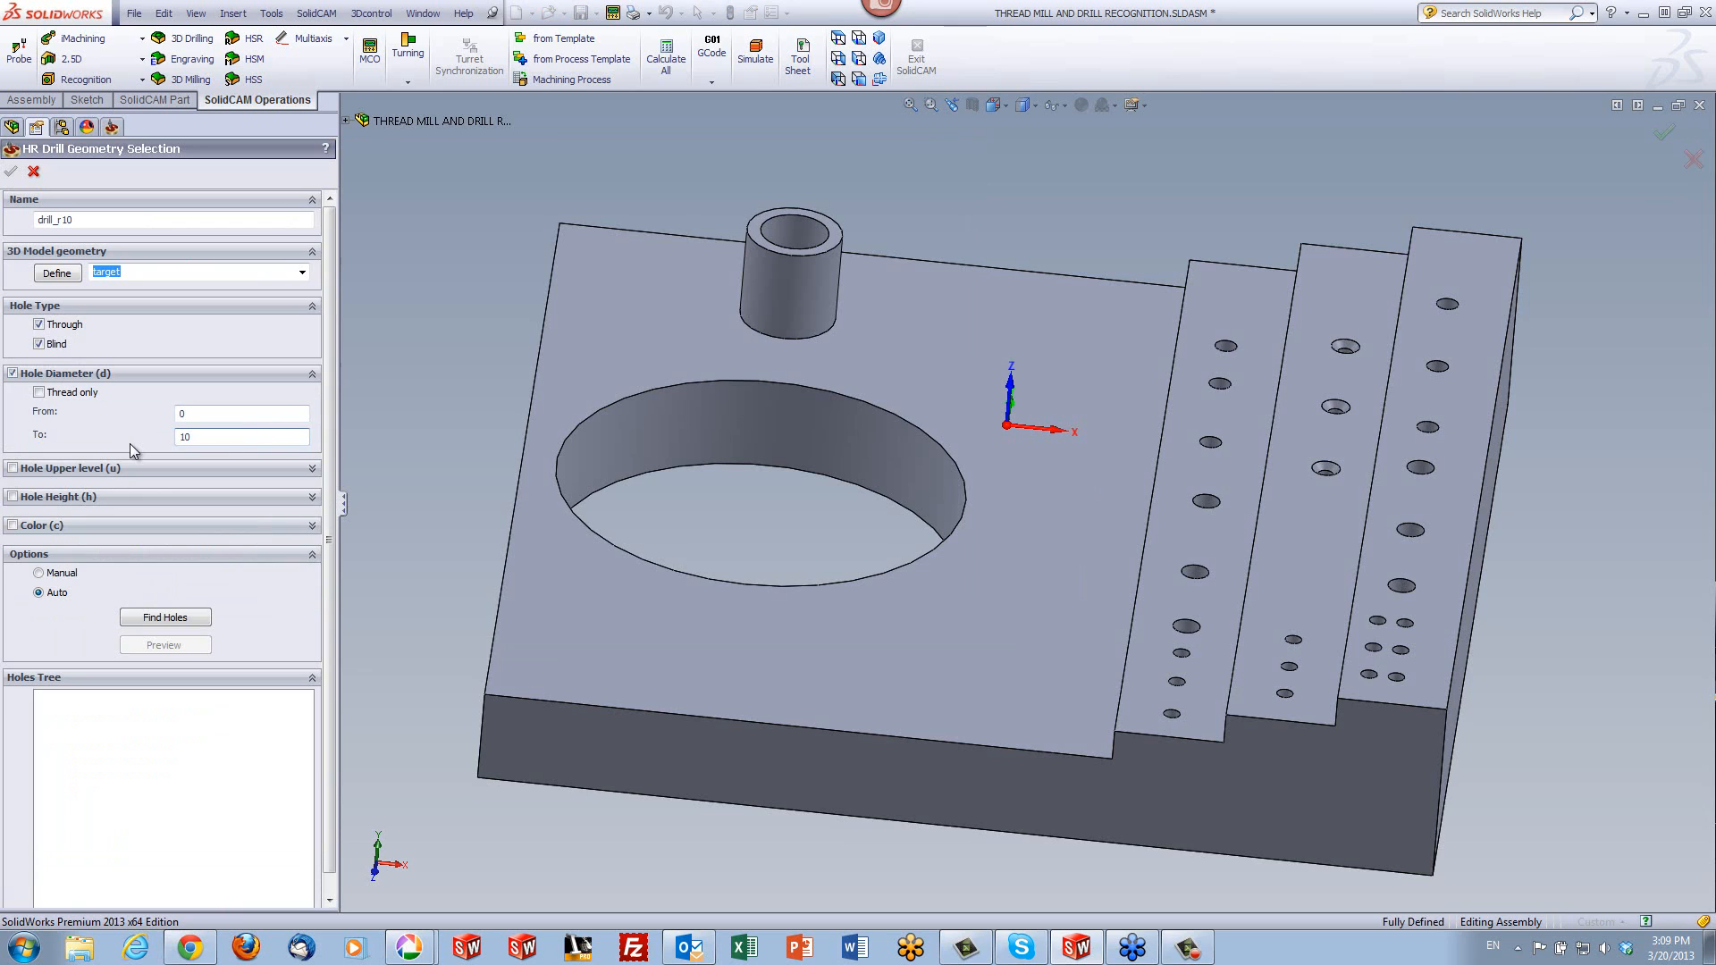
left_click(169, 618)
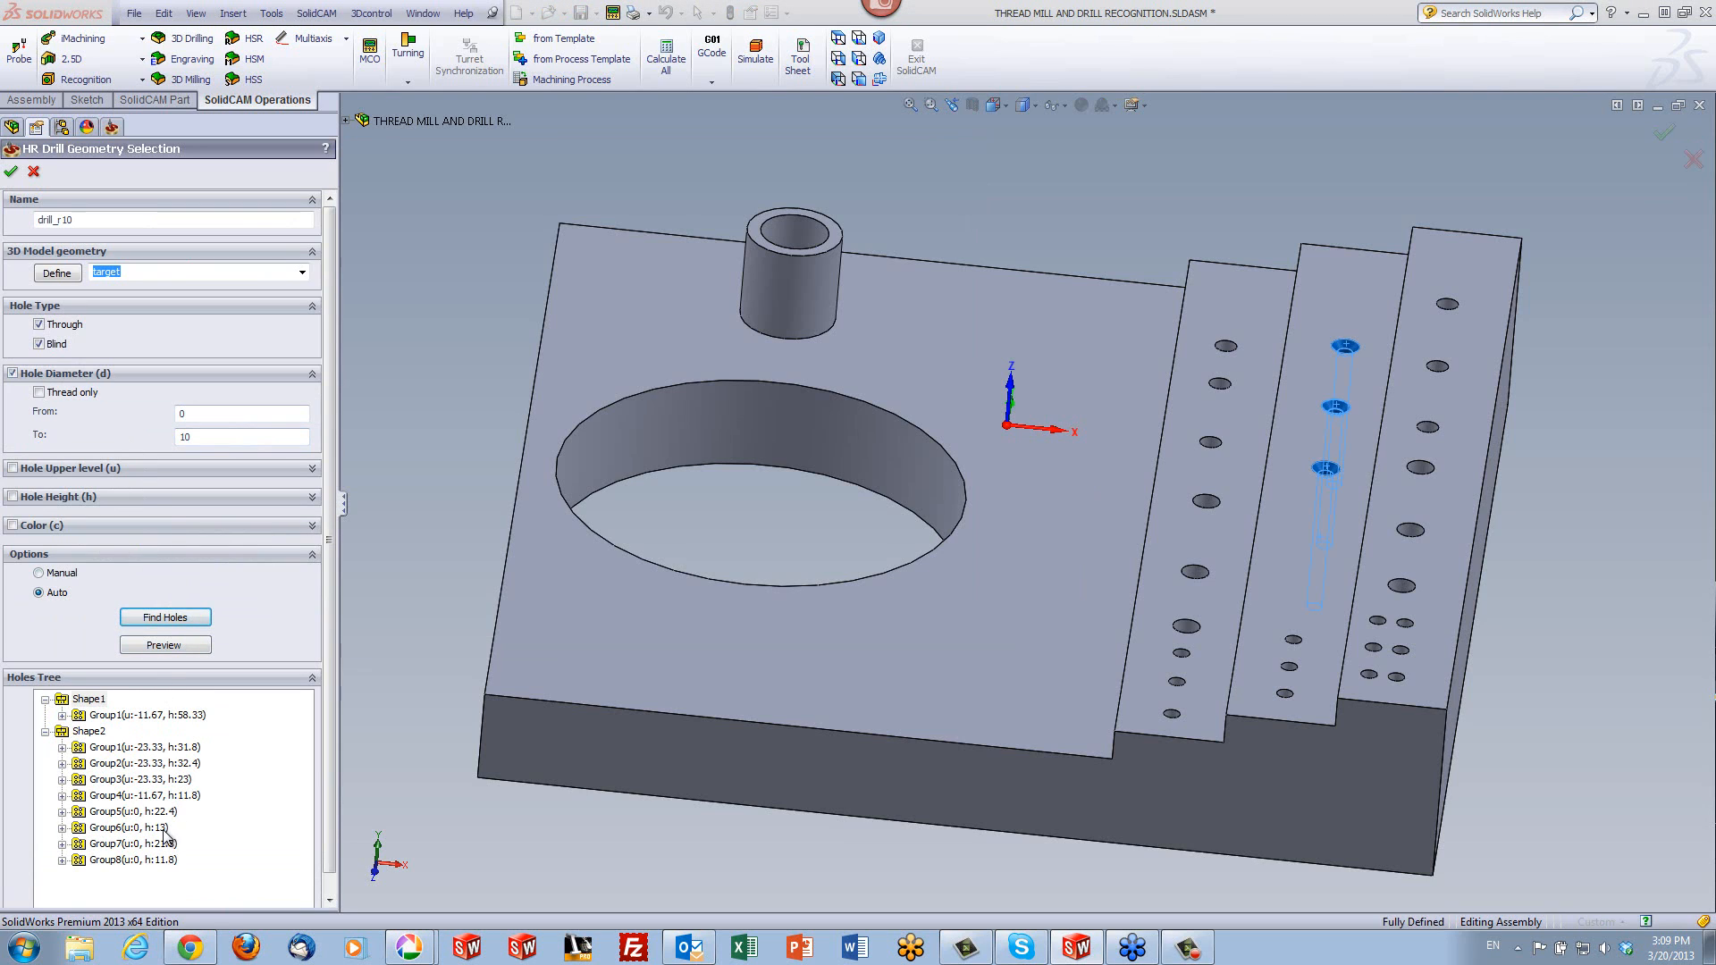
left_click(11, 171)
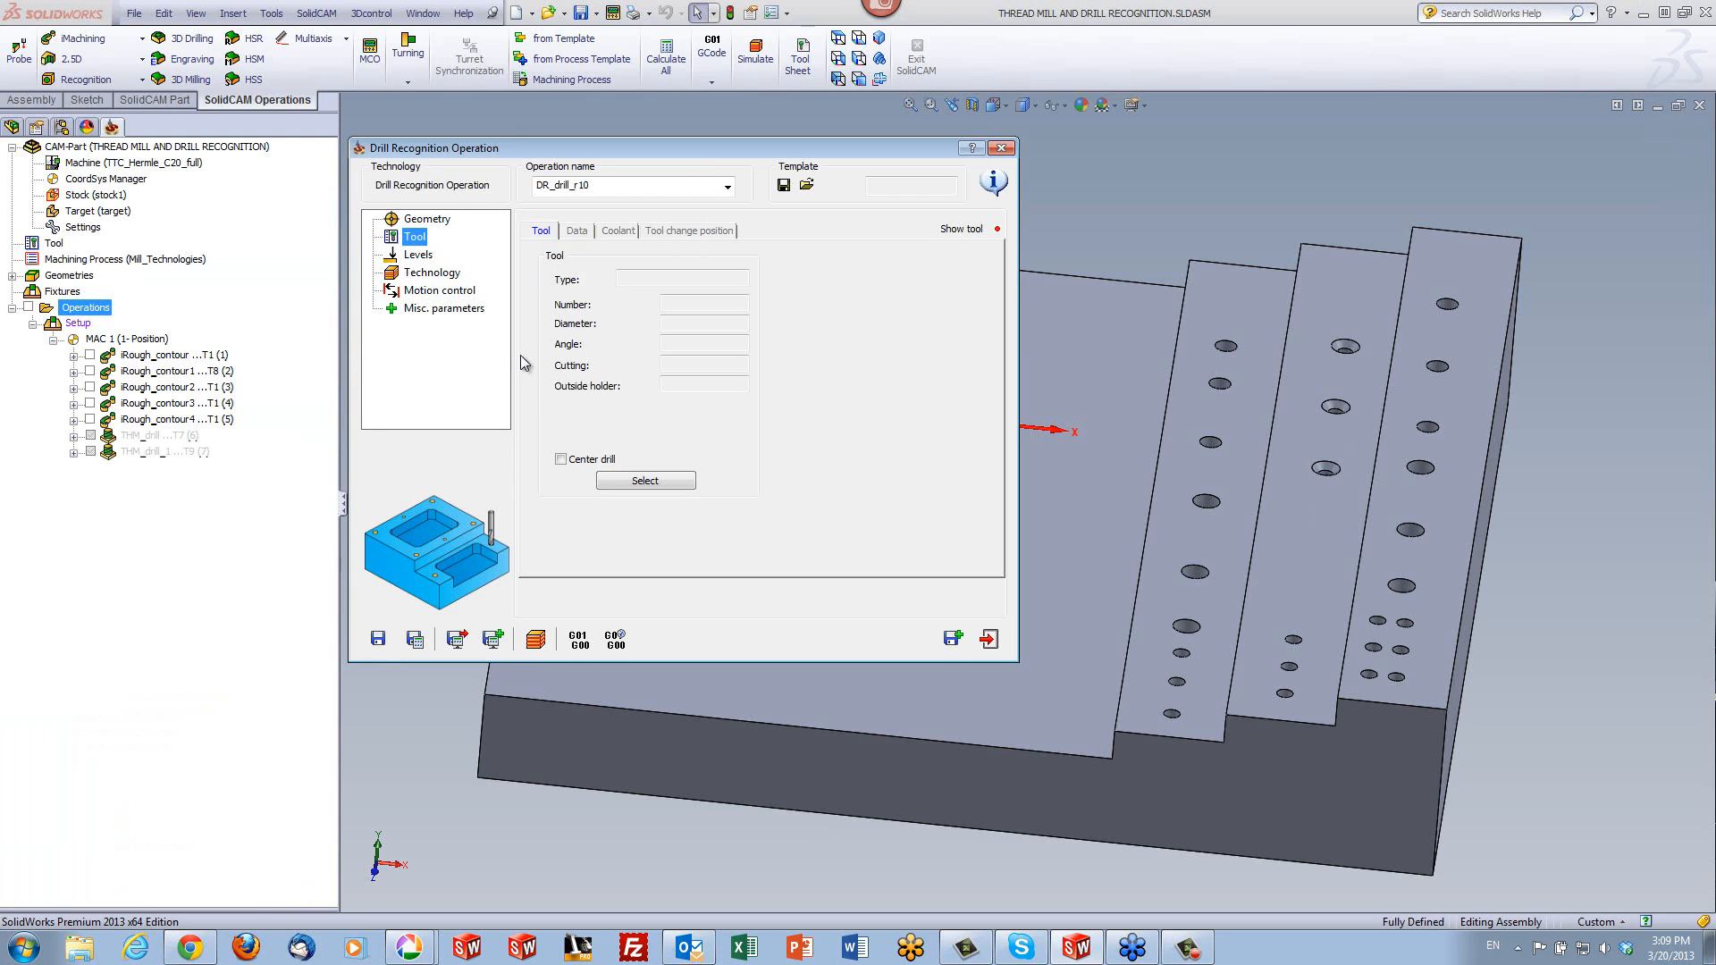
- Assign tool number 2, the 12 mm spot drill, to the drill recognition operation
left_click(617, 482)
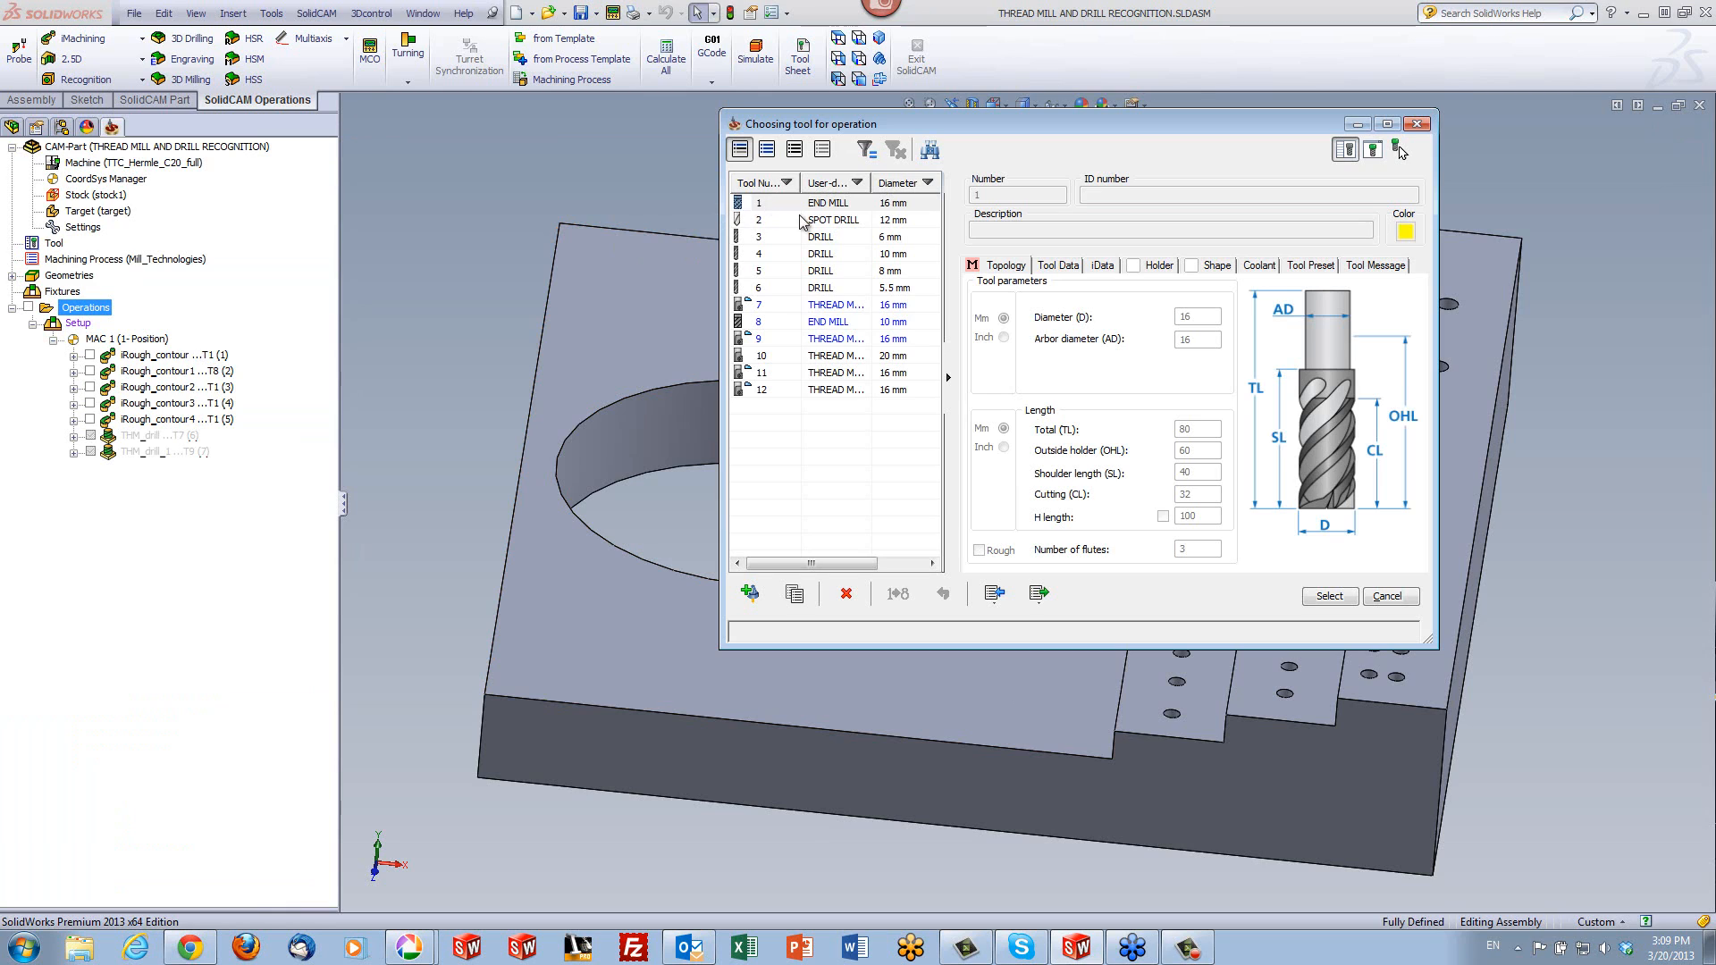
left_click(809, 224)
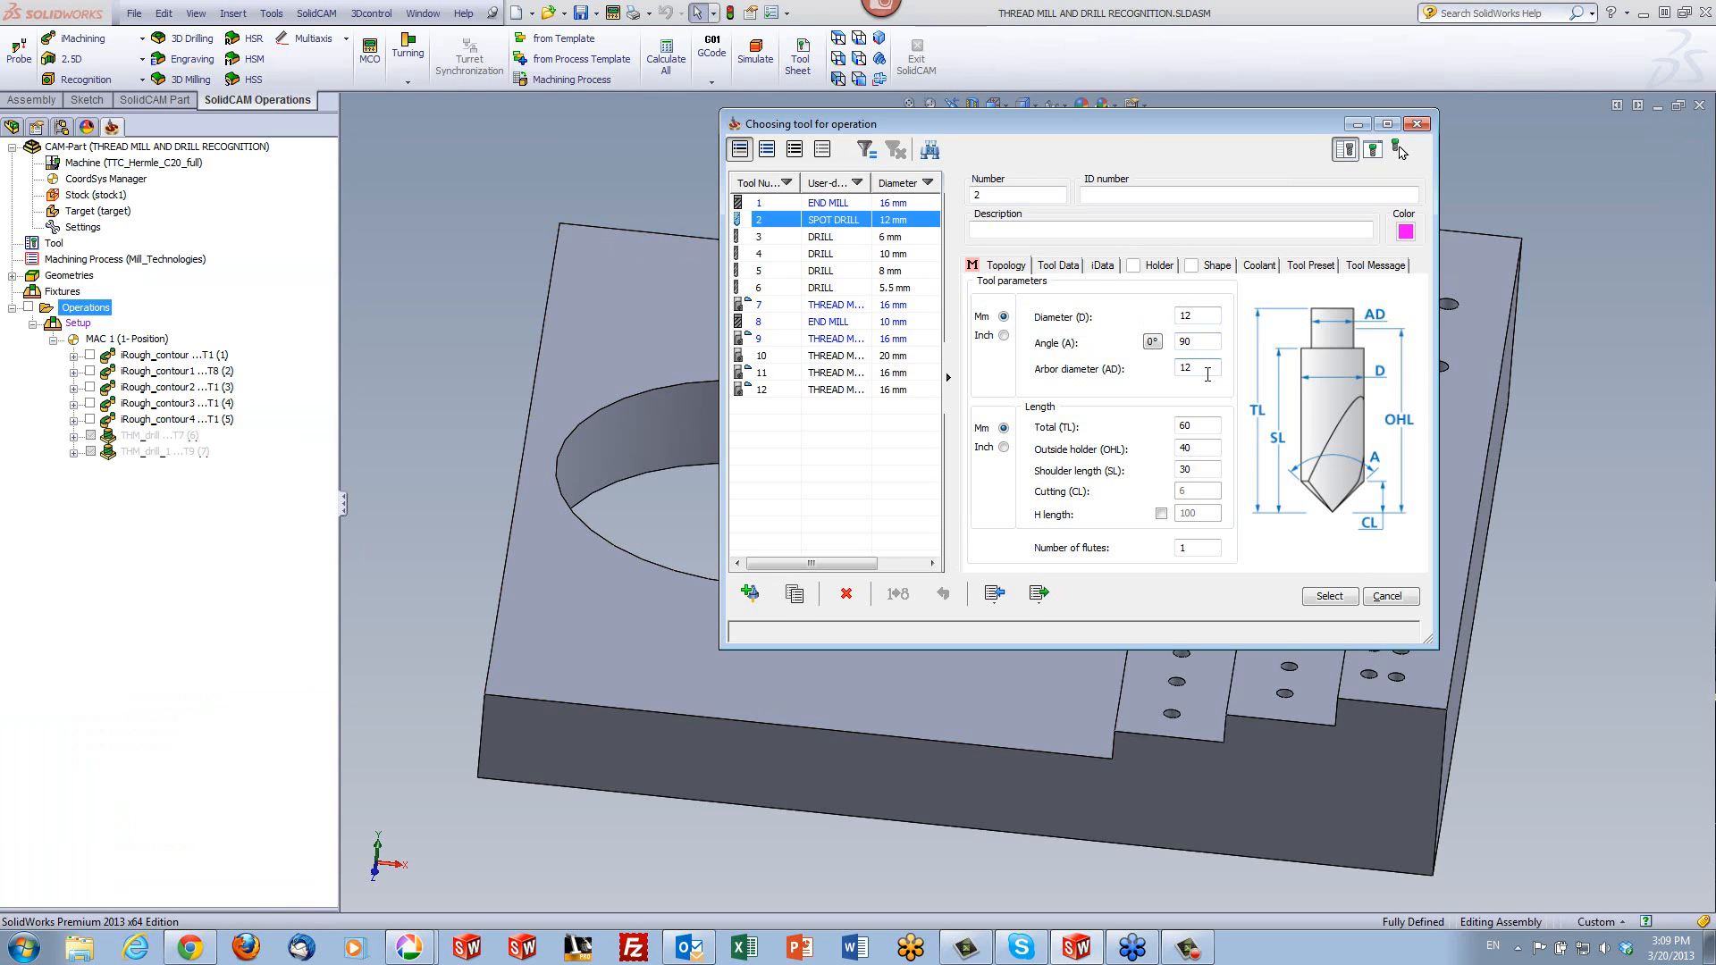
left_click(1339, 597)
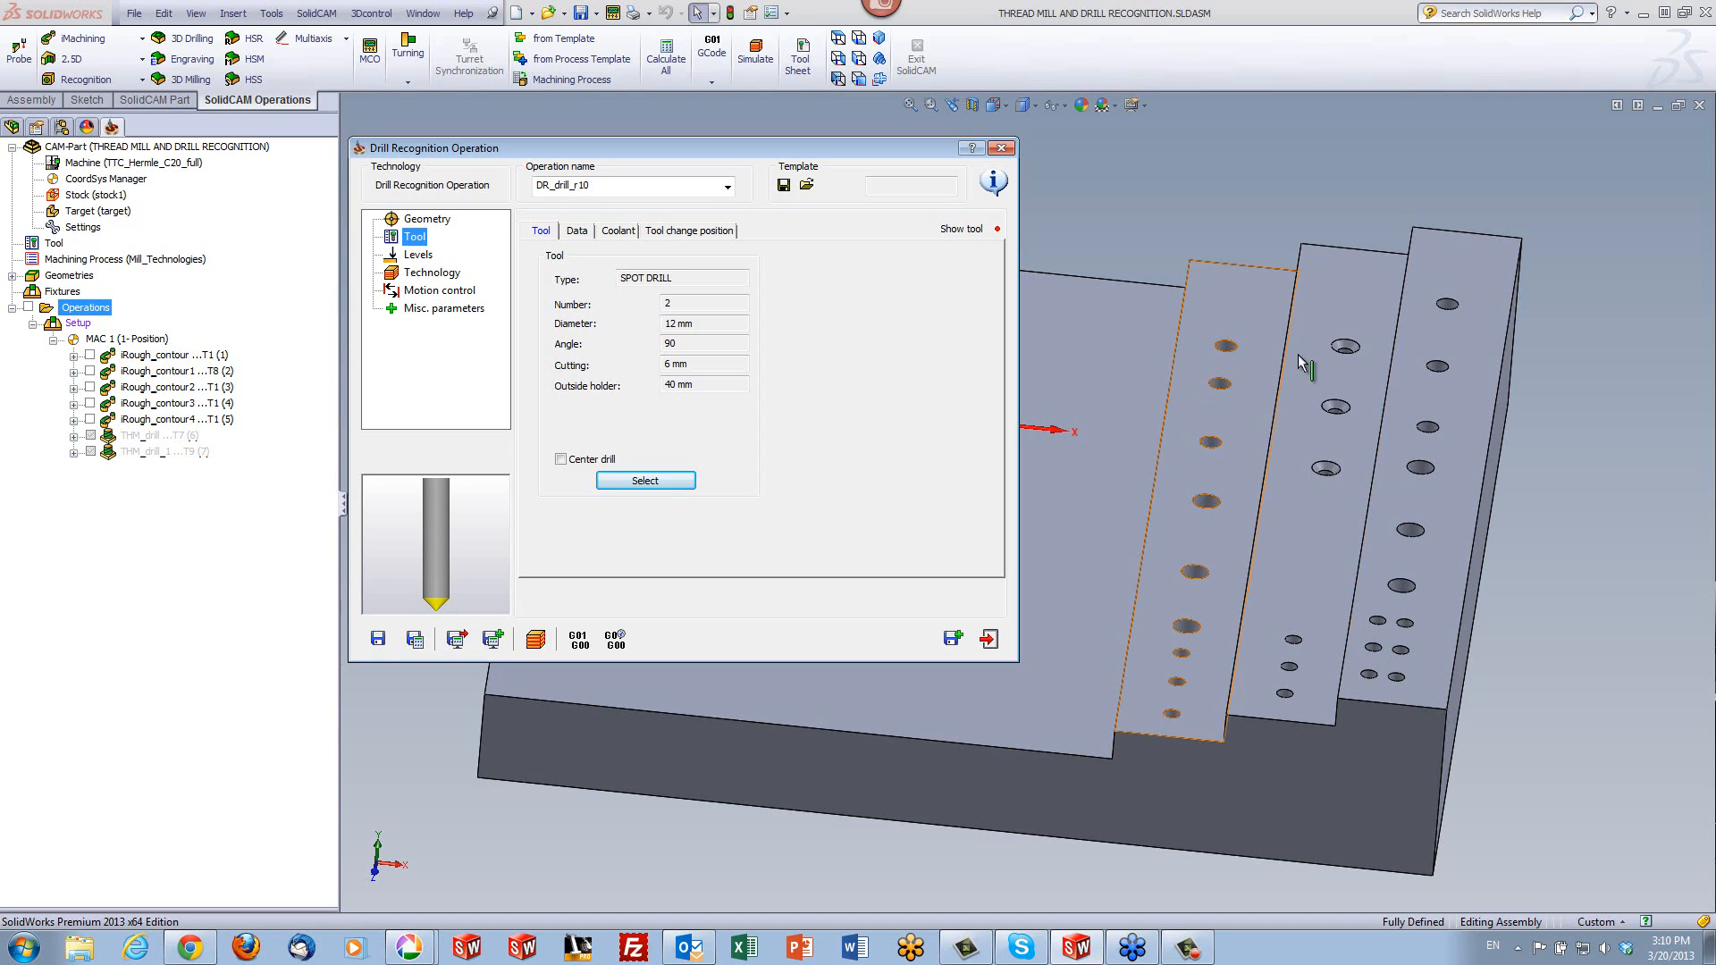
left_click(1450, 311)
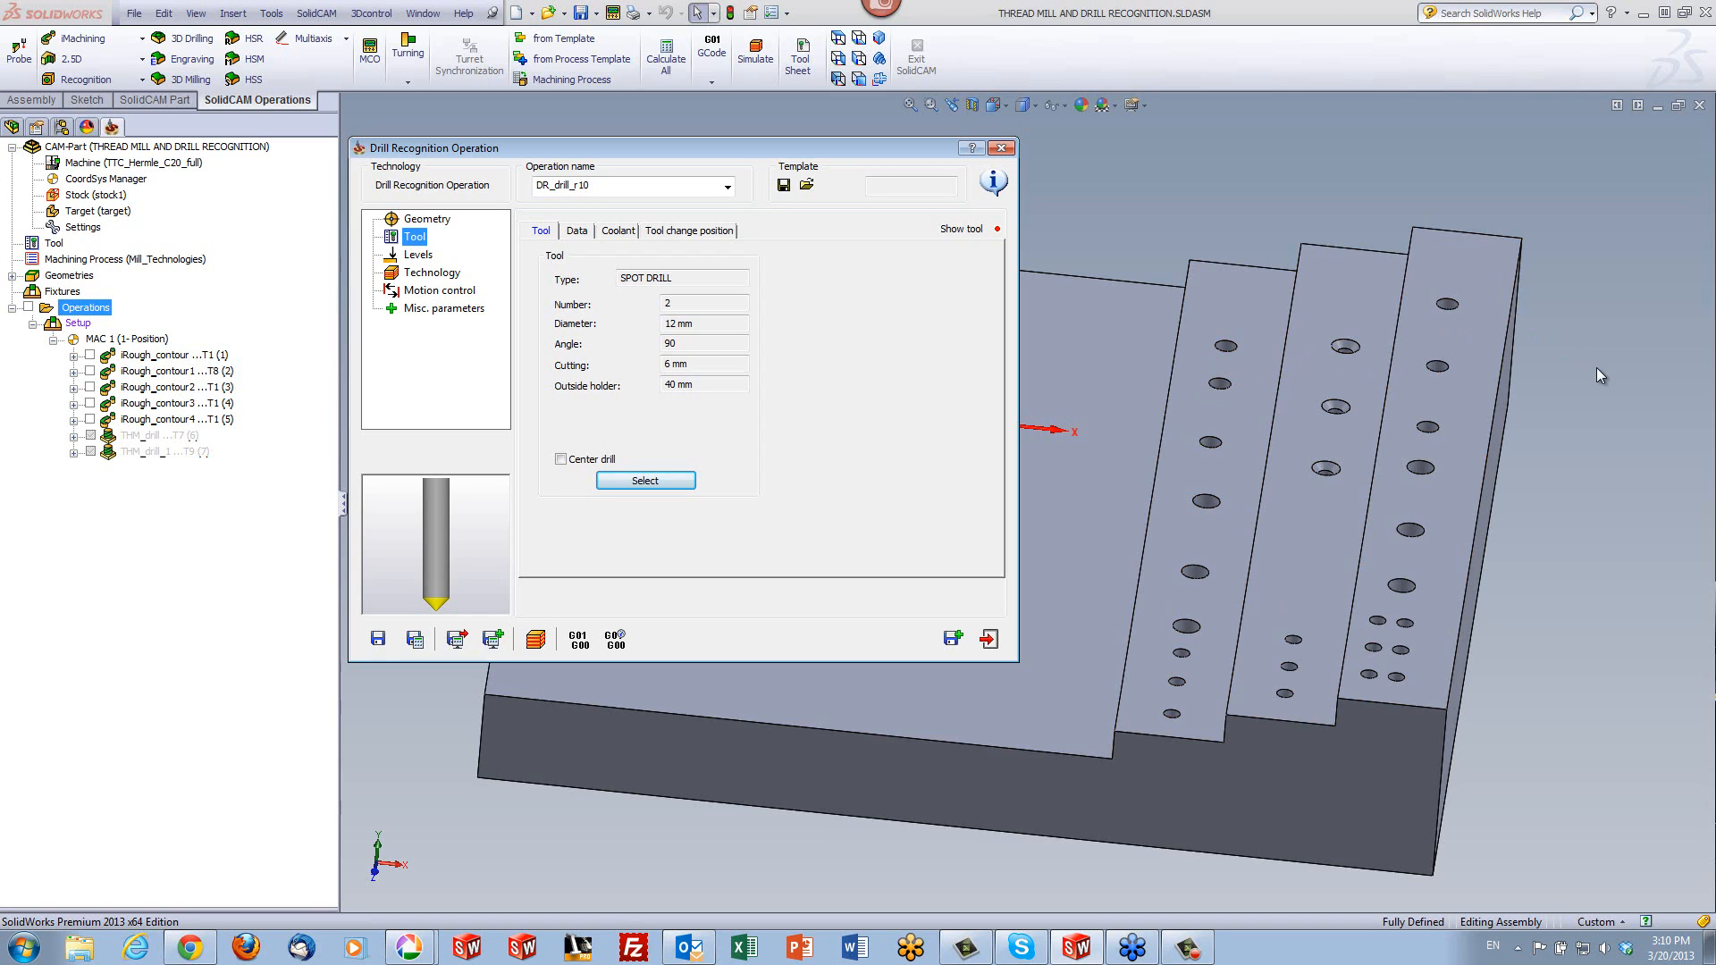
- Set the depth type to Auto Chamfer/Spot drill for all hole groups in the depth settings
left_click(420, 256)
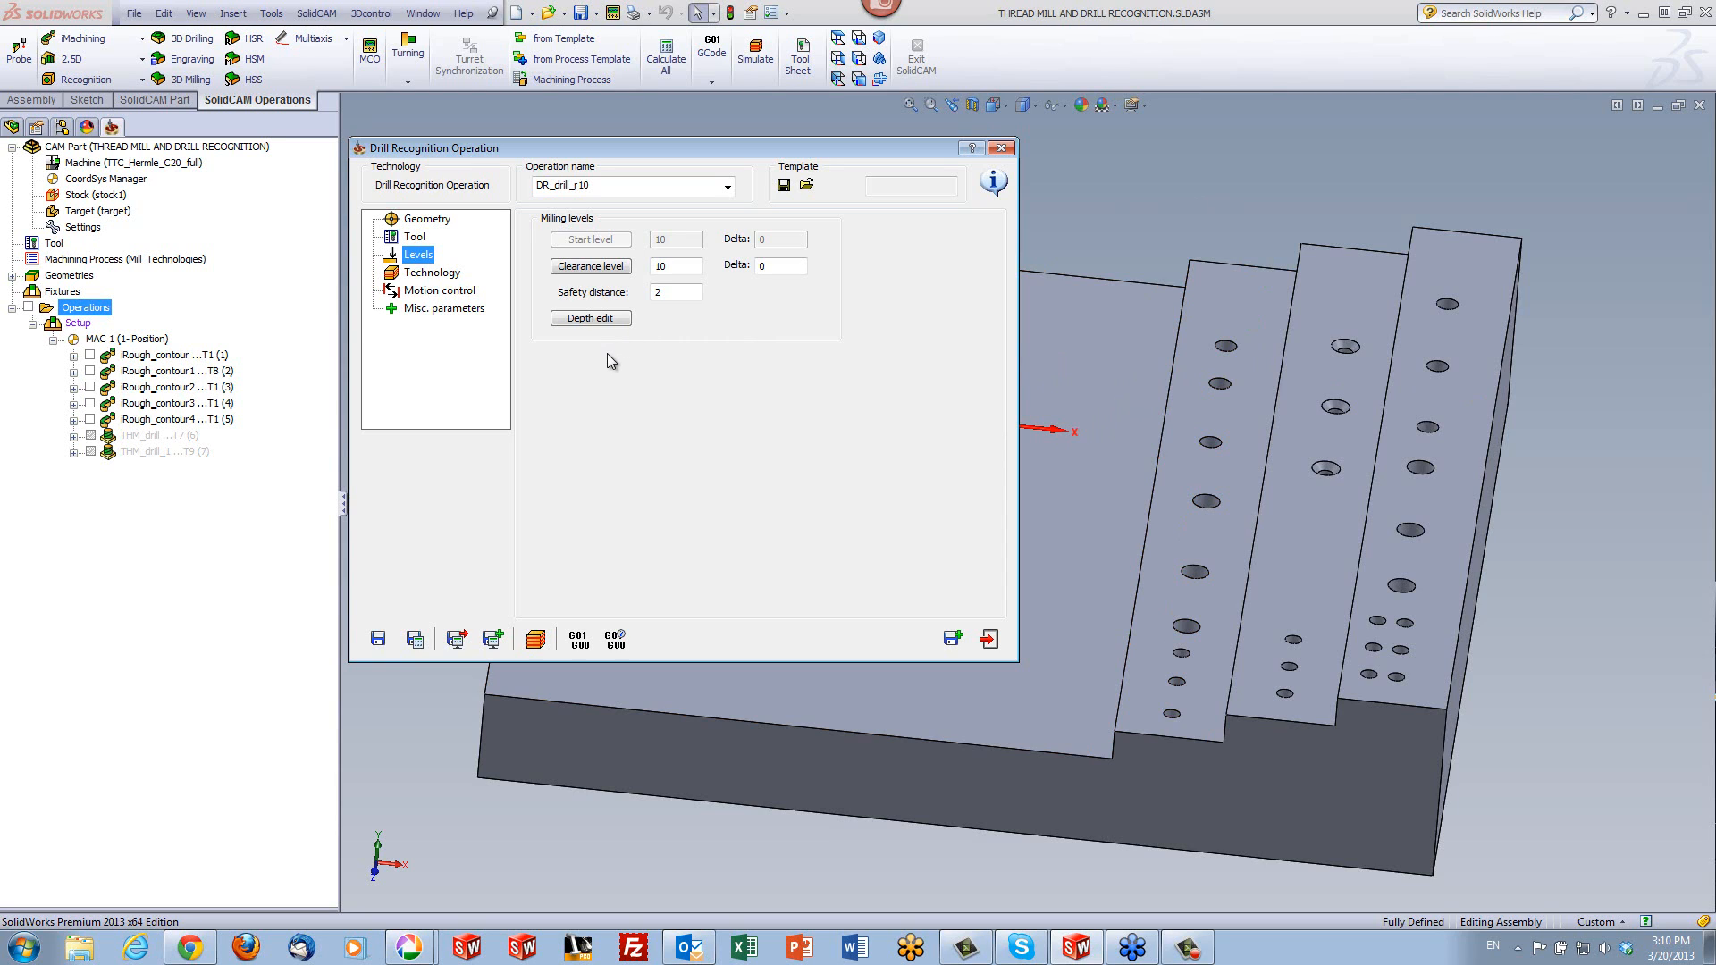
left_click(592, 319)
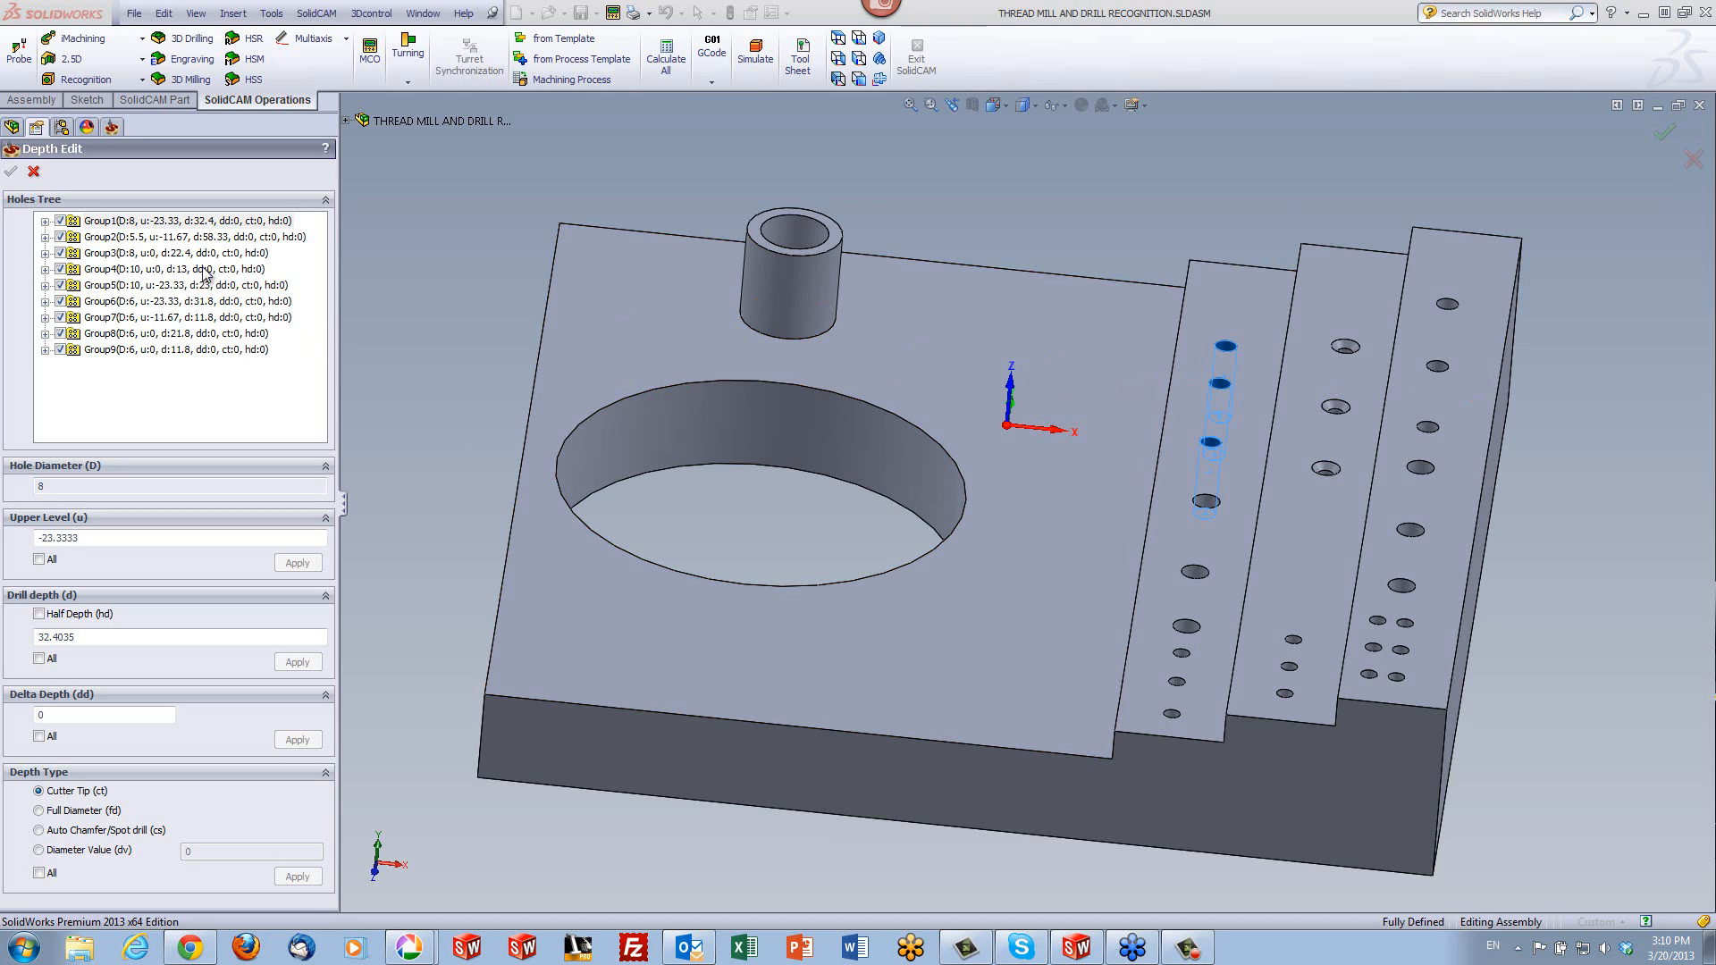
left_click(140, 223)
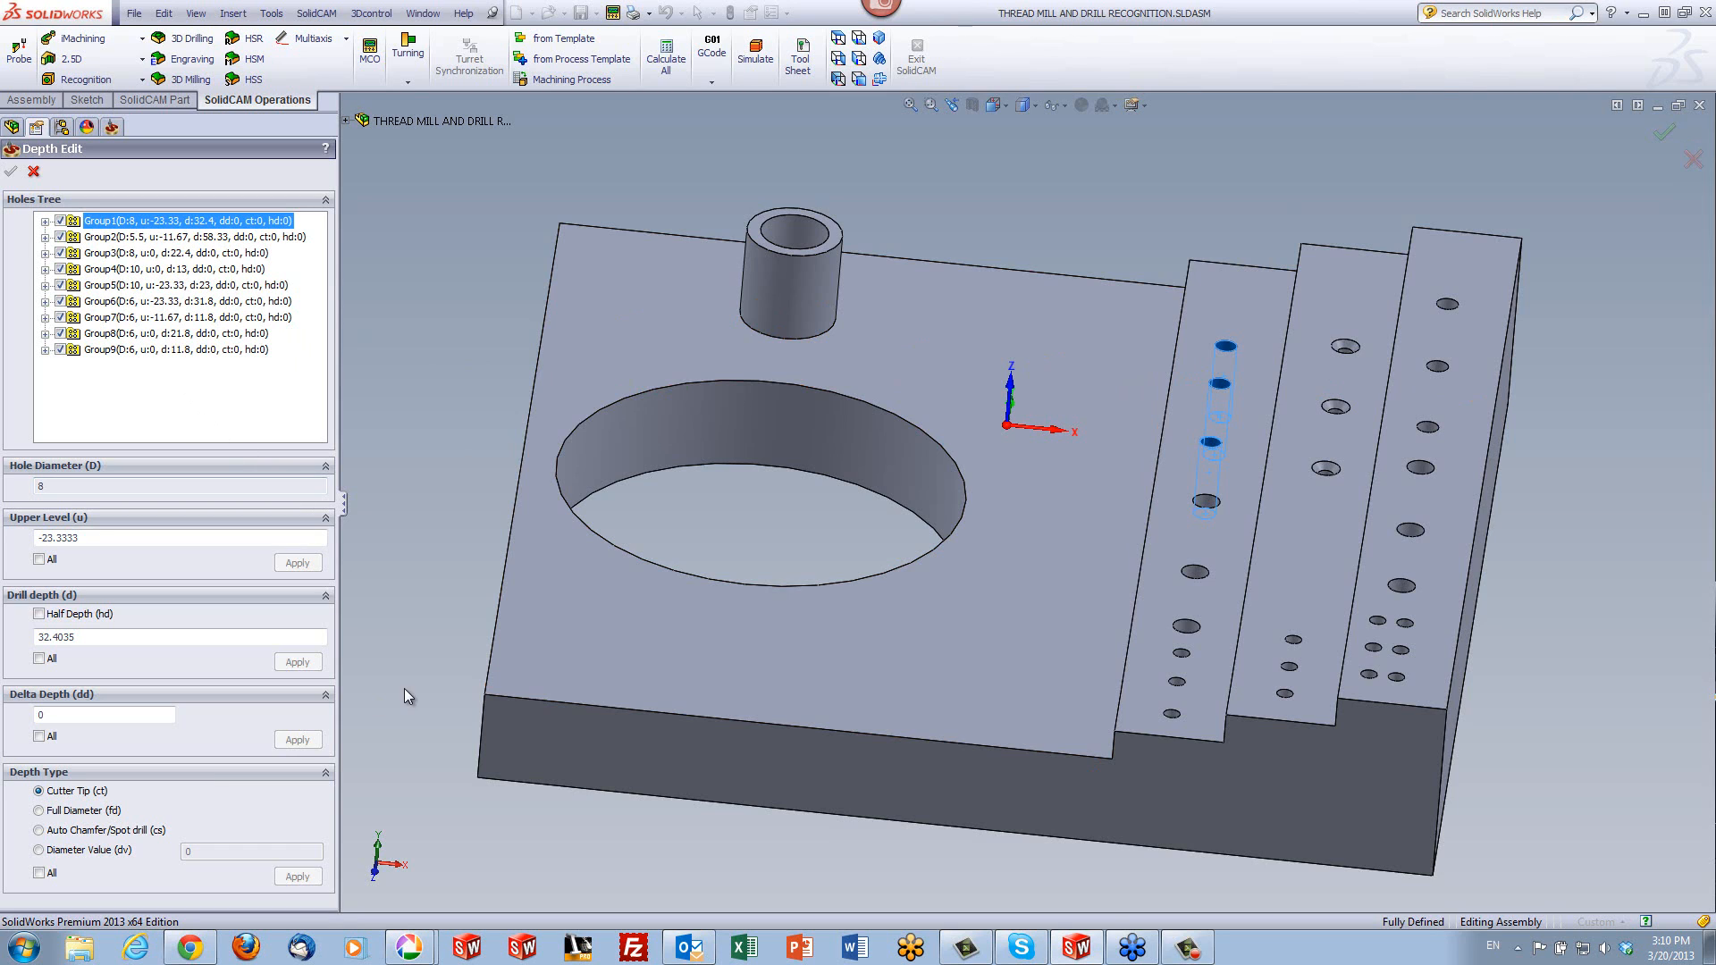
left_click(39, 830)
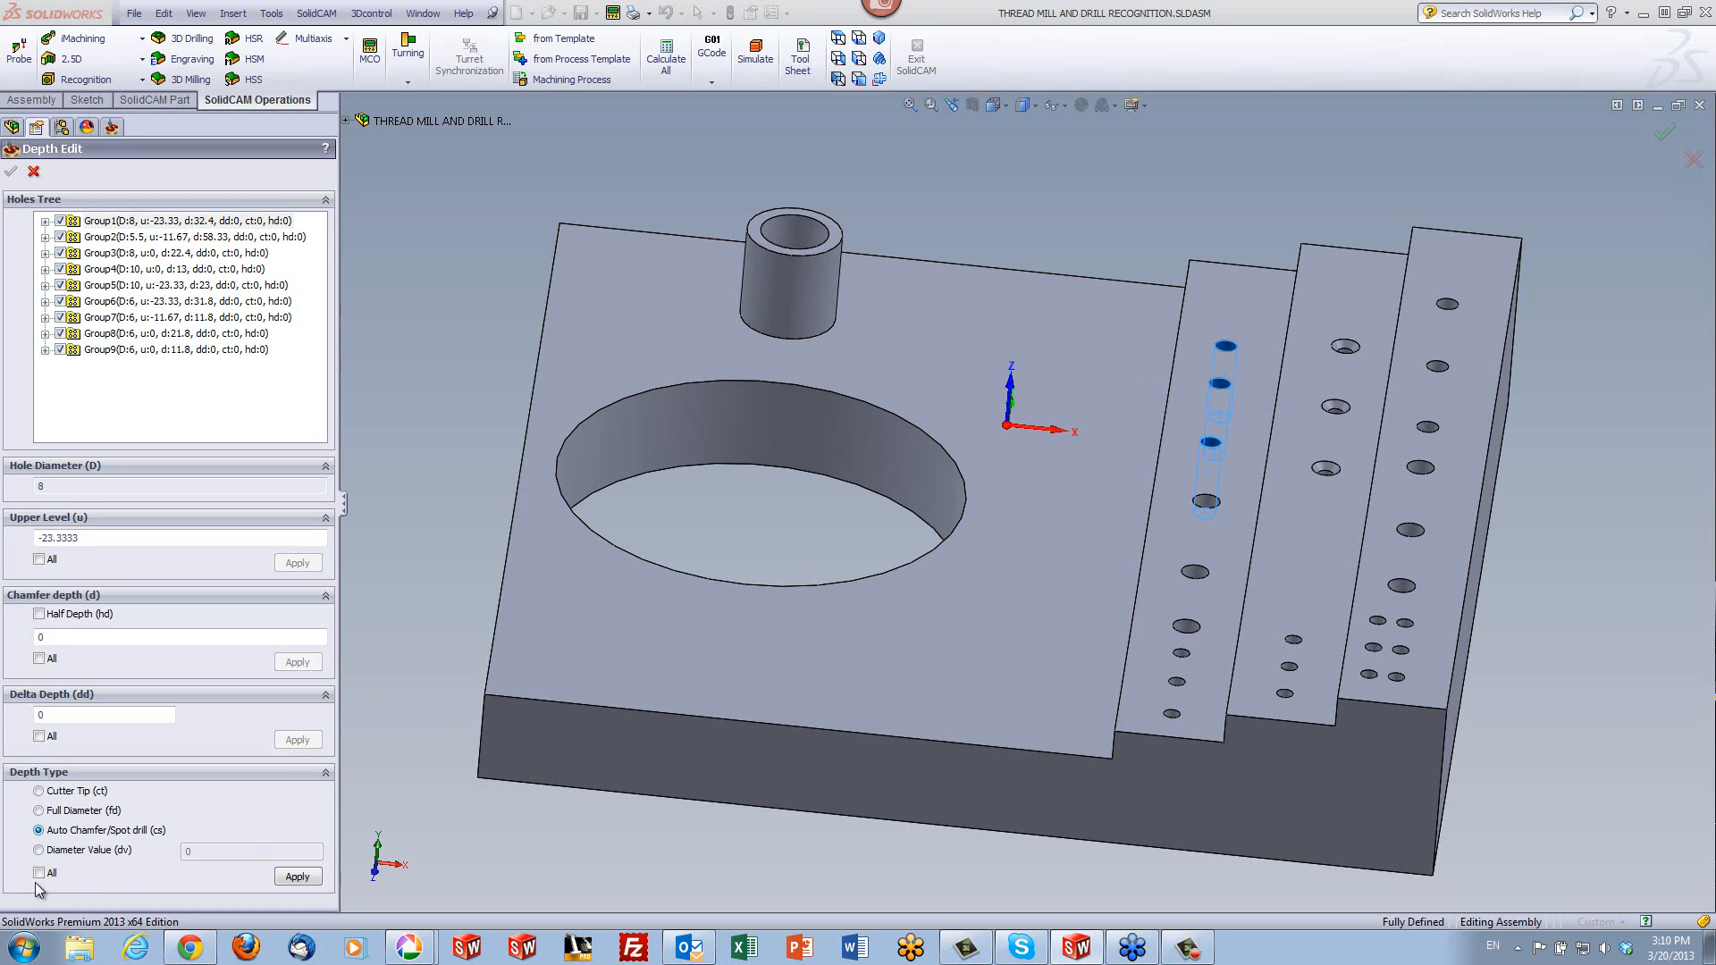
left_click(38, 874)
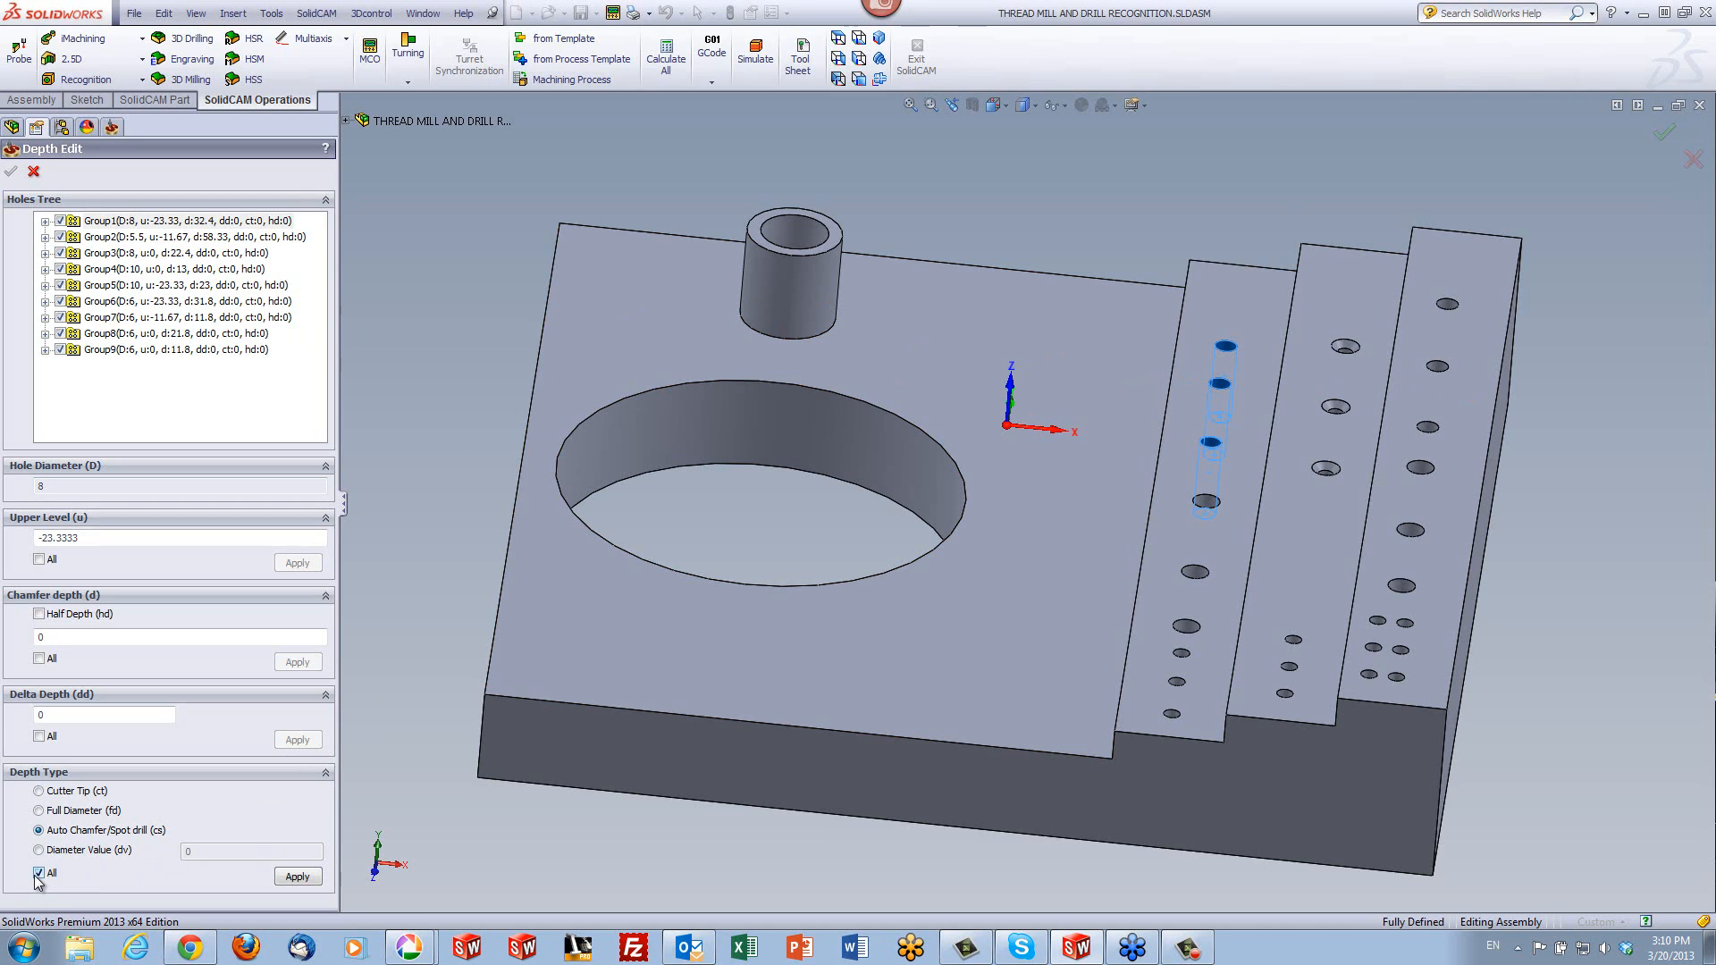
left_click(298, 877)
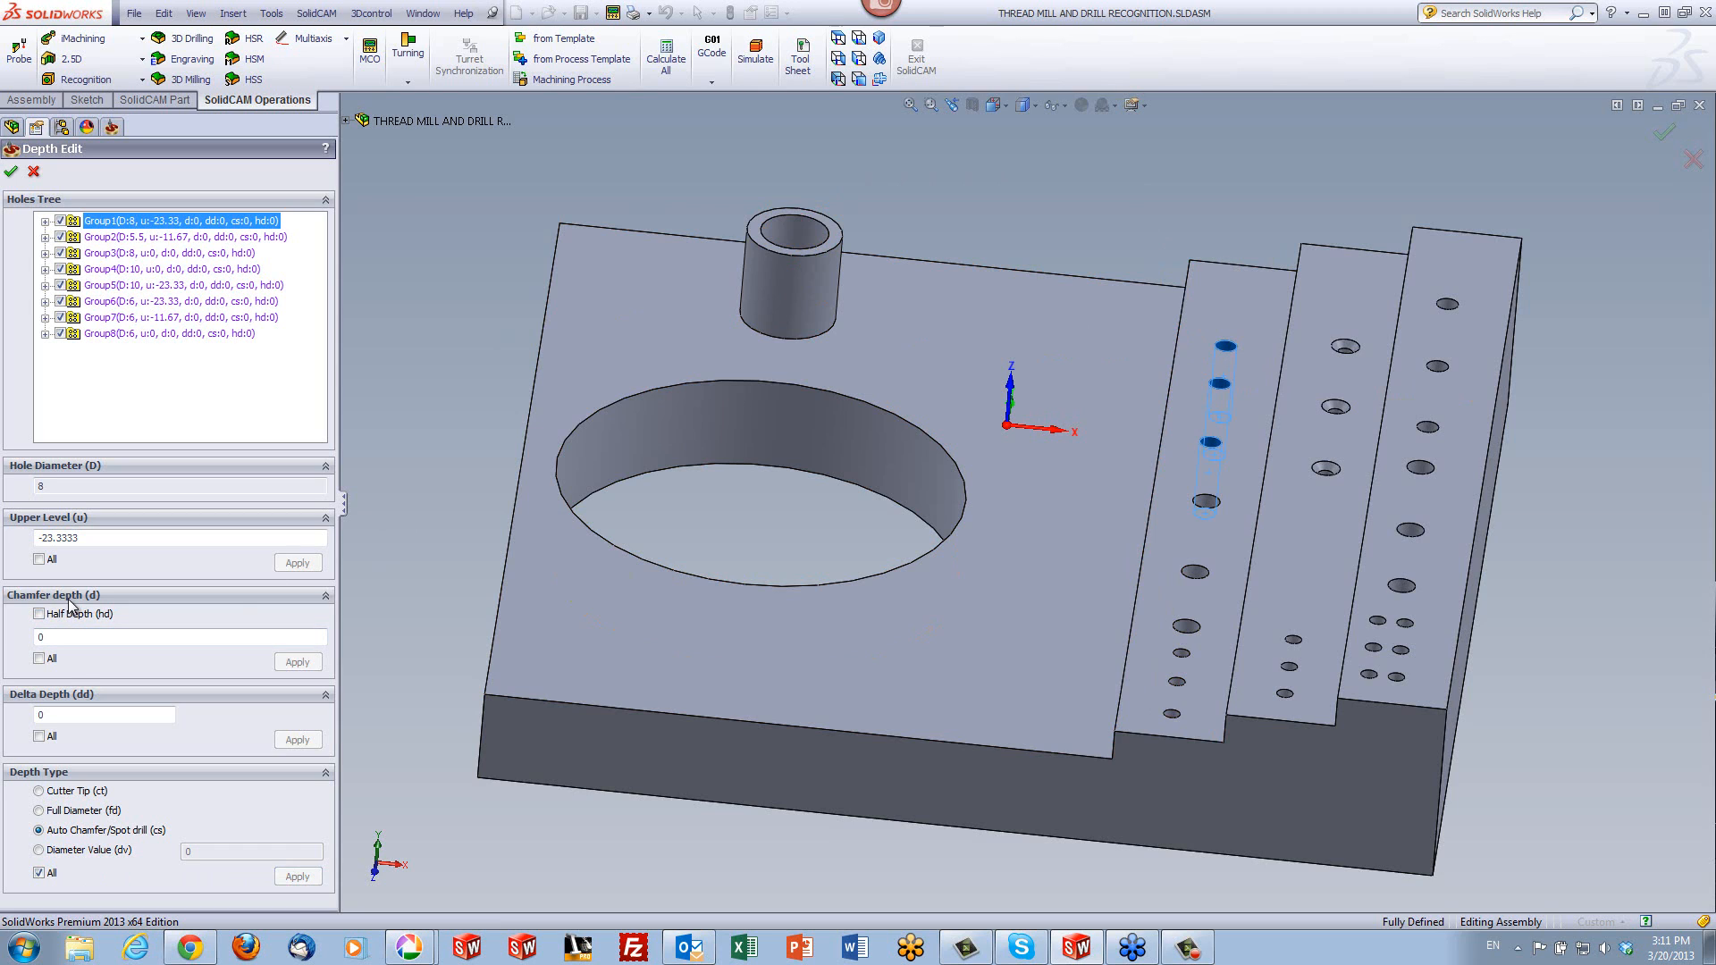
- Set the chamfer depth to 0.3 for all hole groups and accept the depth edits
left_click(50, 638)
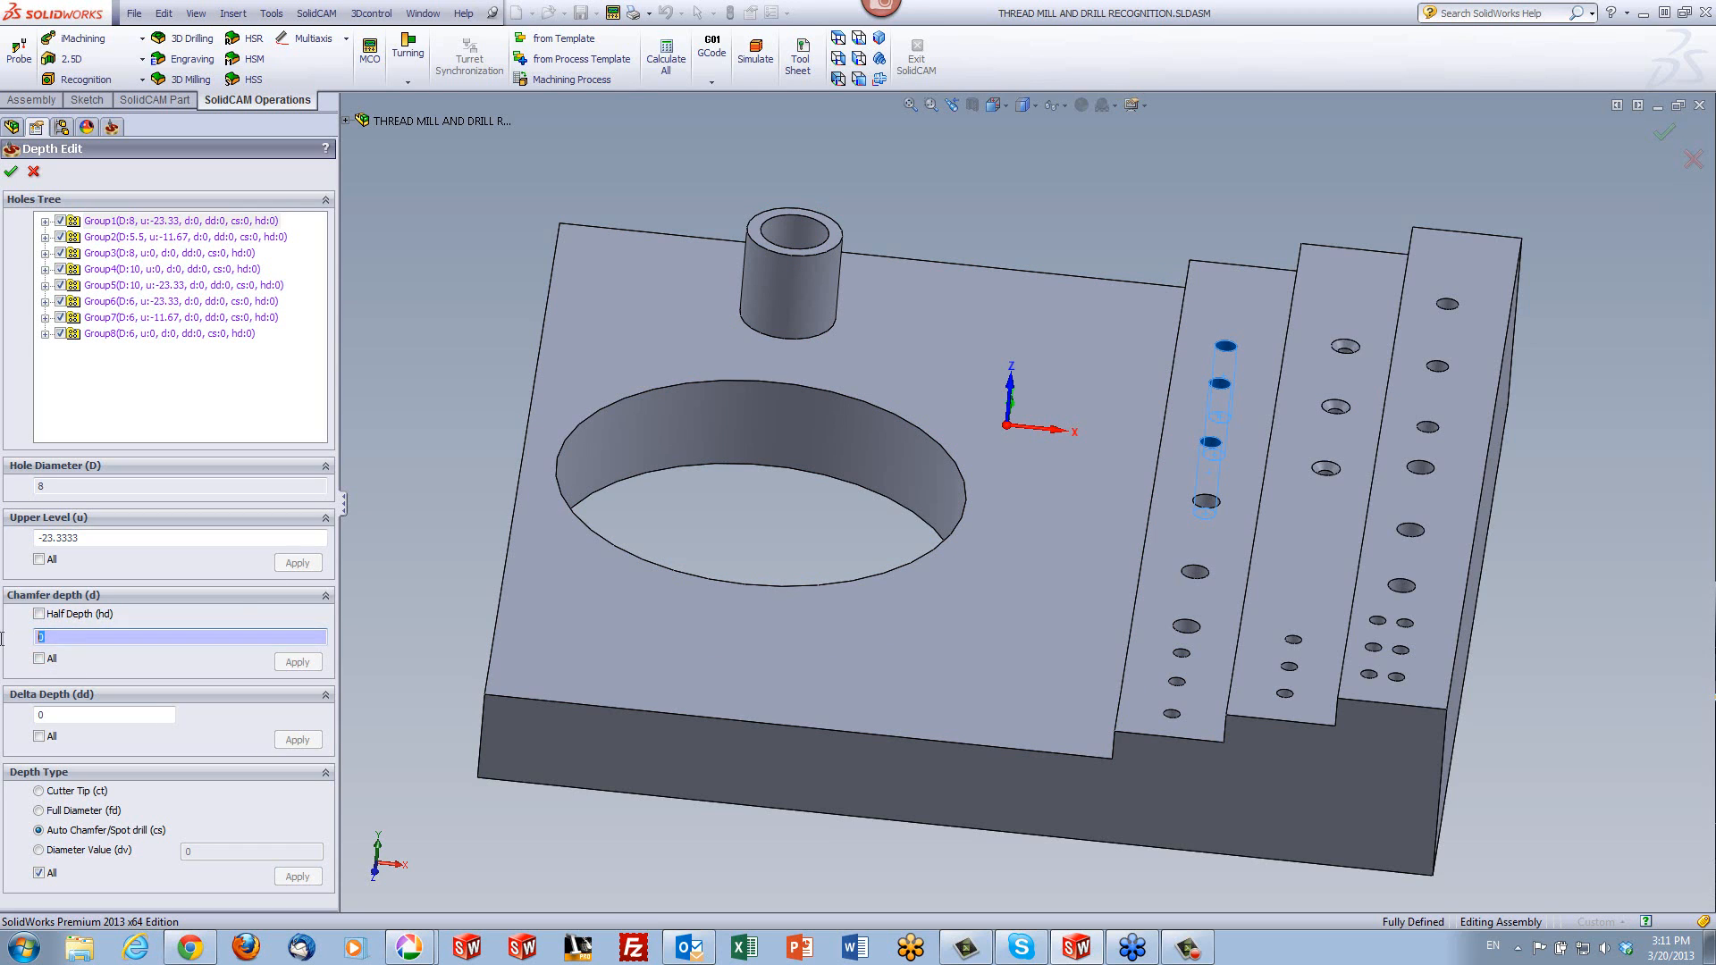
type(".3")
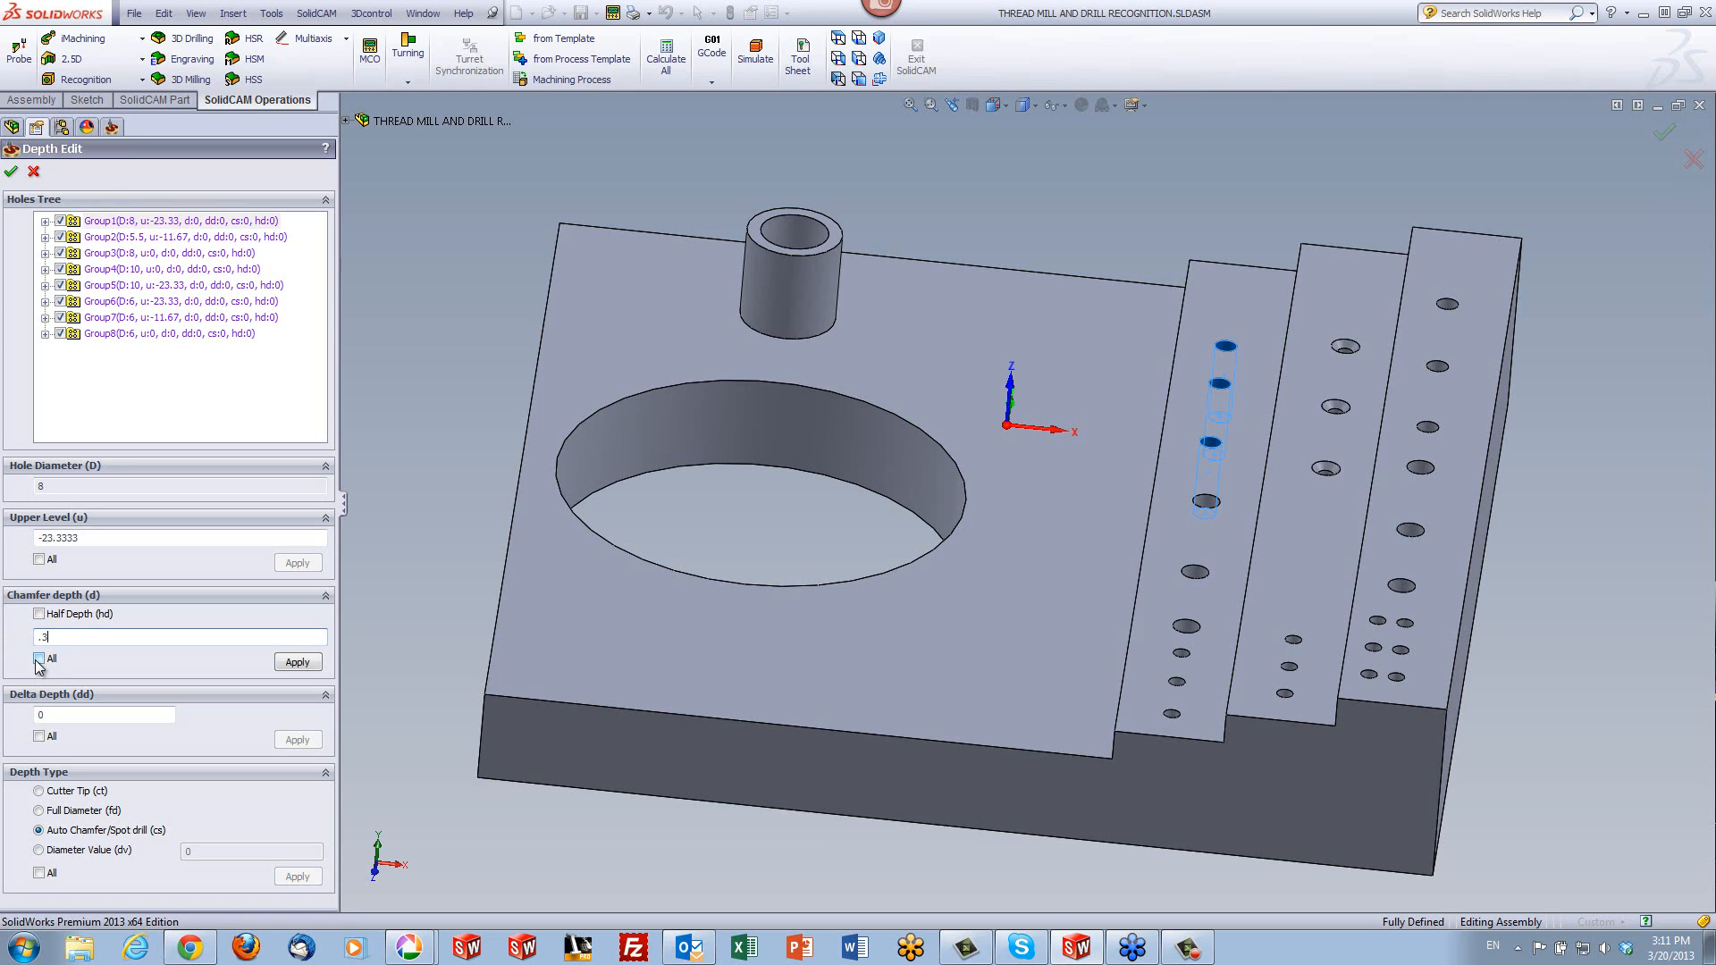
left_click(39, 660)
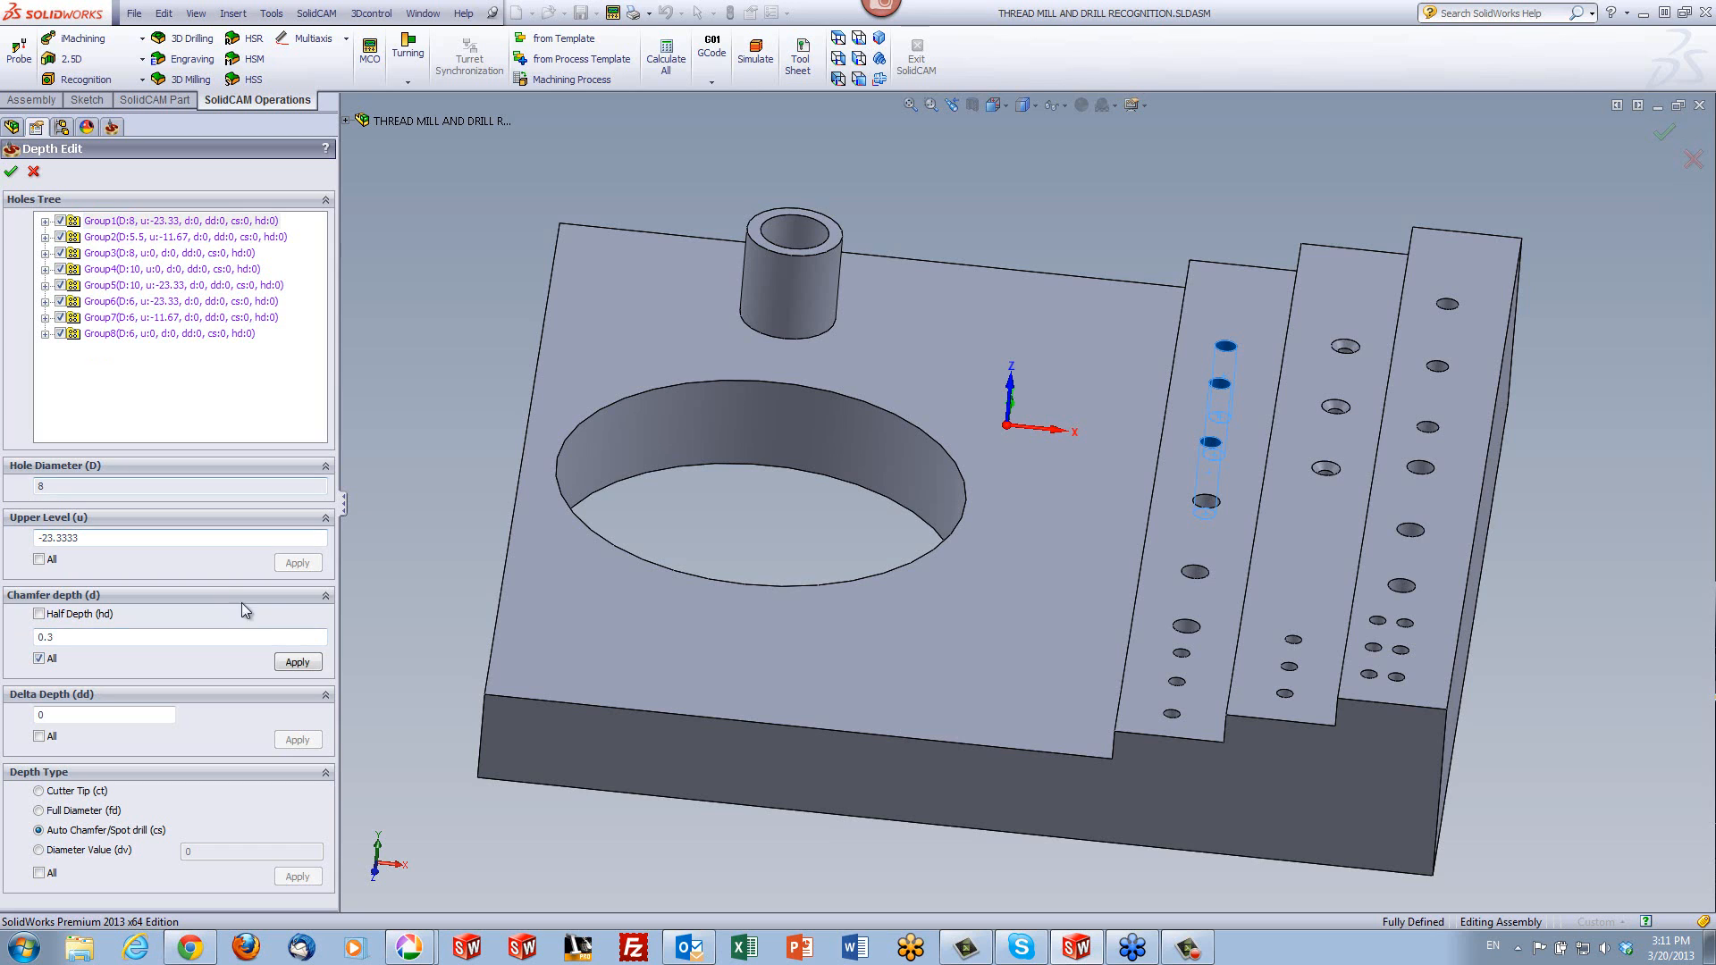
left_click(298, 663)
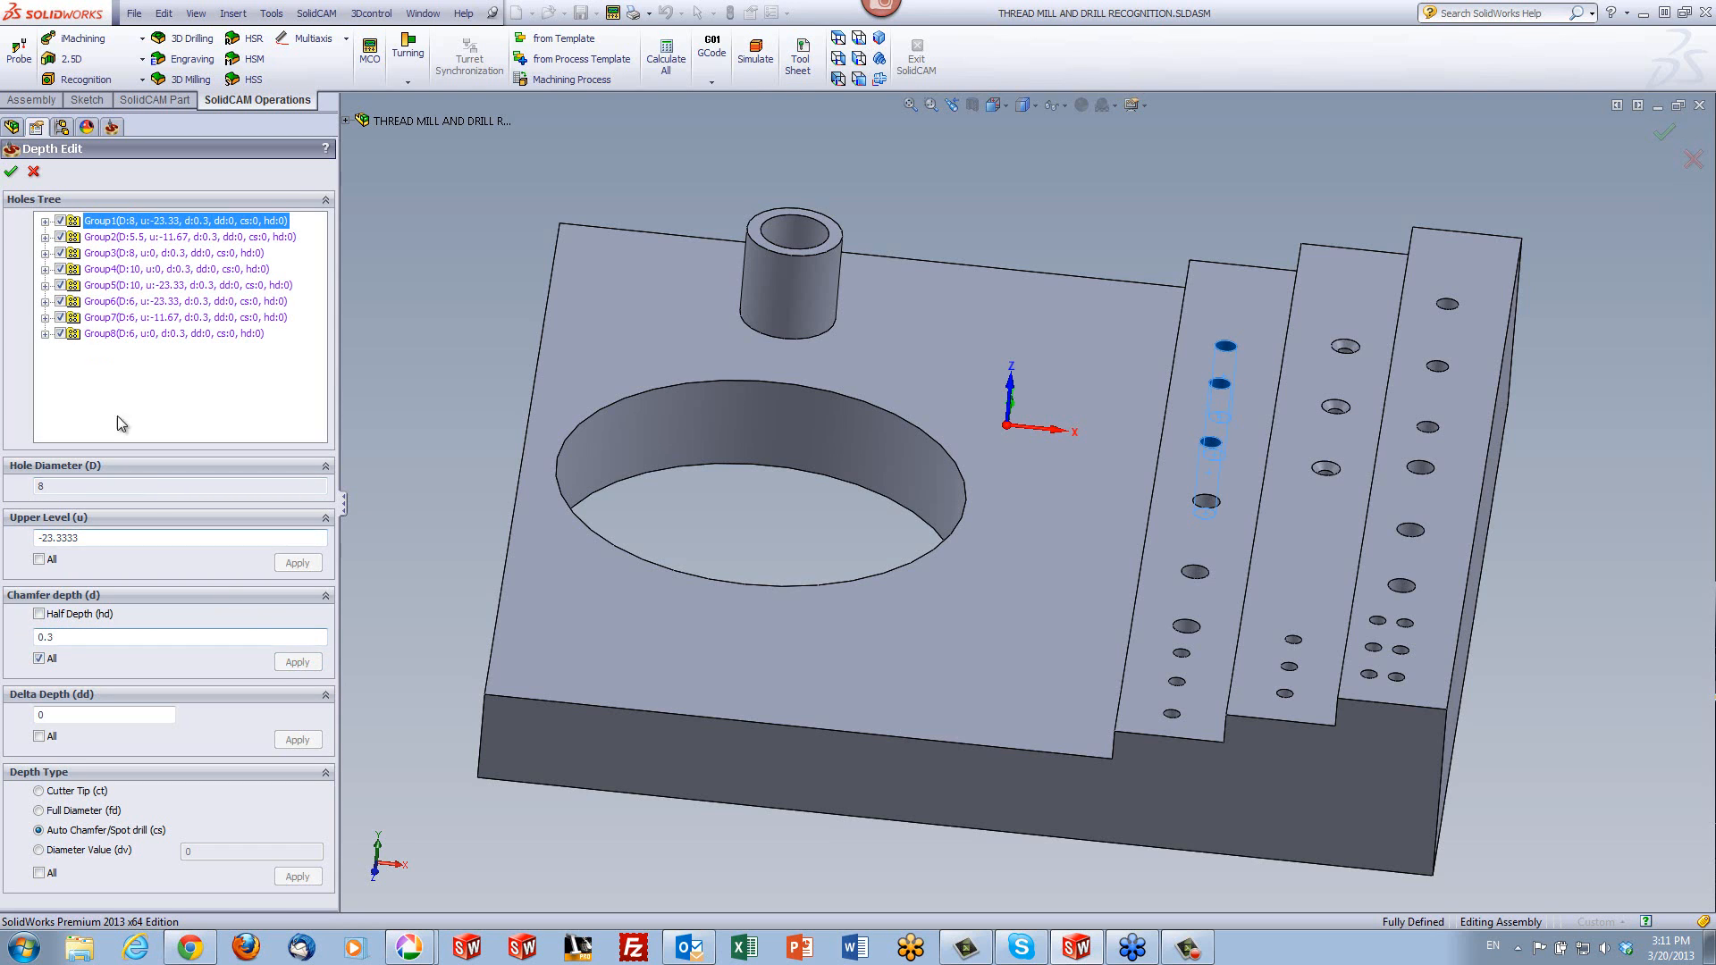
left_click(11, 172)
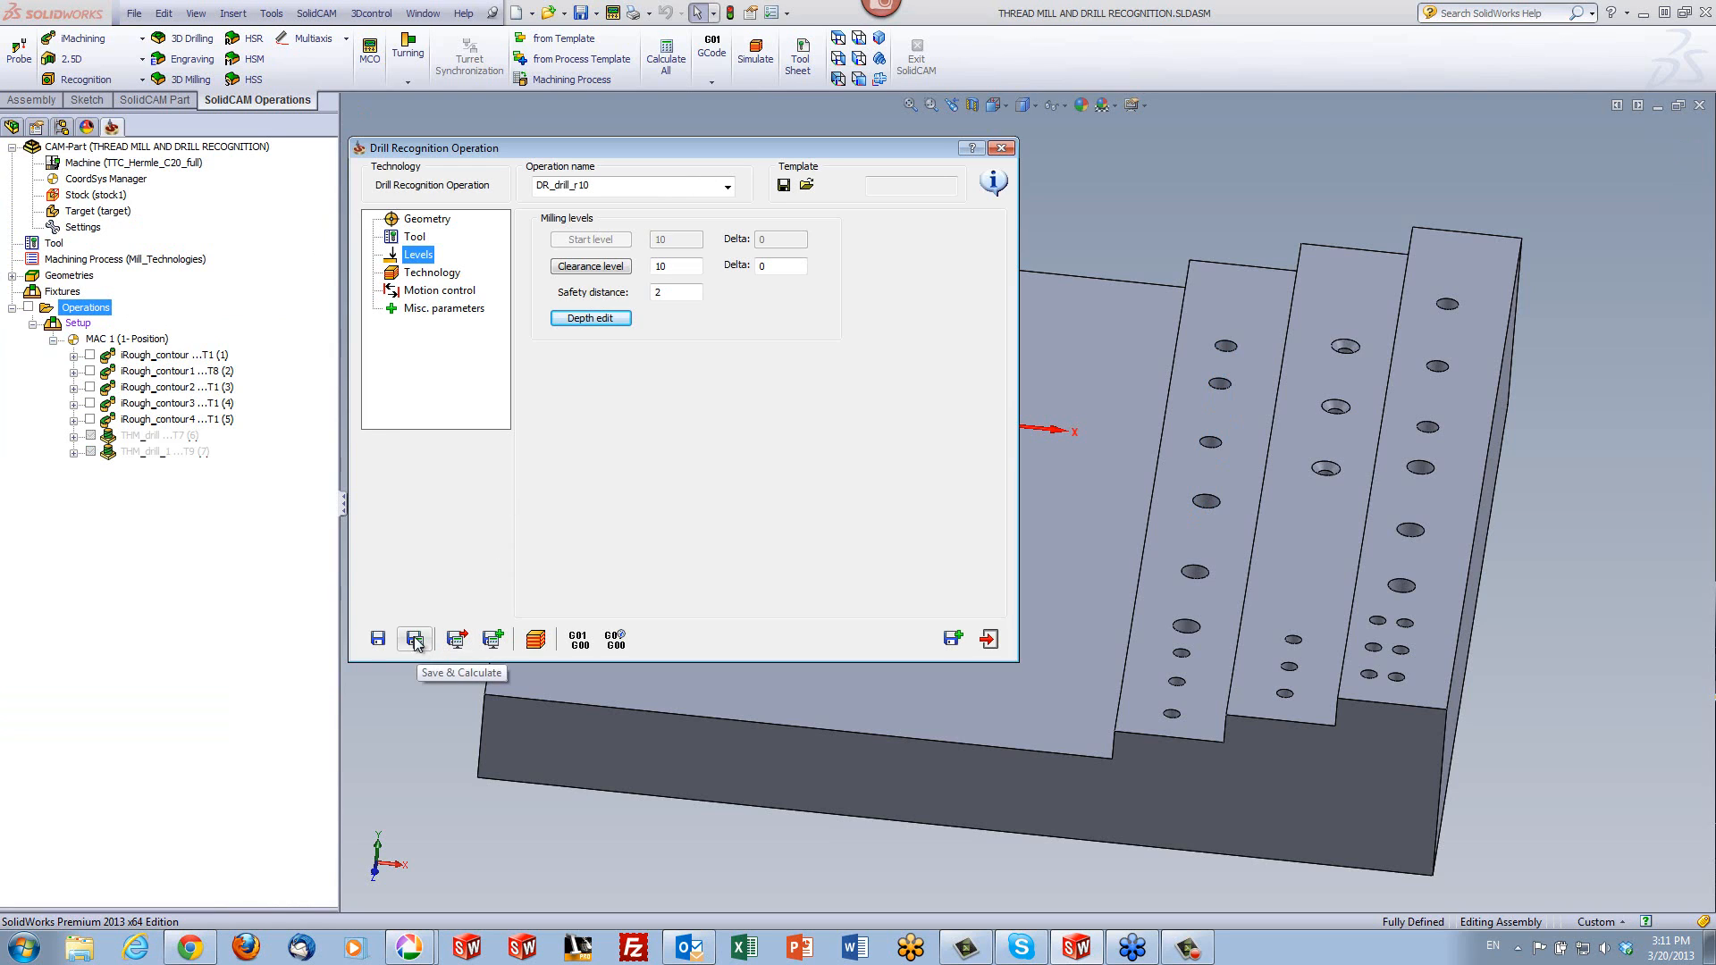
- Save and calculate the spot drilling operation and run its SolidVerify simulation
left_click(427, 273)
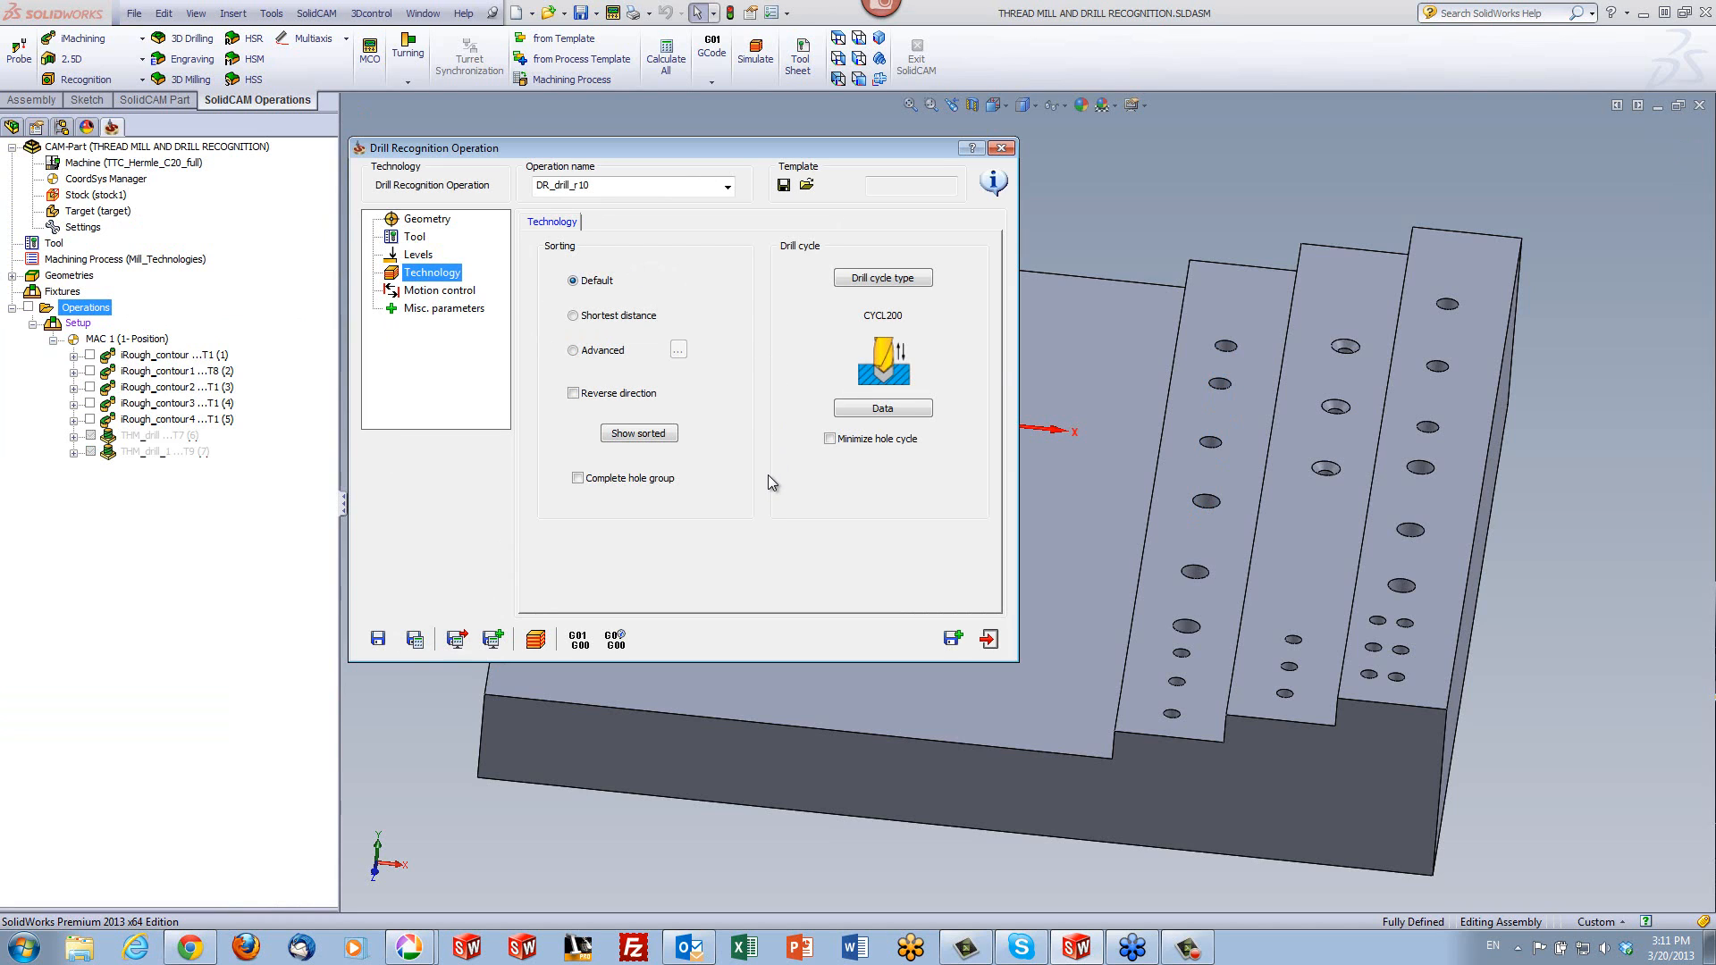
left_click(417, 642)
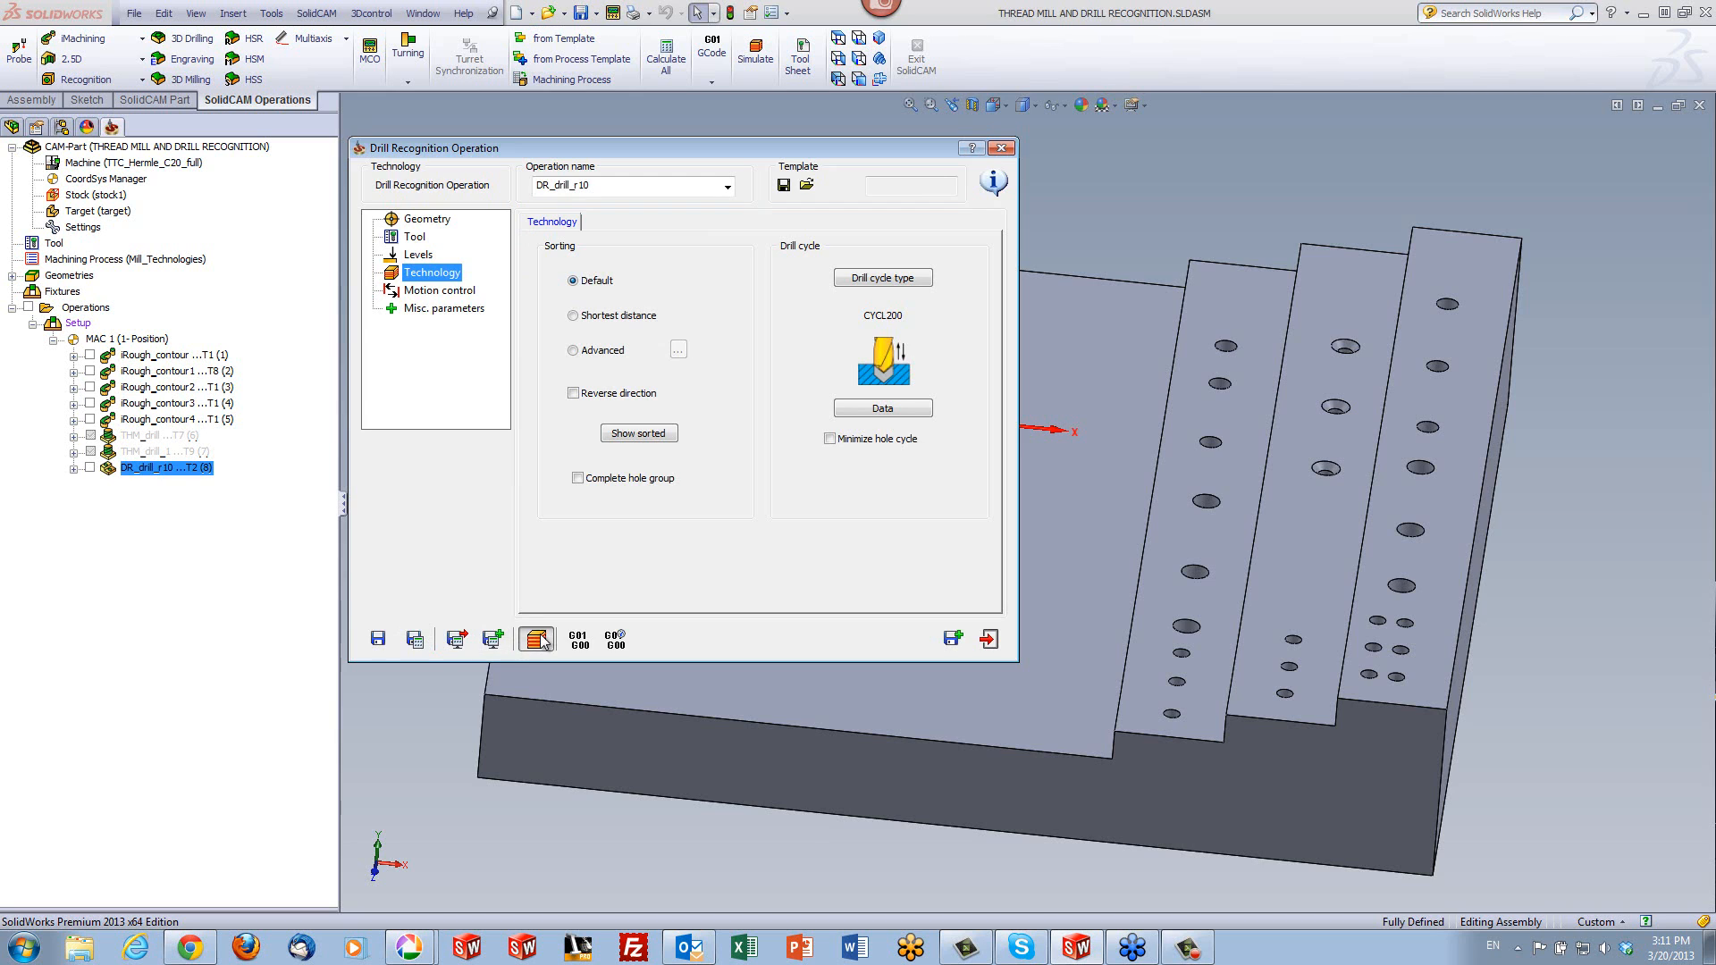
left_click(540, 638)
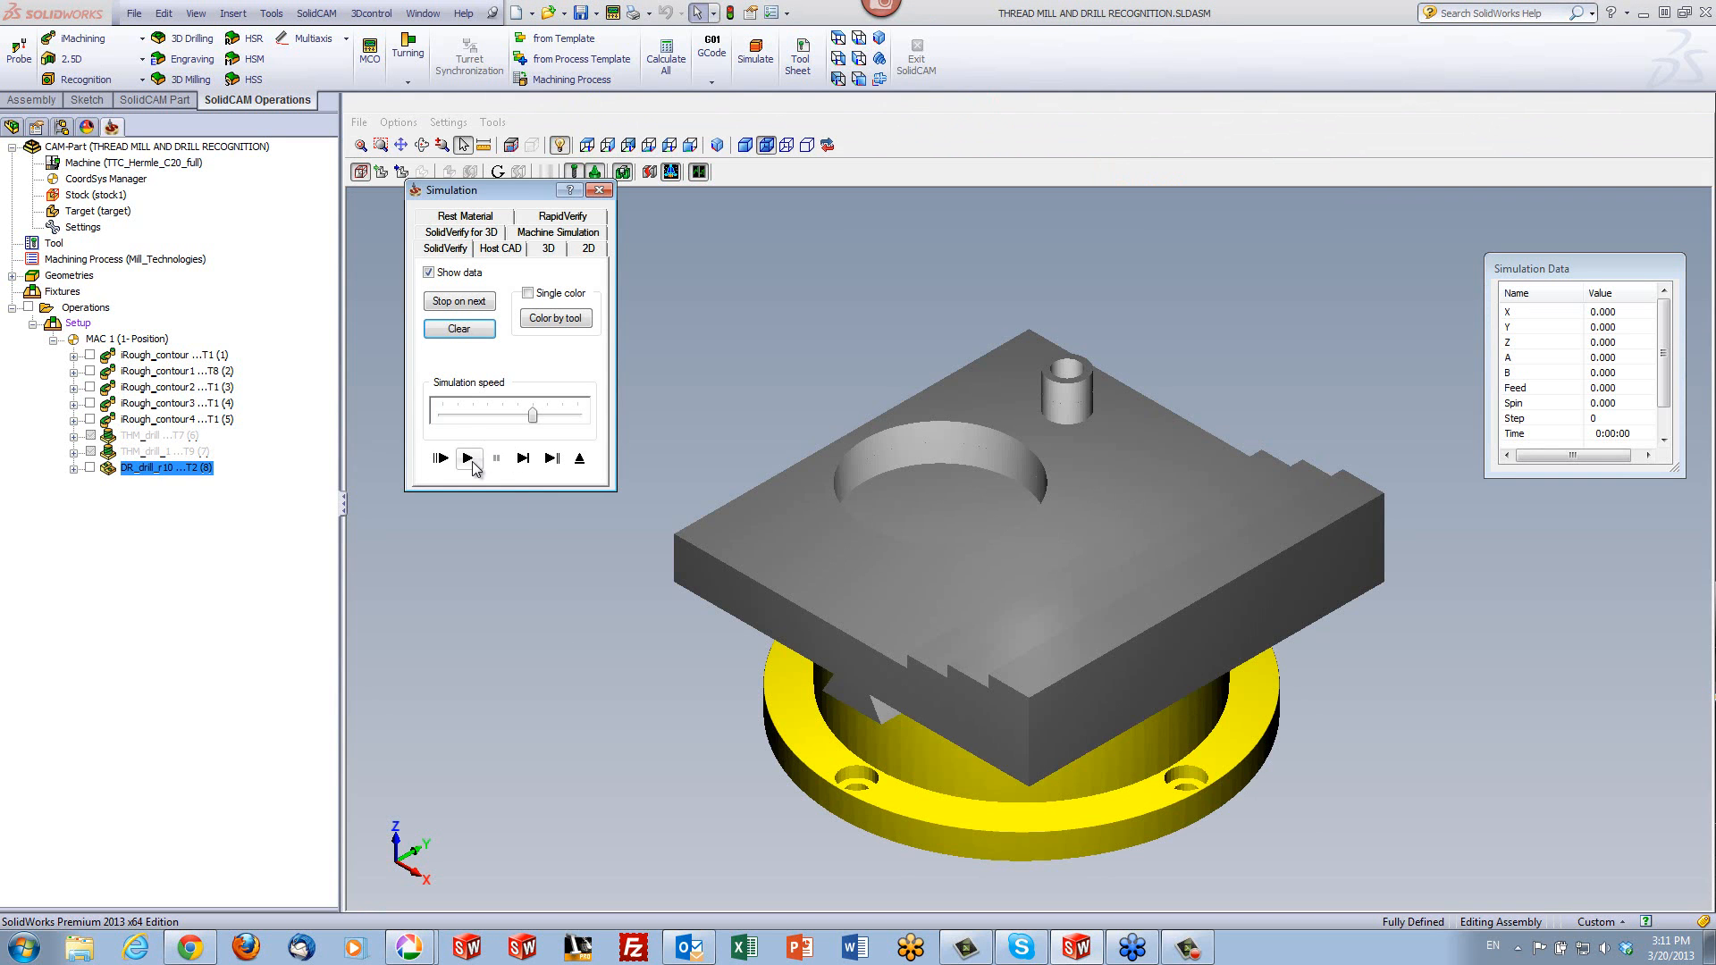
left_click(468, 461)
- Examine the simulated spot-drilled holes on the part's steps, and close the simulation and the operation
middle_click_drag(835, 372, 866, 384)
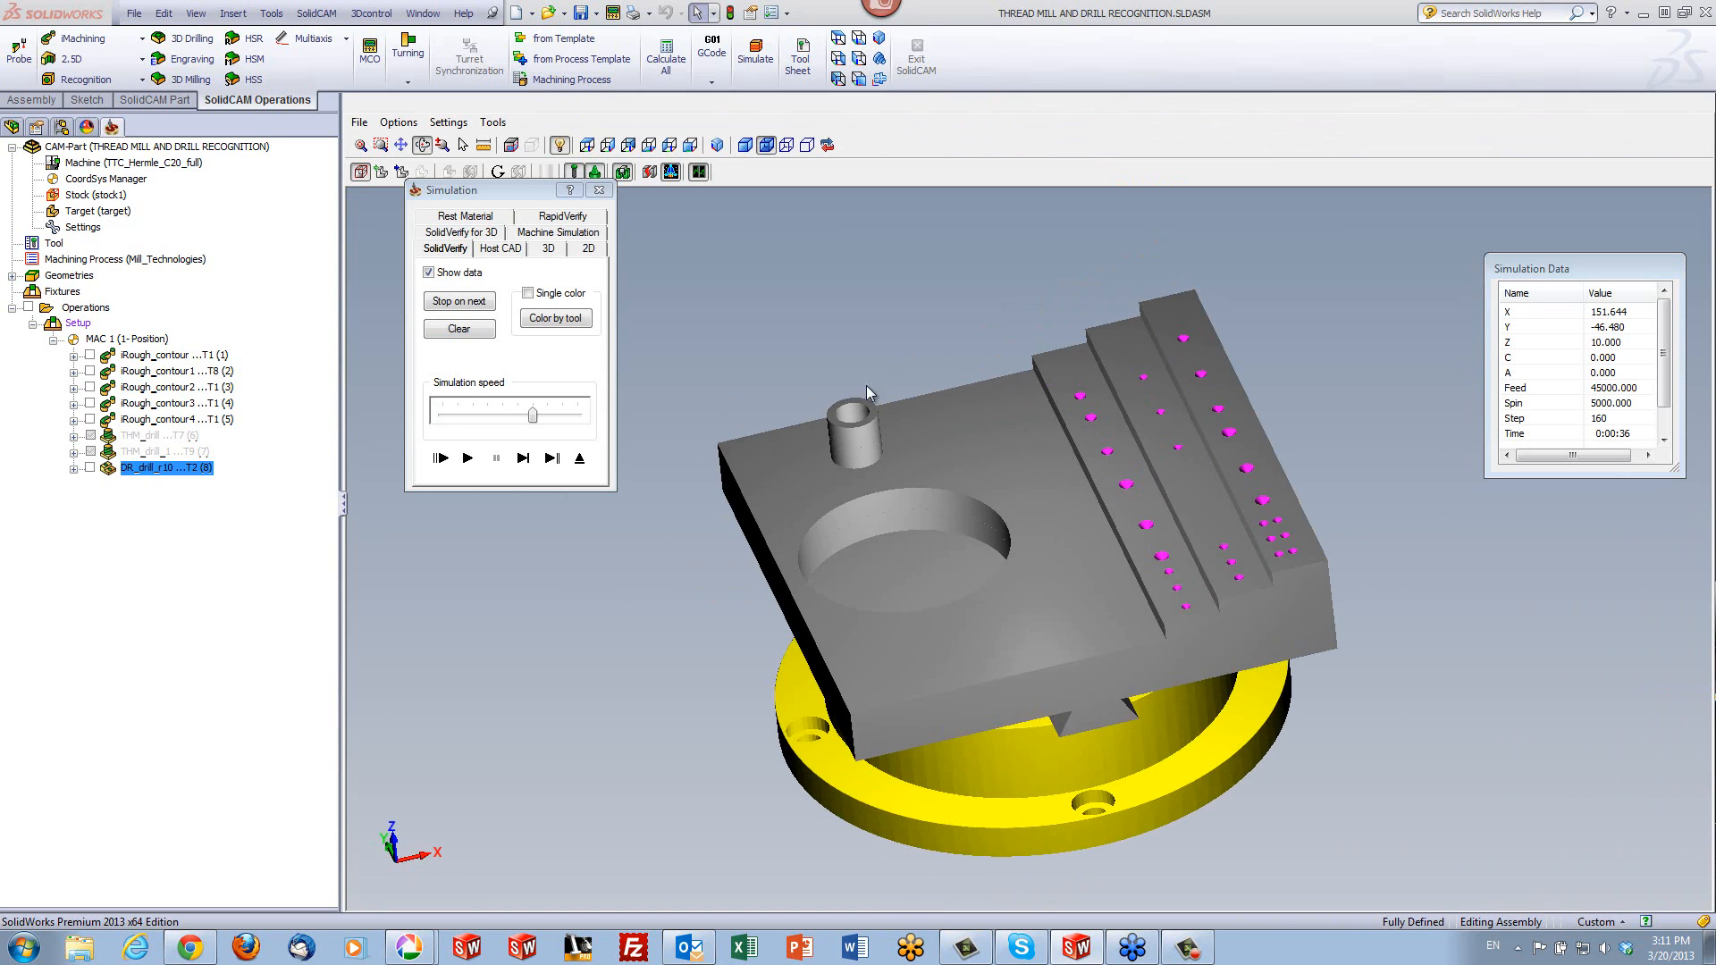
scroll(1511, 501, "up", 4)
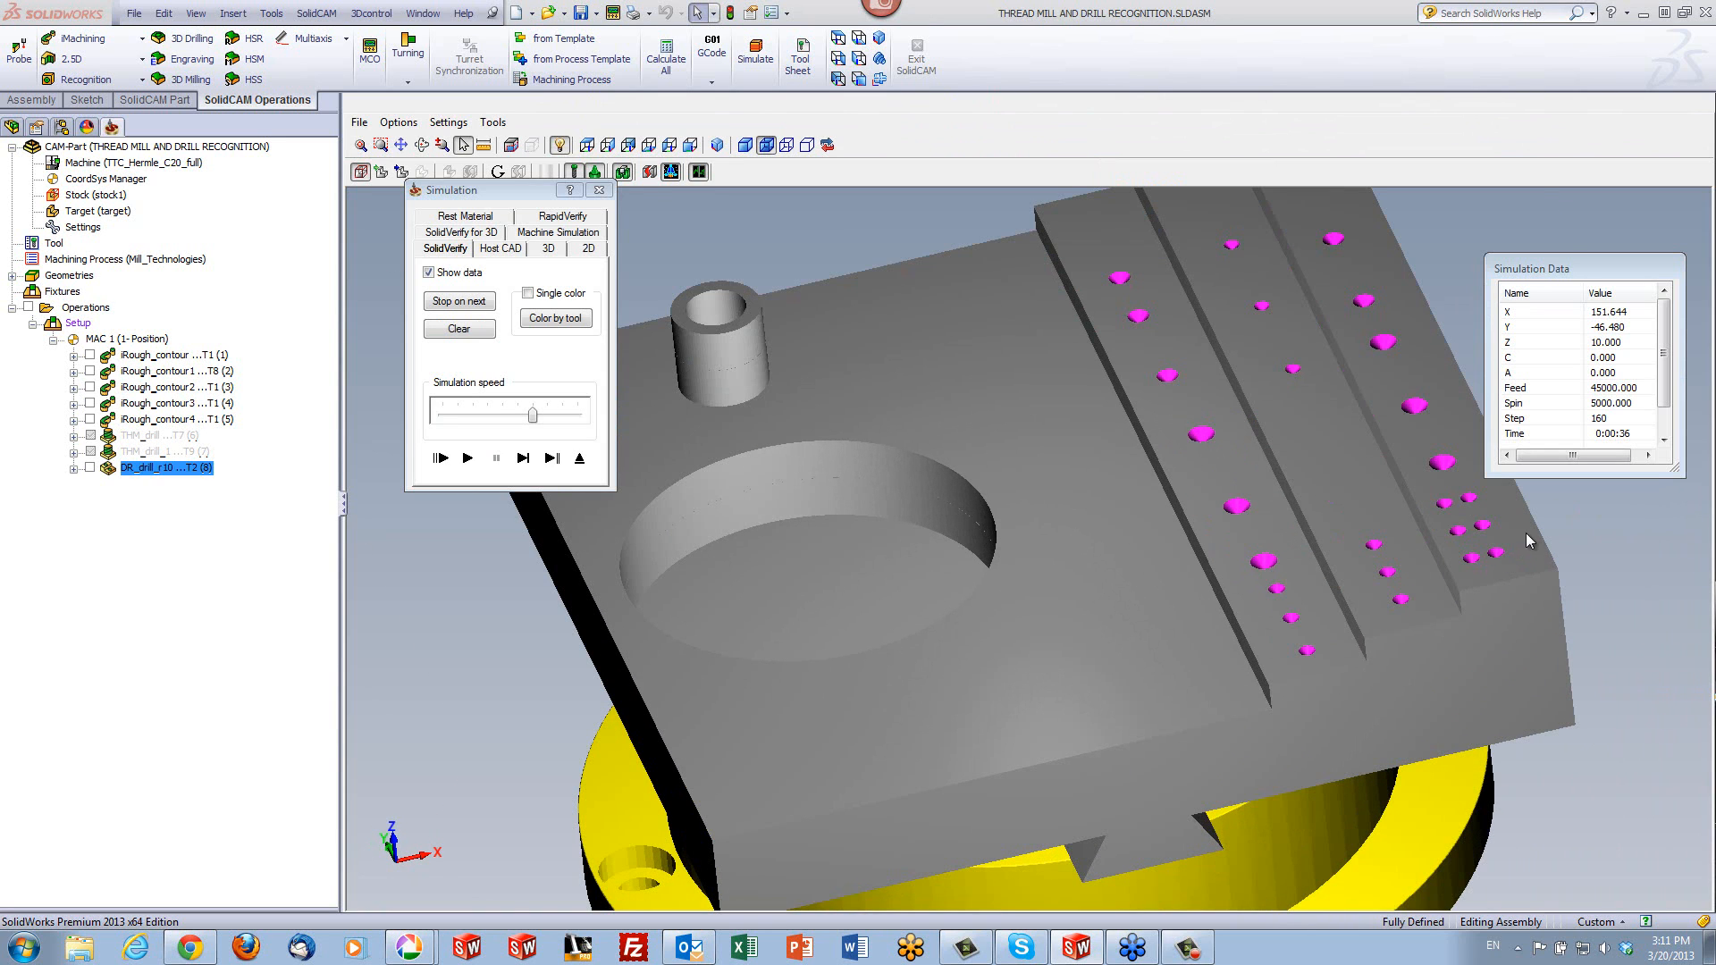
scroll(1526, 545, "down", 3)
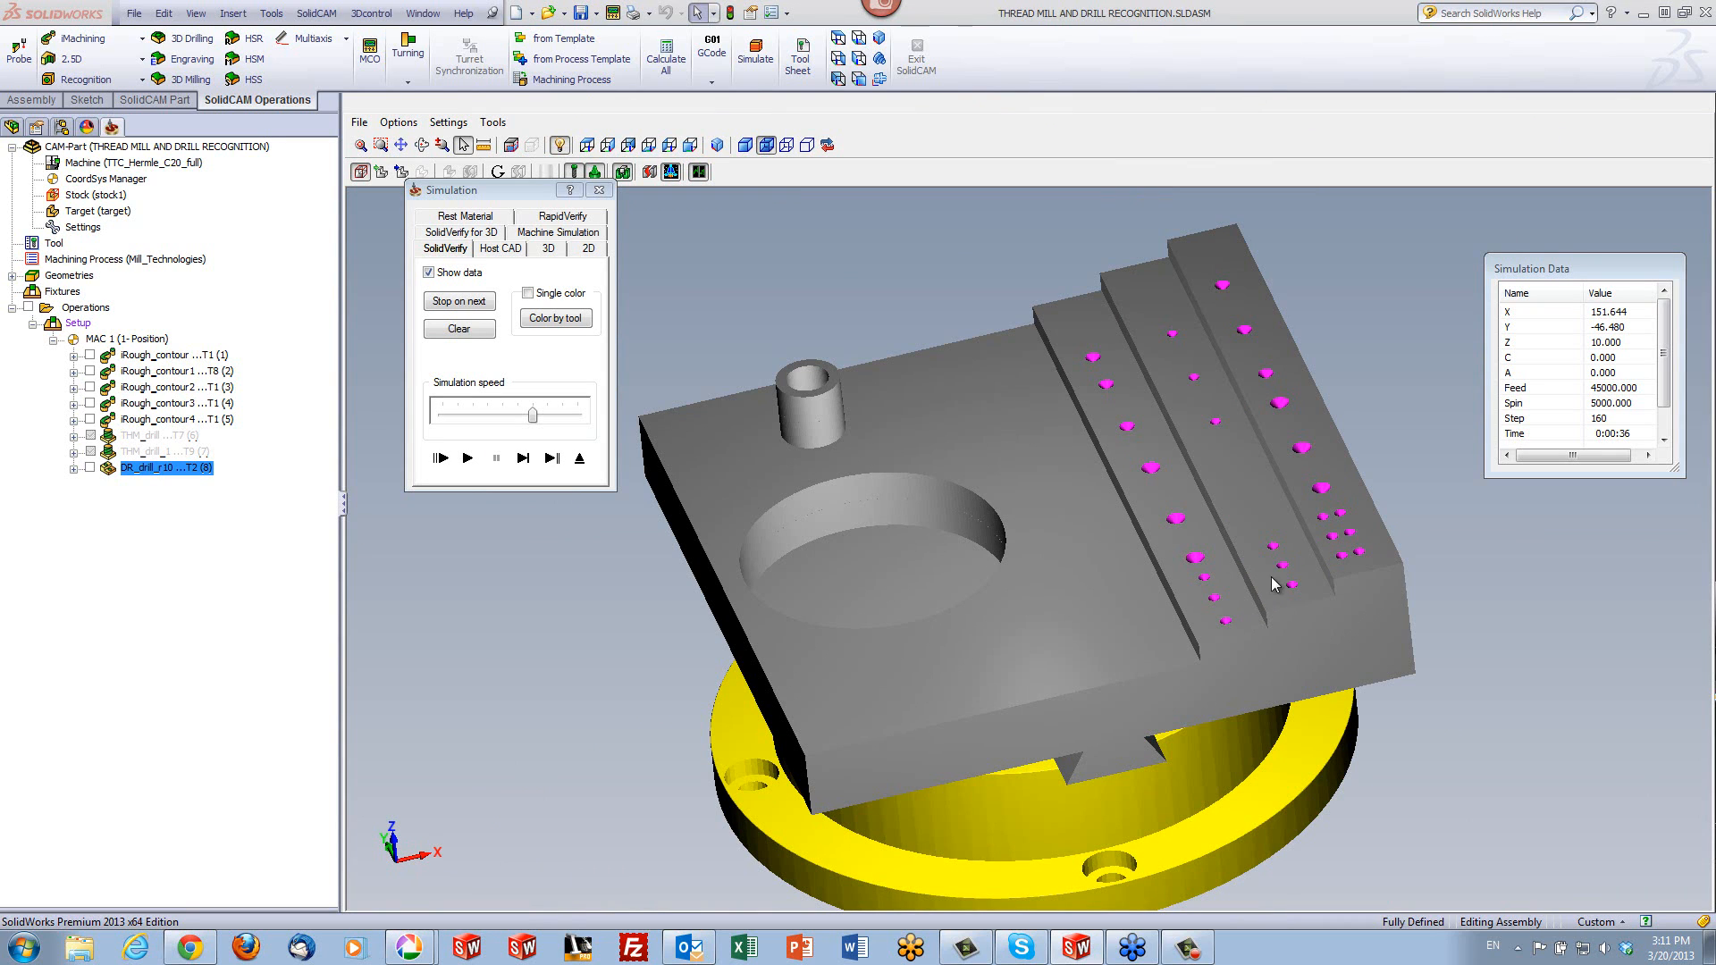
left_click(579, 457)
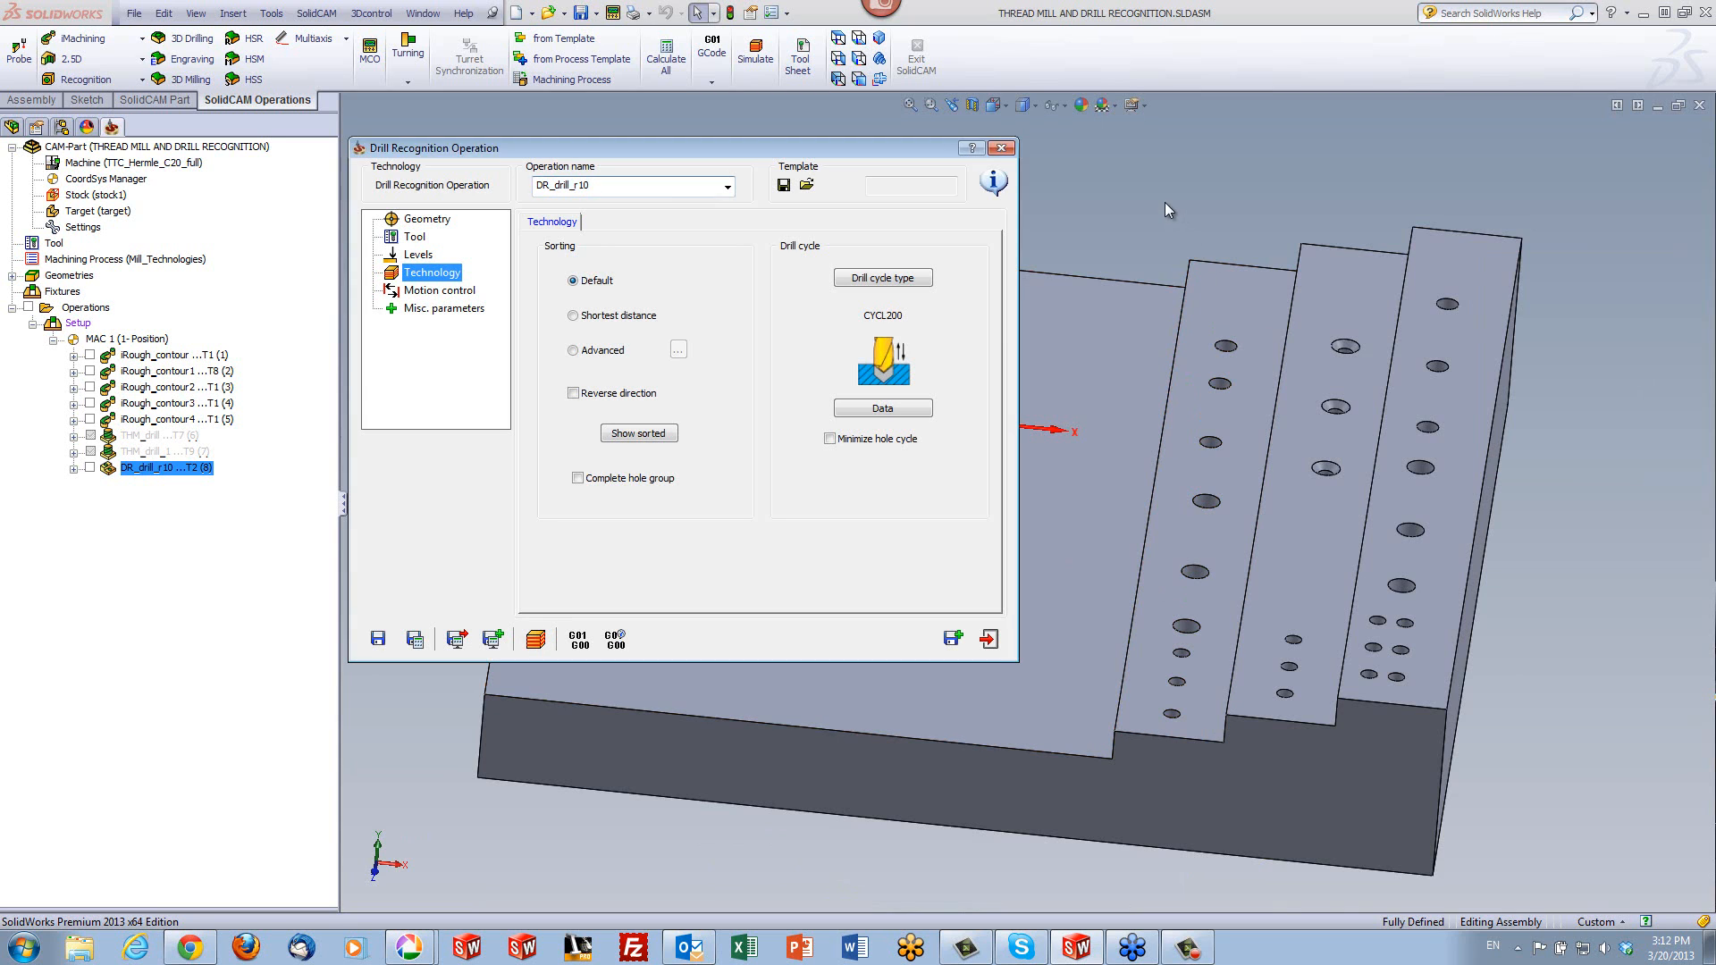
left_click(988, 638)
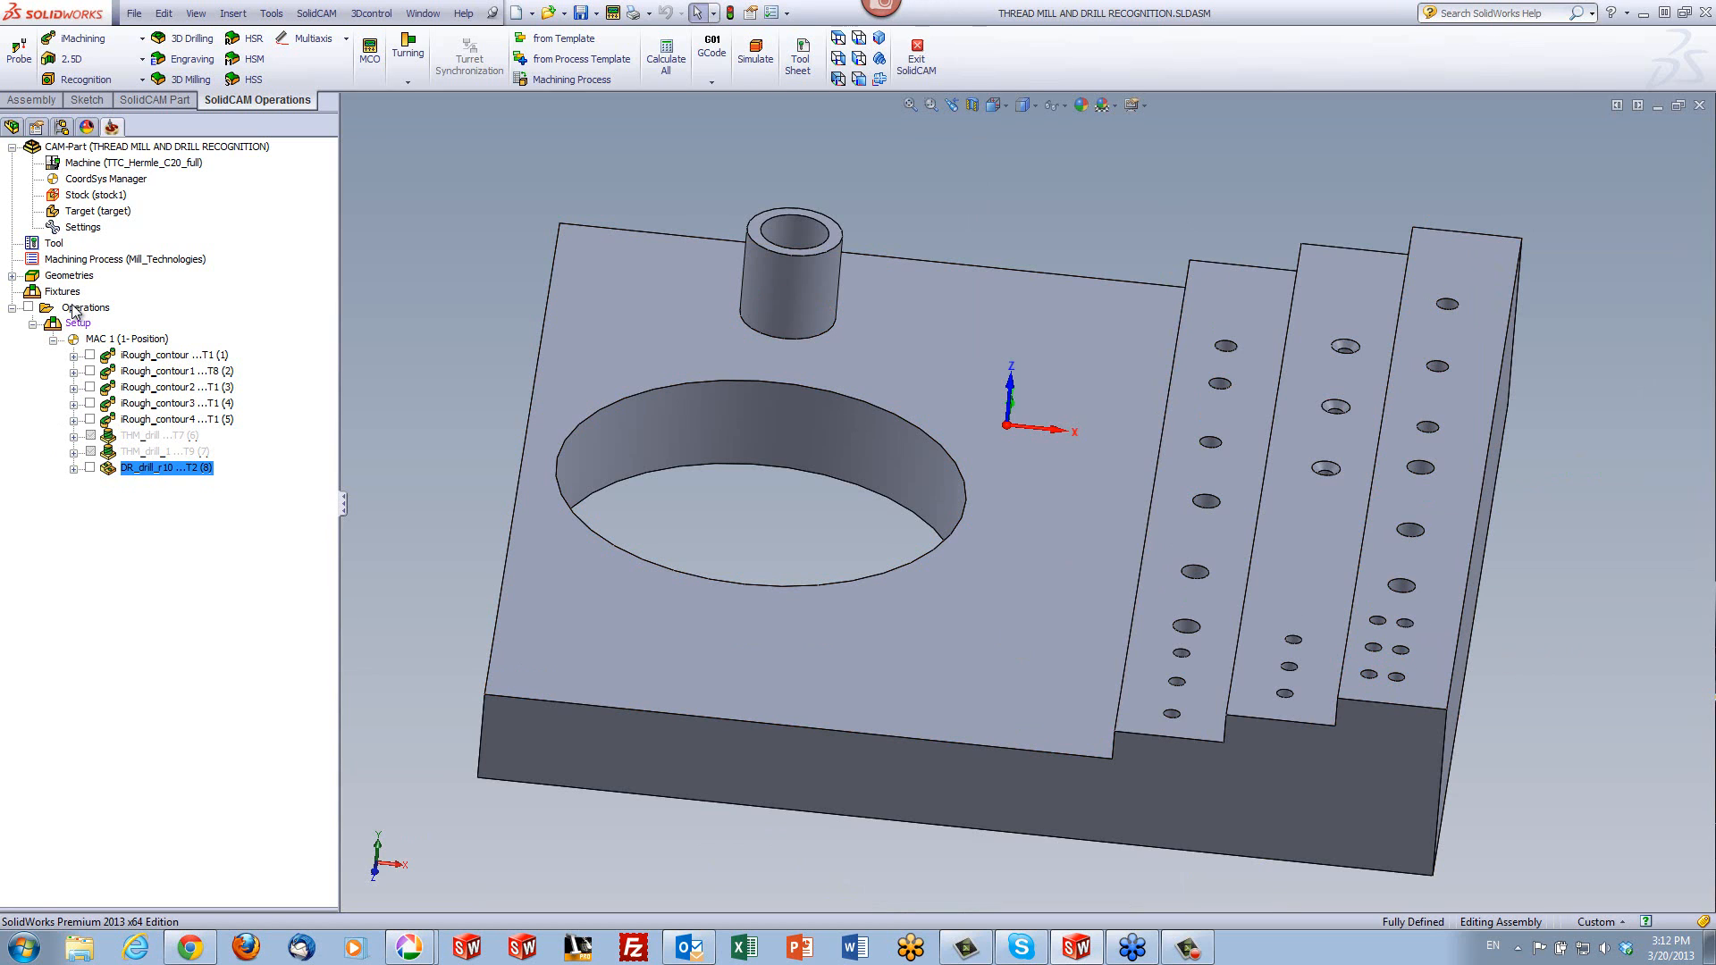
- Start another drill recognition operation and find target holes from 6 to 6 mm diameter, picking the limits from a small hole edge on the highest step
left_click(95, 81)
left_click(103, 118)
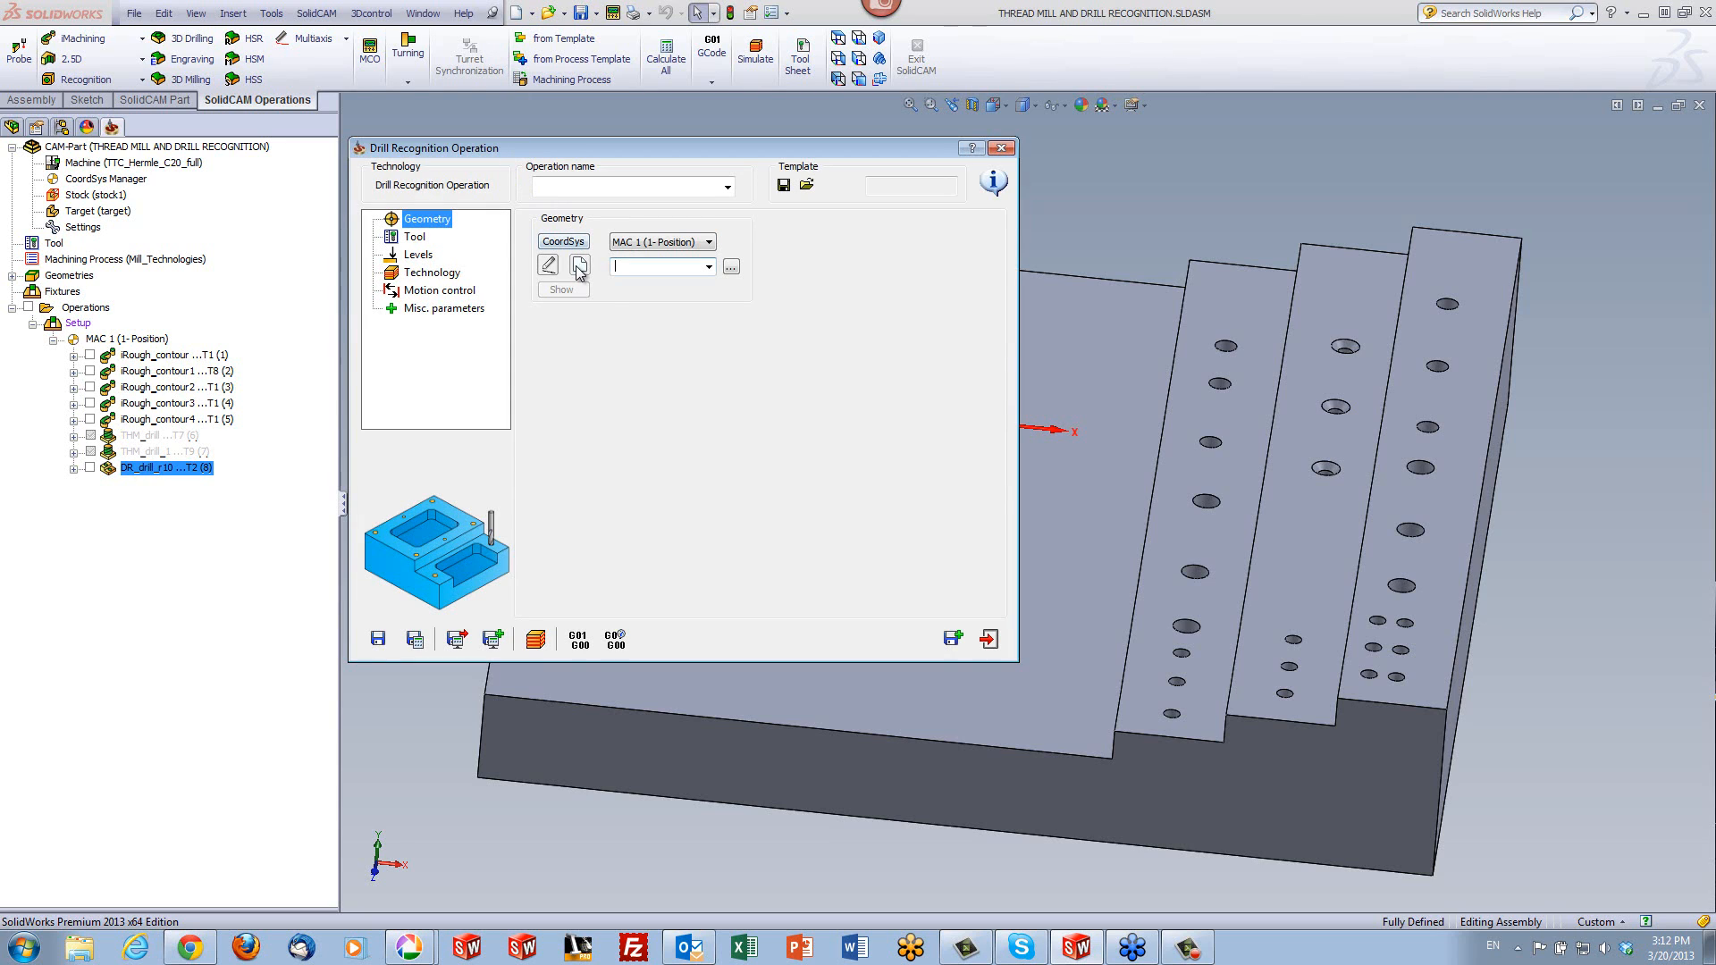
left_click(579, 267)
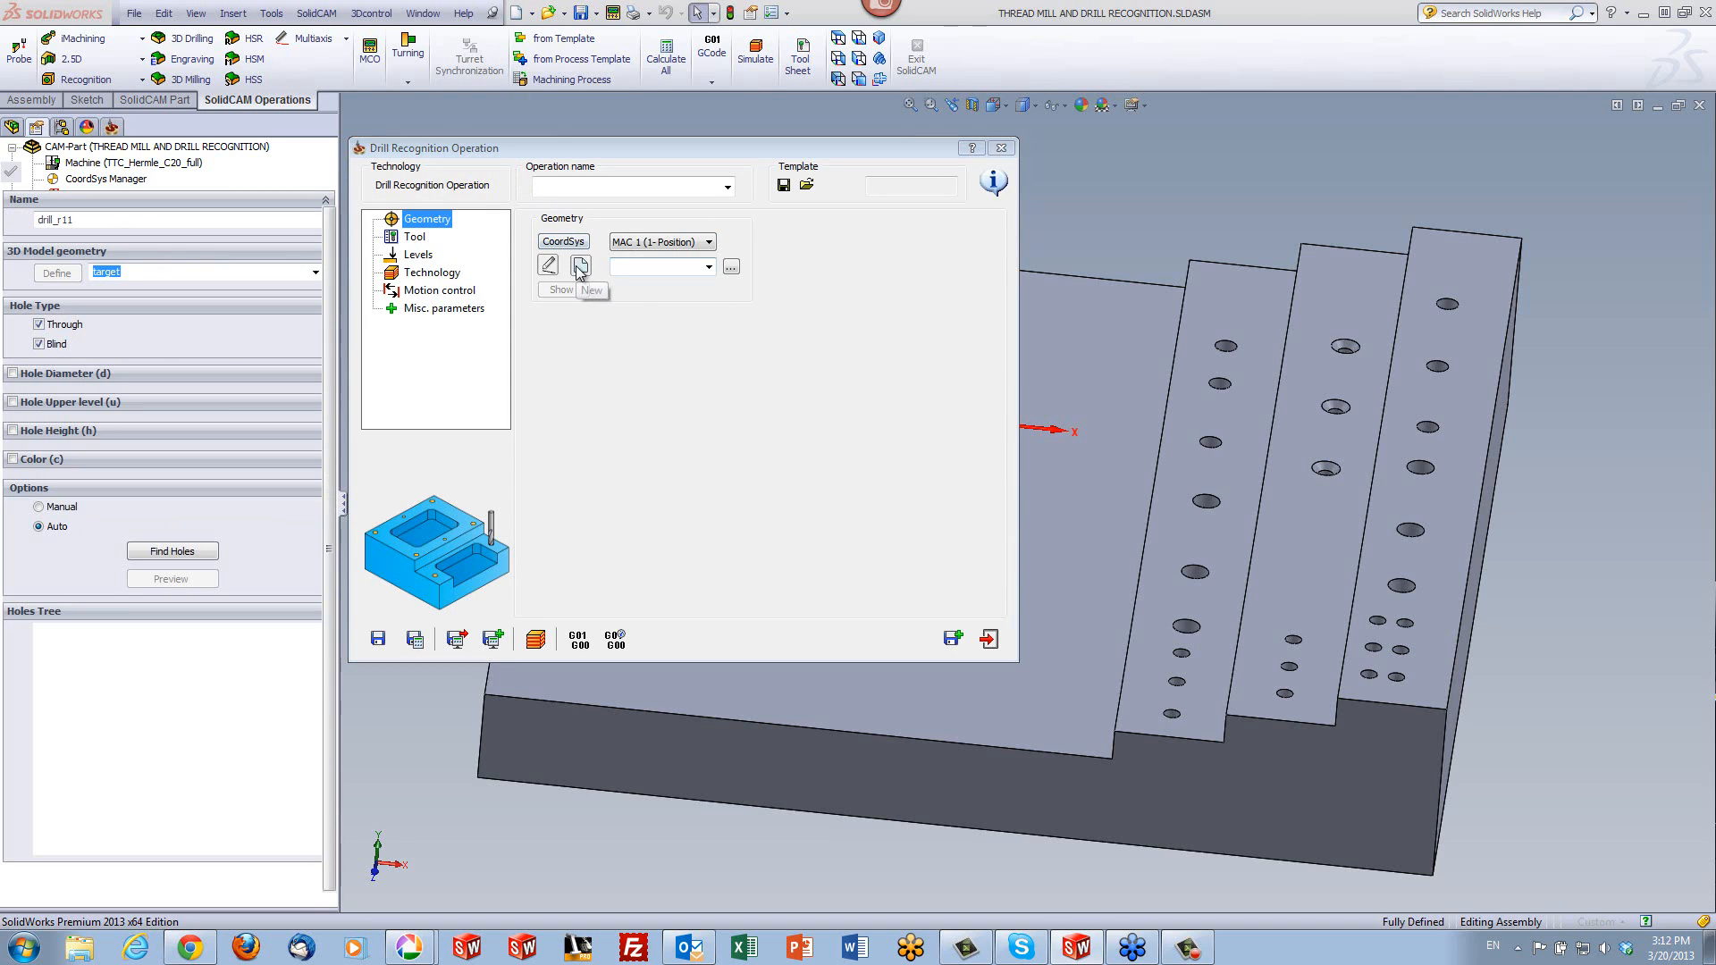
left_click(13, 373)
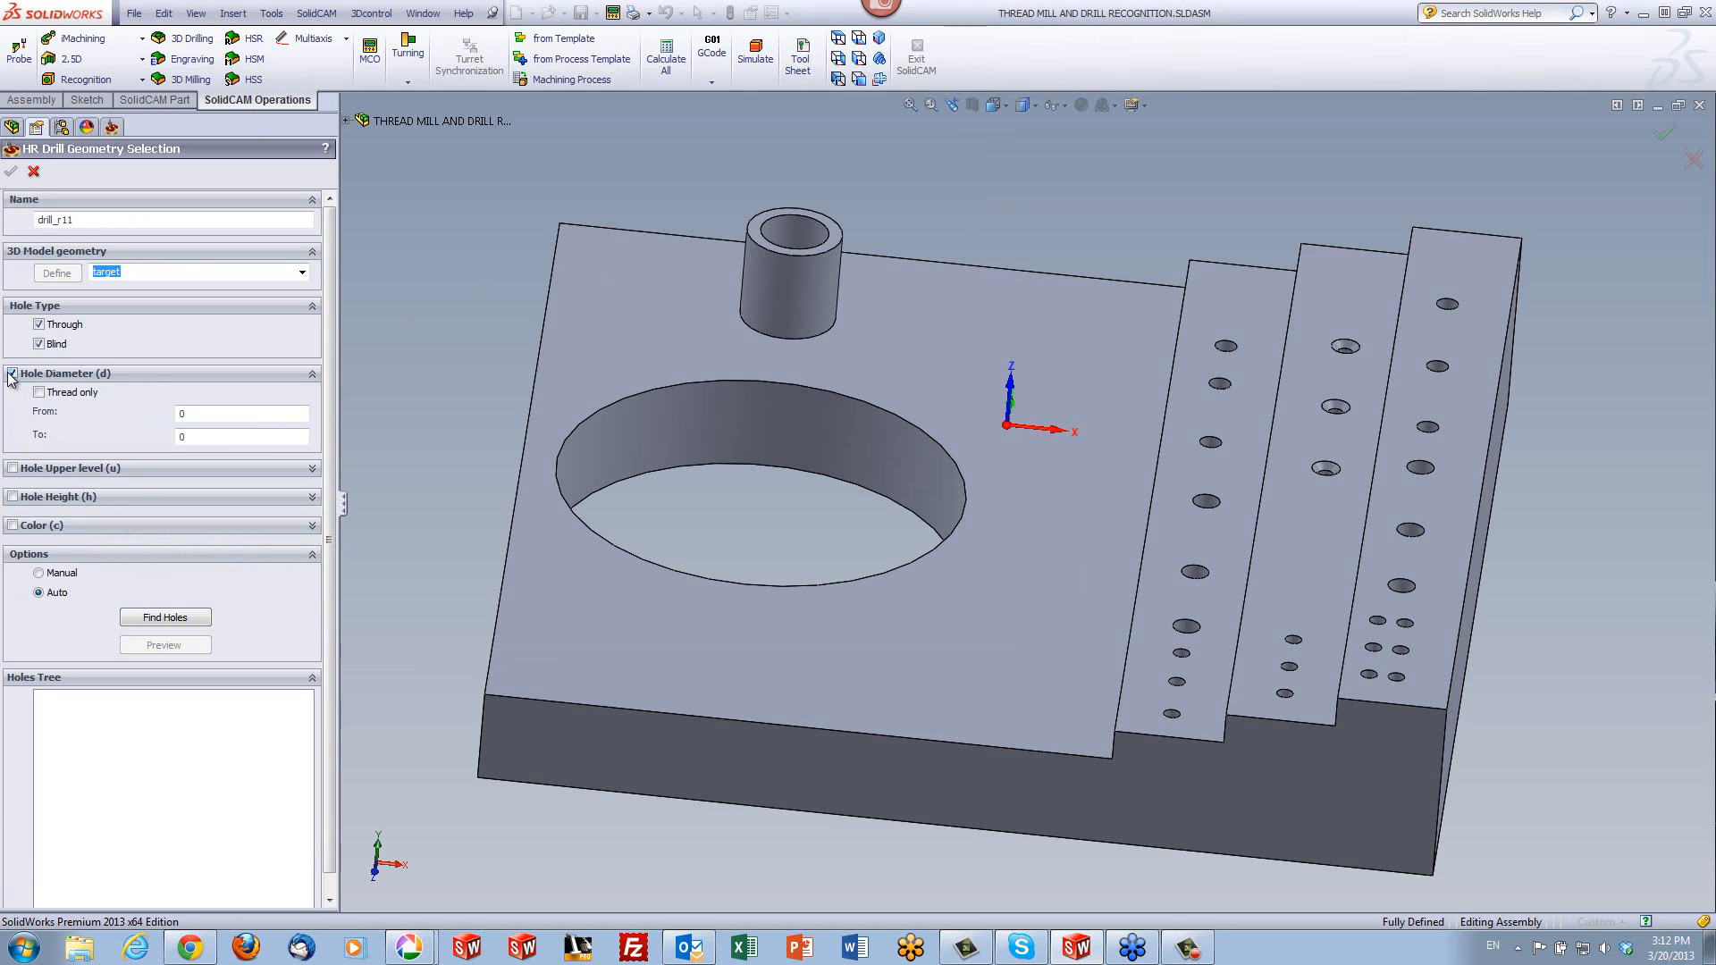
left_click(200, 415)
double_click(218, 409)
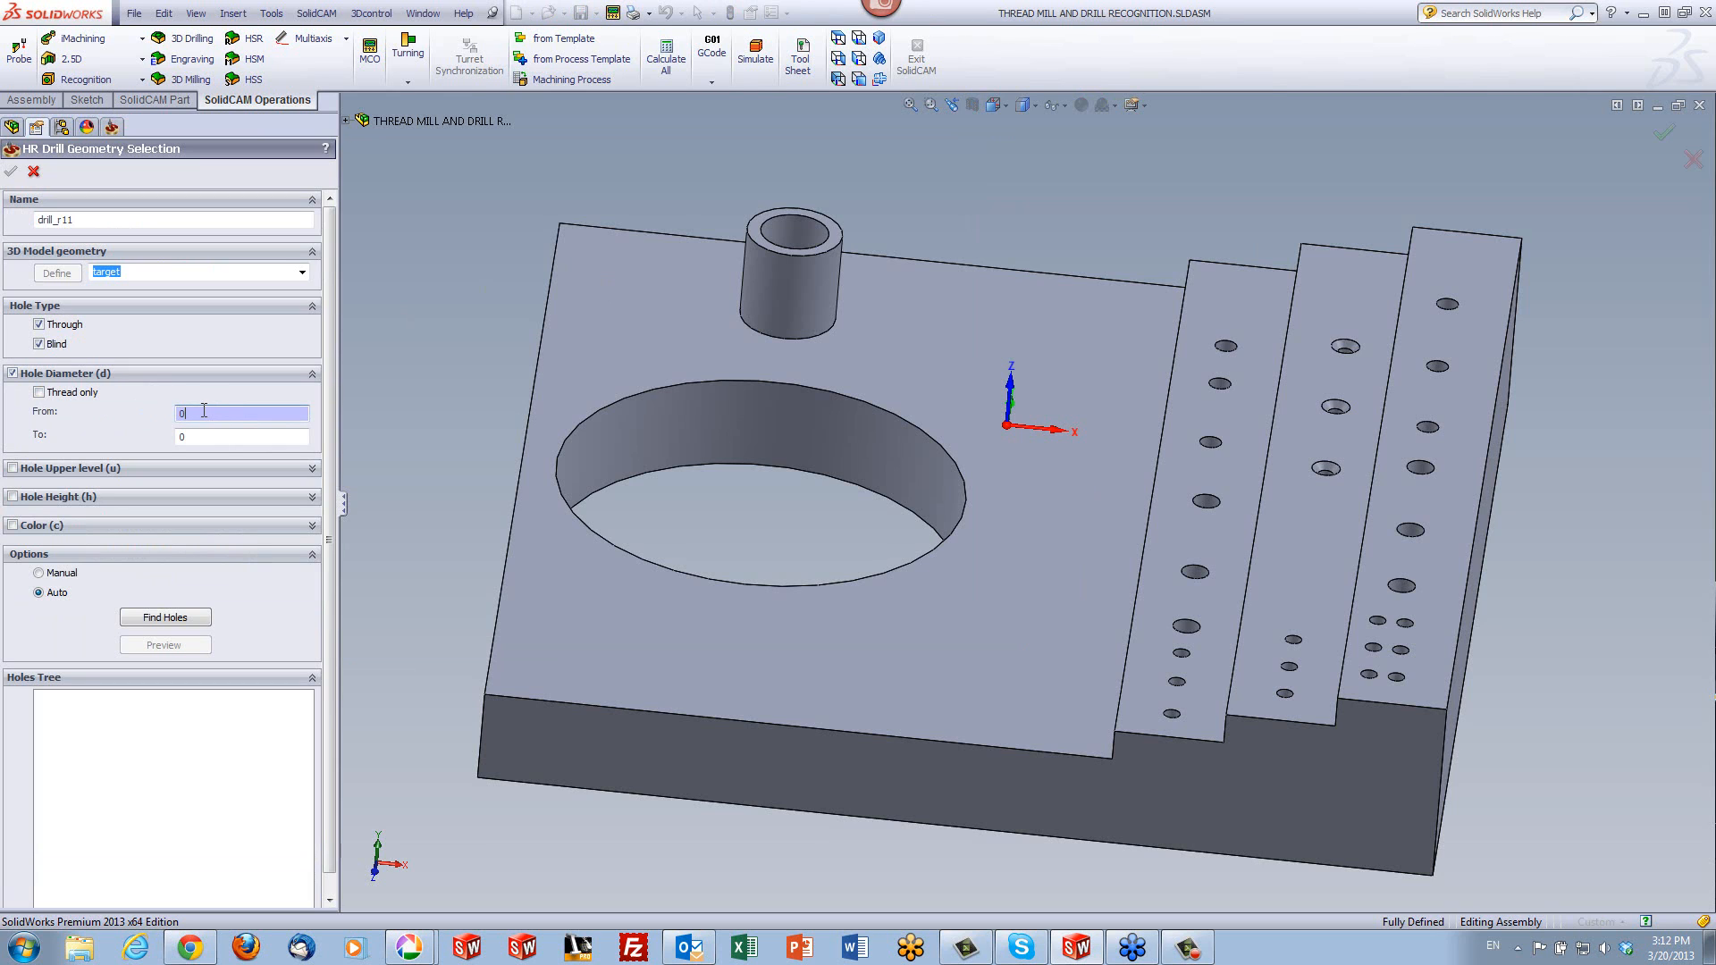
left_click(1377, 620)
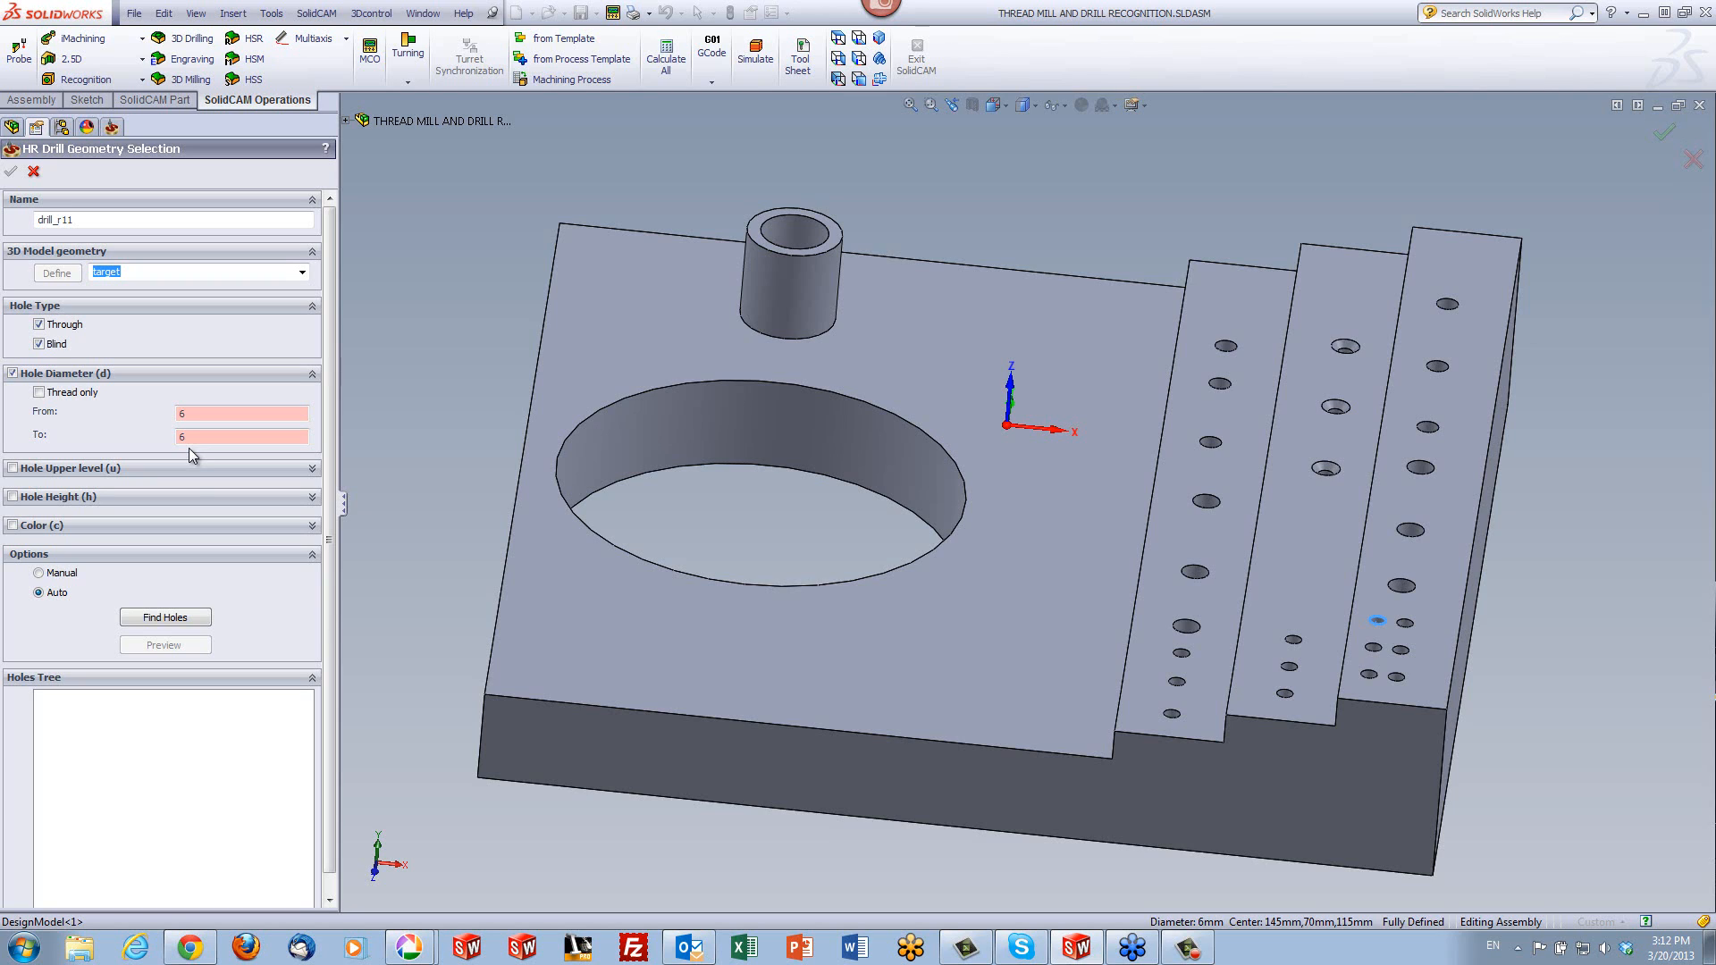
left_click(161, 623)
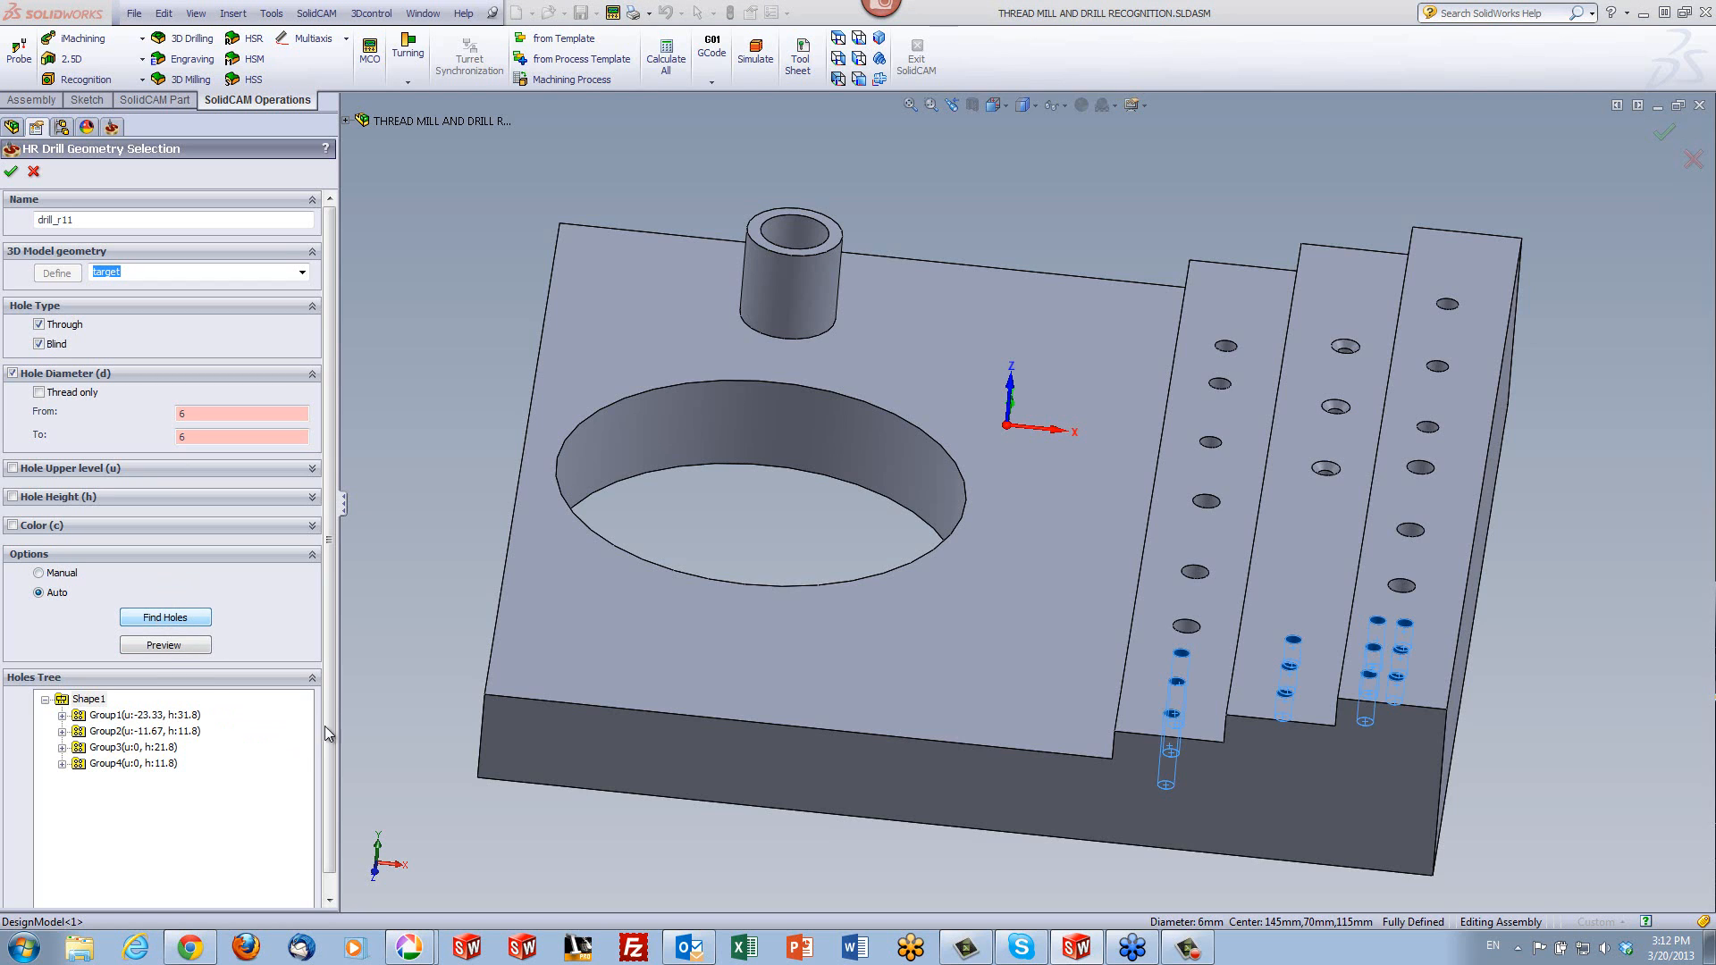
- Highlight hole groups 1 to 4 of Shape1 on the model in turn
left_click(143, 715)
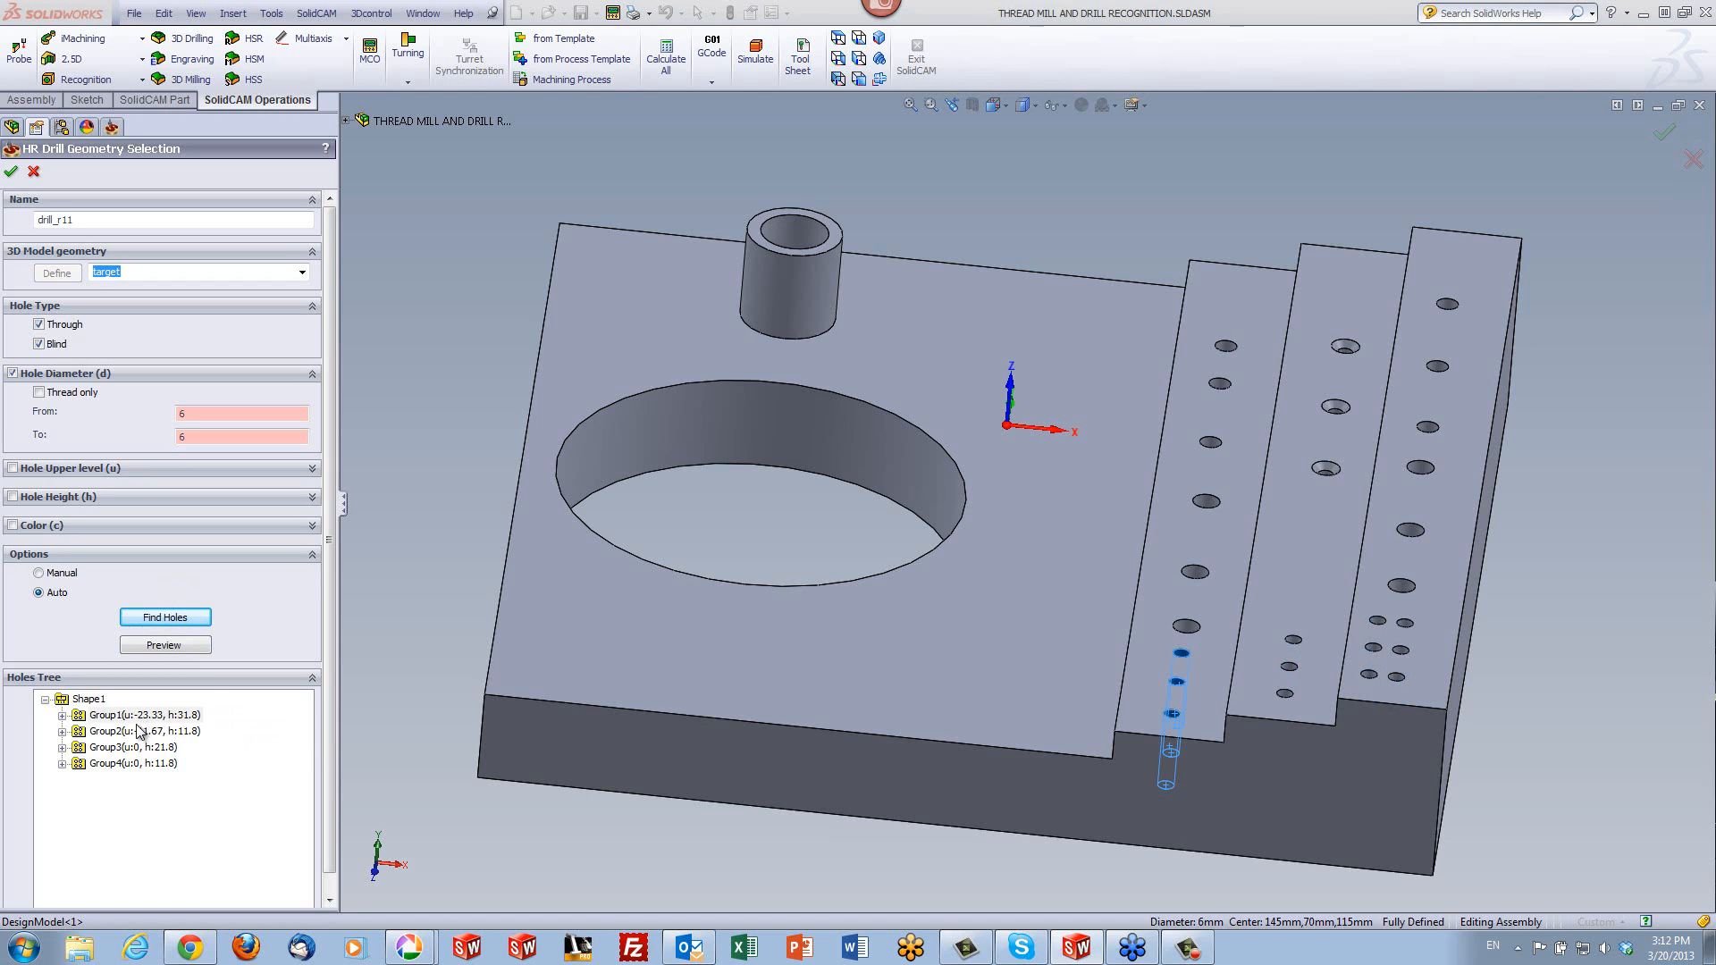
left_click(140, 731)
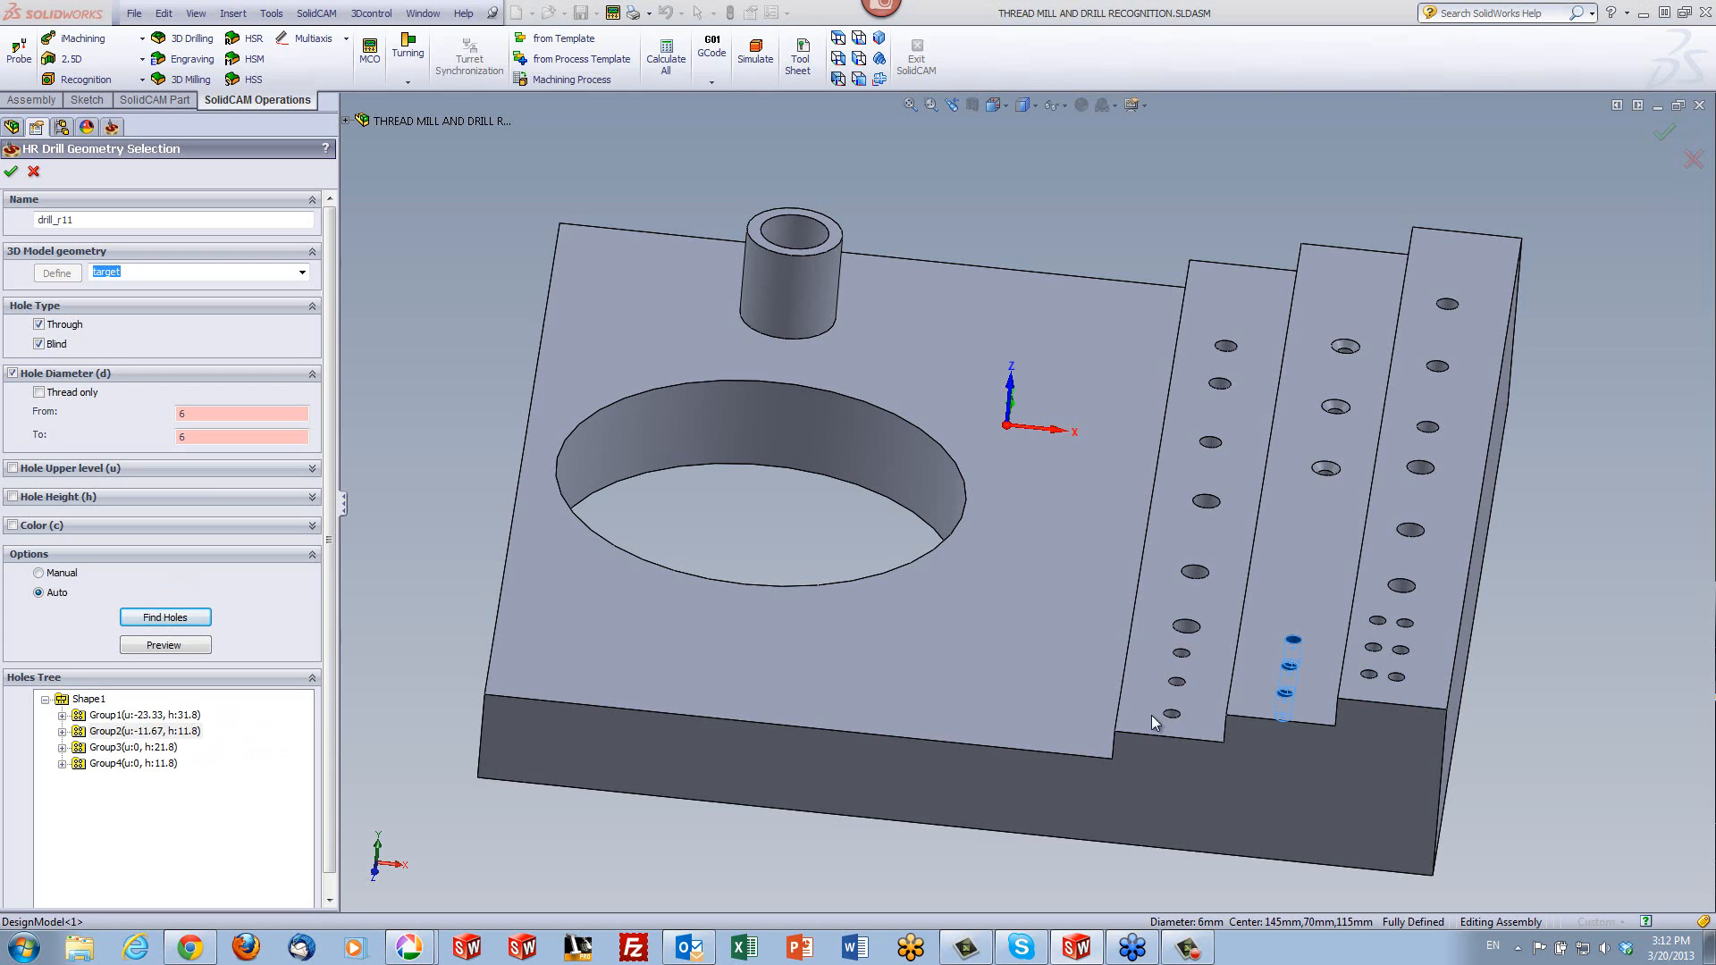
left_click(158, 750)
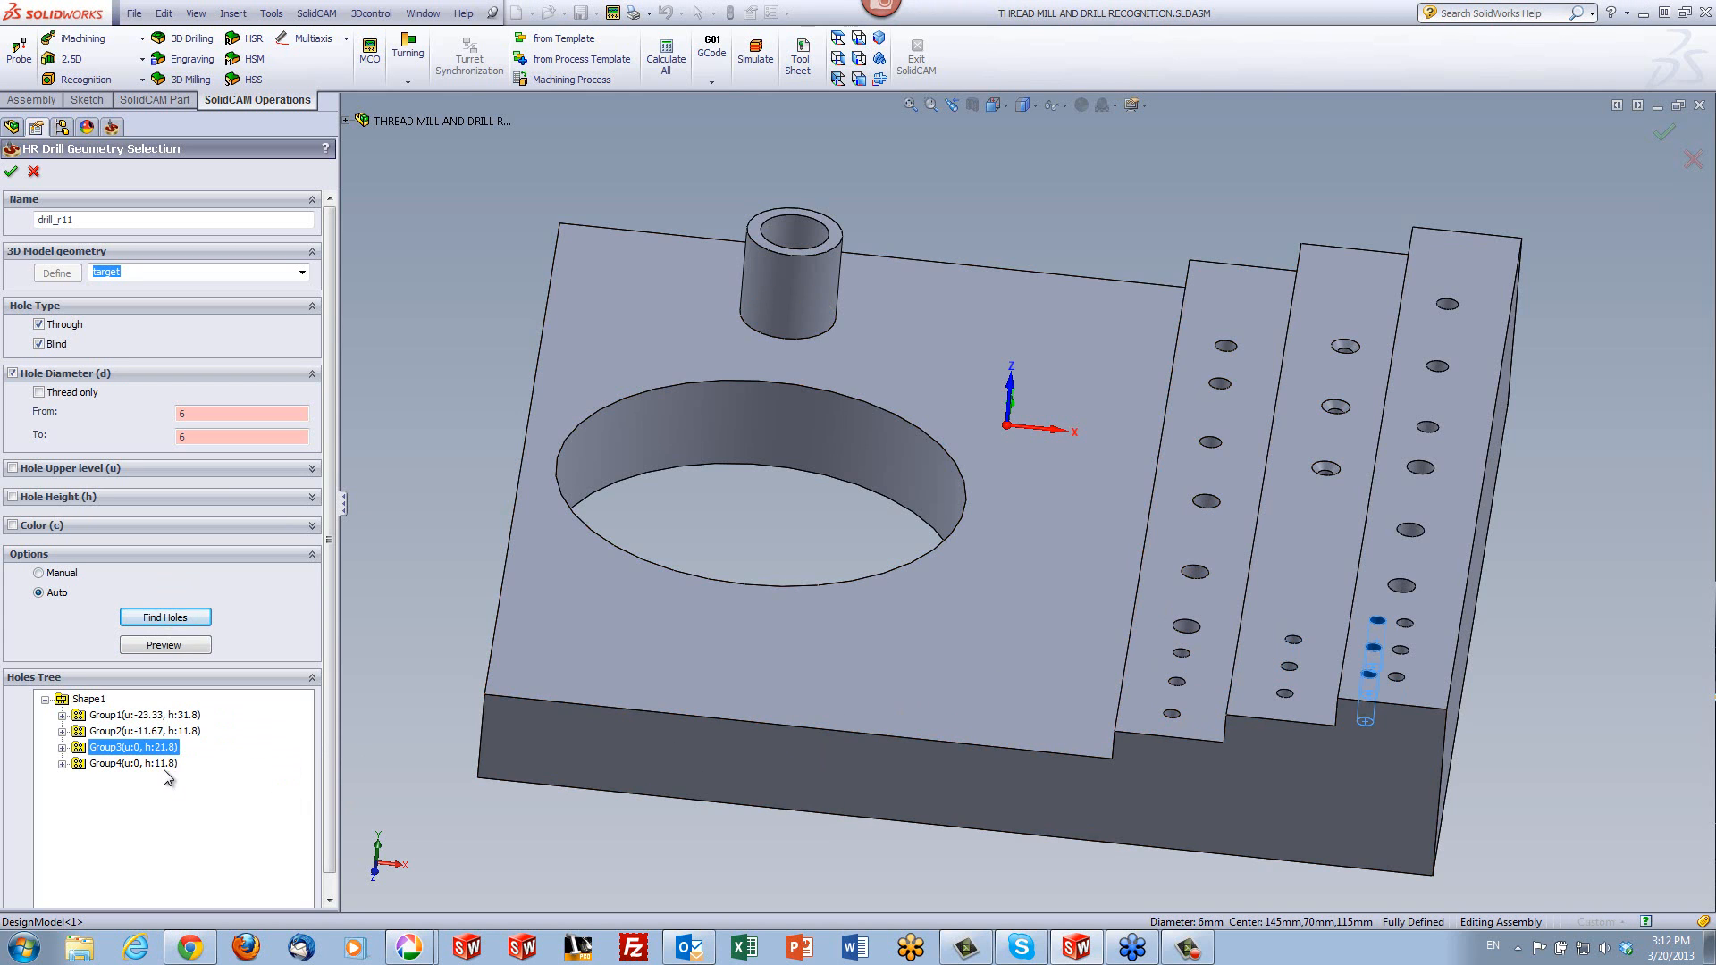
left_click(158, 765)
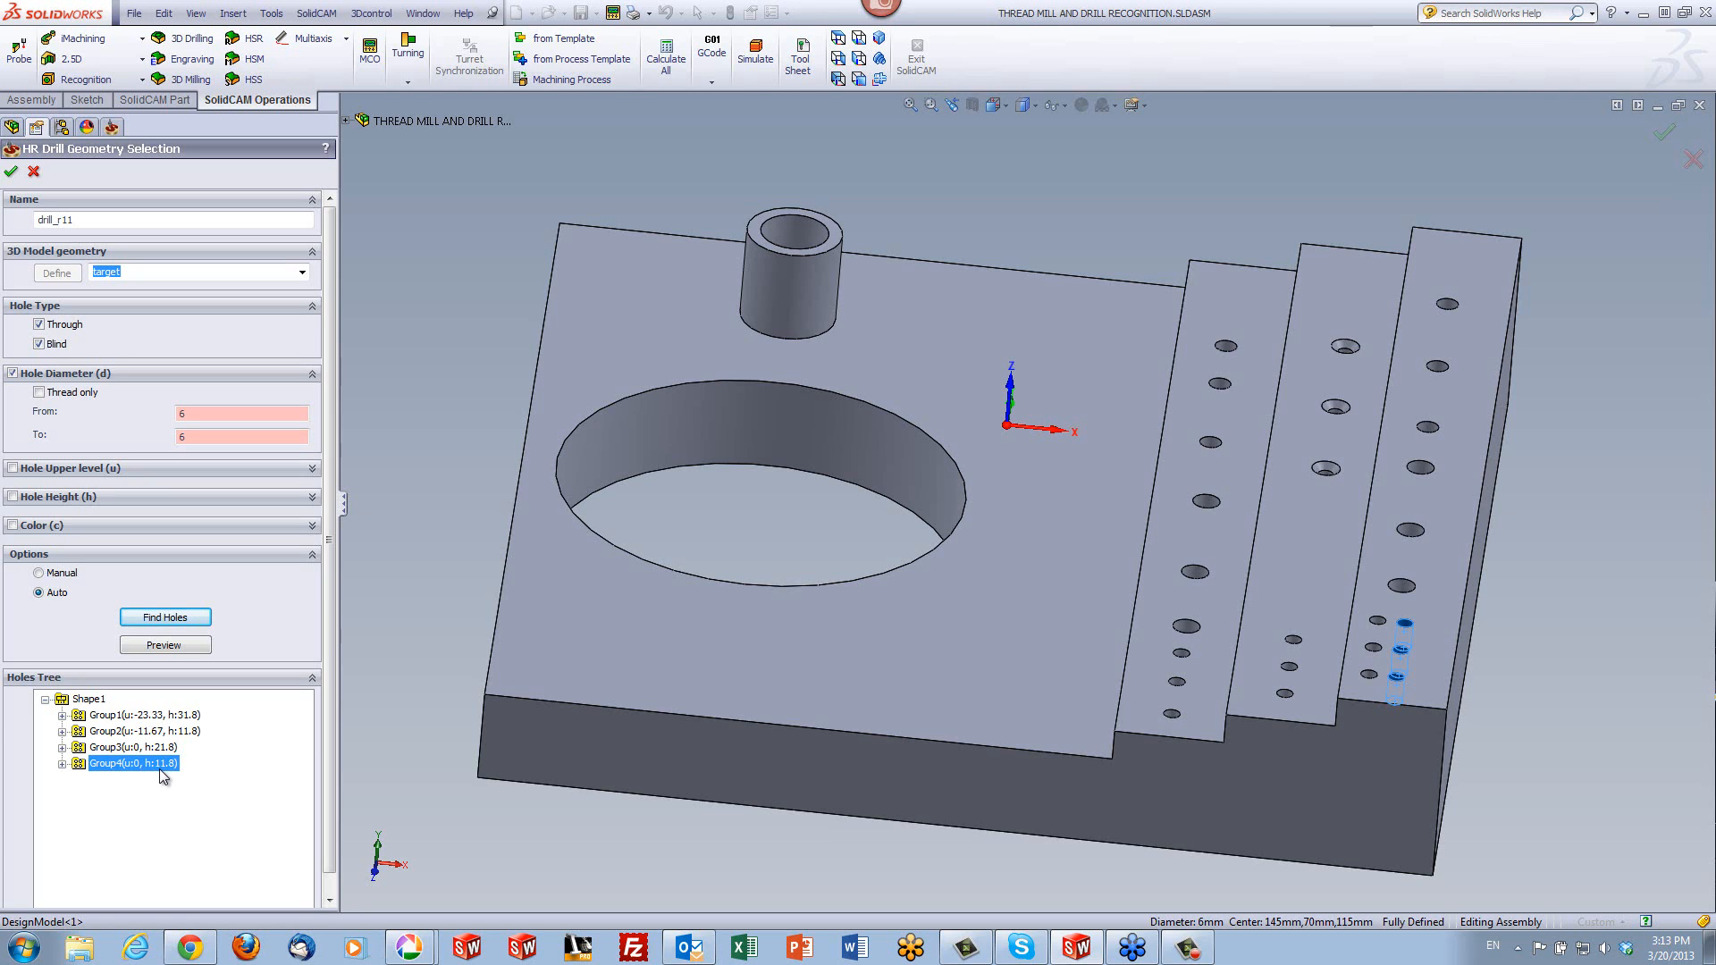
- Show the model in wireframe and examine the hole depths from a lower side view
left_click(1026, 105)
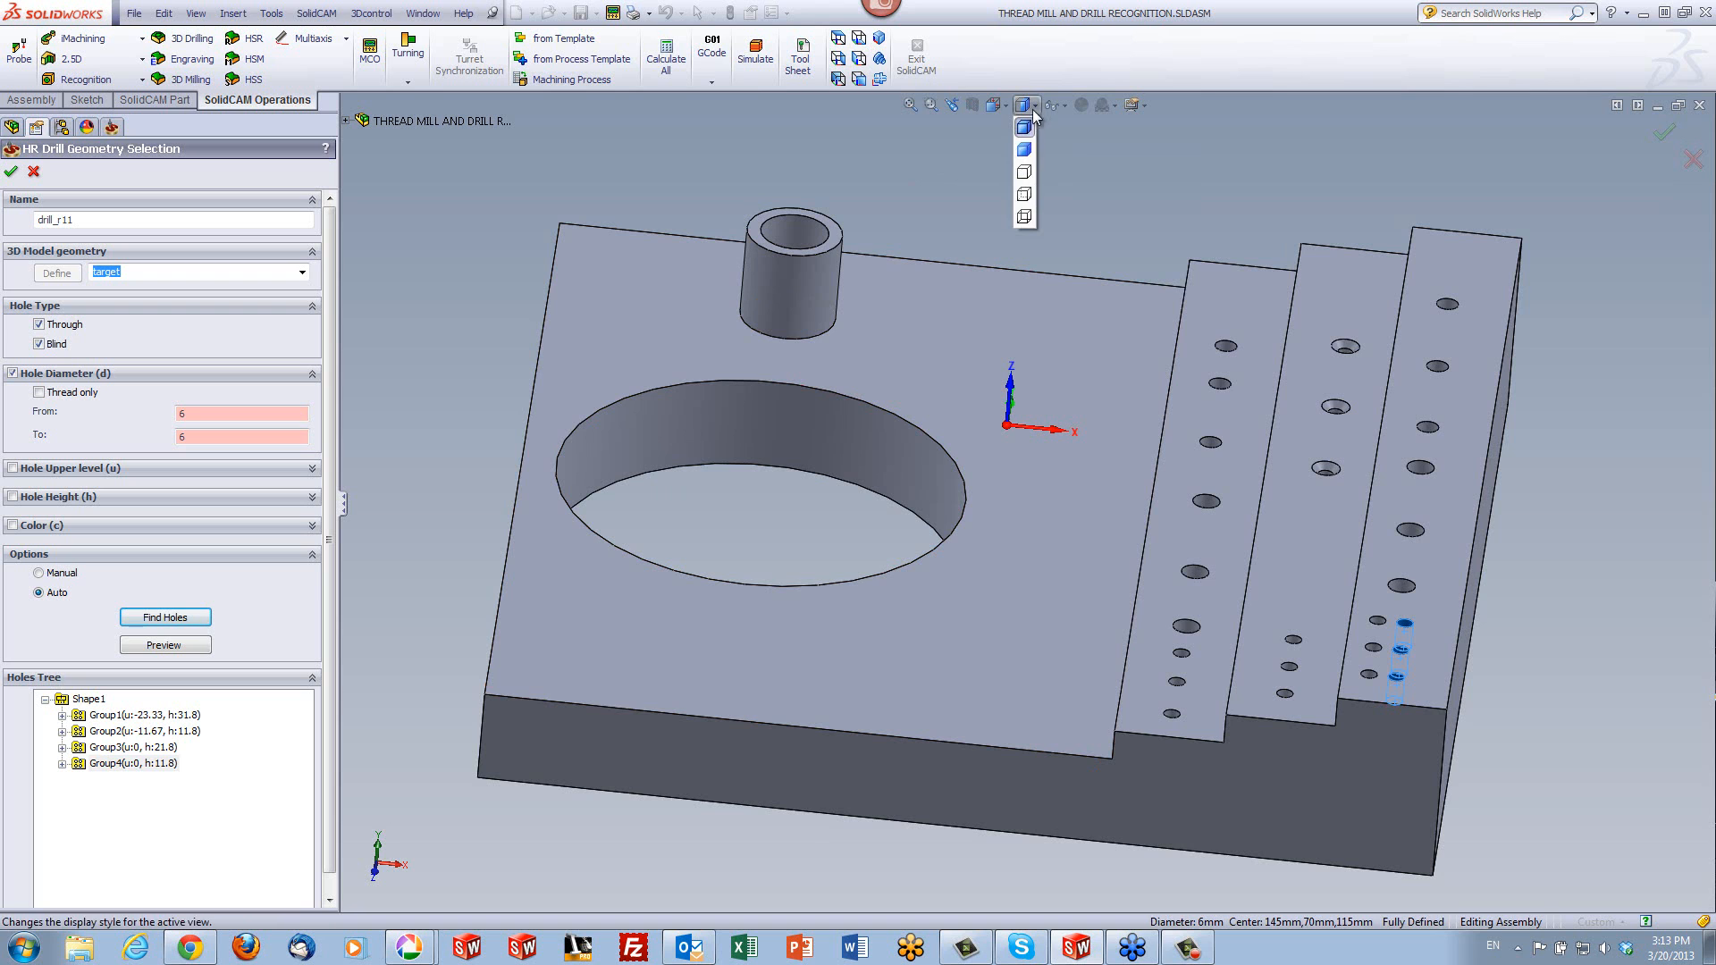
left_click(1027, 219)
middle_click_drag(1418, 766, 1448, 670)
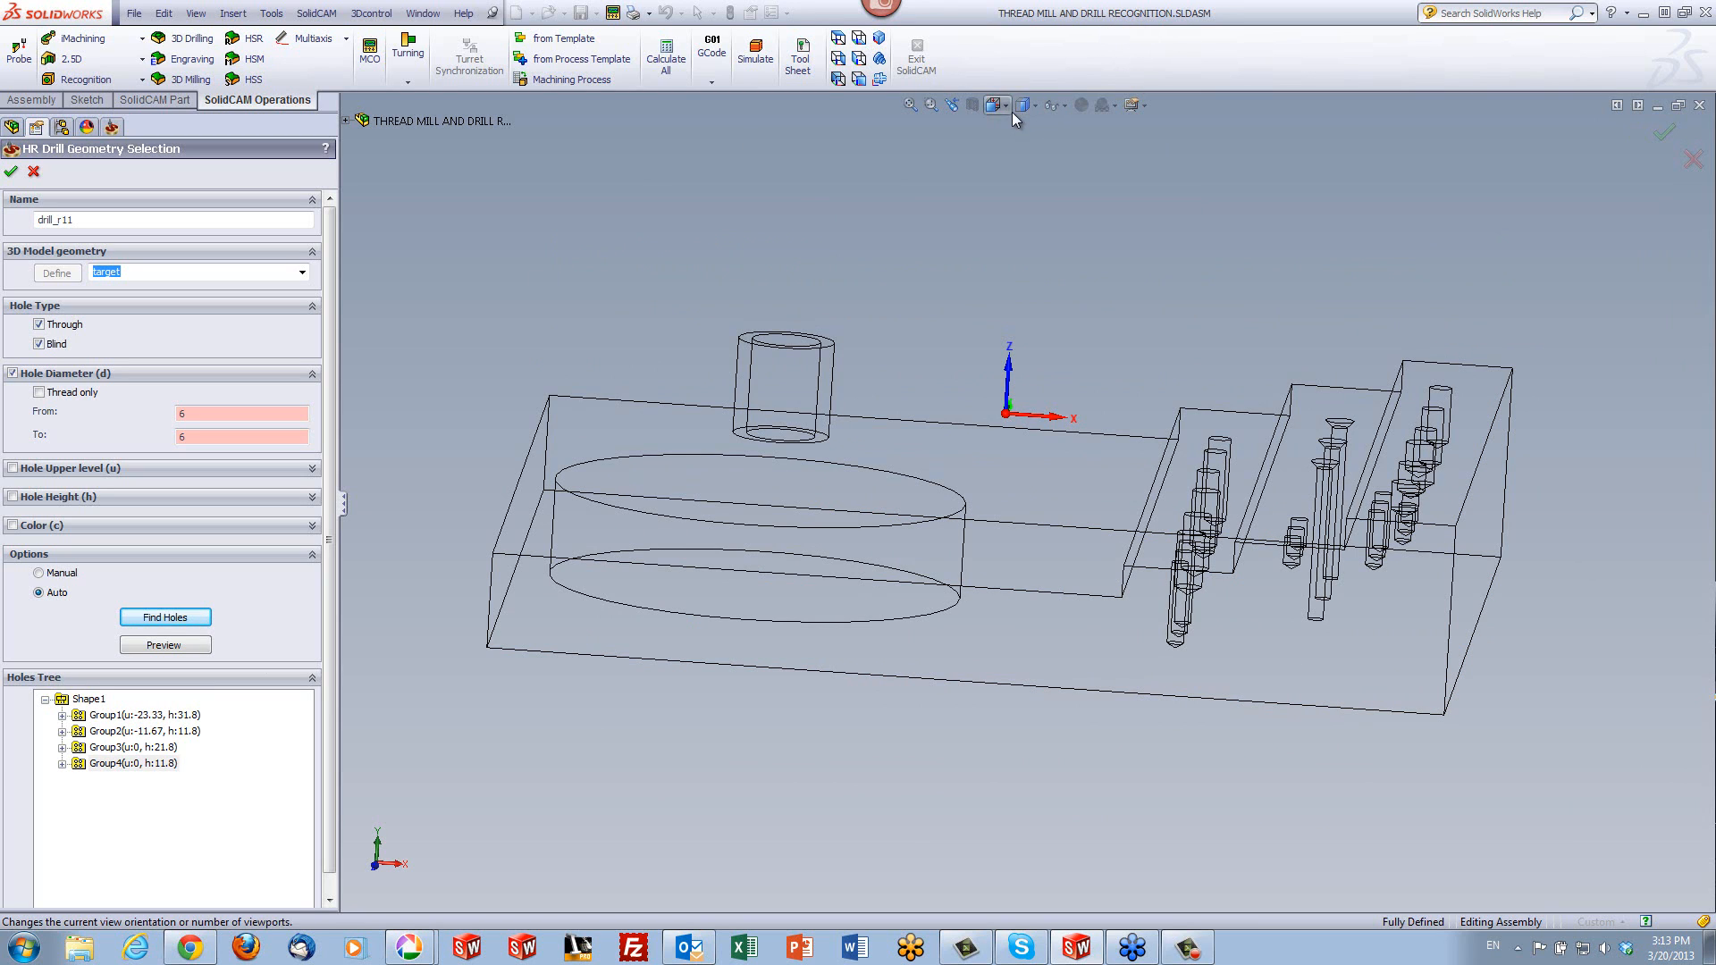
- Return the model to a shaded display and accept the 6 mm hole geometry
mouse_move(1012, 111)
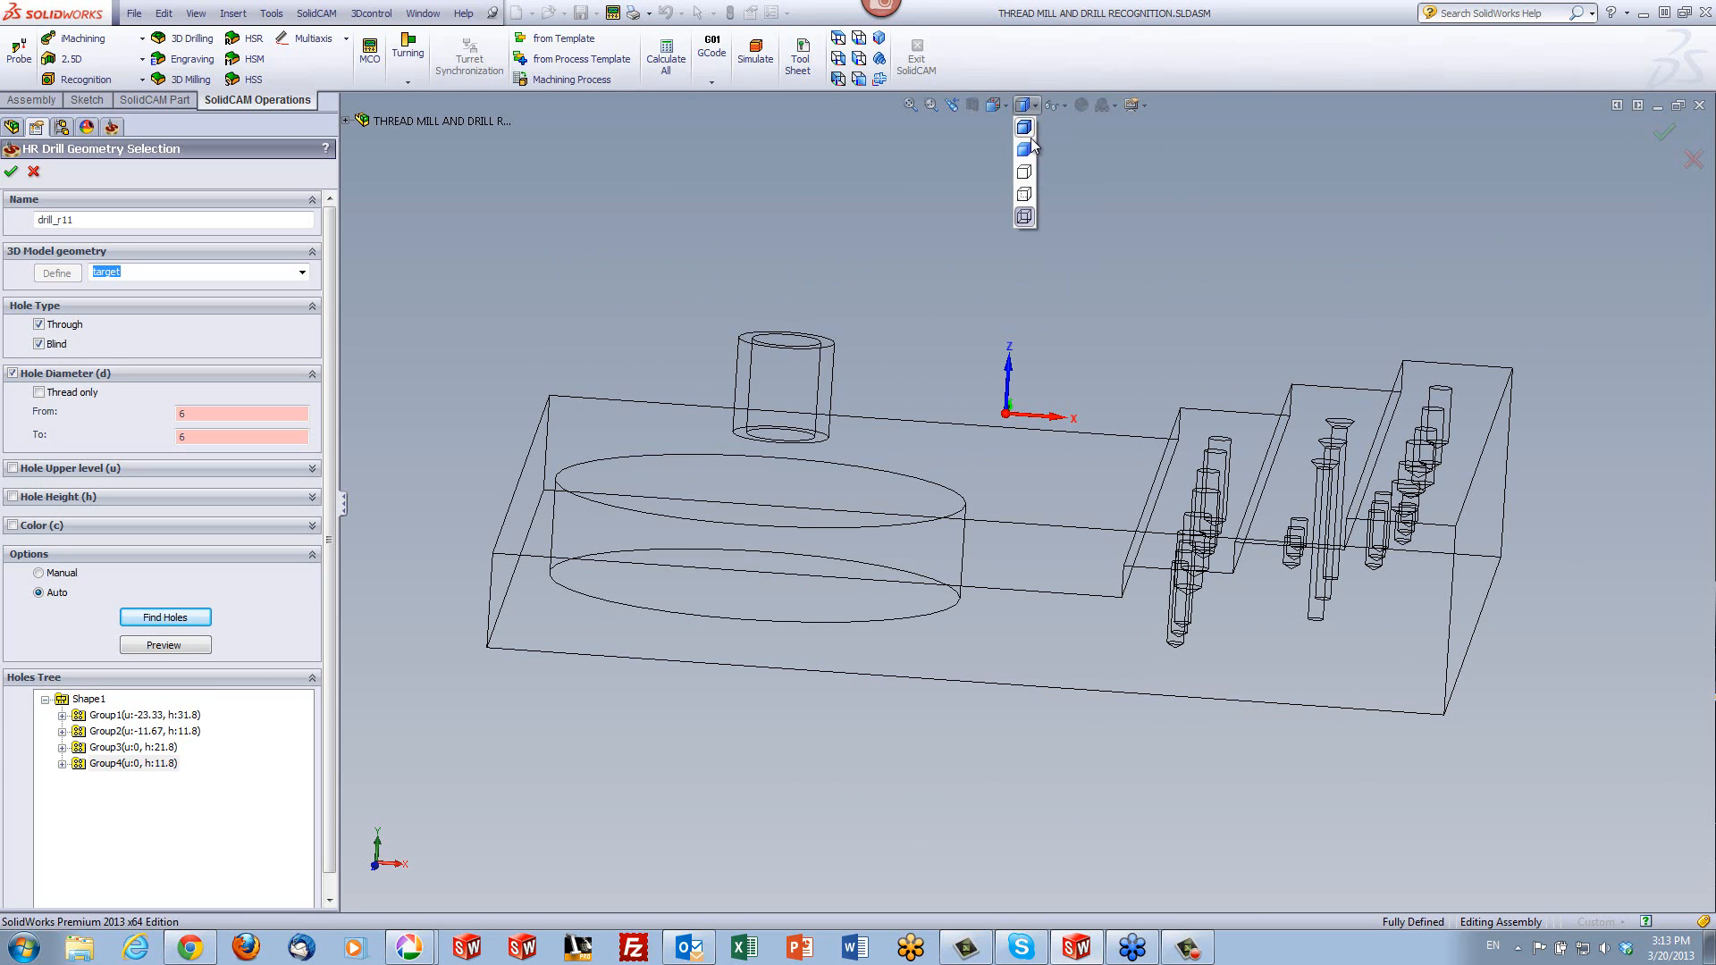
left_click(1030, 146)
middle_click_drag(1300, 340, 1264, 412)
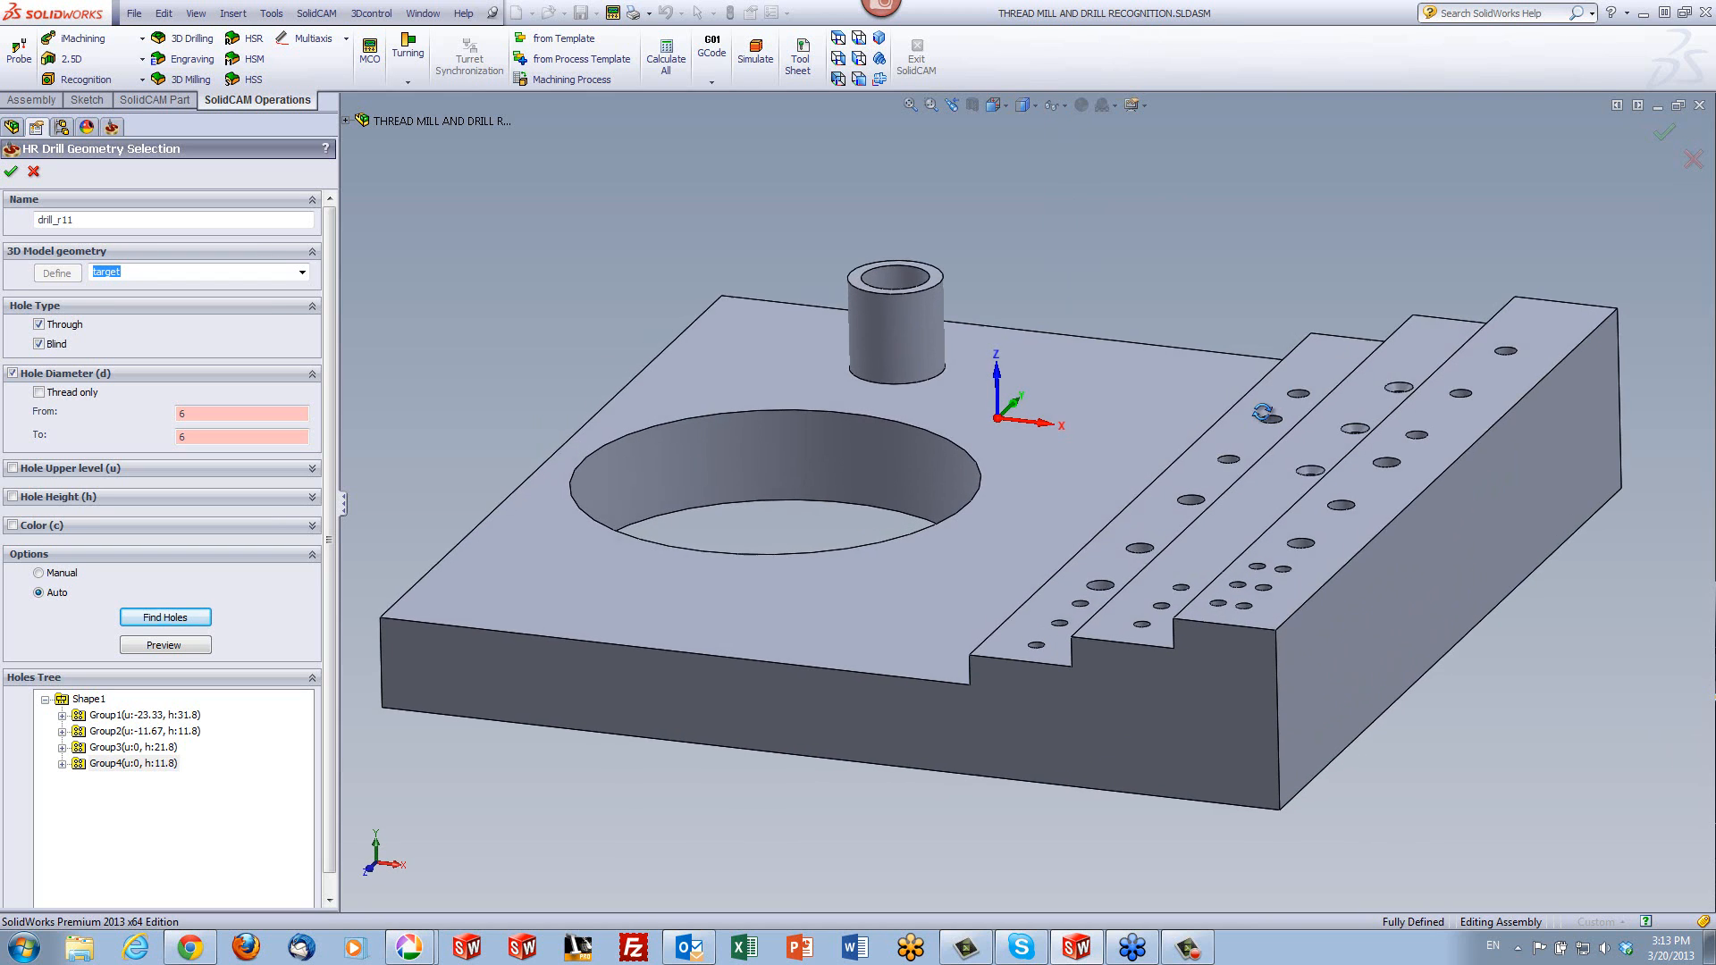
left_click(9, 175)
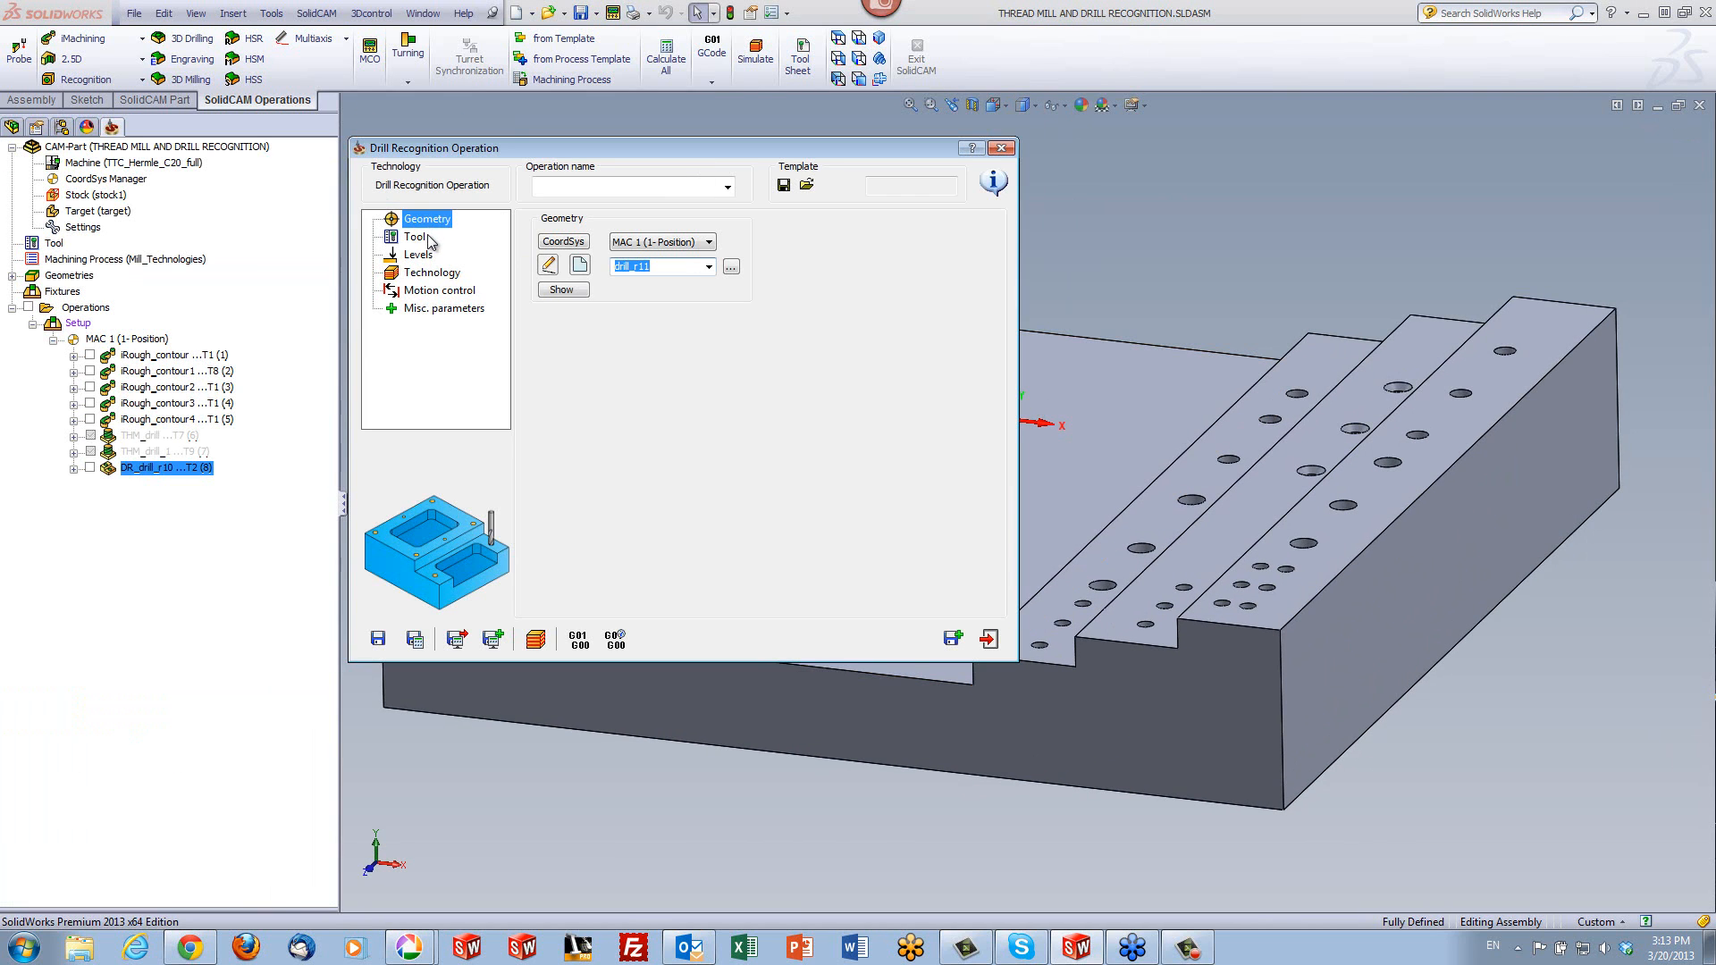
- Assign tool 3, the 6 mm drill, to the operation, and save and calculate it
left_click(428, 239)
left_click(688, 480)
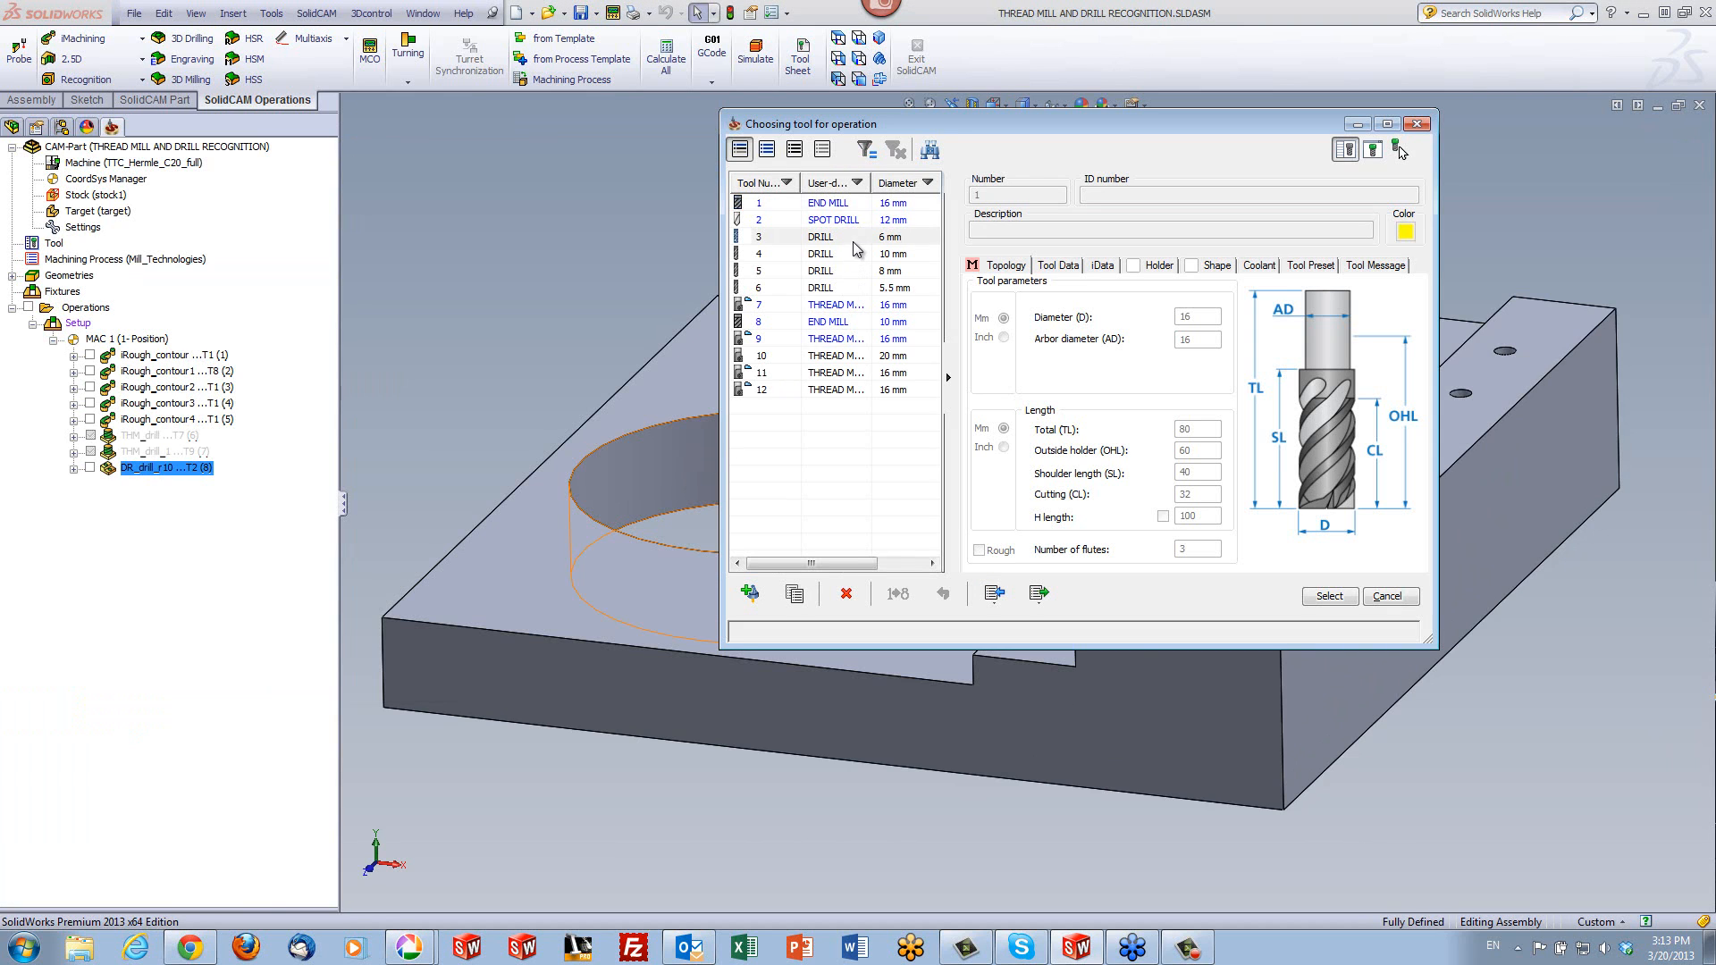
left_click(852, 239)
left_click(1335, 597)
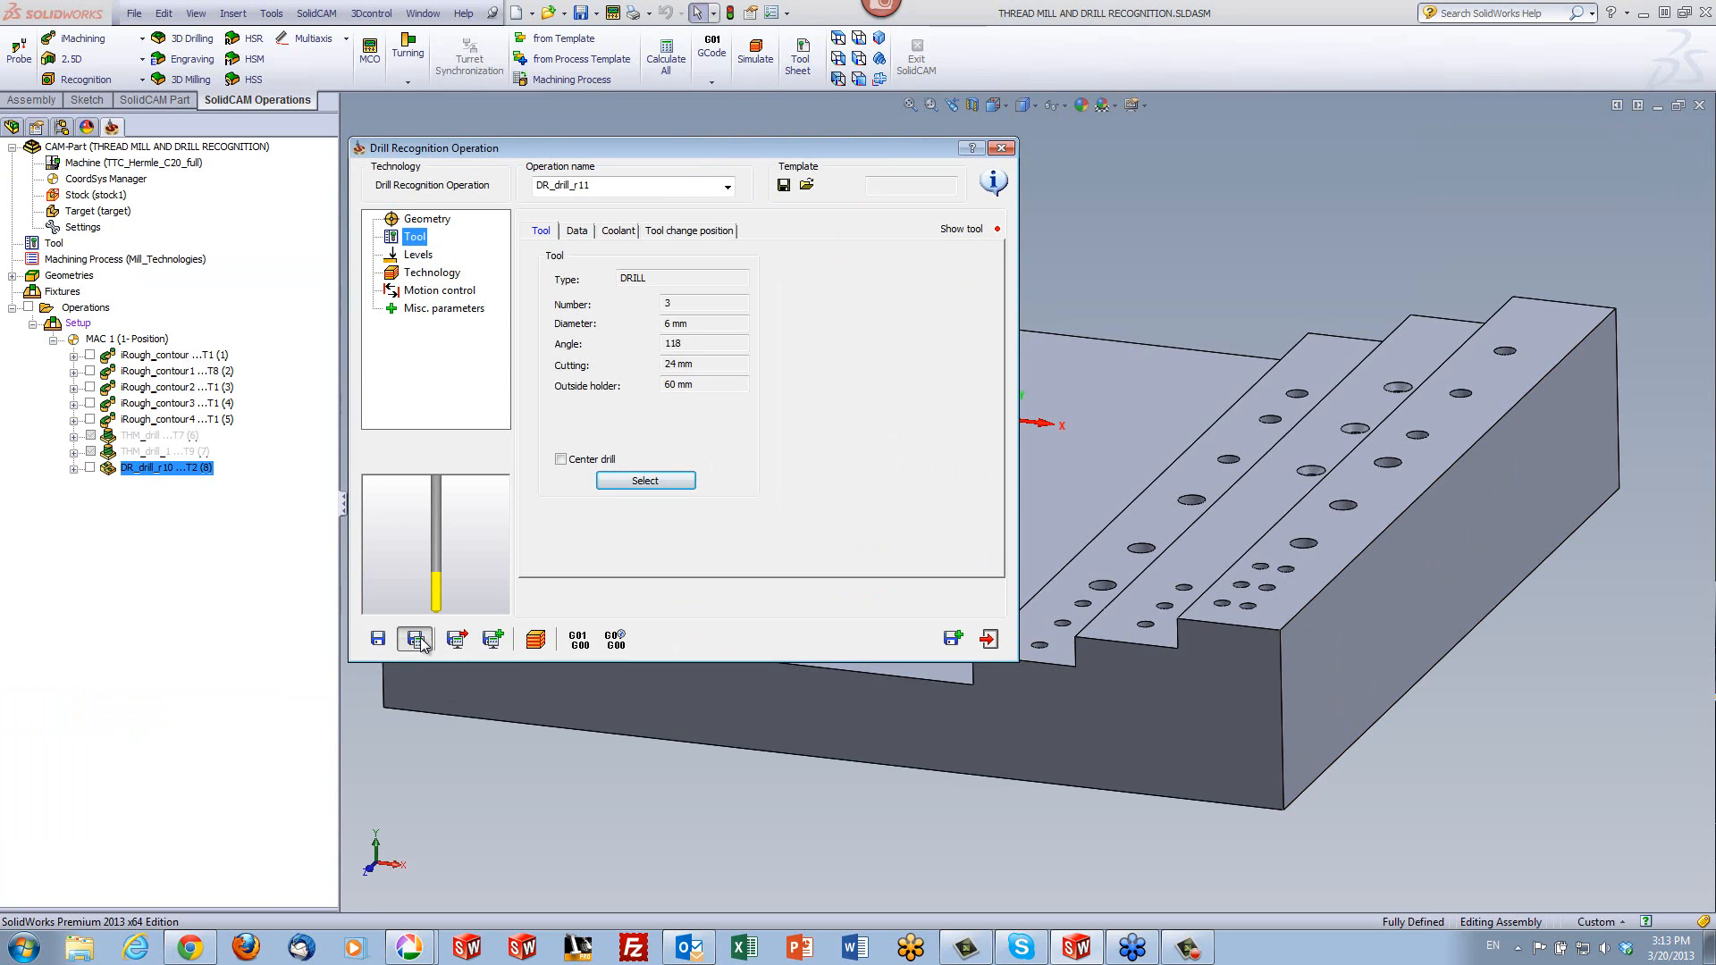
left_click(416, 638)
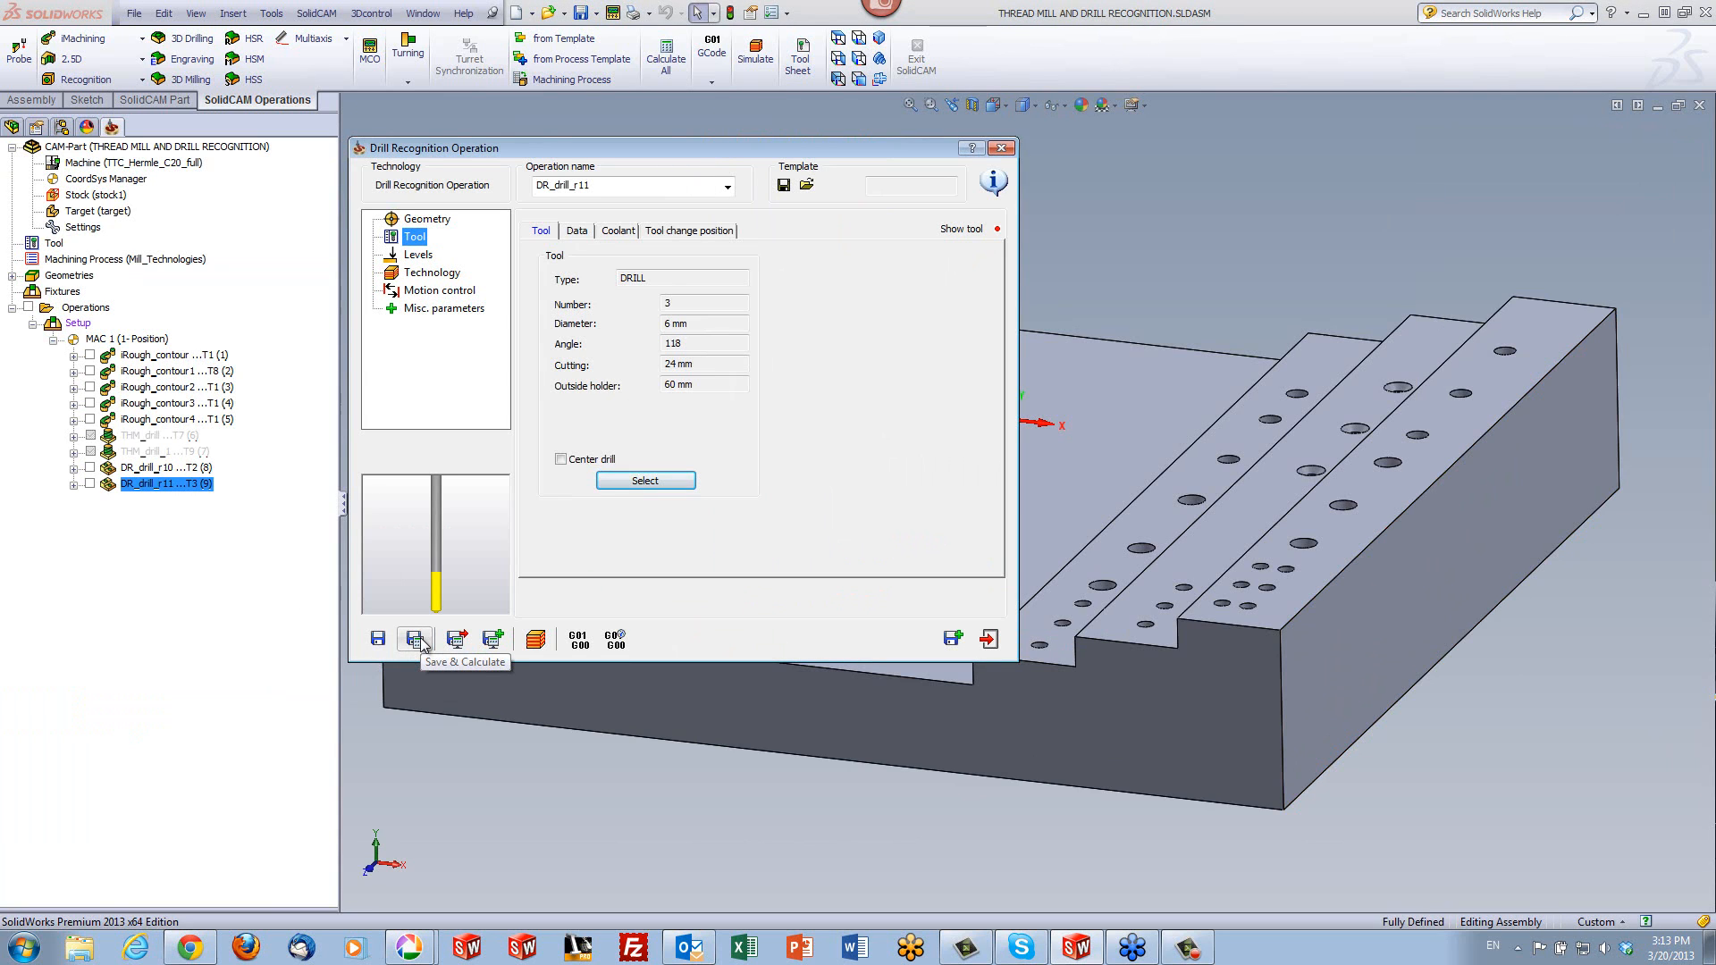
- Simulate the 6 mm drilling in SolidVerify, examine the holes on the steps up close, and close the simulation
left_click(534, 640)
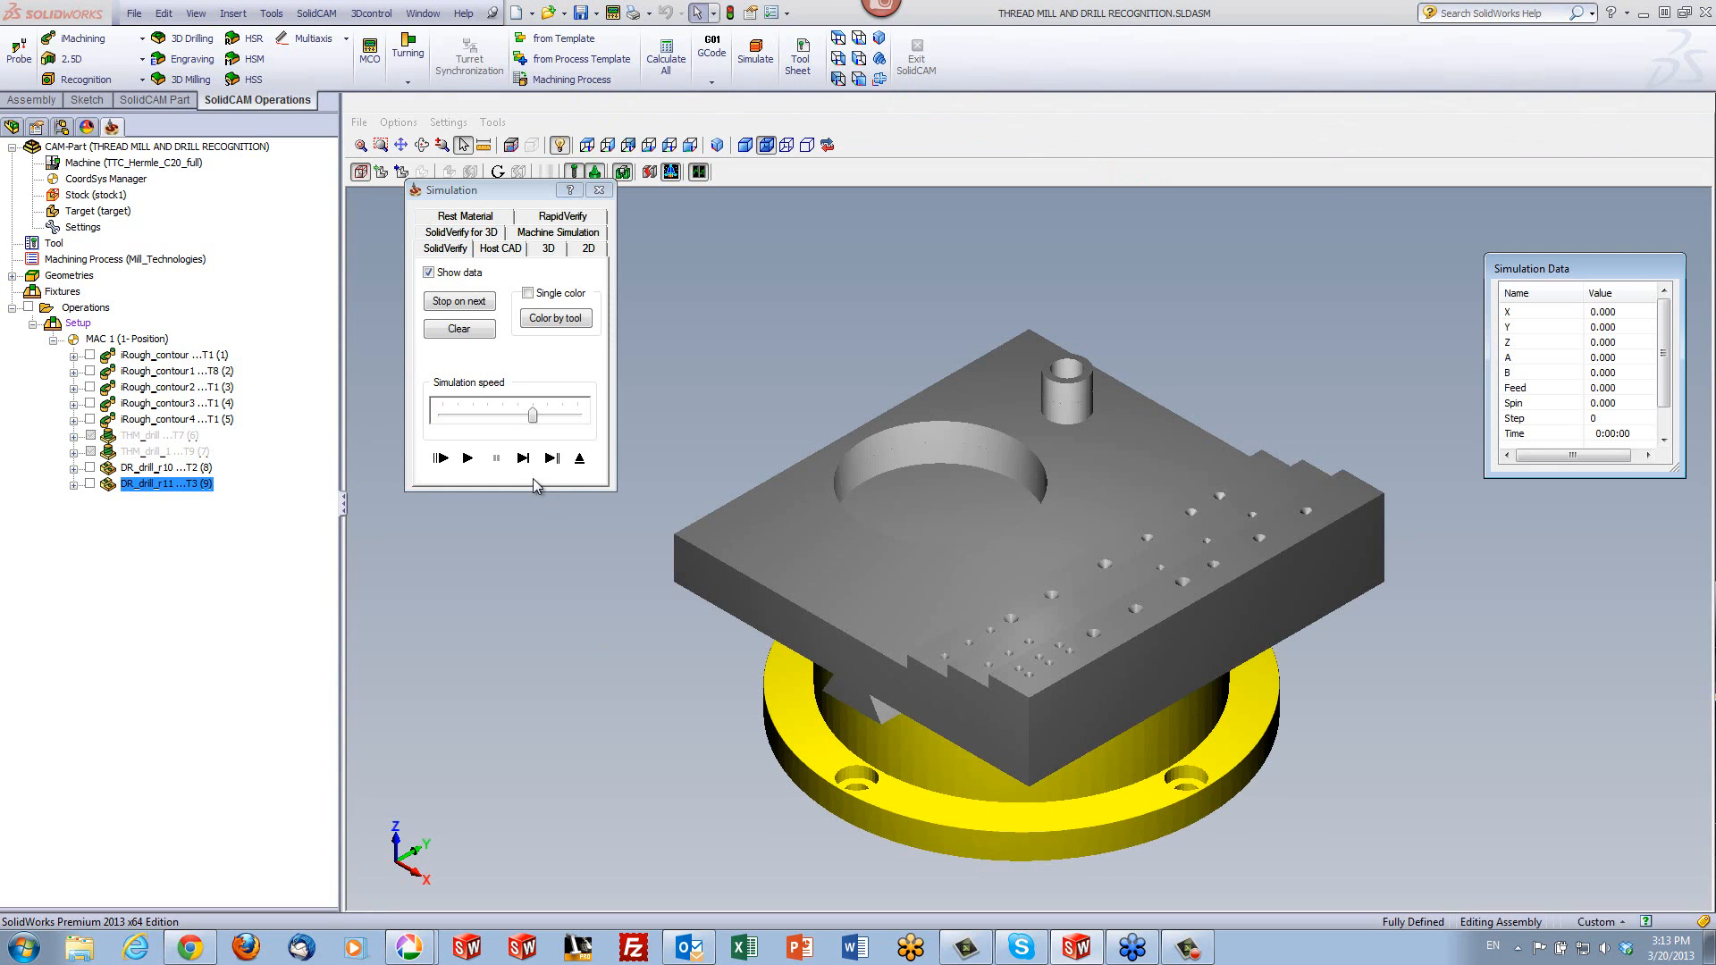
left_click(468, 457)
middle_click_drag(692, 733, 778, 740)
scroll(1049, 741, "up", 7)
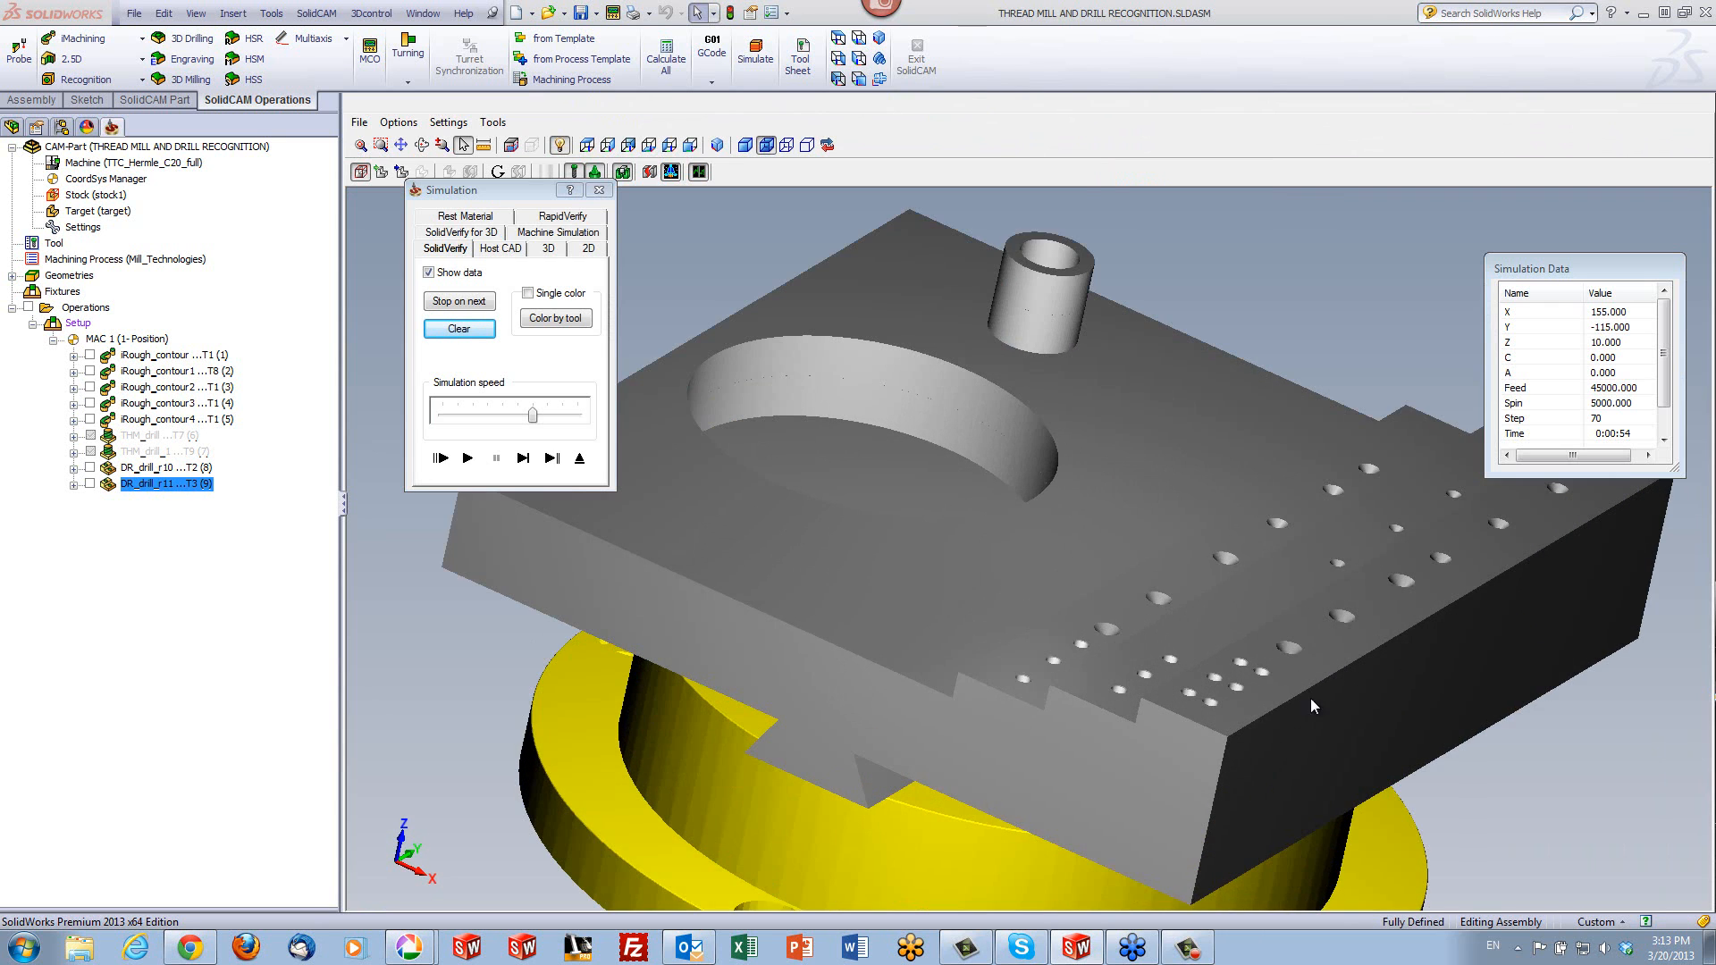
middle_click_drag(1247, 688, 1253, 684)
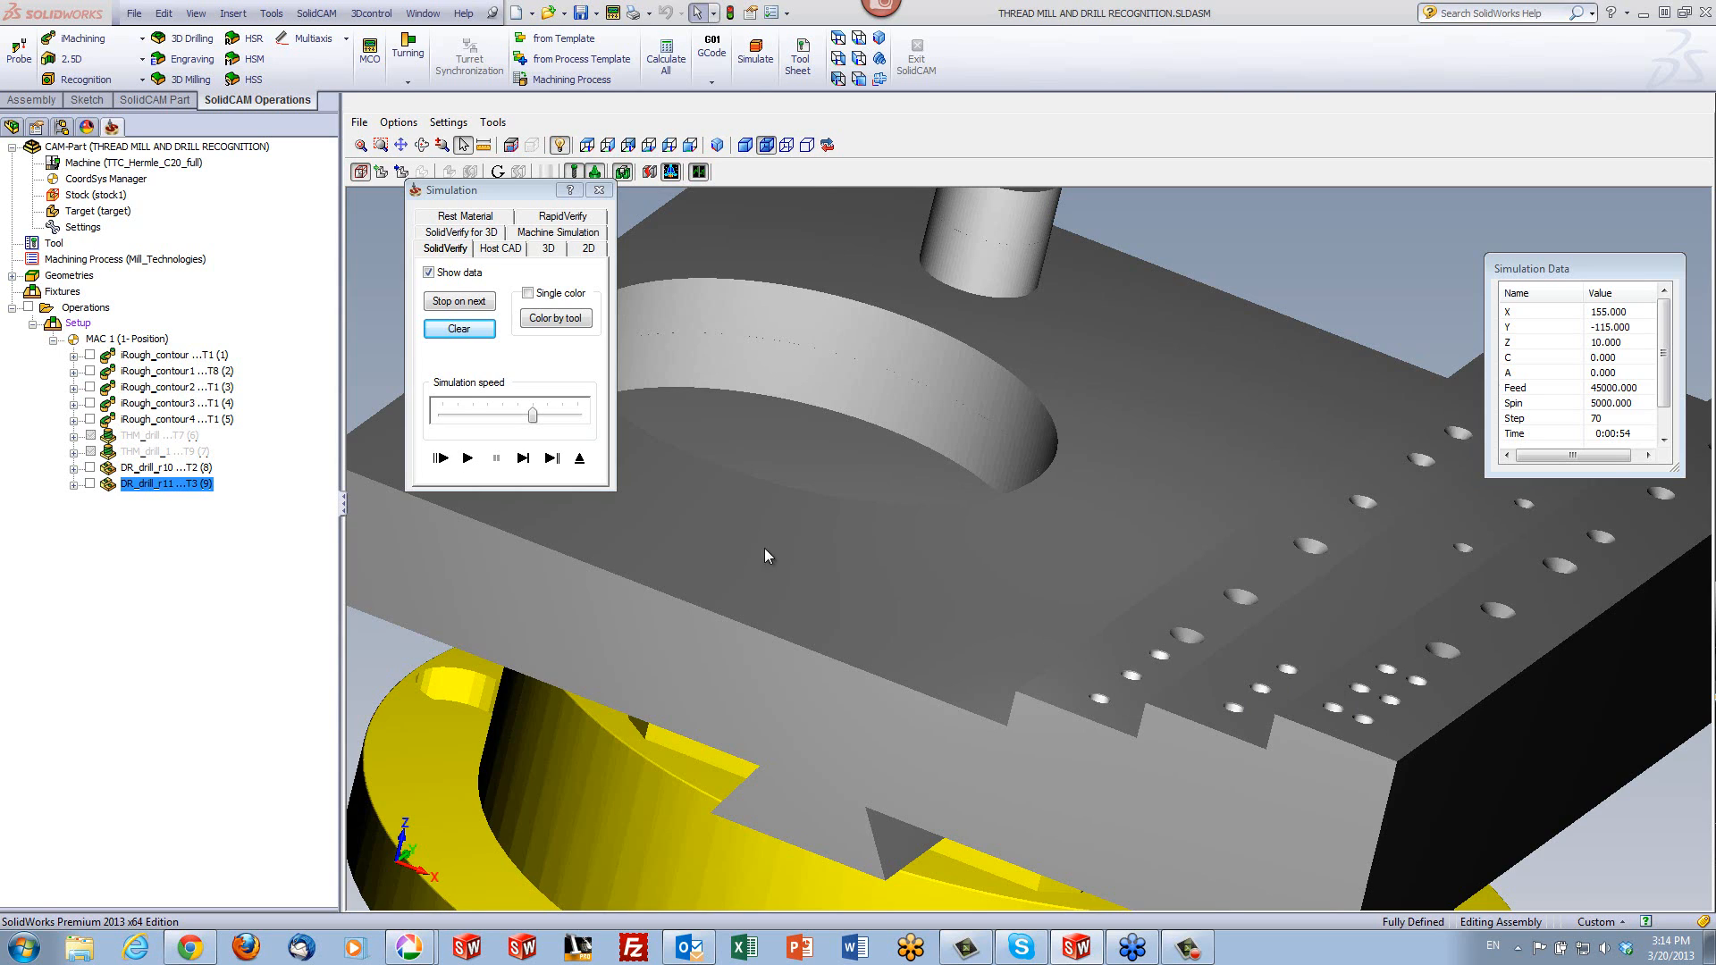
left_click(578, 458)
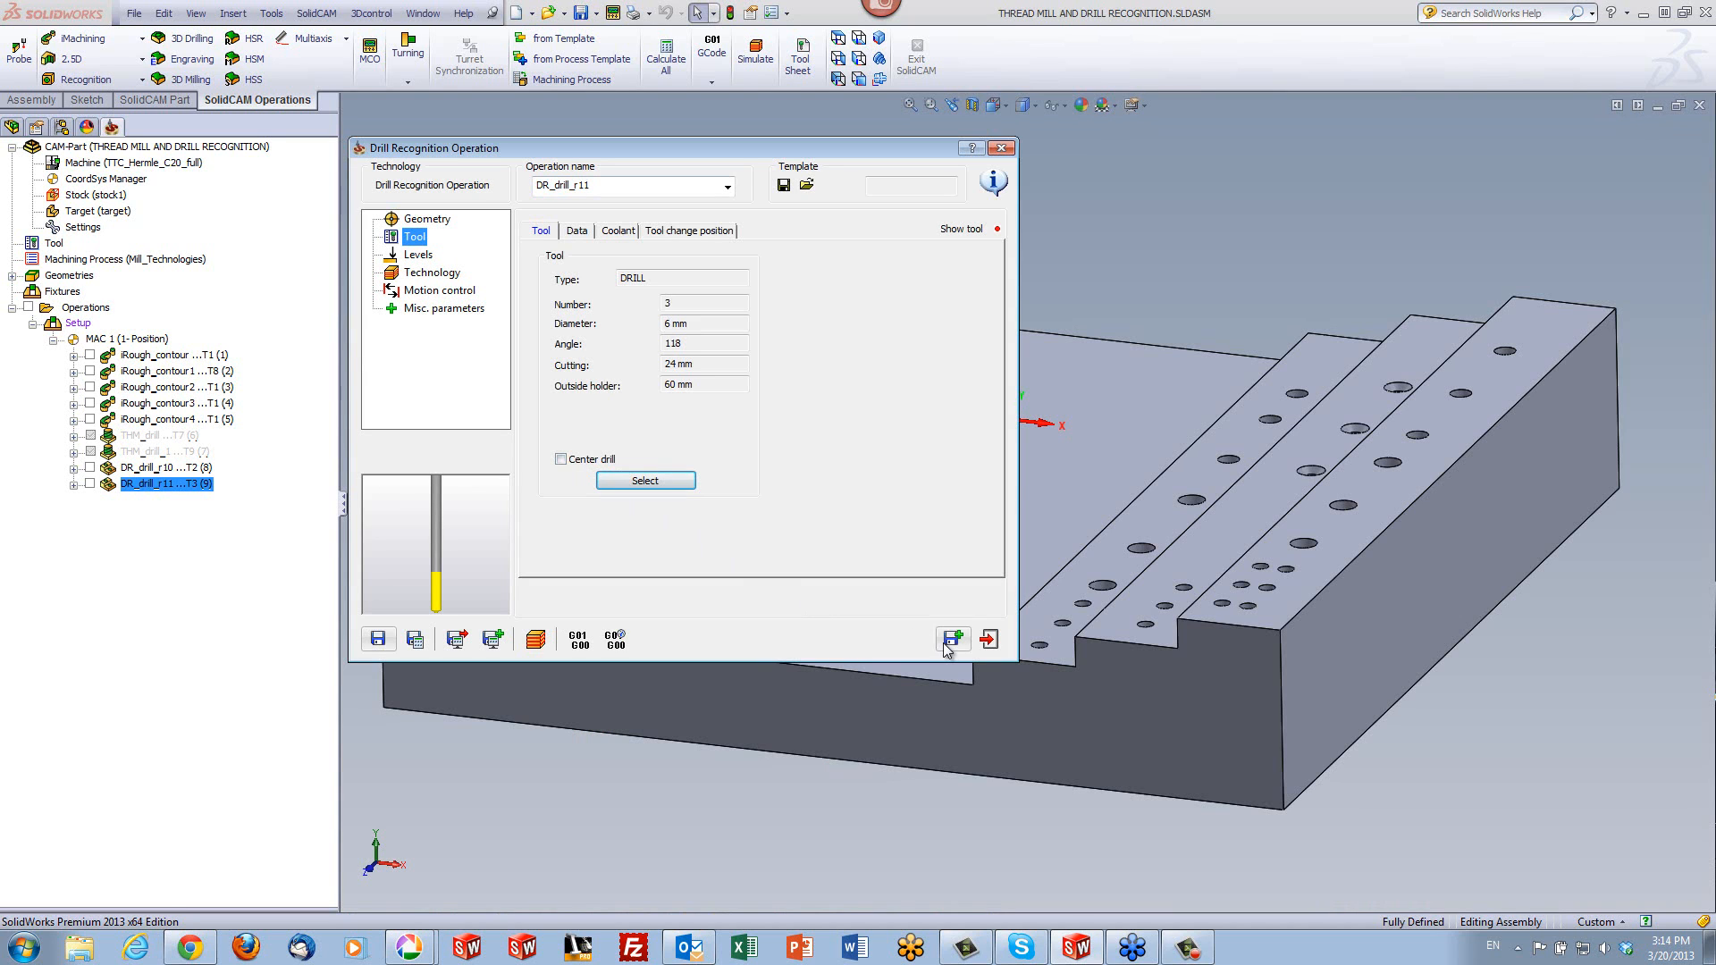
- Copy the operation and define new geometry from target holes of 10 to 10 mm diameter, picking the limits from a hole on the highest step
left_click(945, 640)
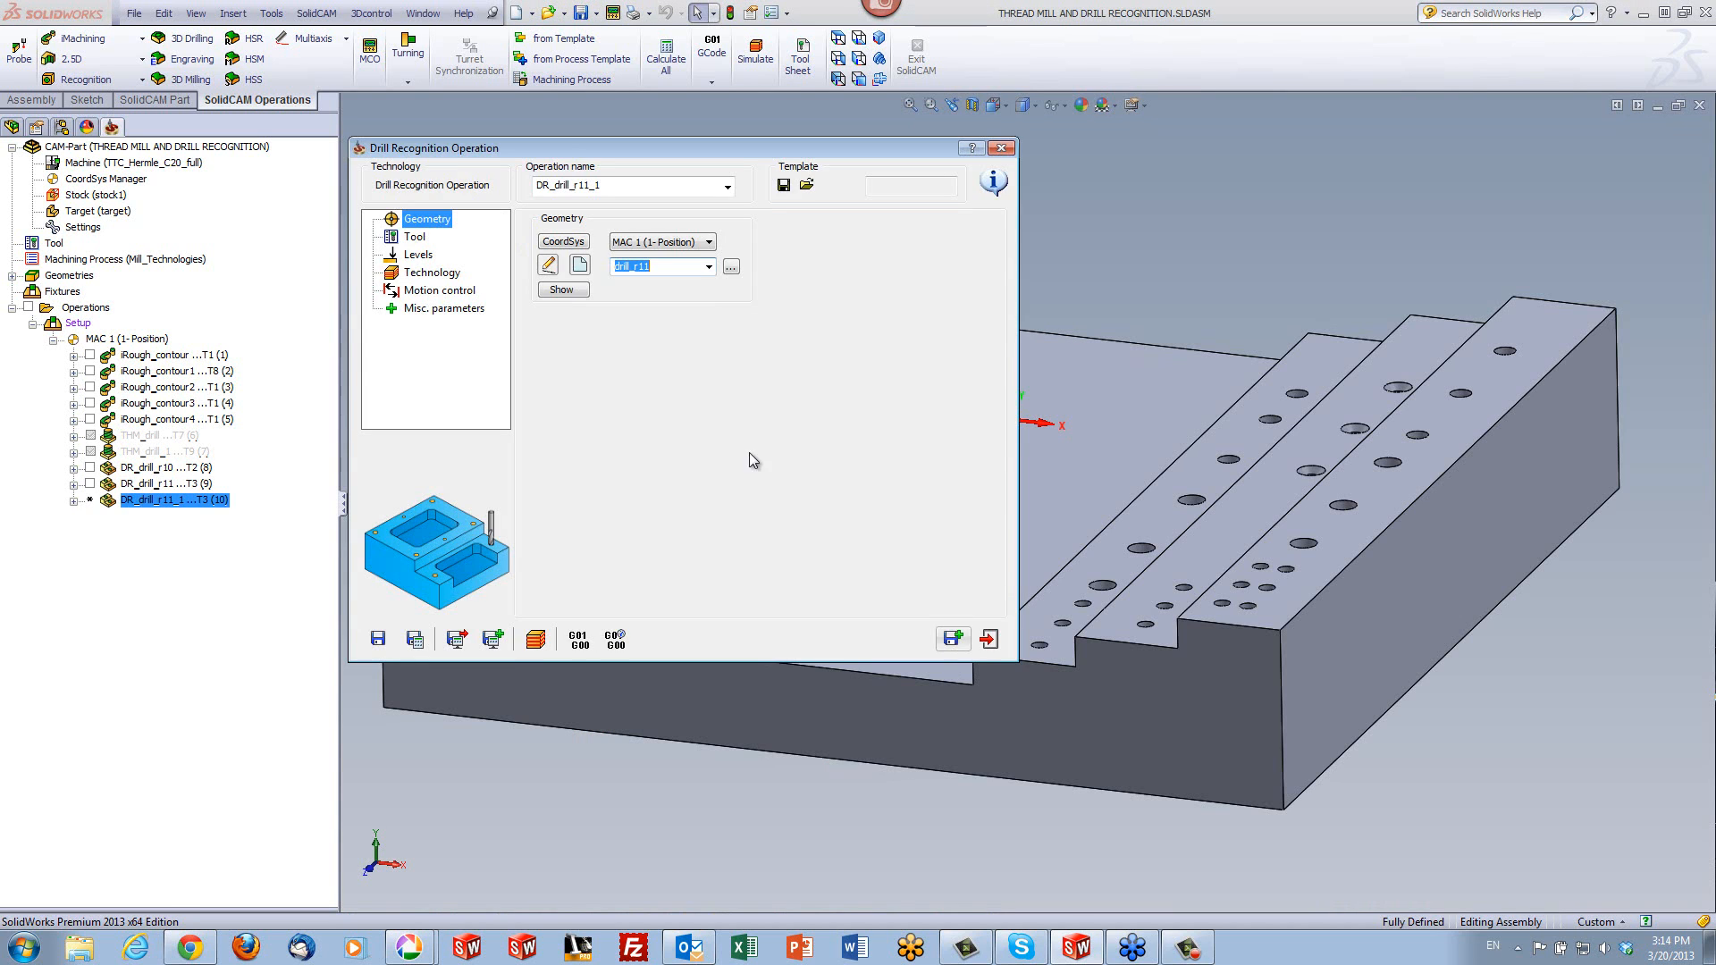
left_click(579, 266)
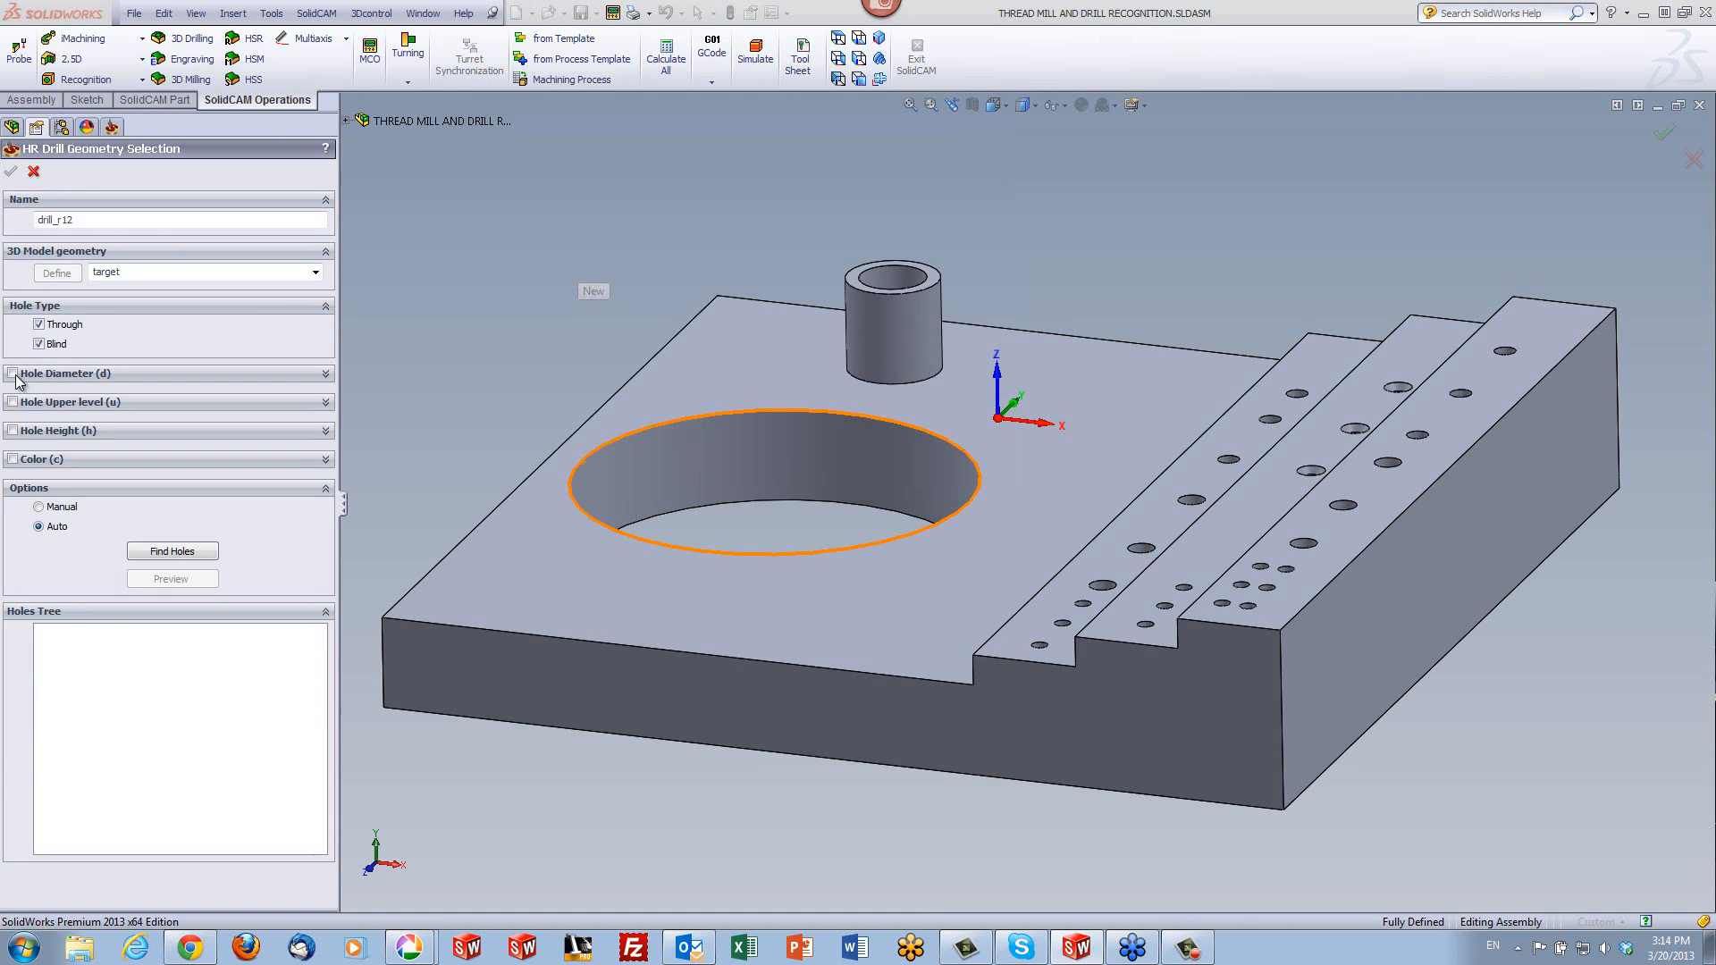
left_click(13, 375)
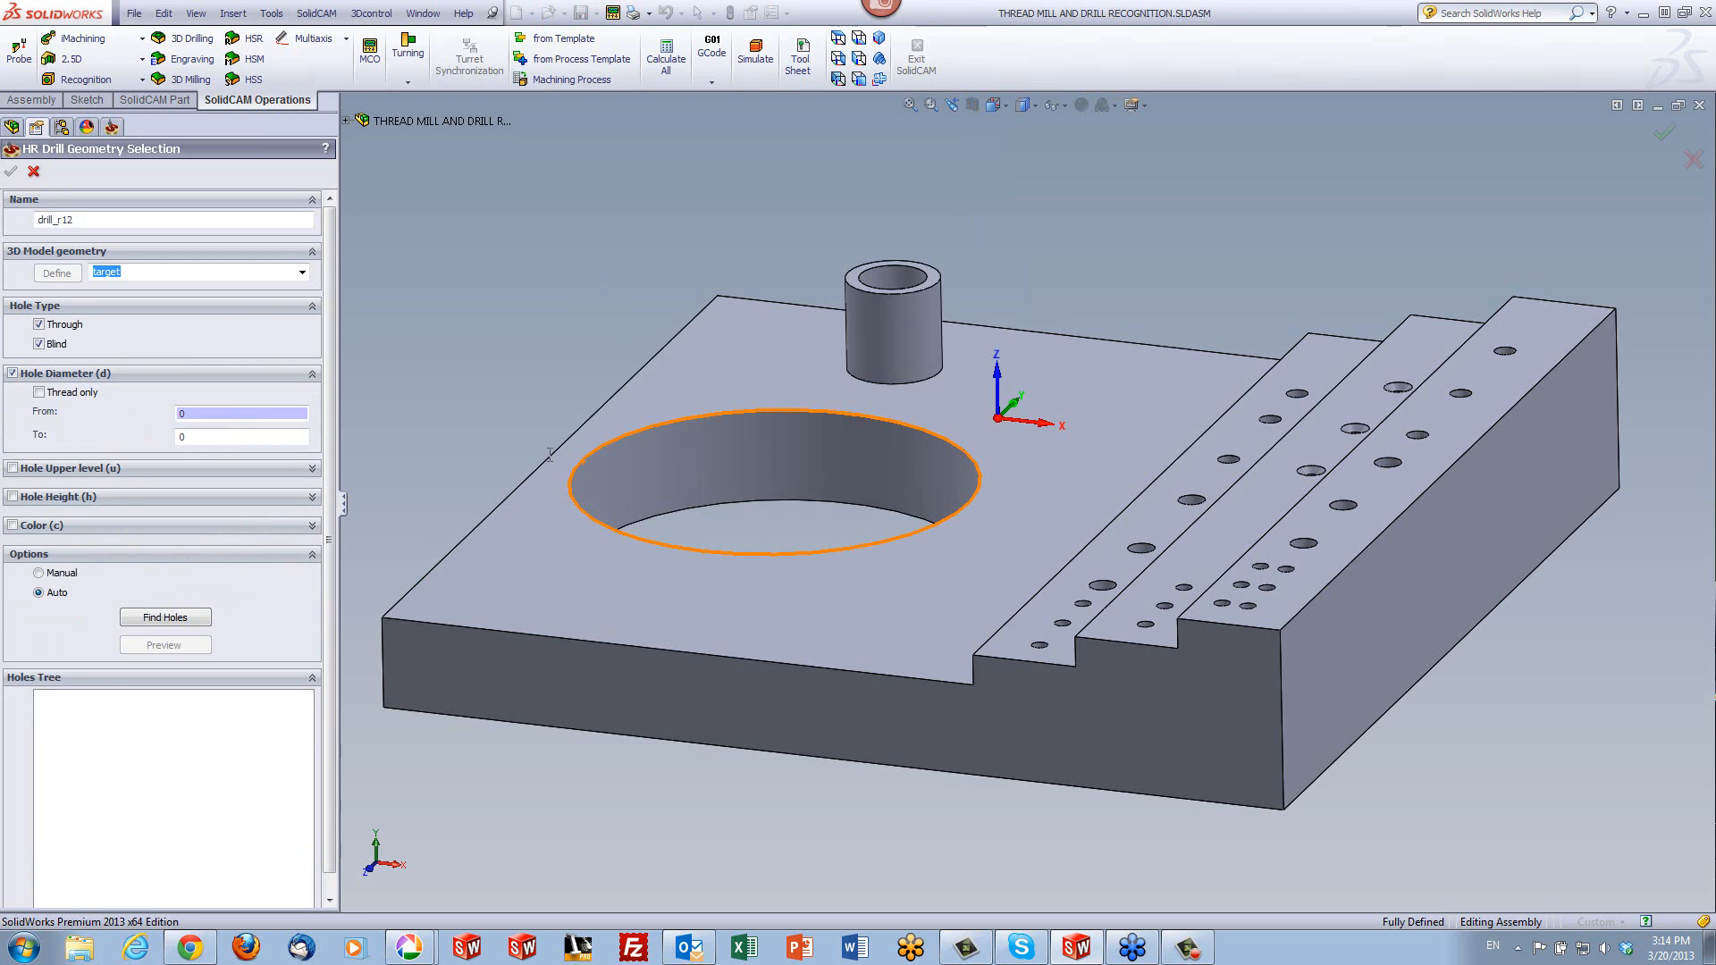
left_click(1308, 549)
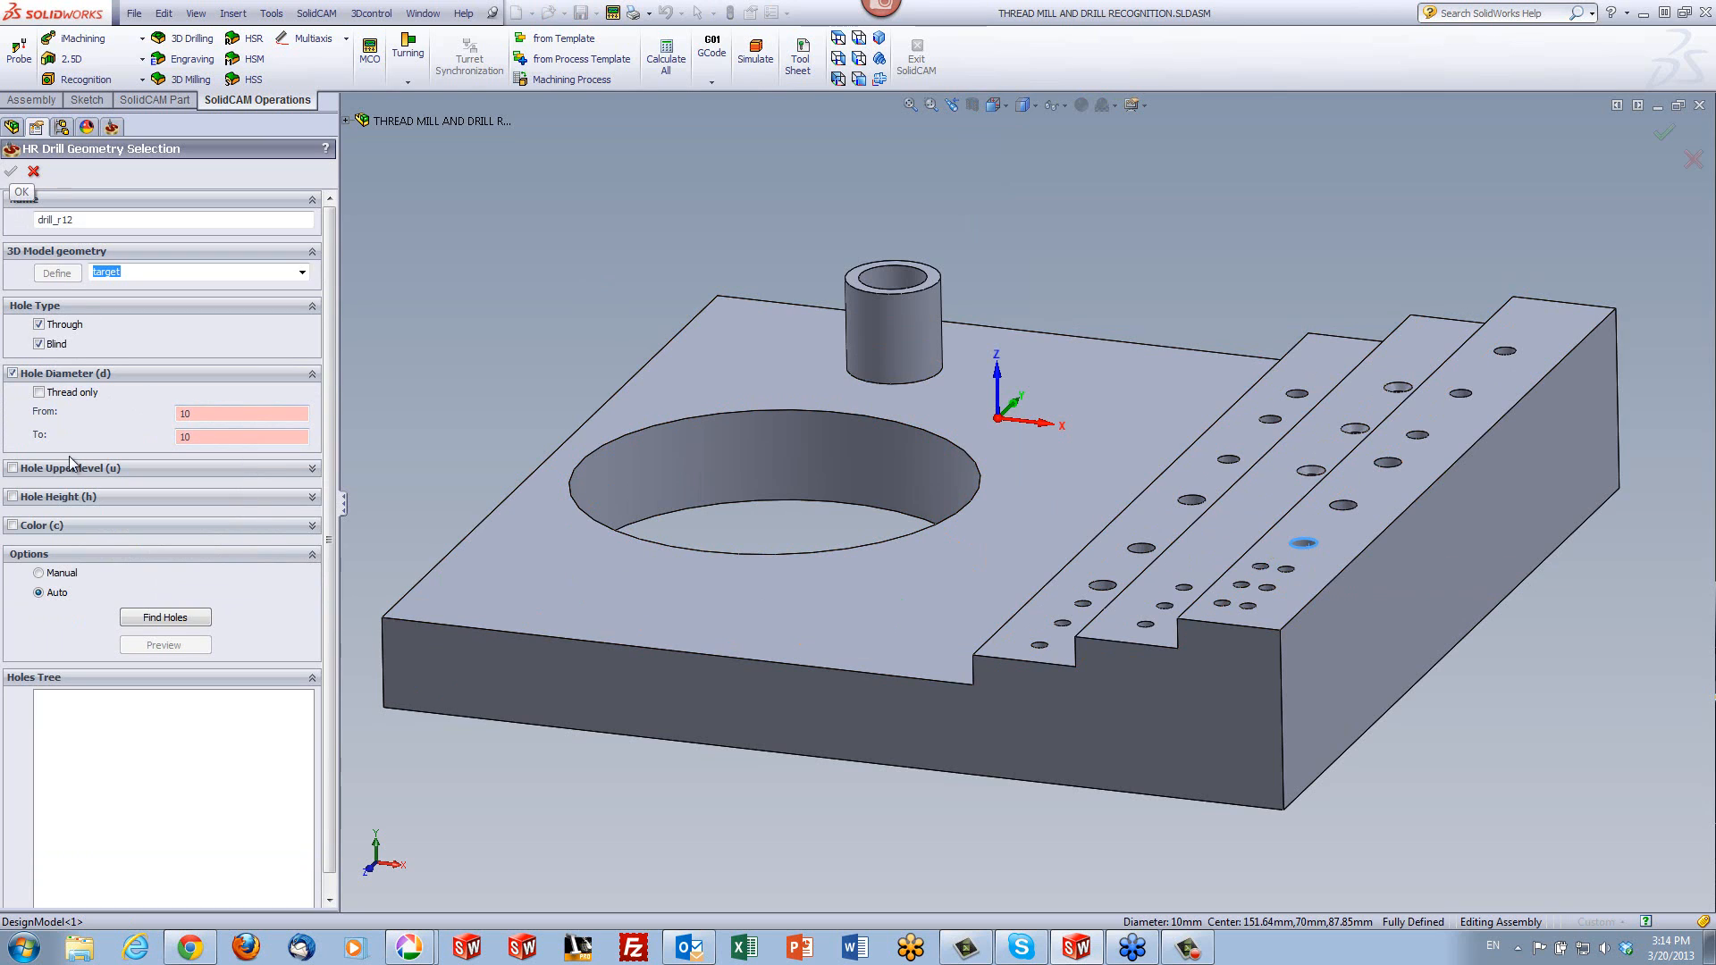
left_click(166, 616)
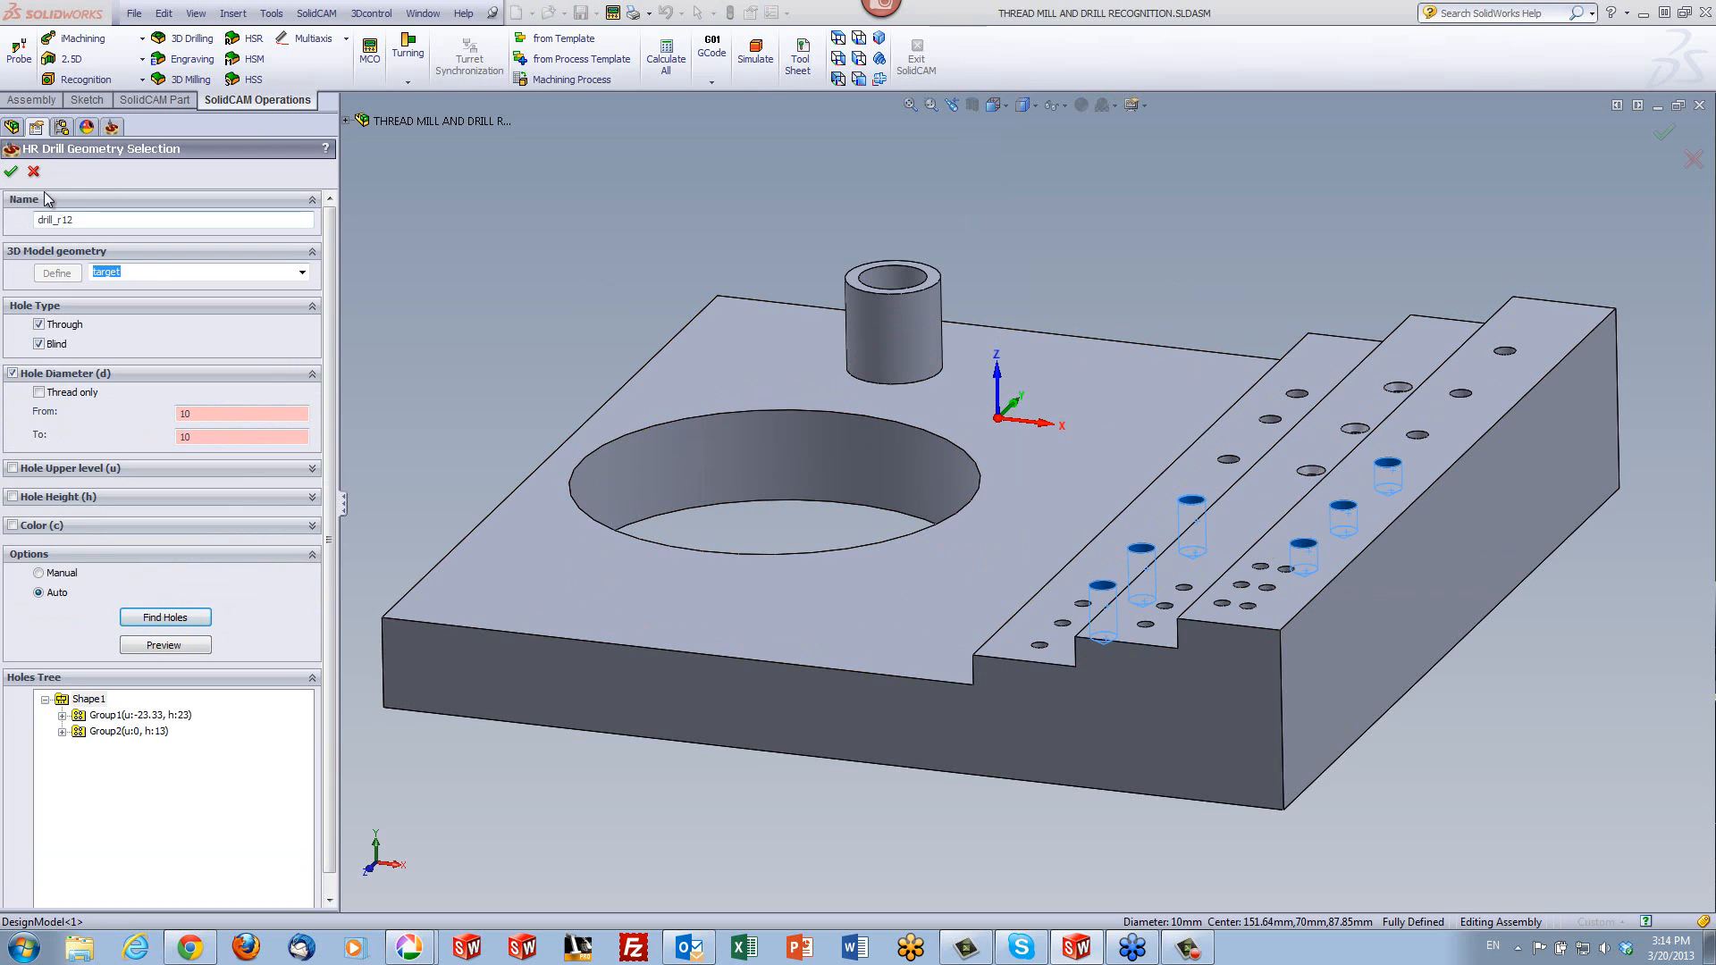
left_click(11, 170)
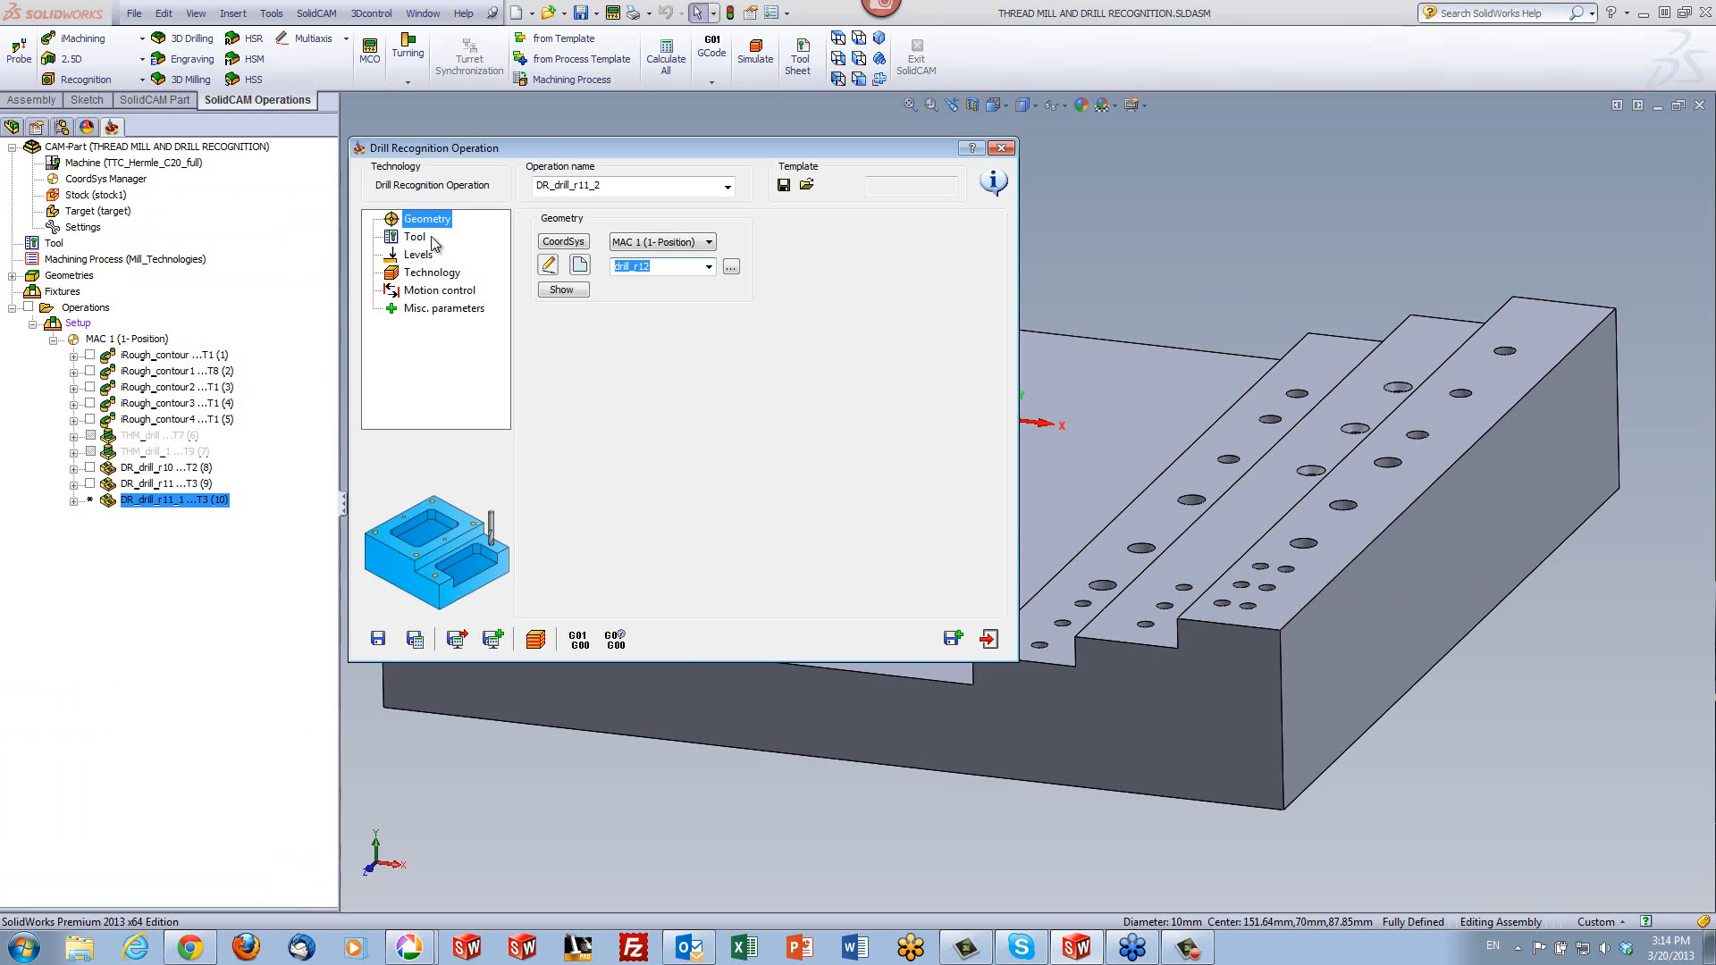
- Assign tool 4, the 10 mm drill, to the copied operation and save it
left_click(420, 238)
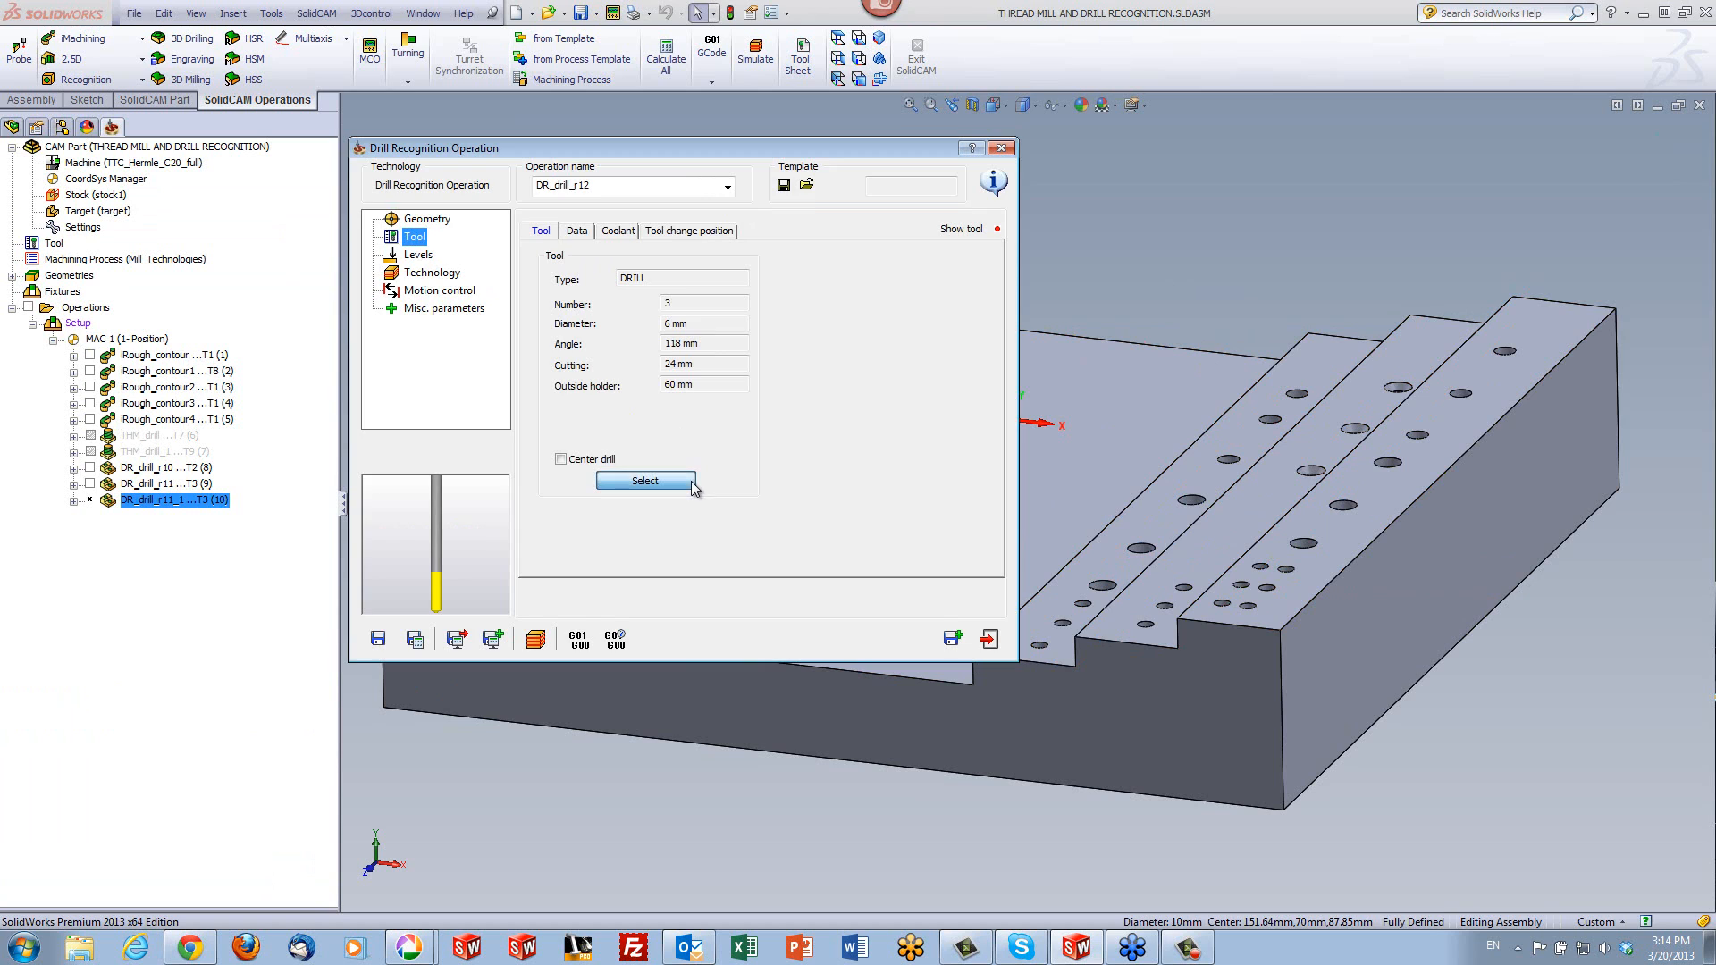
left_click(691, 484)
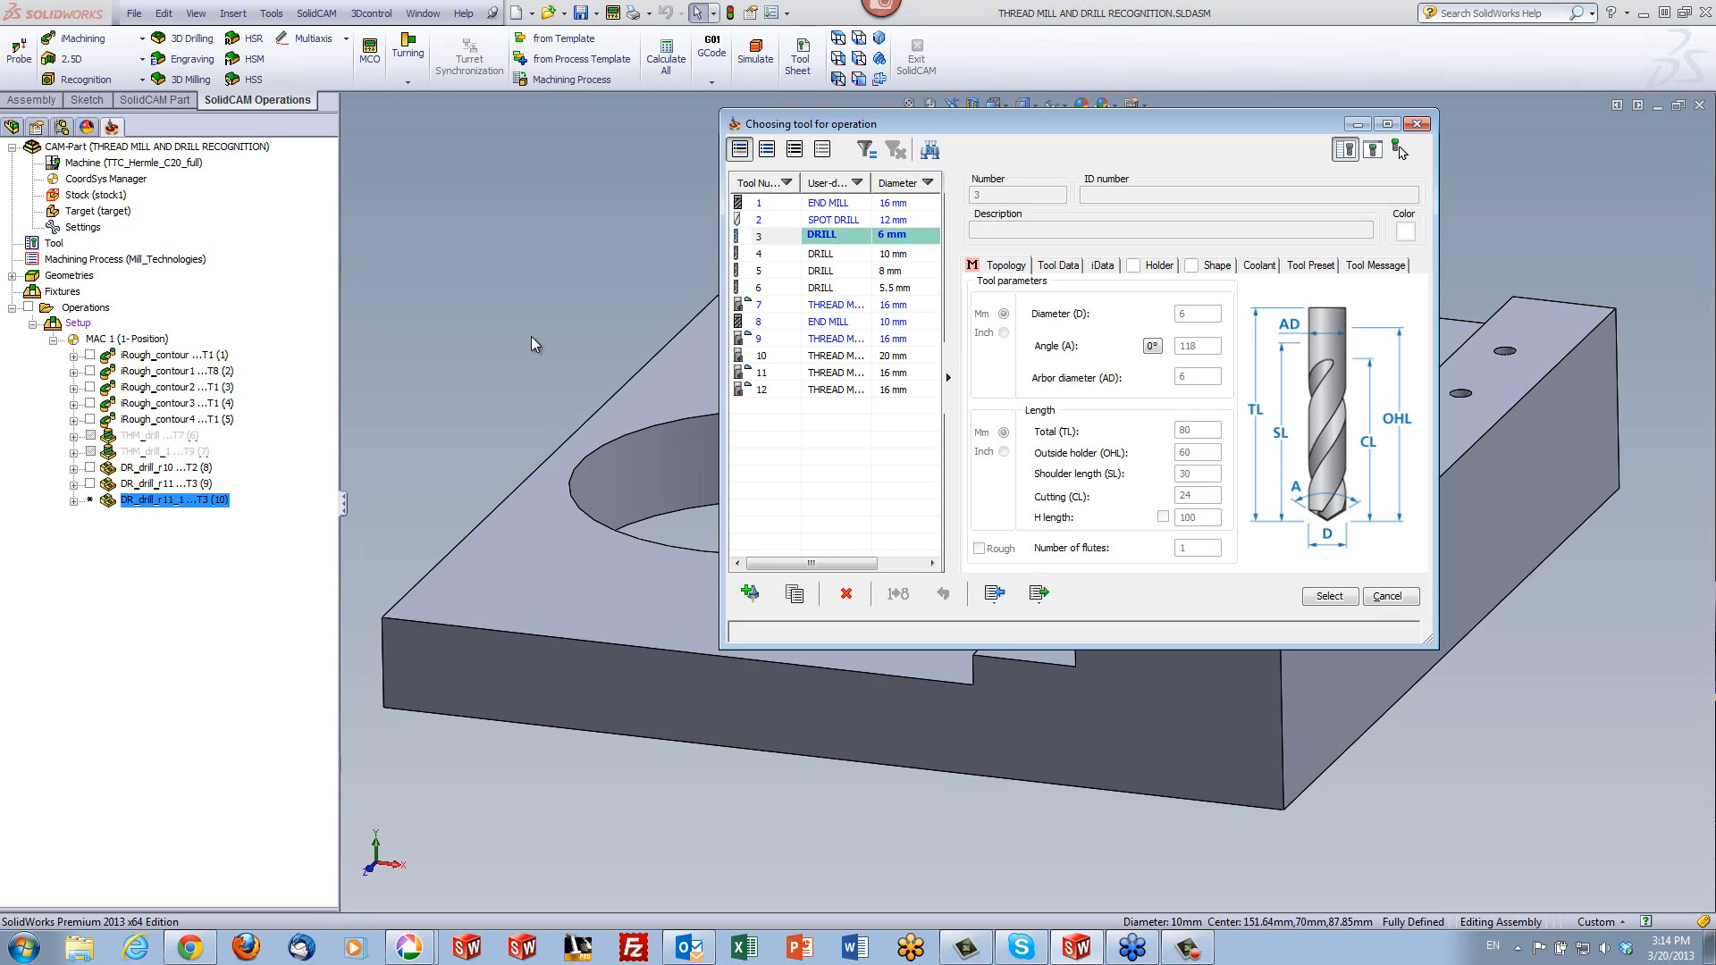
left_click(848, 257)
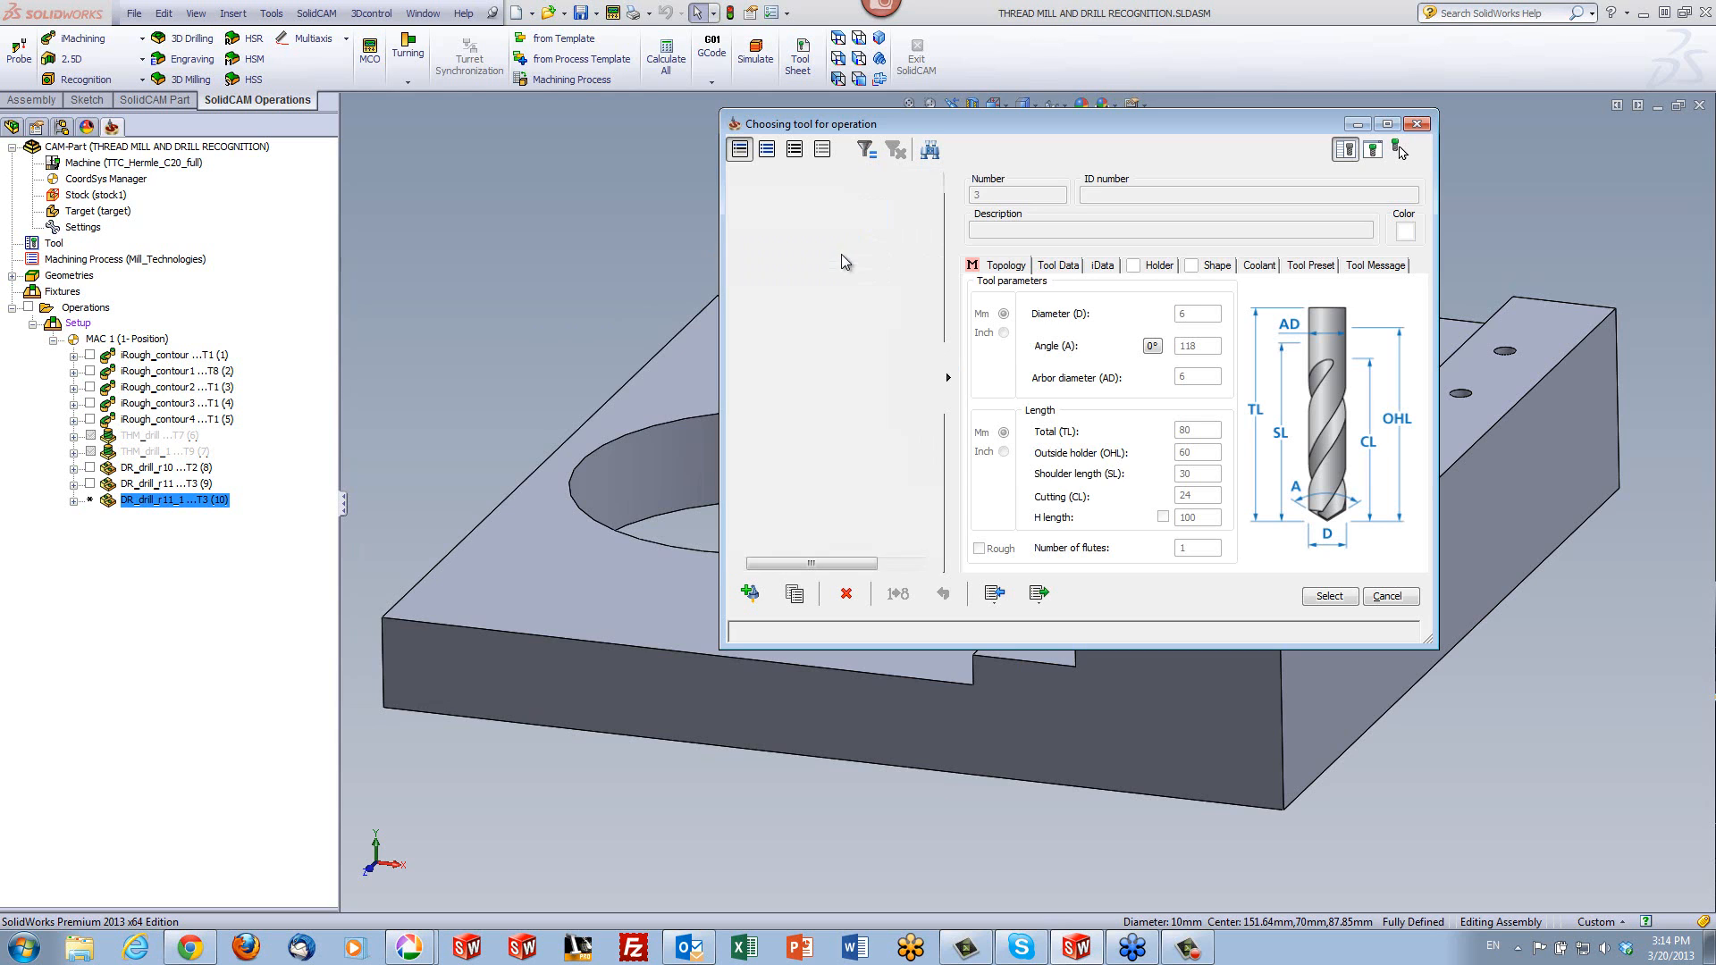
left_click(1328, 596)
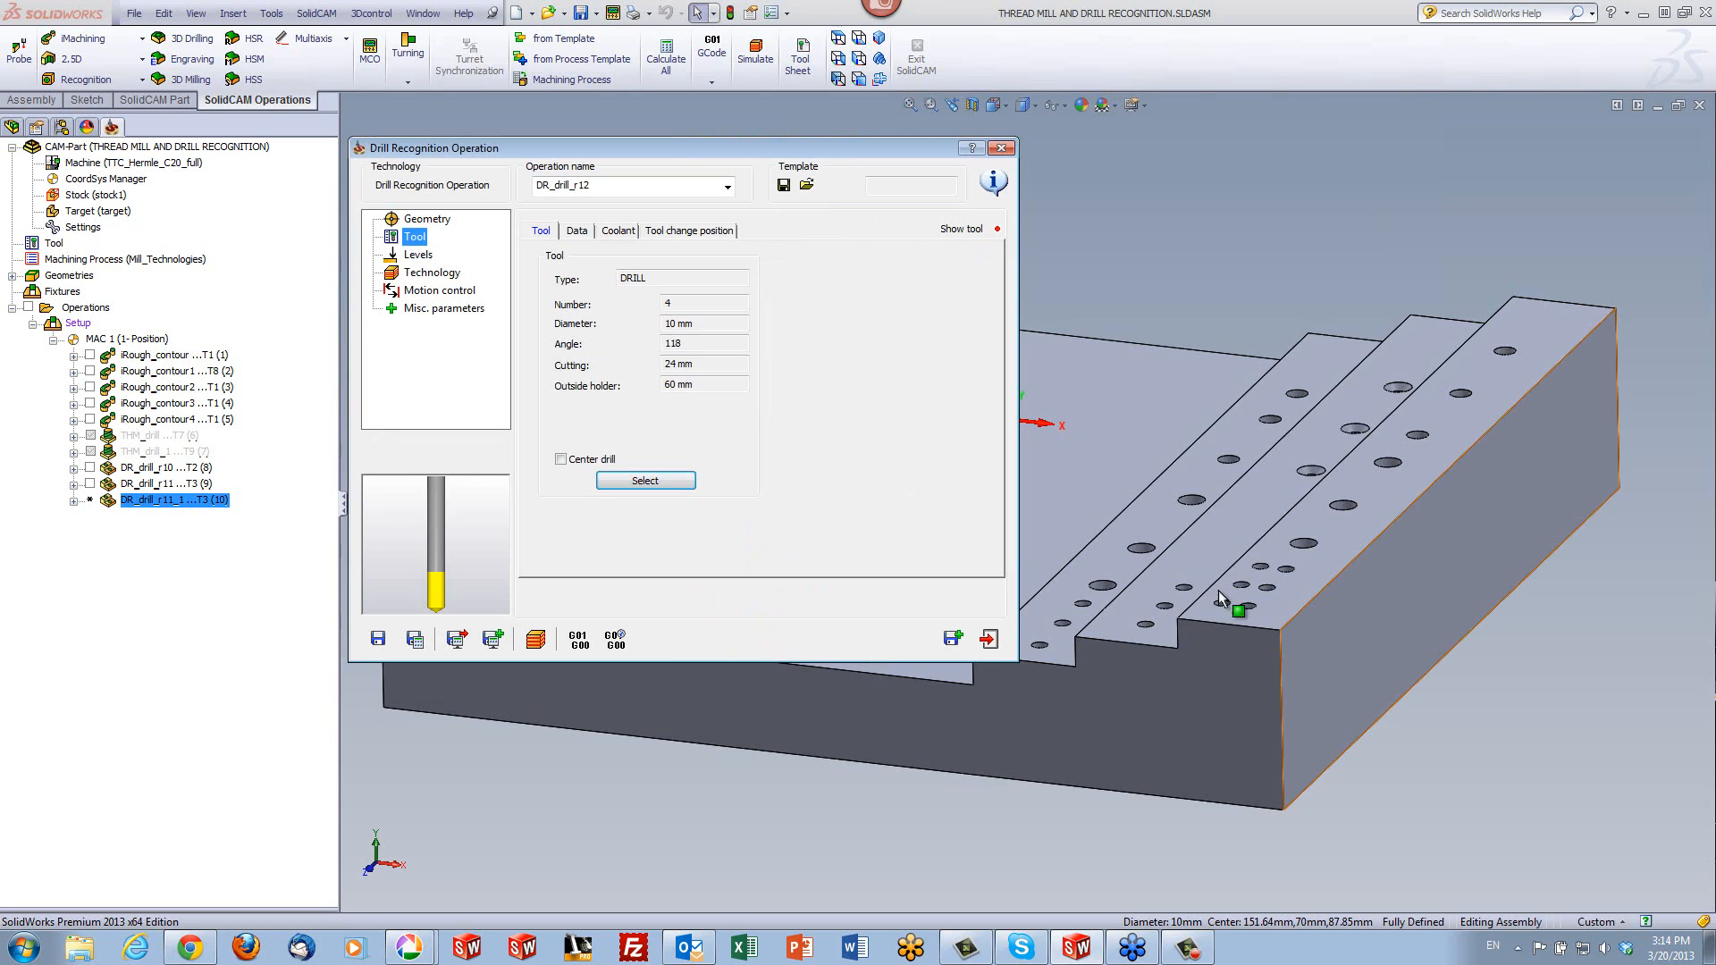
left_click(379, 638)
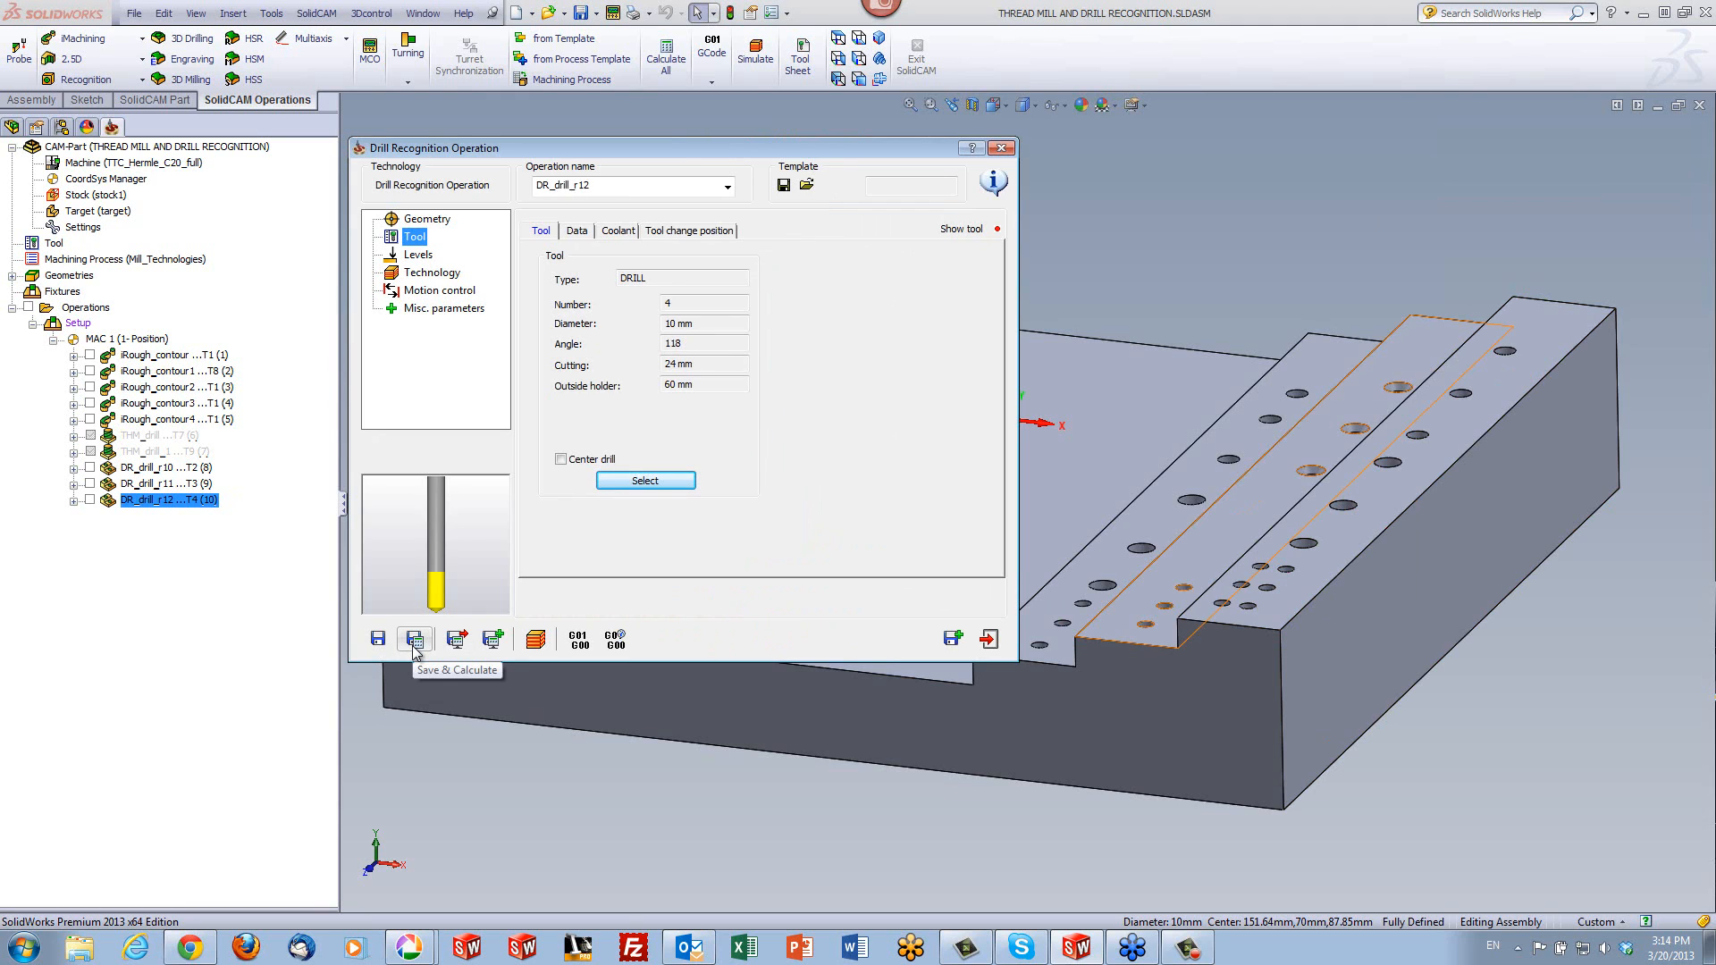
- Copy the operation again and find target holes from 8 to 8 mm diameter, picking the limits from the farthest hole on the highest step
left_click(953, 638)
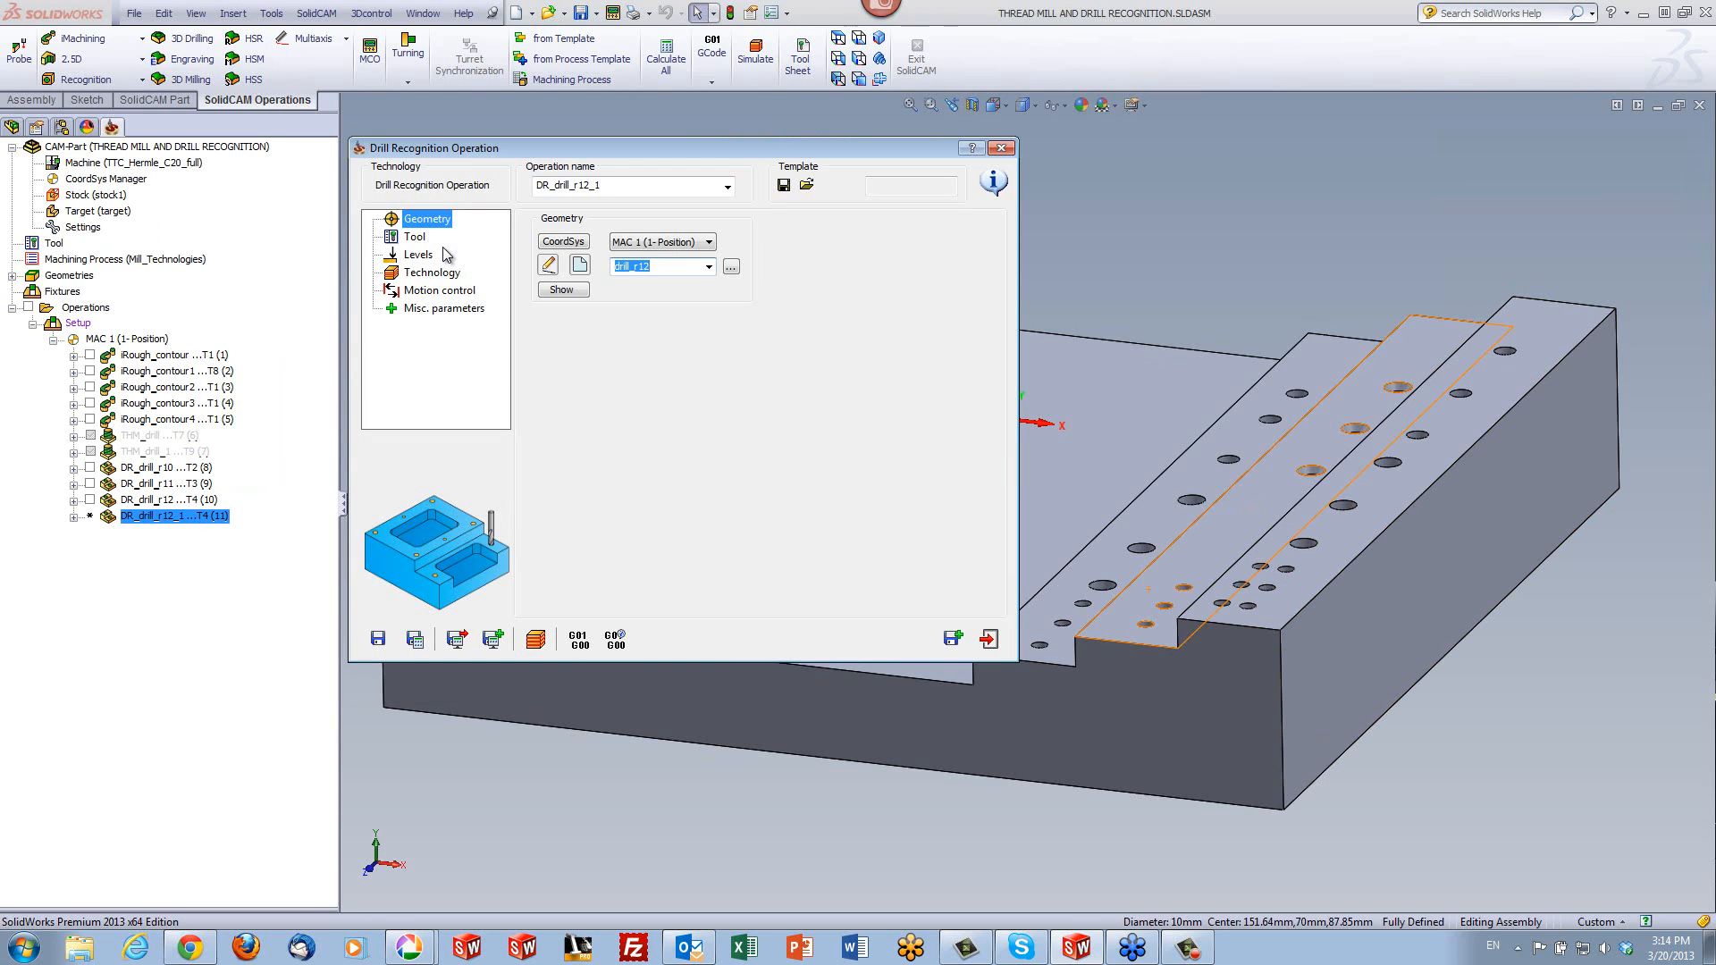
left_click(579, 265)
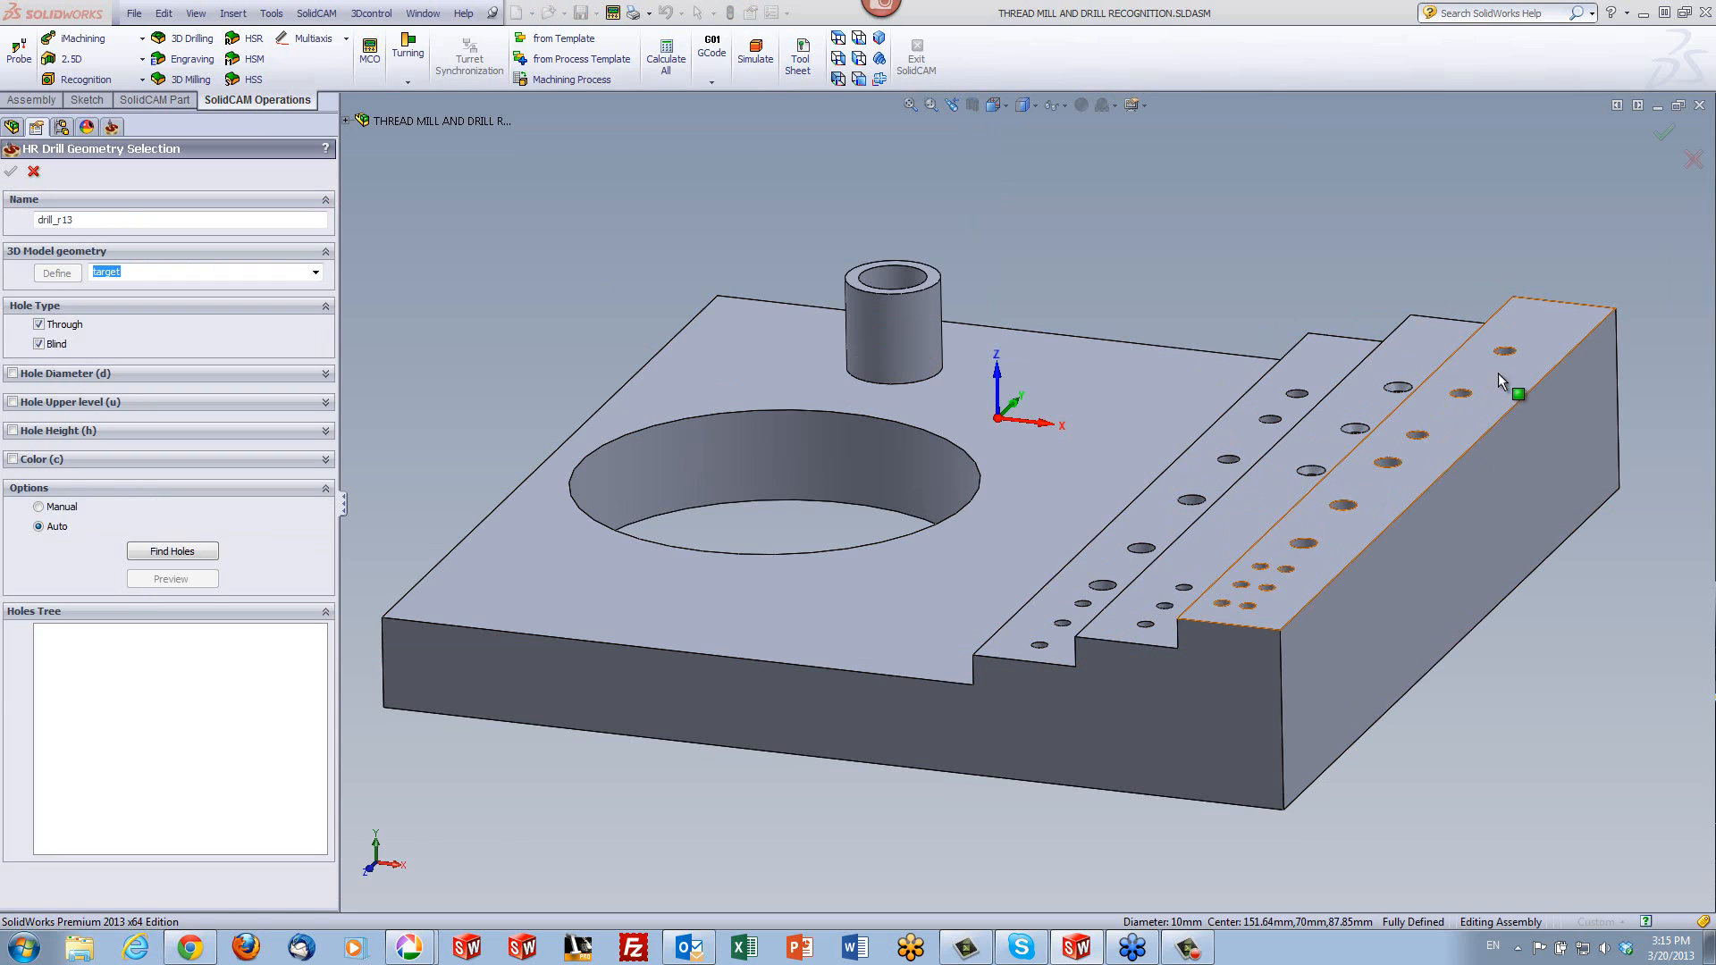
left_click(14, 375)
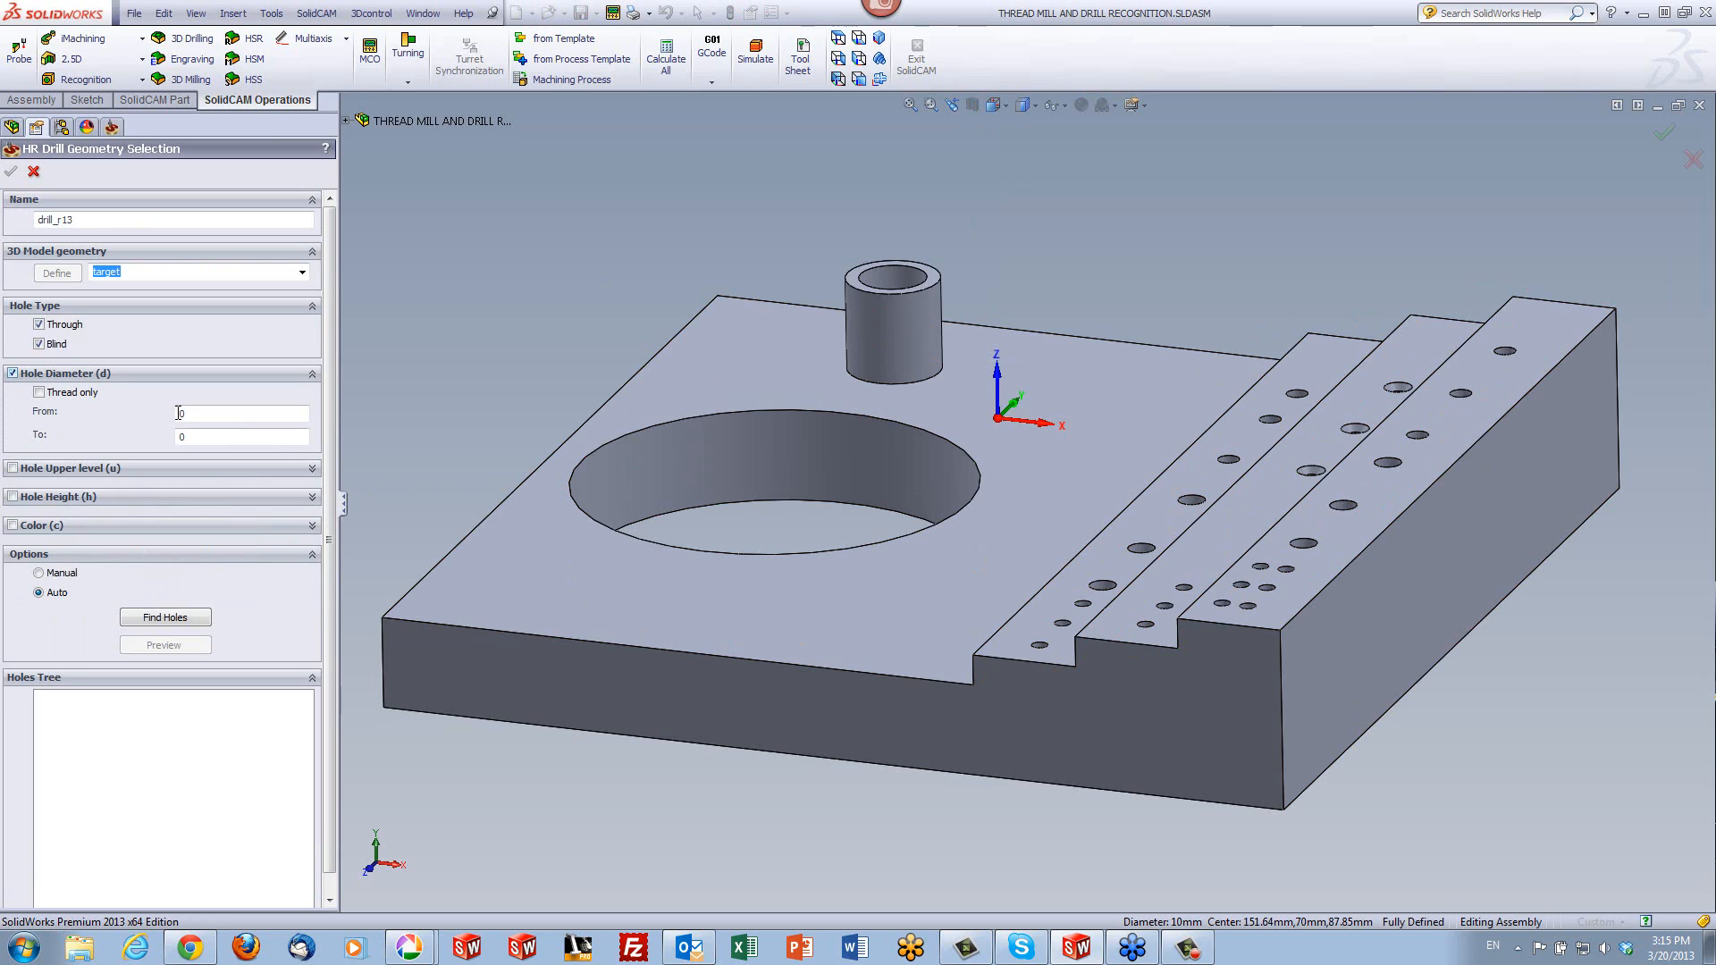
left_click(217, 413)
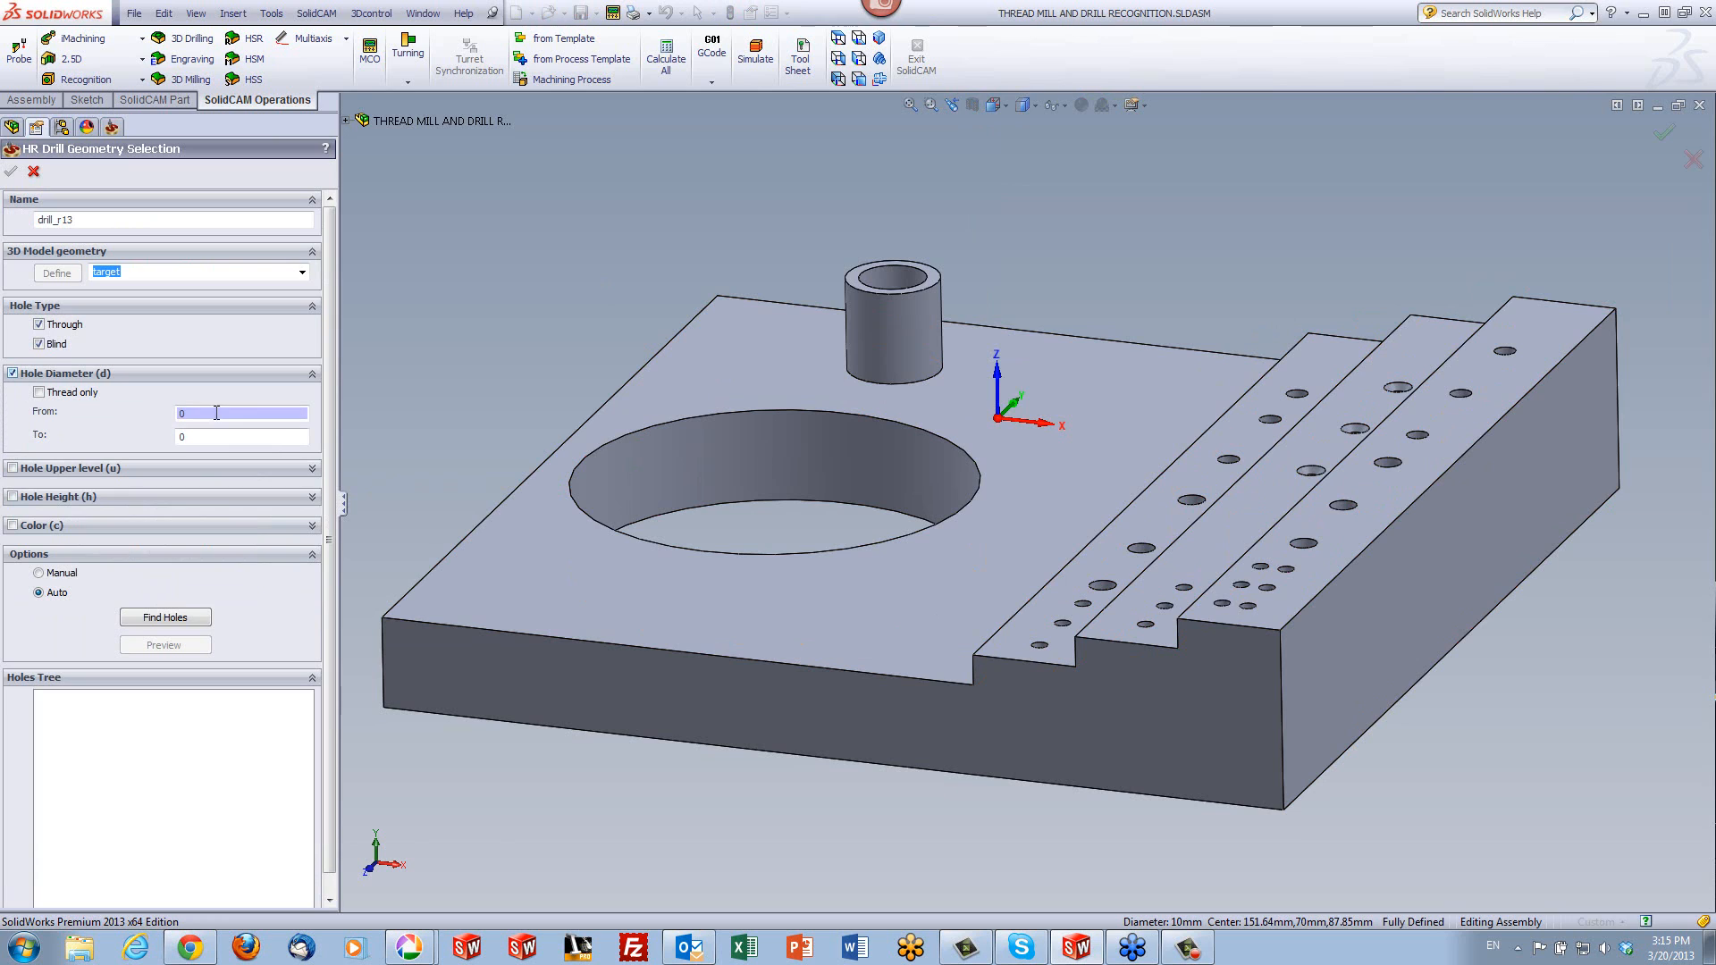
left_click(1503, 354)
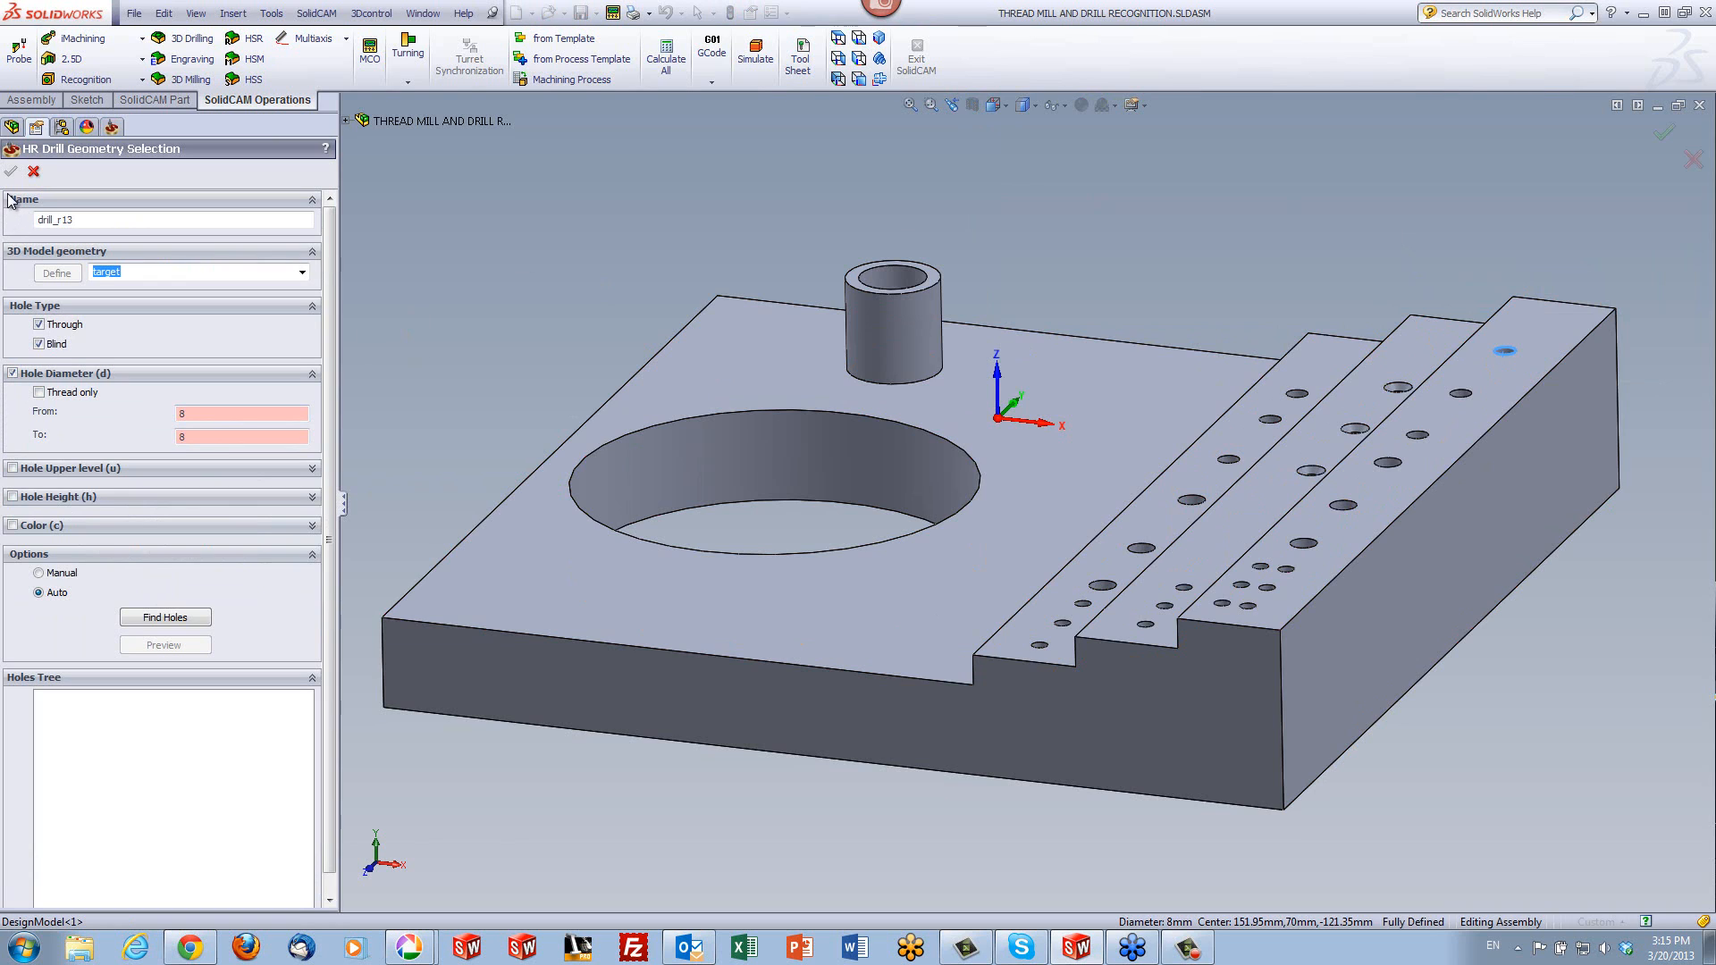
left_click(160, 619)
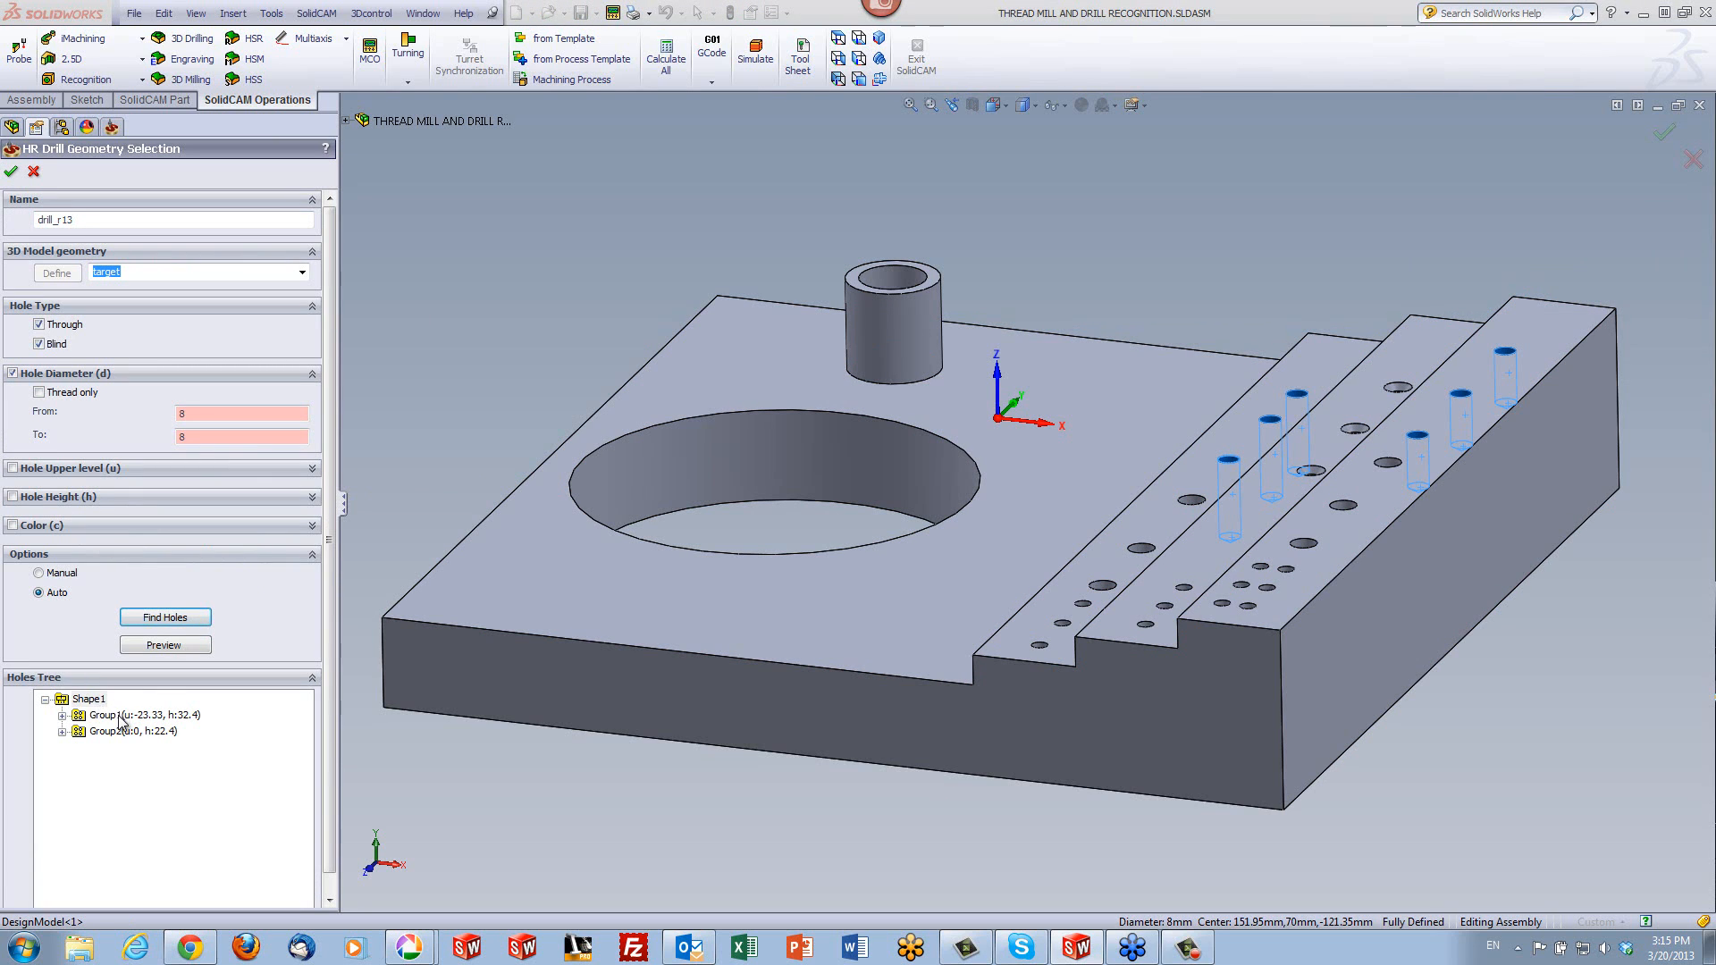
- Highlight hole groups 1 and 2 of Shape1 on the model in turn, and accept the 8 mm hole geometry
left_click(121, 718)
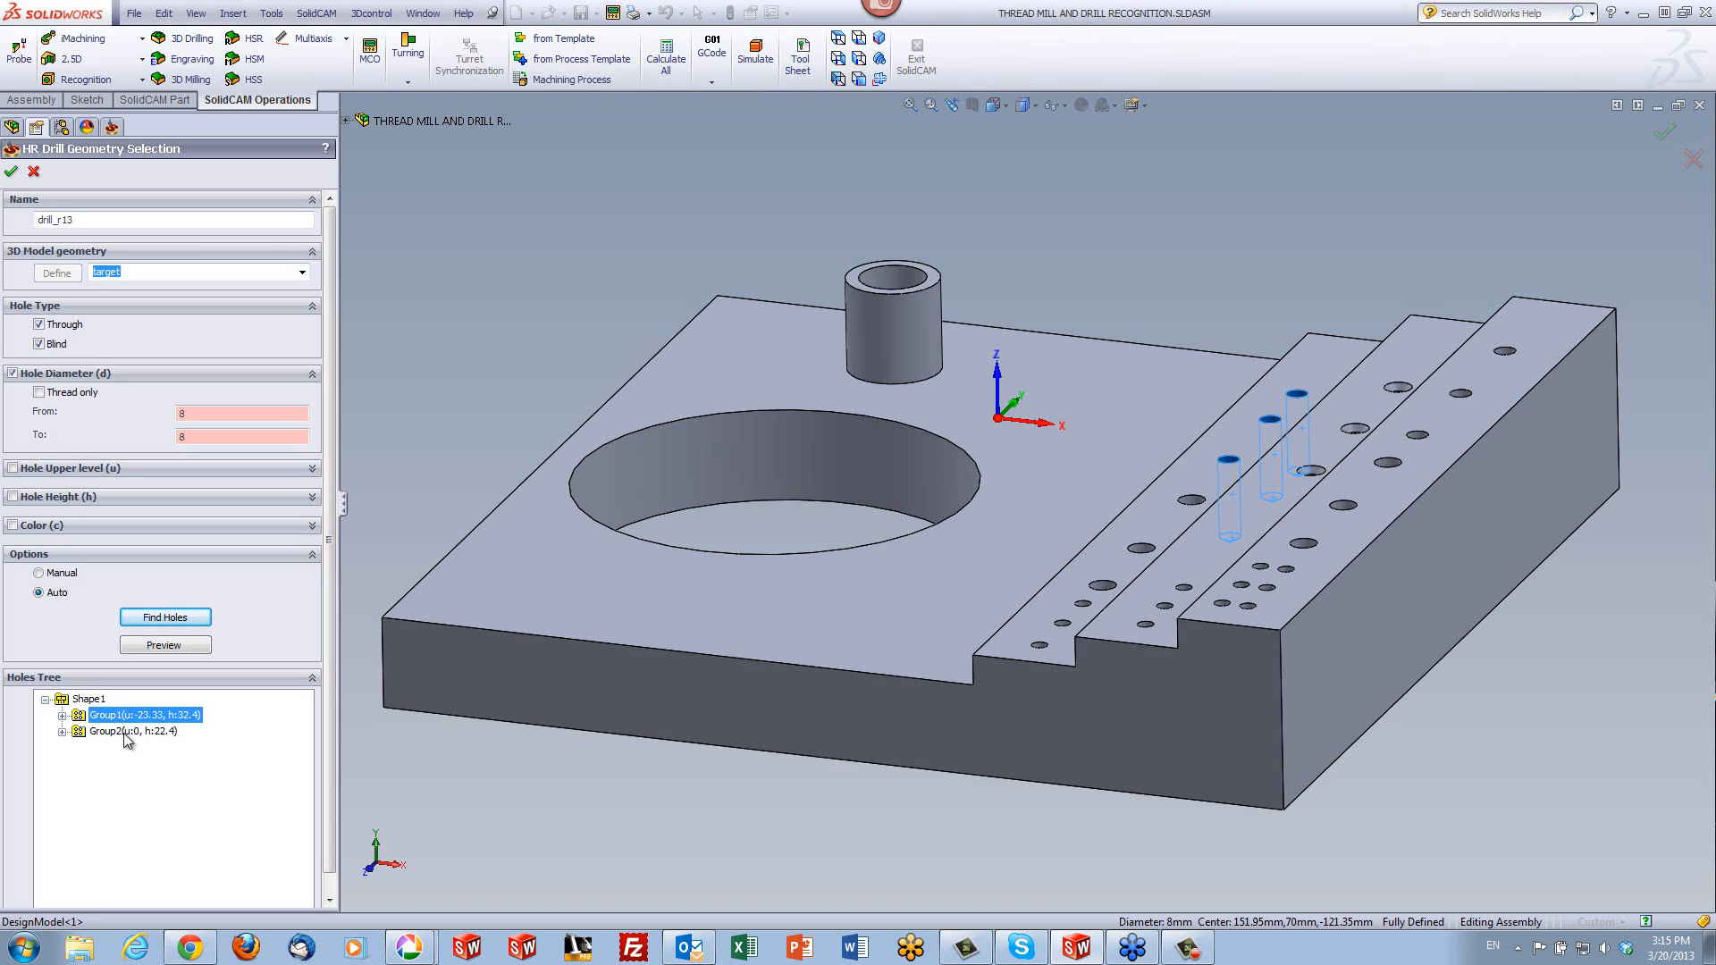
left_click(166, 731)
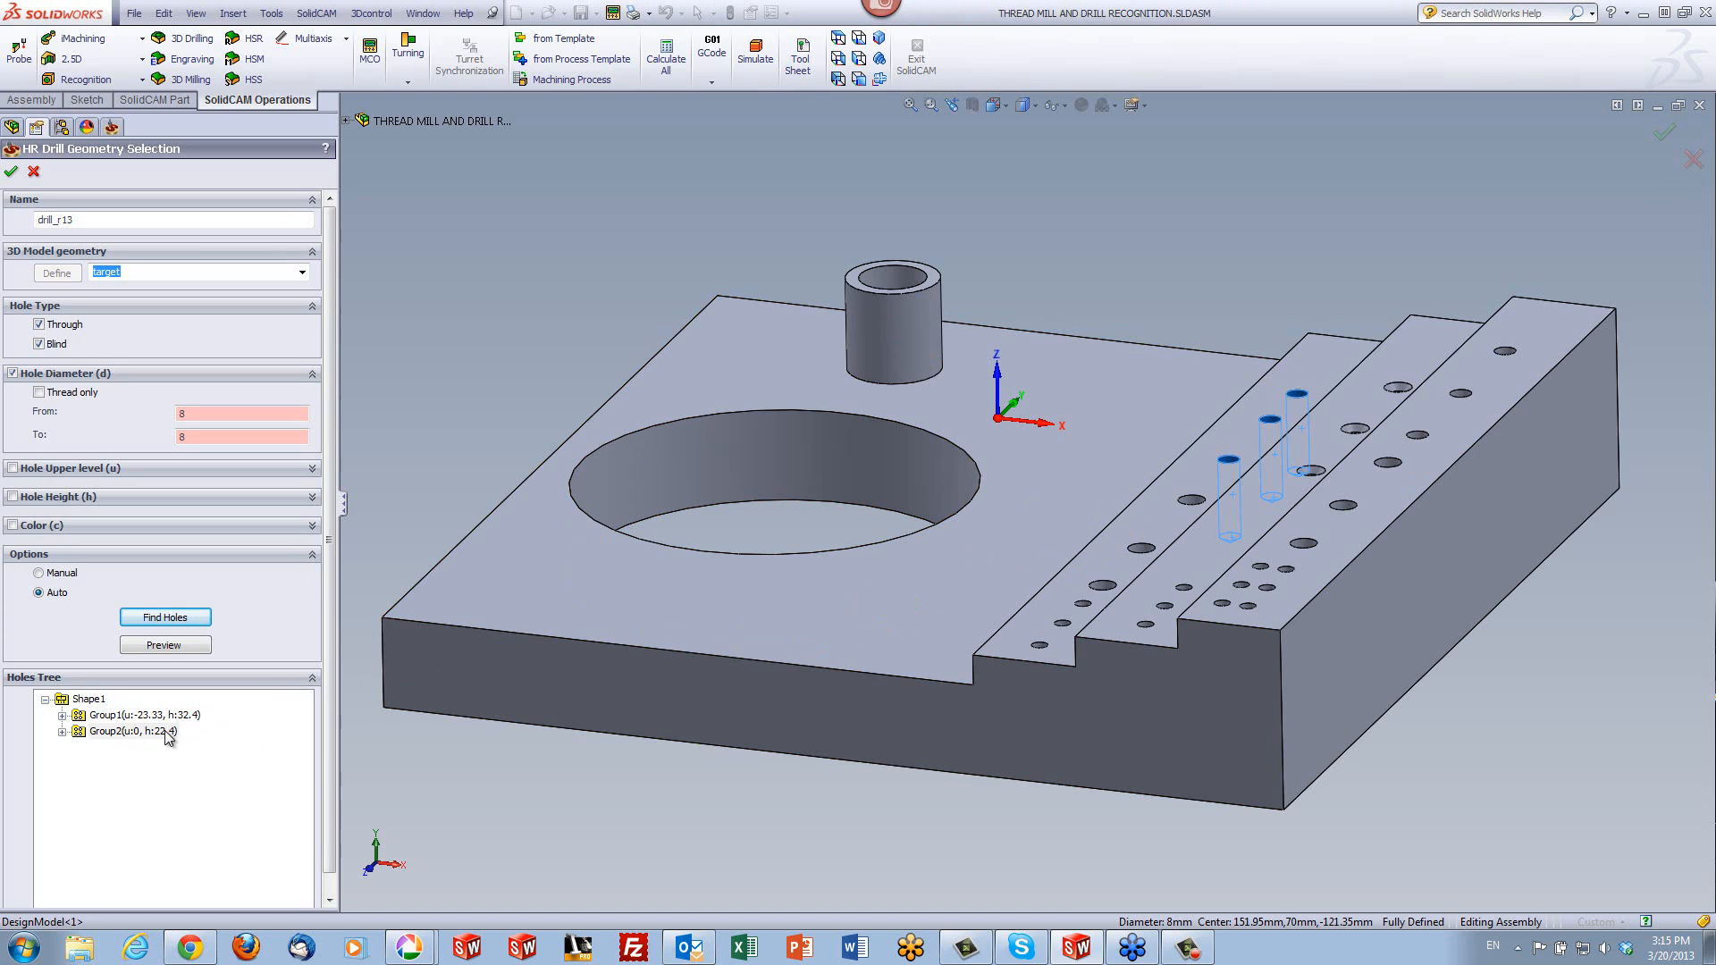
left_click(10, 173)
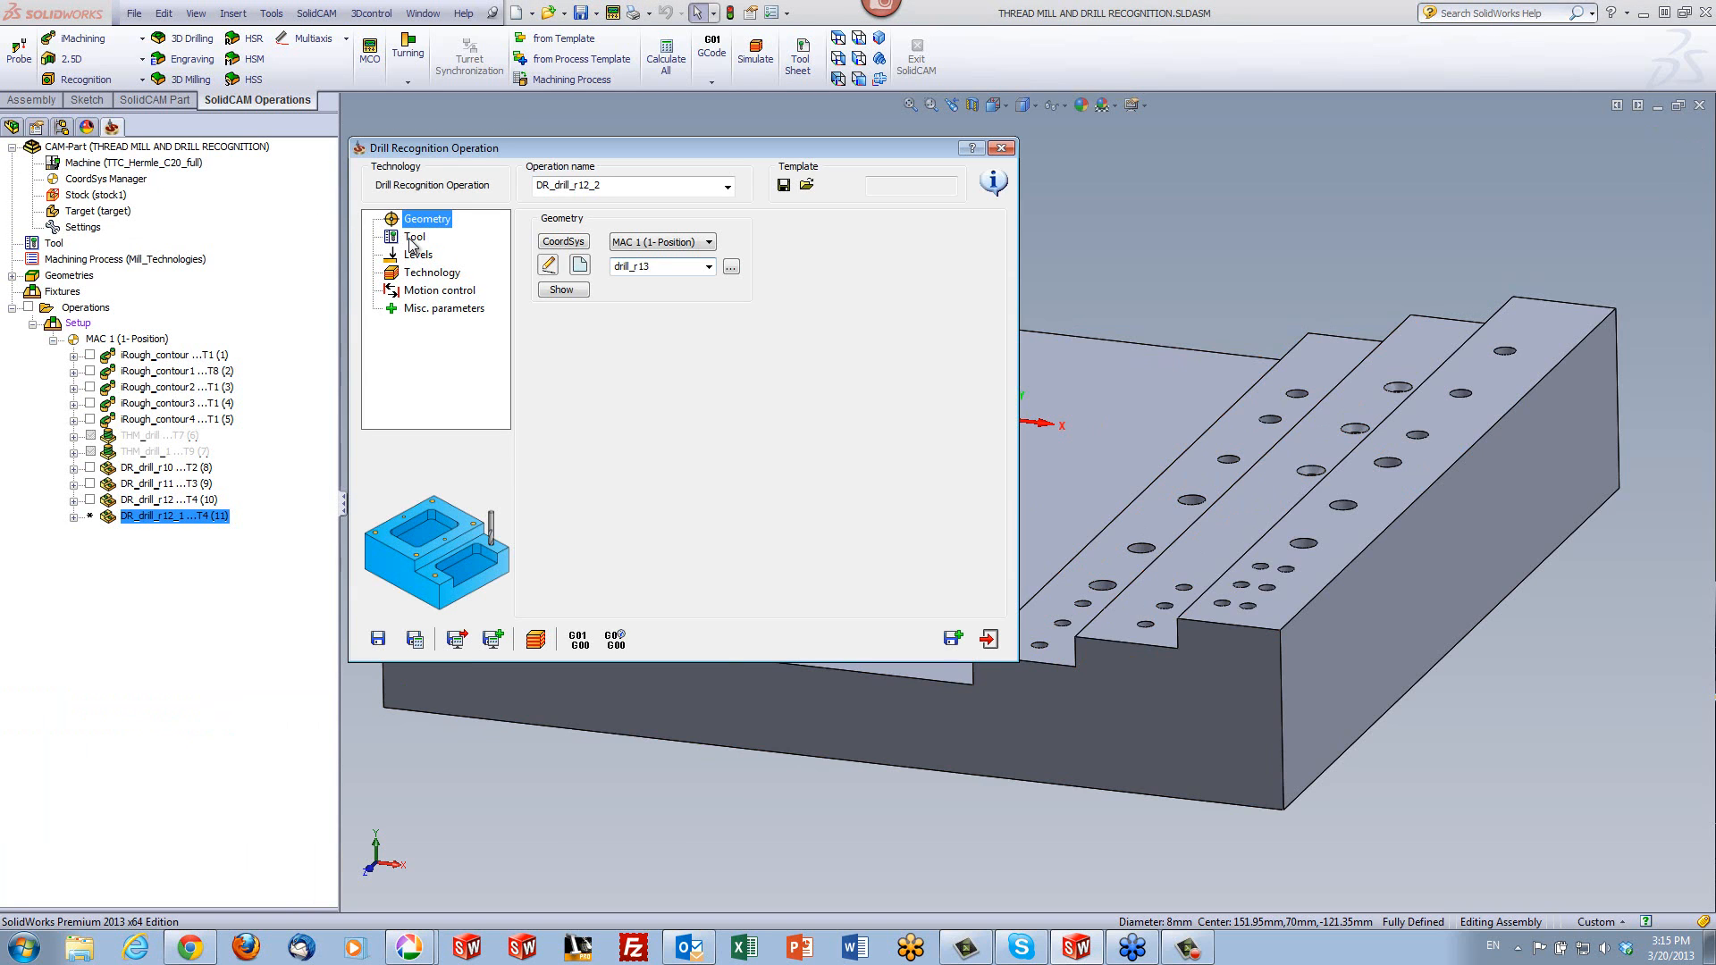
- Assign tool 5, the 8 mm drill, to the operation for the 8 mm holes, and save and calculate it
left_click(413, 238)
left_click(637, 483)
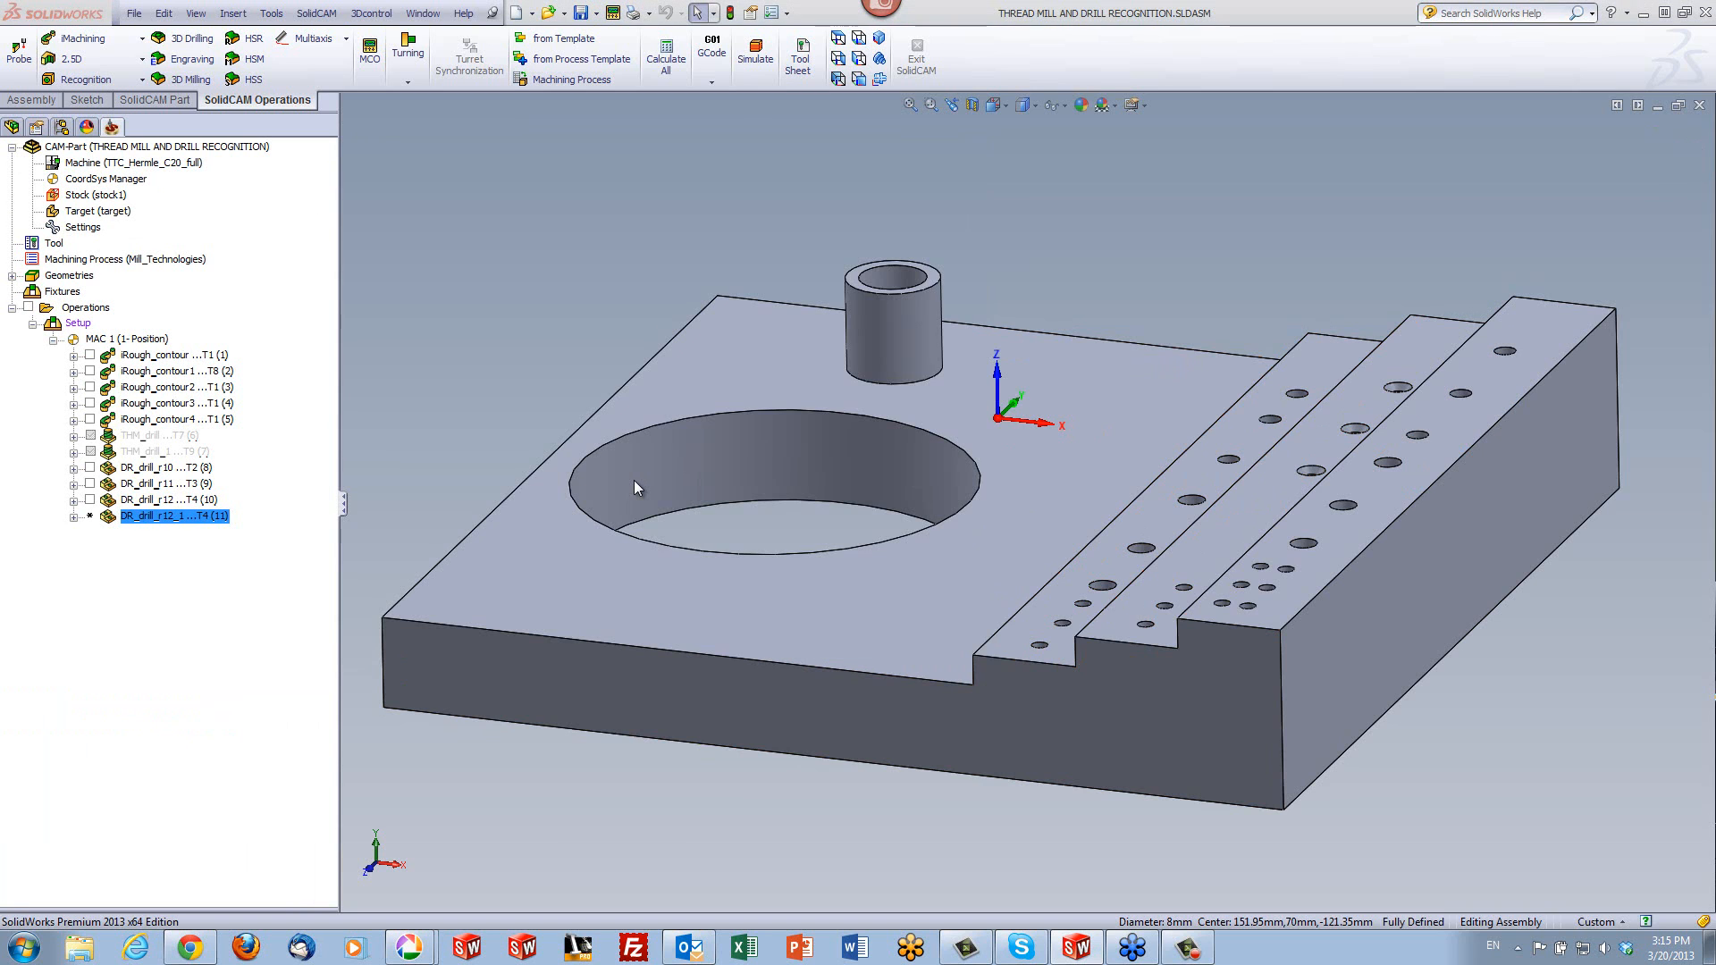
left_click(844, 270)
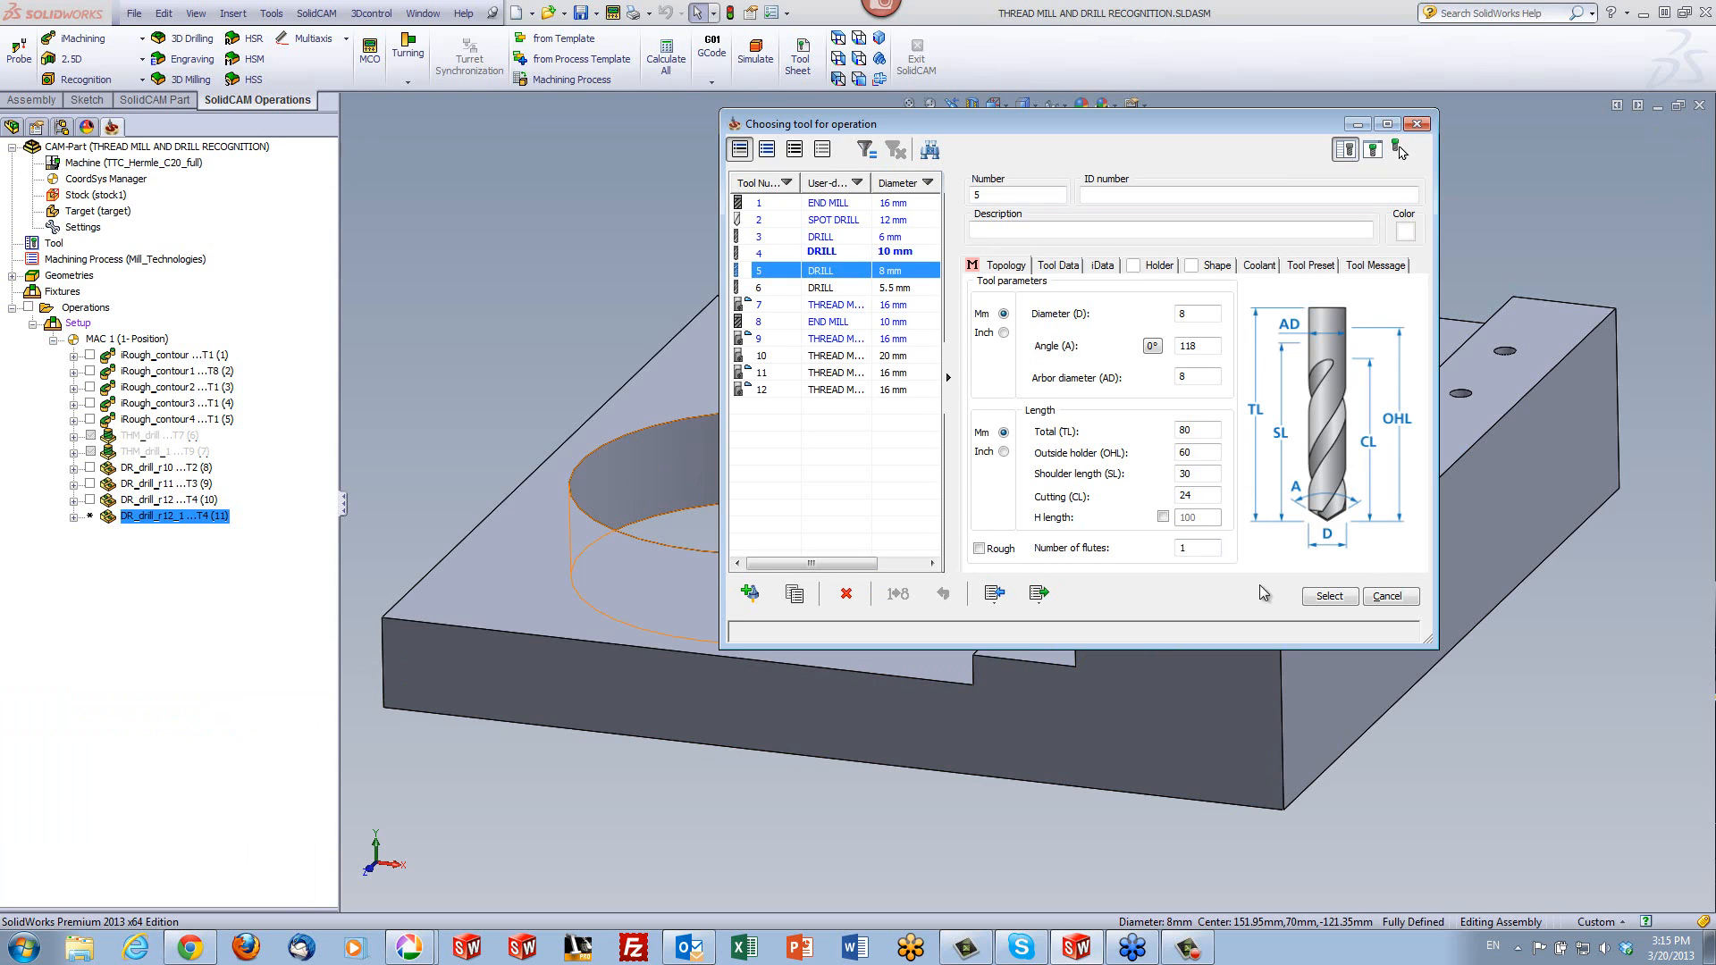
left_click(1328, 596)
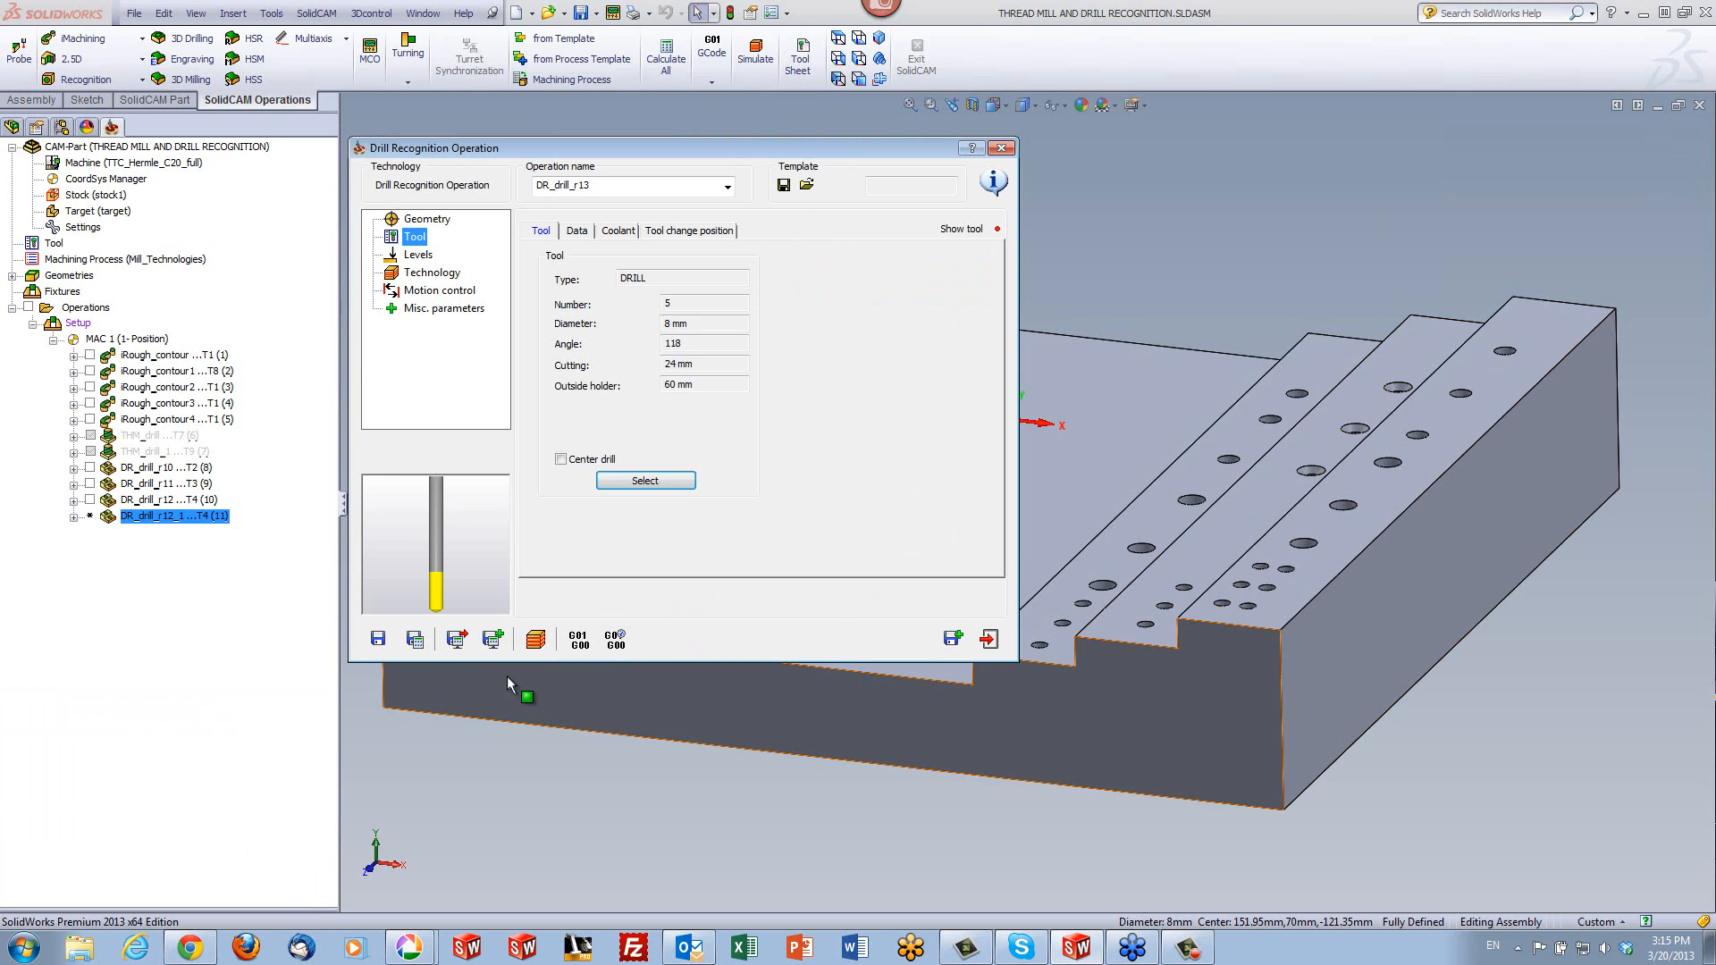
left_click(413, 639)
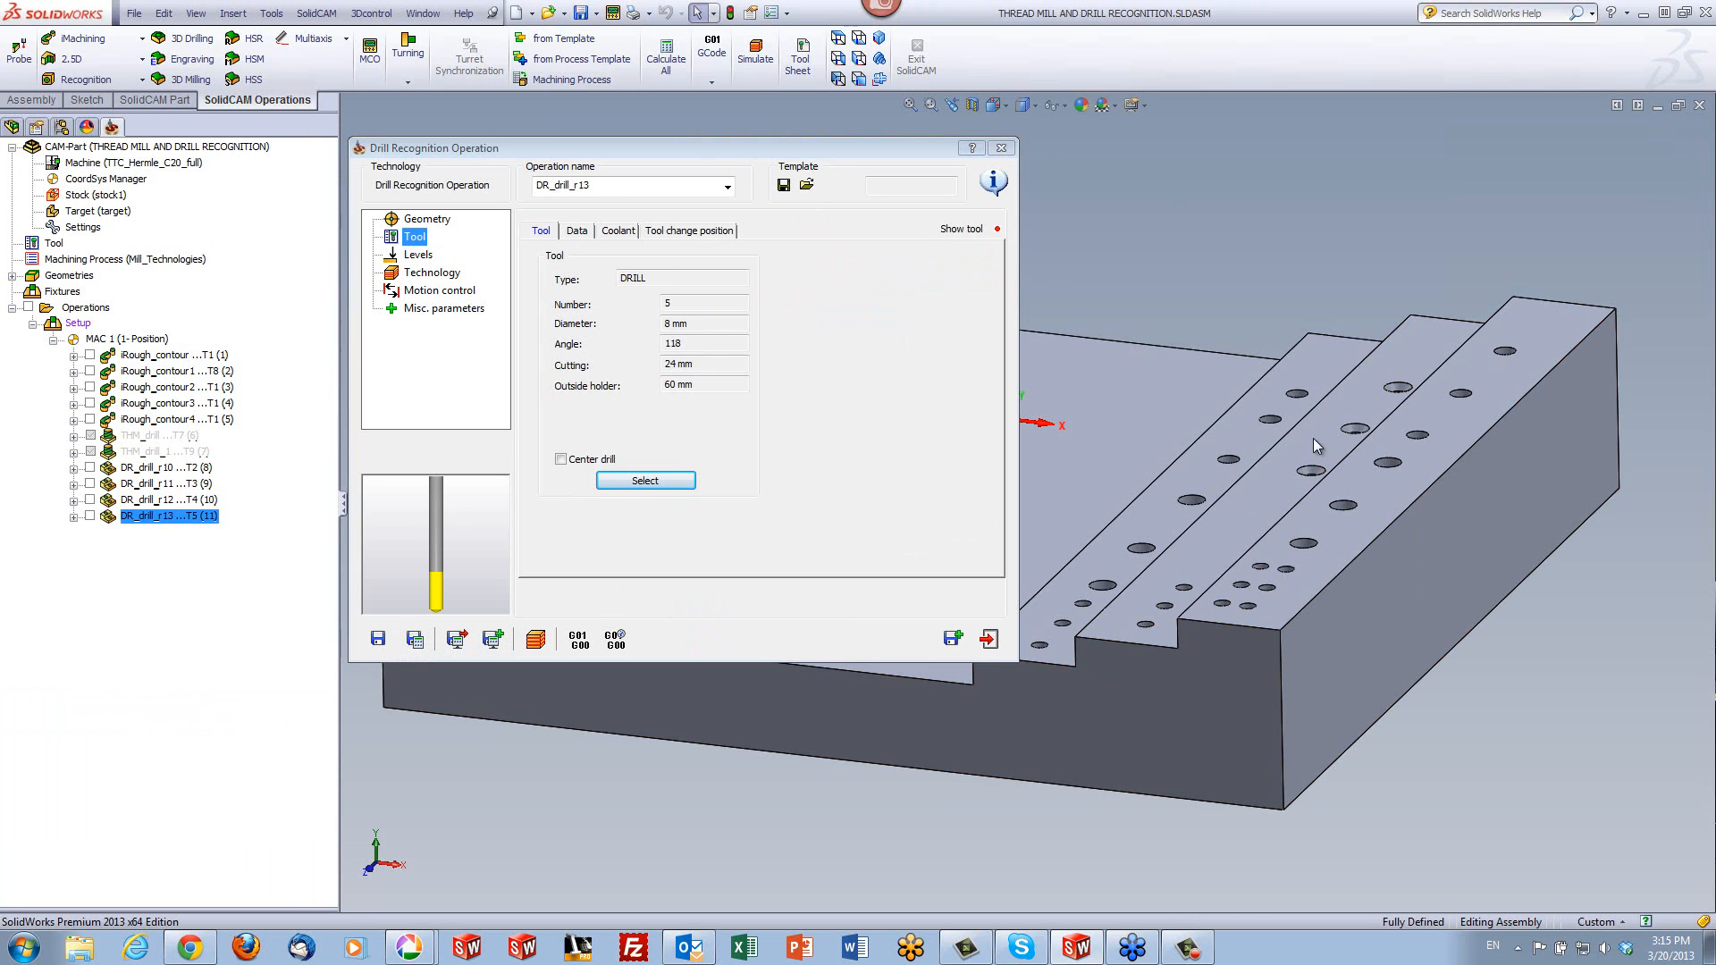
- Copy the operation and find target holes from 5.5 to 5.5 mm diameter, picking the limits from the middle counterbored hole, and accept the geometry
middle_click_drag(1312, 438, 1363, 581)
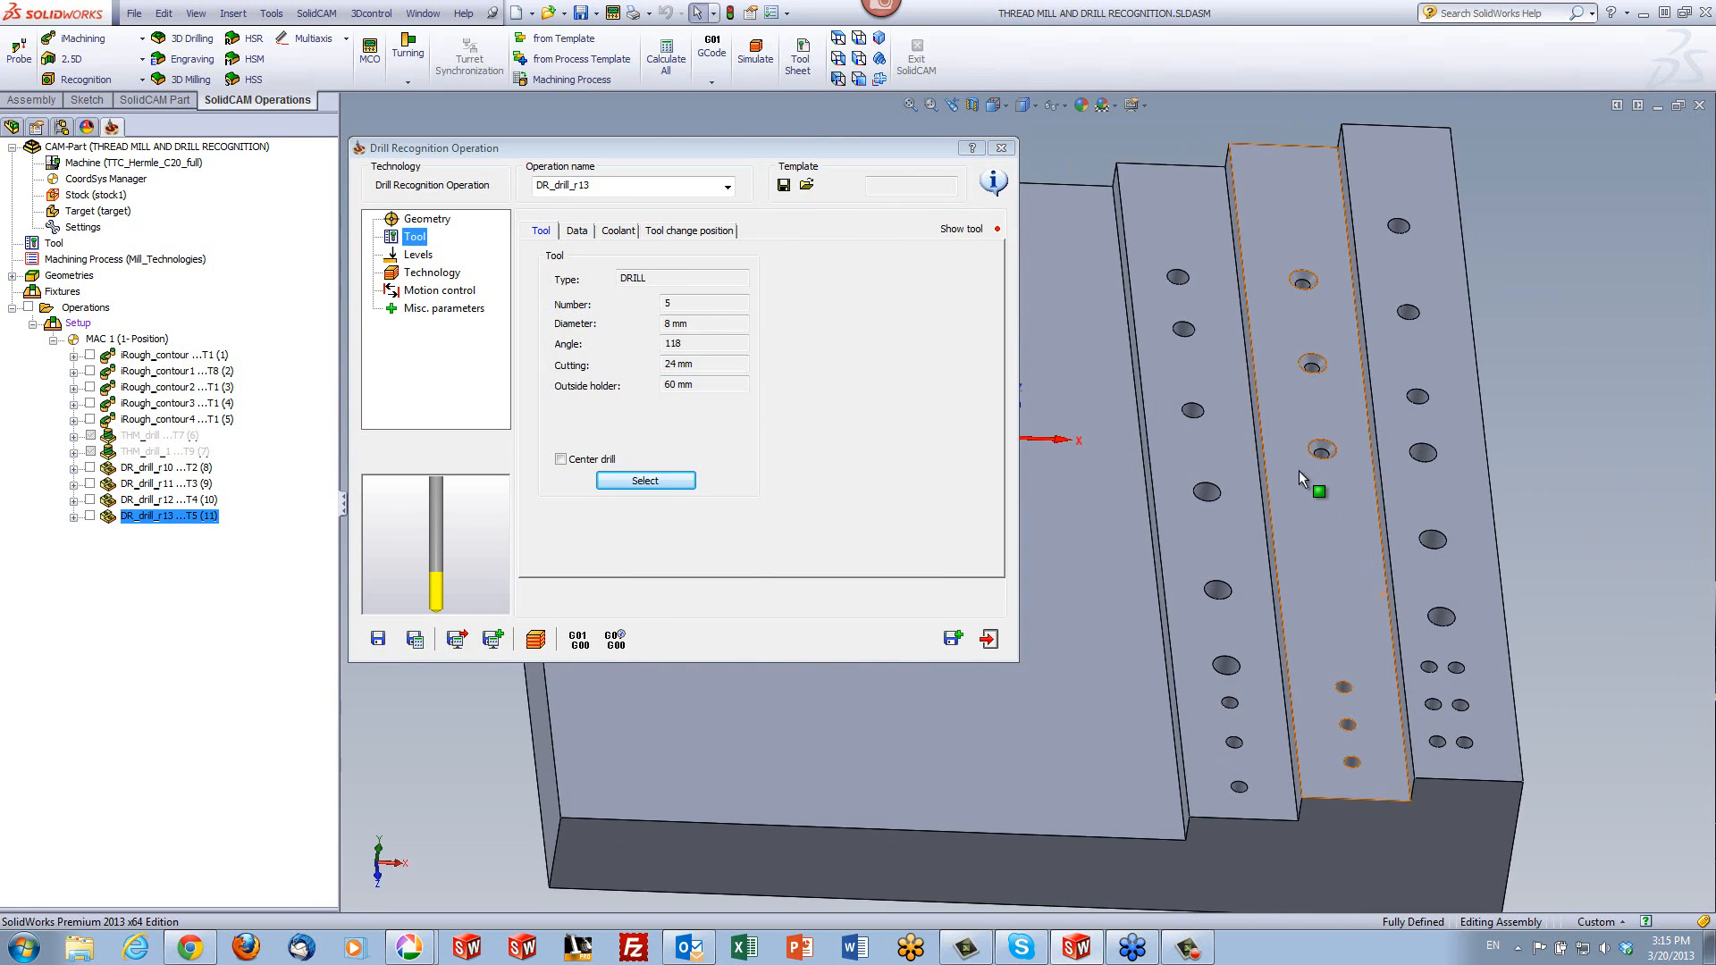
scroll(1303, 472, "down", 2)
left_click(951, 639)
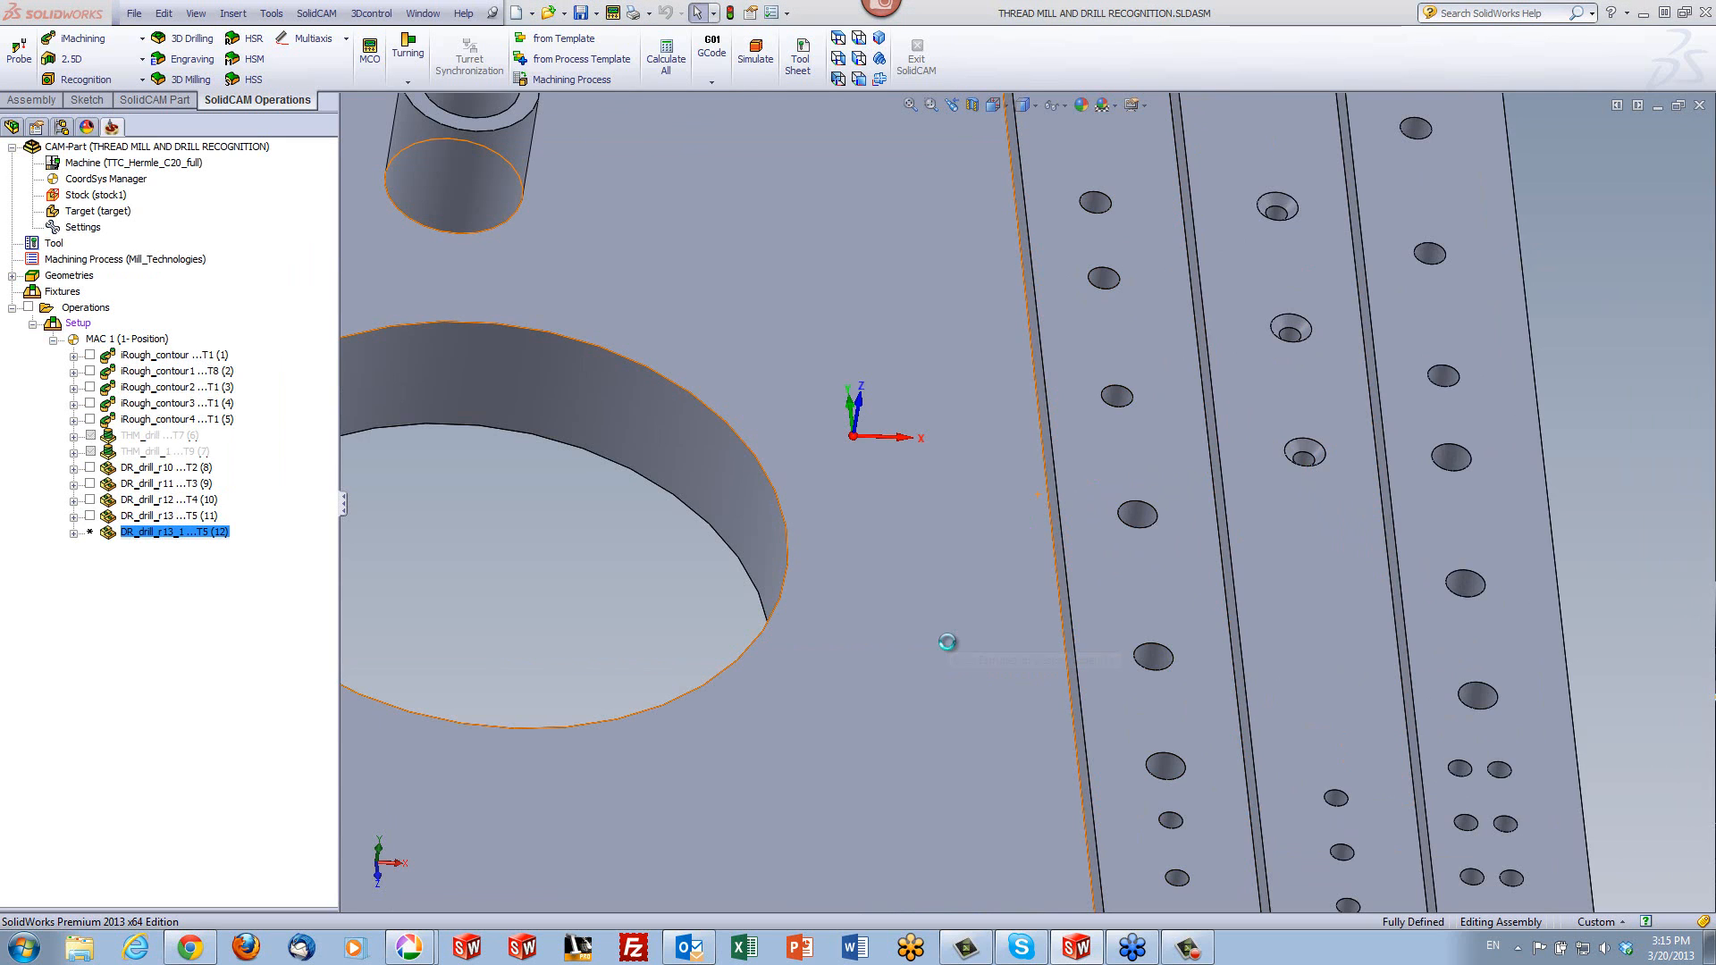
left_click(583, 266)
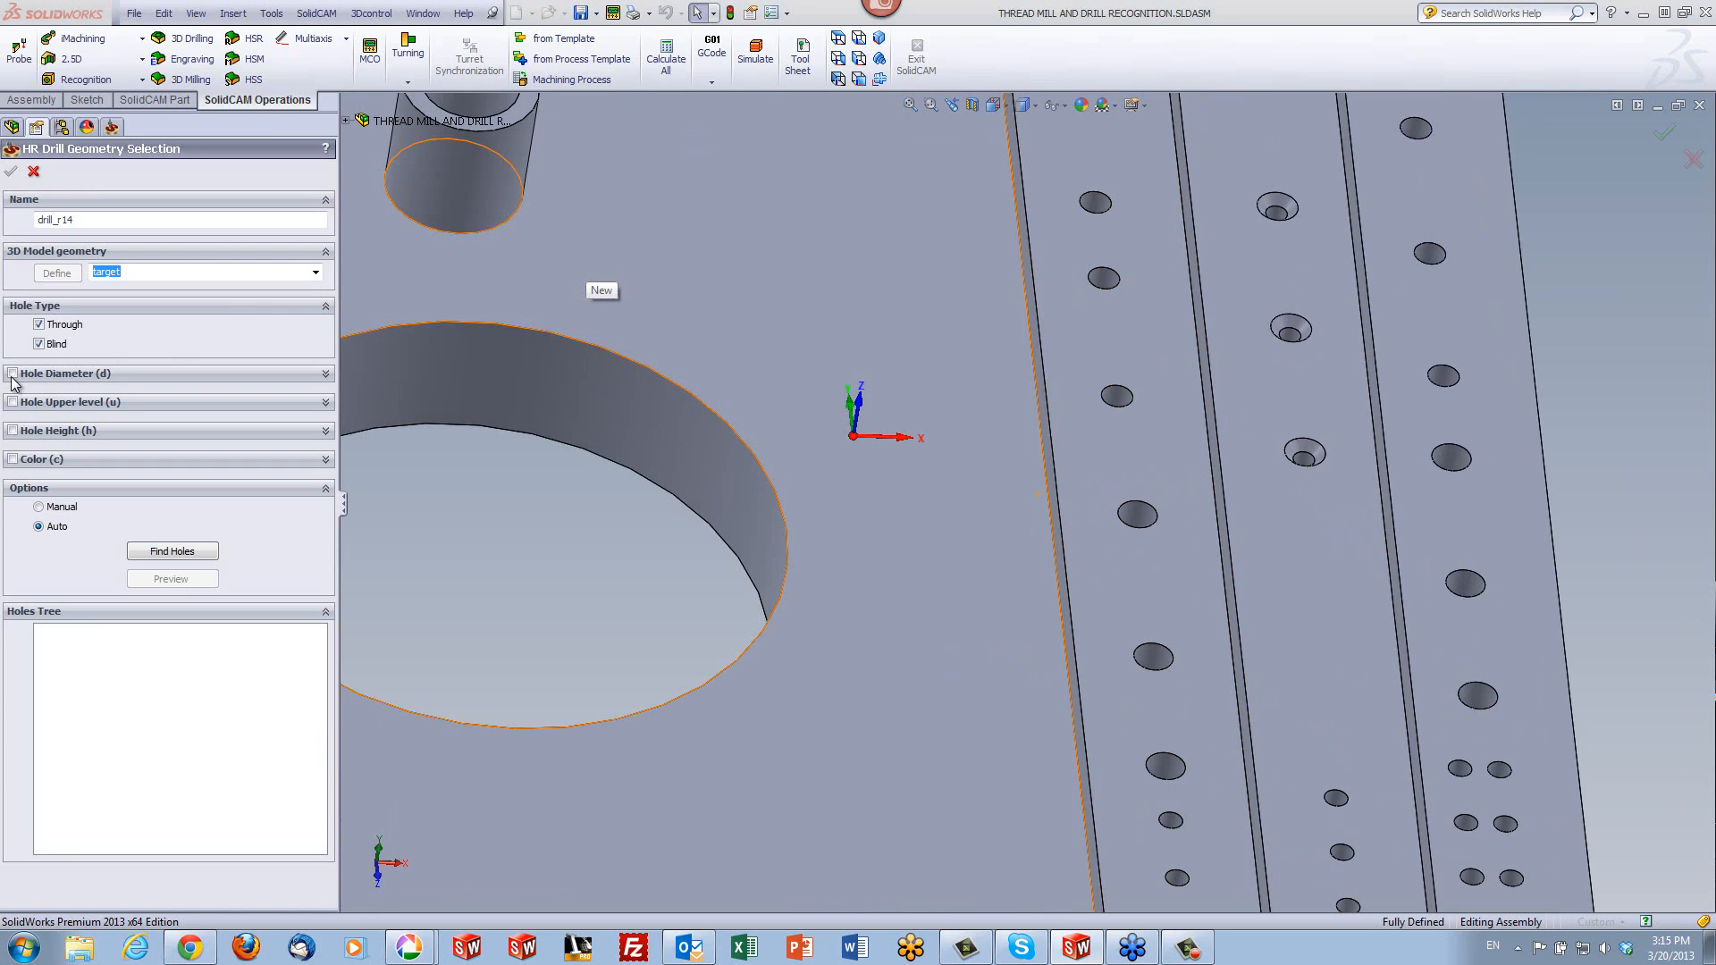
left_click(13, 375)
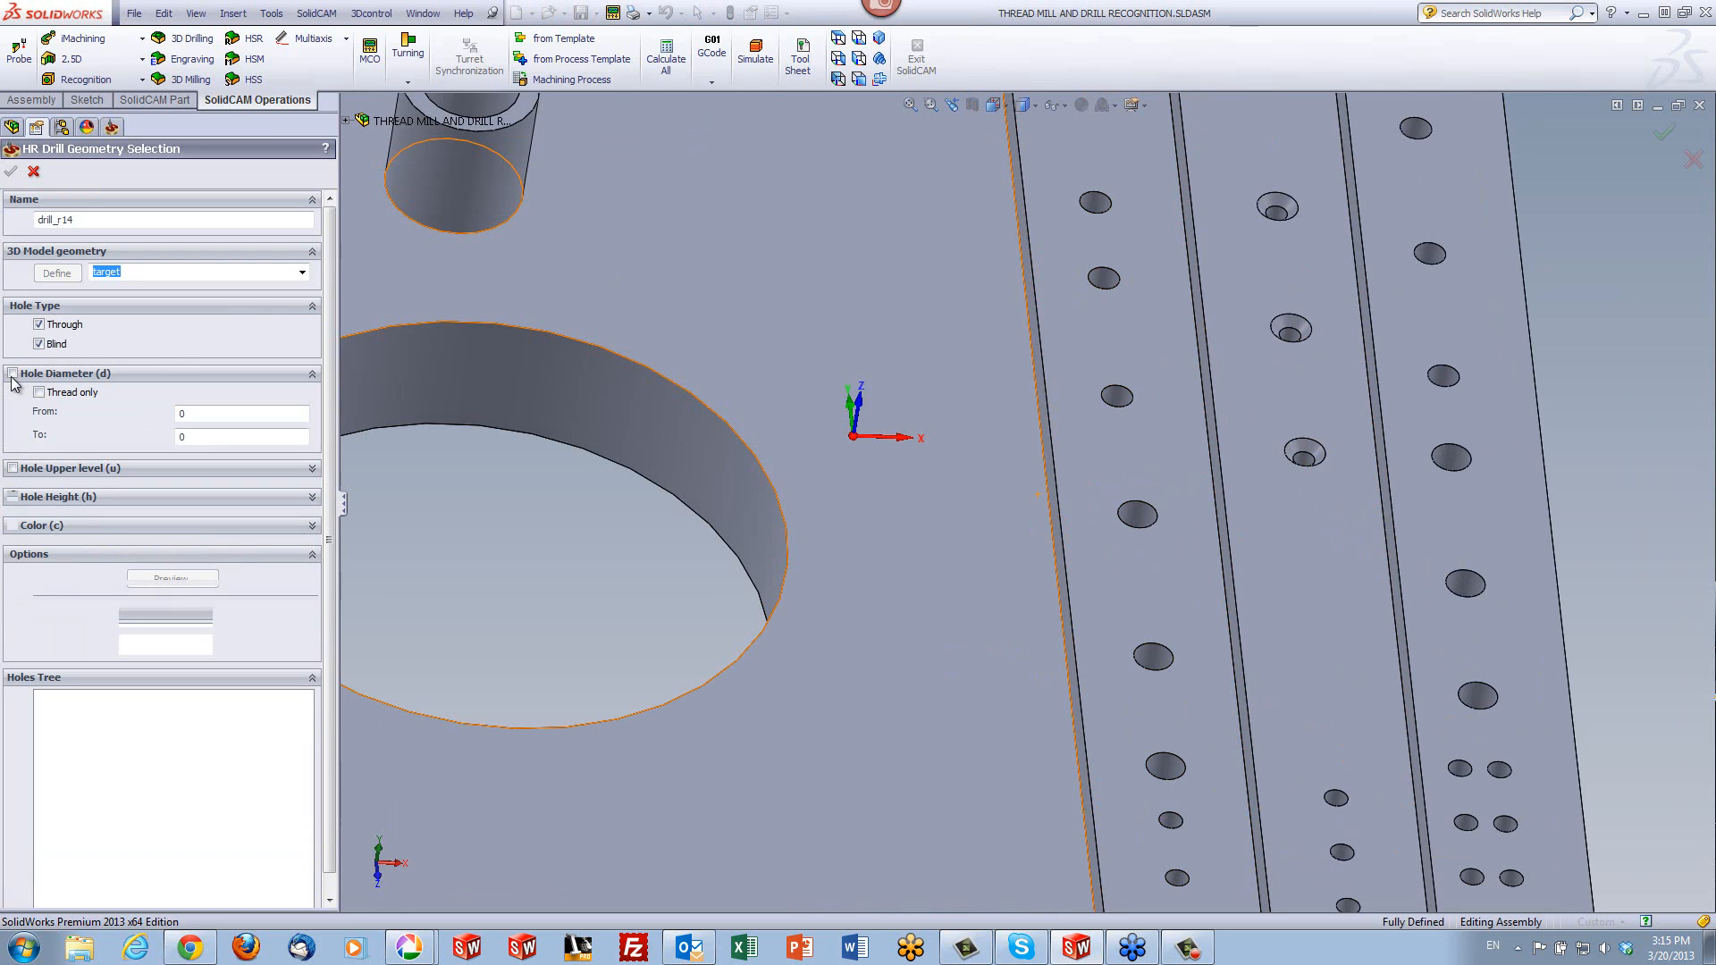
left_click(186, 414)
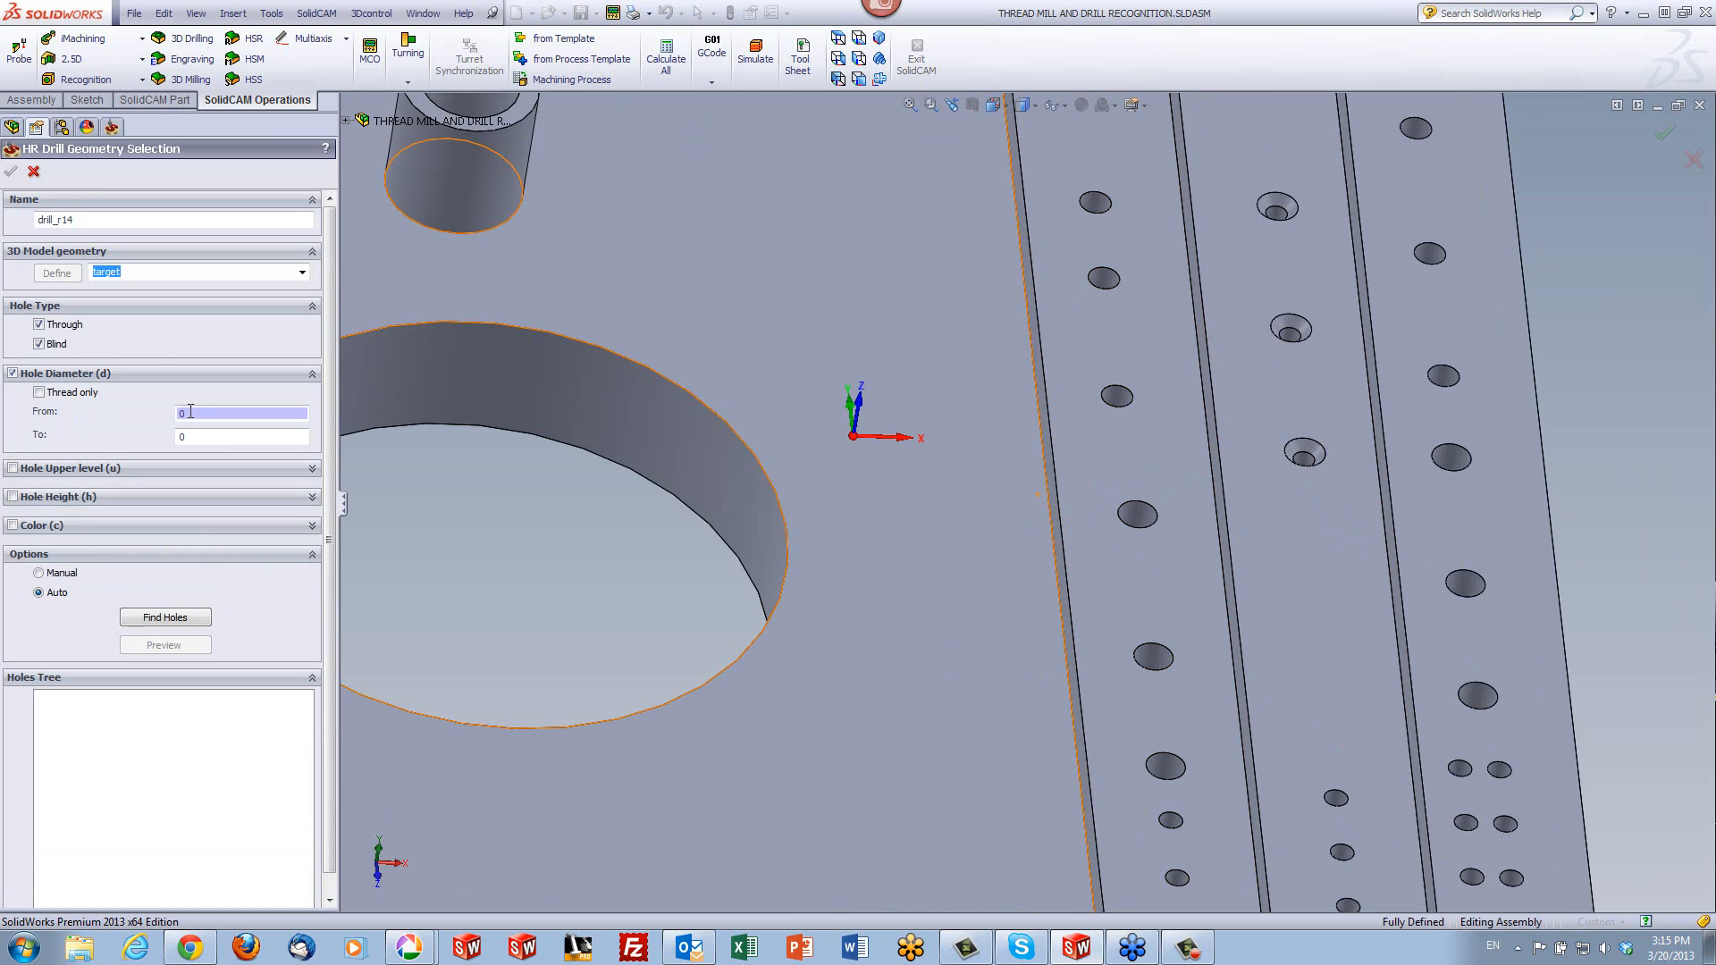
left_click(1287, 334)
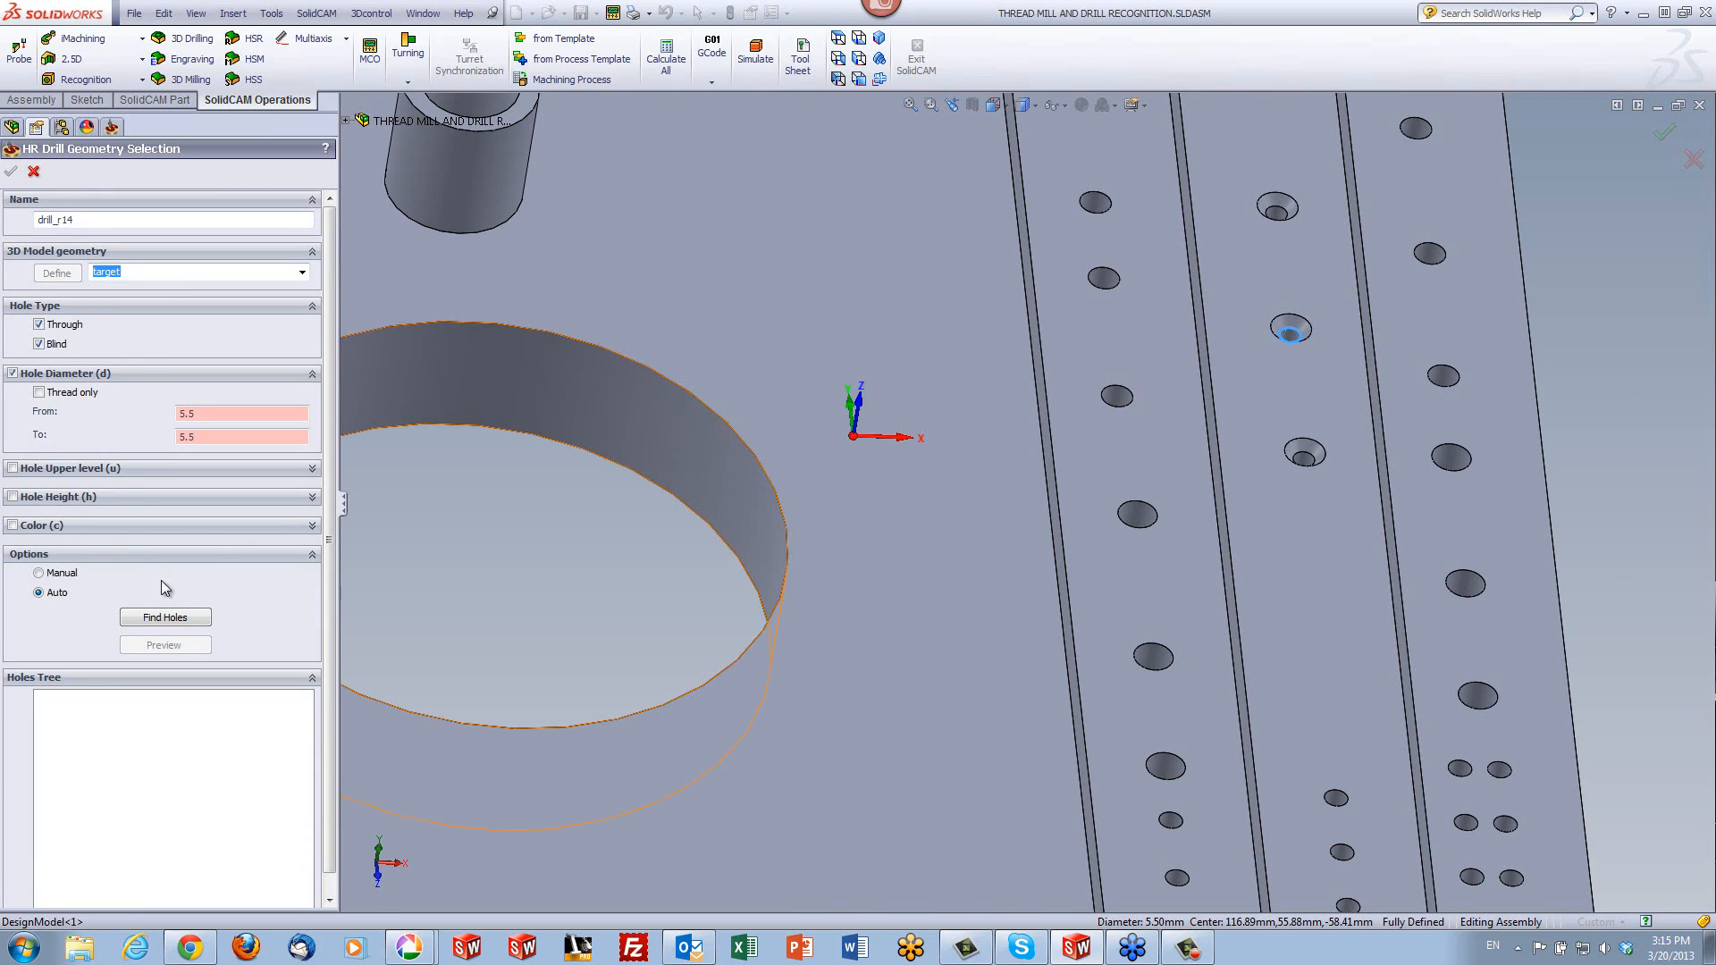
left_click(184, 618)
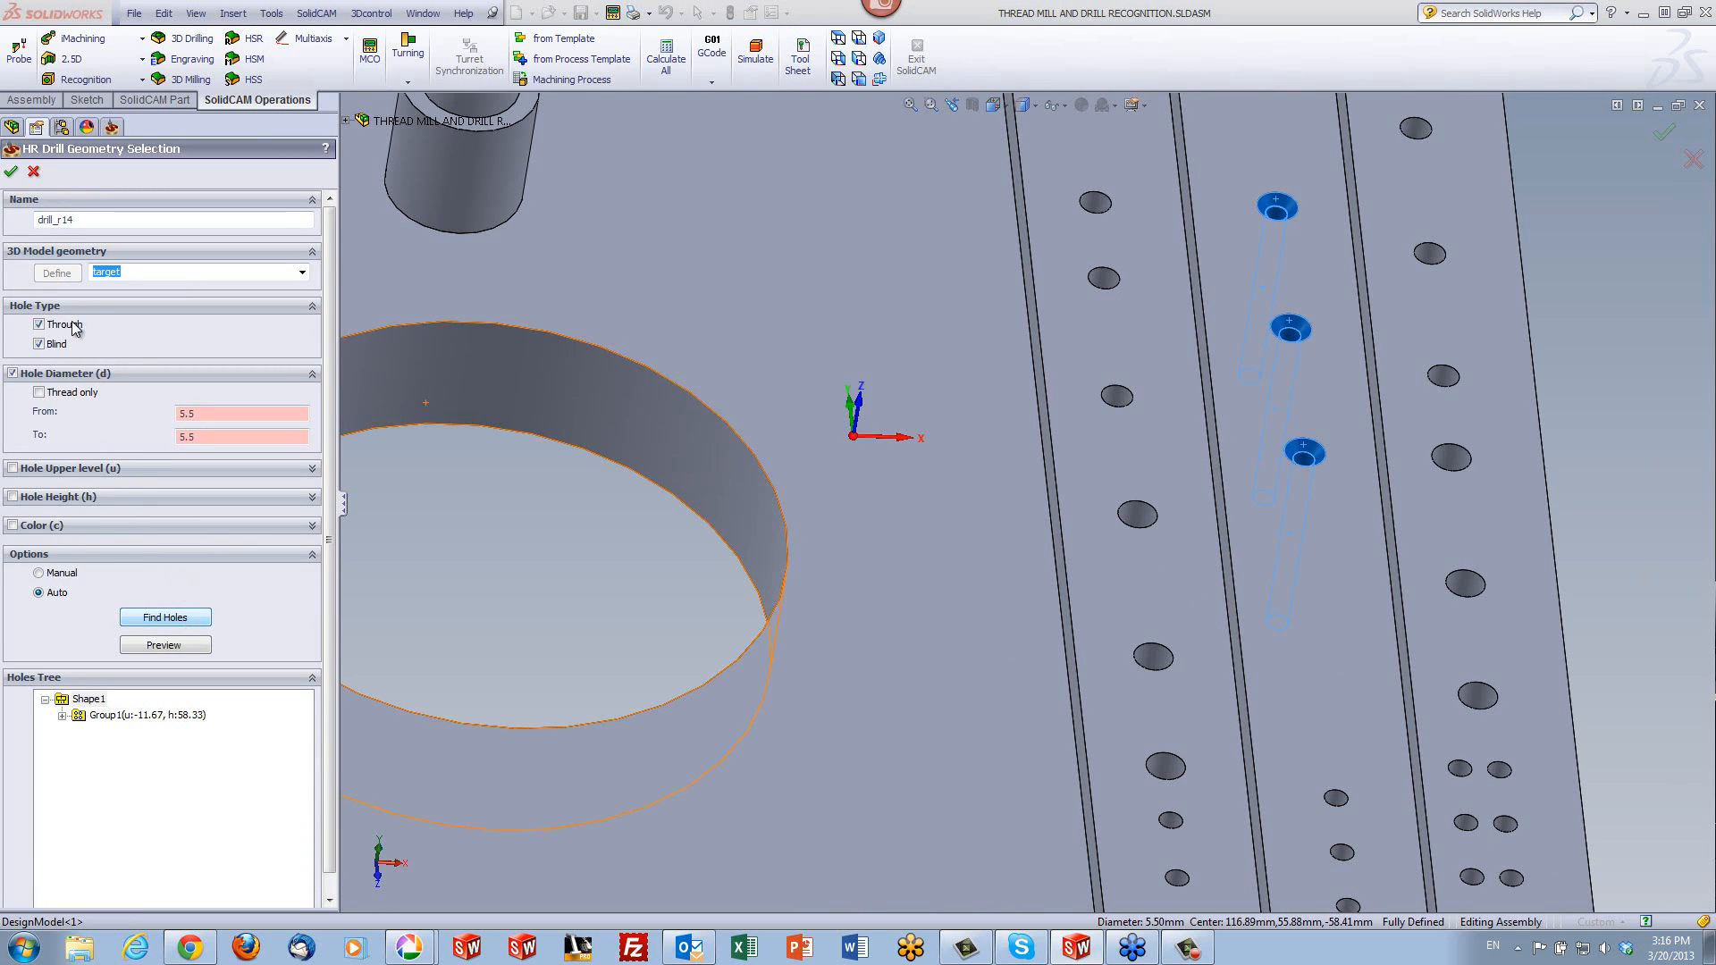
left_click(12, 173)
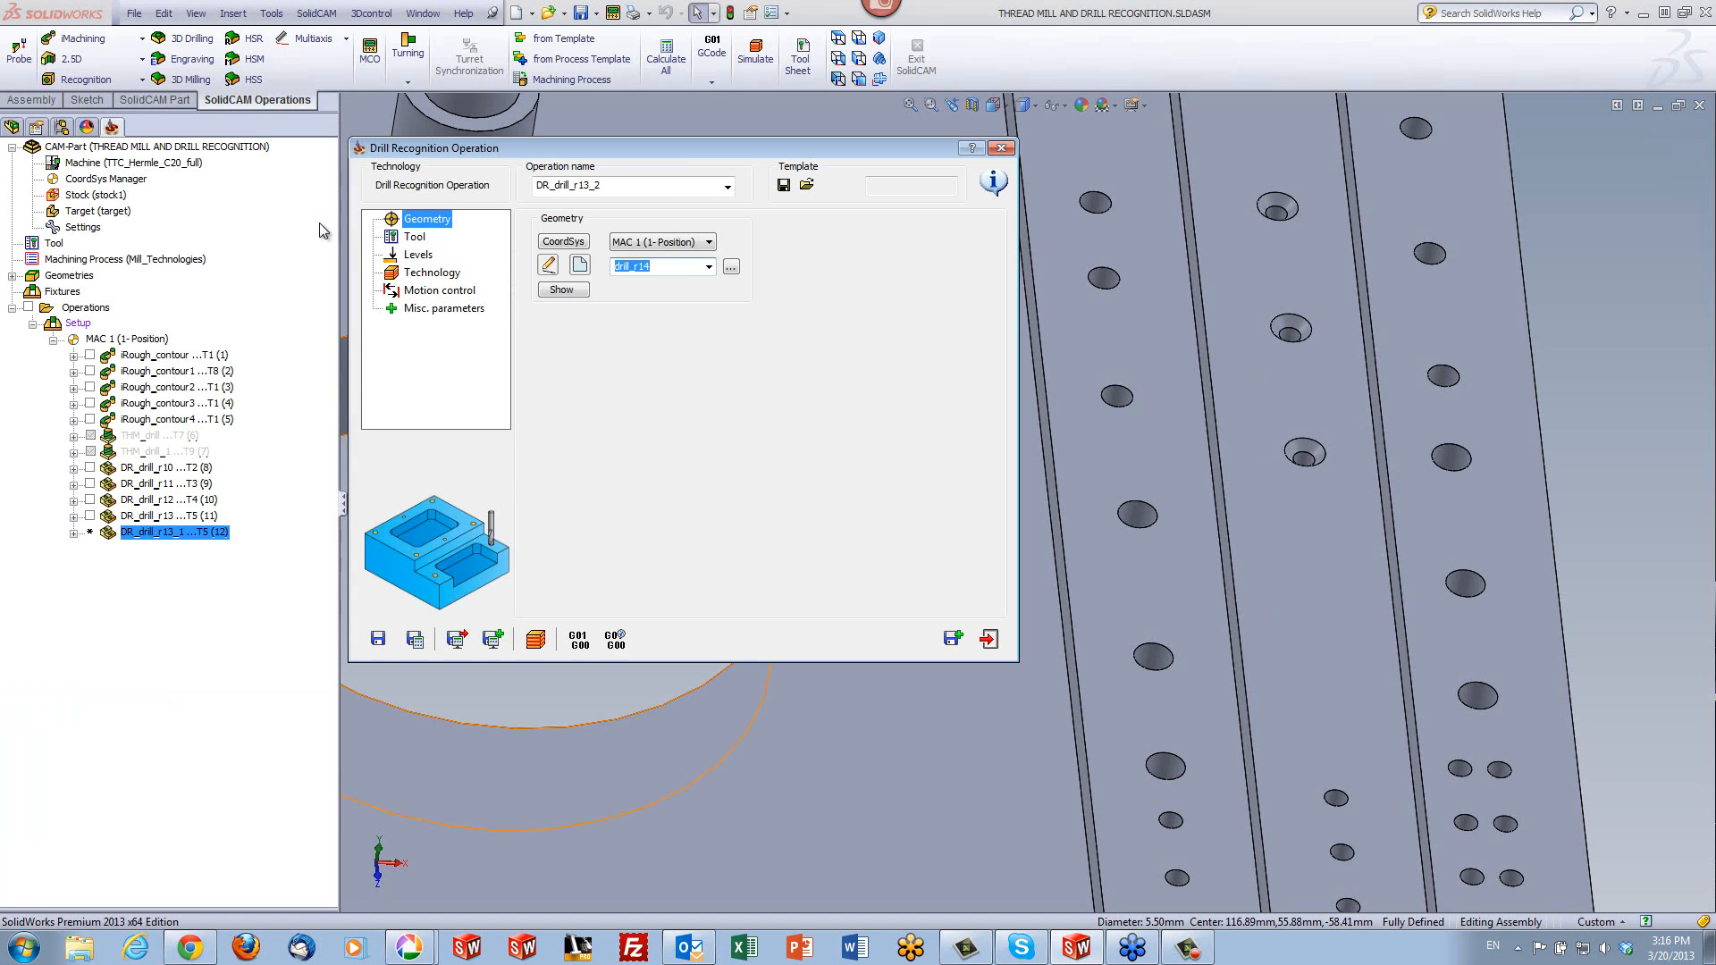
- Assign tool 6, the 5.5 mm drill, to the copied operation
left_click(398, 238)
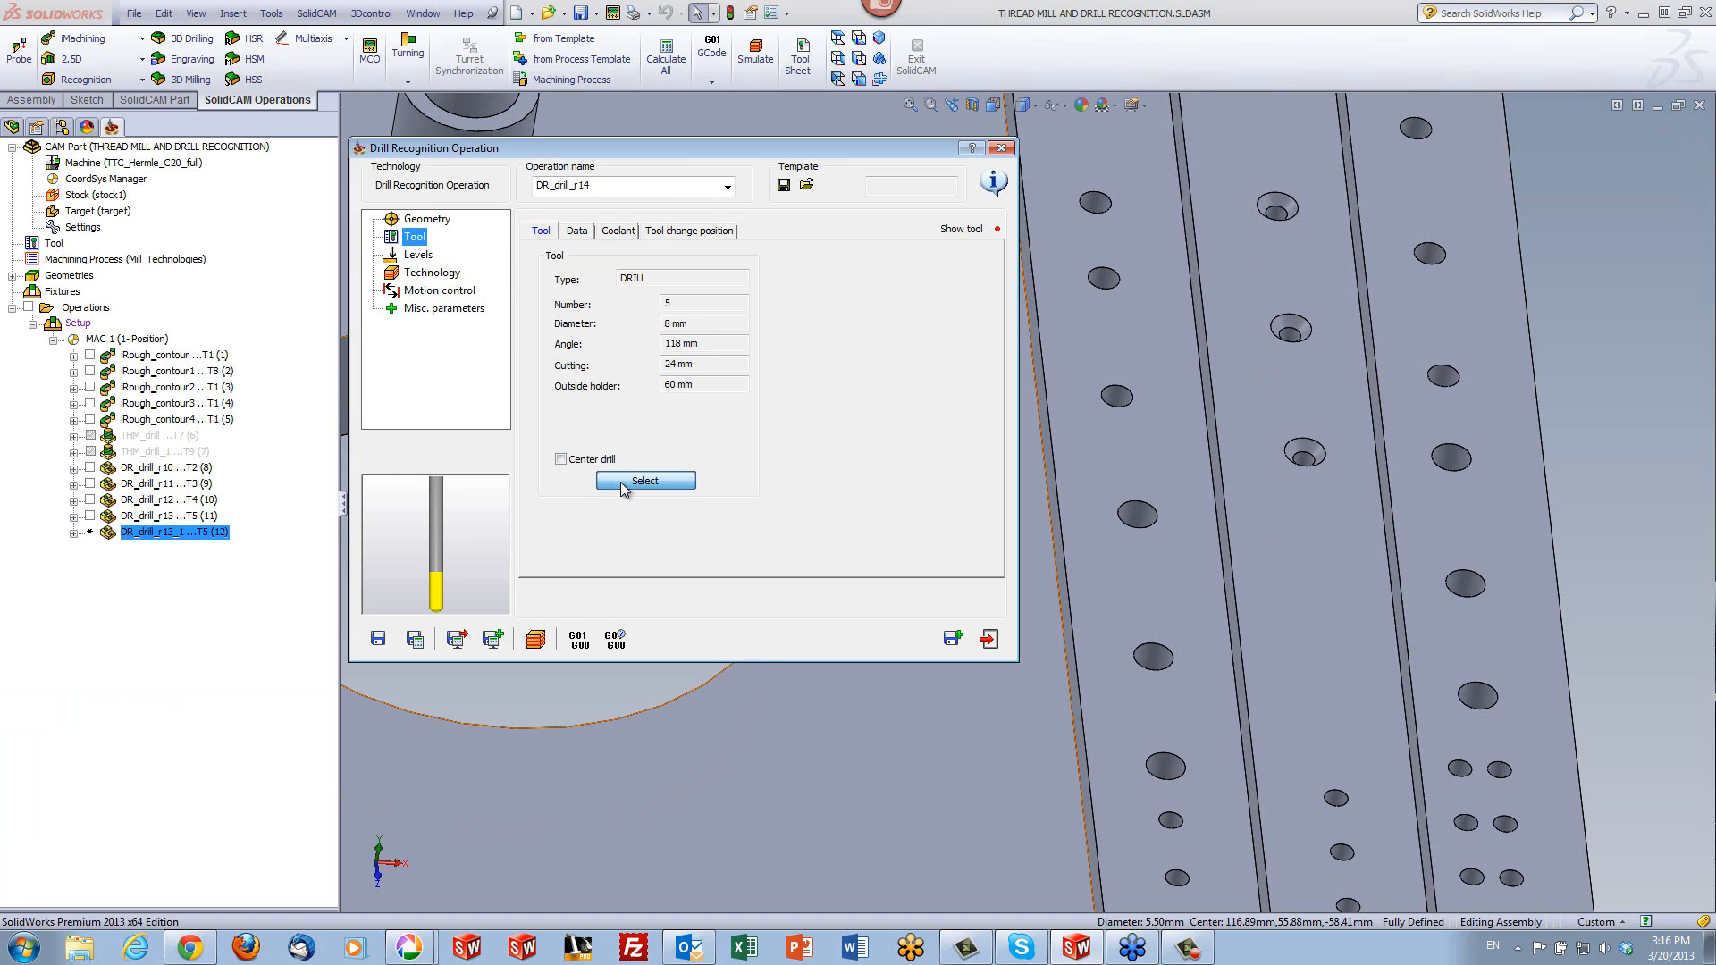
left_click(620, 481)
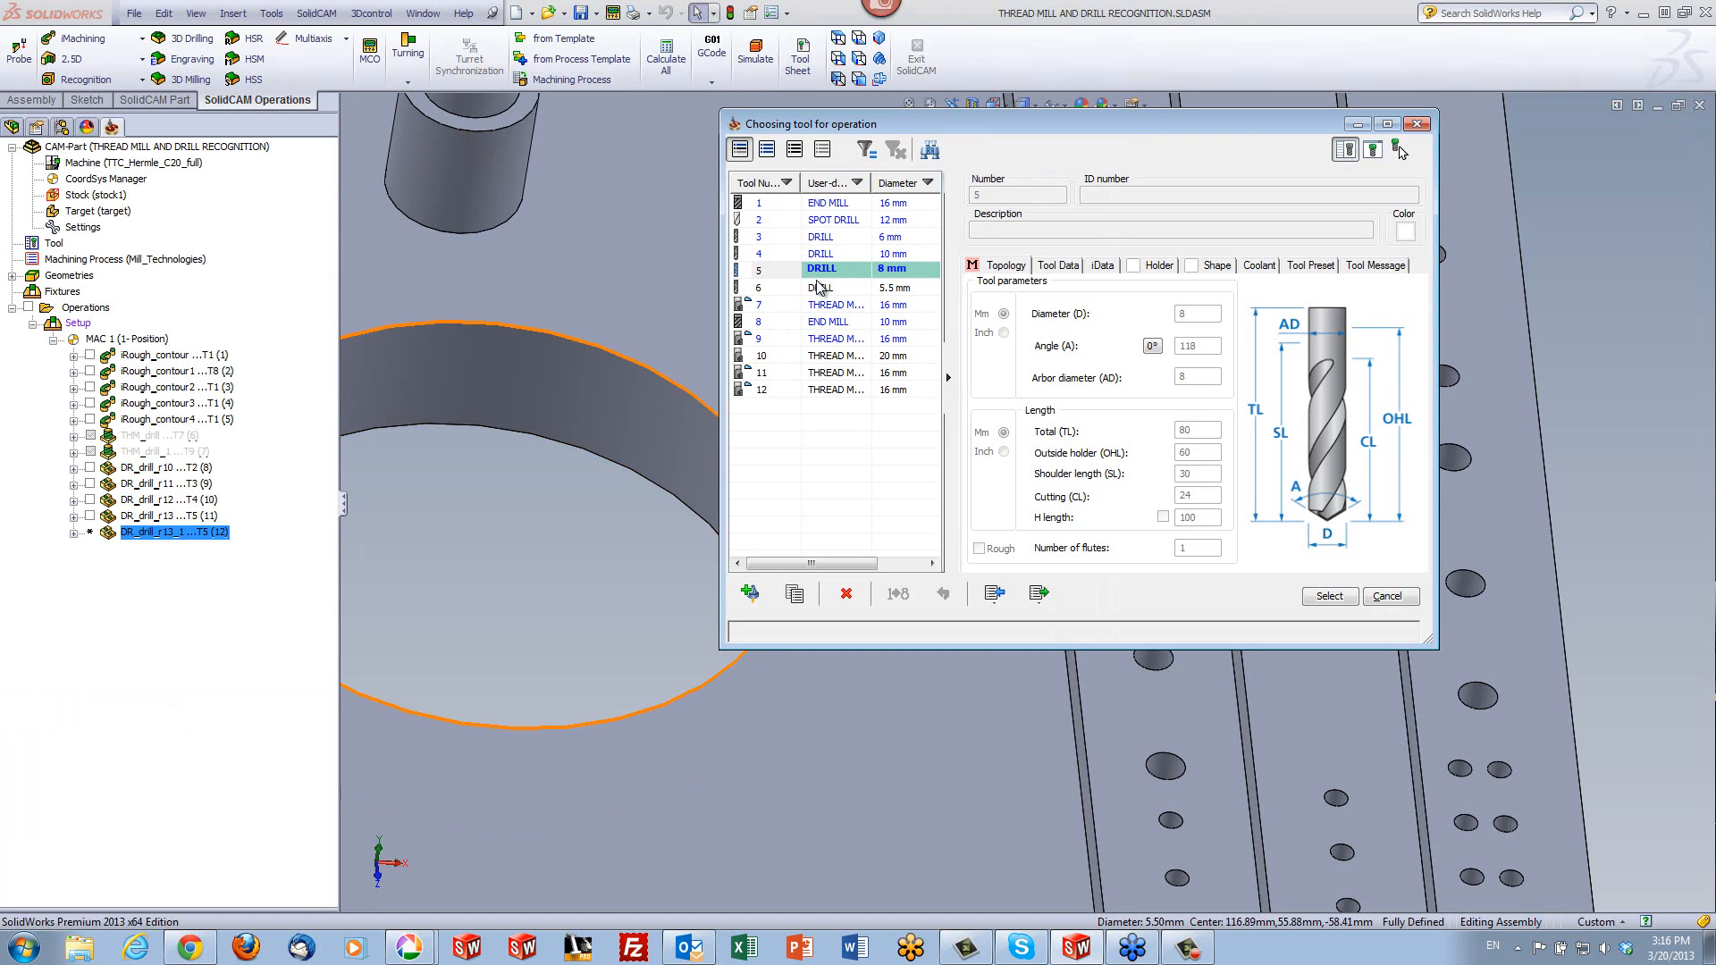
left_click(817, 290)
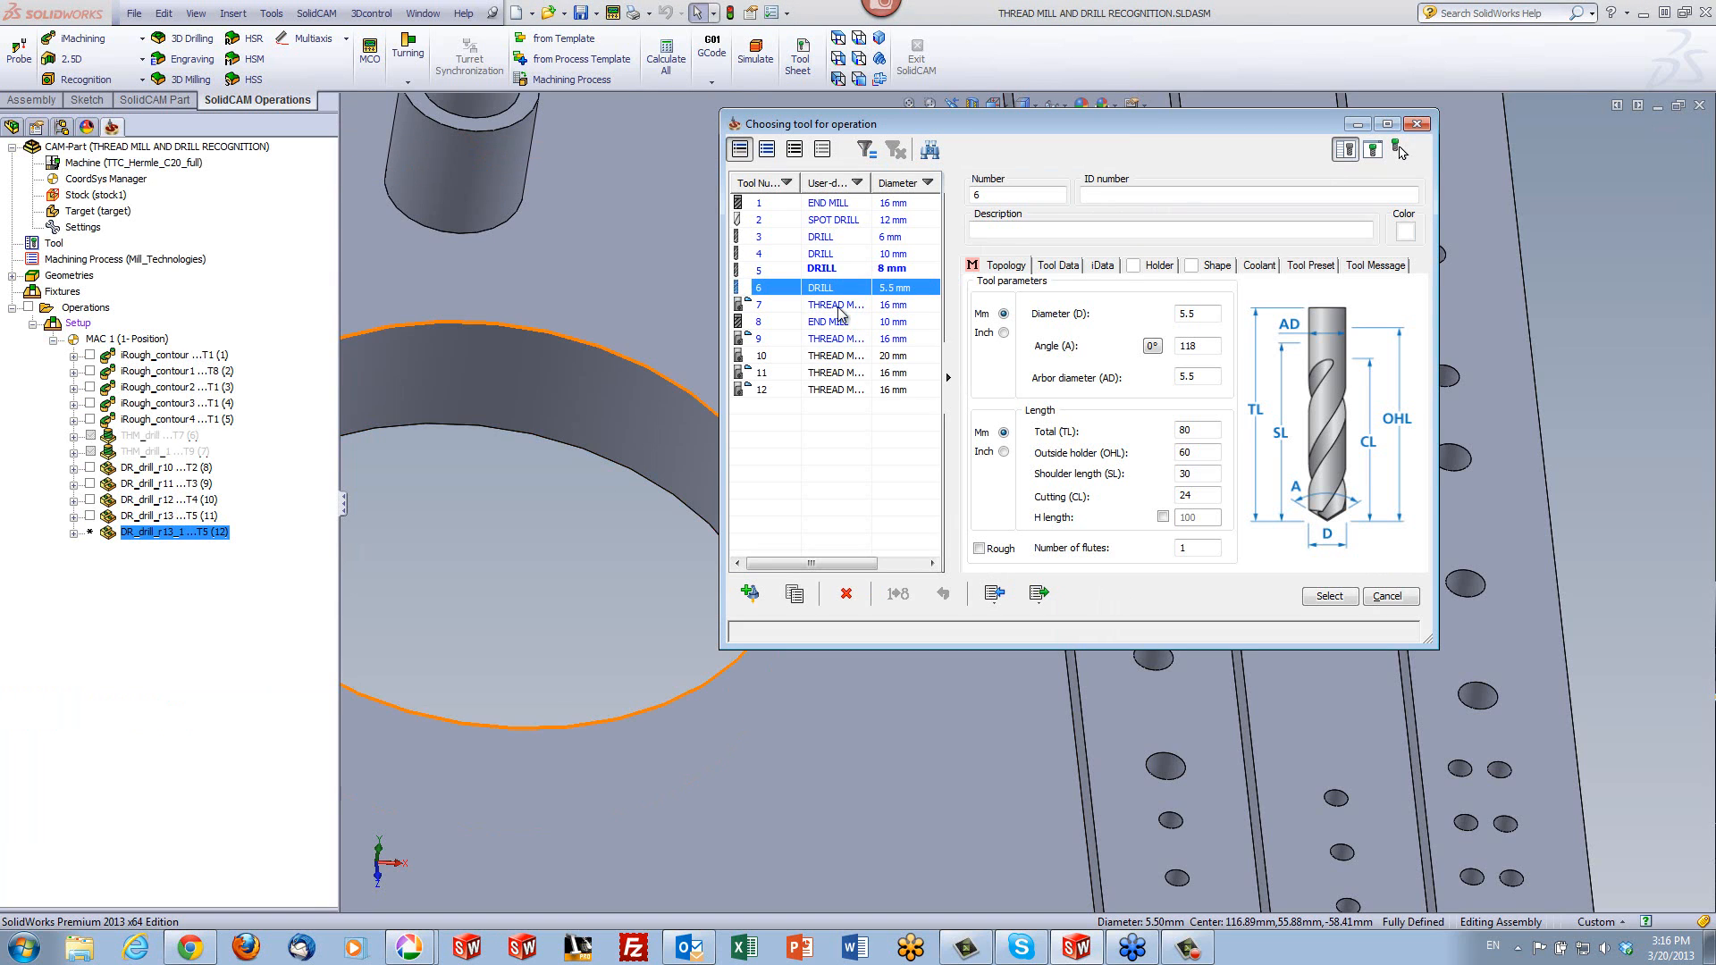
left_click(1322, 601)
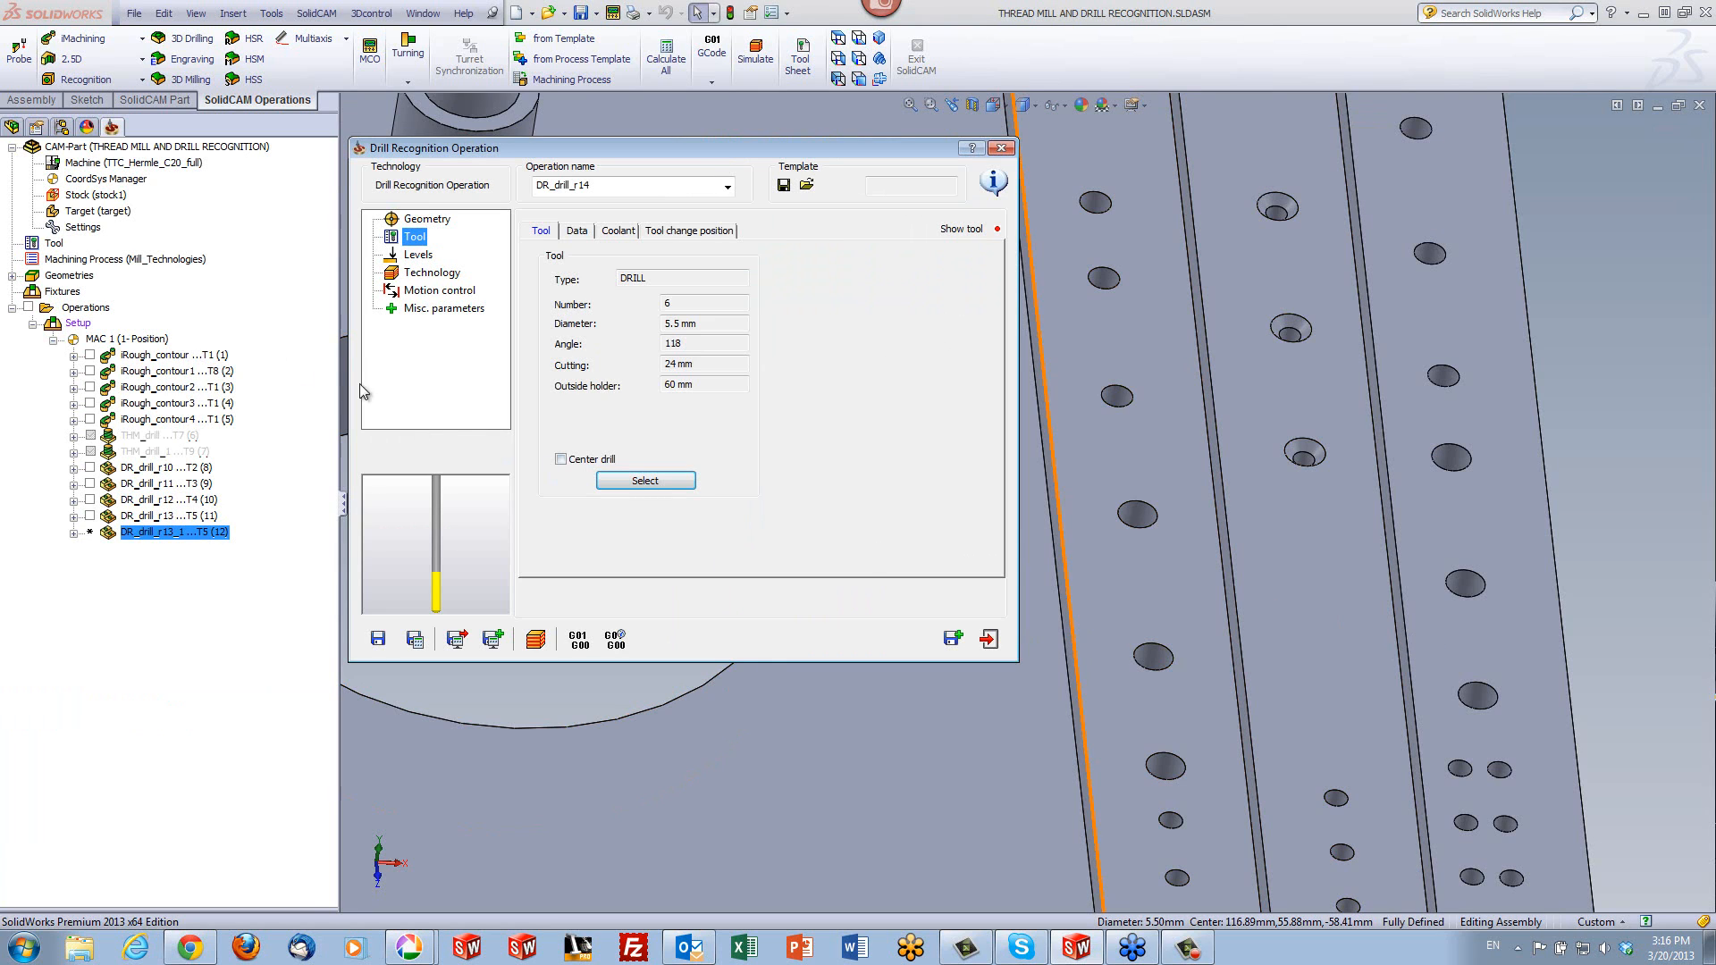
- Set the depth type of all the 5.5 mm holes to Full Diameter
left_click(418, 255)
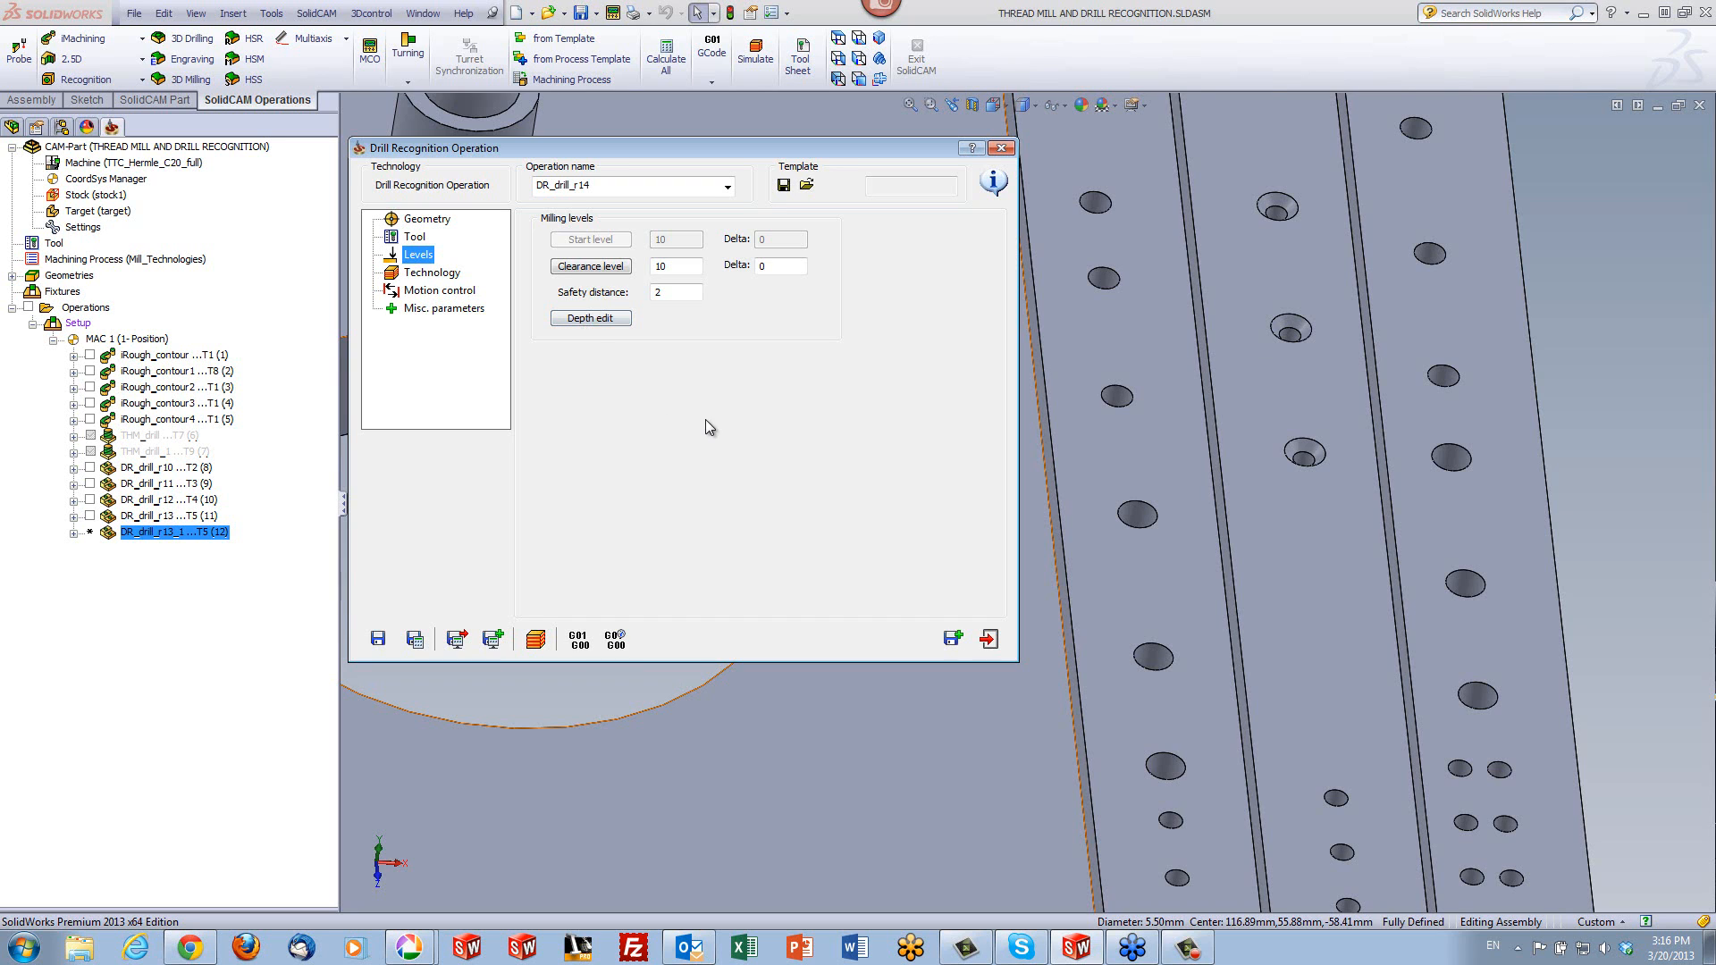
left_click(1539, 397)
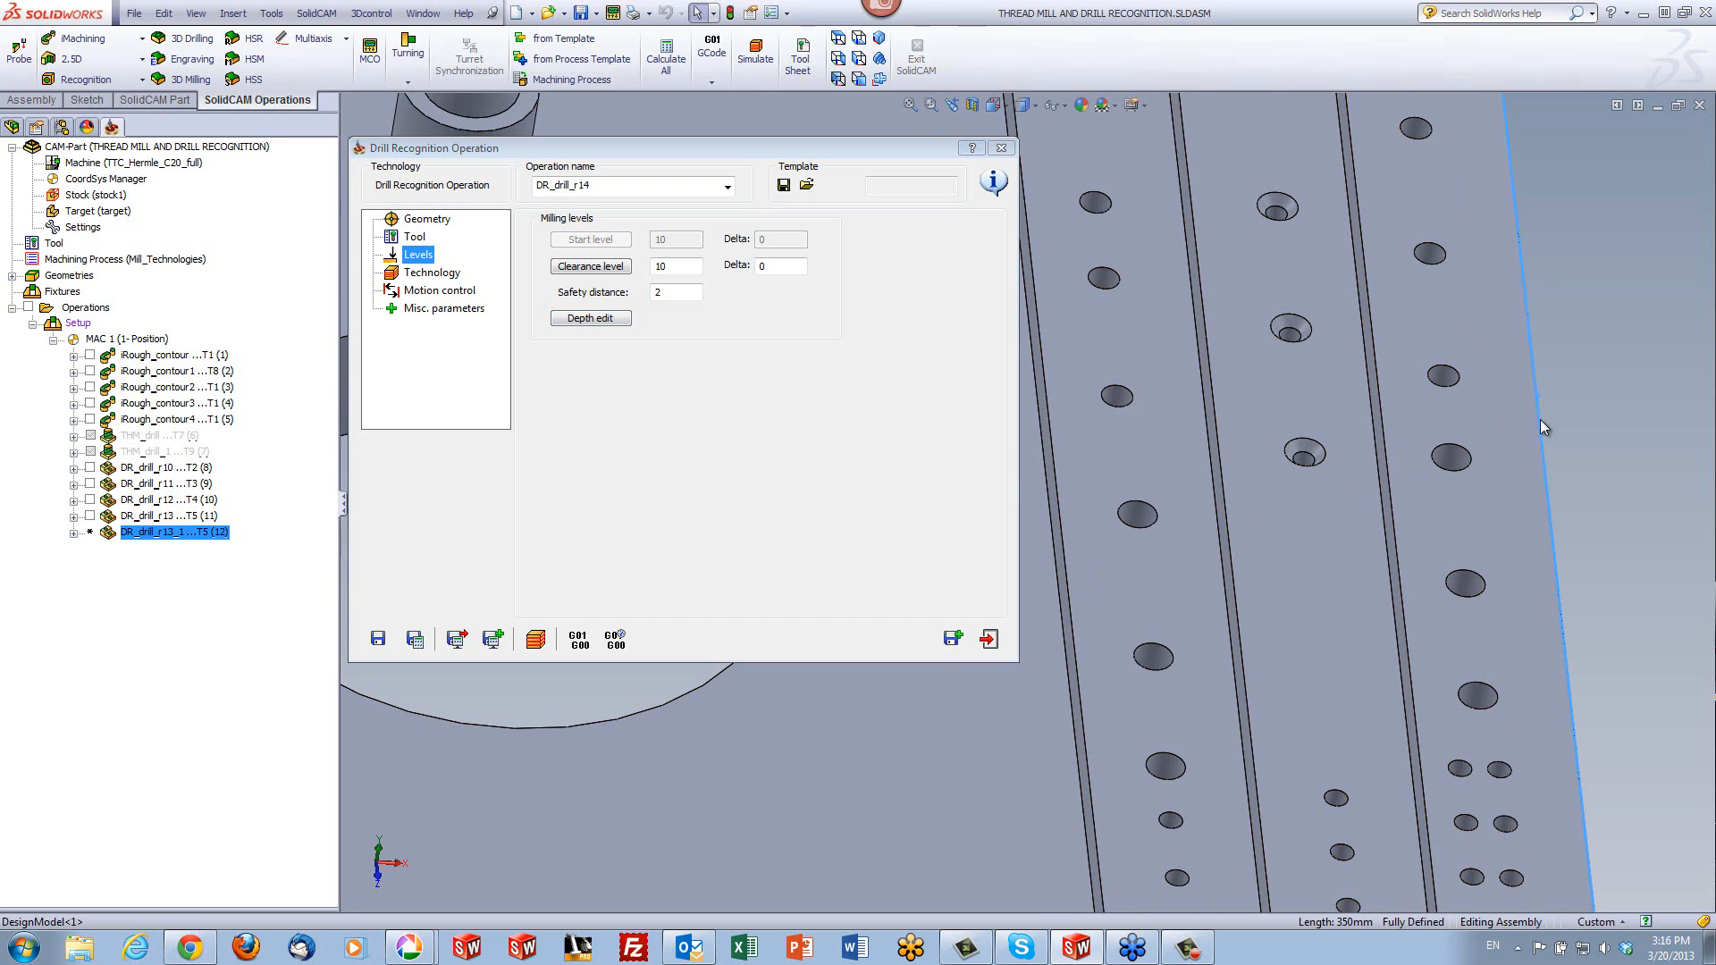
scroll(1564, 483, "up", 6)
left_click(1565, 486)
middle_click_drag(1214, 540, 1178, 491)
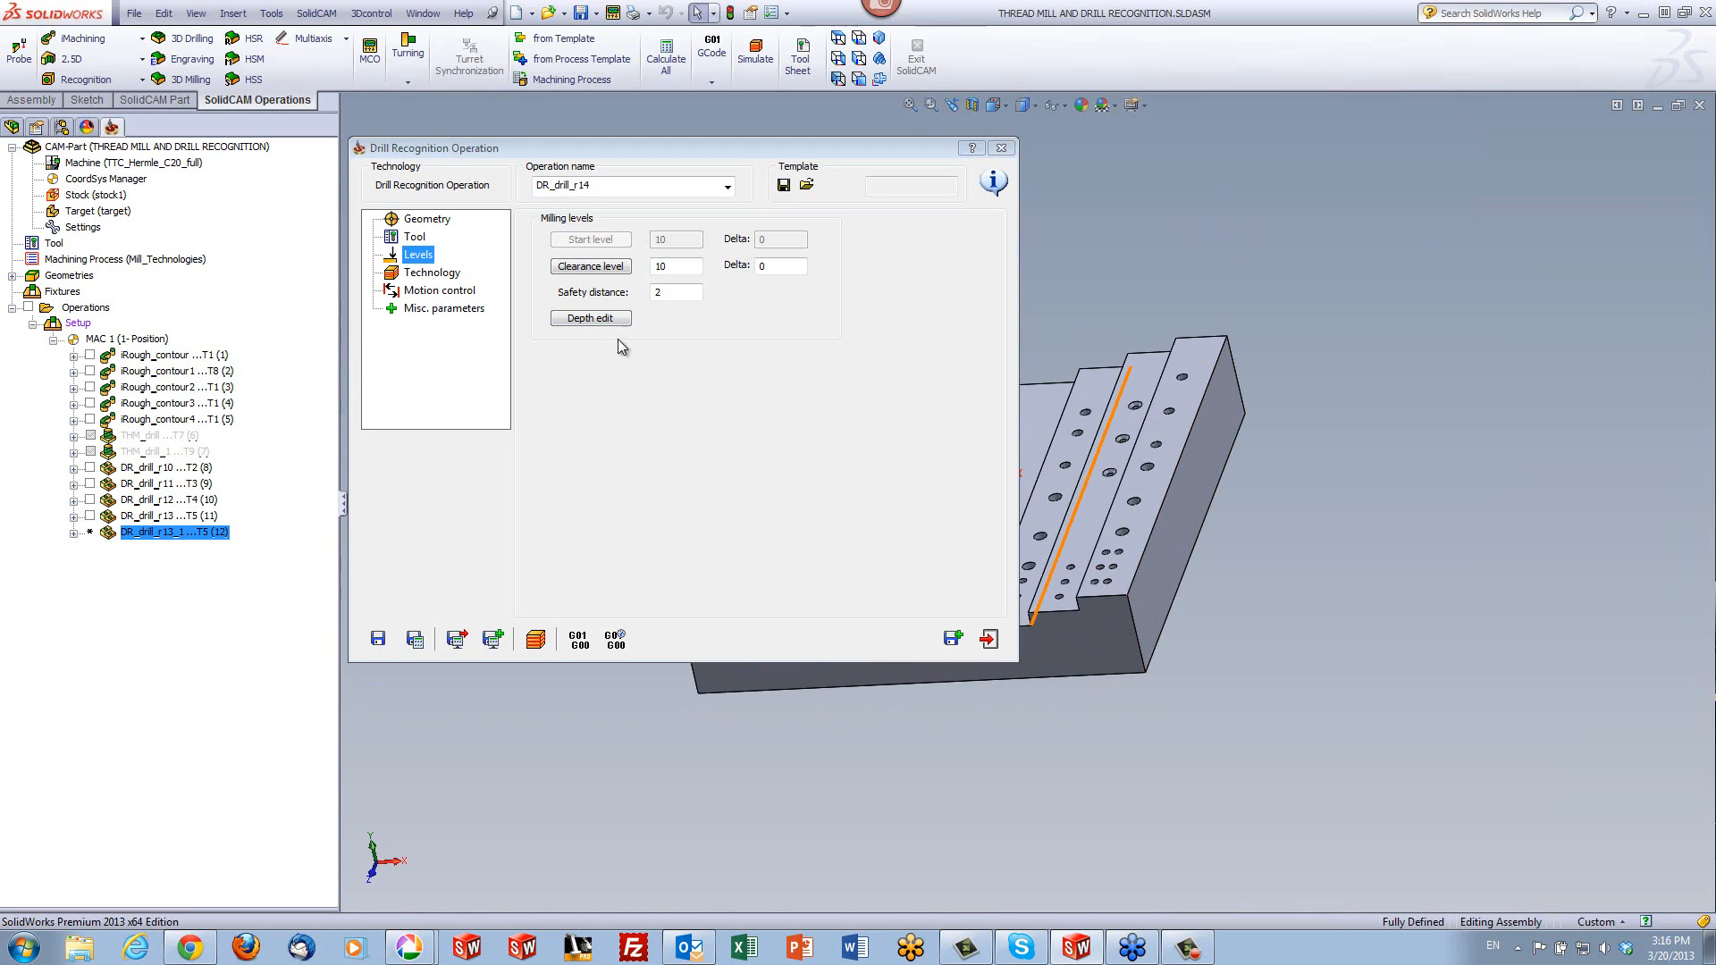
left_click(606, 318)
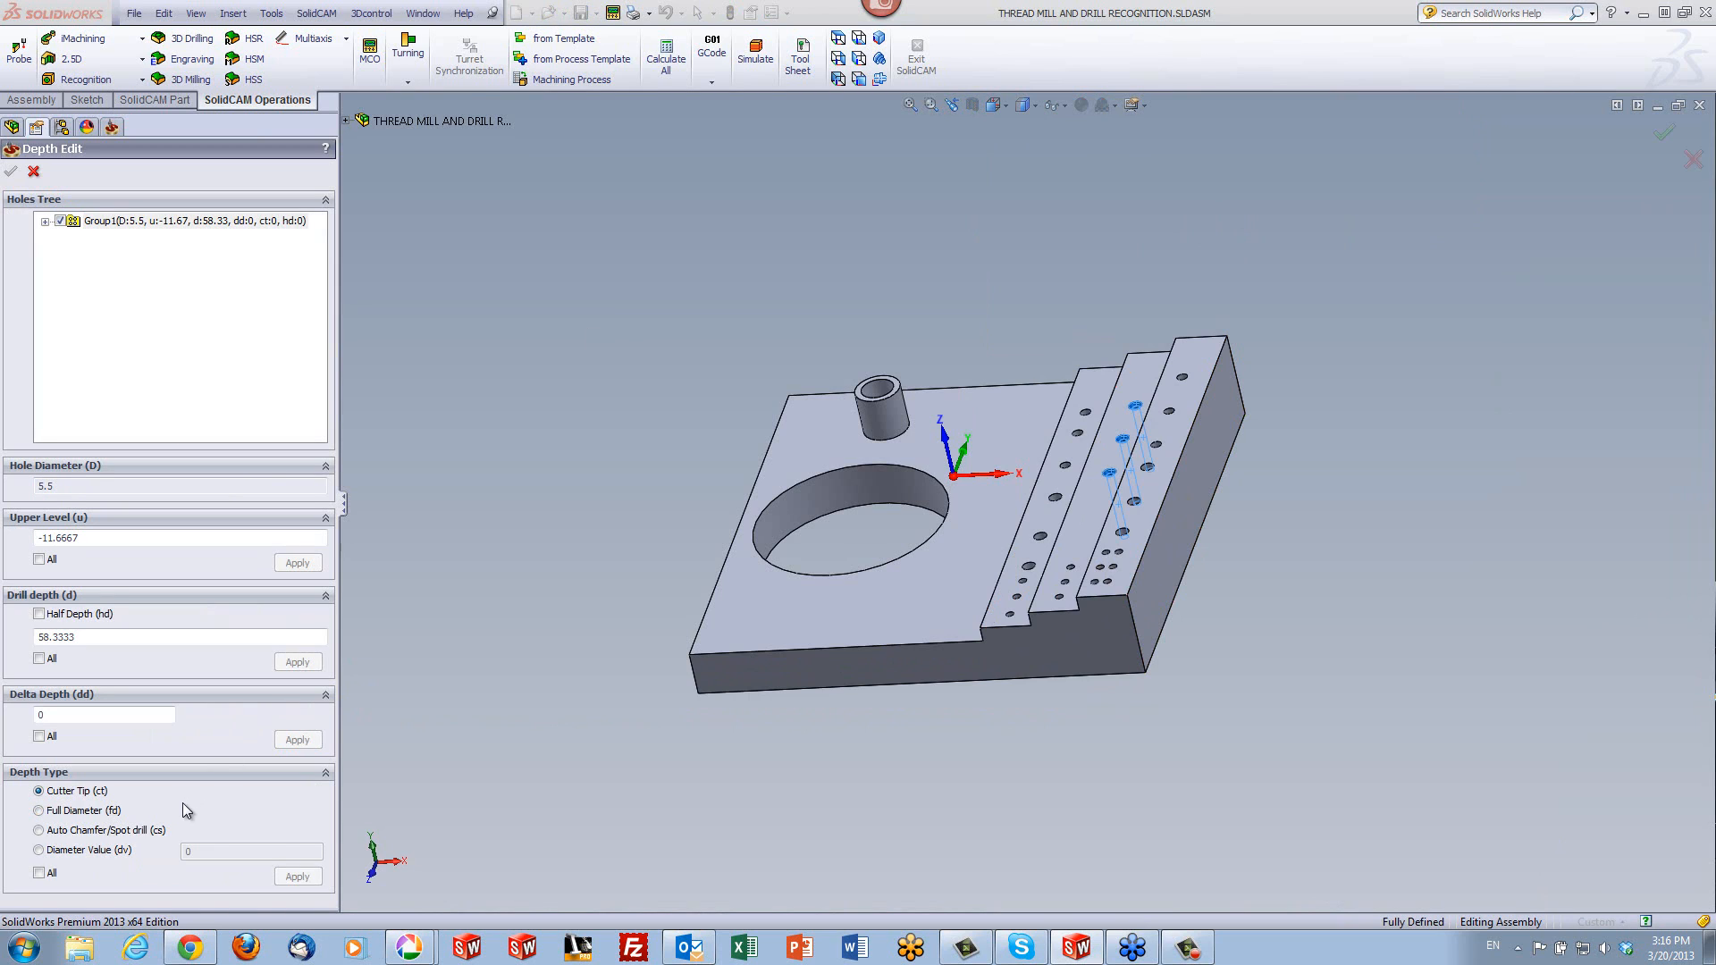
left_click(38, 812)
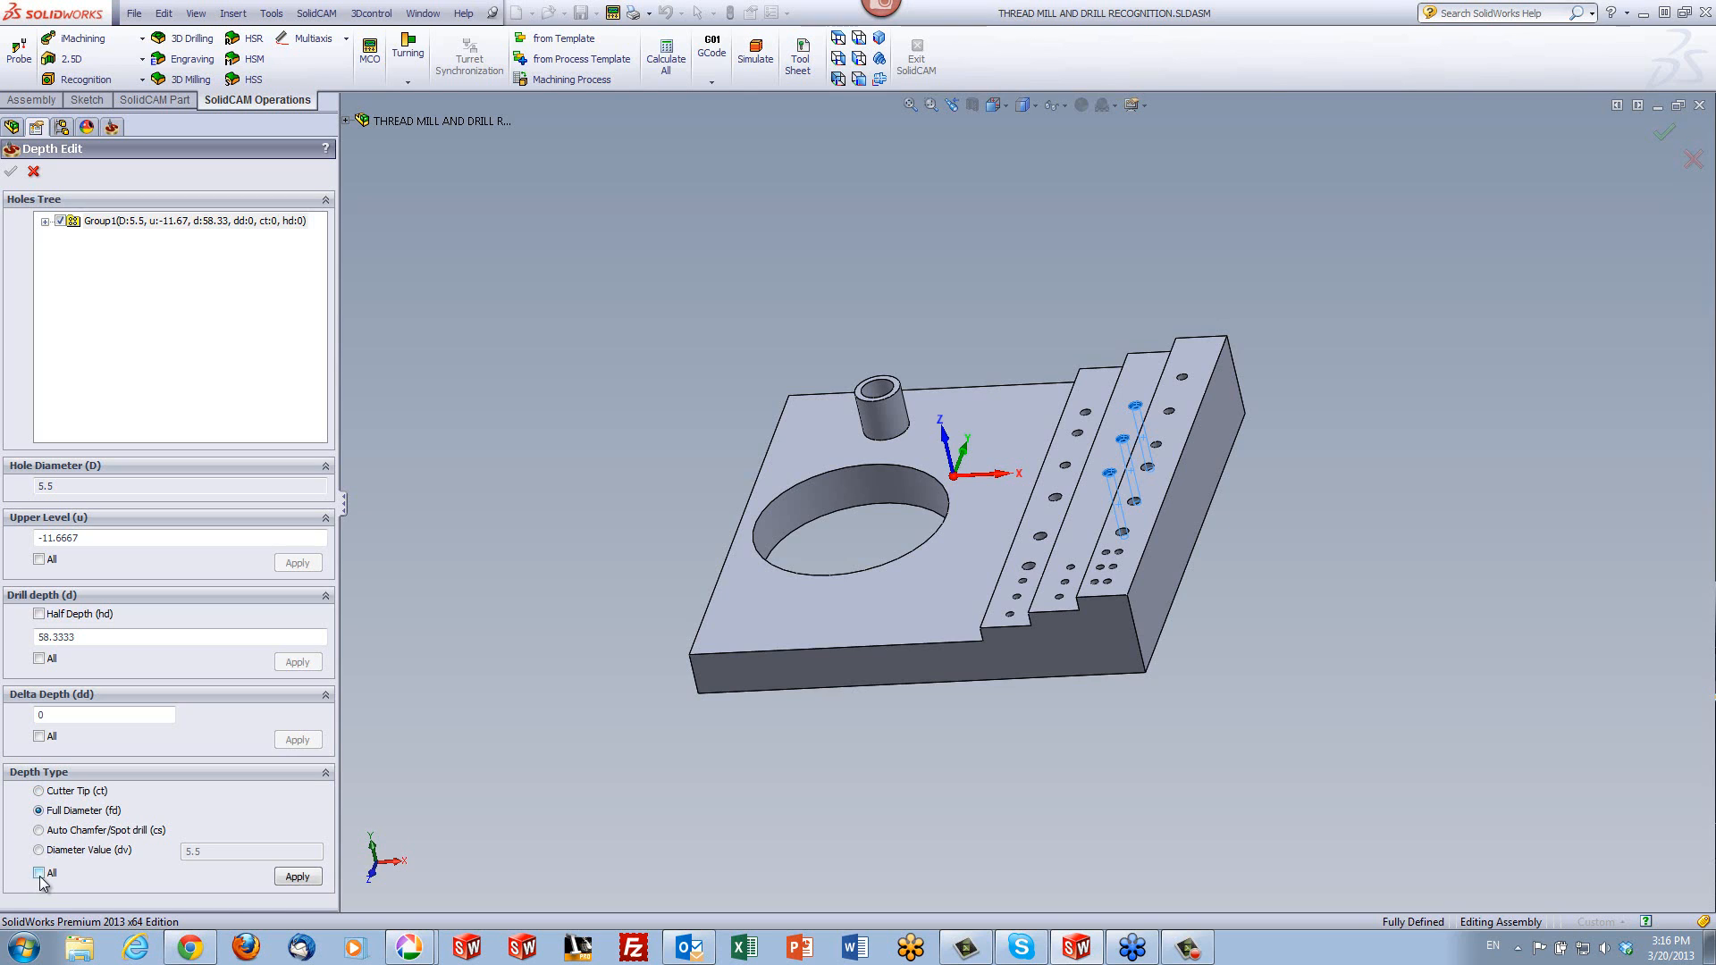
left_click(297, 878)
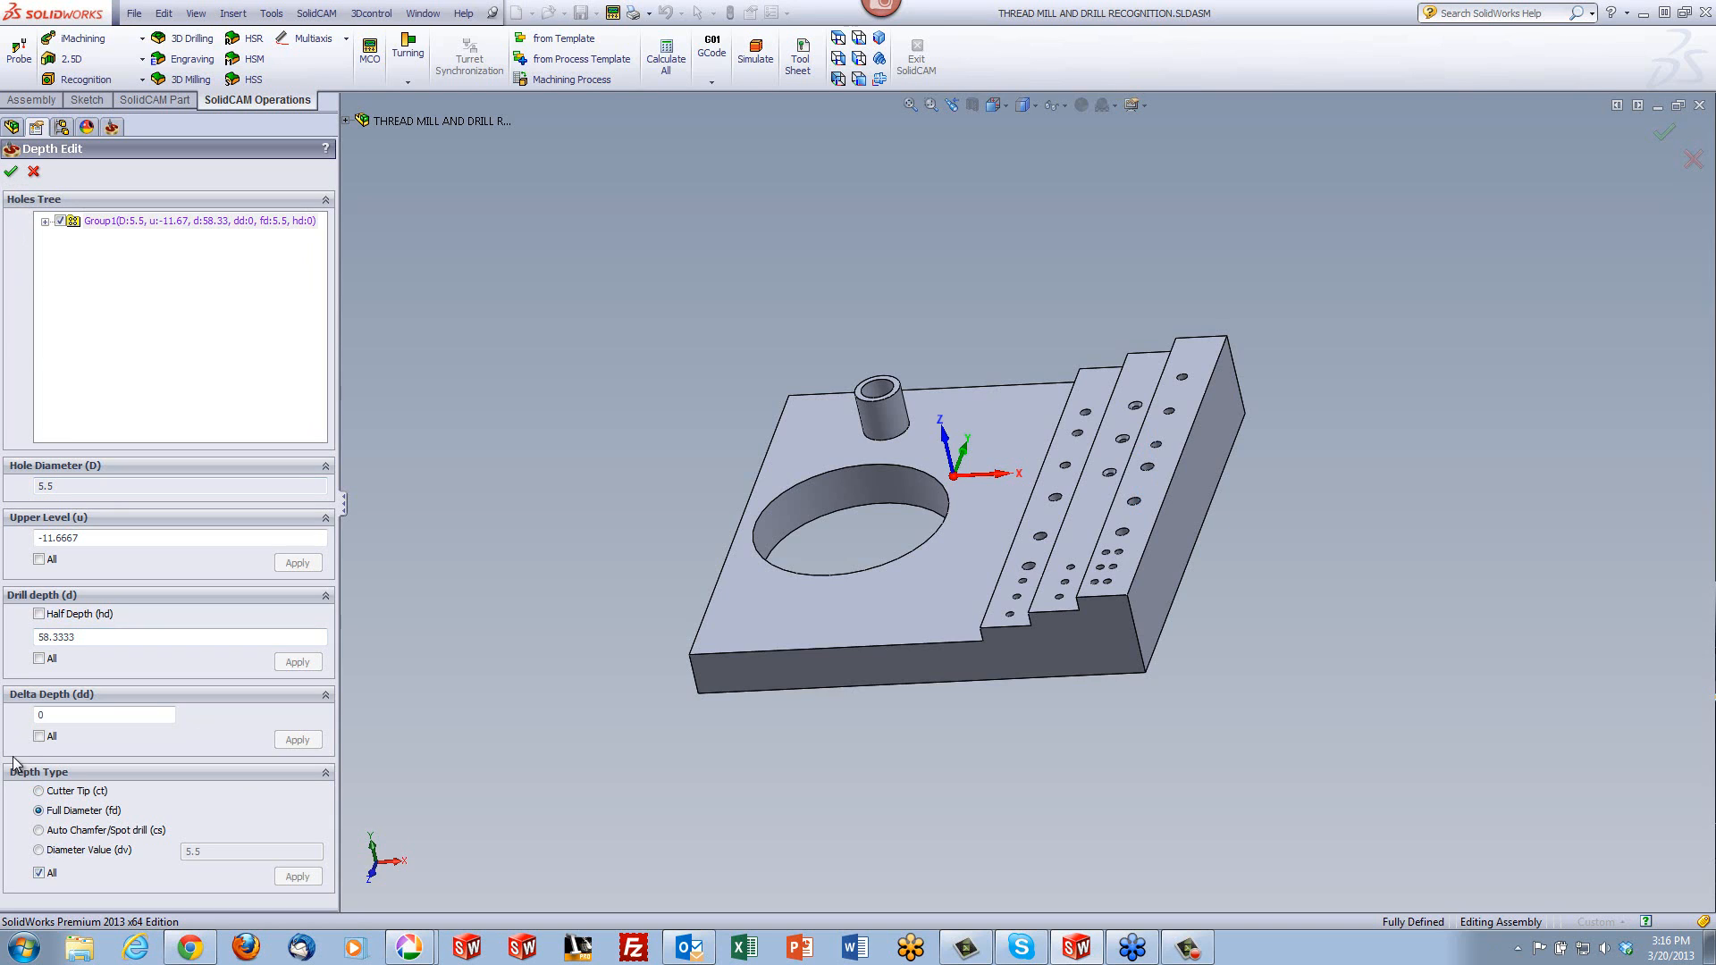
- Set the delta depth of all the 5.5 mm holes to -1, accept the depth edit, and save and calculate the operation
left_click_drag(53, 715, 2, 720)
type("-1")
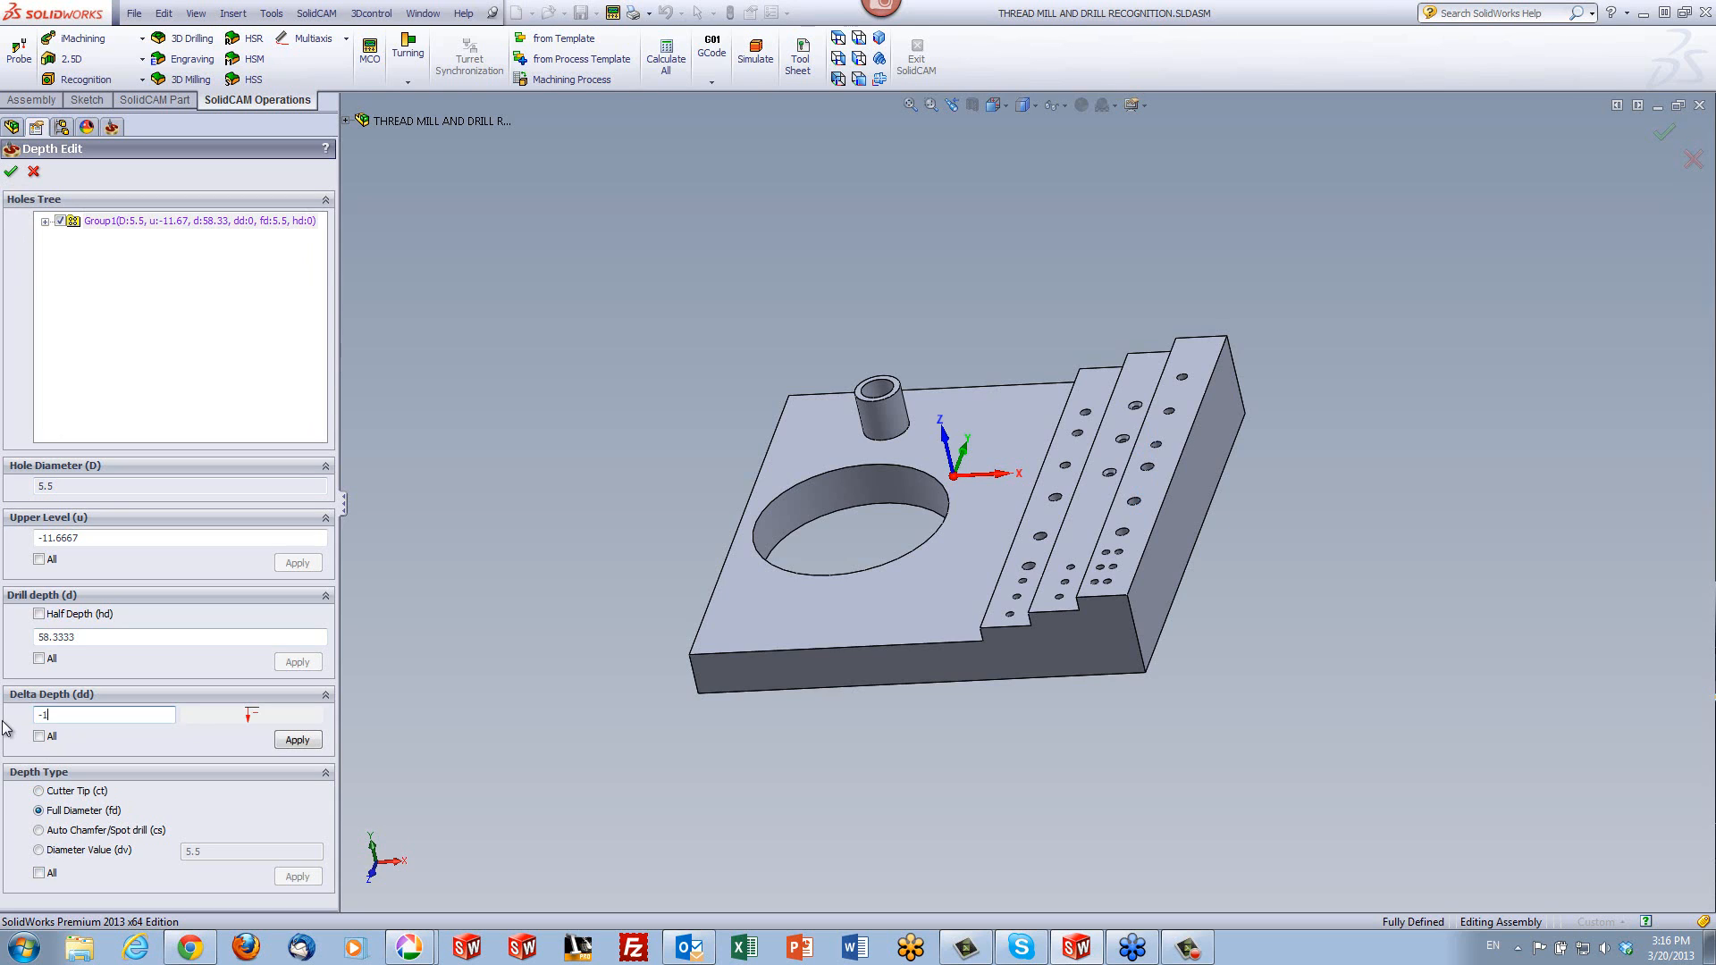
left_click(40, 737)
left_click(288, 742)
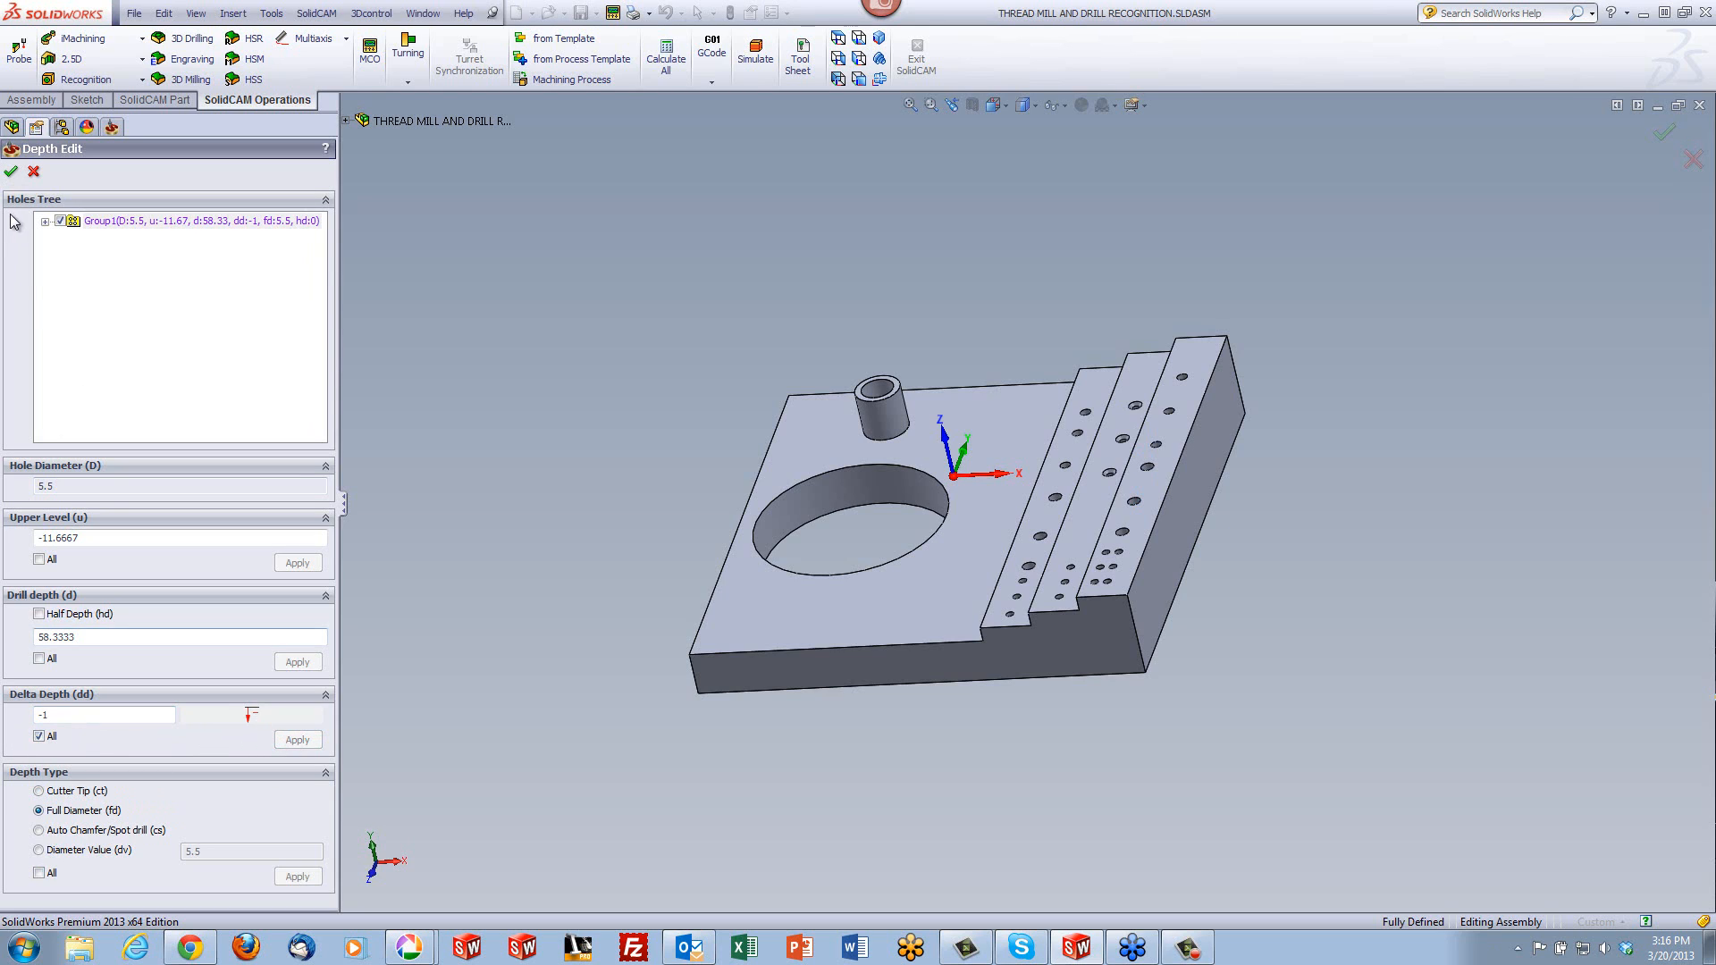
left_click(12, 175)
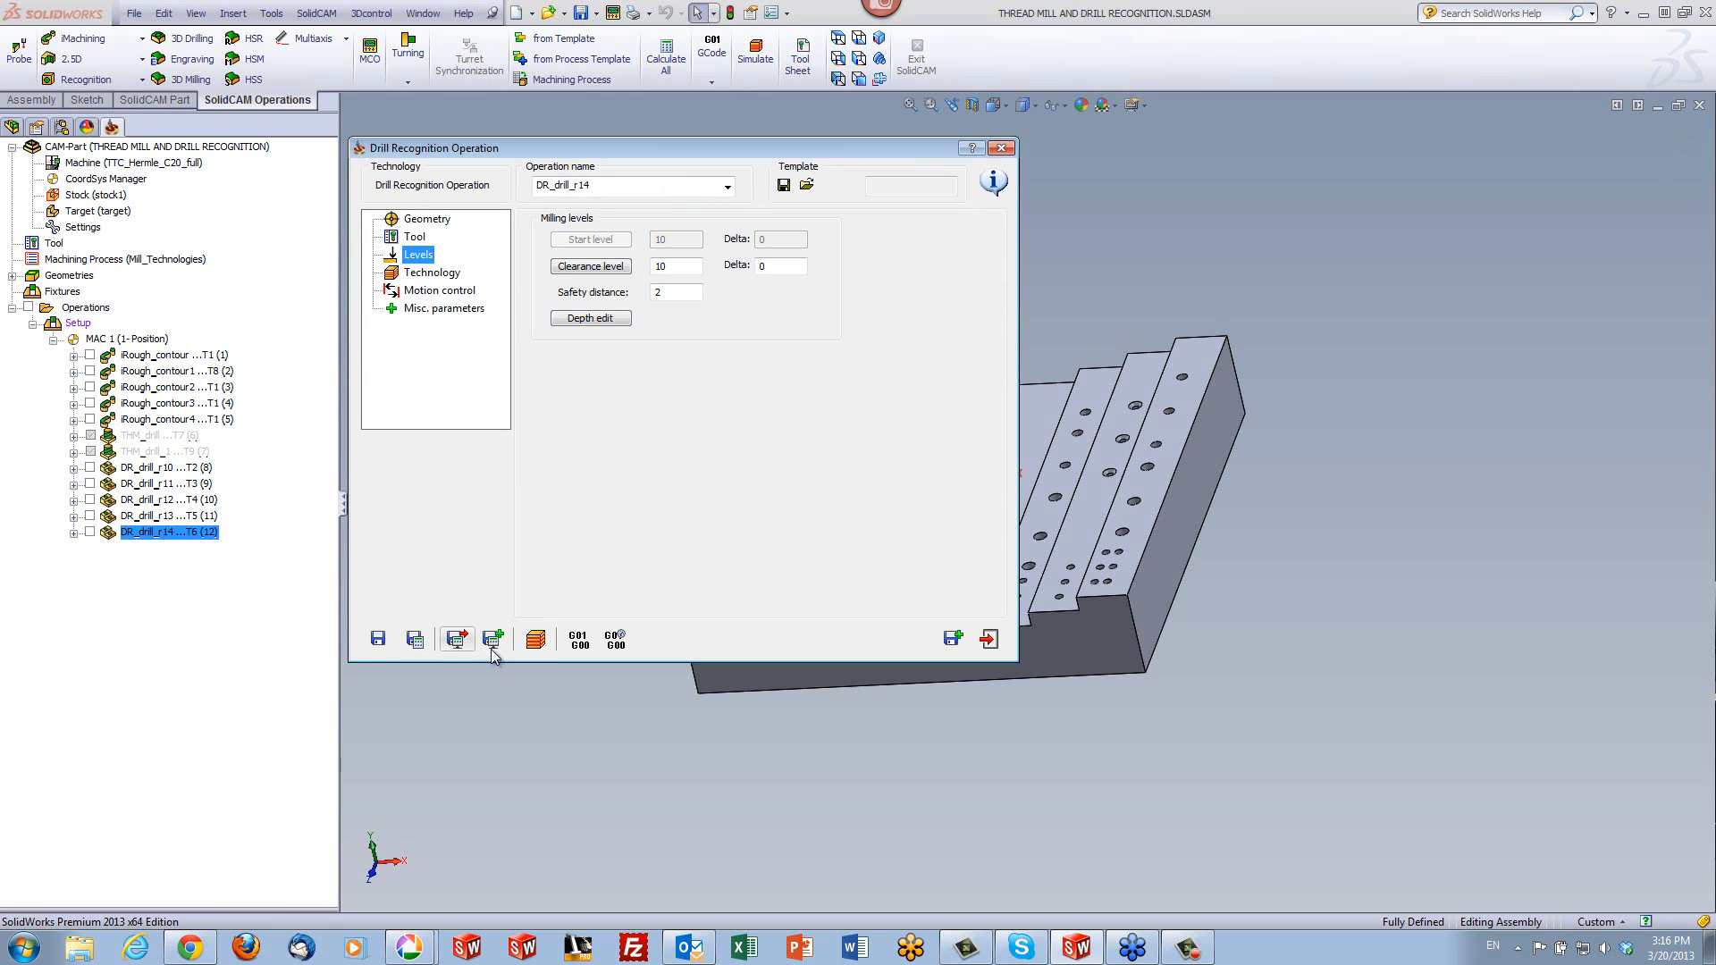
- Simulate the 5.5 mm drilling operation in SolidVerify, followed by all five drill recognition operations together
left_click(535, 638)
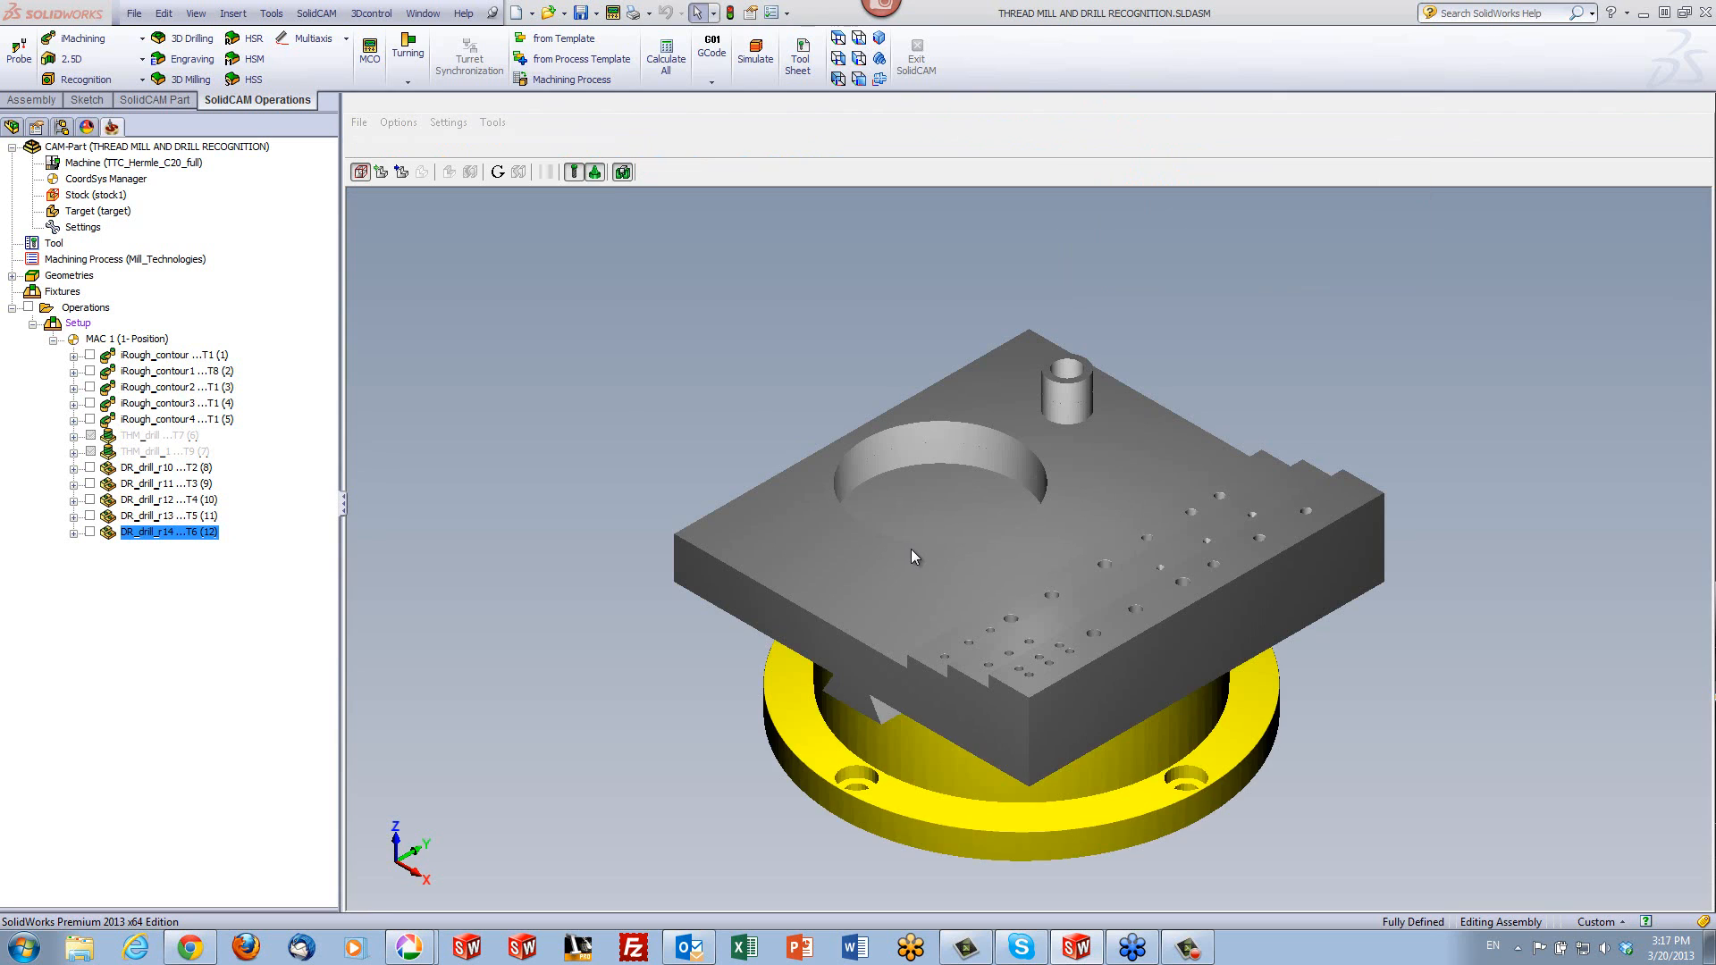
left_click(466, 458)
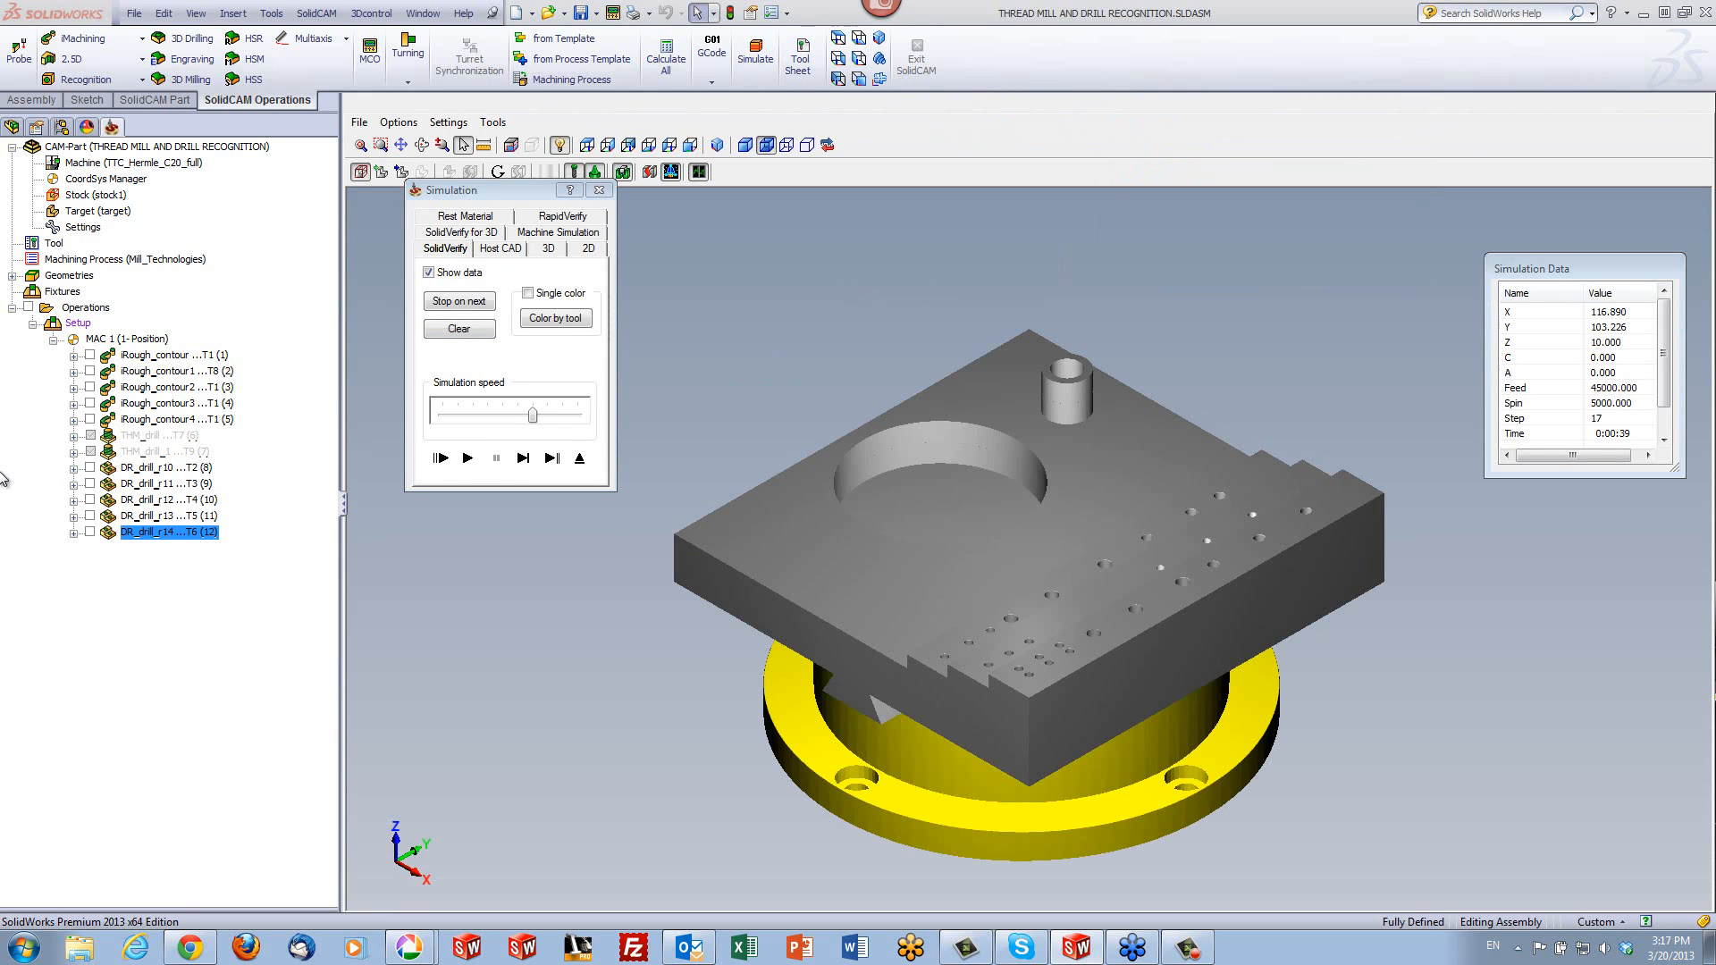
left_click(159, 467)
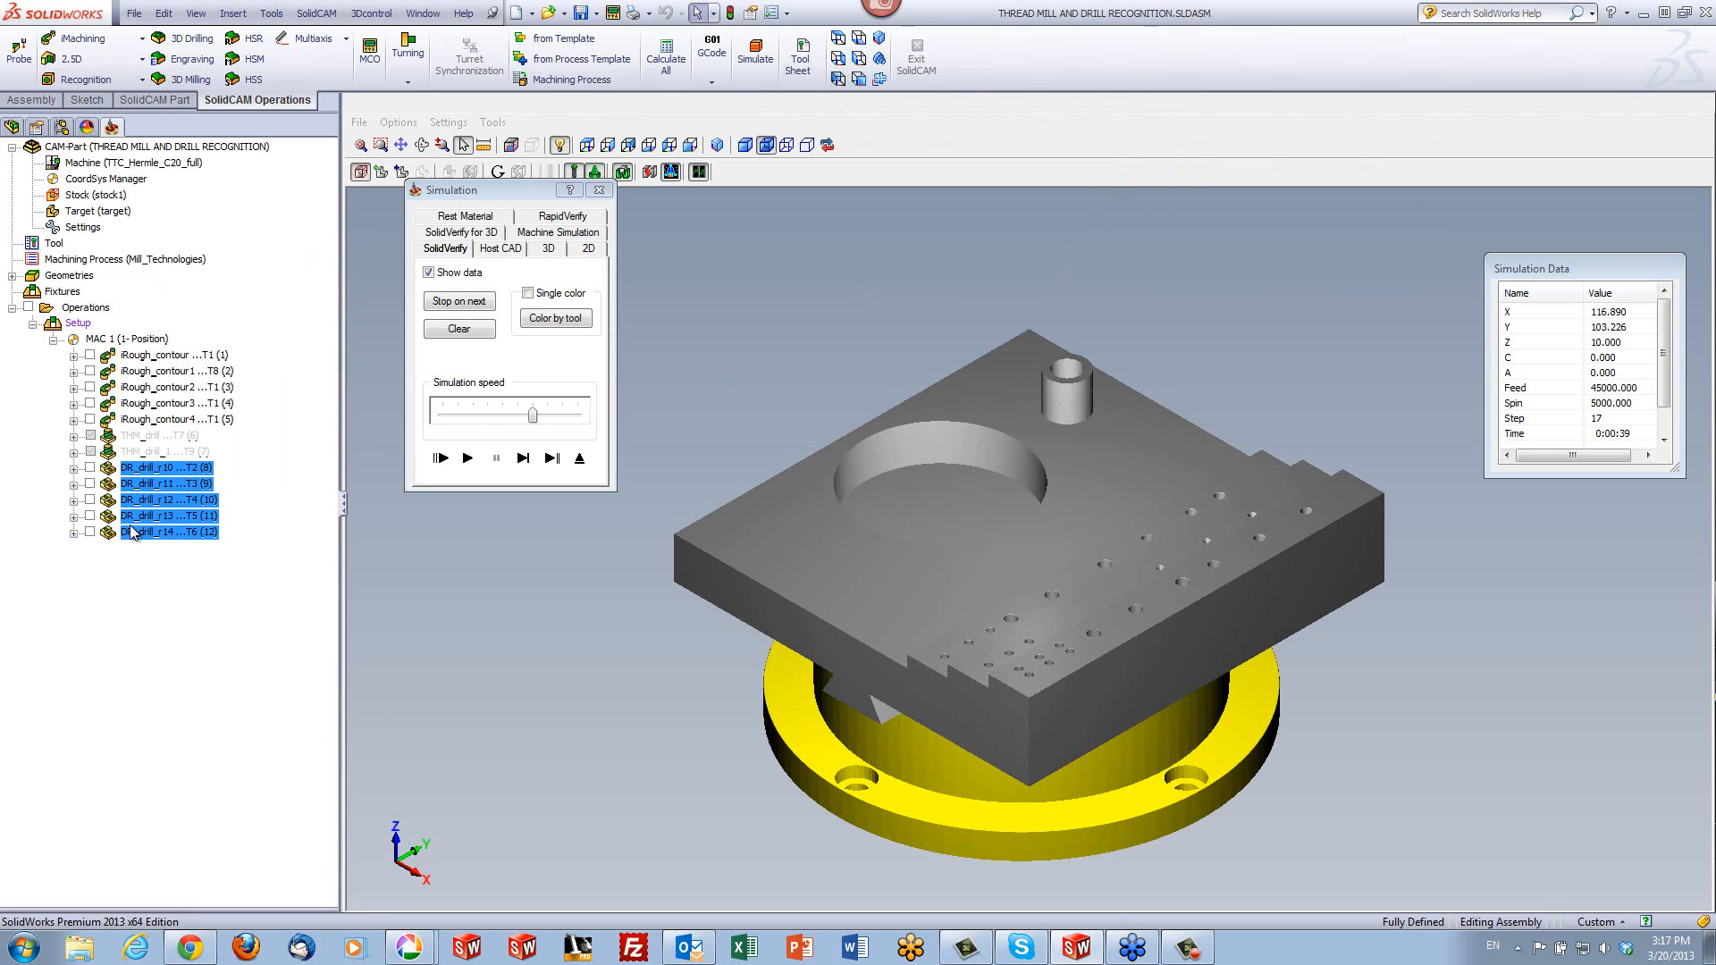
left_click(466, 458)
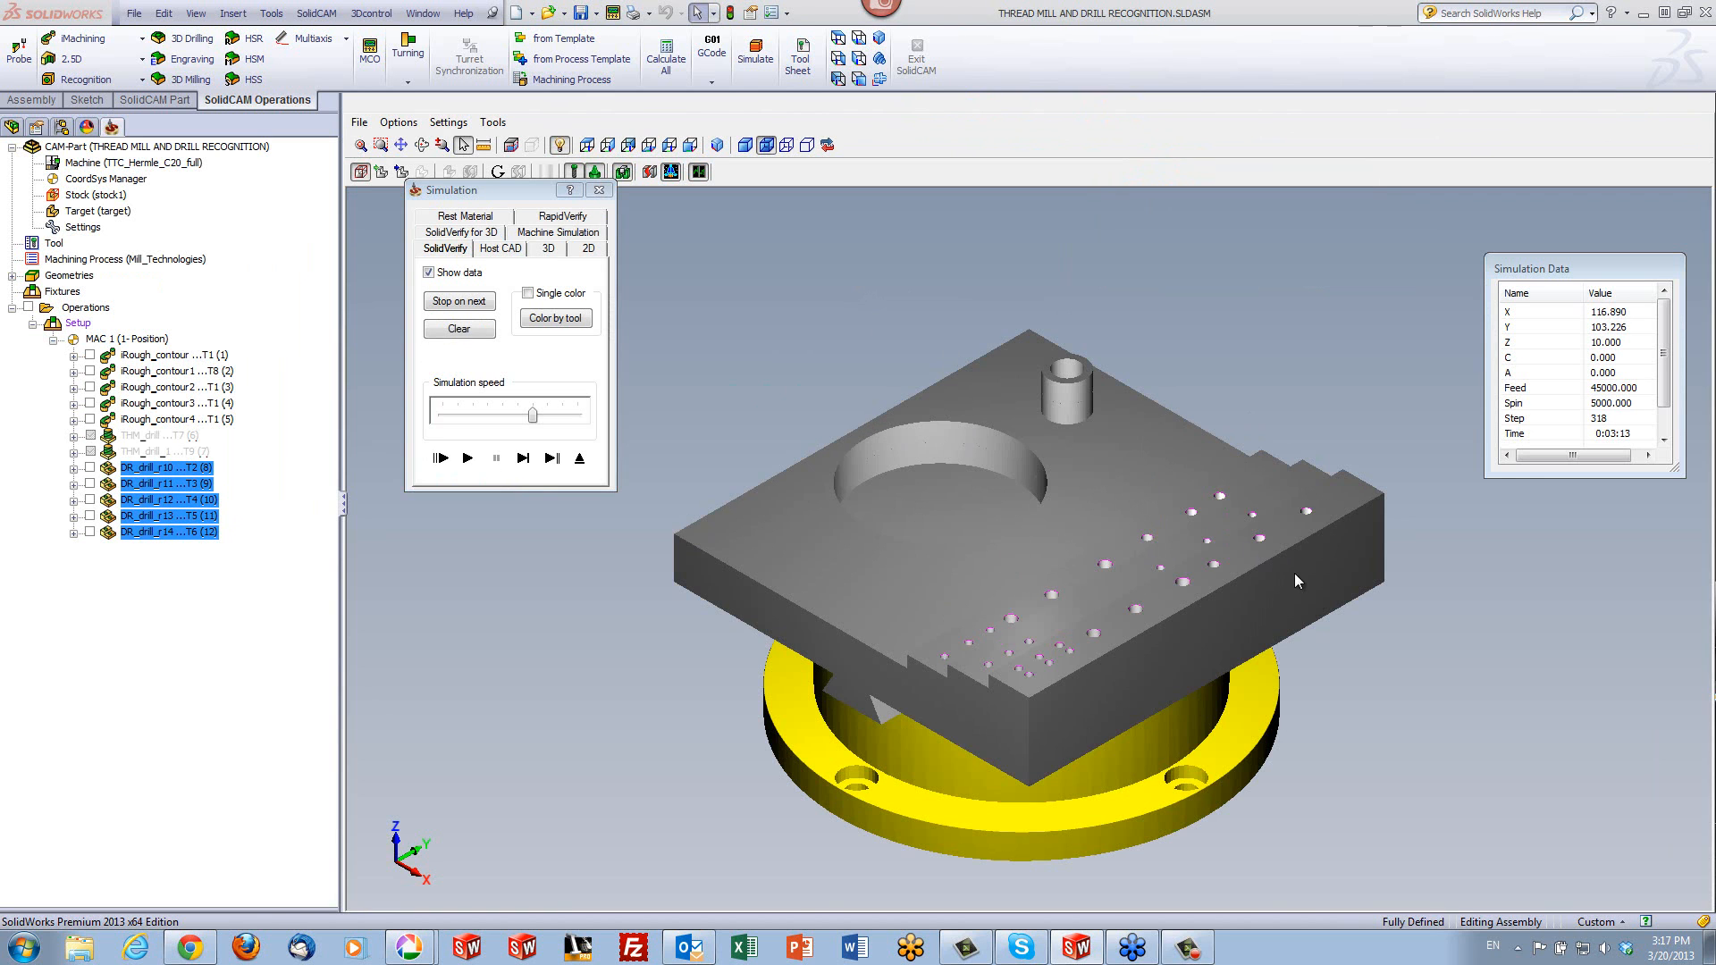
- Examine the chamfered rims of the drilled holes up close, exit the simulation and close the drill recognition operation
scroll(1289, 563, "up", 5)
scroll(1112, 784, "up", 8)
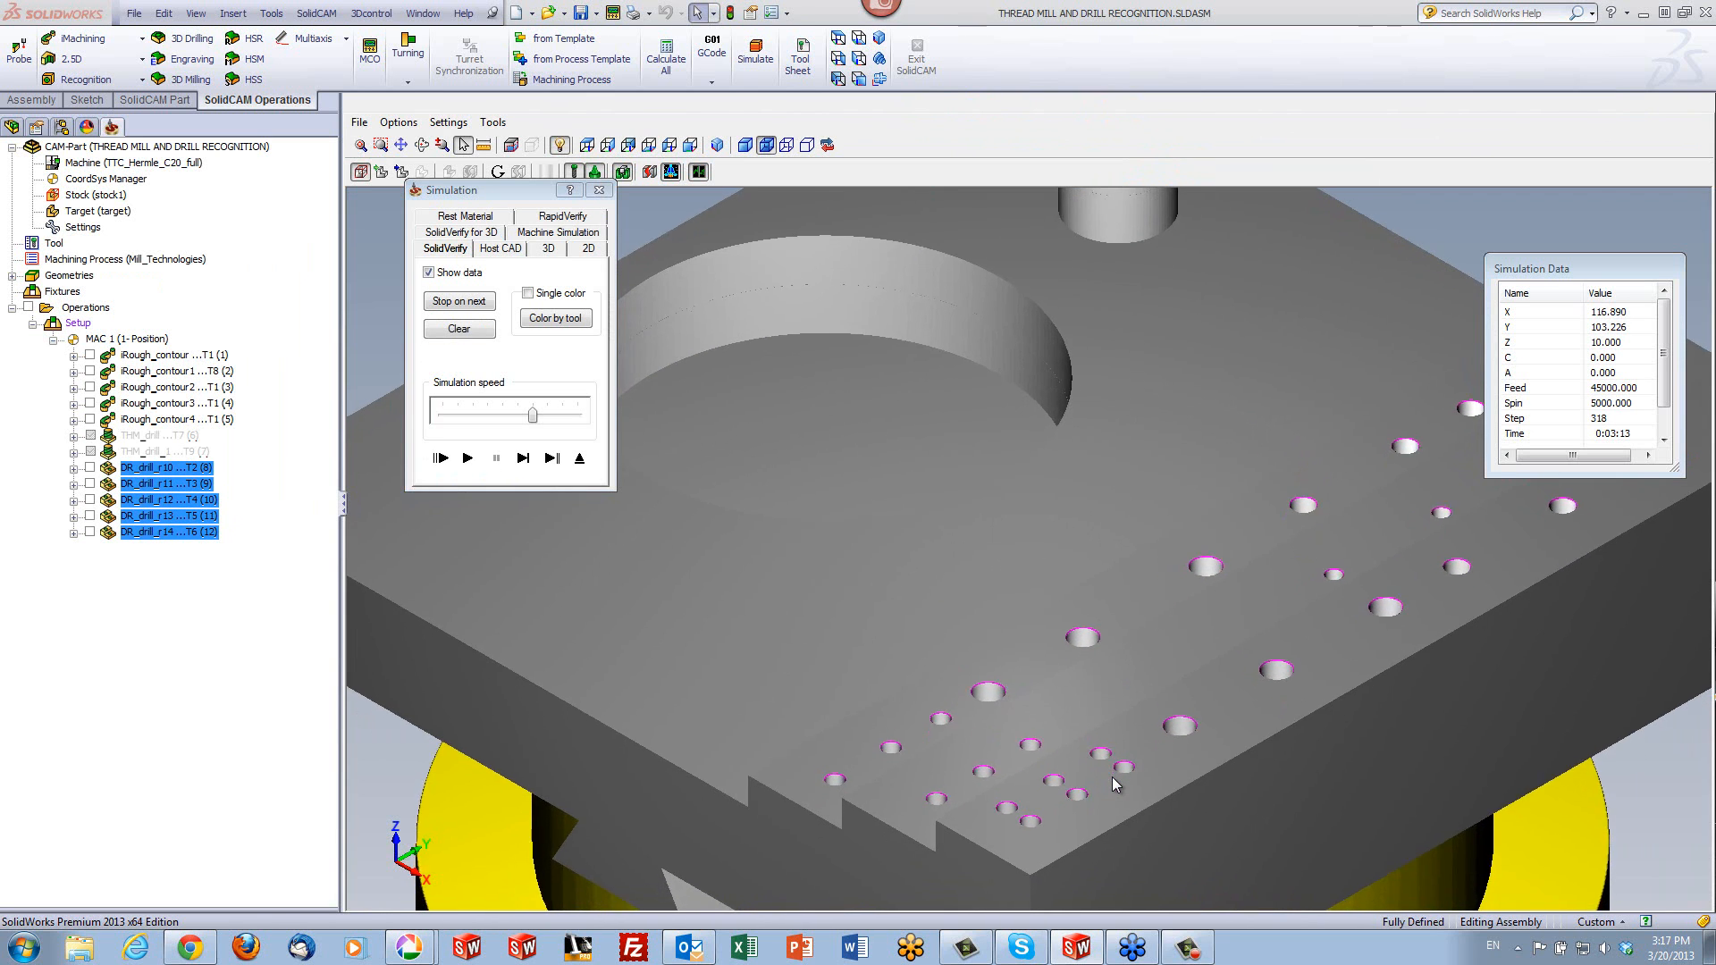
scroll(1028, 702, "up", 6)
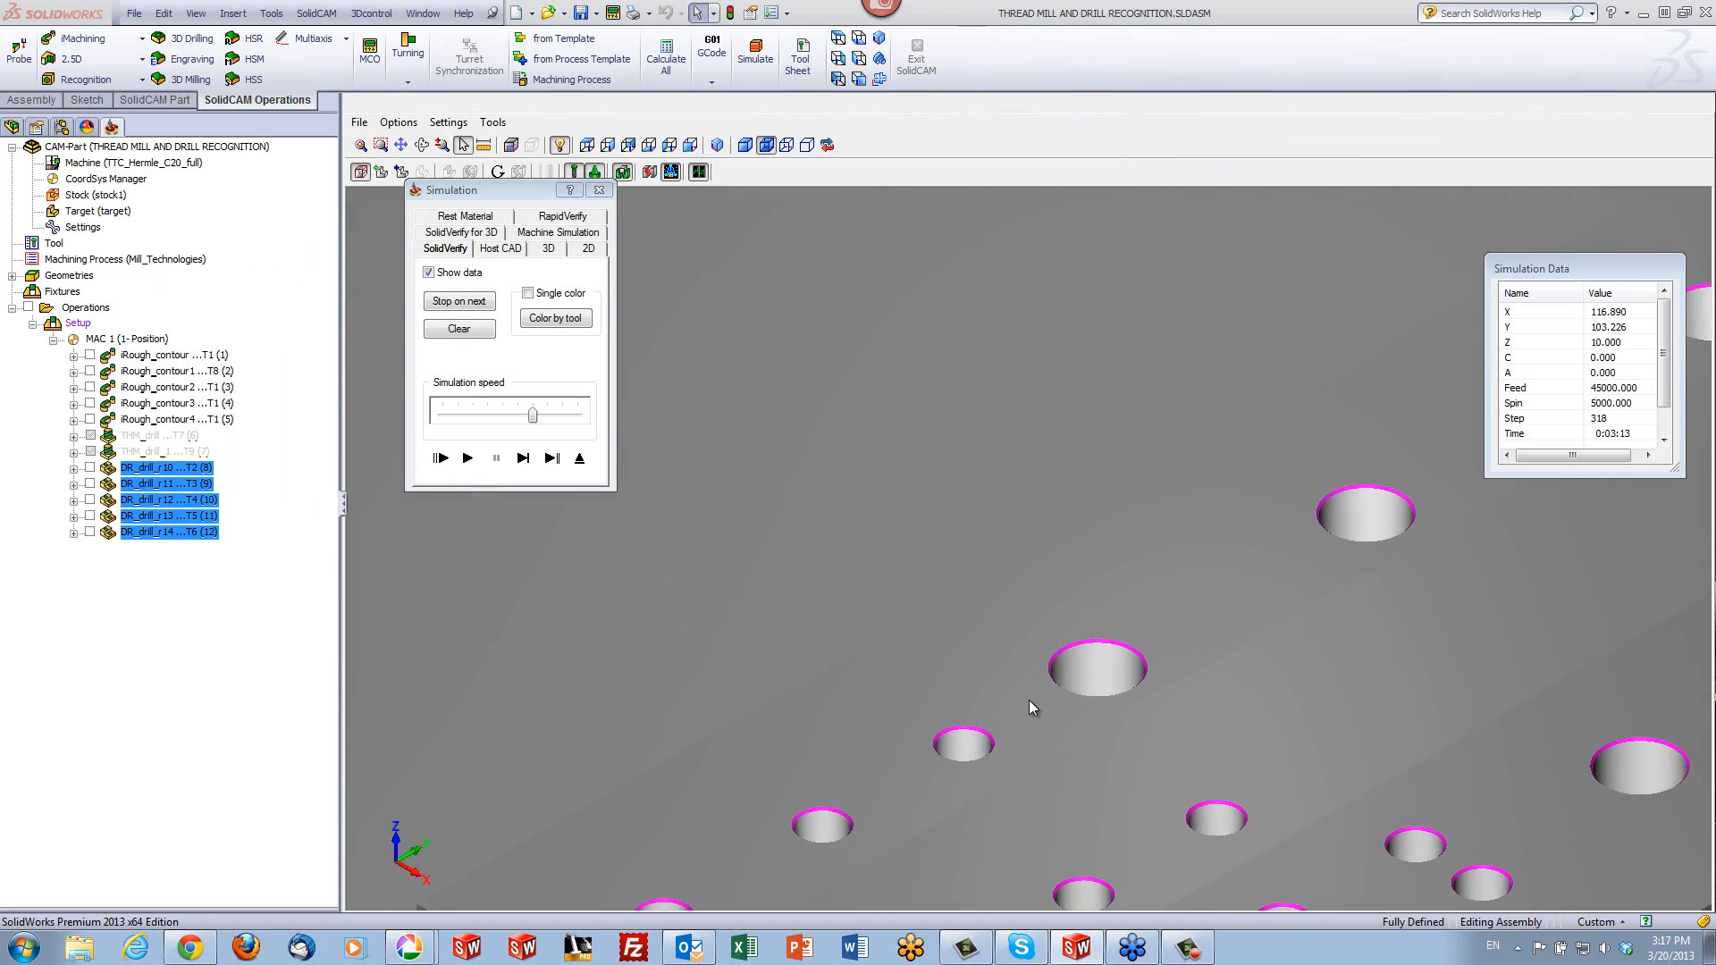
scroll(1041, 686, "up", 2)
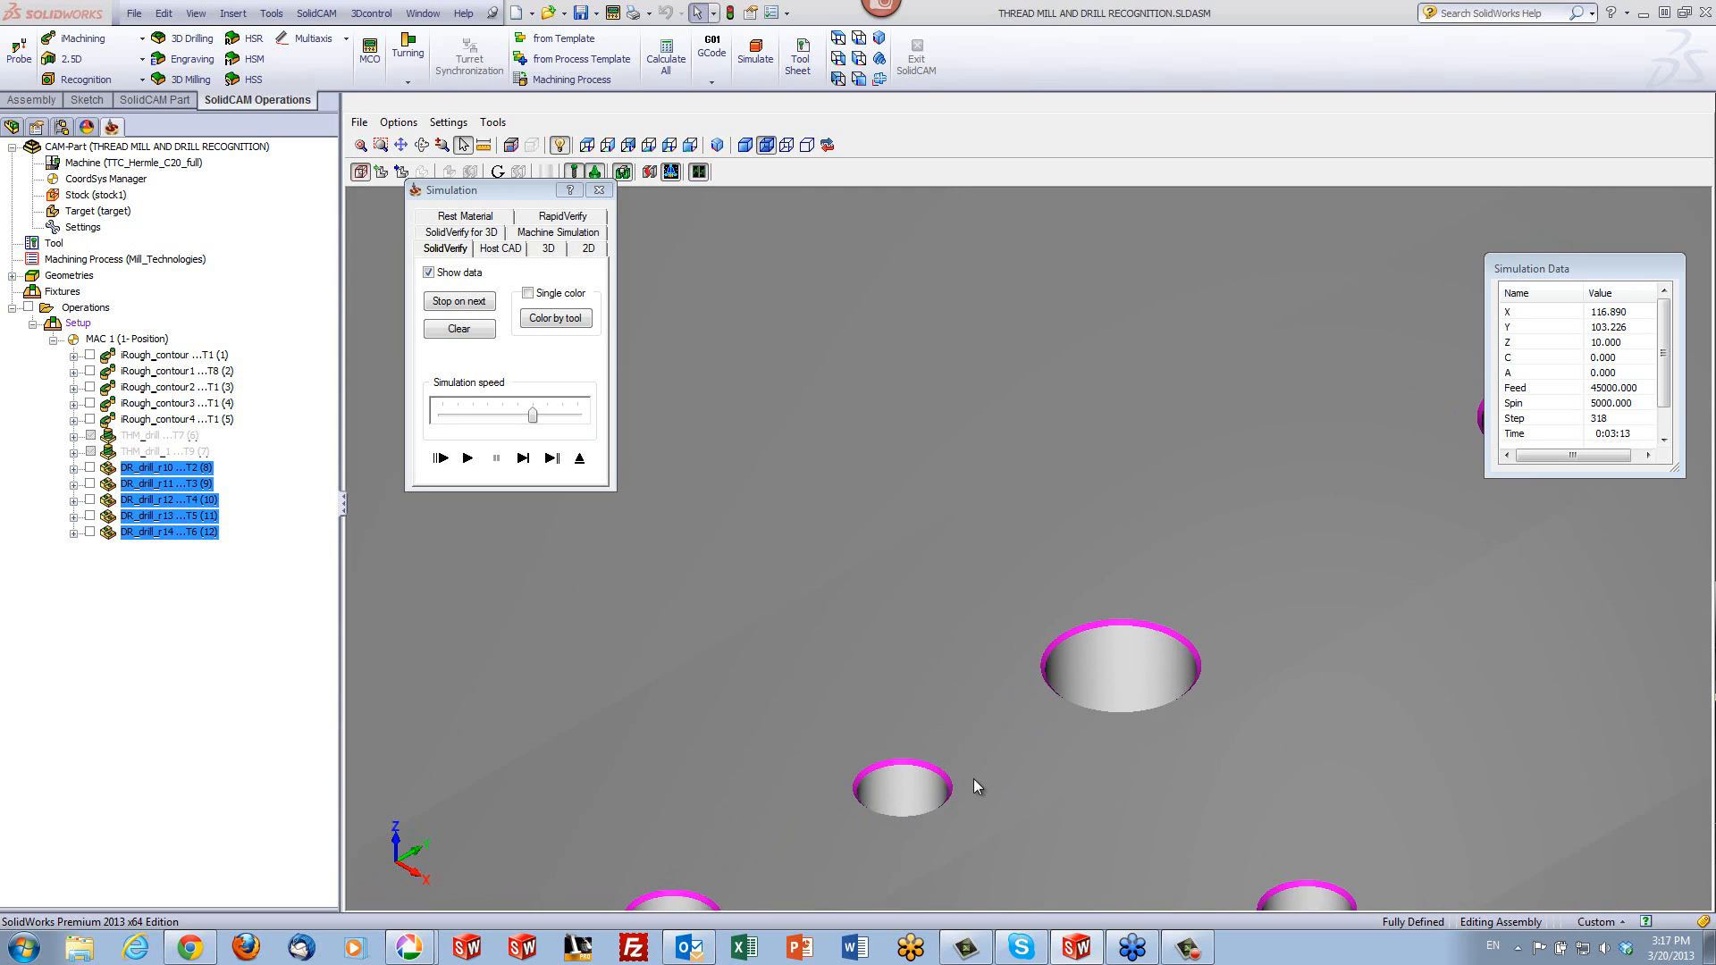
left_click(580, 459)
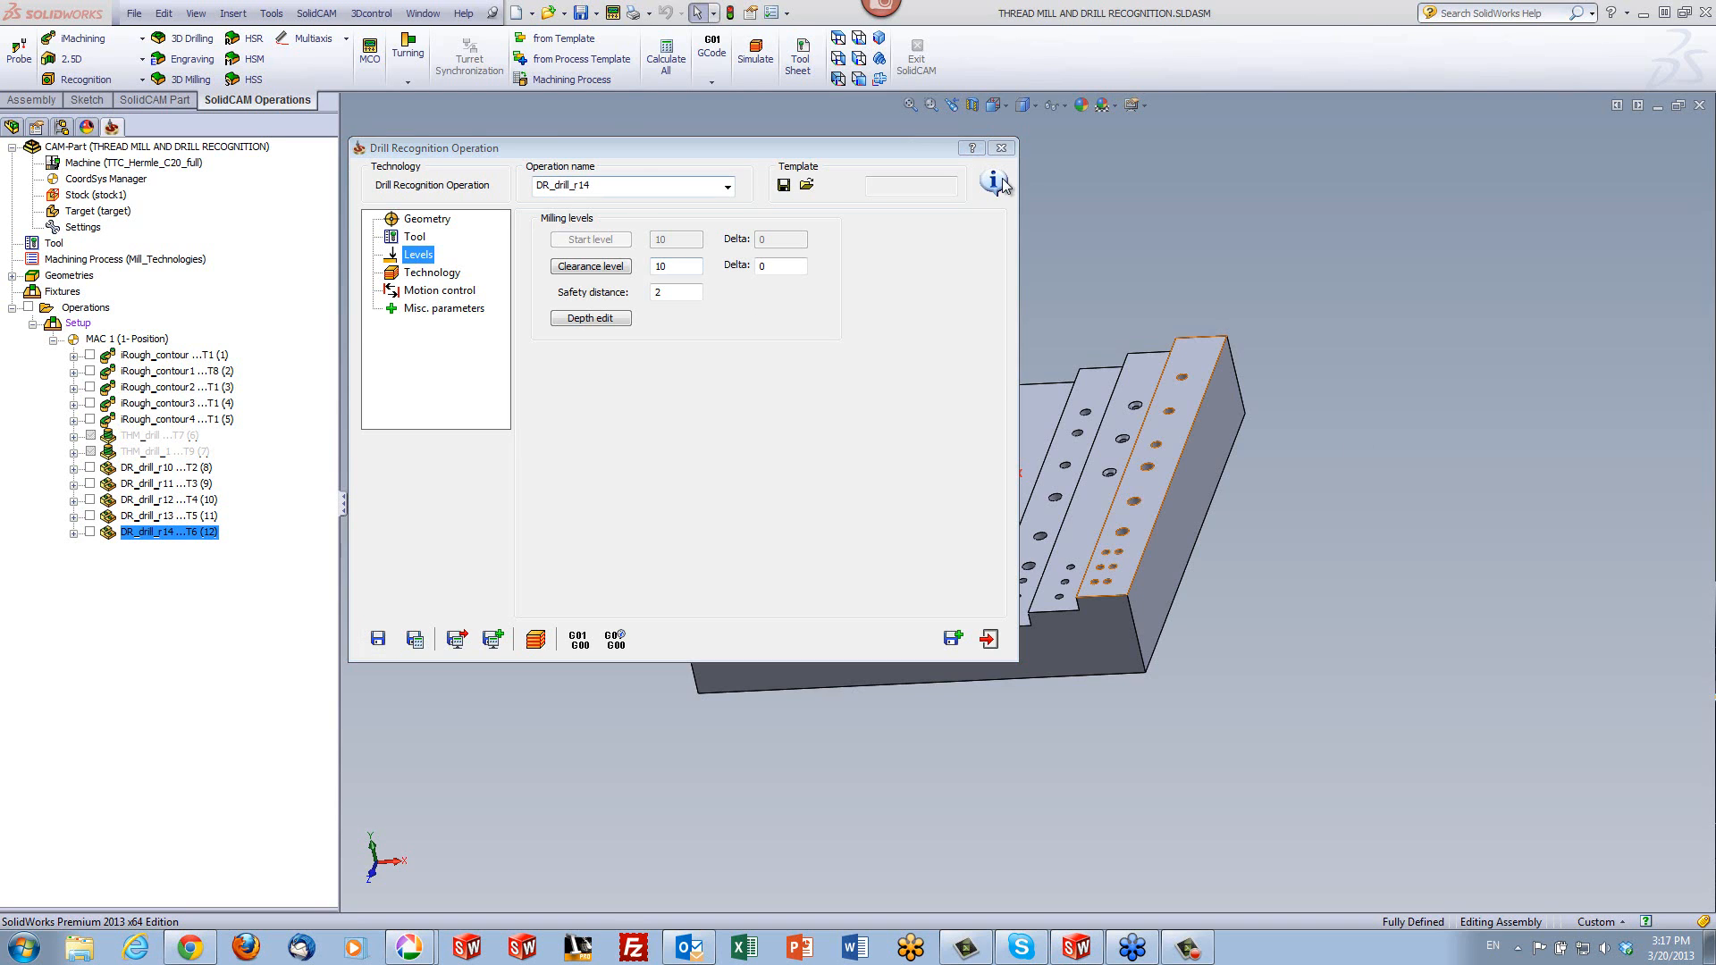
left_click(1001, 148)
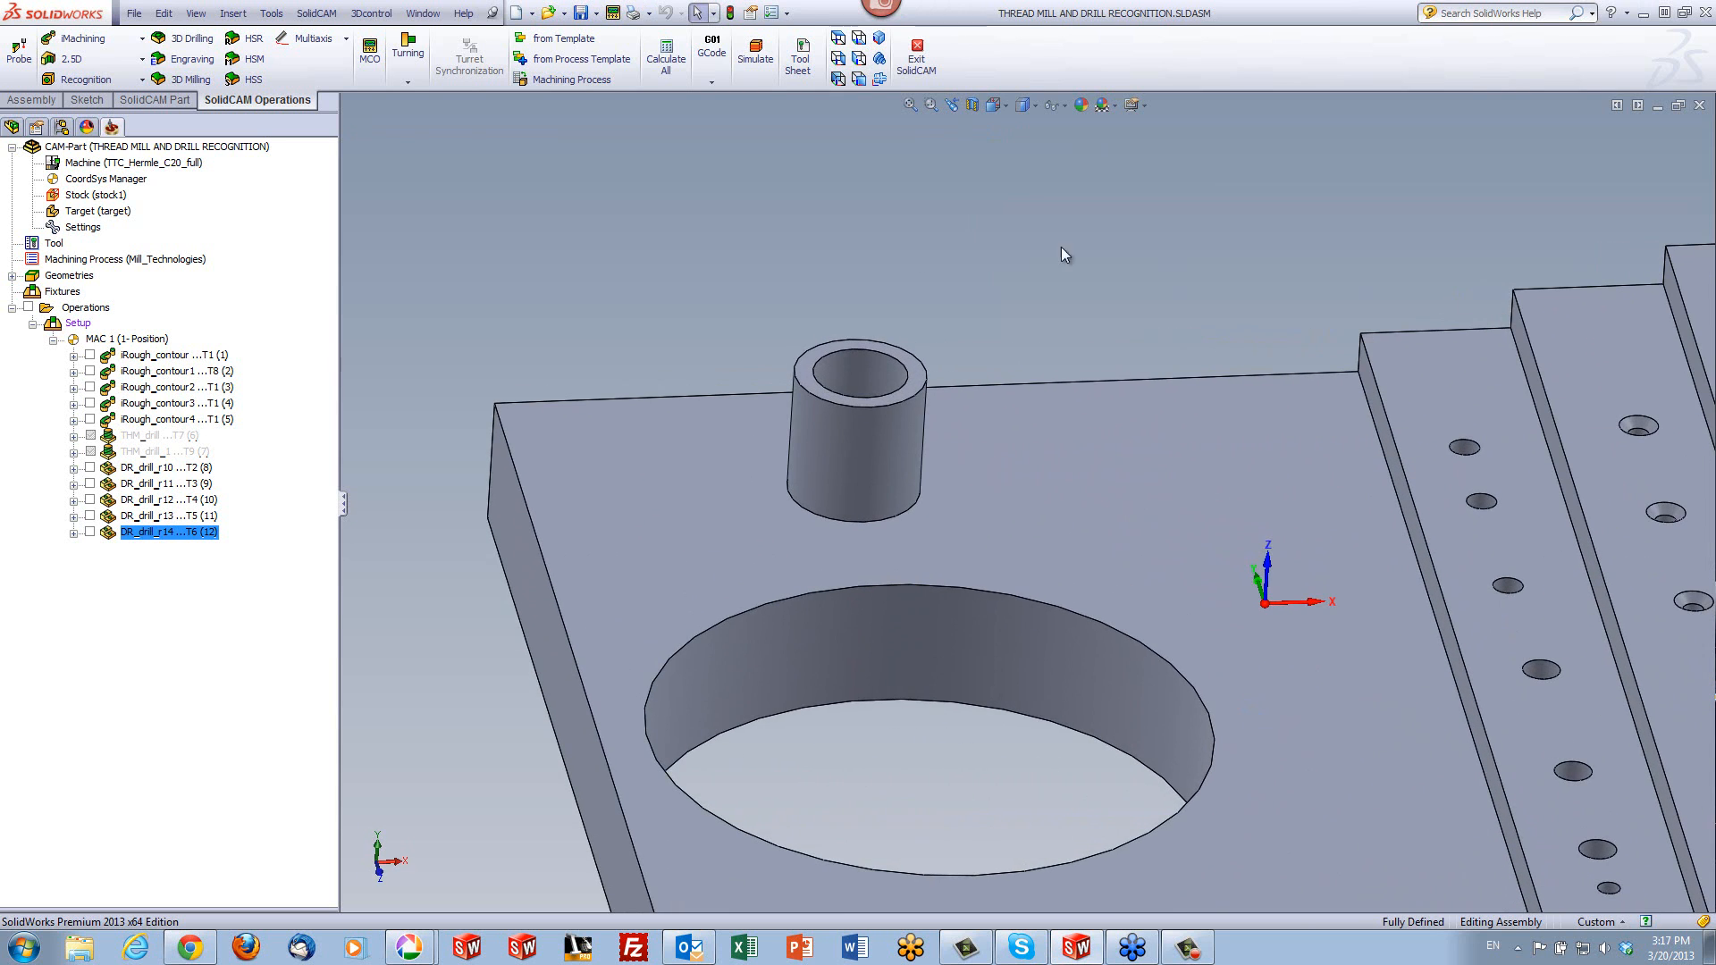
- Highlight the cylindrical boss's bore, its upper outer rim and the wall of the large through hole in turn to examine them
left_click(853, 366)
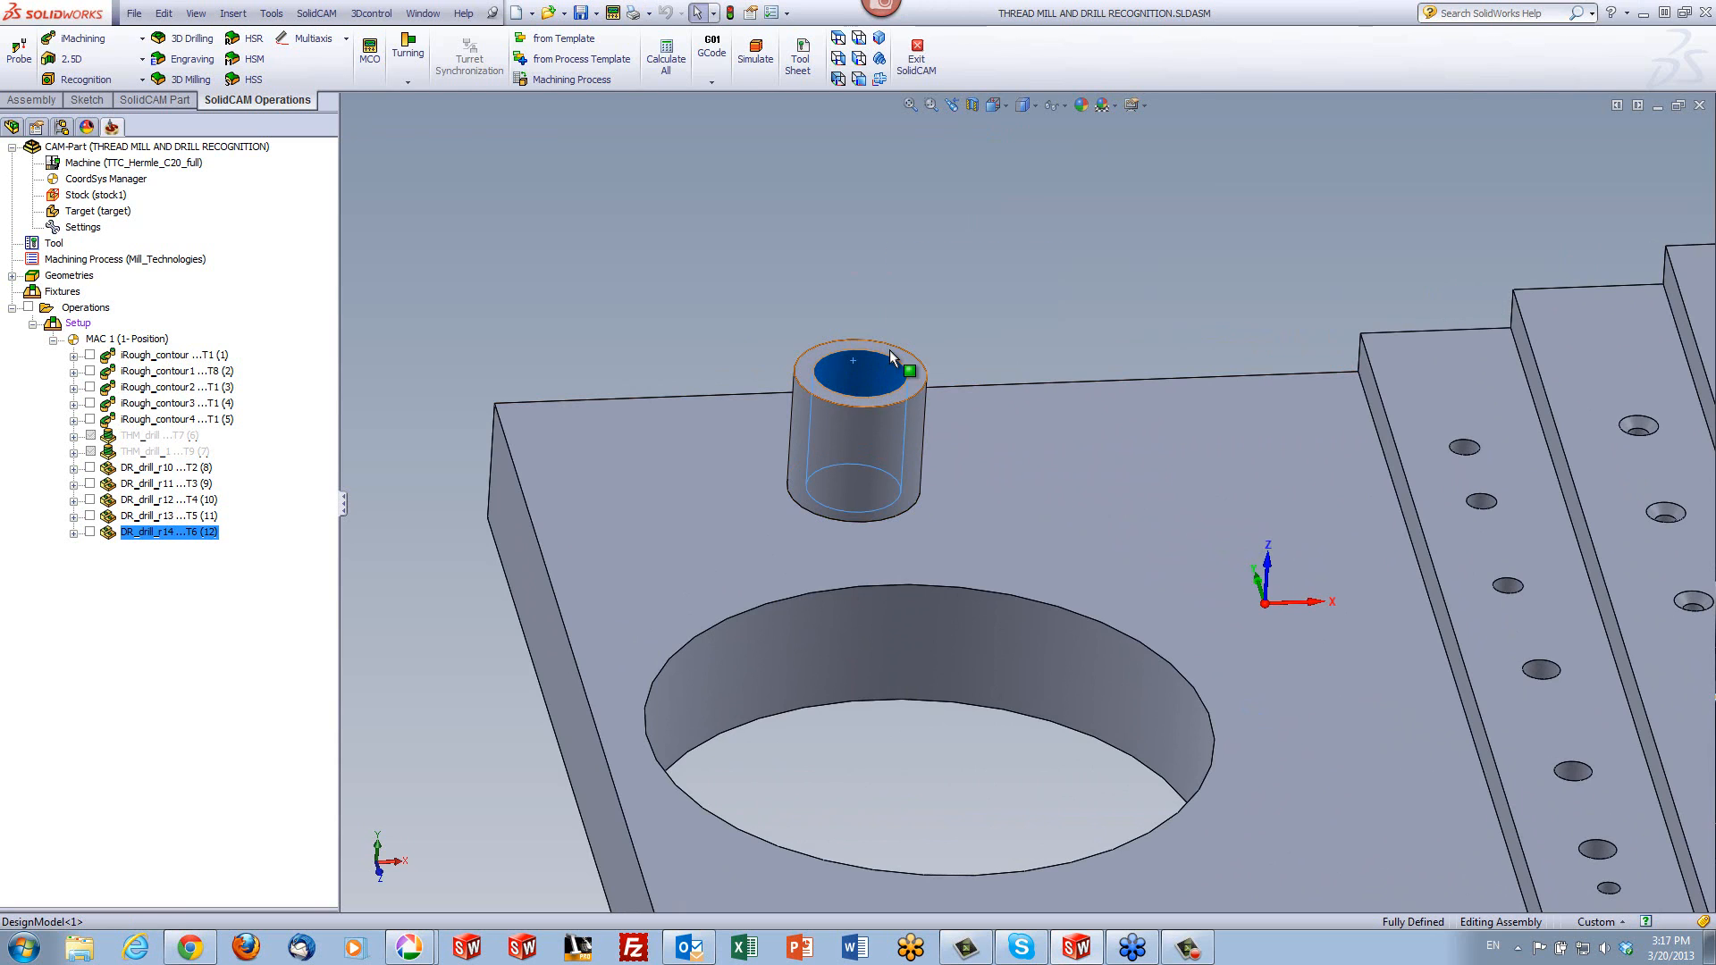
left_click(945, 295)
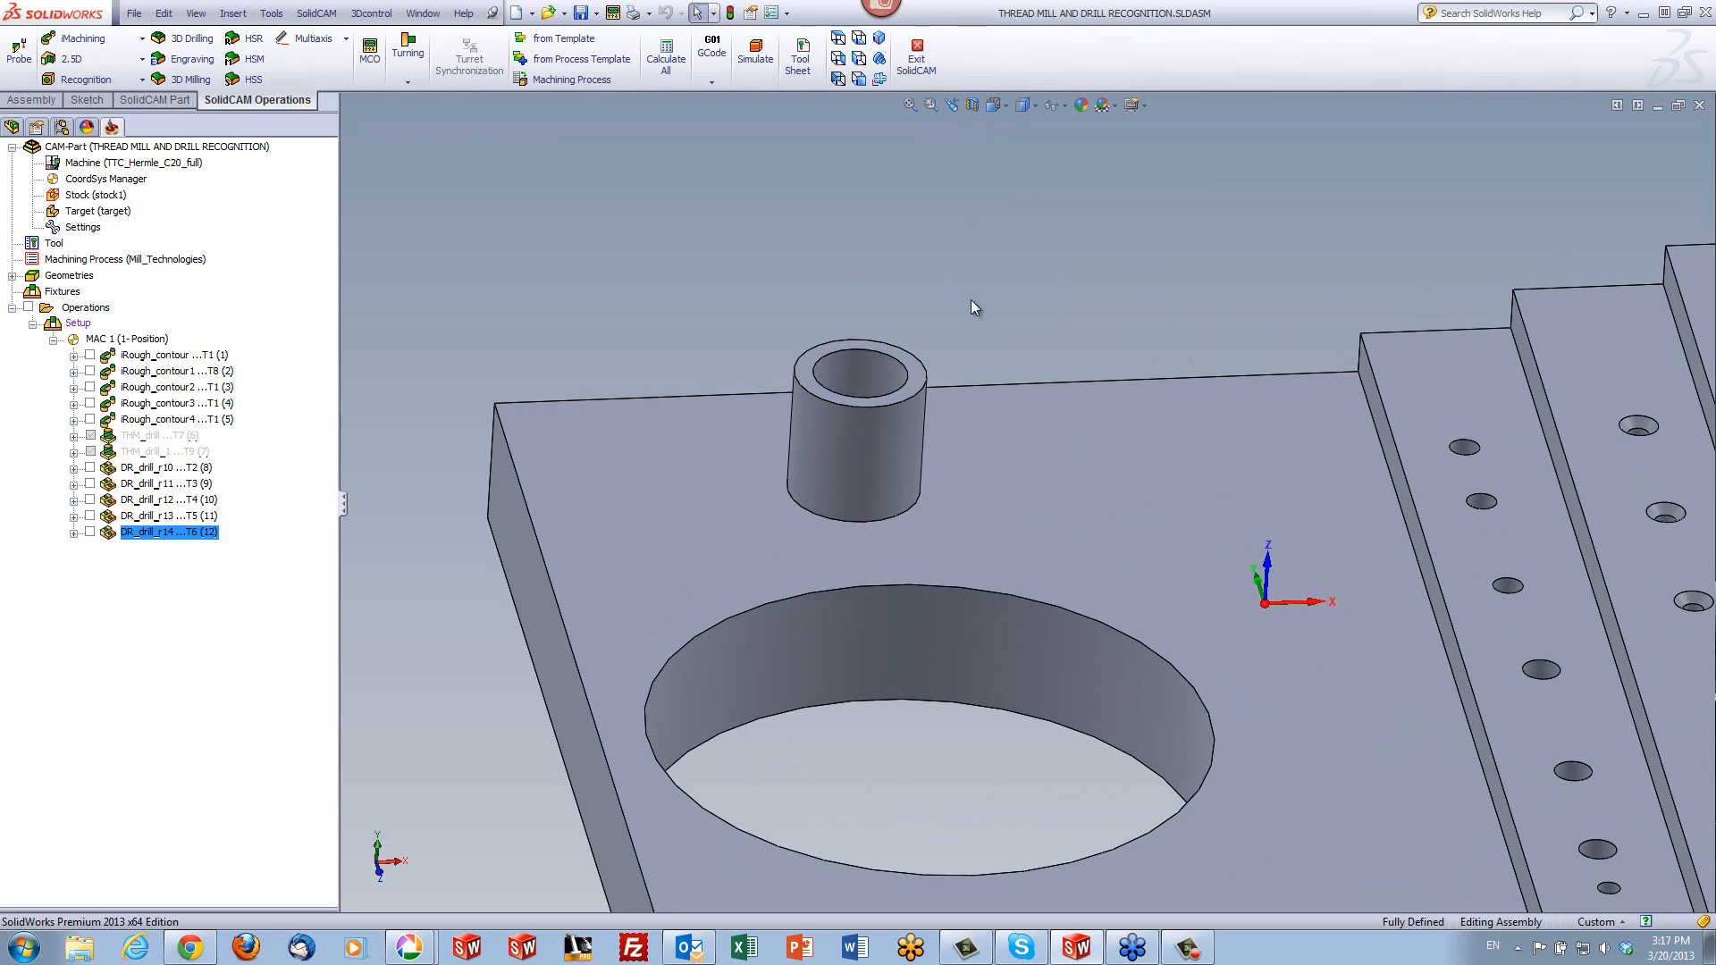
left_click(834, 406)
left_click(700, 278)
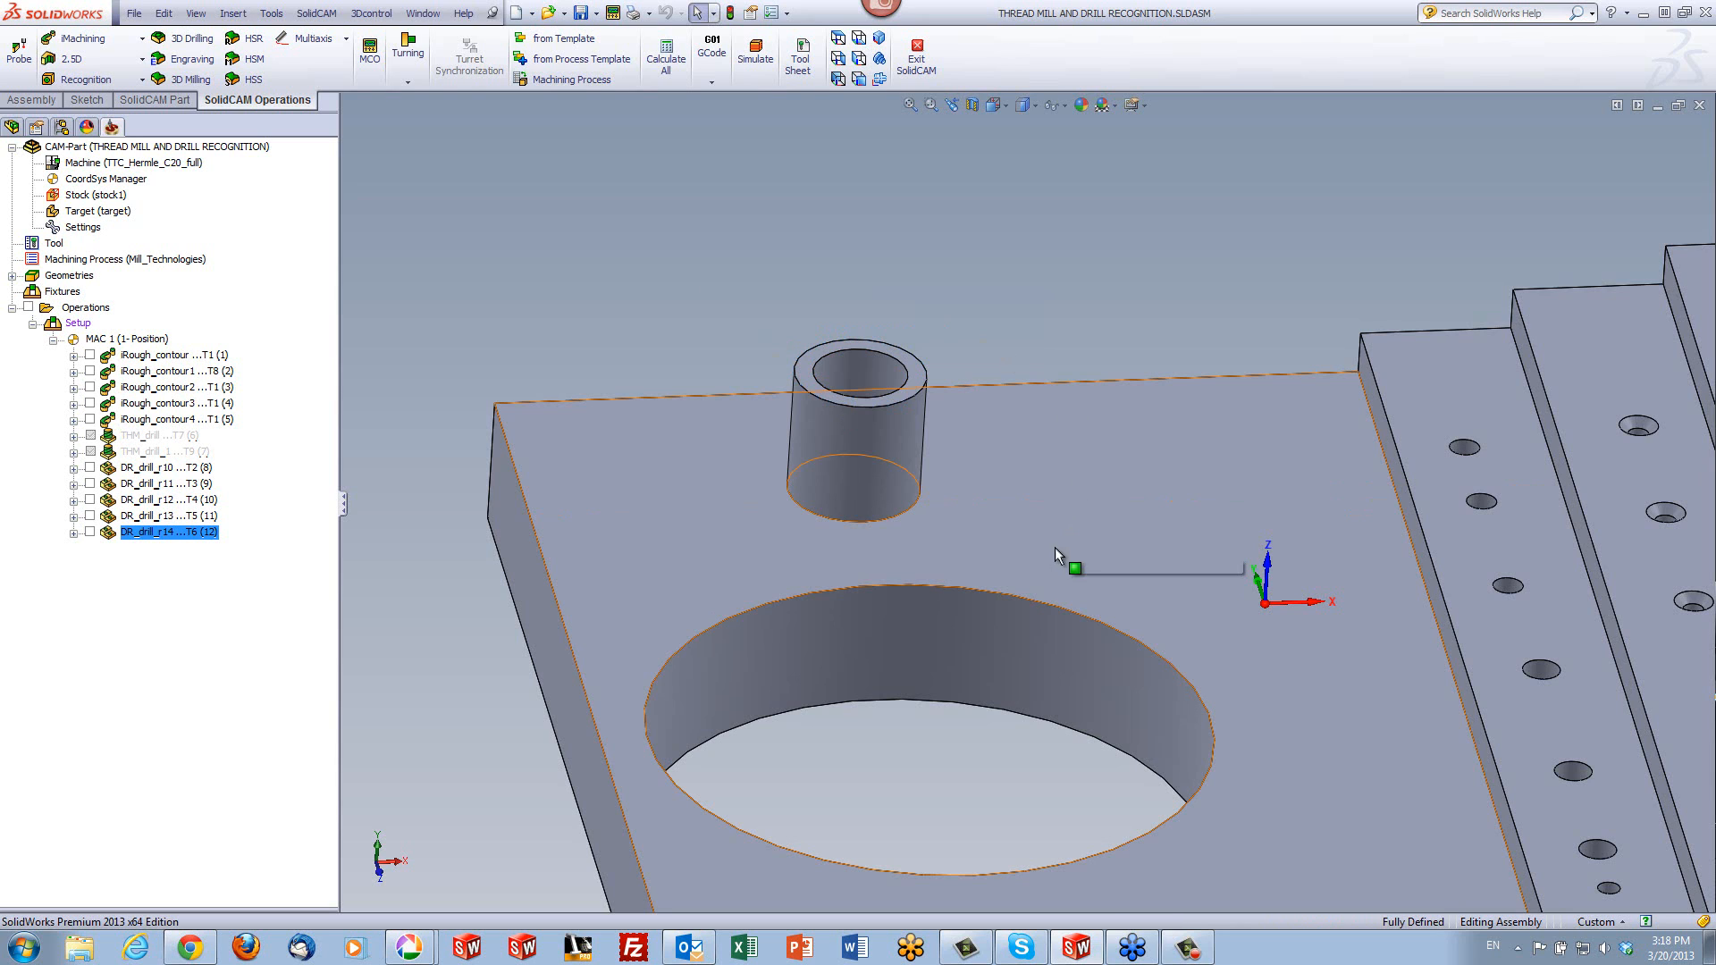
left_click(1018, 619)
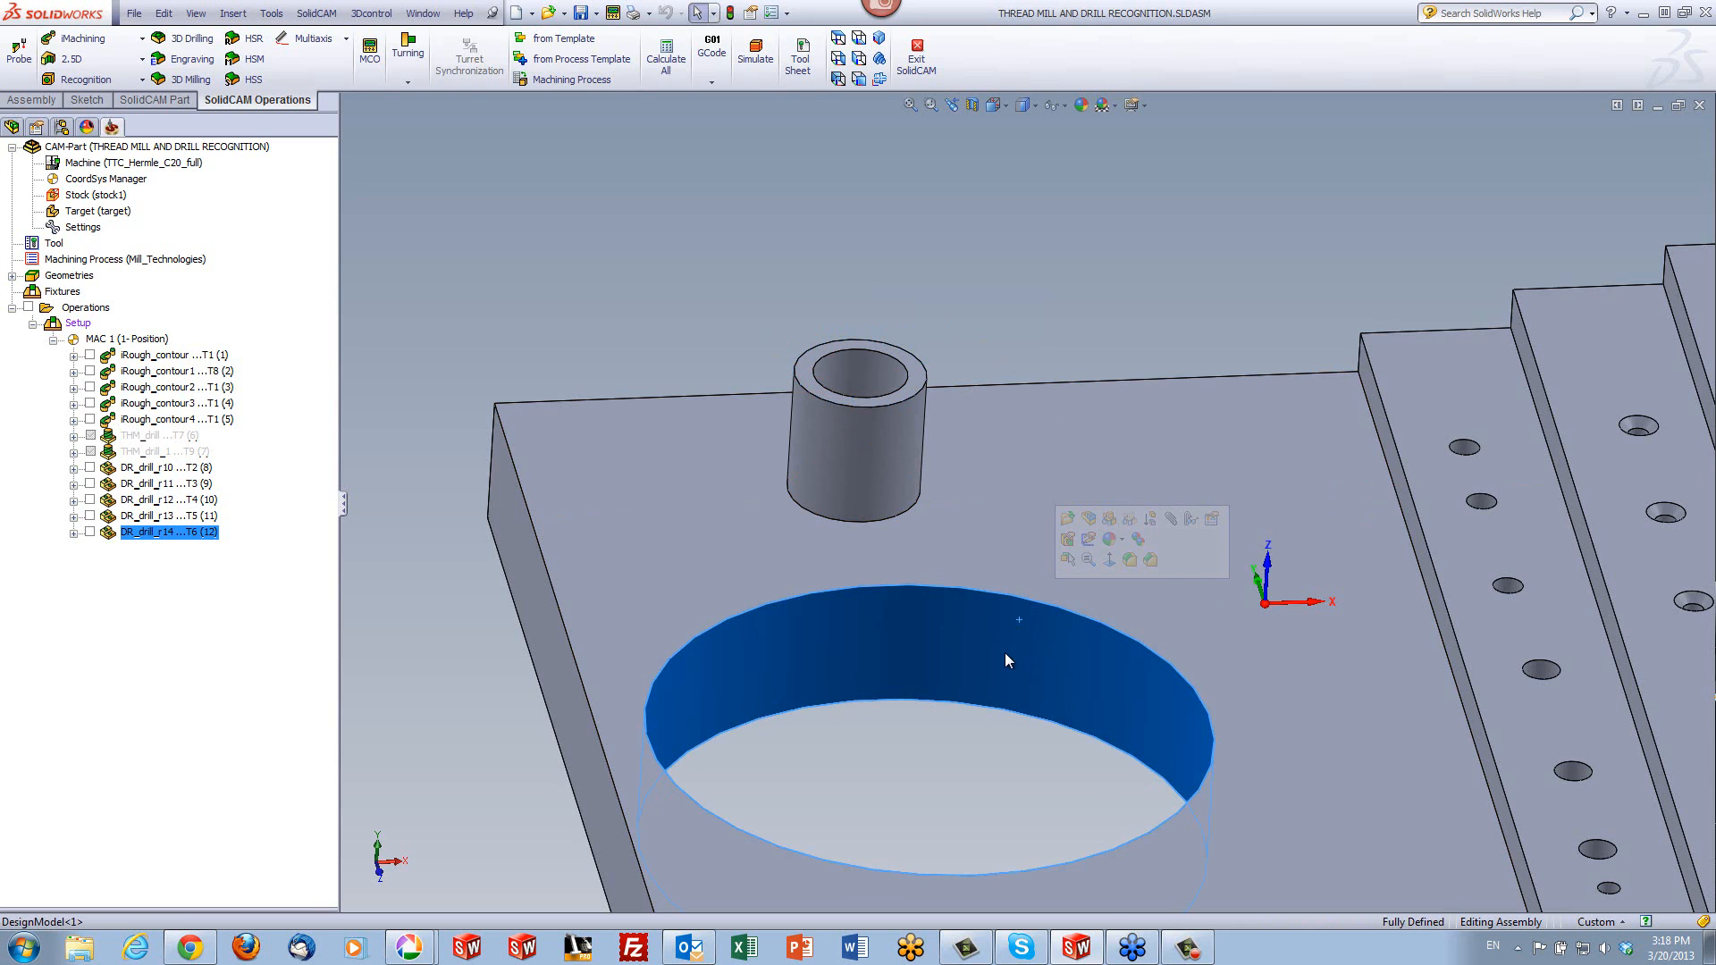
left_click(1051, 315)
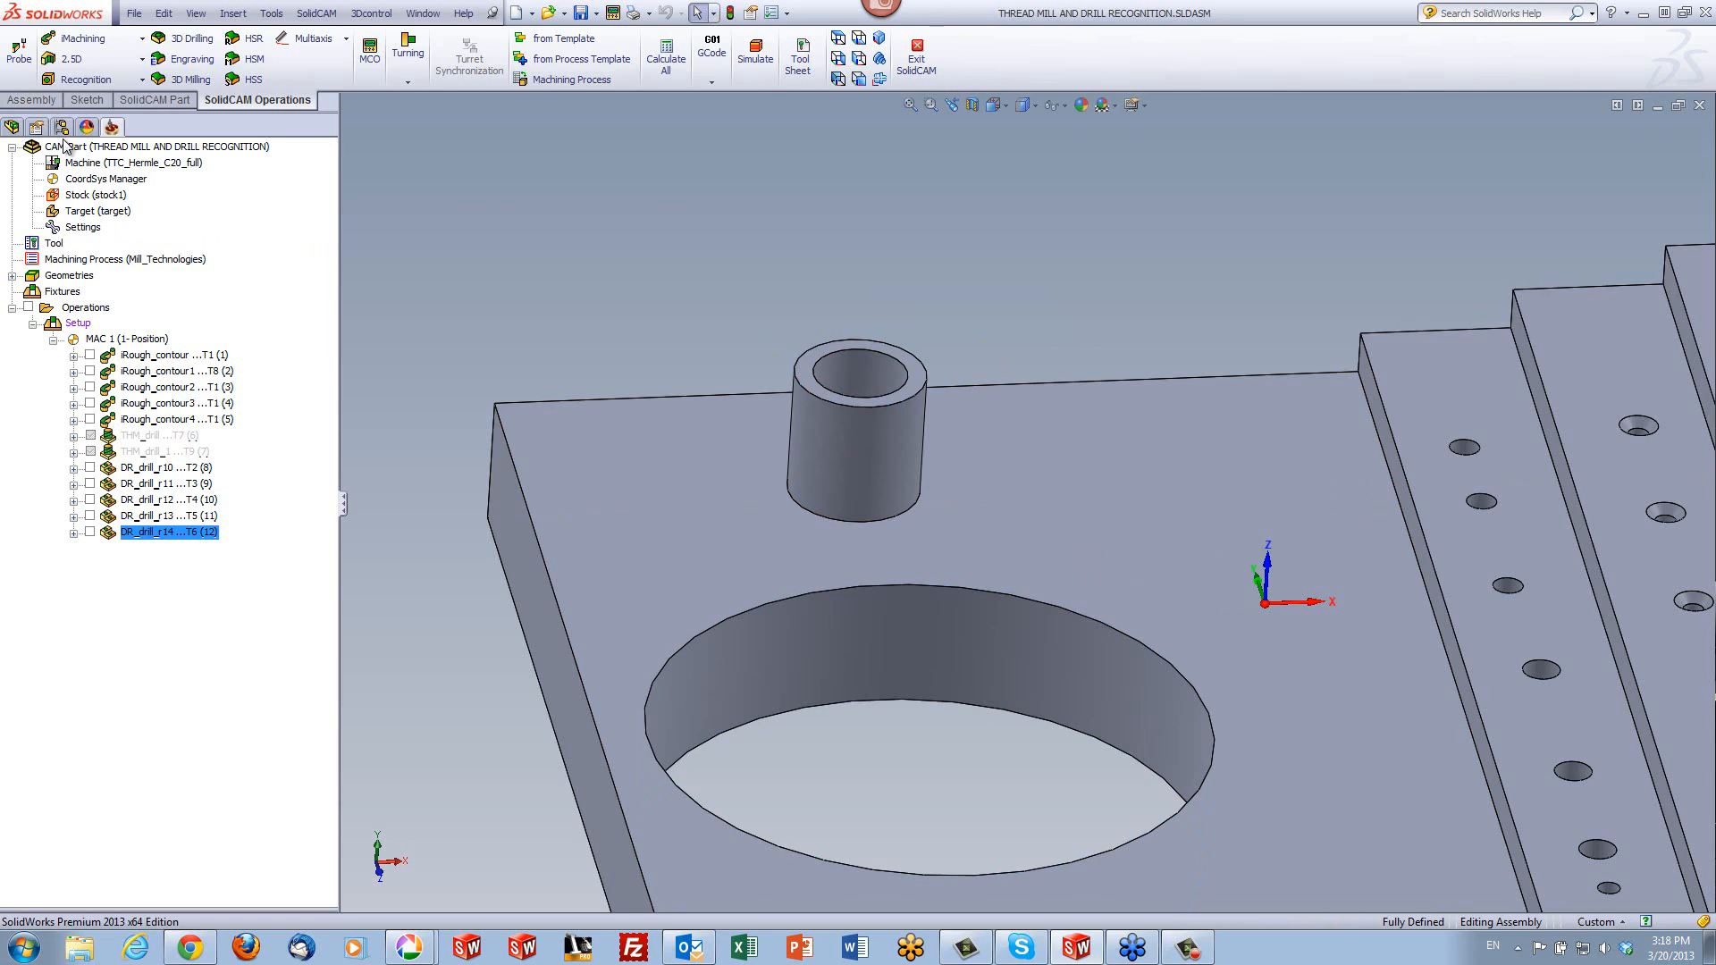
- Create a thread milling operation with its geometry at the centre of the cylindrical boss's annular top face
left_click(75, 59)
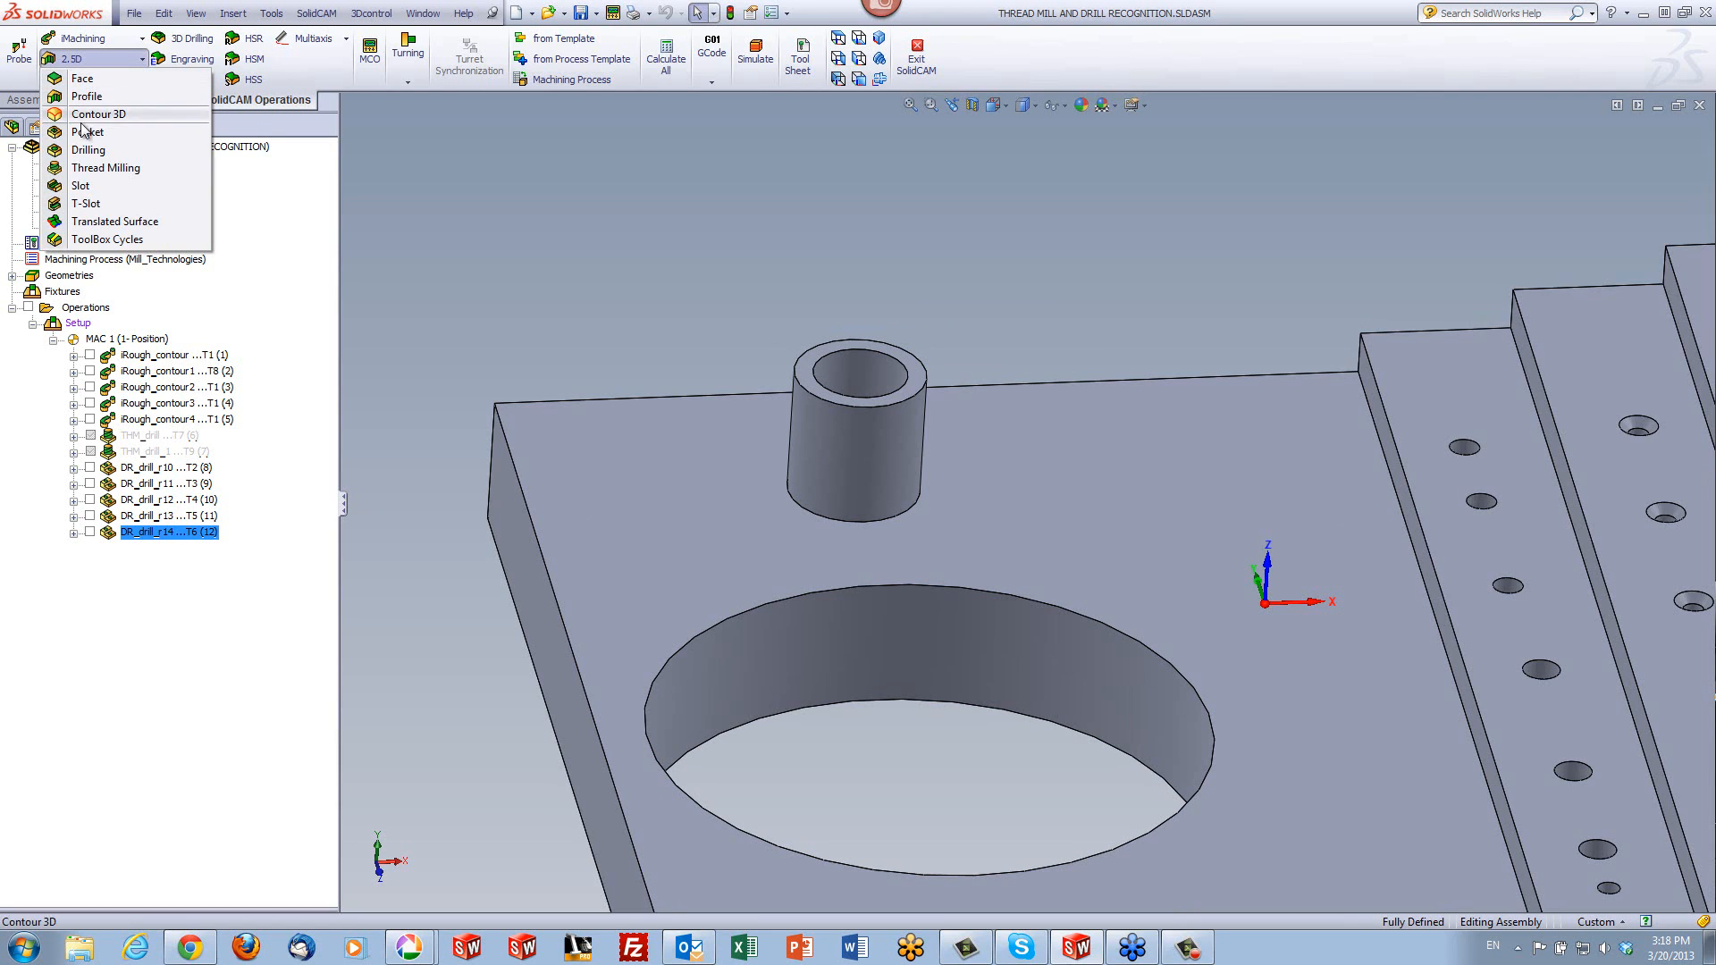
left_click(98, 168)
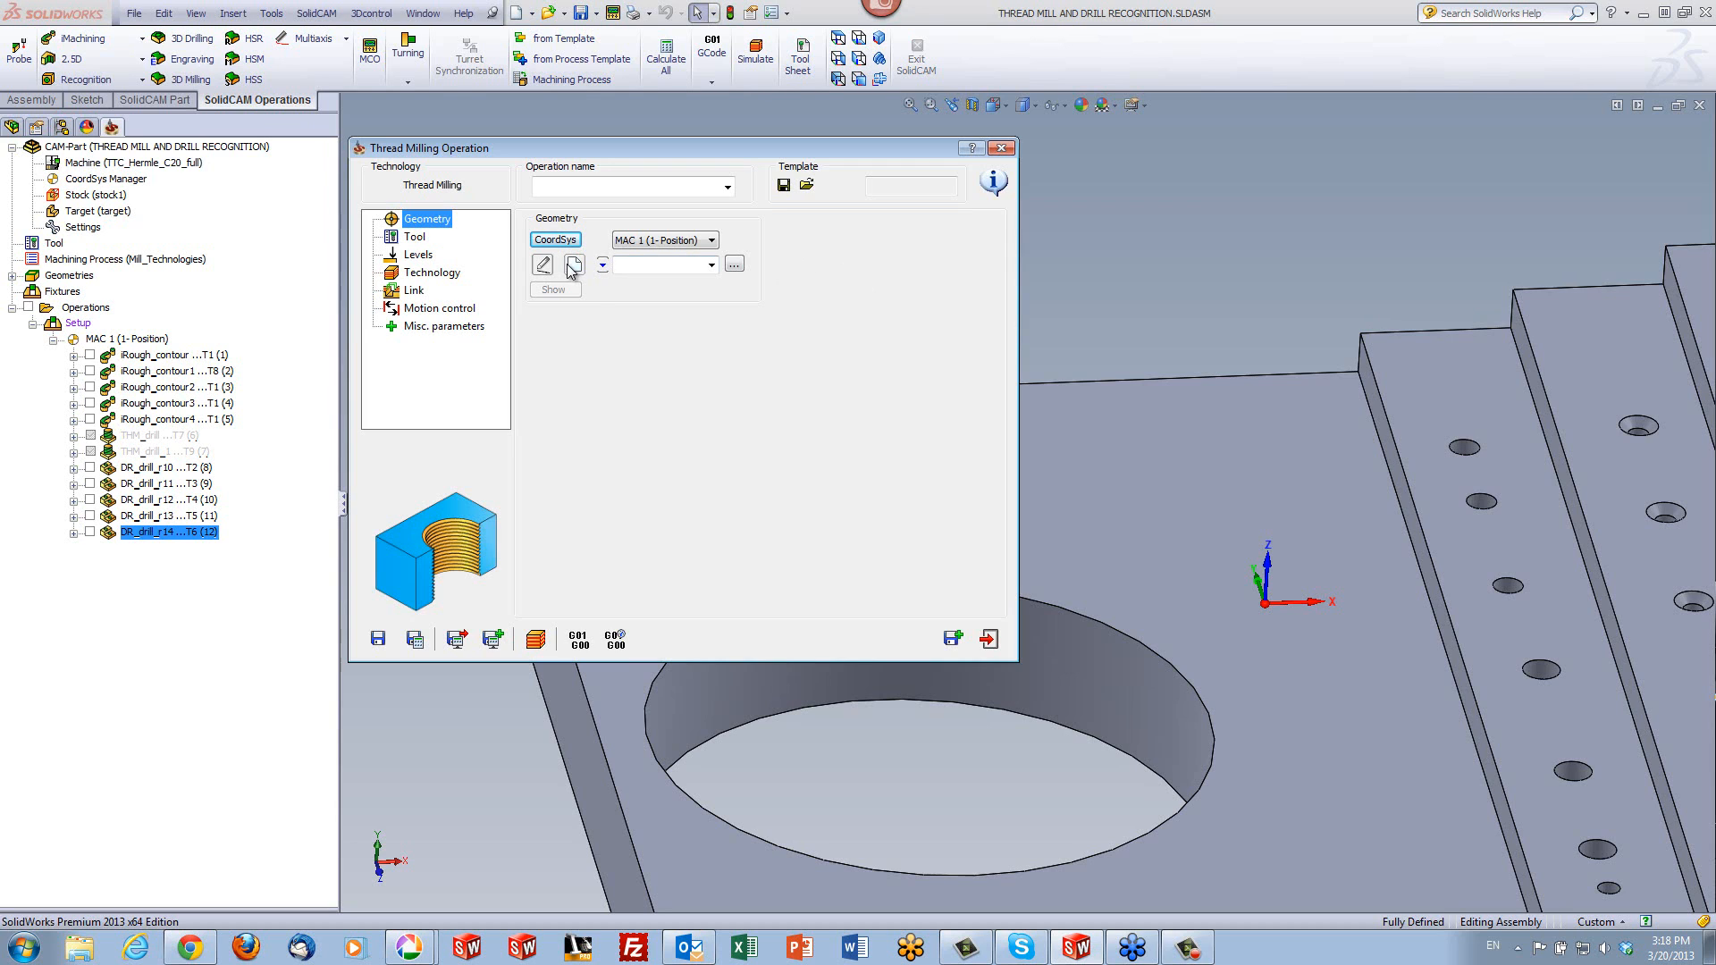
left_click(572, 264)
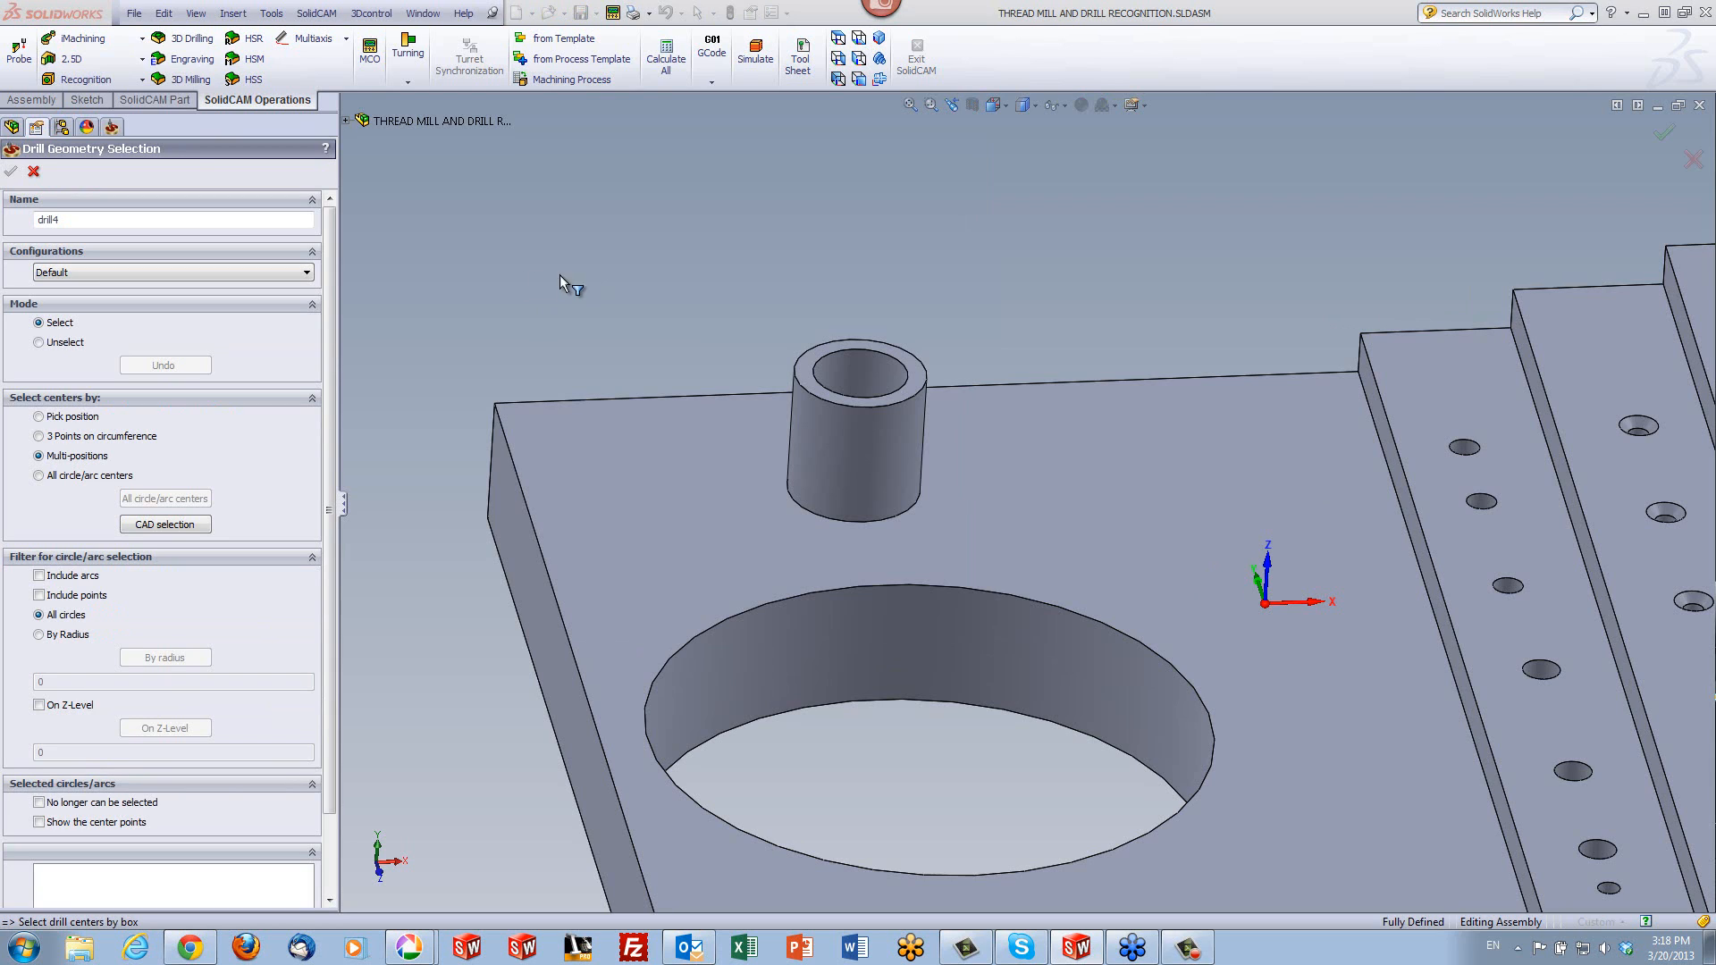
left_click(808, 382)
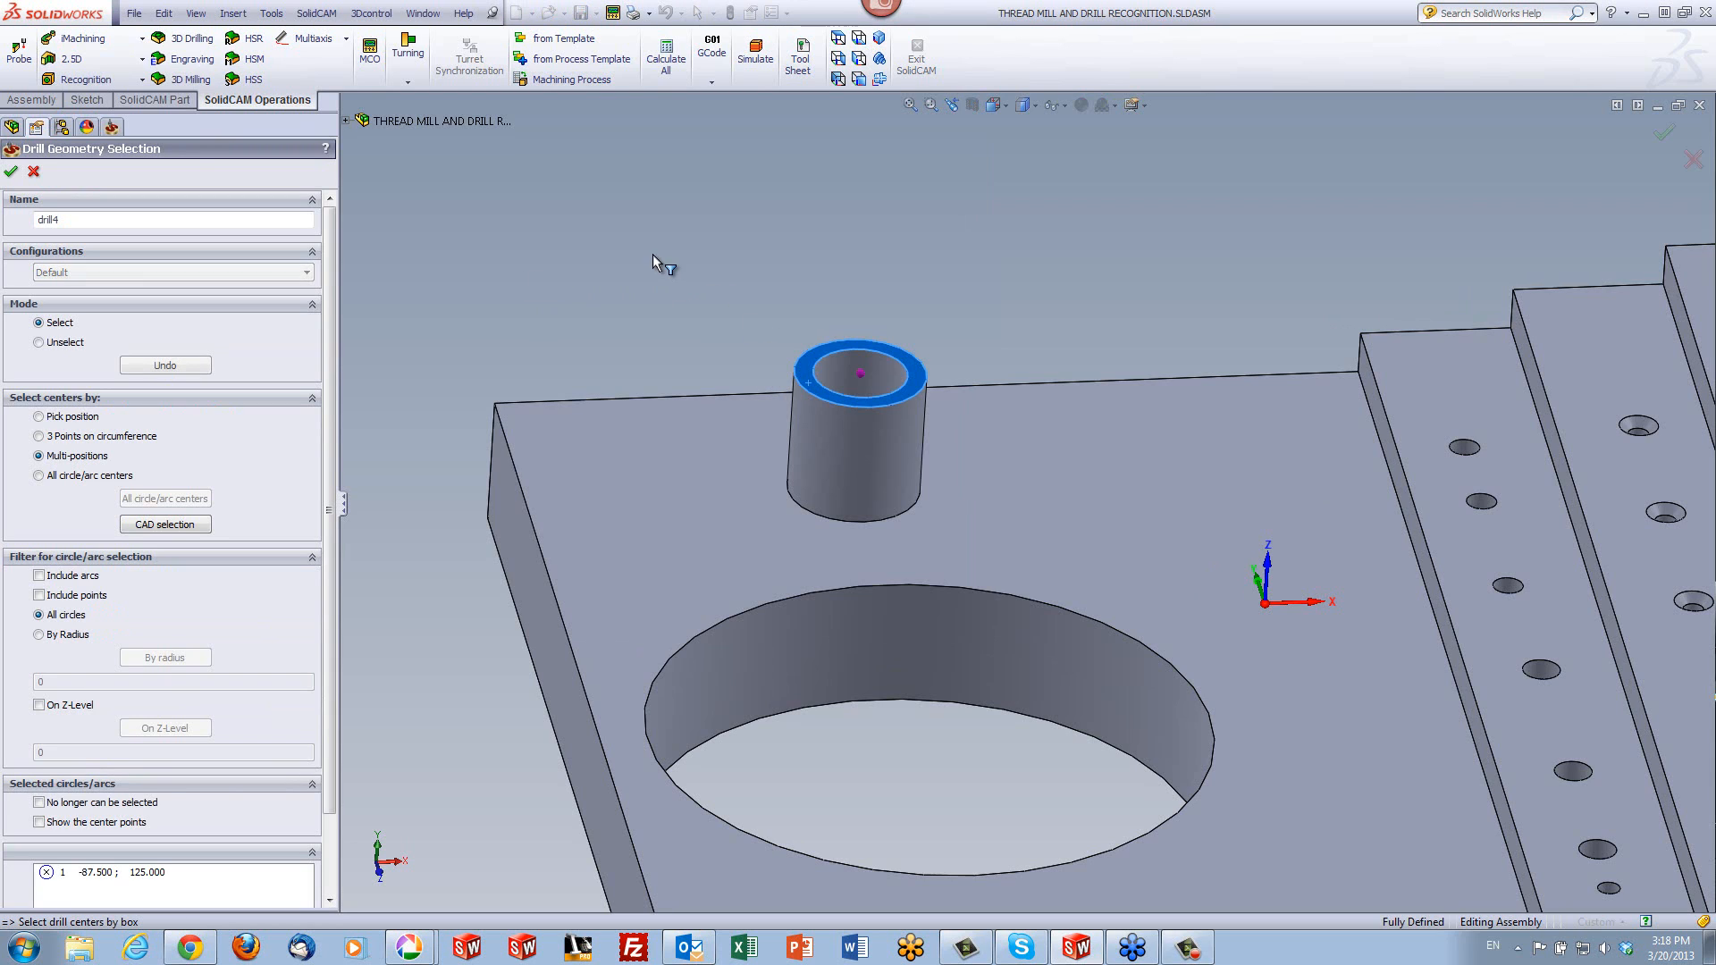
left_click(10, 172)
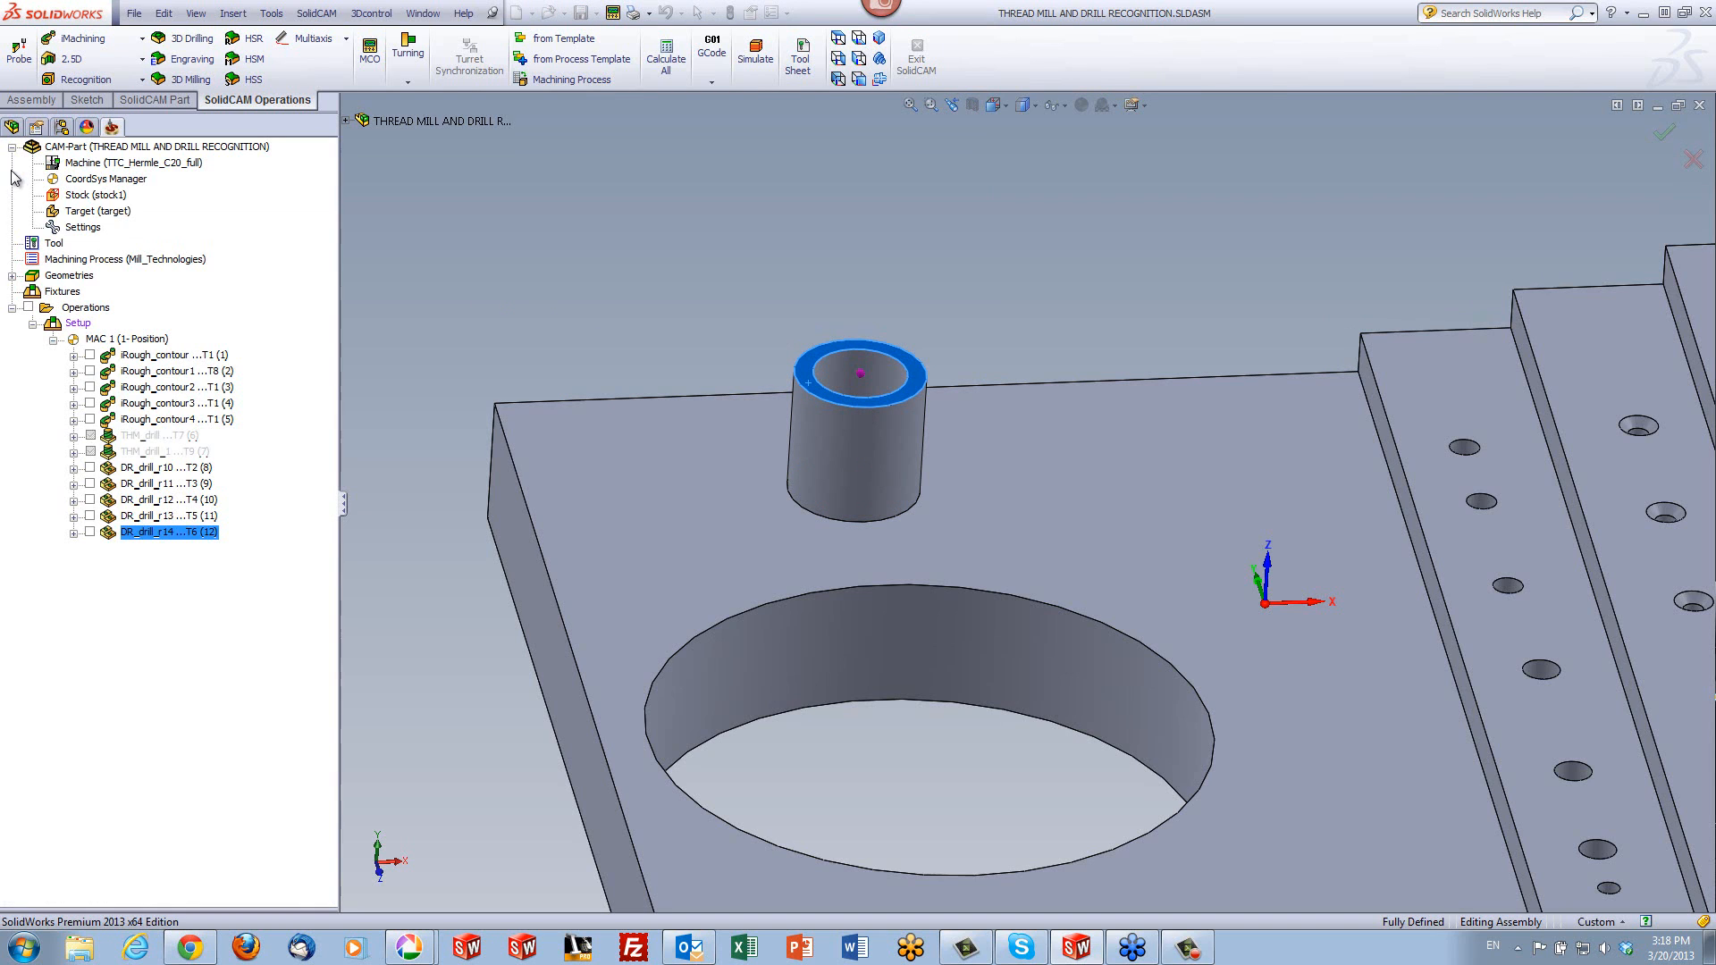
- Add a new thread mill to the tool table for this operation
left_click(420, 237)
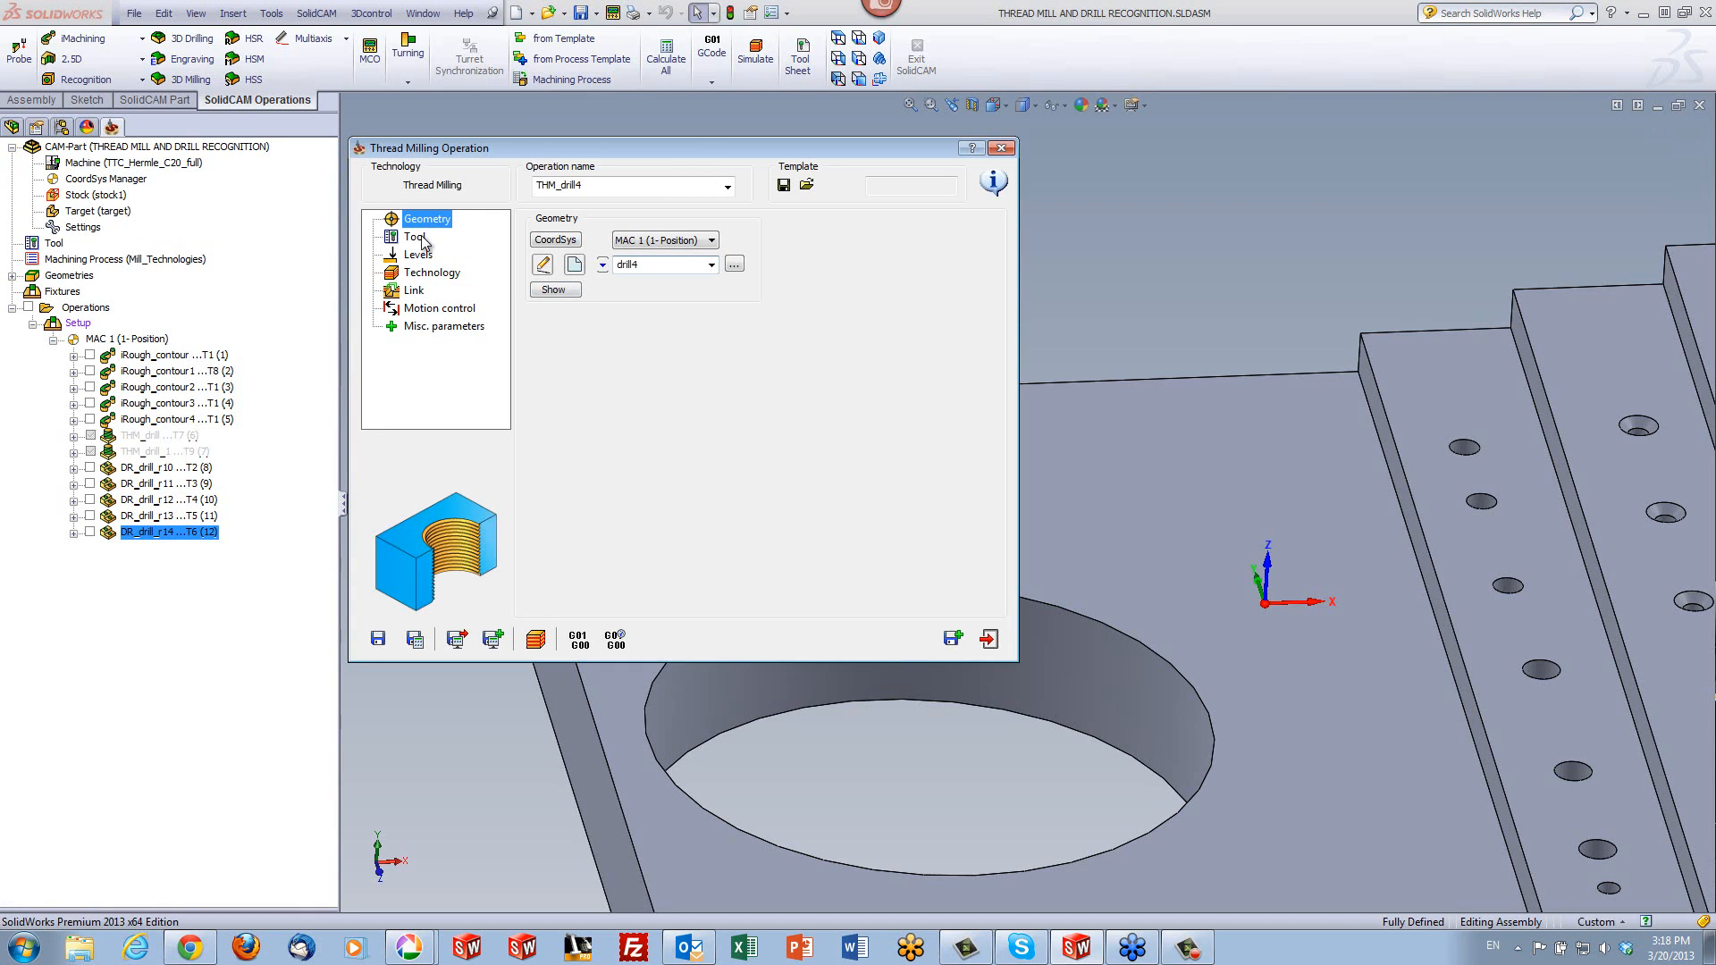
left_click(640, 498)
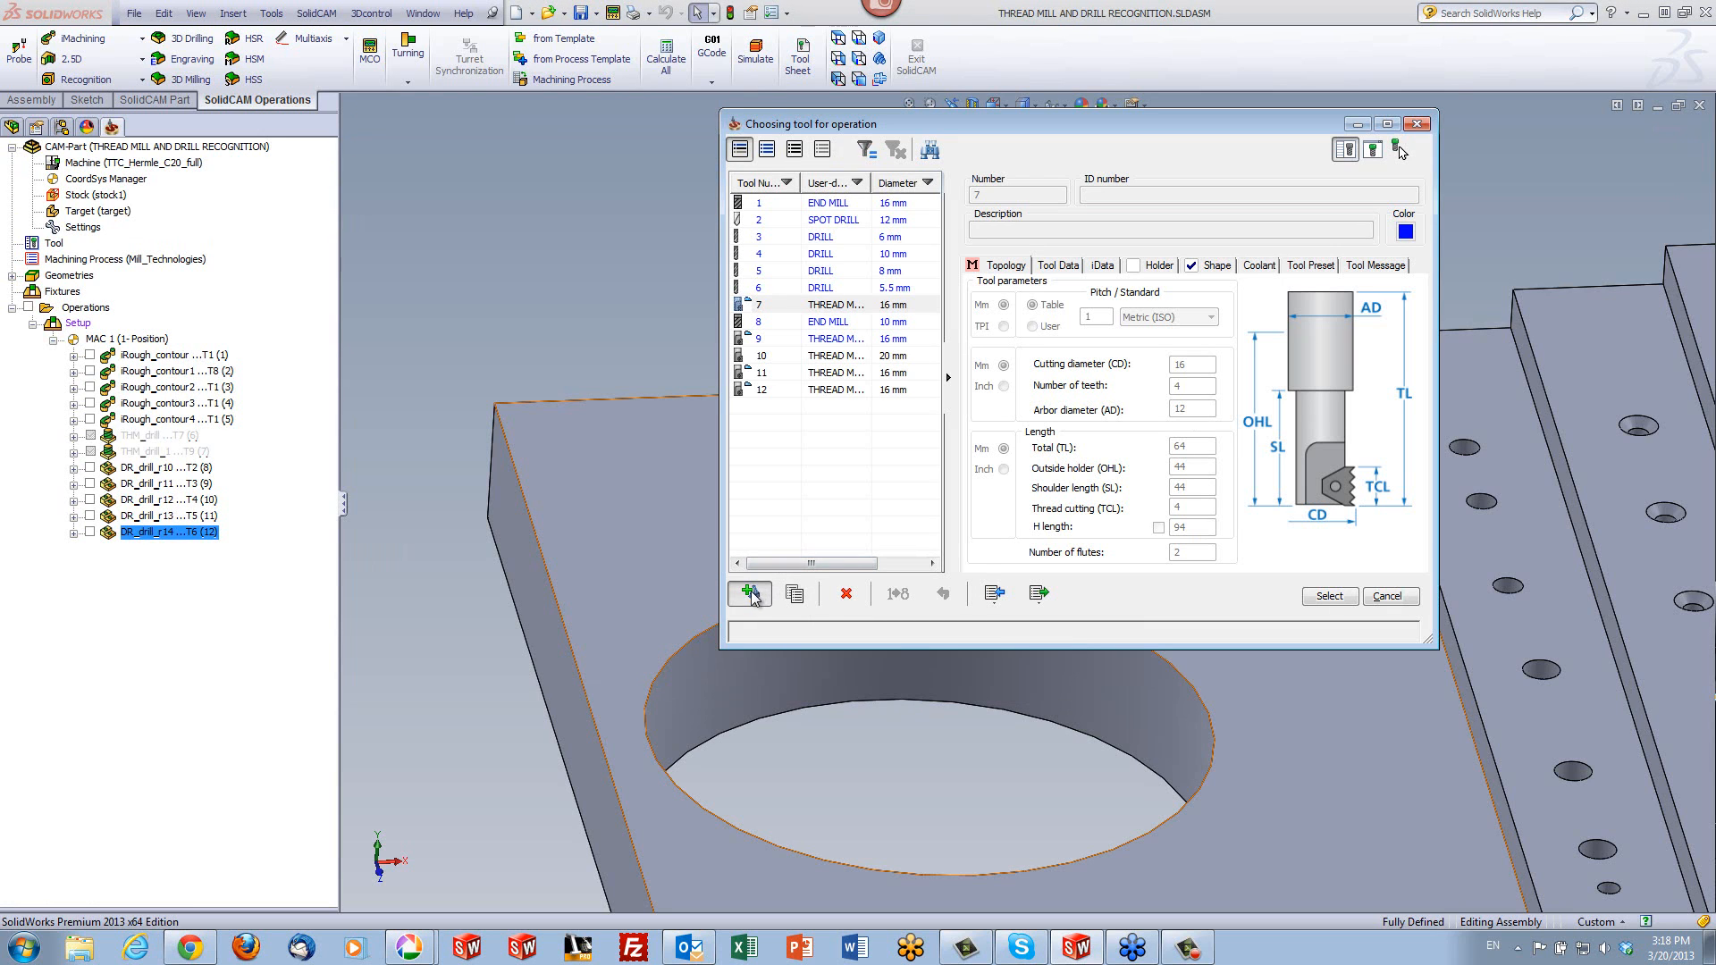
left_click(751, 596)
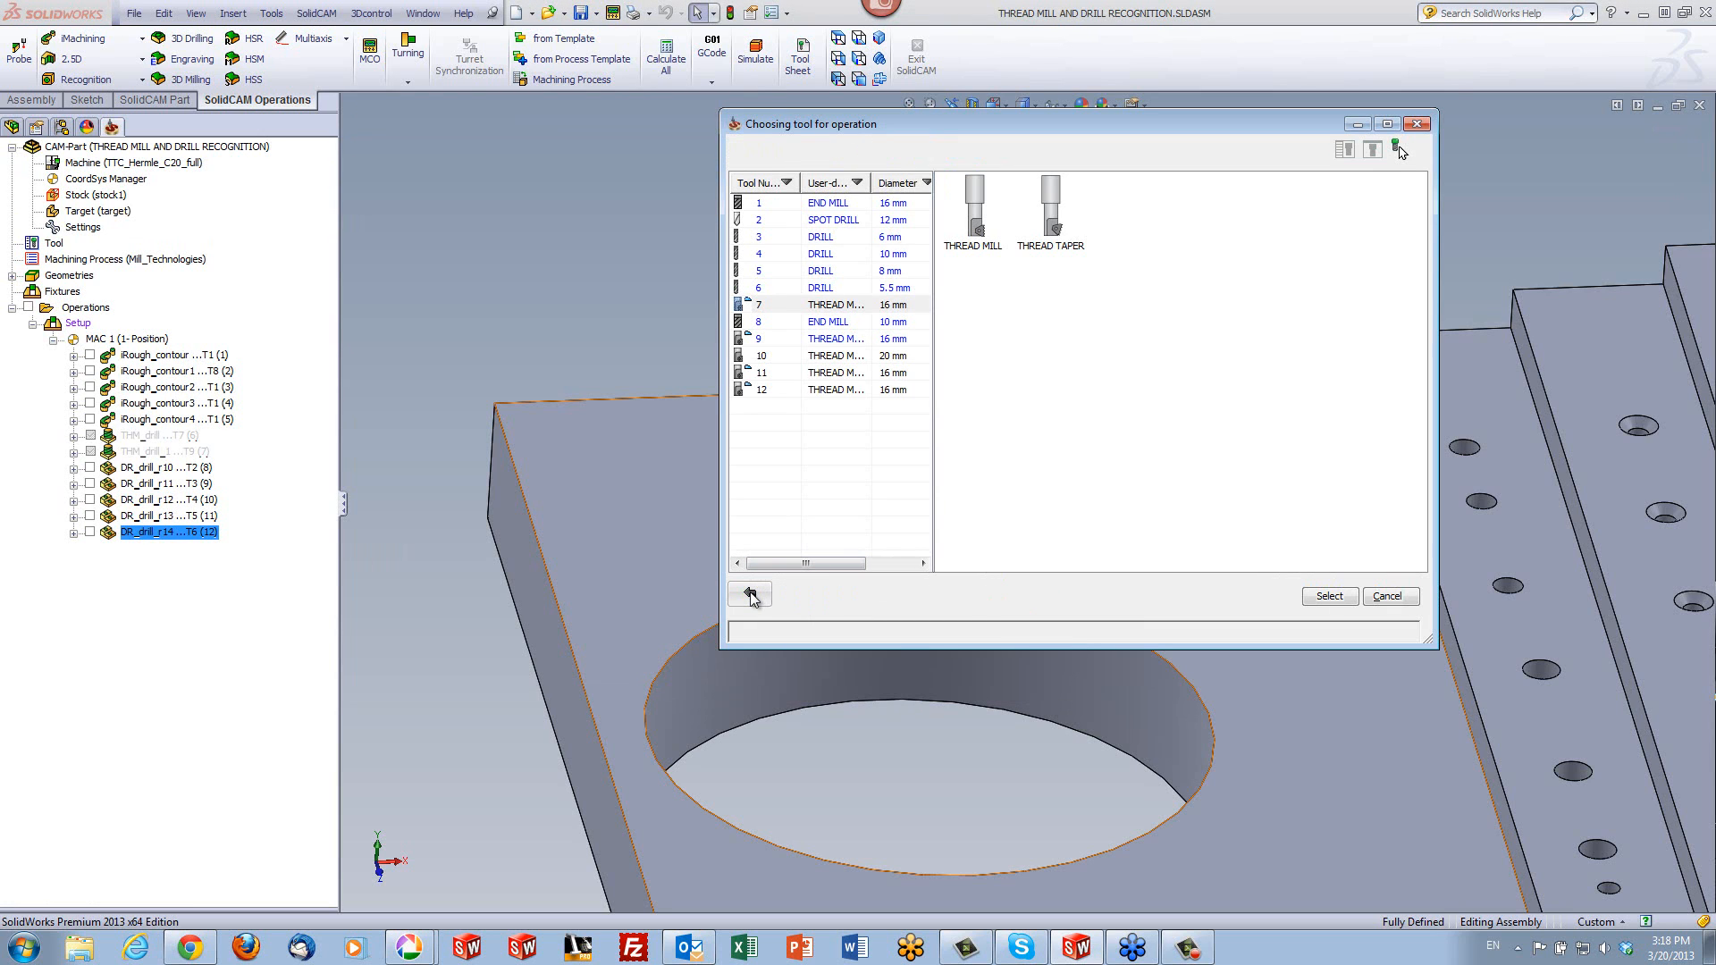
double_click(989, 240)
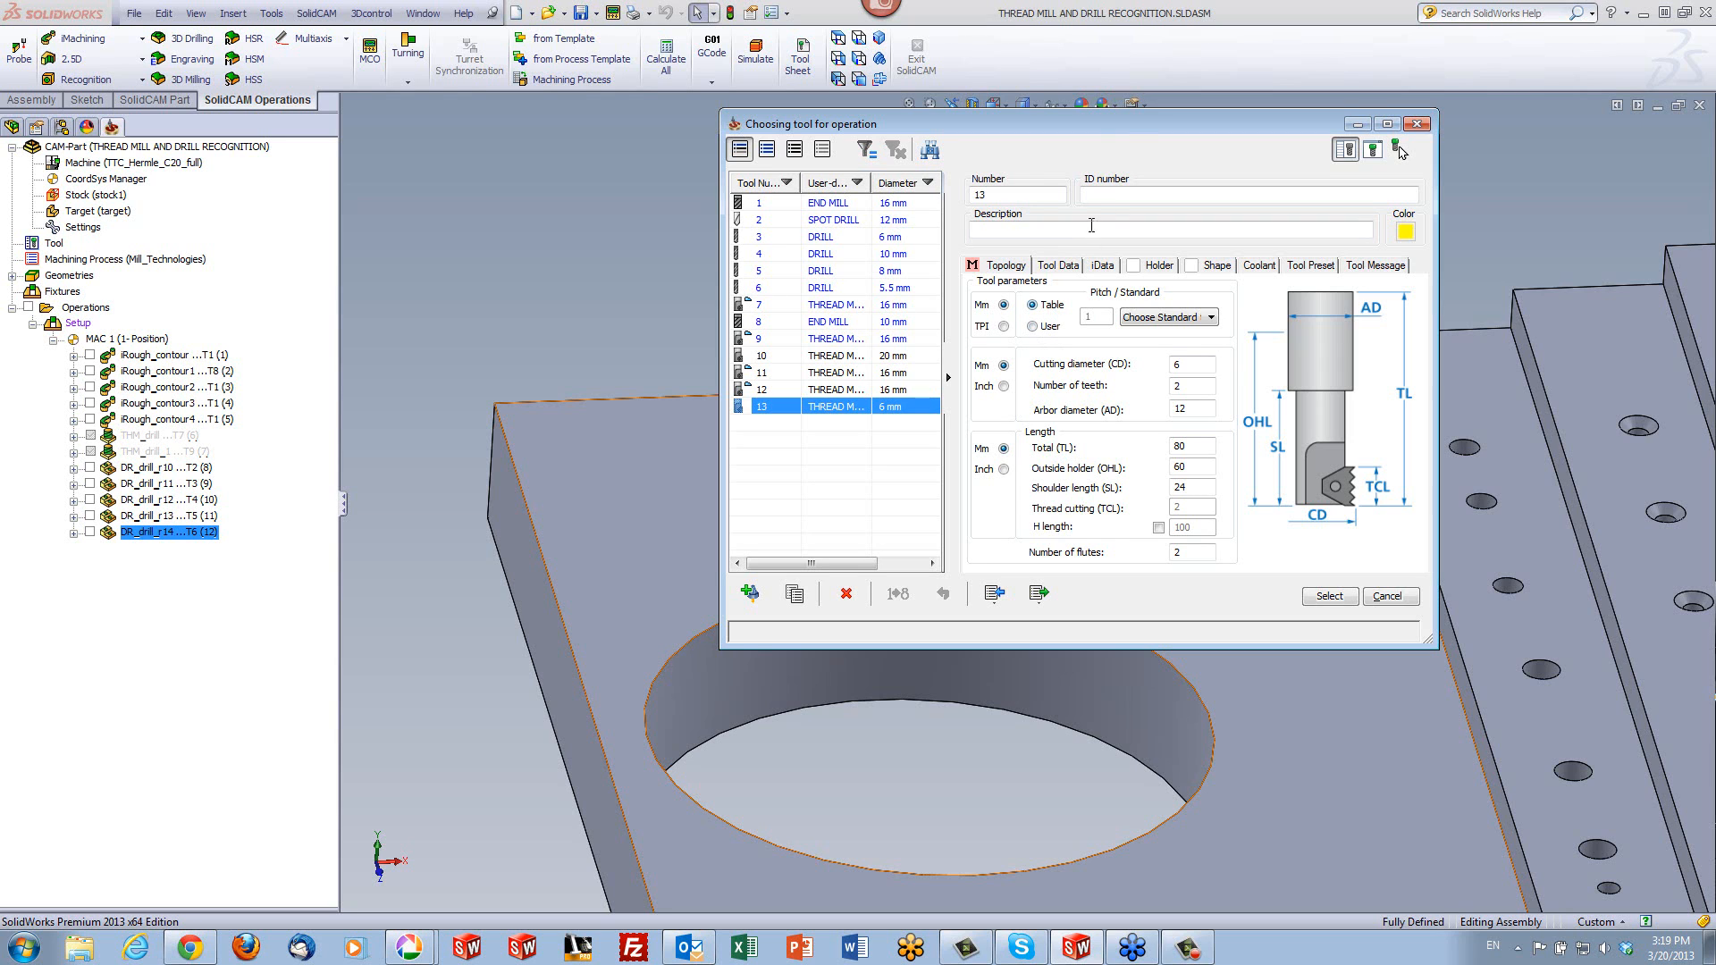
- Check the diameter of the boss's bore on the model
left_click_drag(1122, 134, 420, 219)
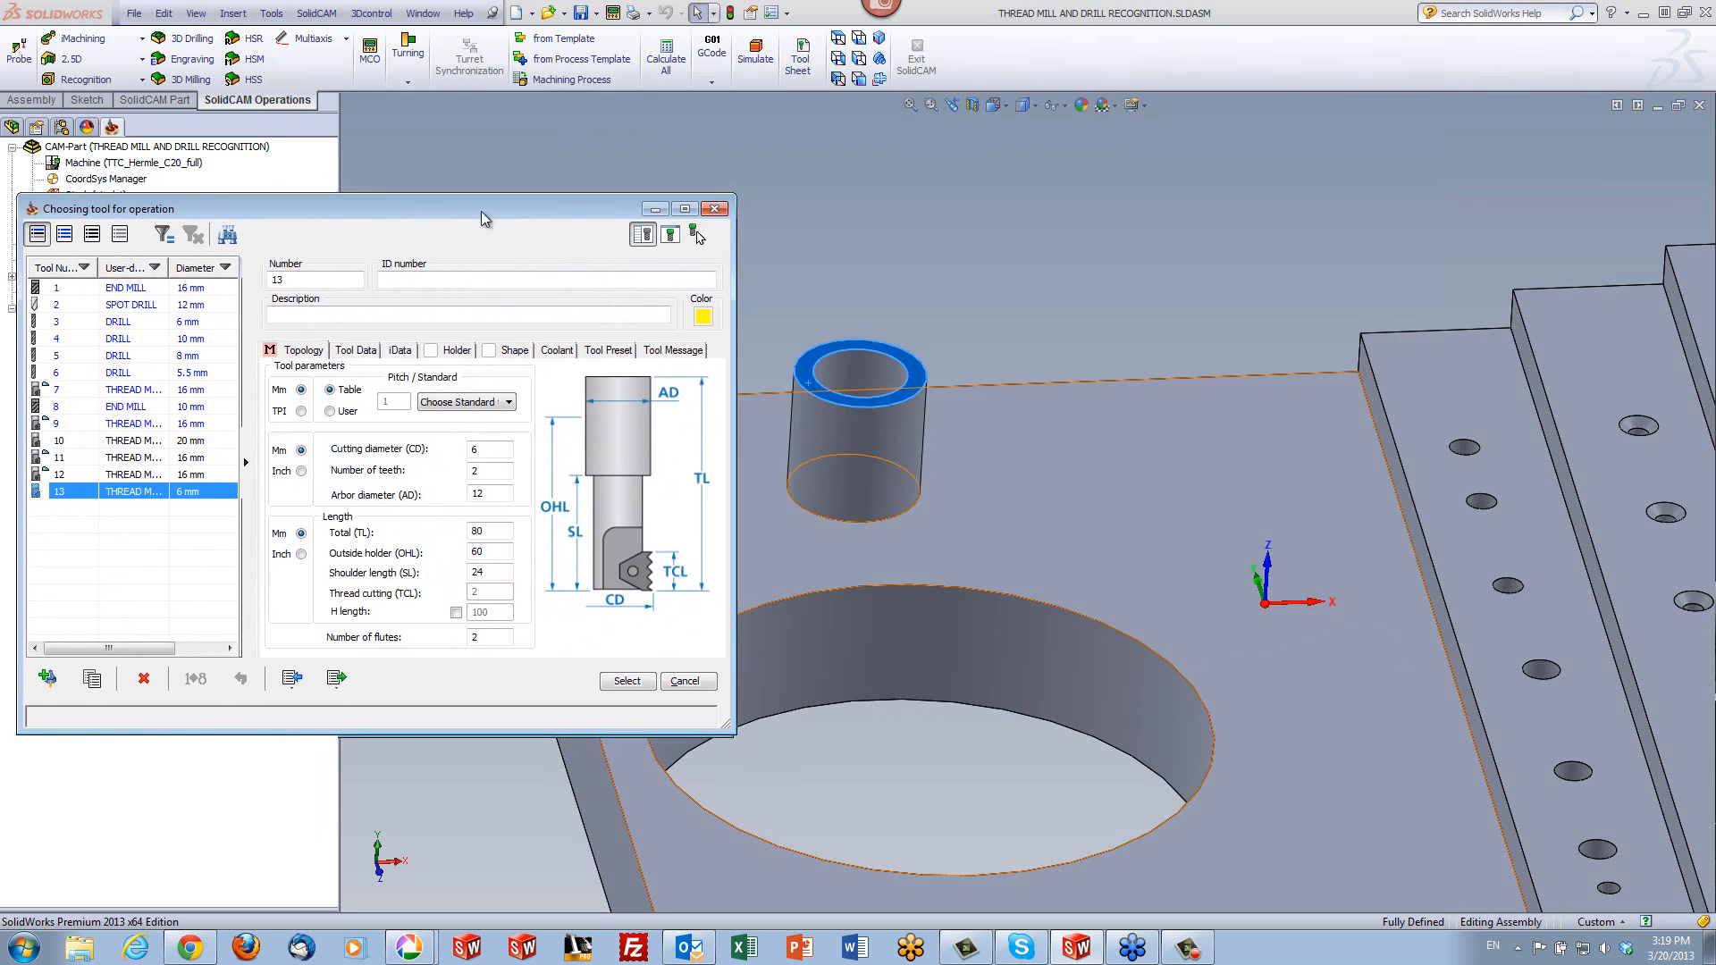
left_click(853, 352)
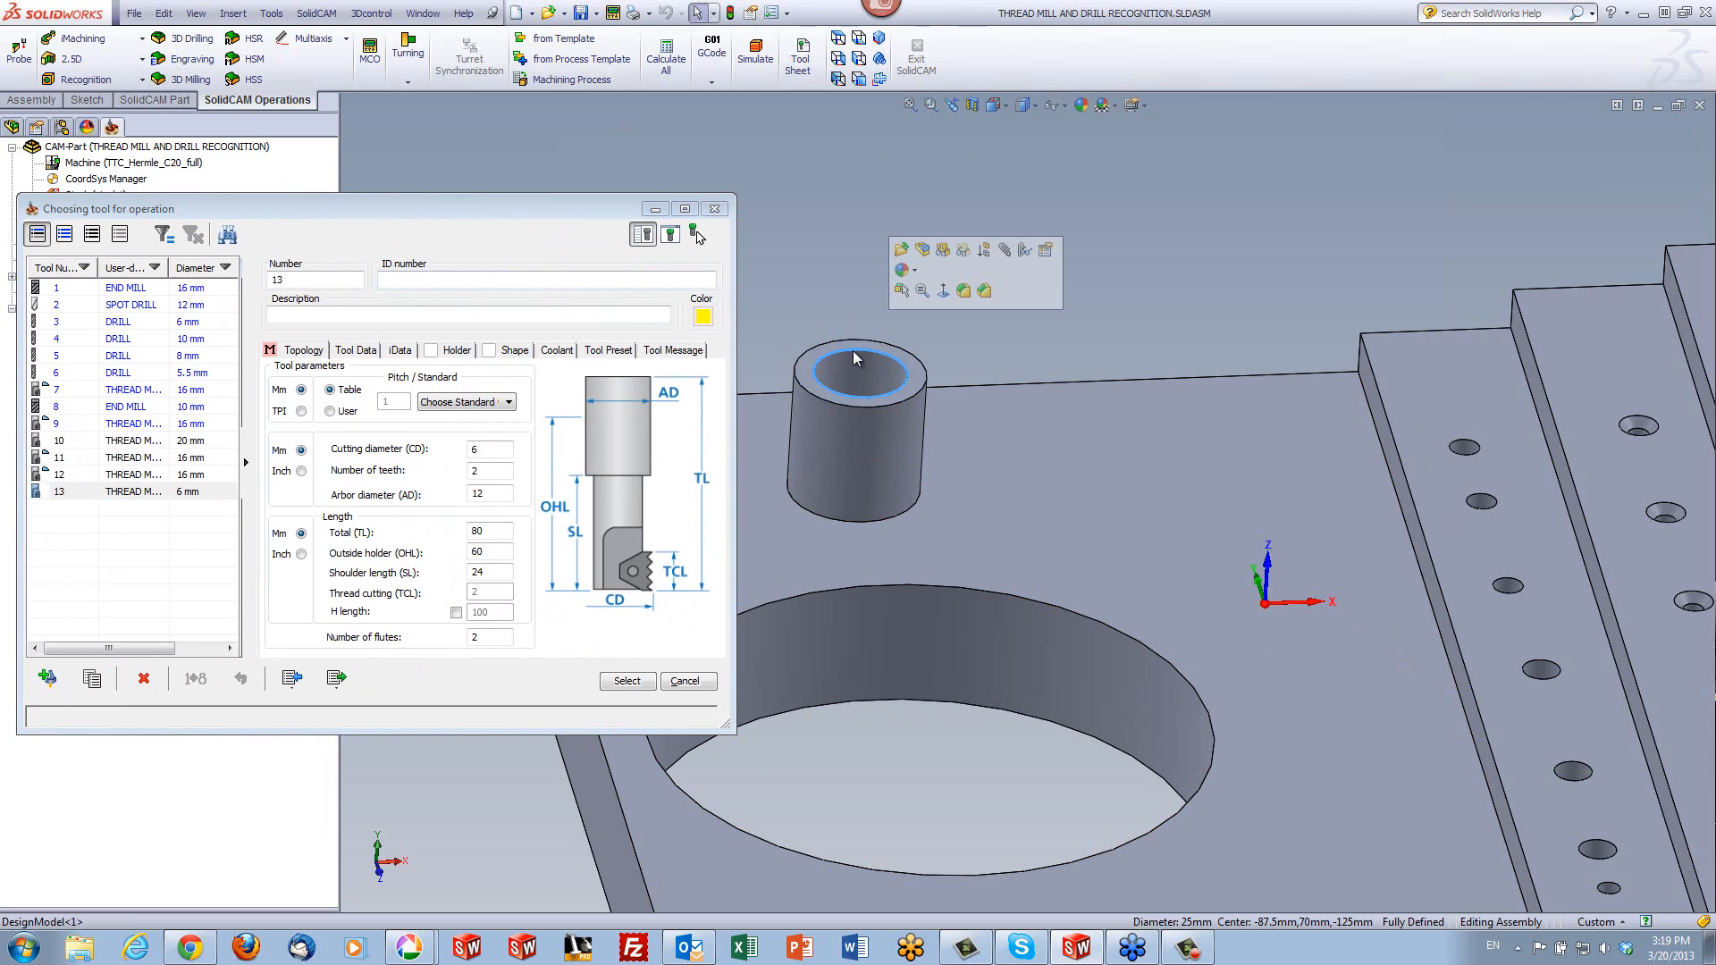
left_click_drag(526, 207, 1103, 166)
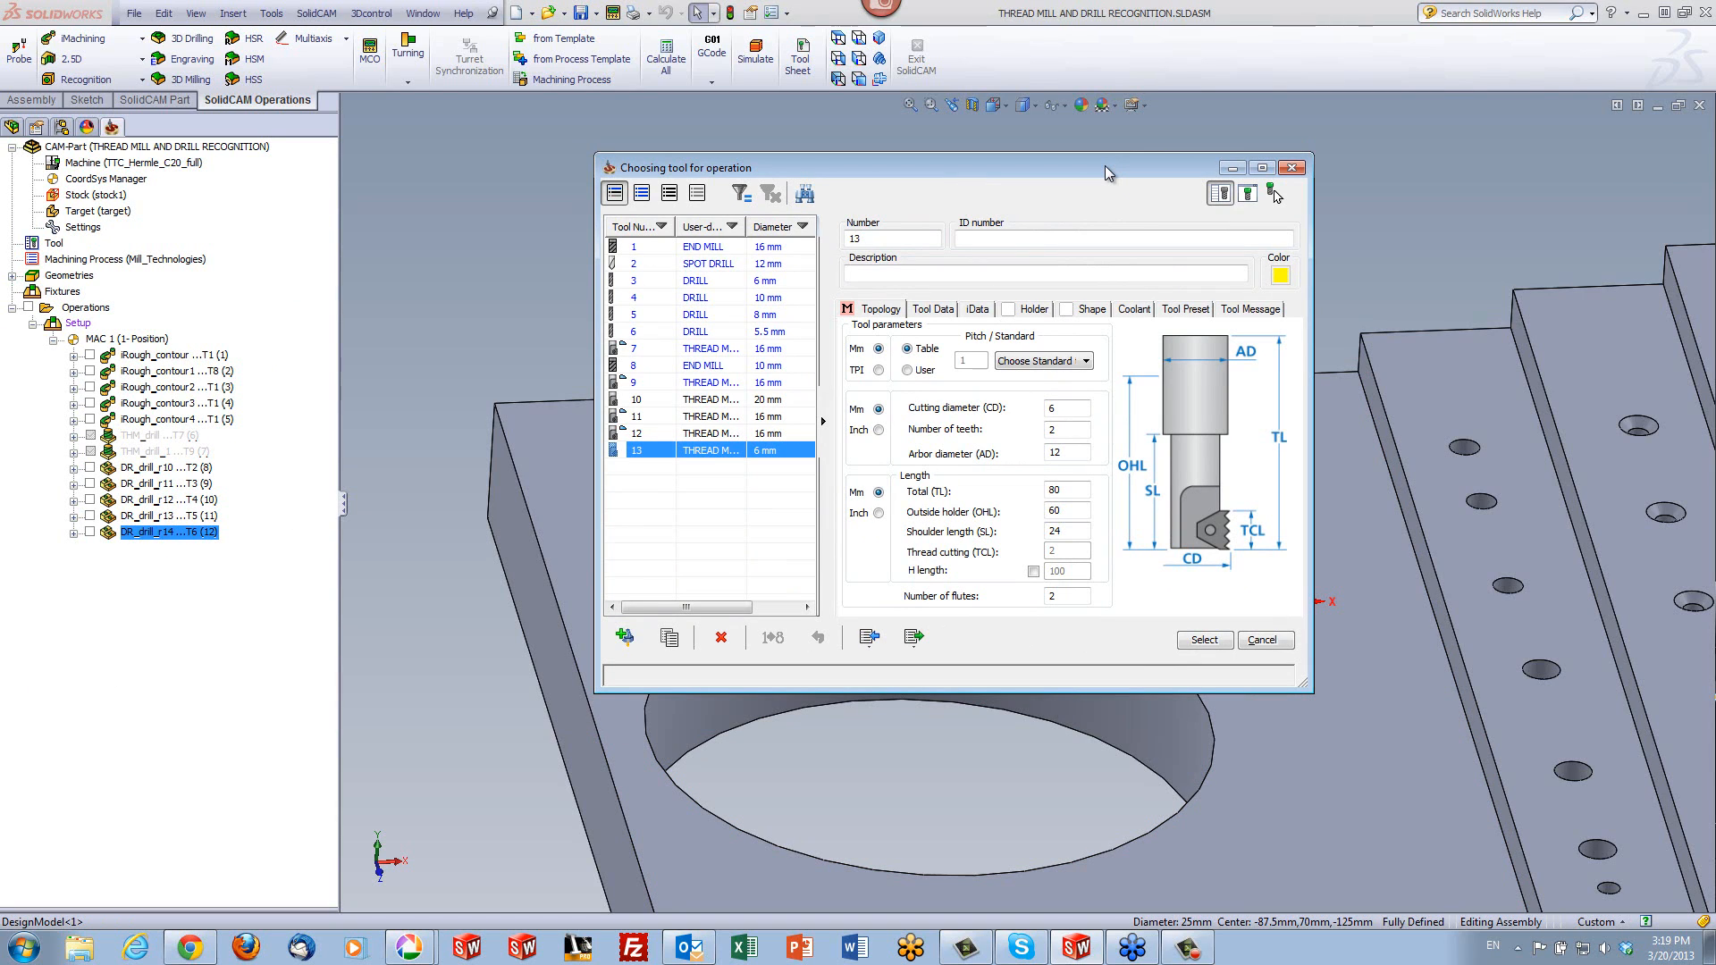
- Assign the Metric (ISO) M25 x 1.0 fine thread standard to the new thread mill
left_click(1059, 363)
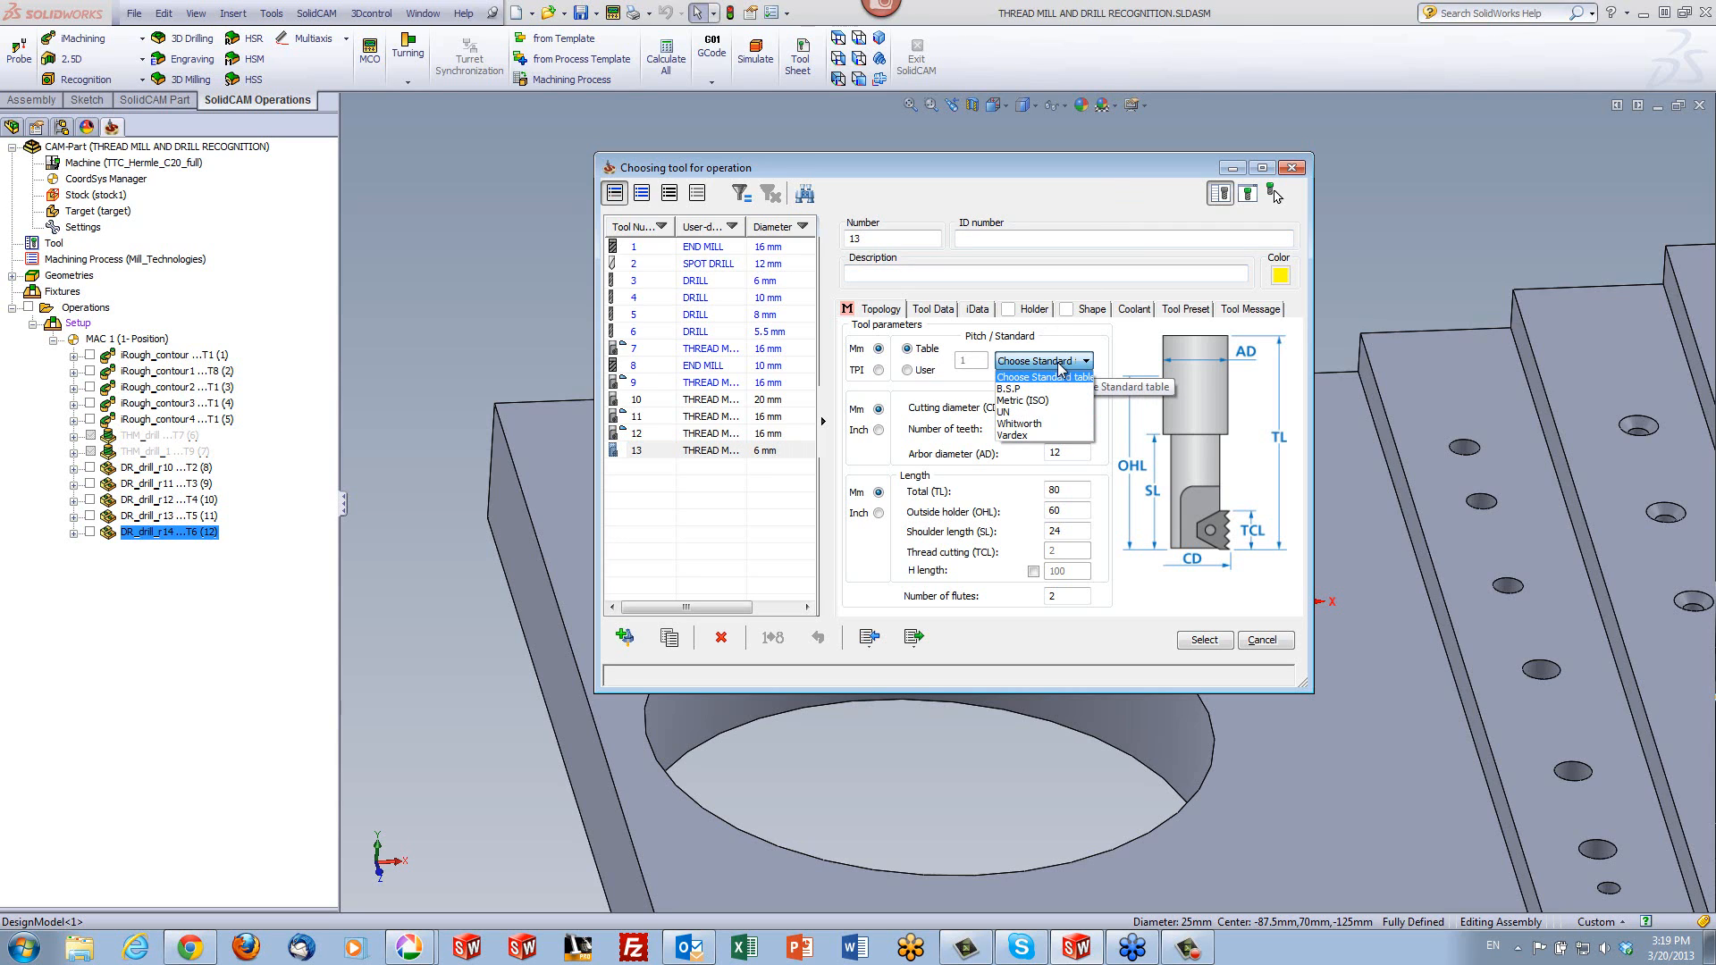
left_click(1015, 403)
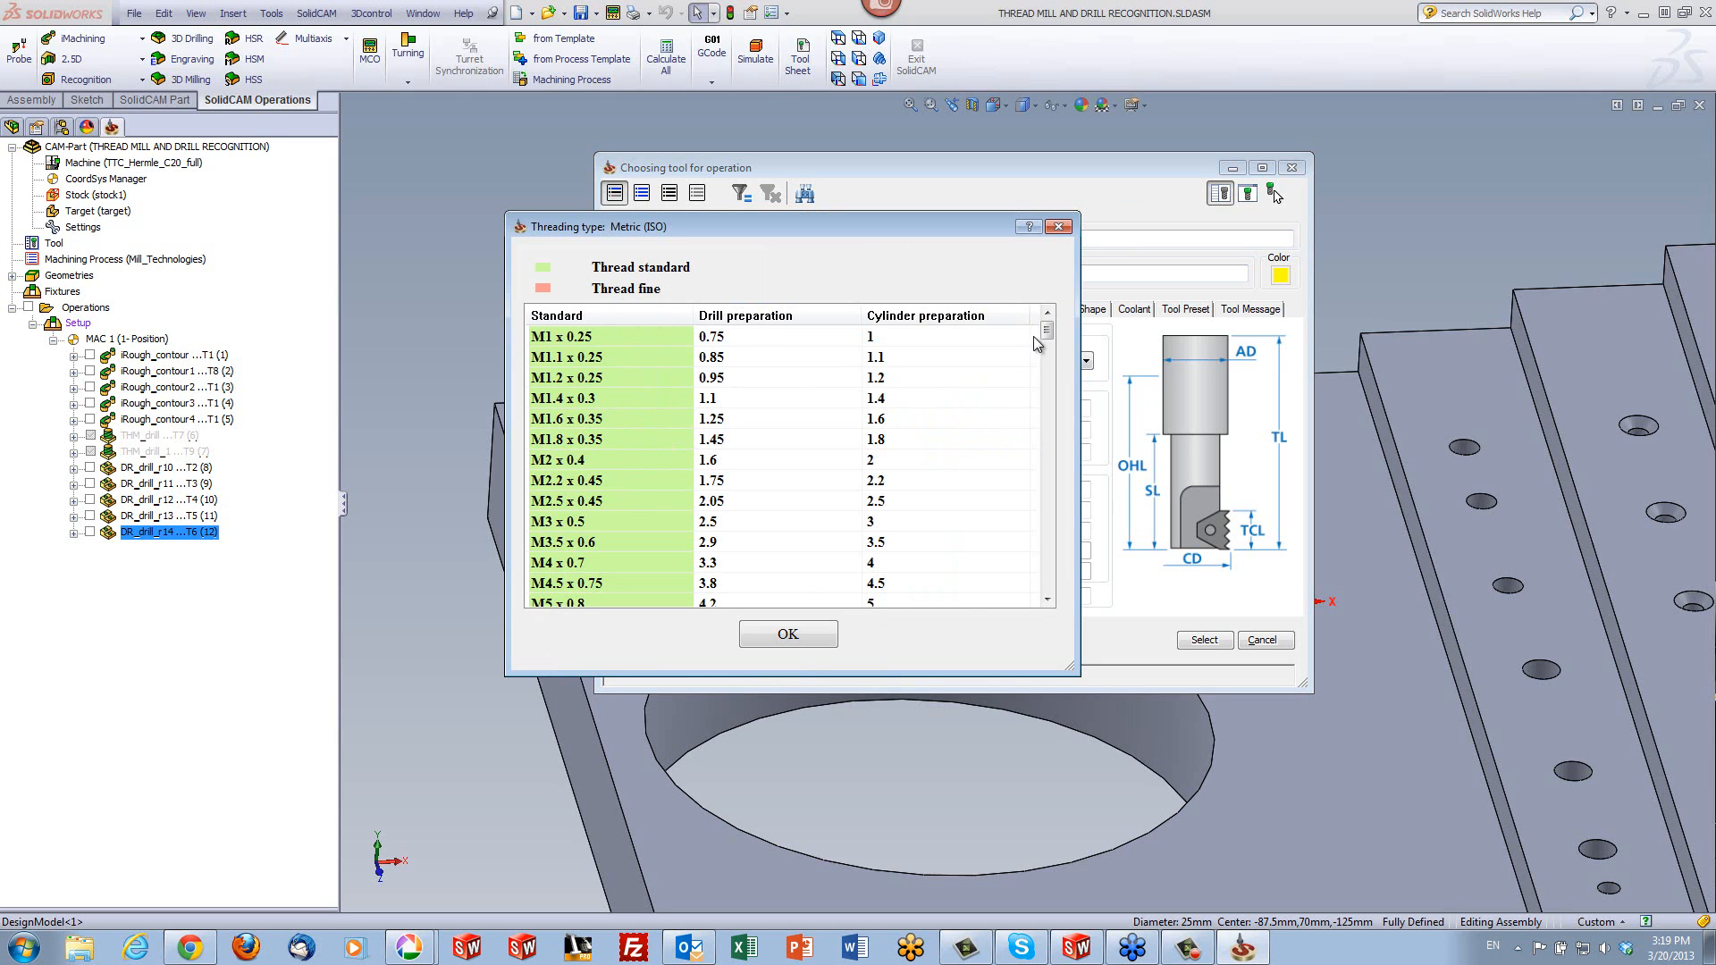
left_click_drag(1047, 331, 1036, 464)
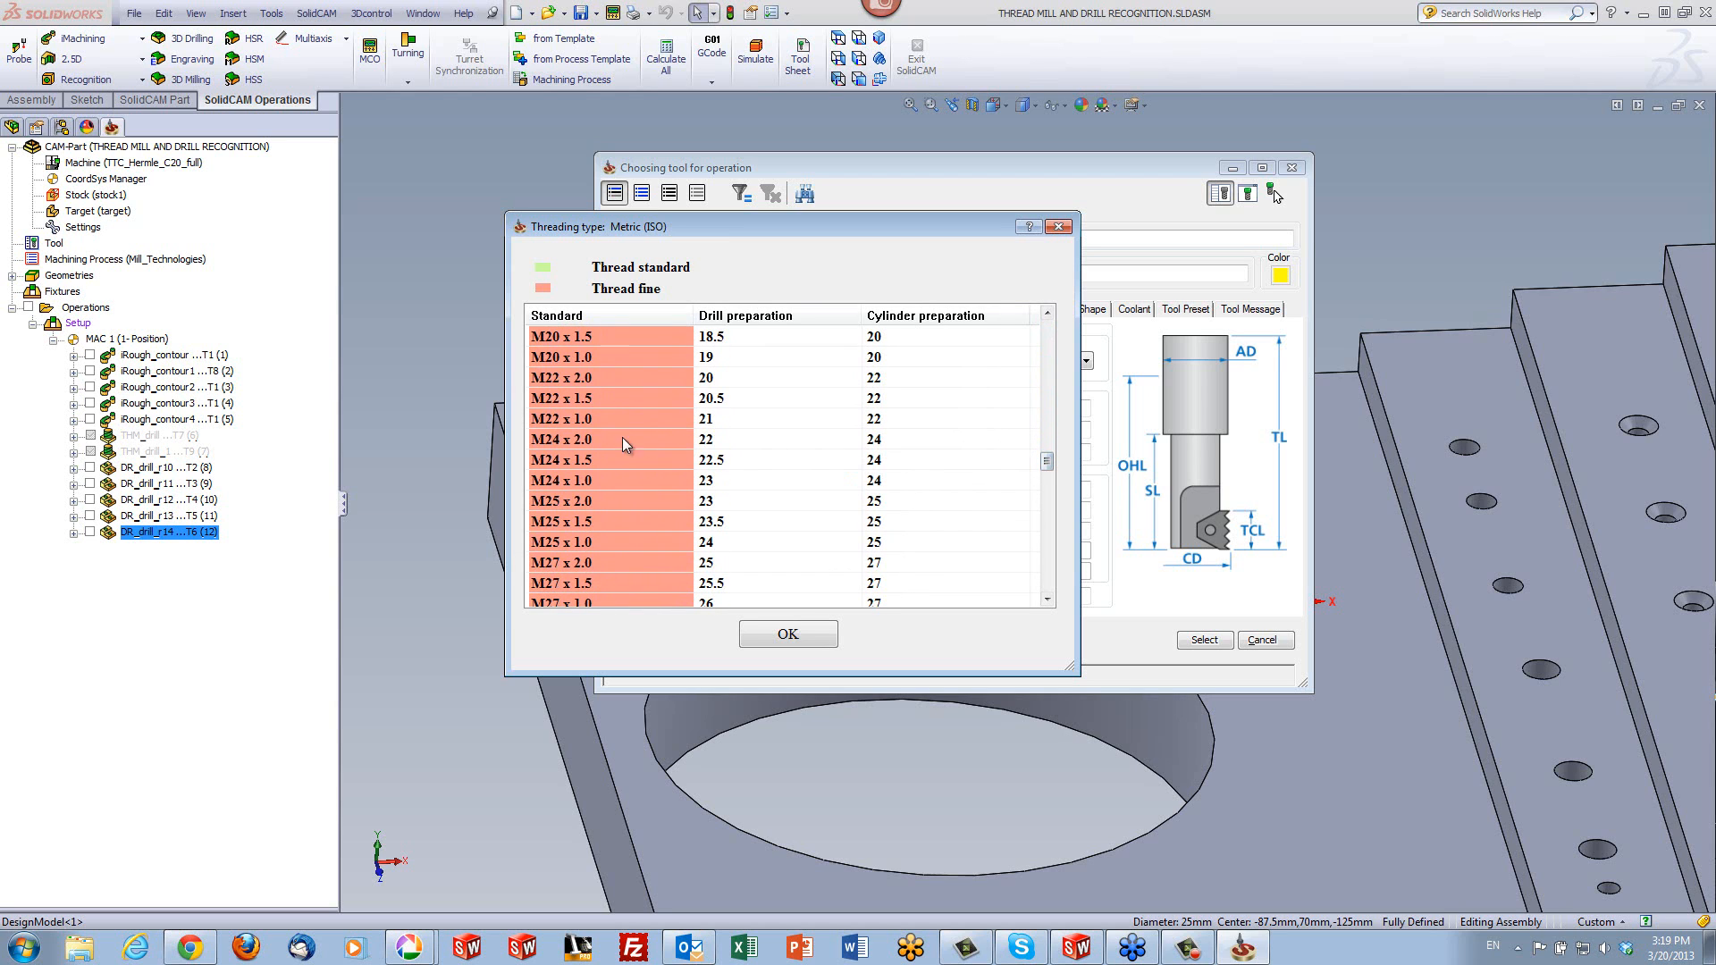
left_click(557, 545)
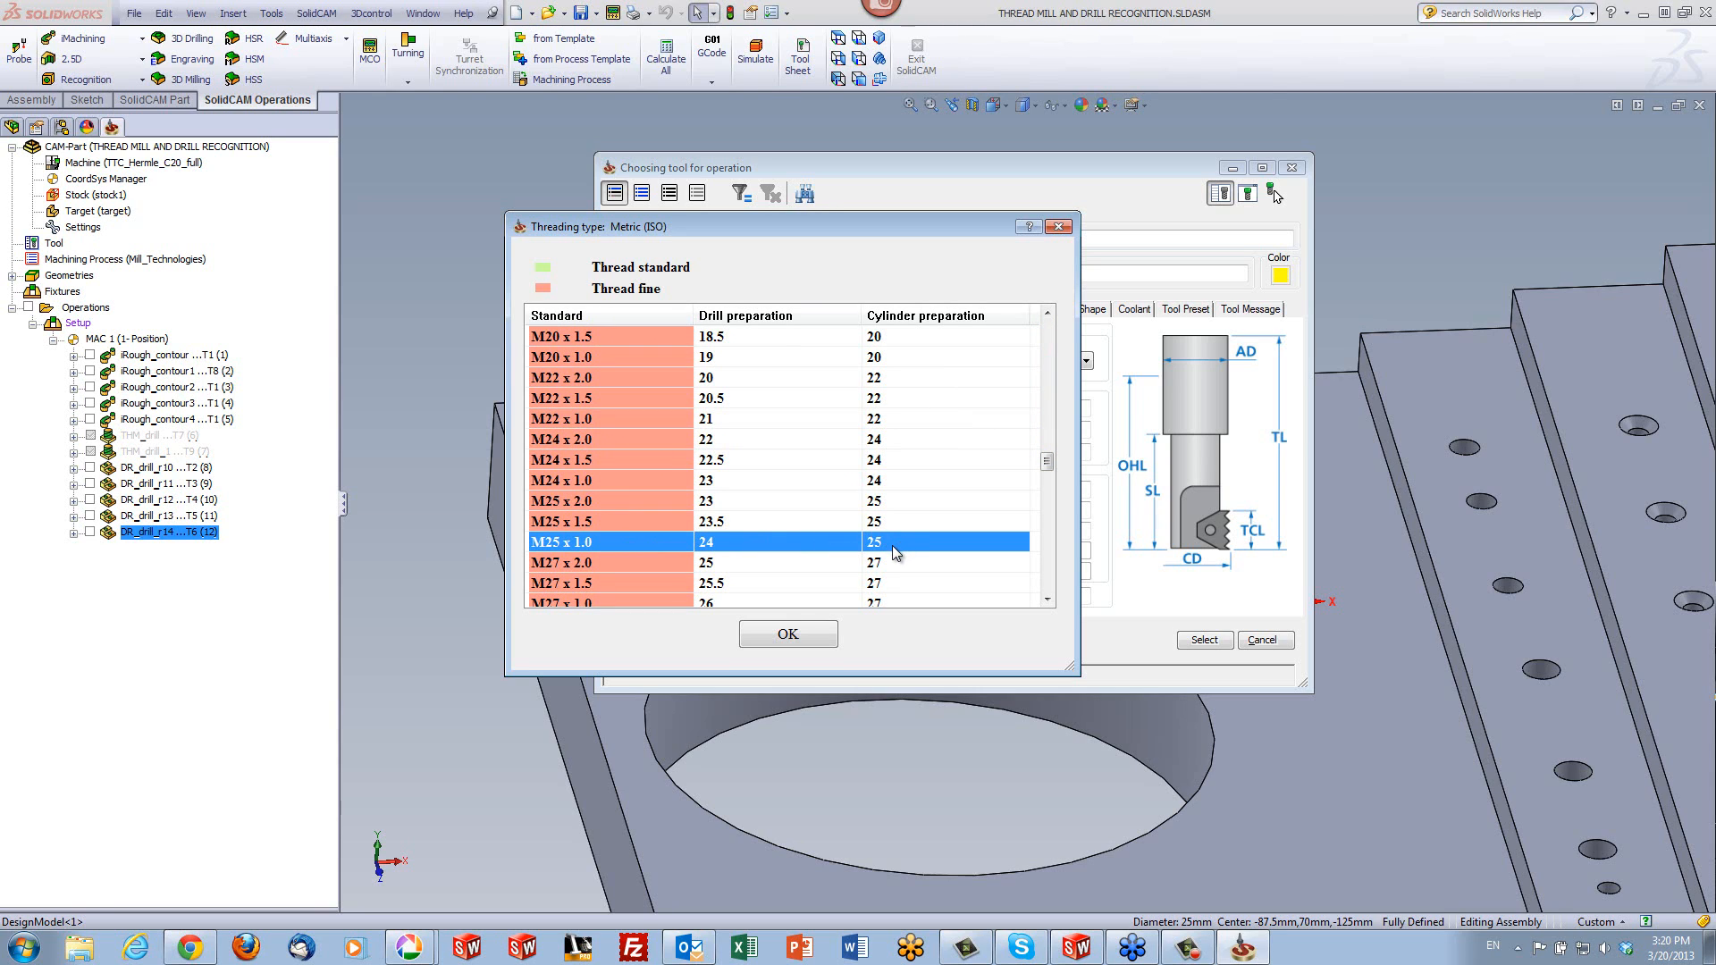
left_click(786, 636)
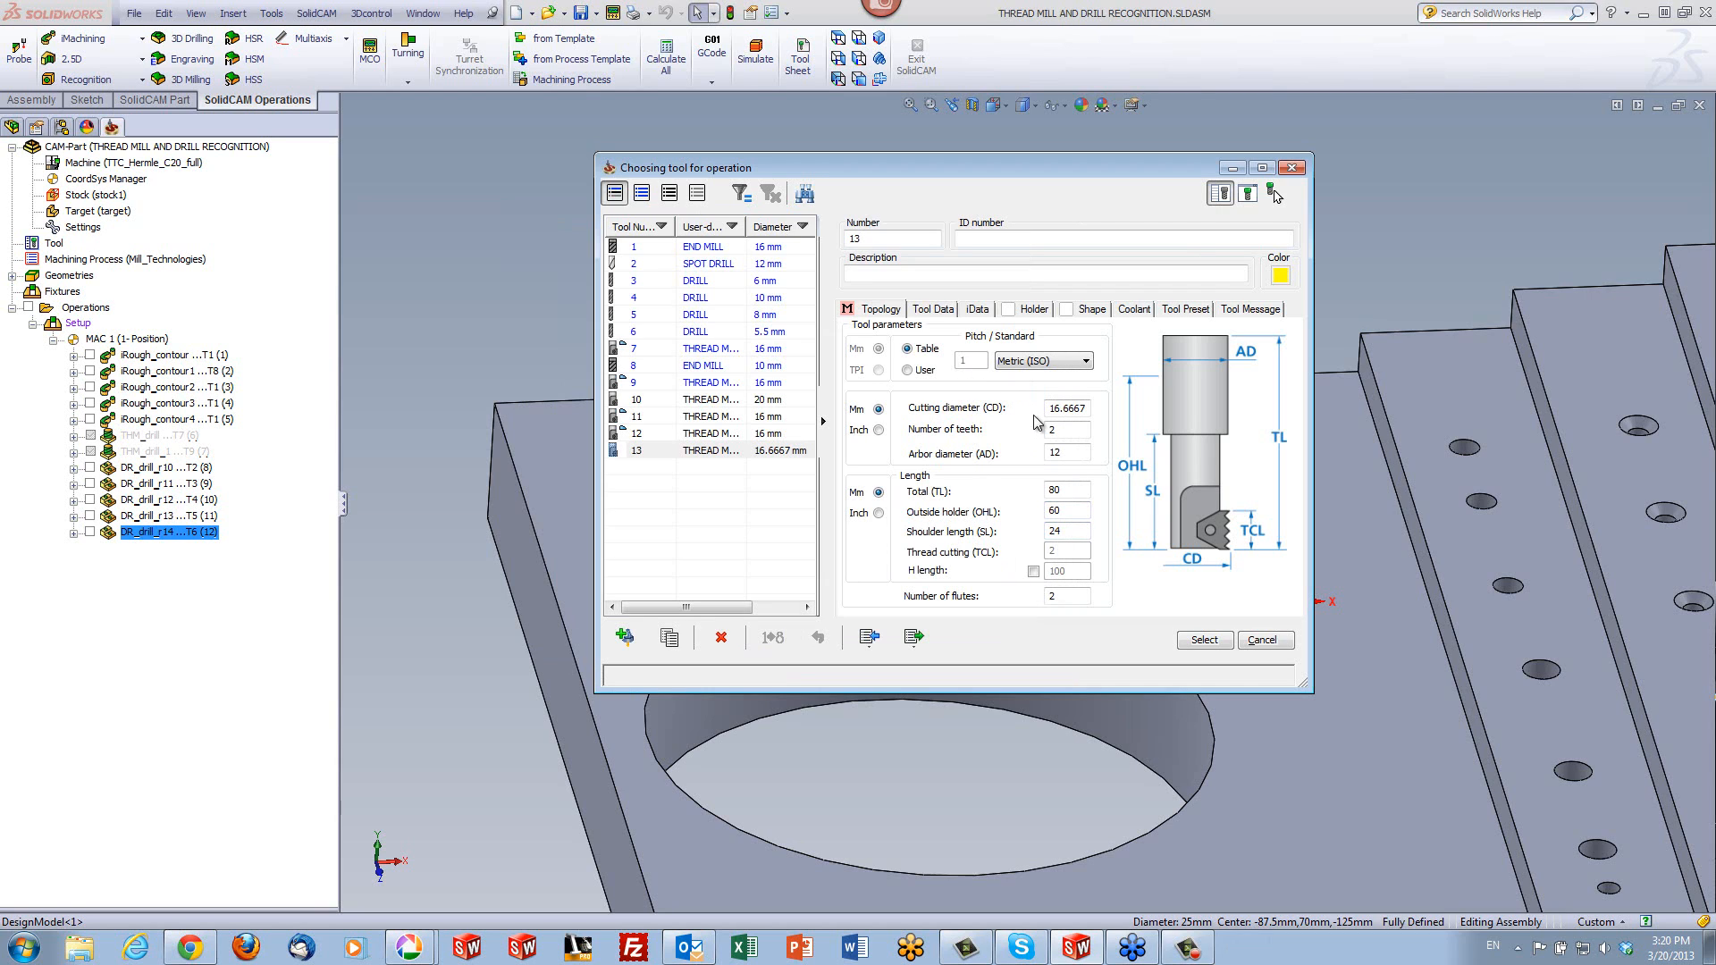
- Set the thread mill's cutting diameter to 16 mm and select the tool for the operation
left_click_drag(1054, 408, 1097, 420)
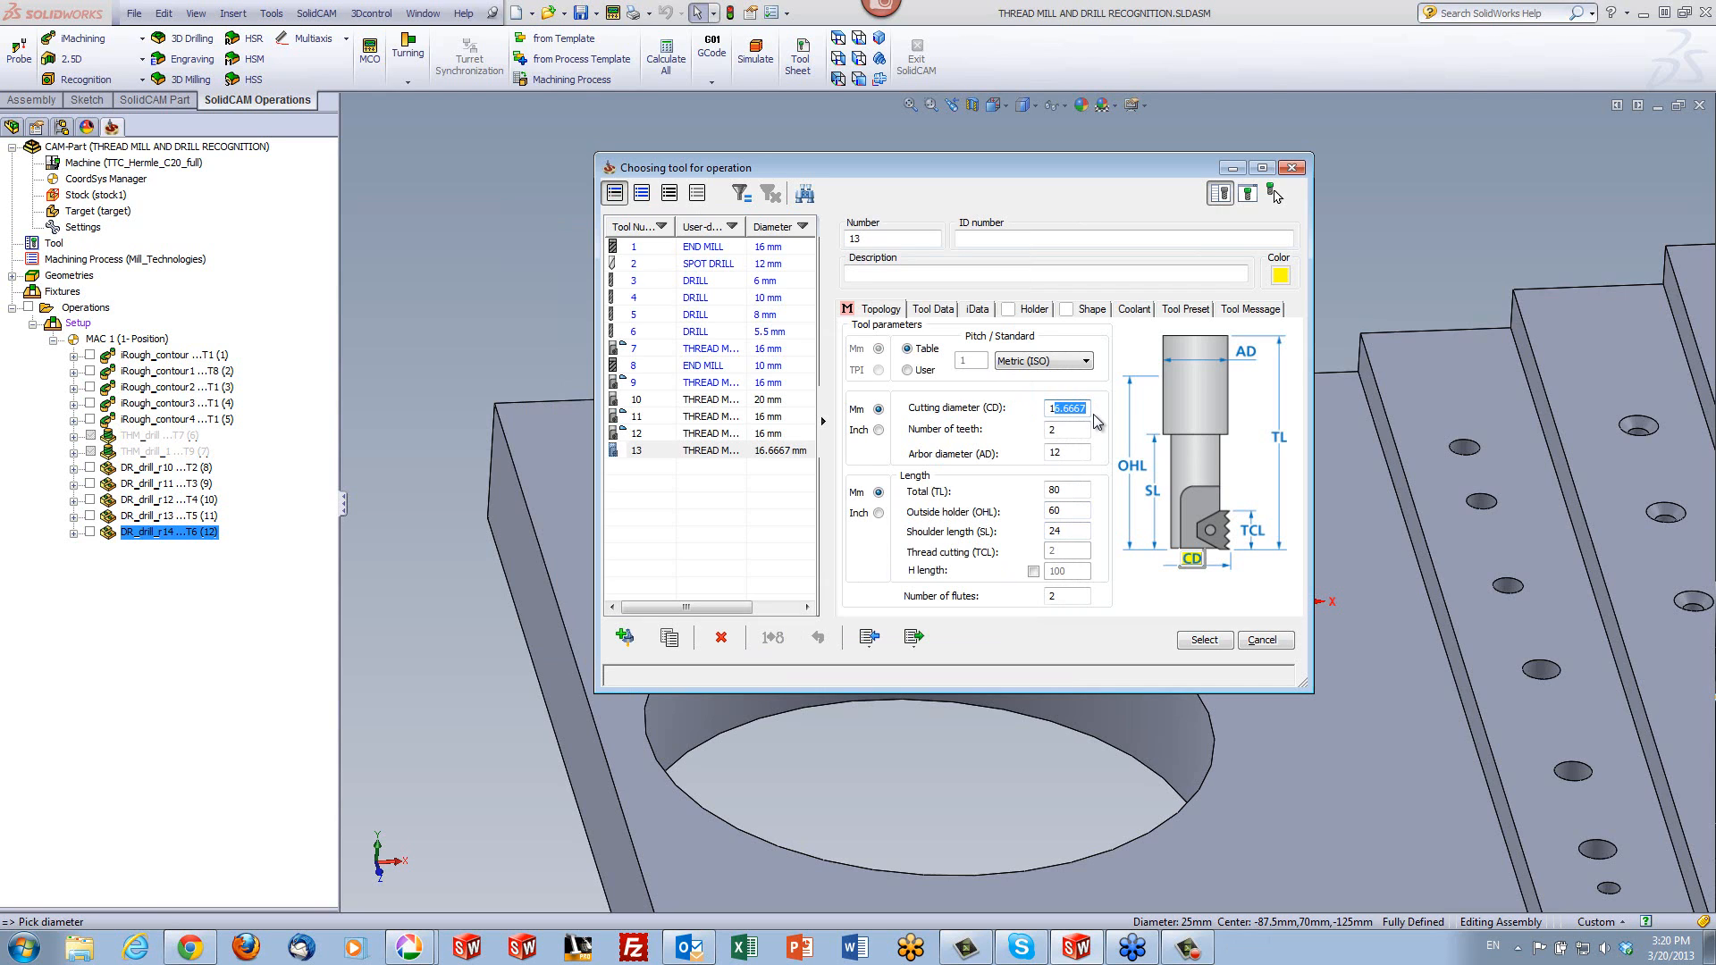
type("6")
left_click(1063, 430)
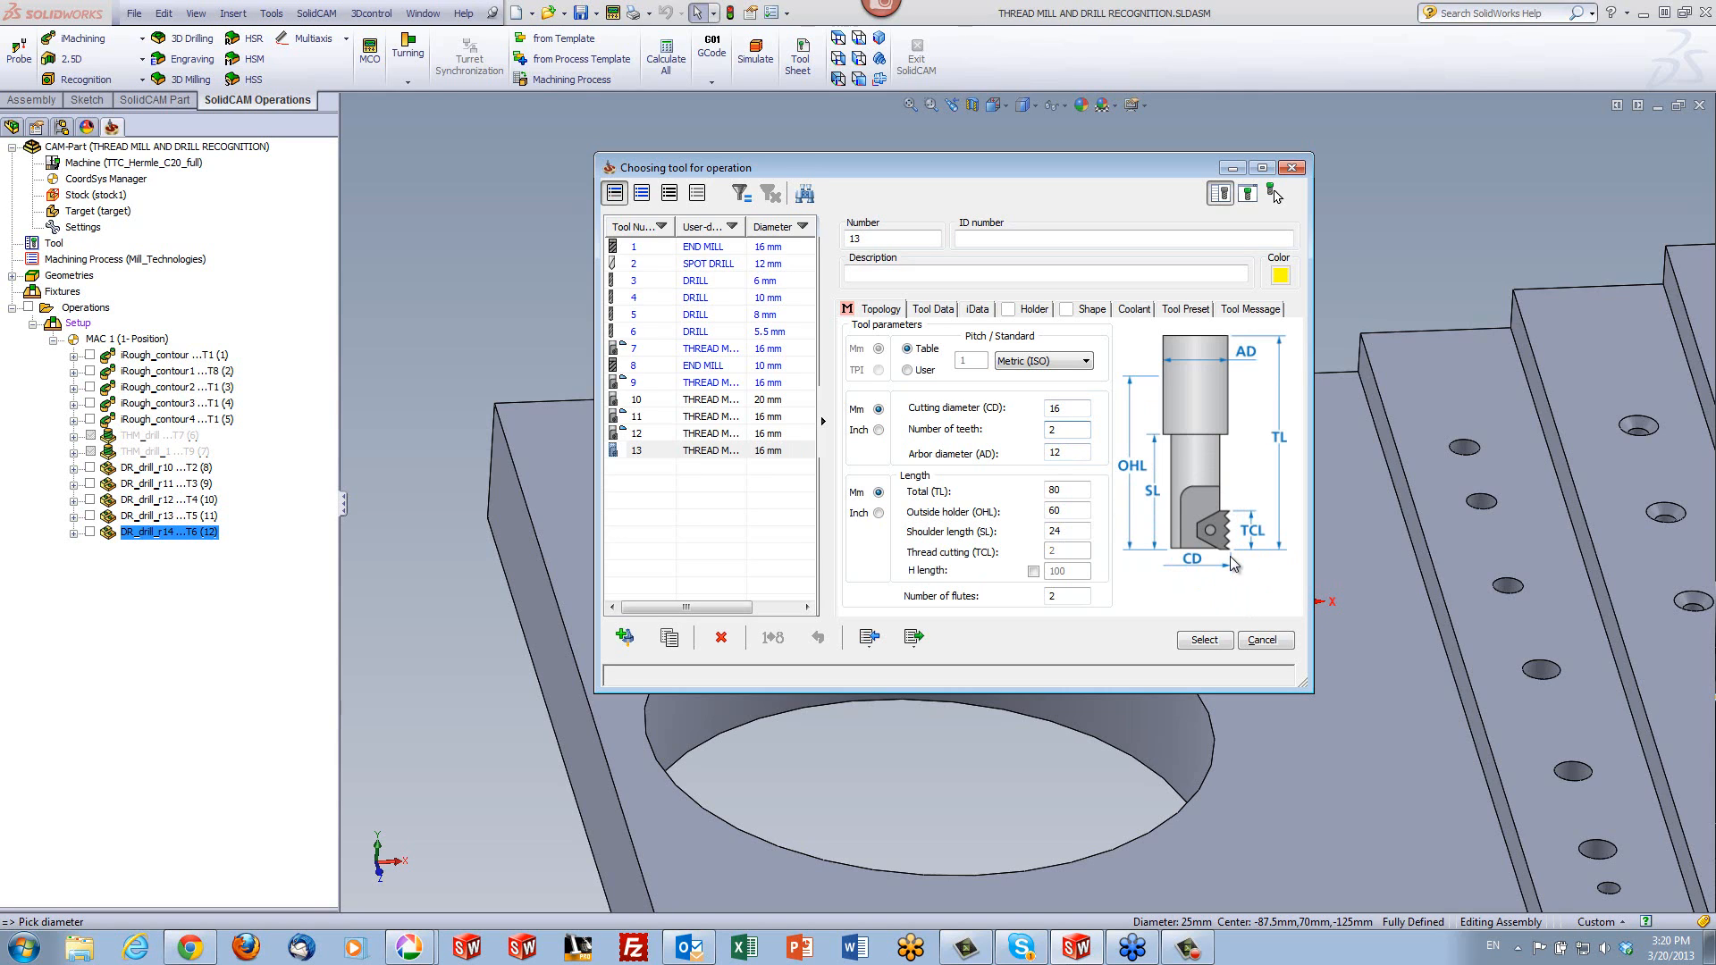
left_click(1204, 640)
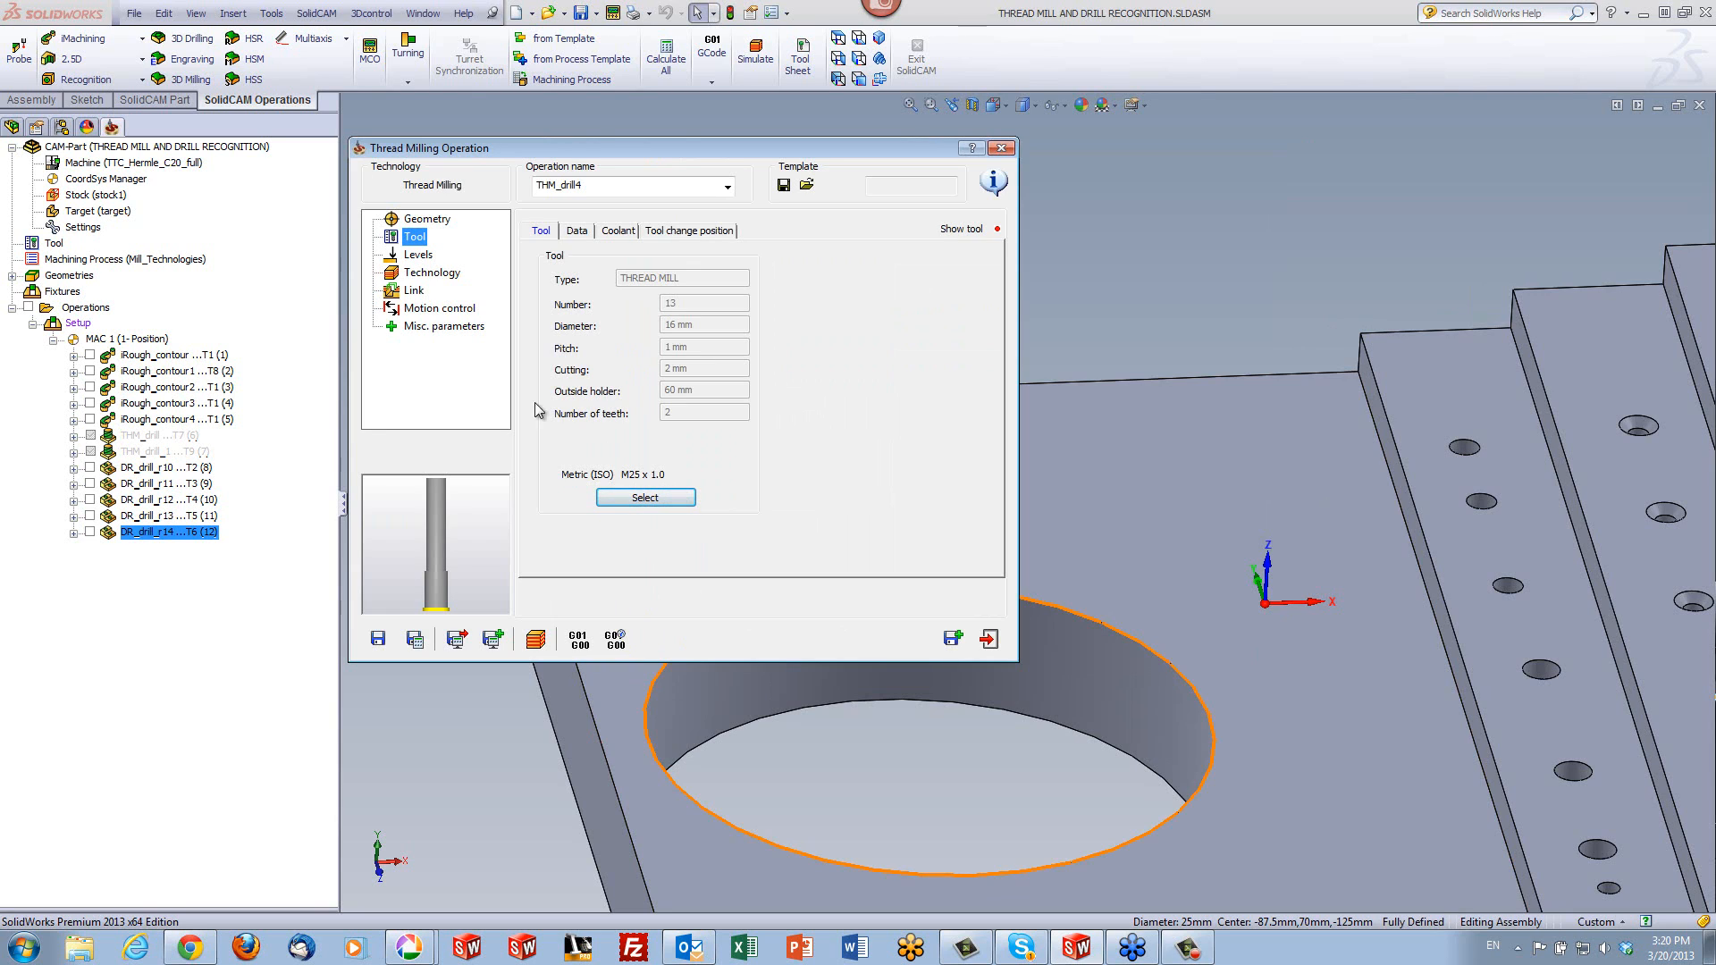
- Set the thread depth to 35 by picking the plate's upper face around the base of the boss
left_click(418, 259)
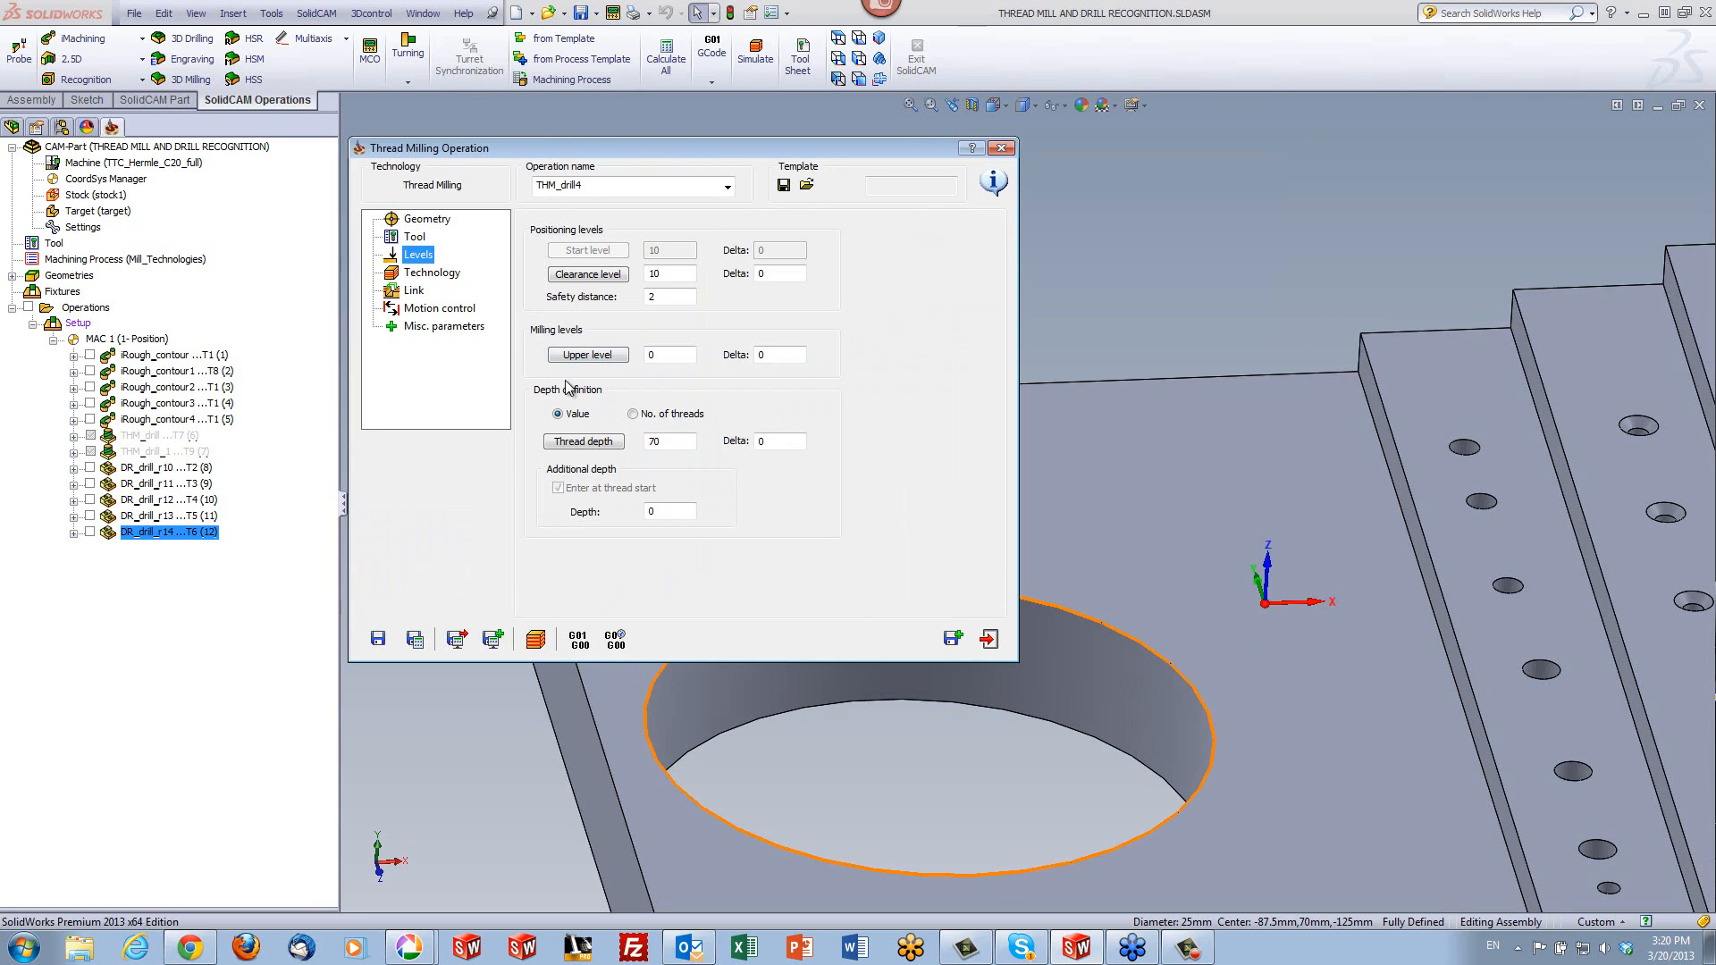
left_click(583, 442)
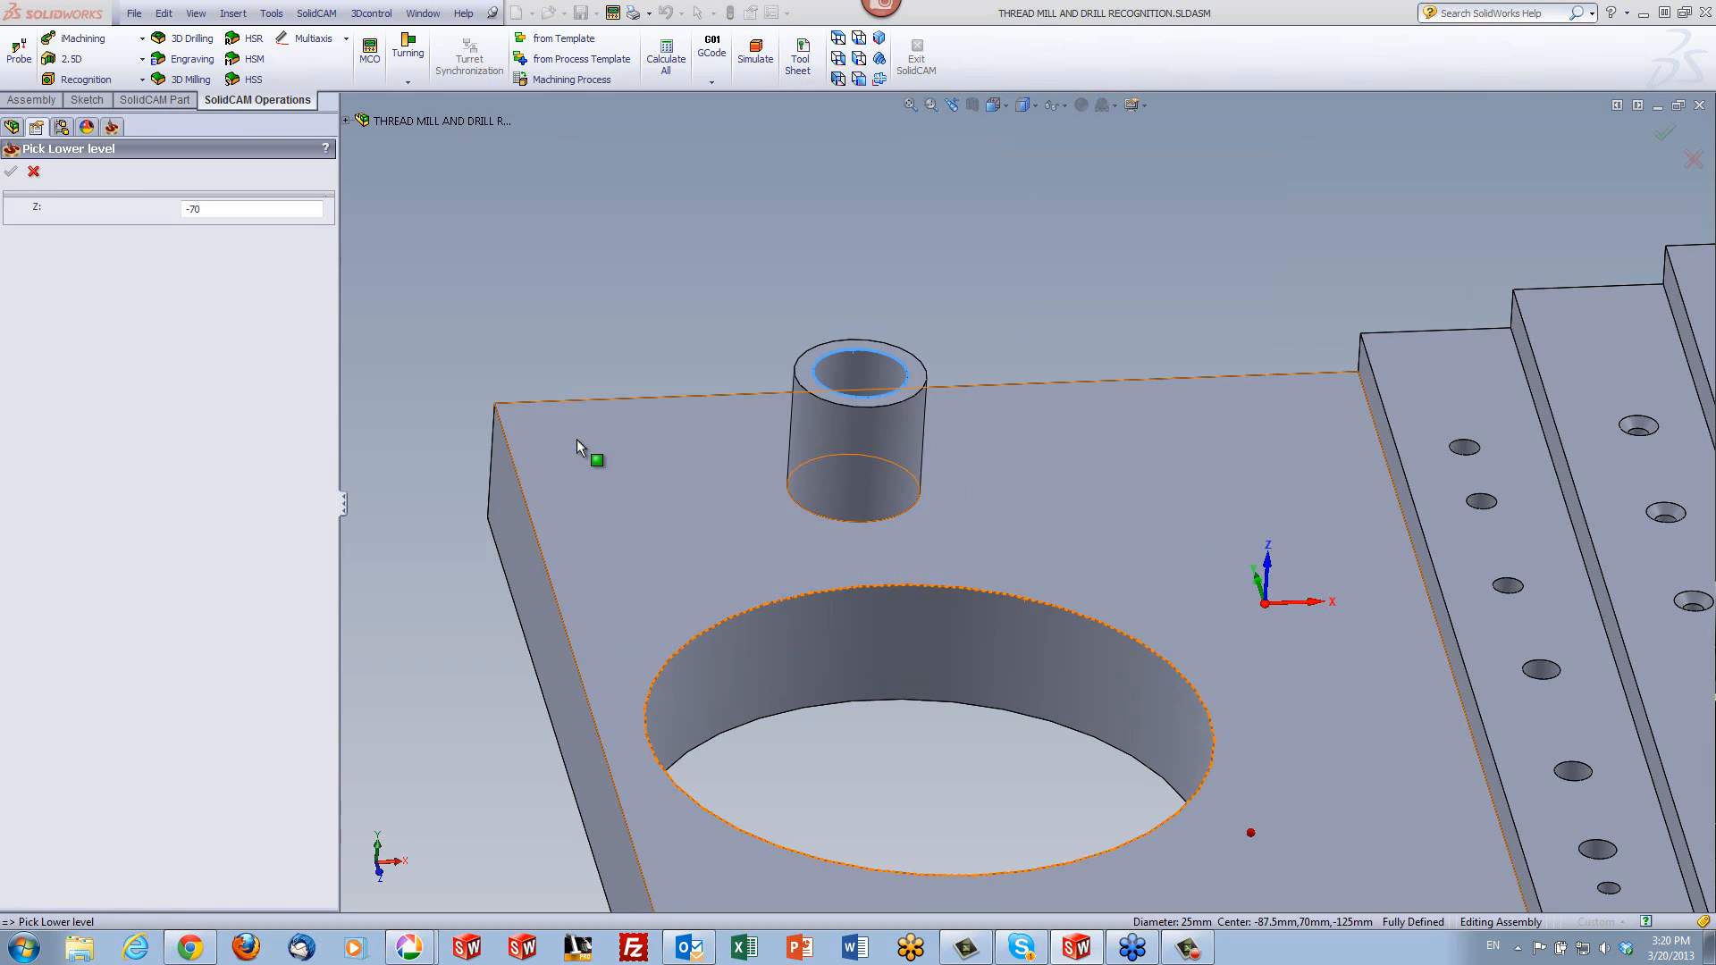
left_click(1041, 525)
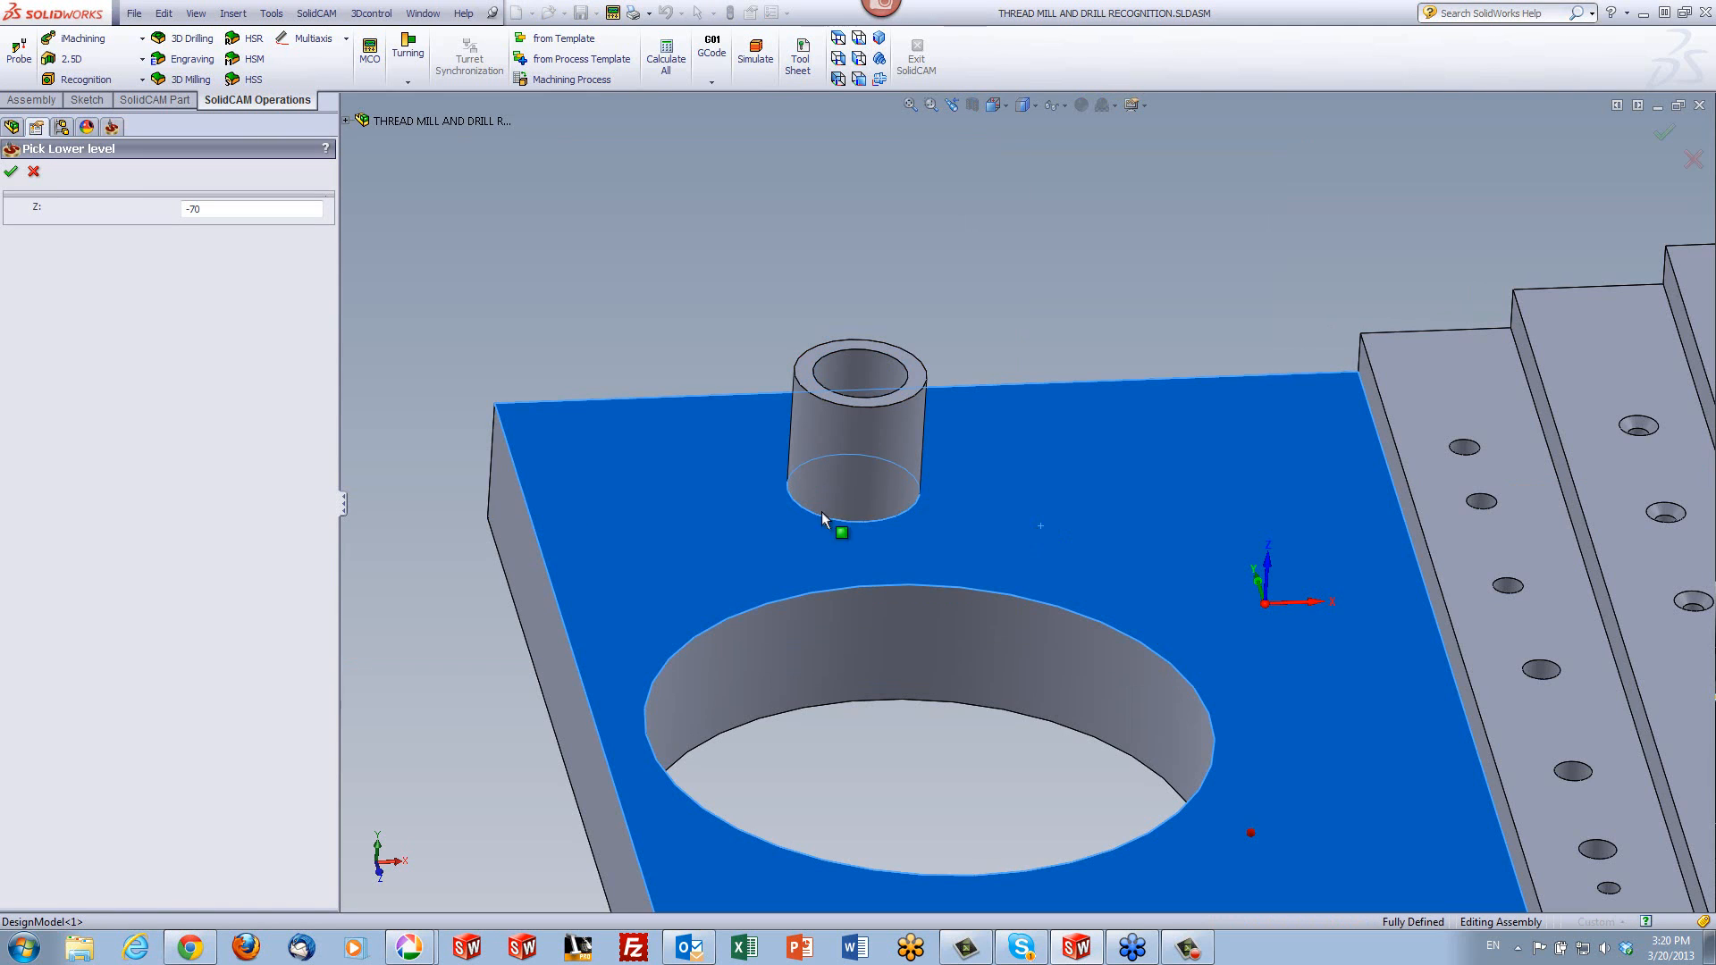
left_click(12, 173)
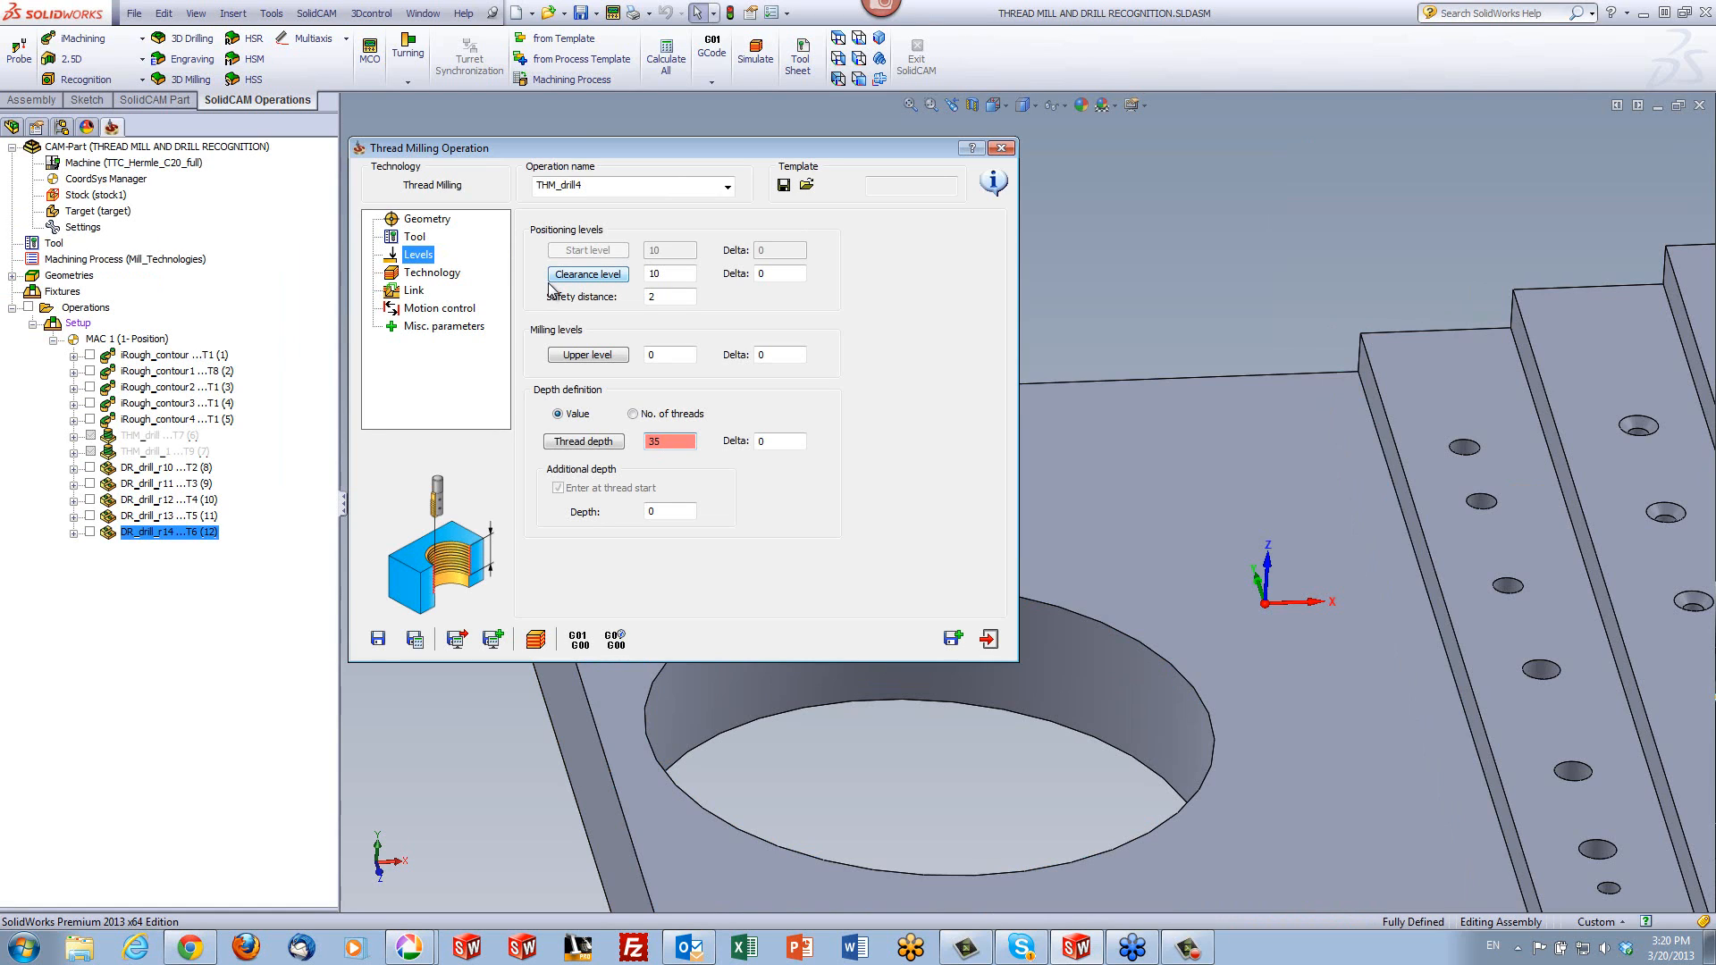
- Compare the external and left-hand thread options, then return to an internal, right-hand thread
left_click(419, 273)
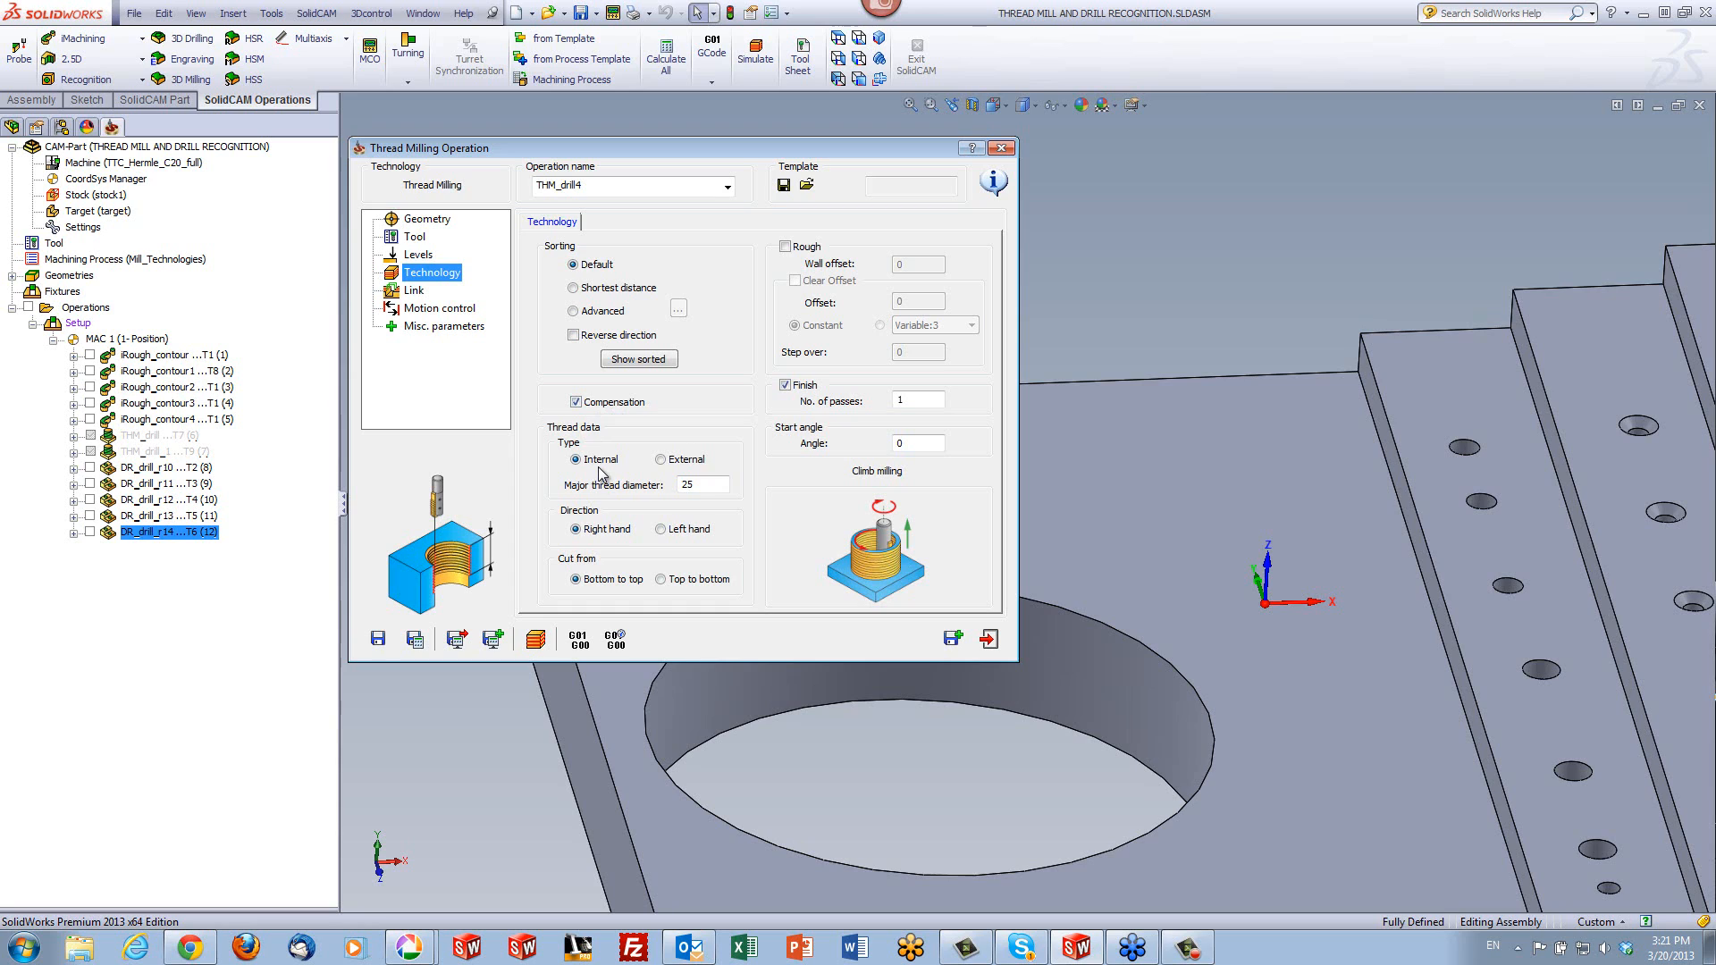
left_click(684, 461)
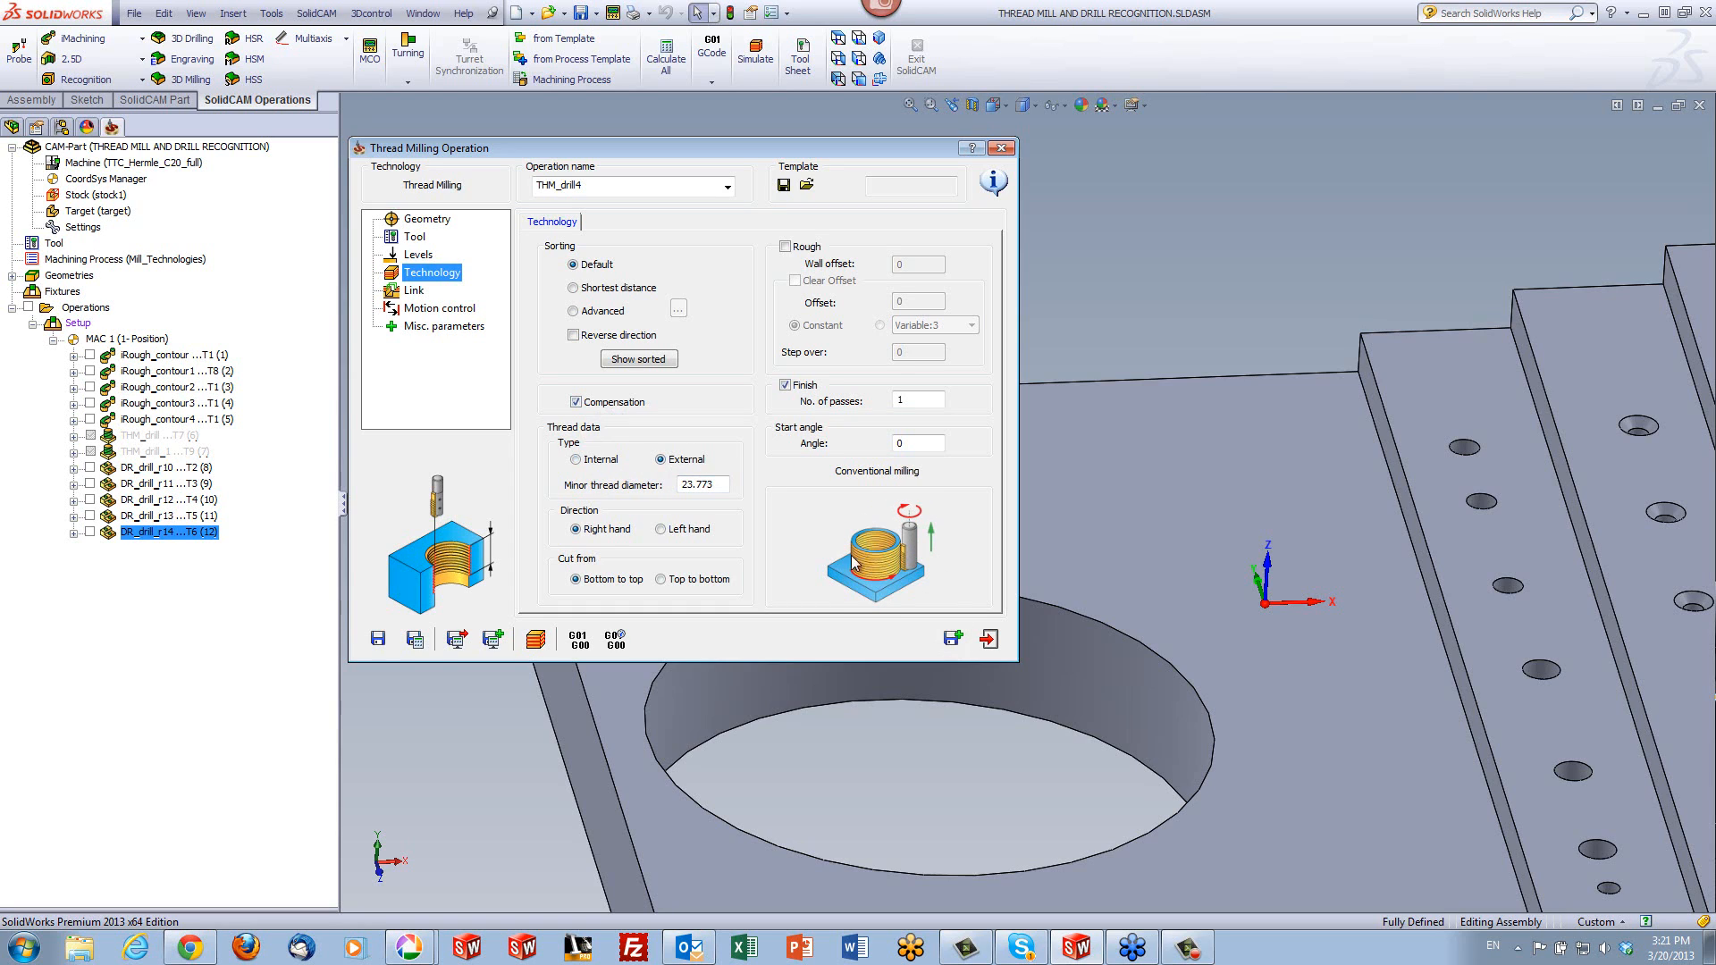
left_click(597, 461)
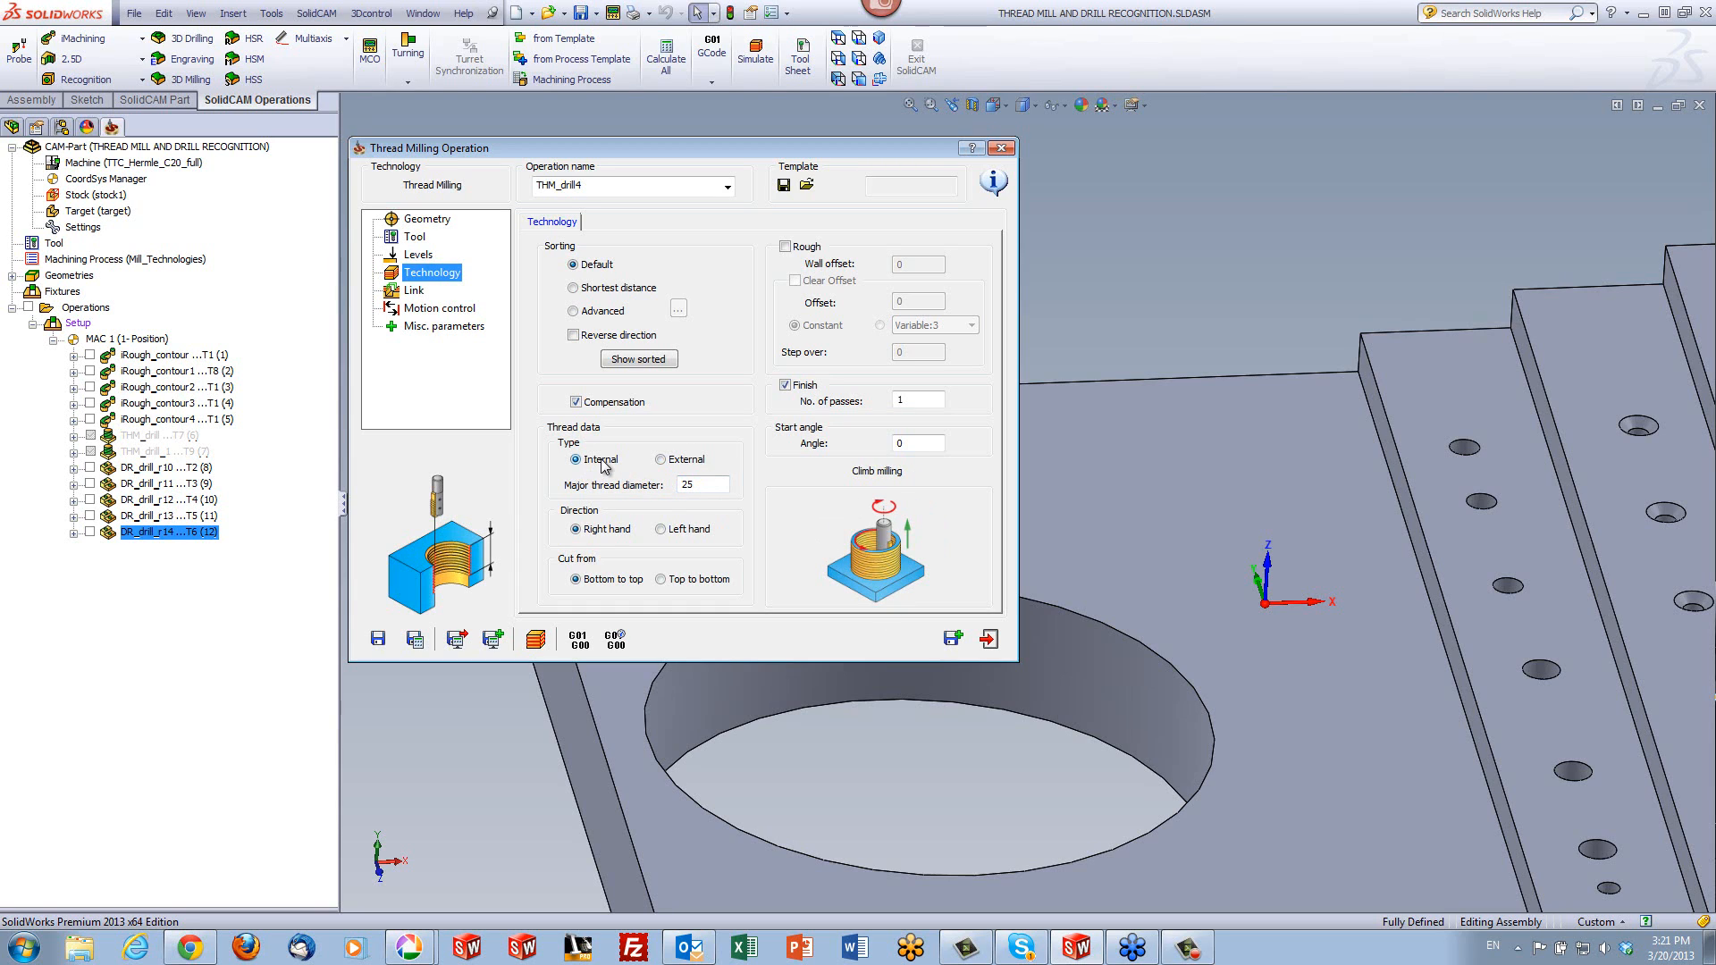
left_click(661, 531)
left_click(602, 532)
- Compare cutting the thread top to bottom with bottom to top, ending on bottom to top
left_click(715, 582)
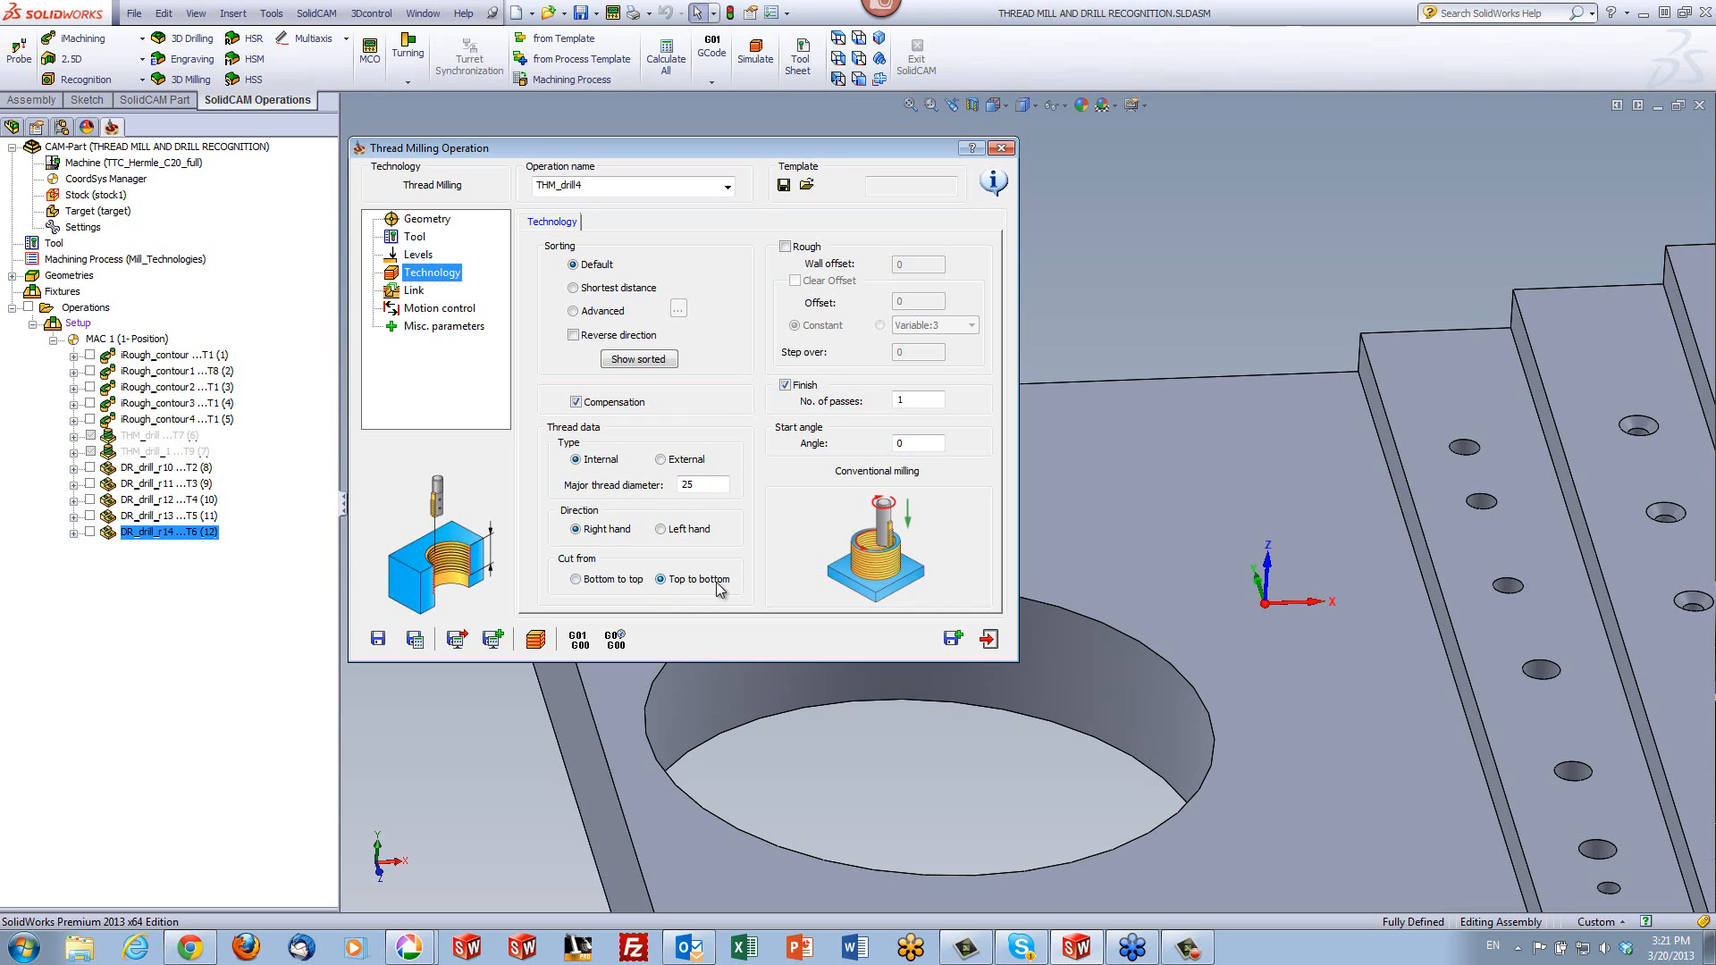
left_click(577, 580)
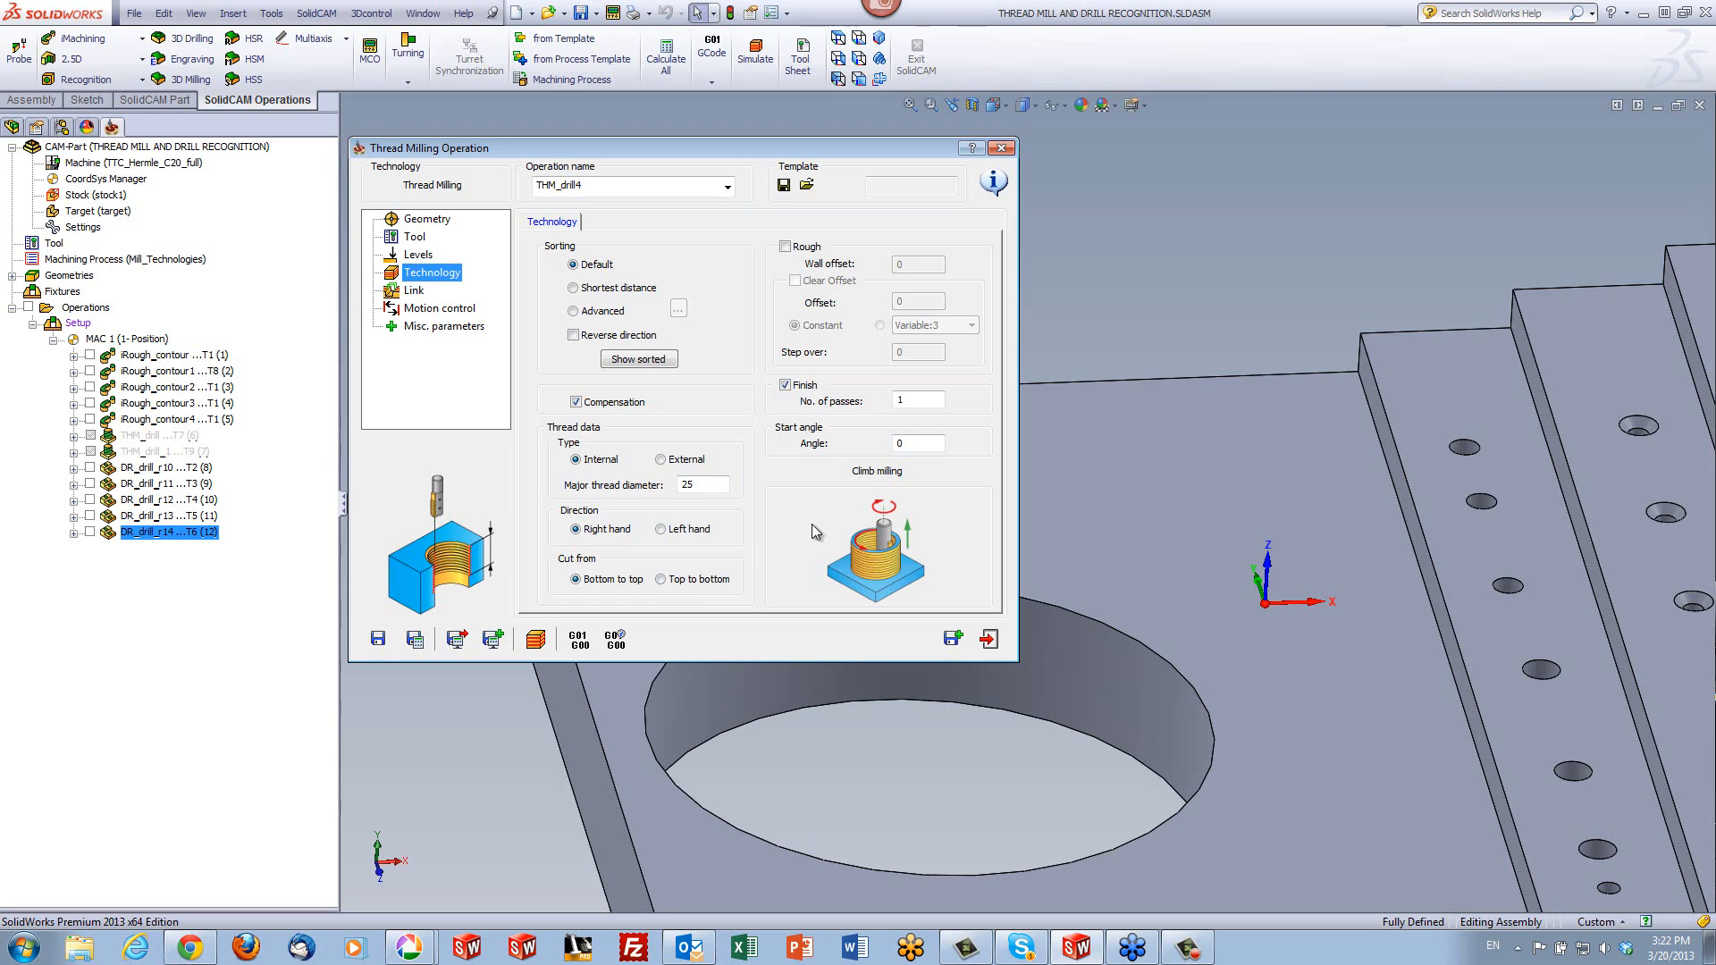
left_click(659, 579)
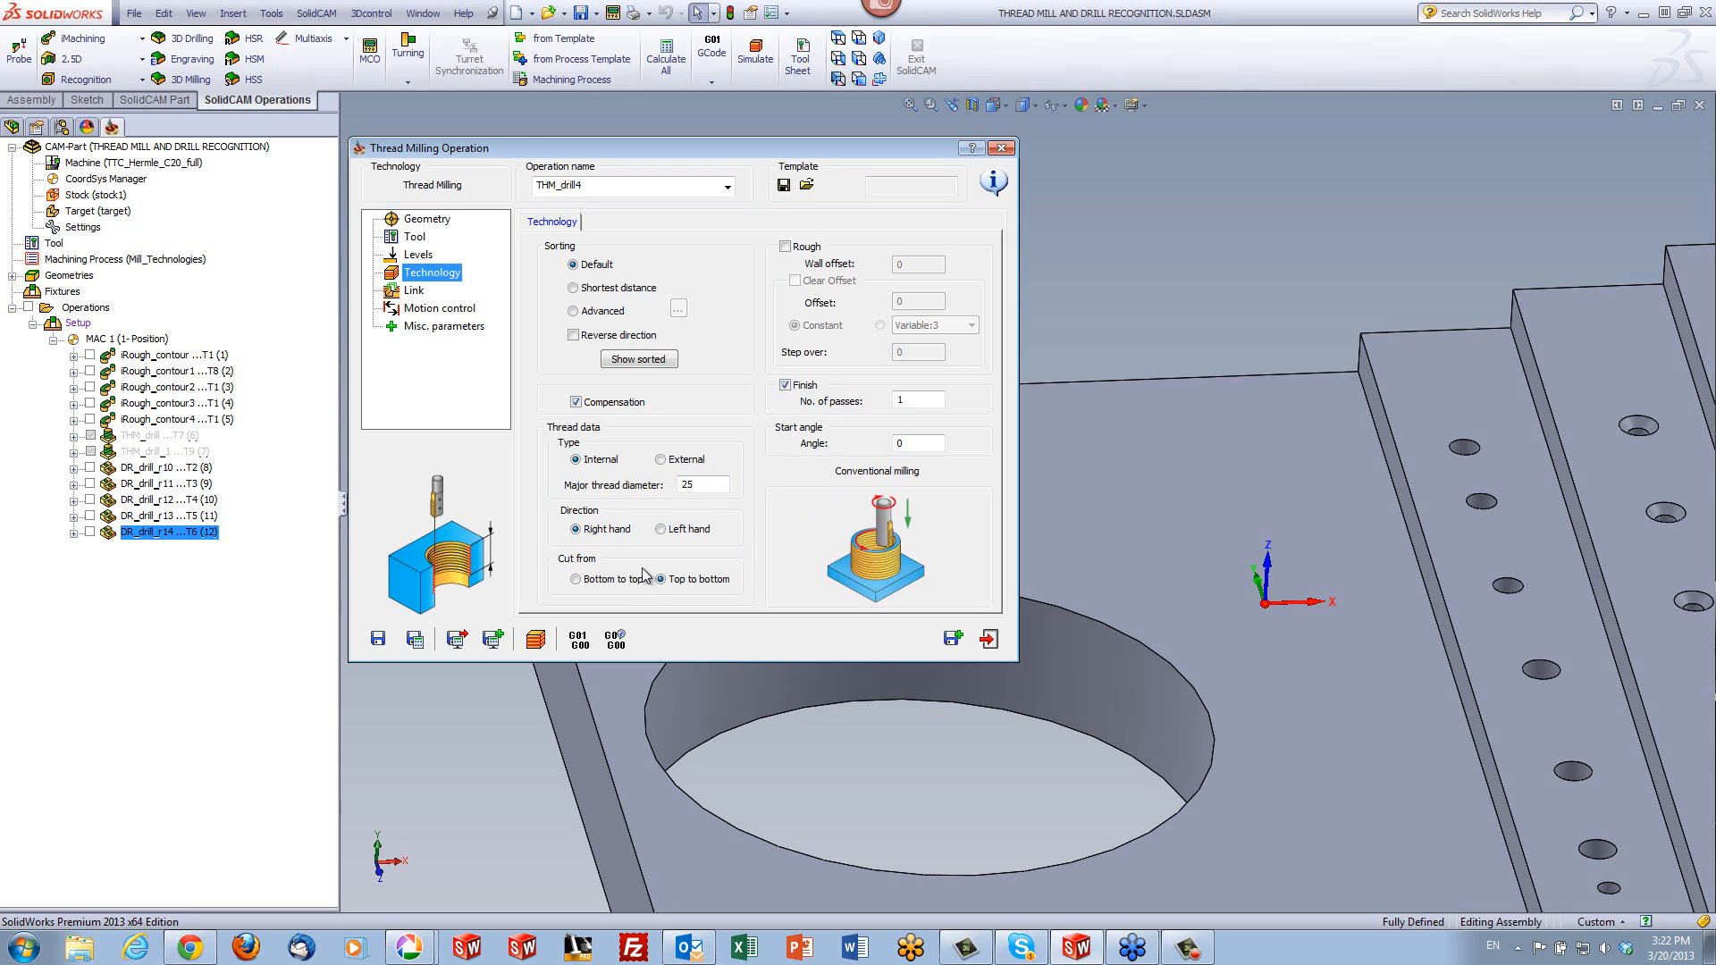
left_click(577, 580)
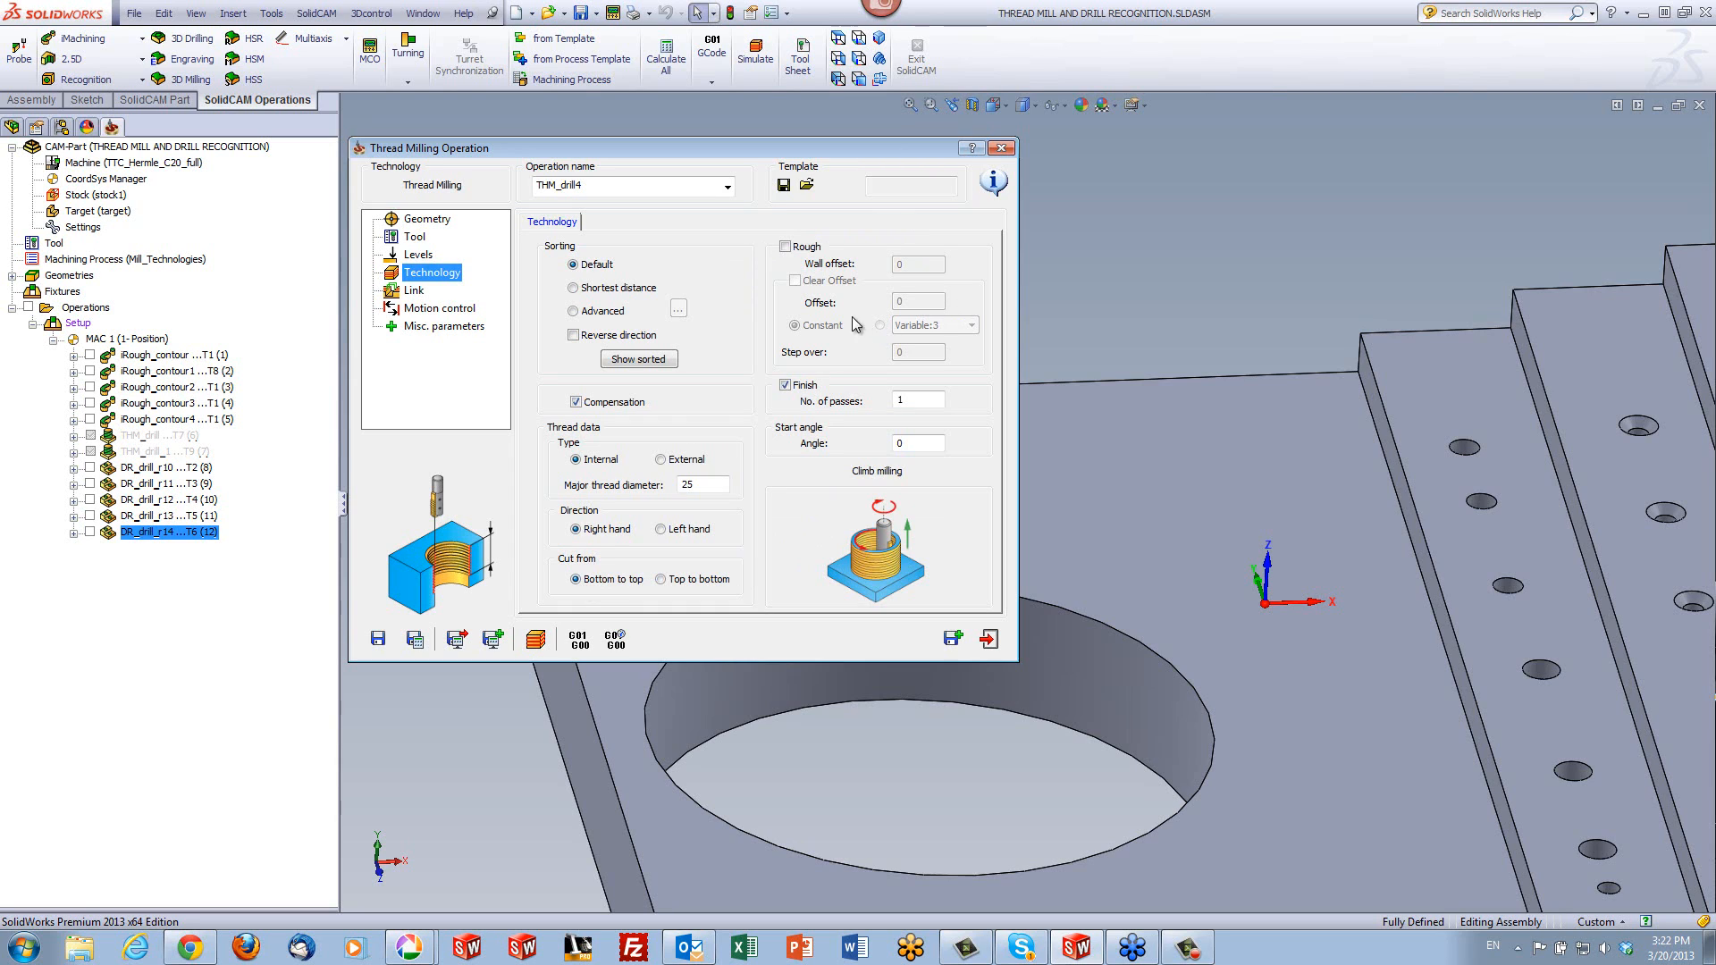
- Enable rough thread milling with a wall offset of 0.05, then save and calculate the operation
left_click(785, 247)
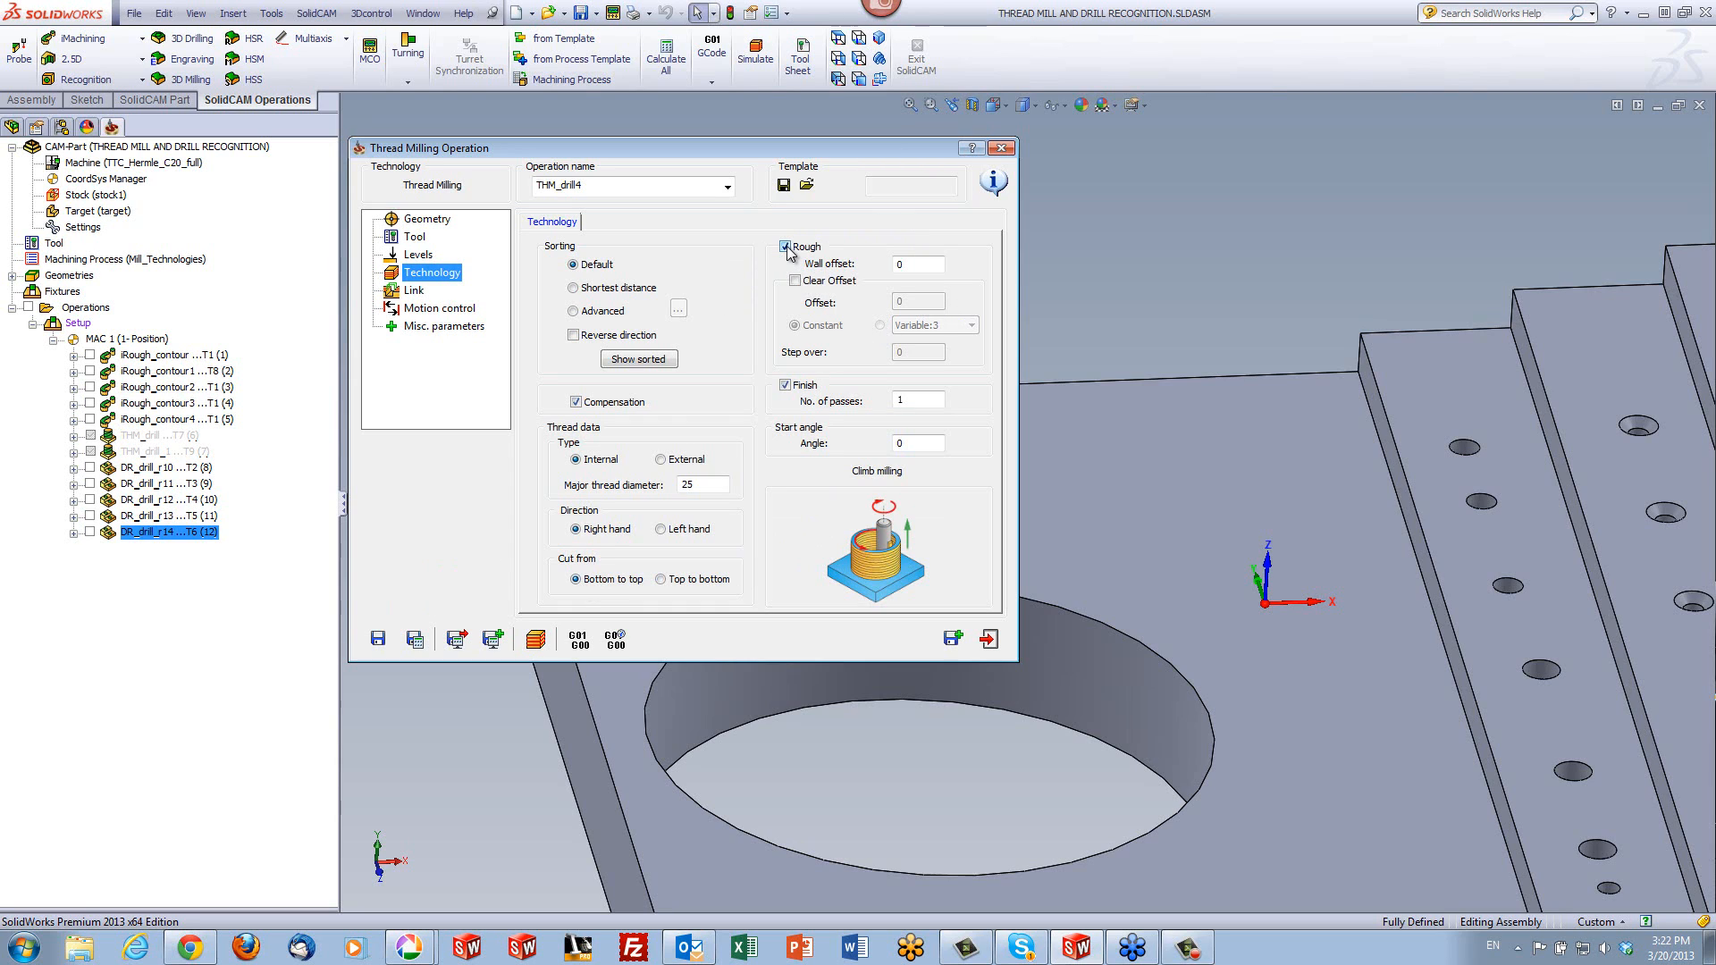
left_click_drag(919, 266, 834, 266)
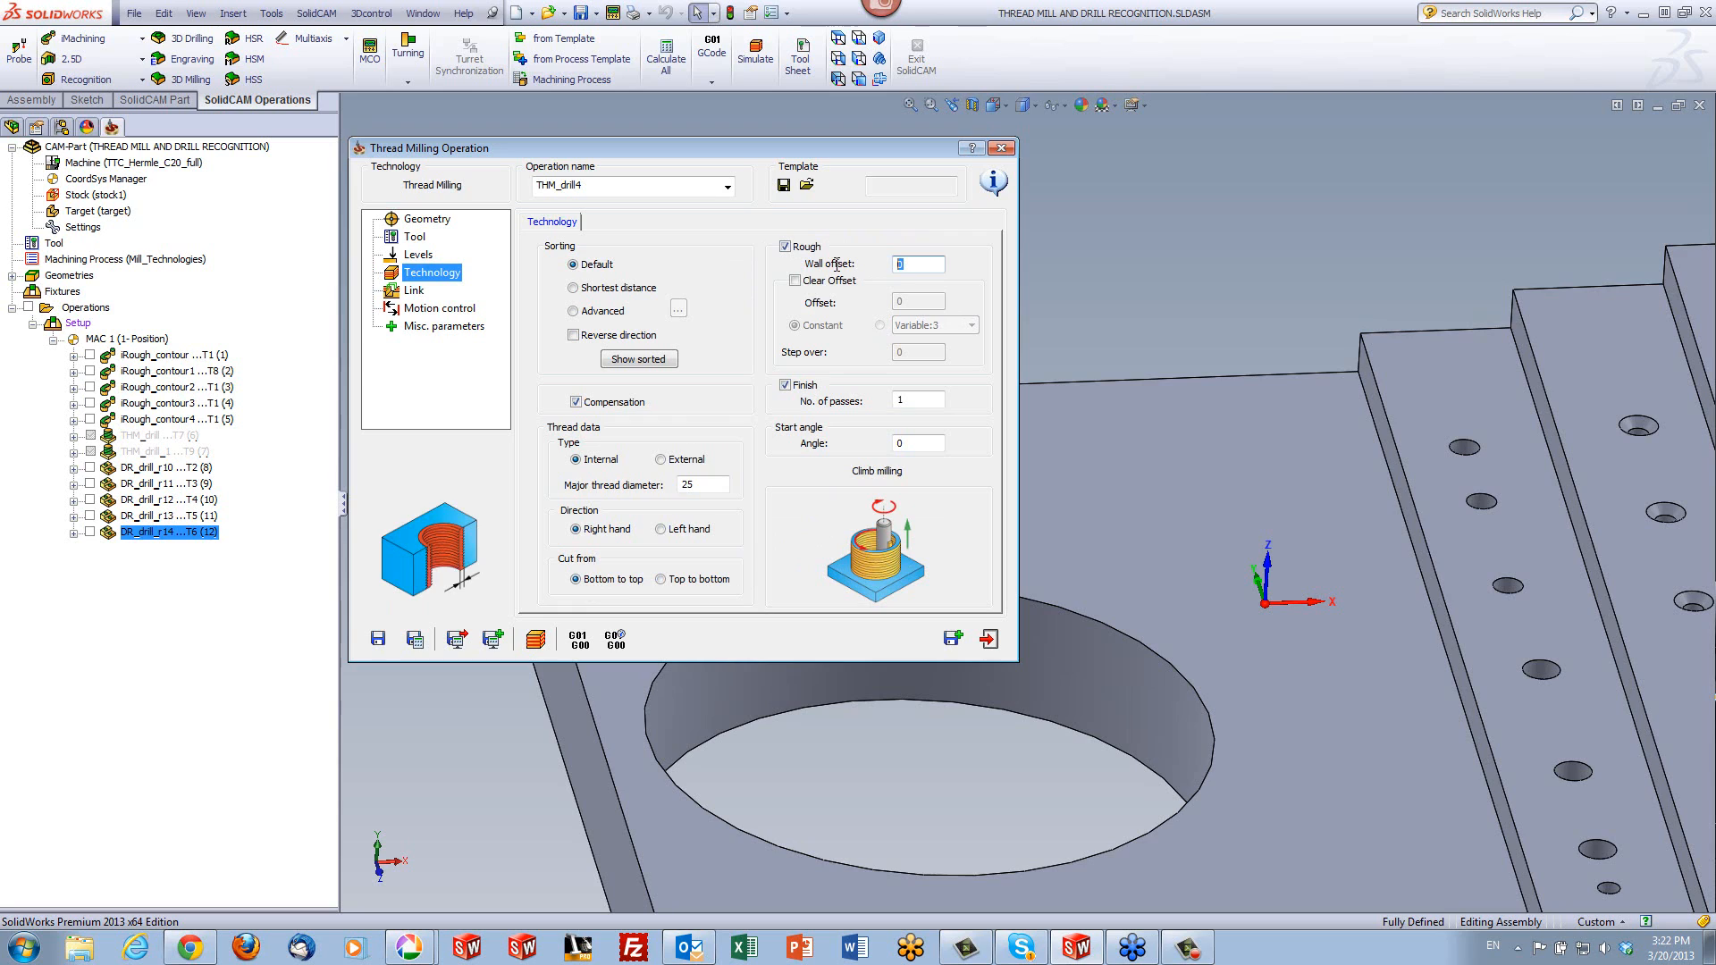
type(".05")
left_click(917, 400)
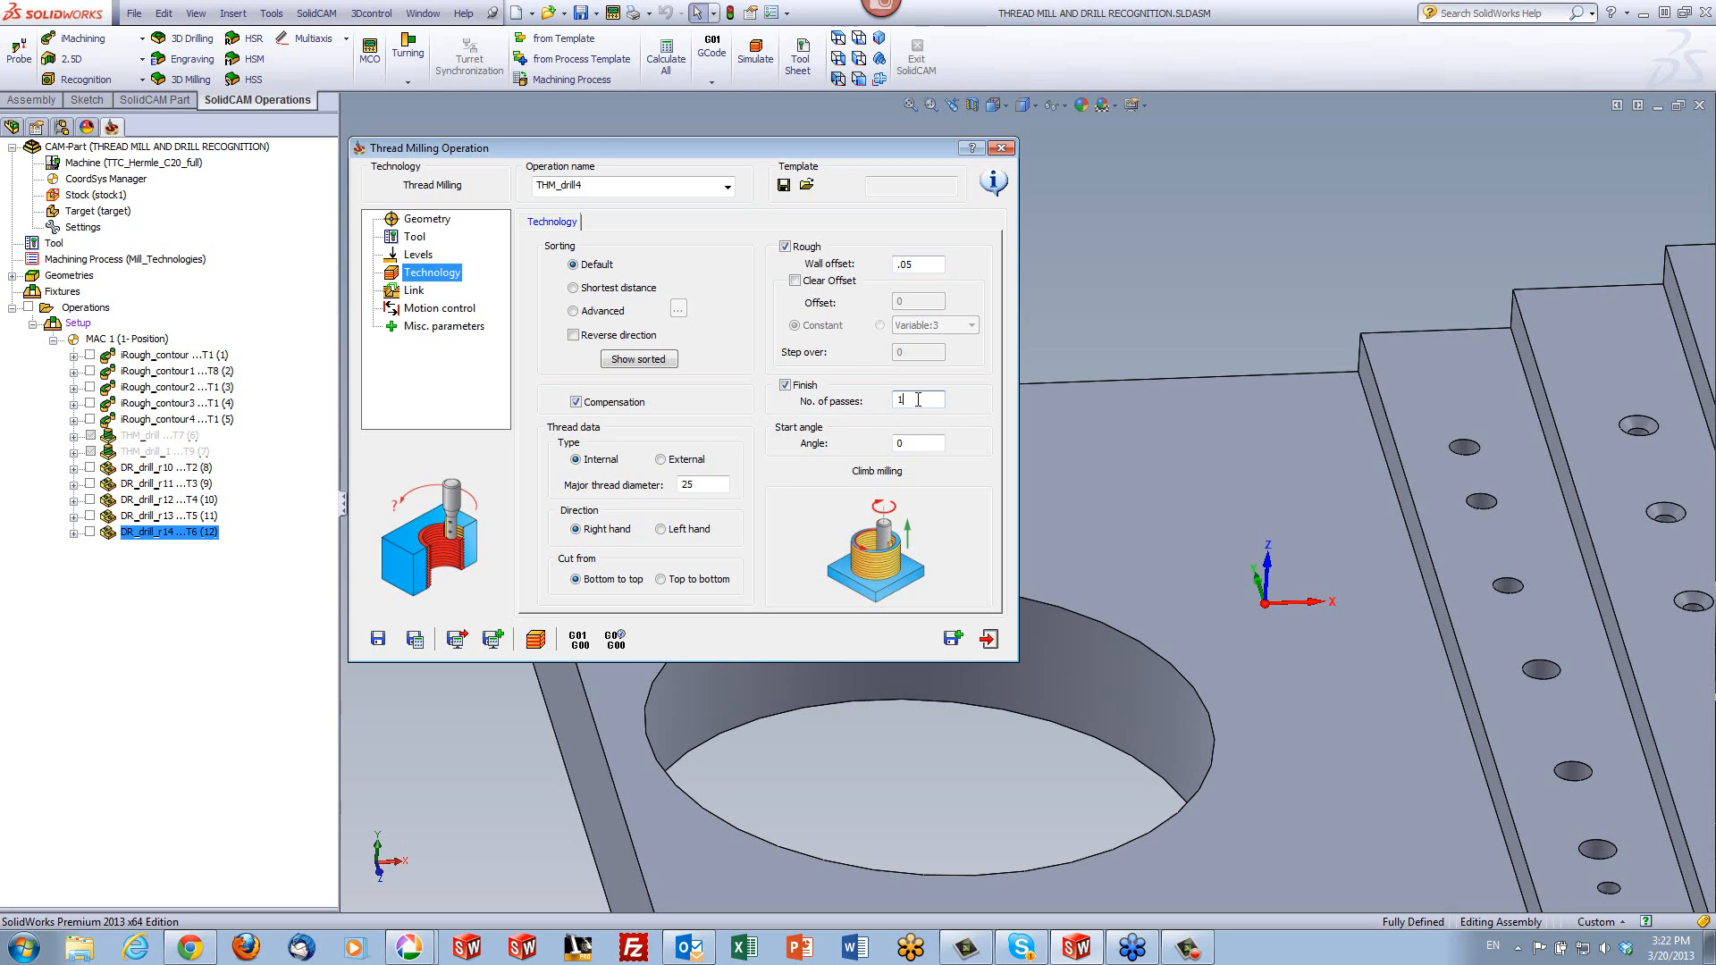
left_click(423, 642)
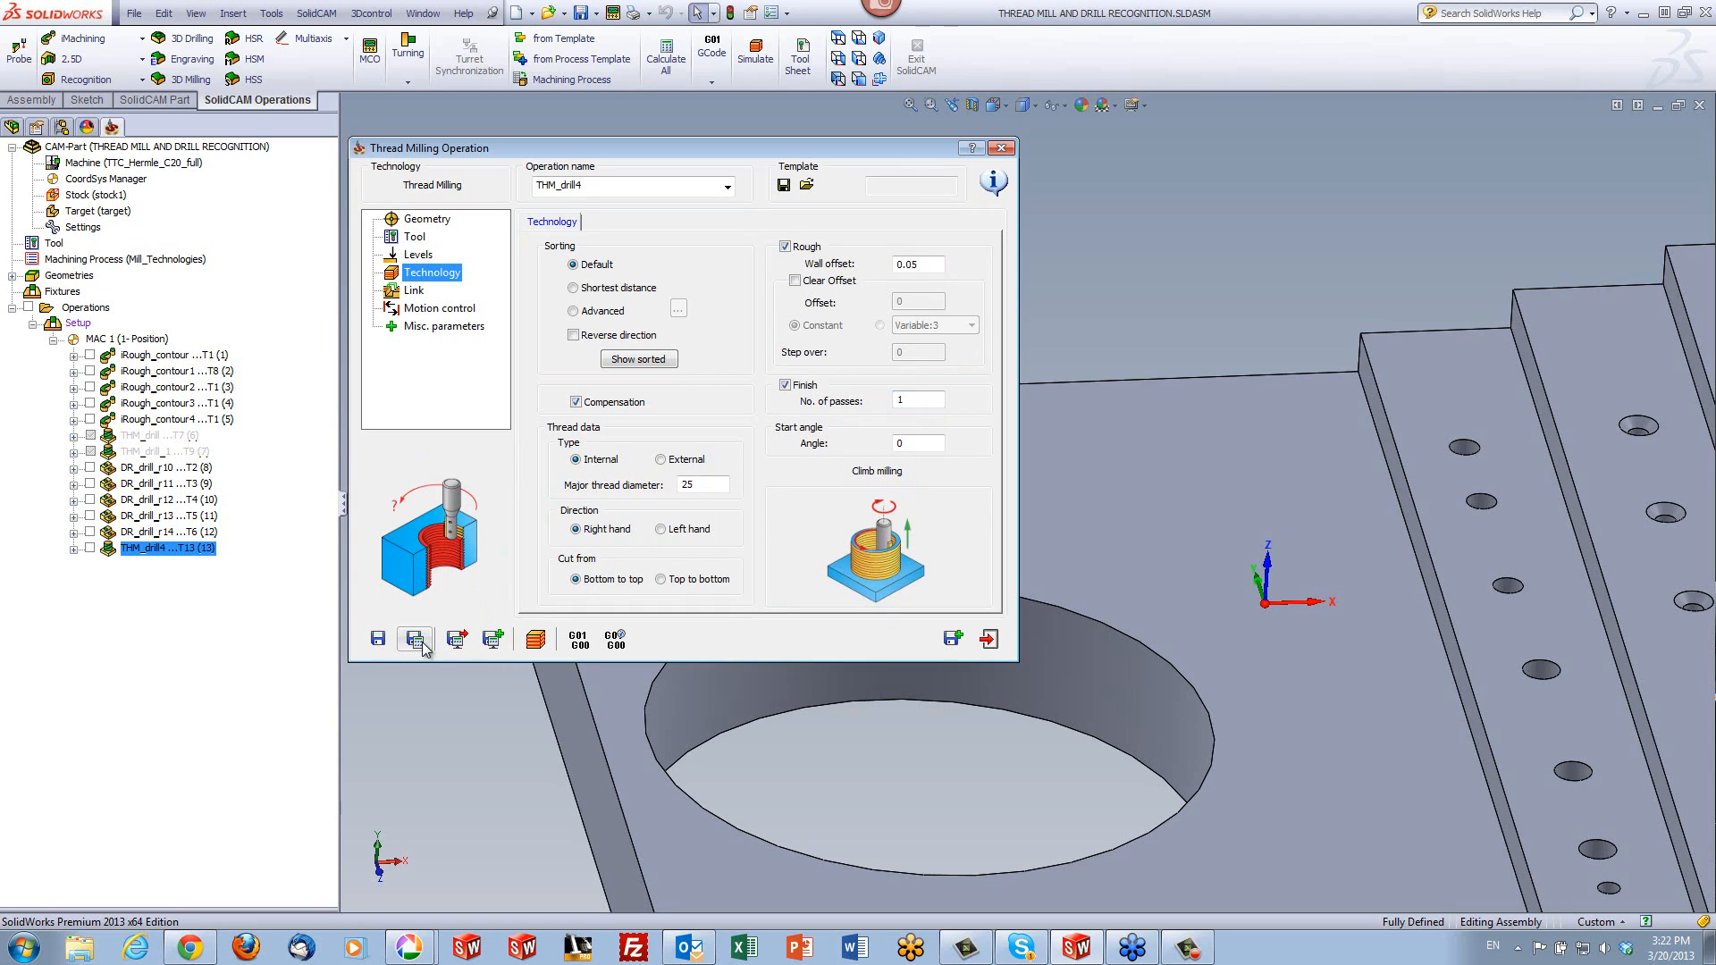
- Simulate the boss's thread milling operation on the host CAD model with the 3D tool display turned off
left_click(535, 640)
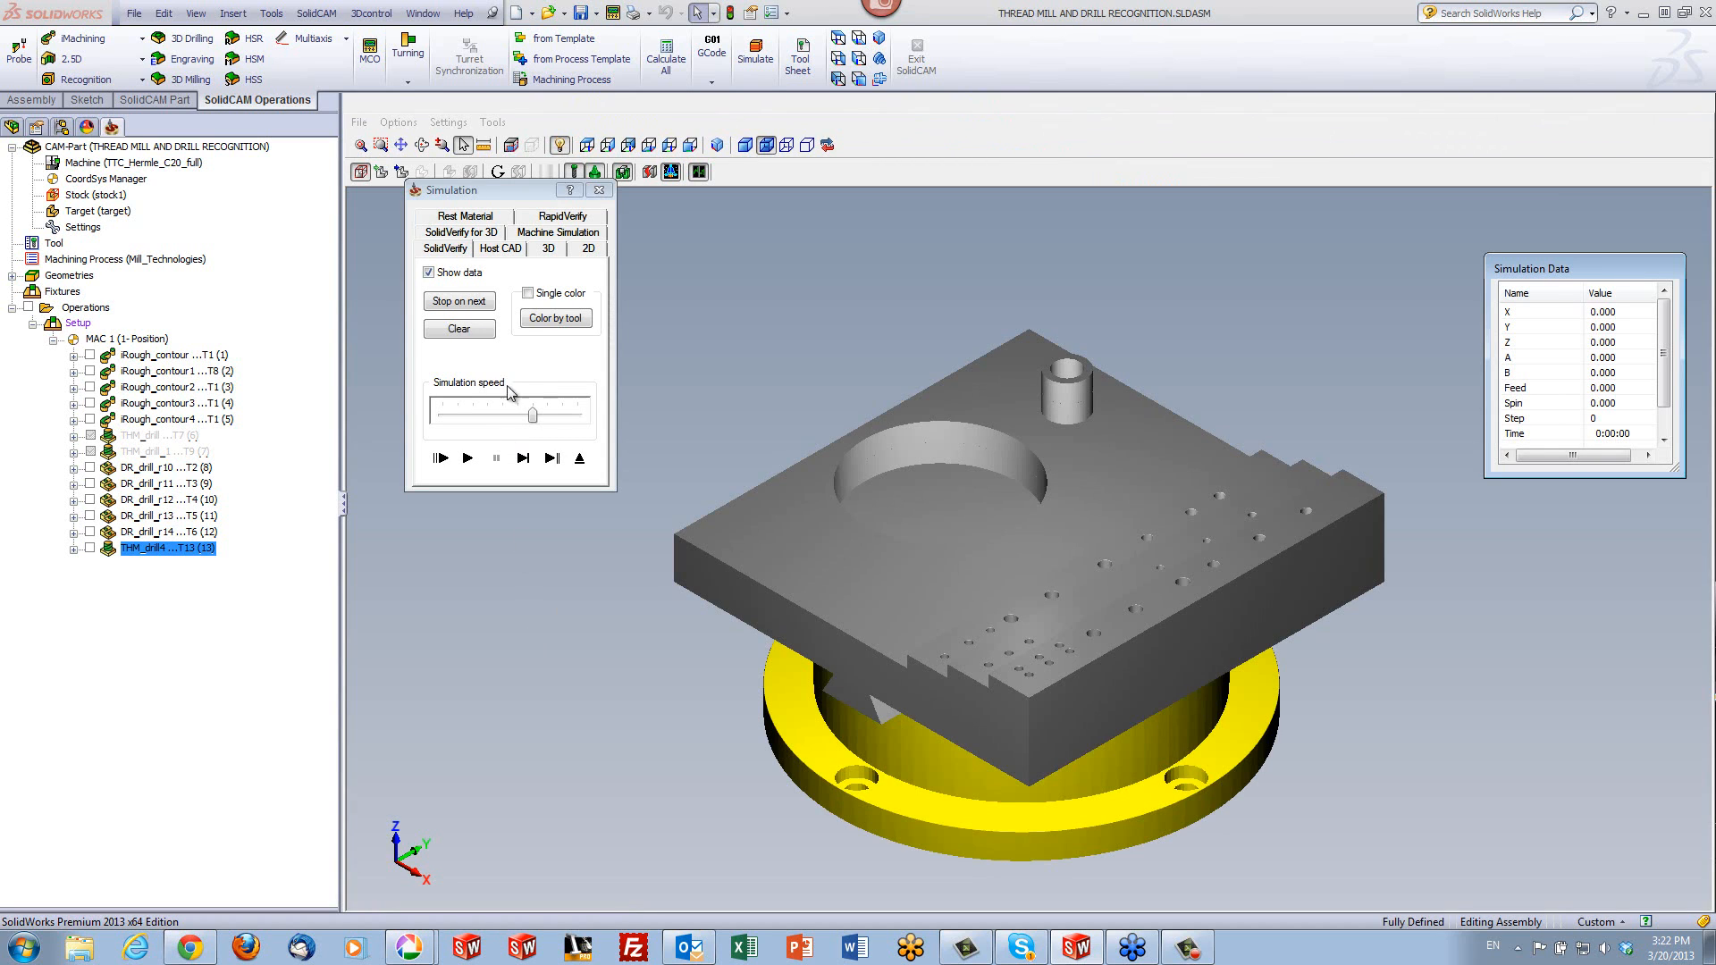
left_click(503, 249)
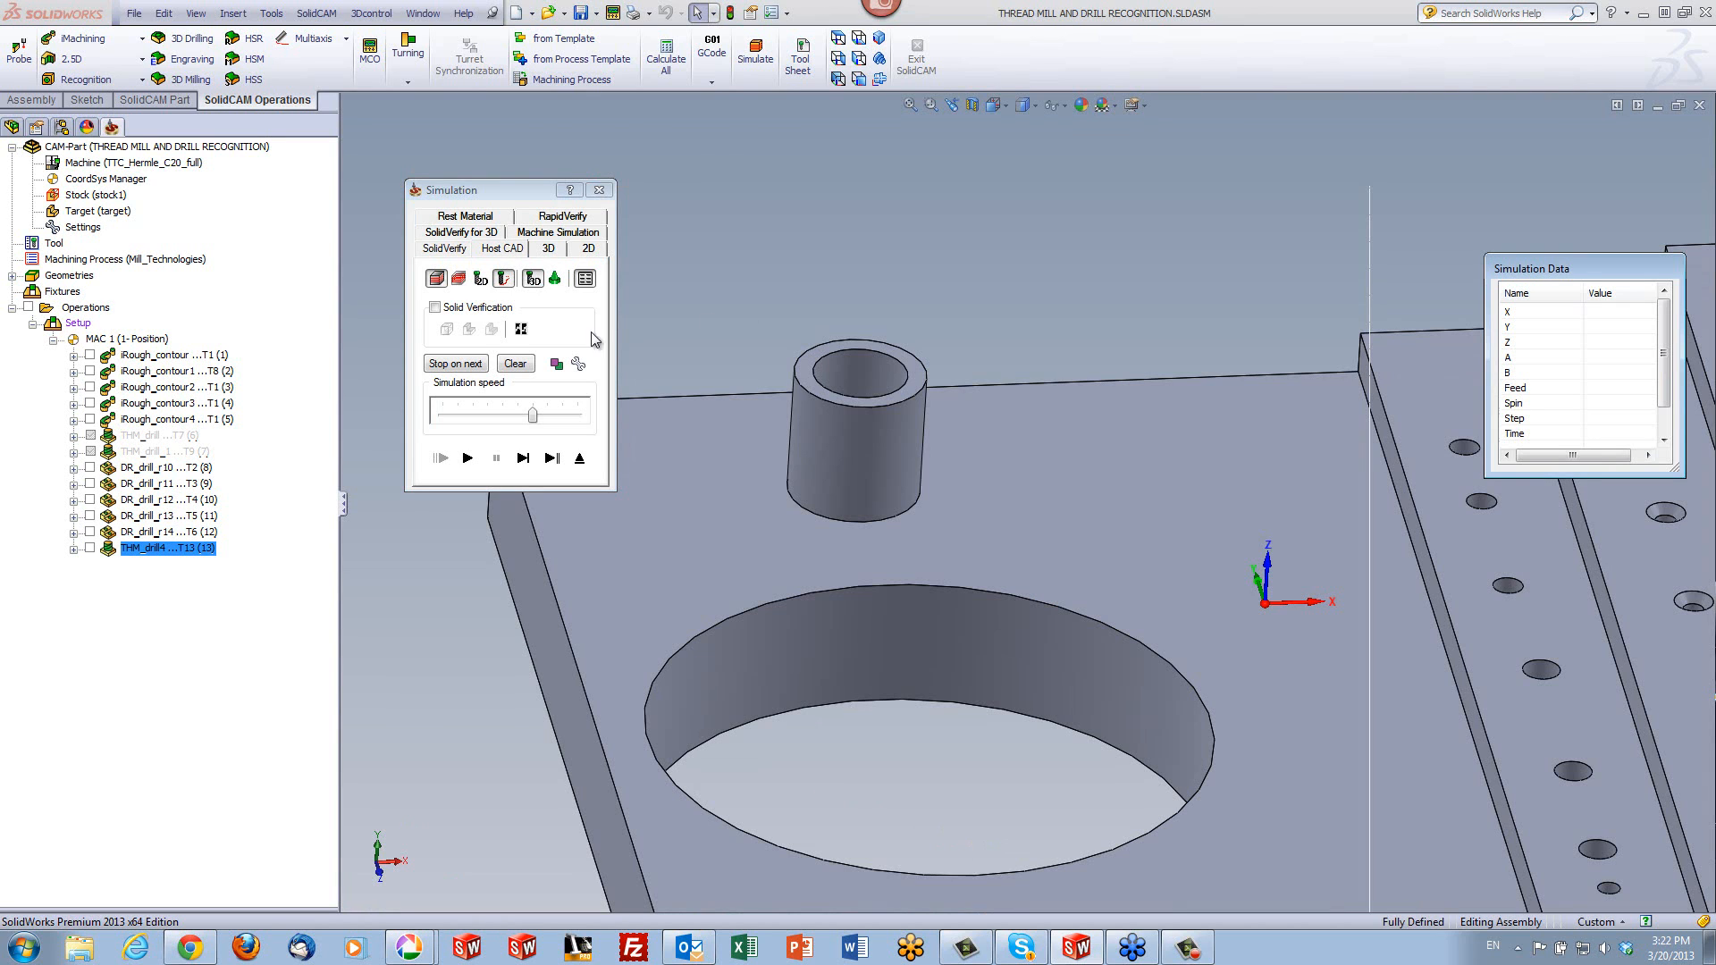
left_click(534, 278)
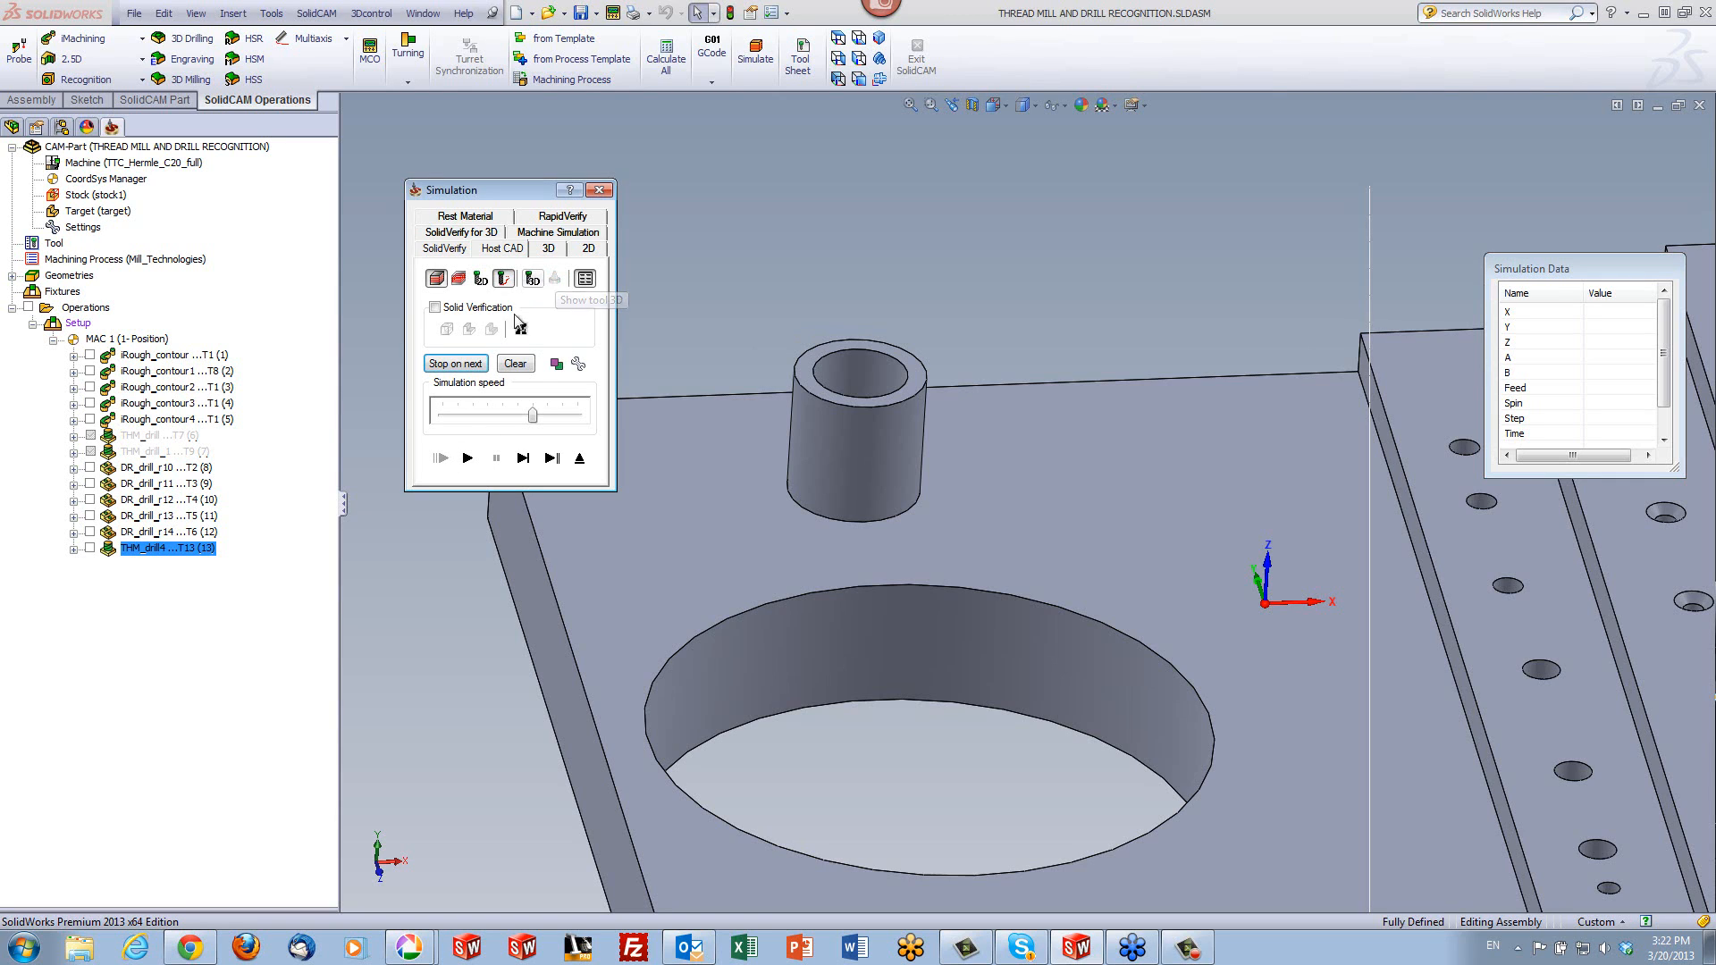
left_click(468, 457)
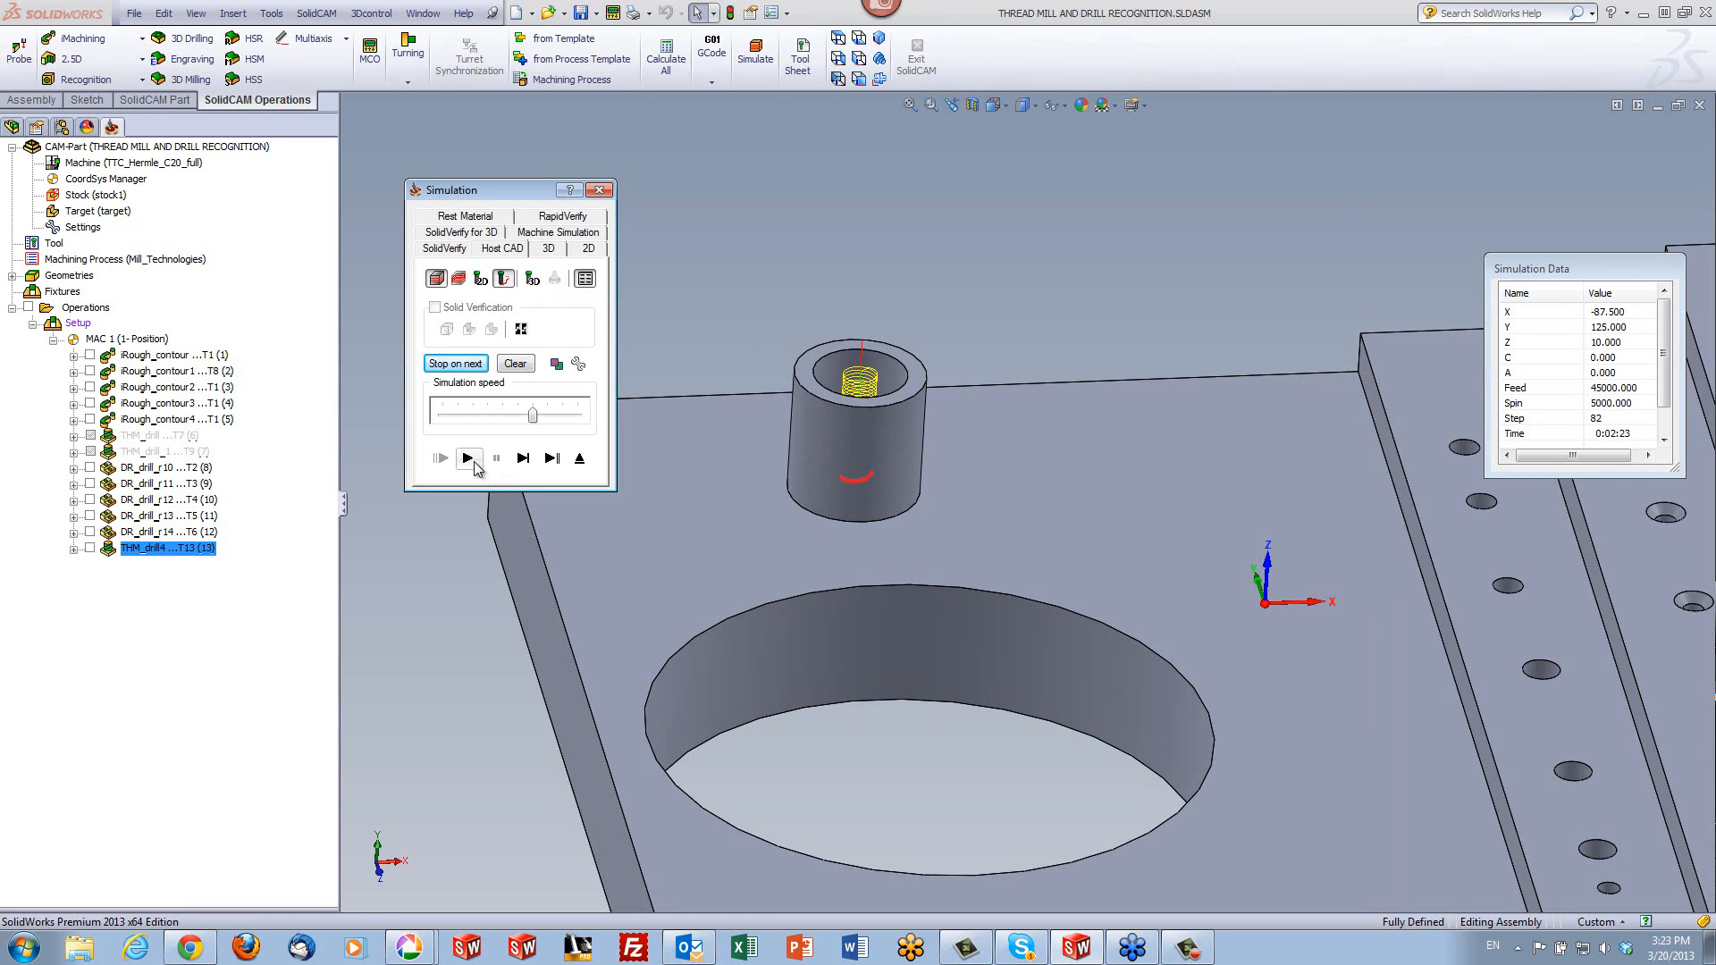
- Examine the helical toolpath in the boss's bore from above and at an angle, including its lead-in, then exit the simulation
left_click(837, 38)
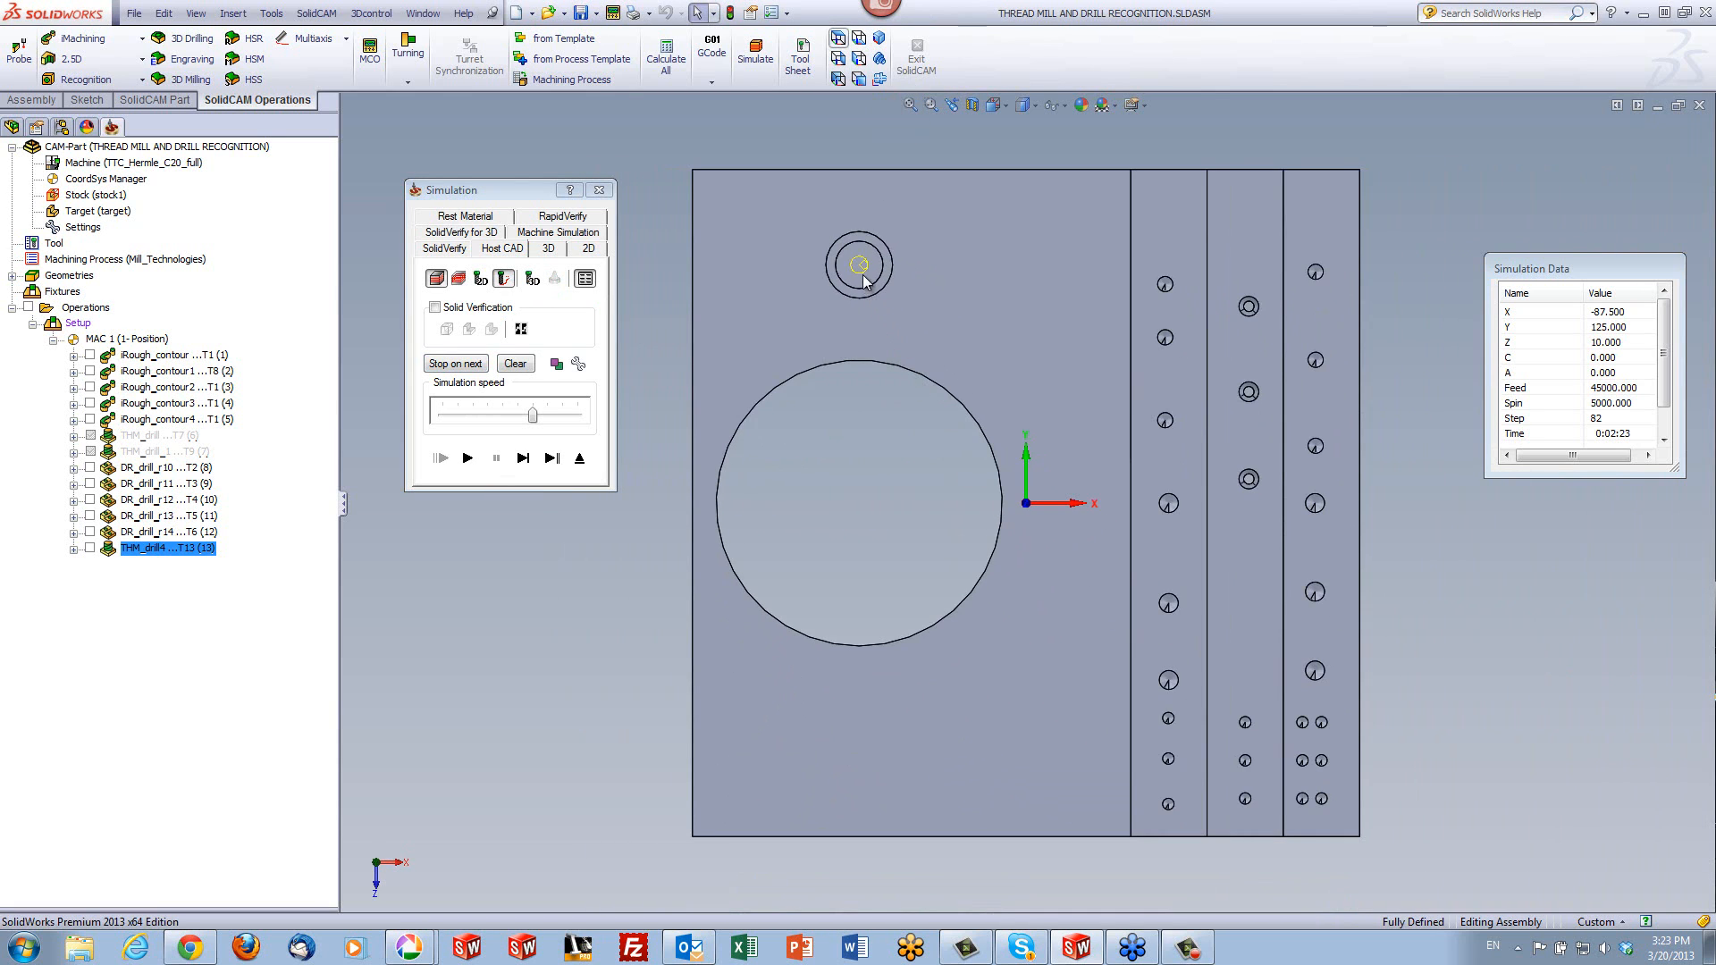
scroll(822, 217, "down", 6)
scroll(966, 370, "down", 4)
scroll(981, 405, "down", 2)
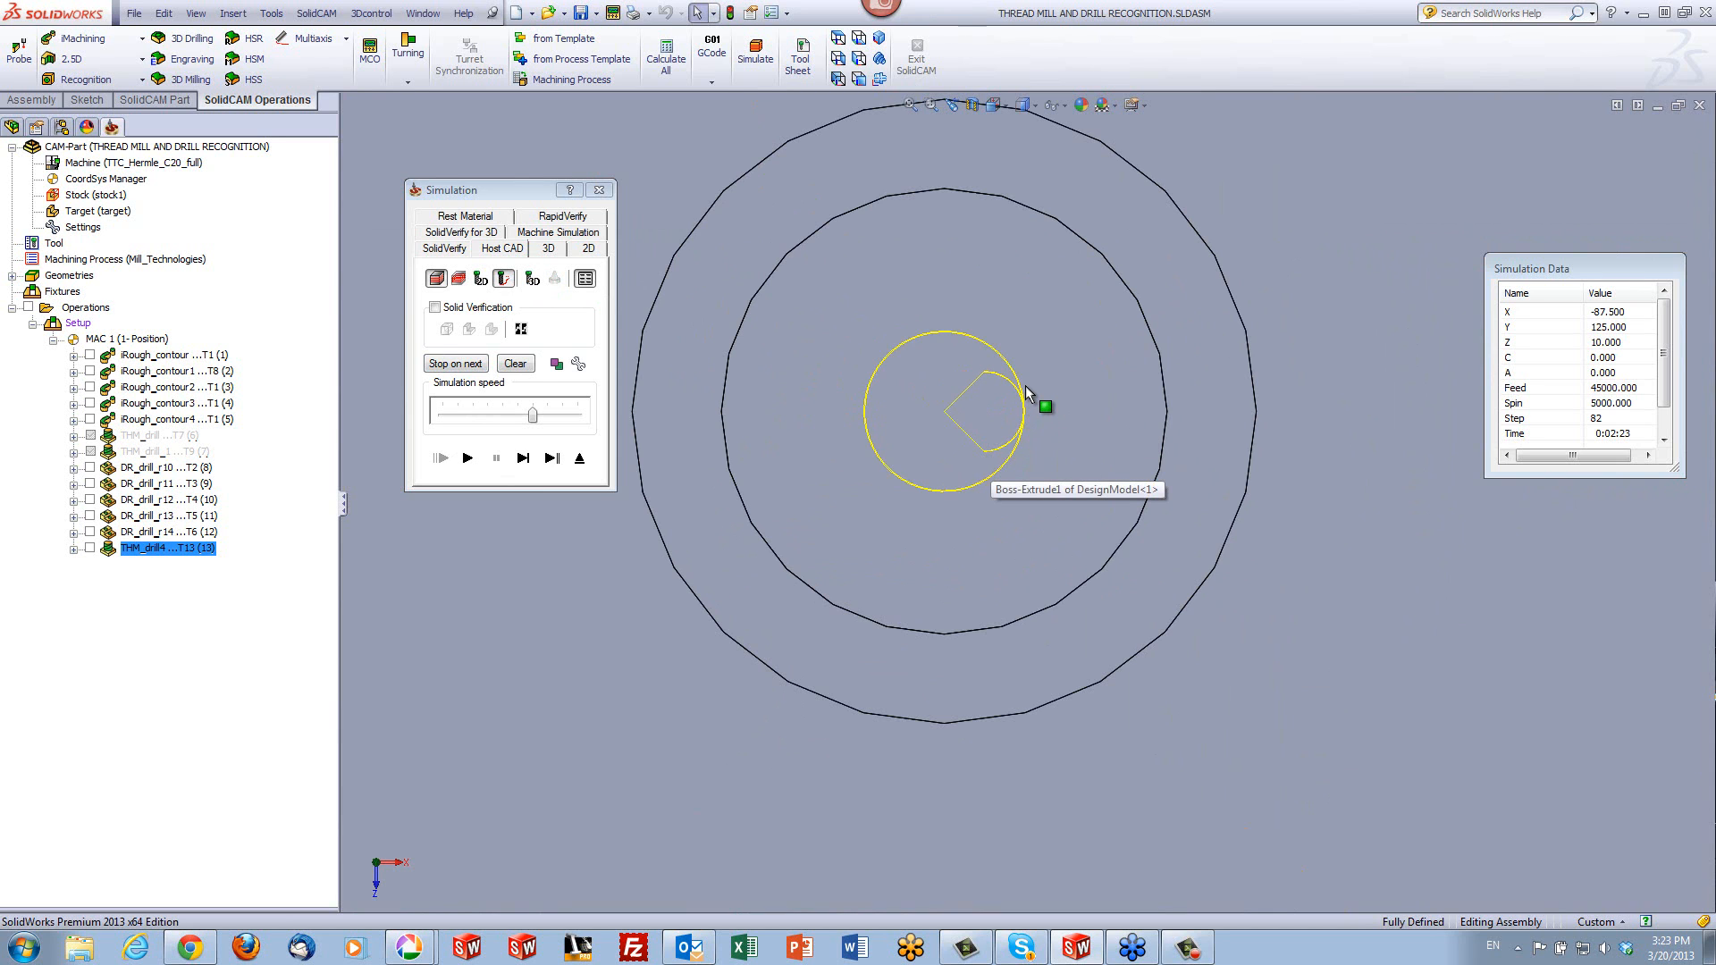
middle_click_drag(1027, 558, 1042, 394)
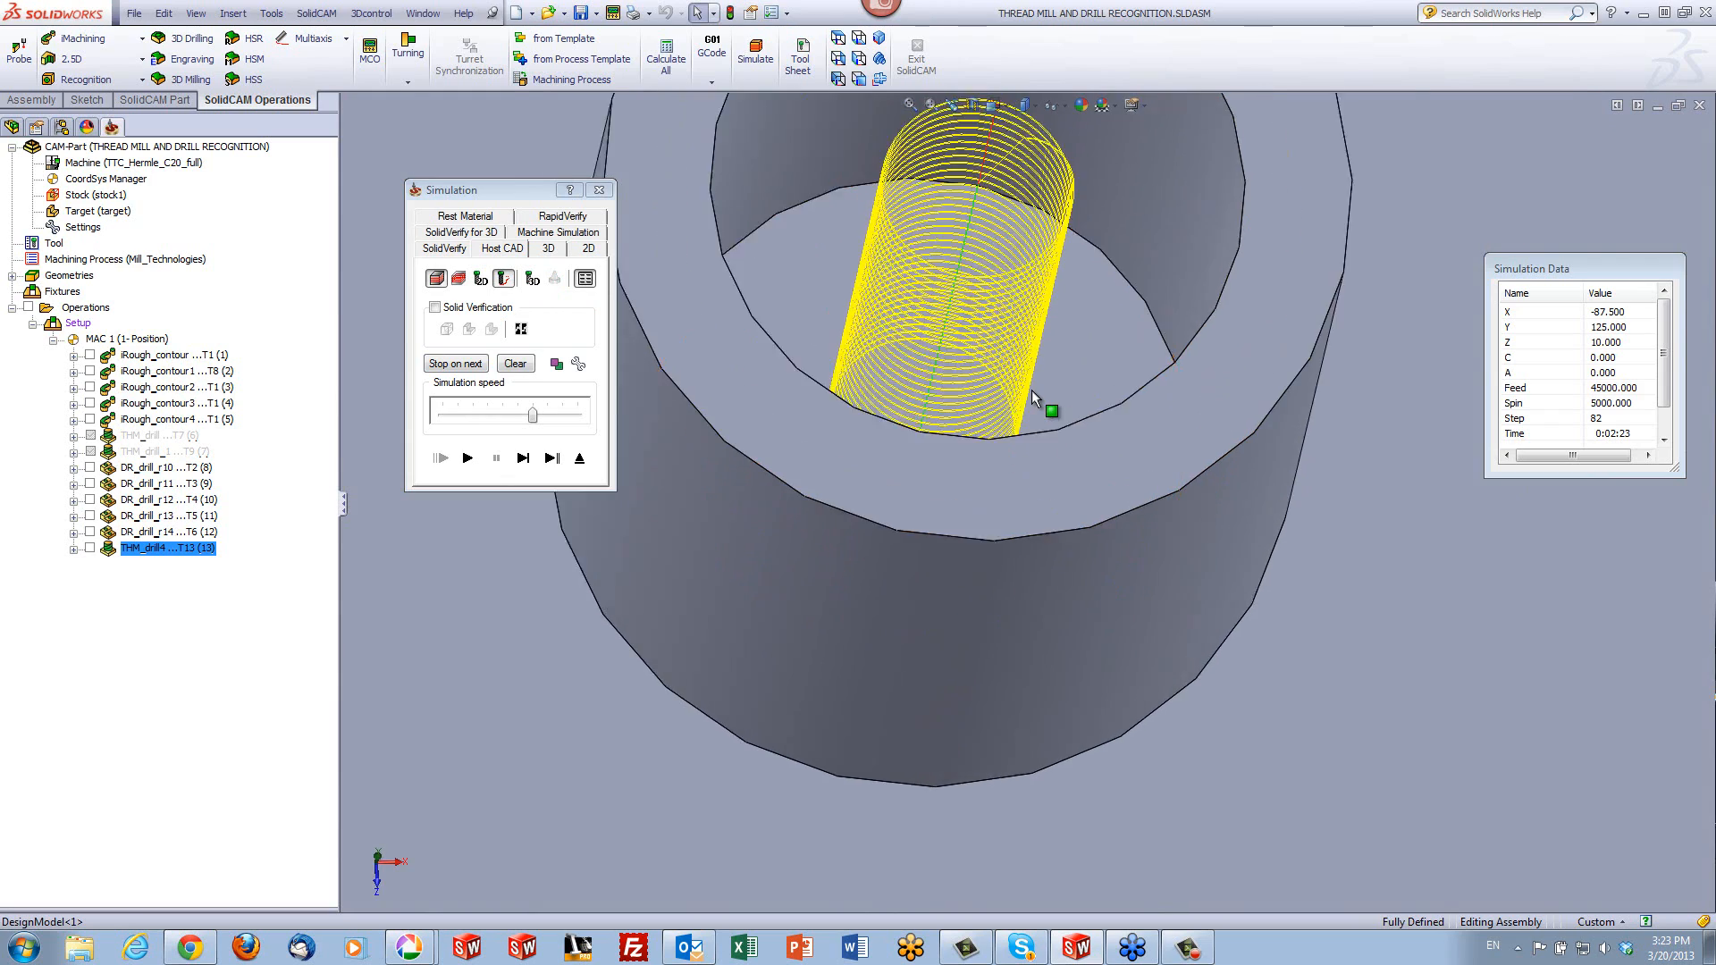
scroll(1041, 392, "down", 5)
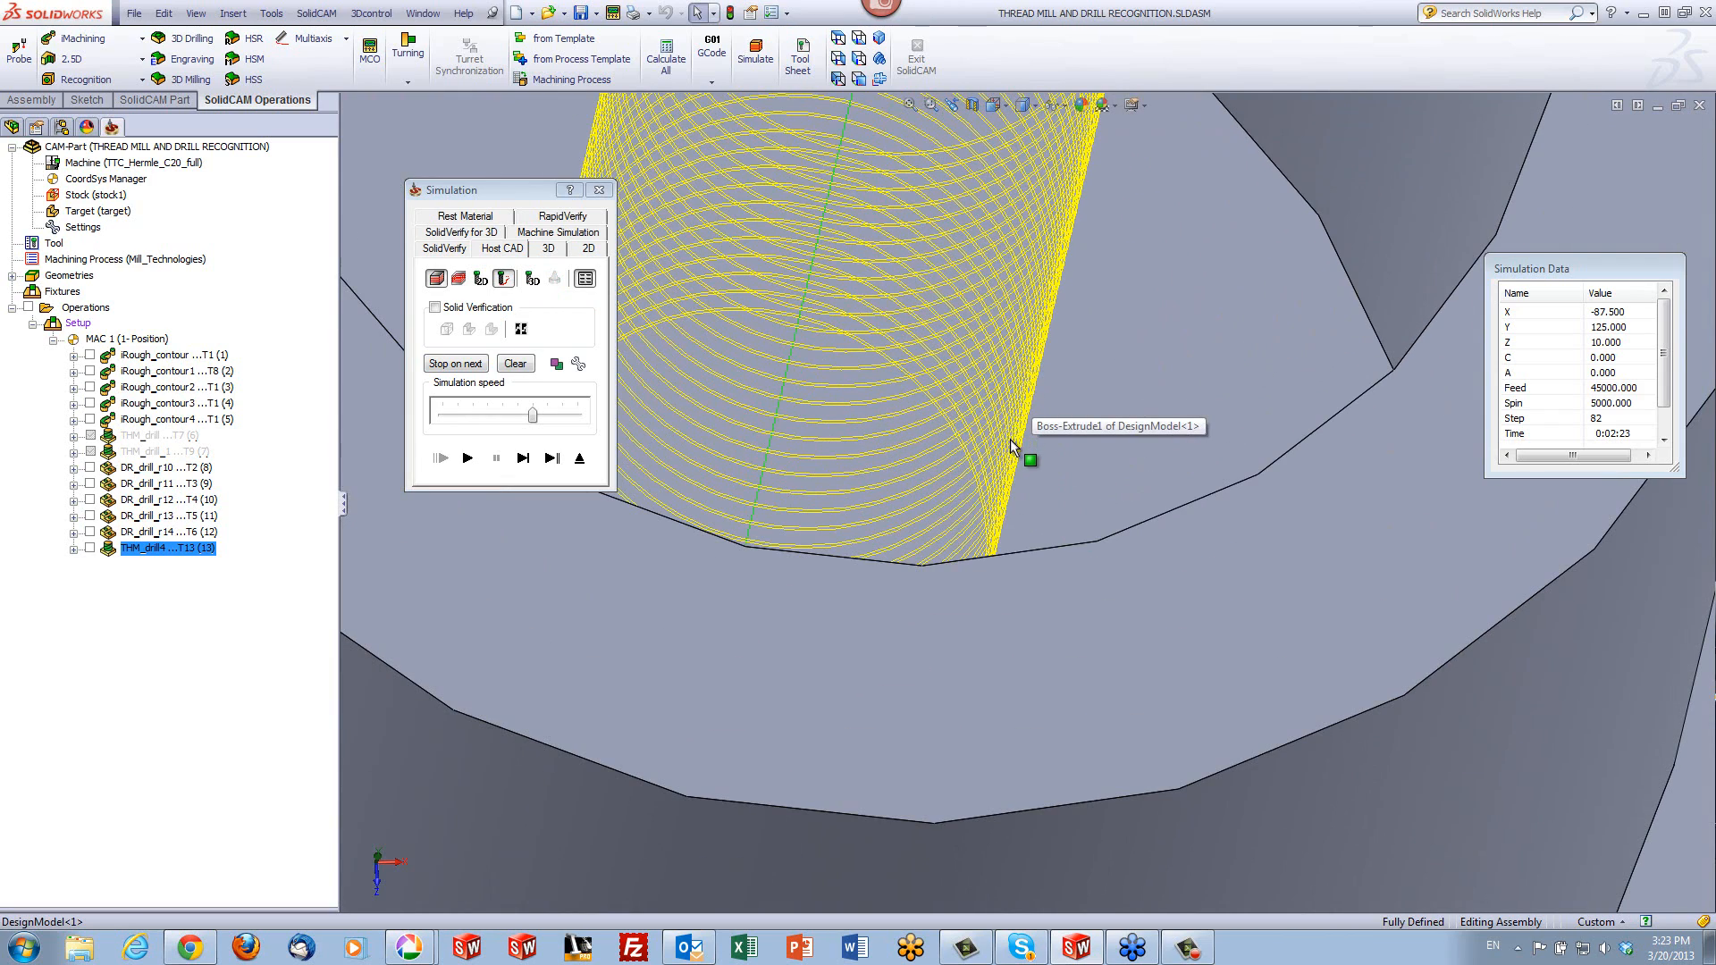
scroll(1014, 449, "down", 3)
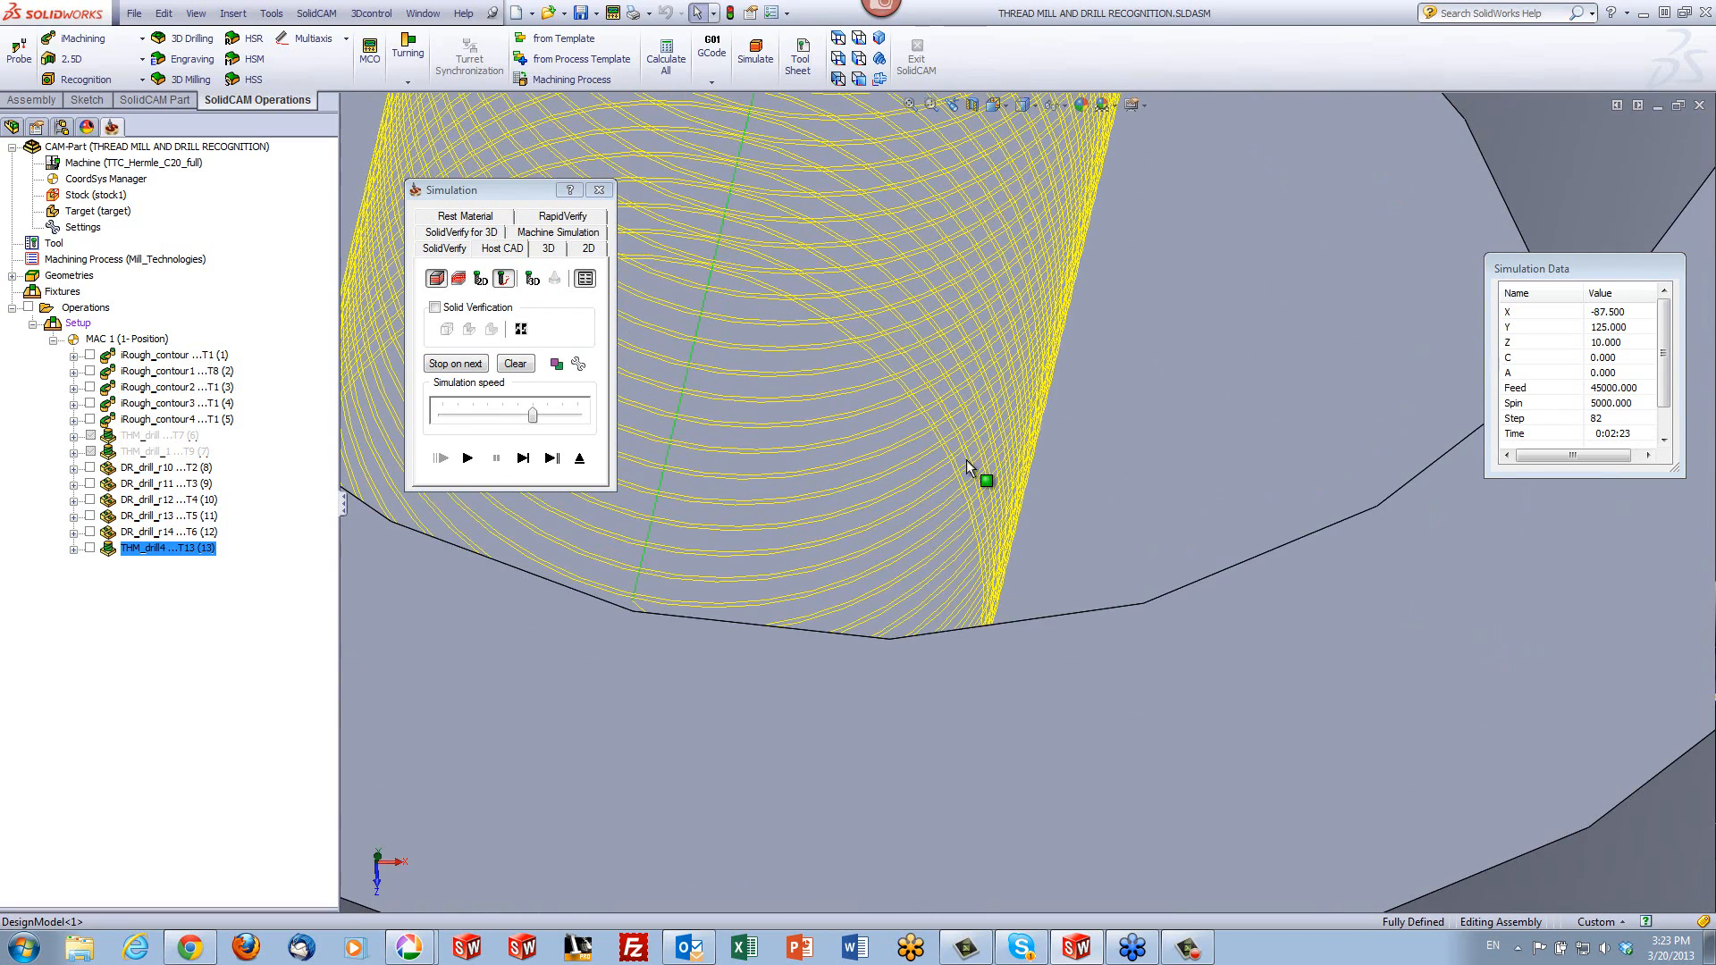
scroll(967, 463, "up", 5)
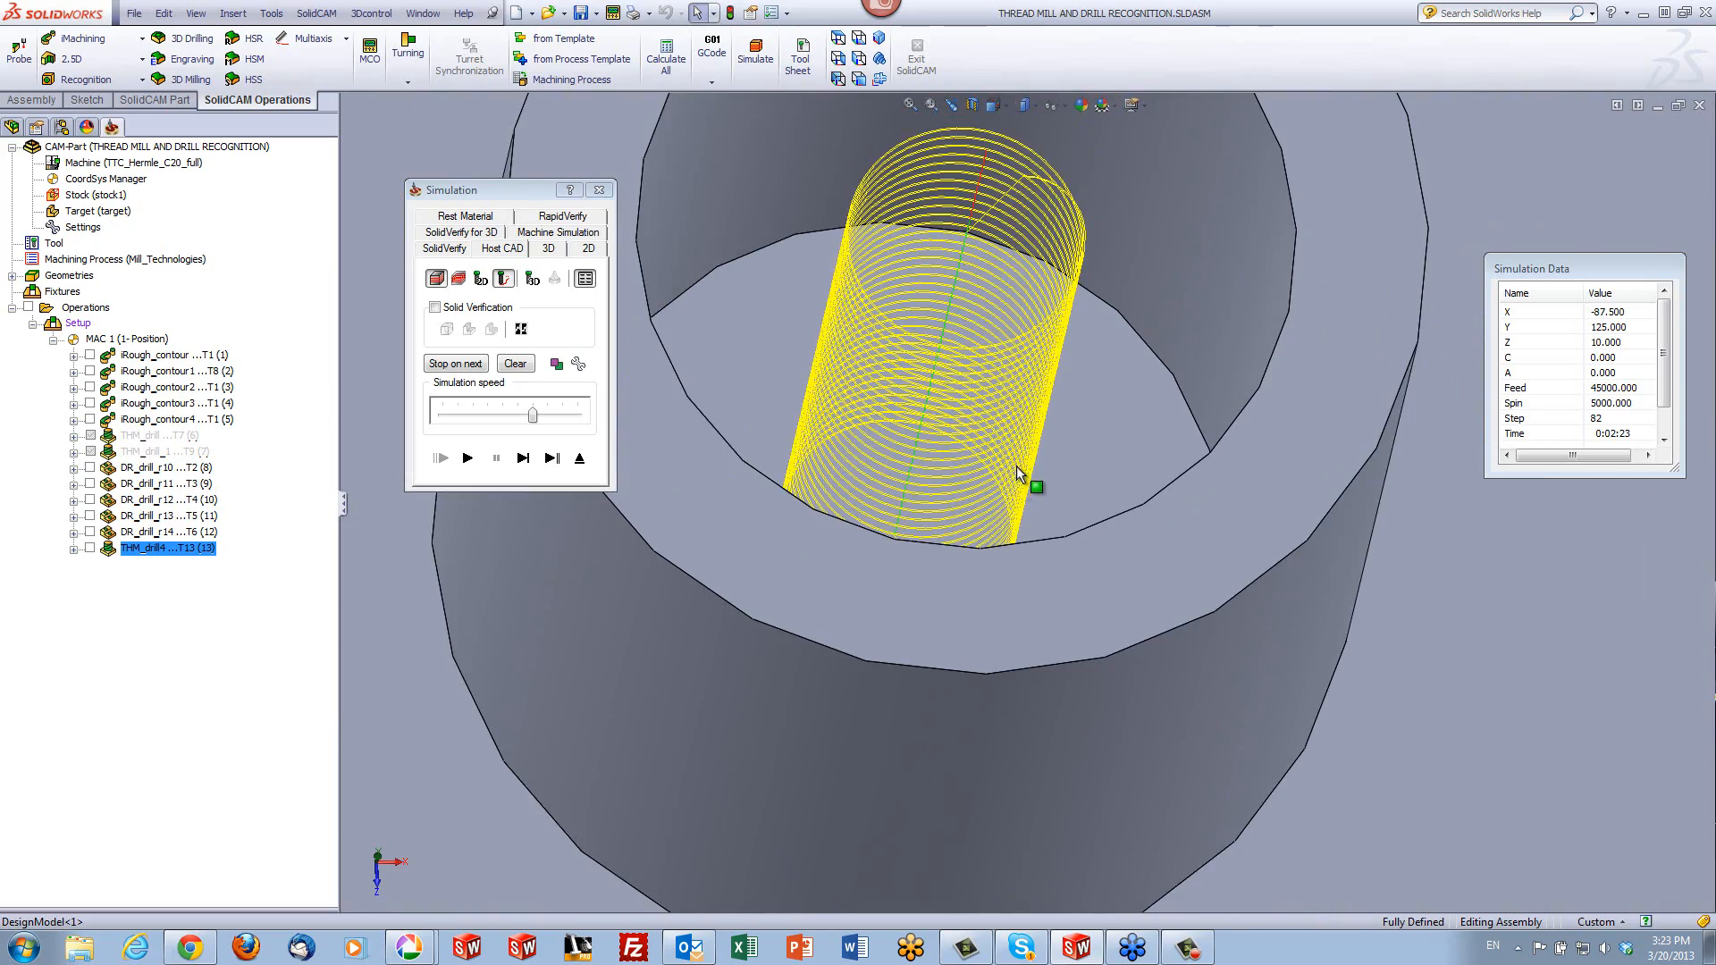
middle_click_drag(1017, 473, 1086, 495)
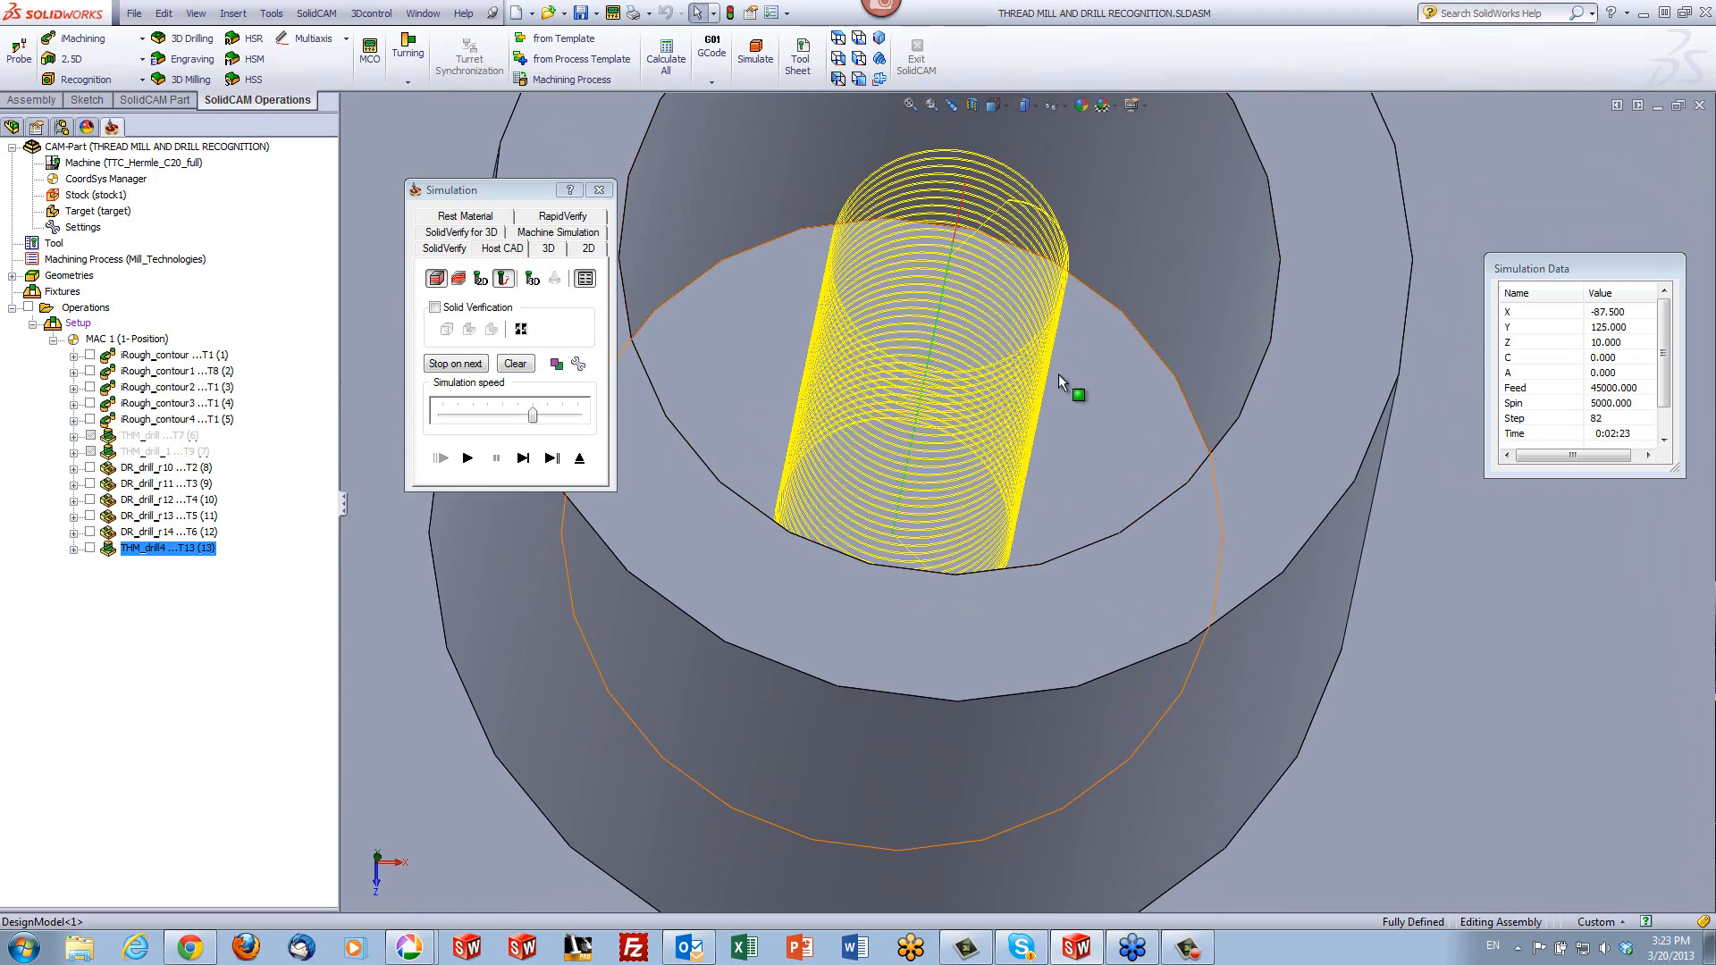
middle_click_drag(1044, 342, 919, 427)
scroll(1008, 291, "down", 3)
scroll(1002, 295, "down", 4)
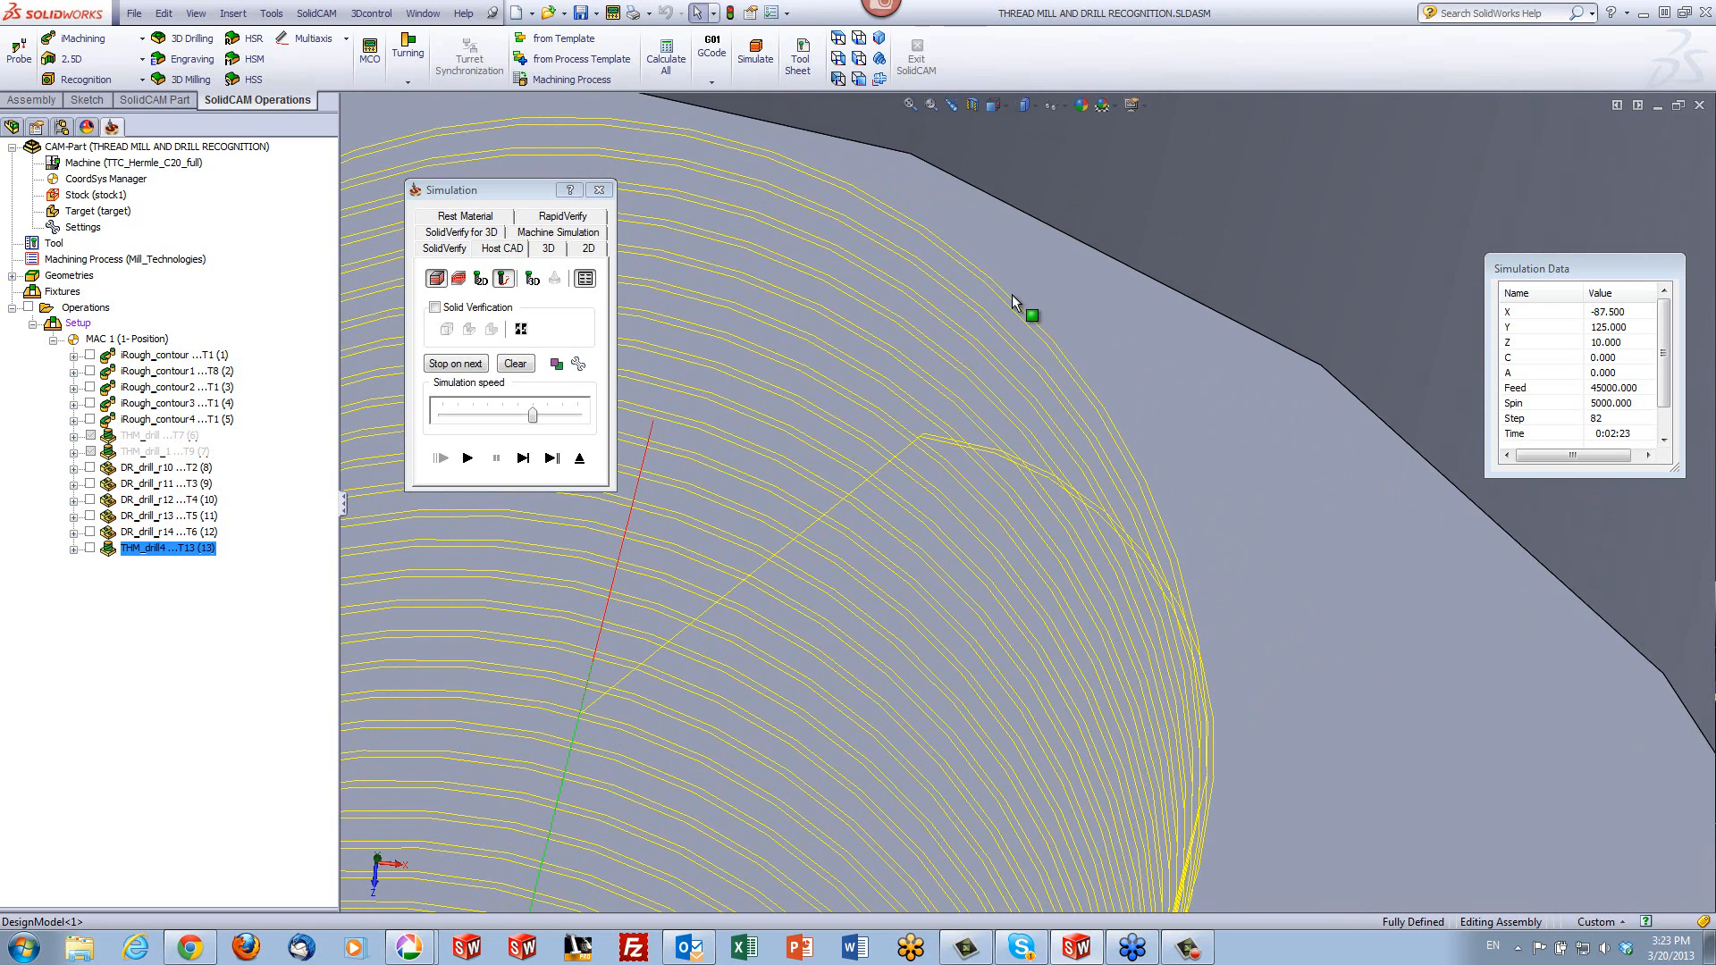
left_click(580, 457)
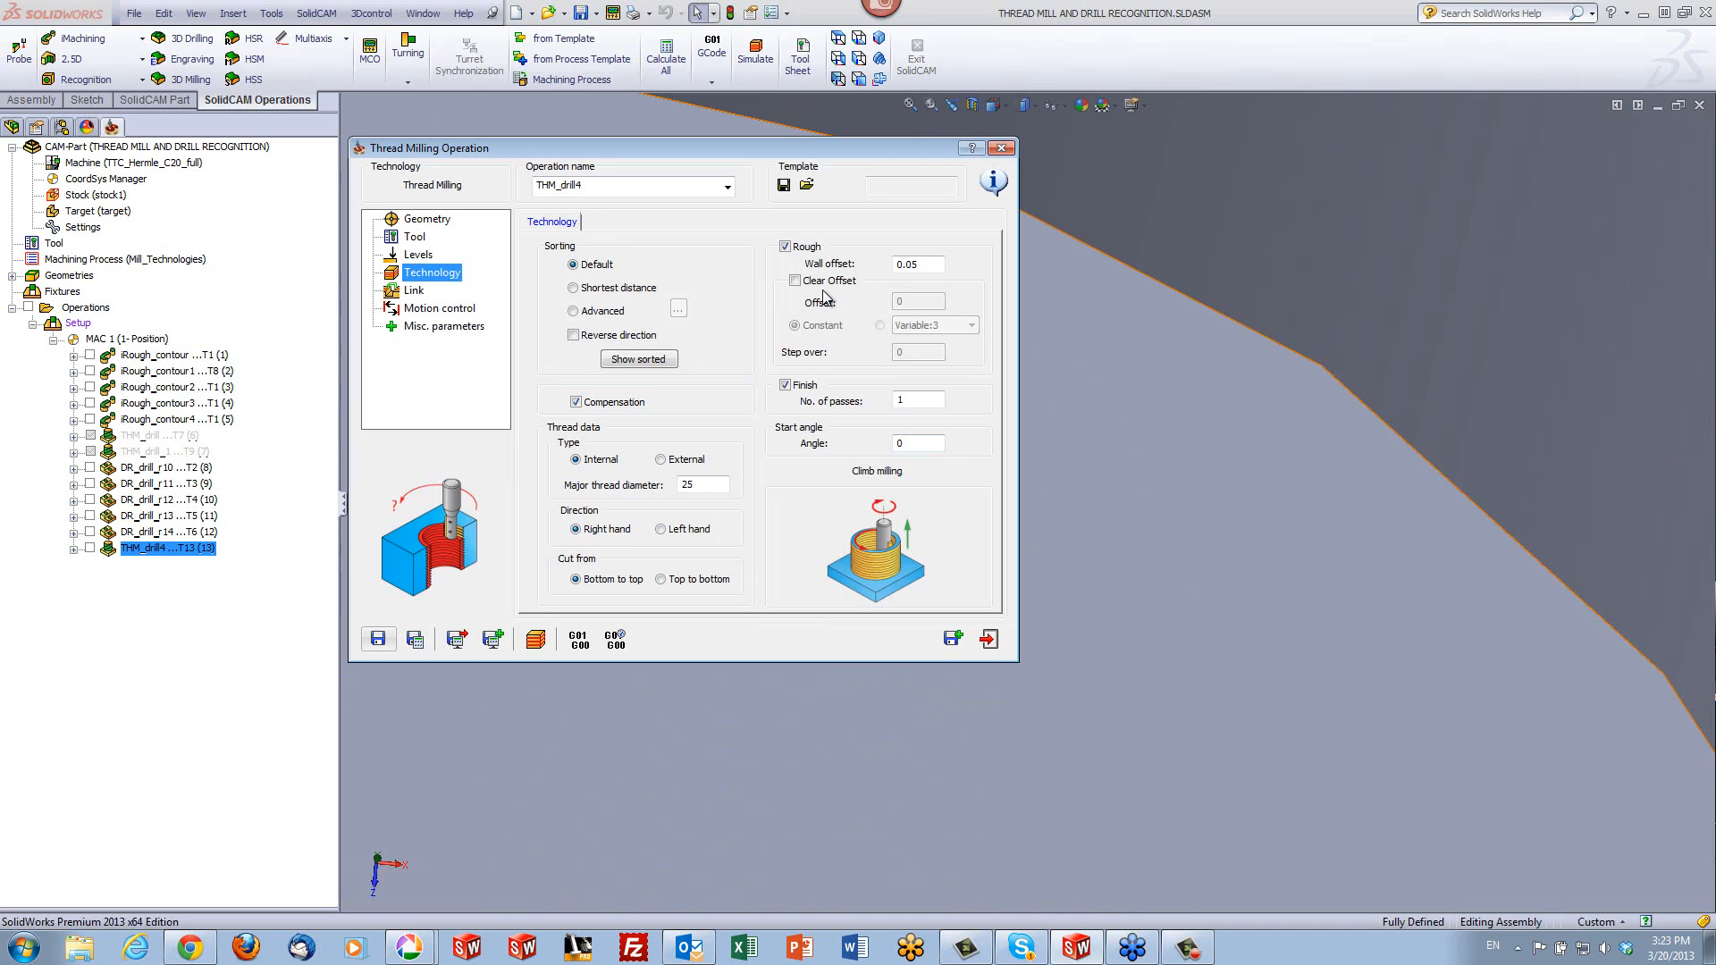
- Enable the clear offset for rough thread milling with an offset of 0.4 and a step over of 0.1
left_click(795, 280)
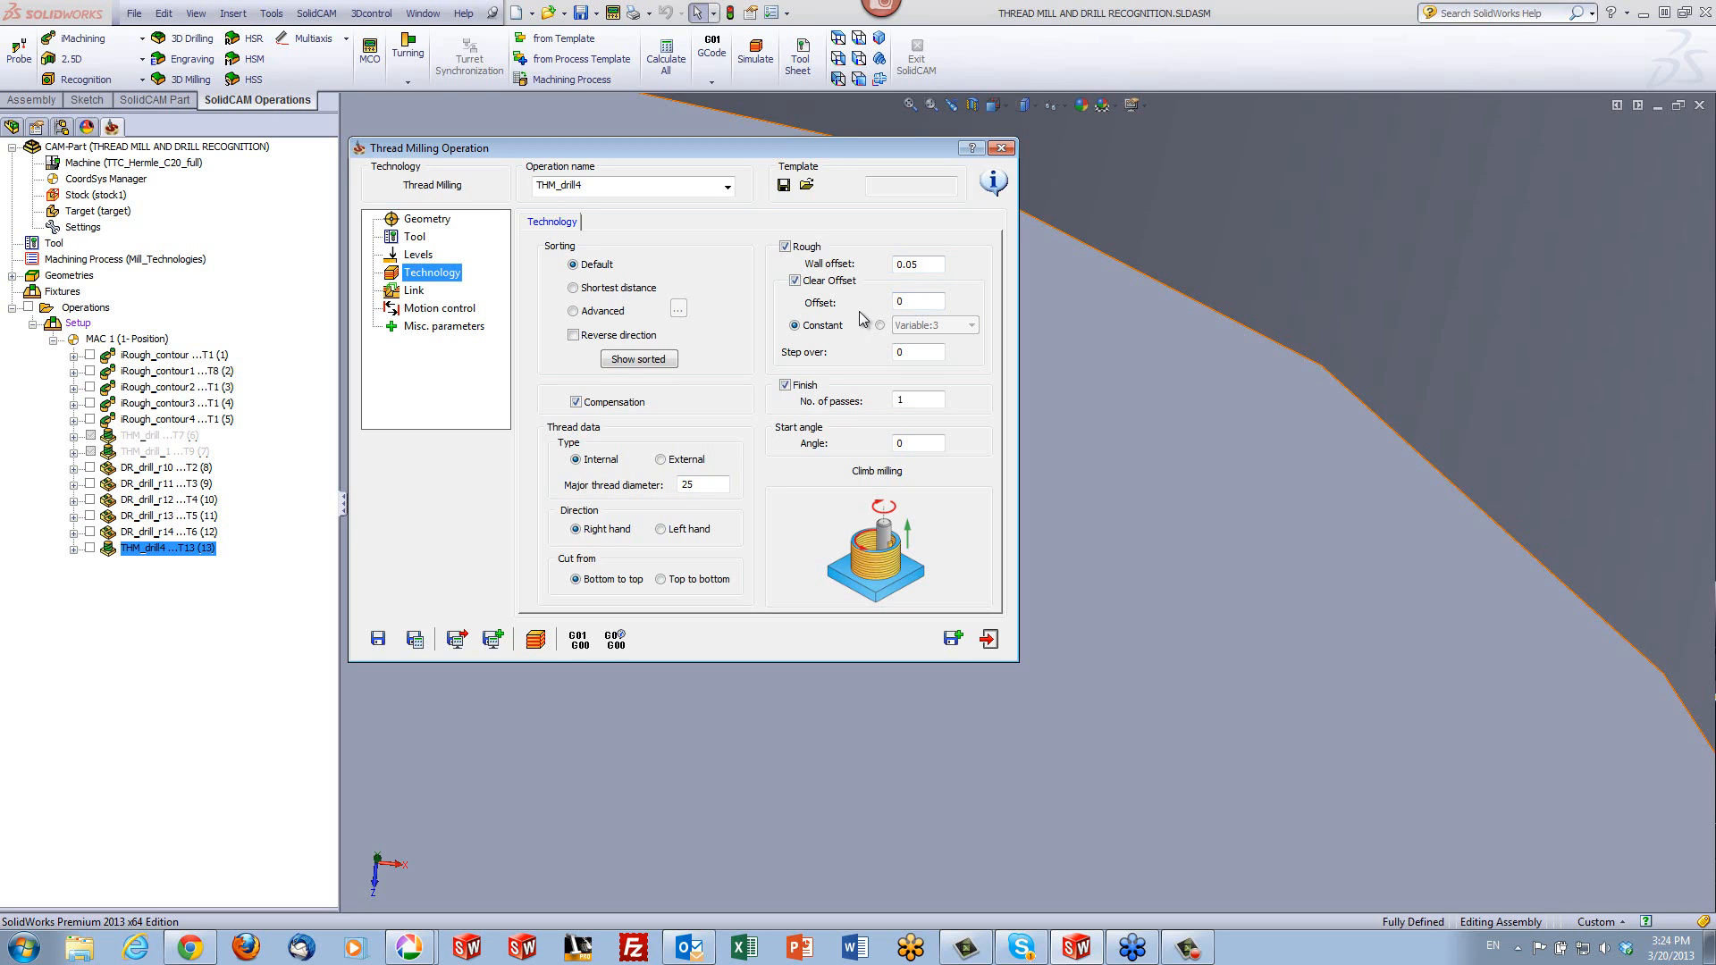
left_click(913, 301)
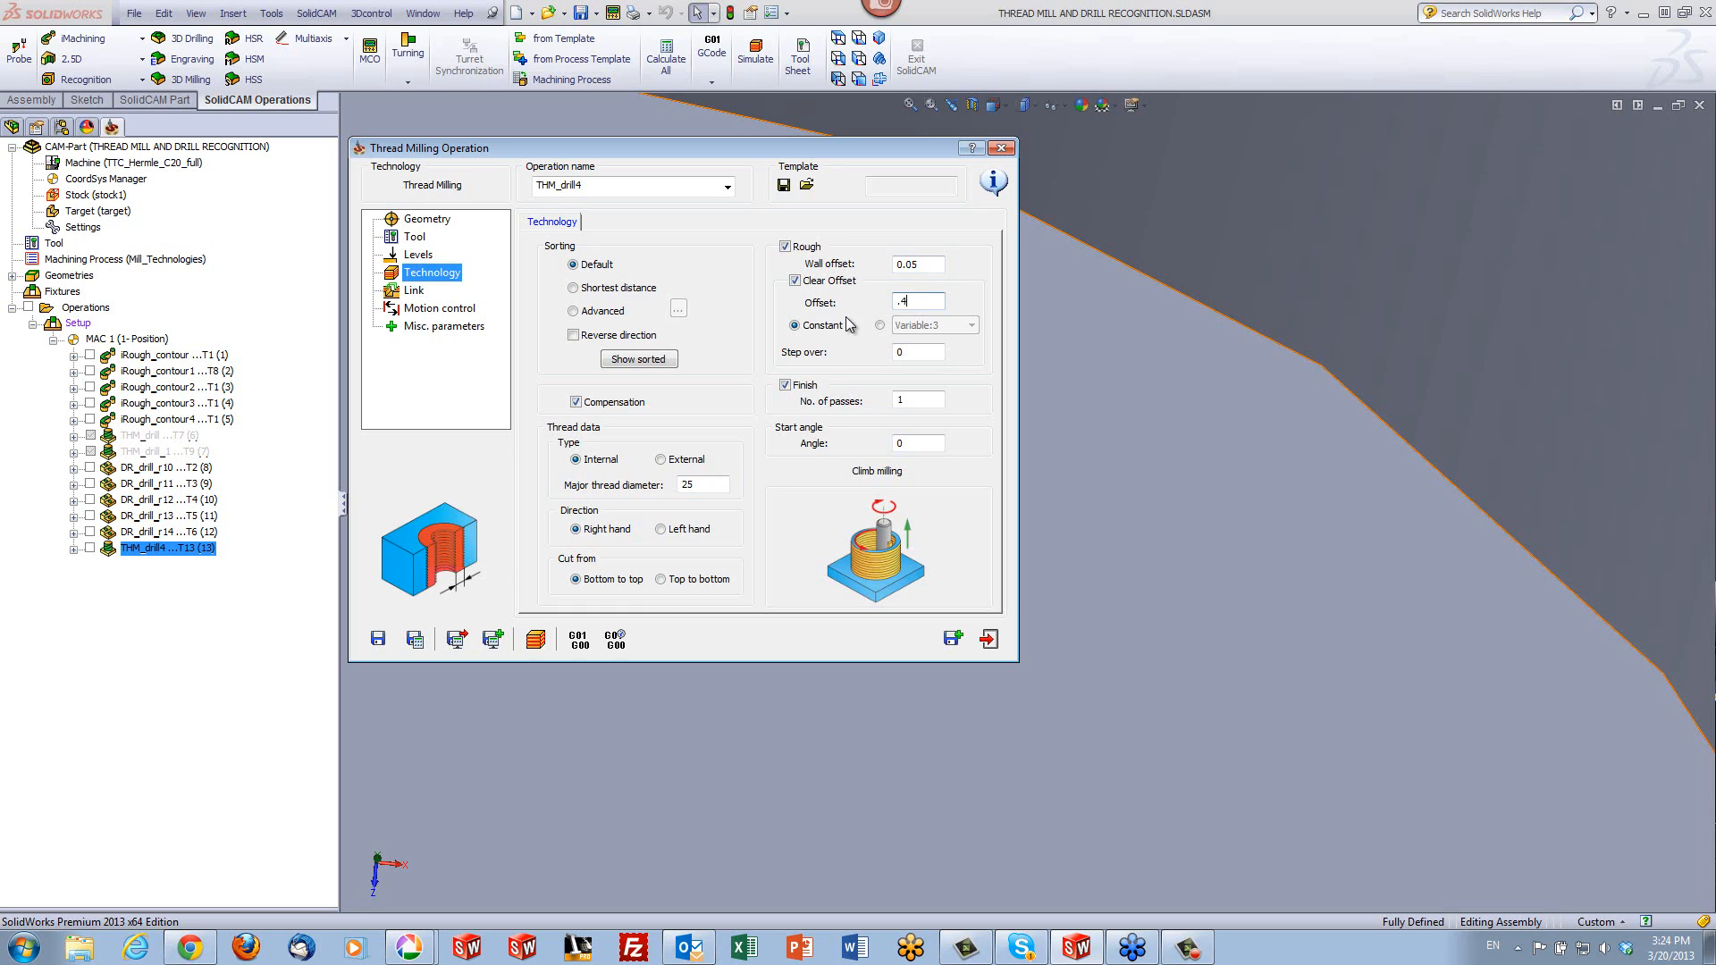
left_click(915, 350)
type(".1")
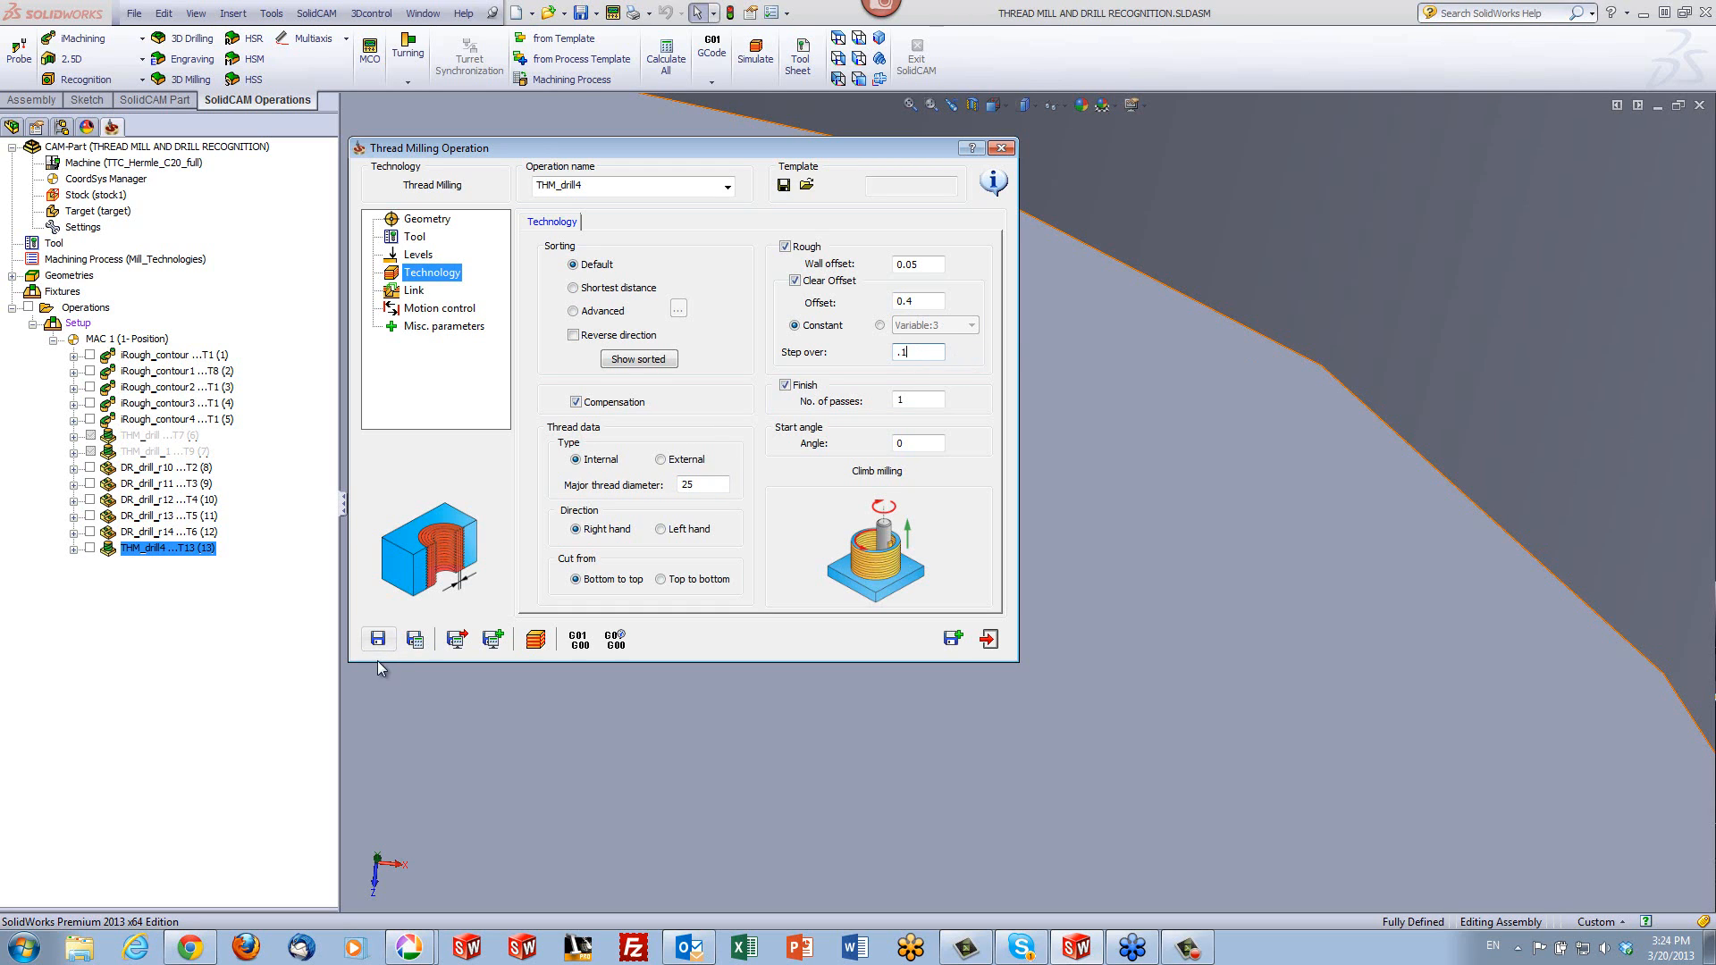
- Simulate the thread milling with the clear offset passes on the host CAD model and inspect the toolpath from above
left_click(534, 645)
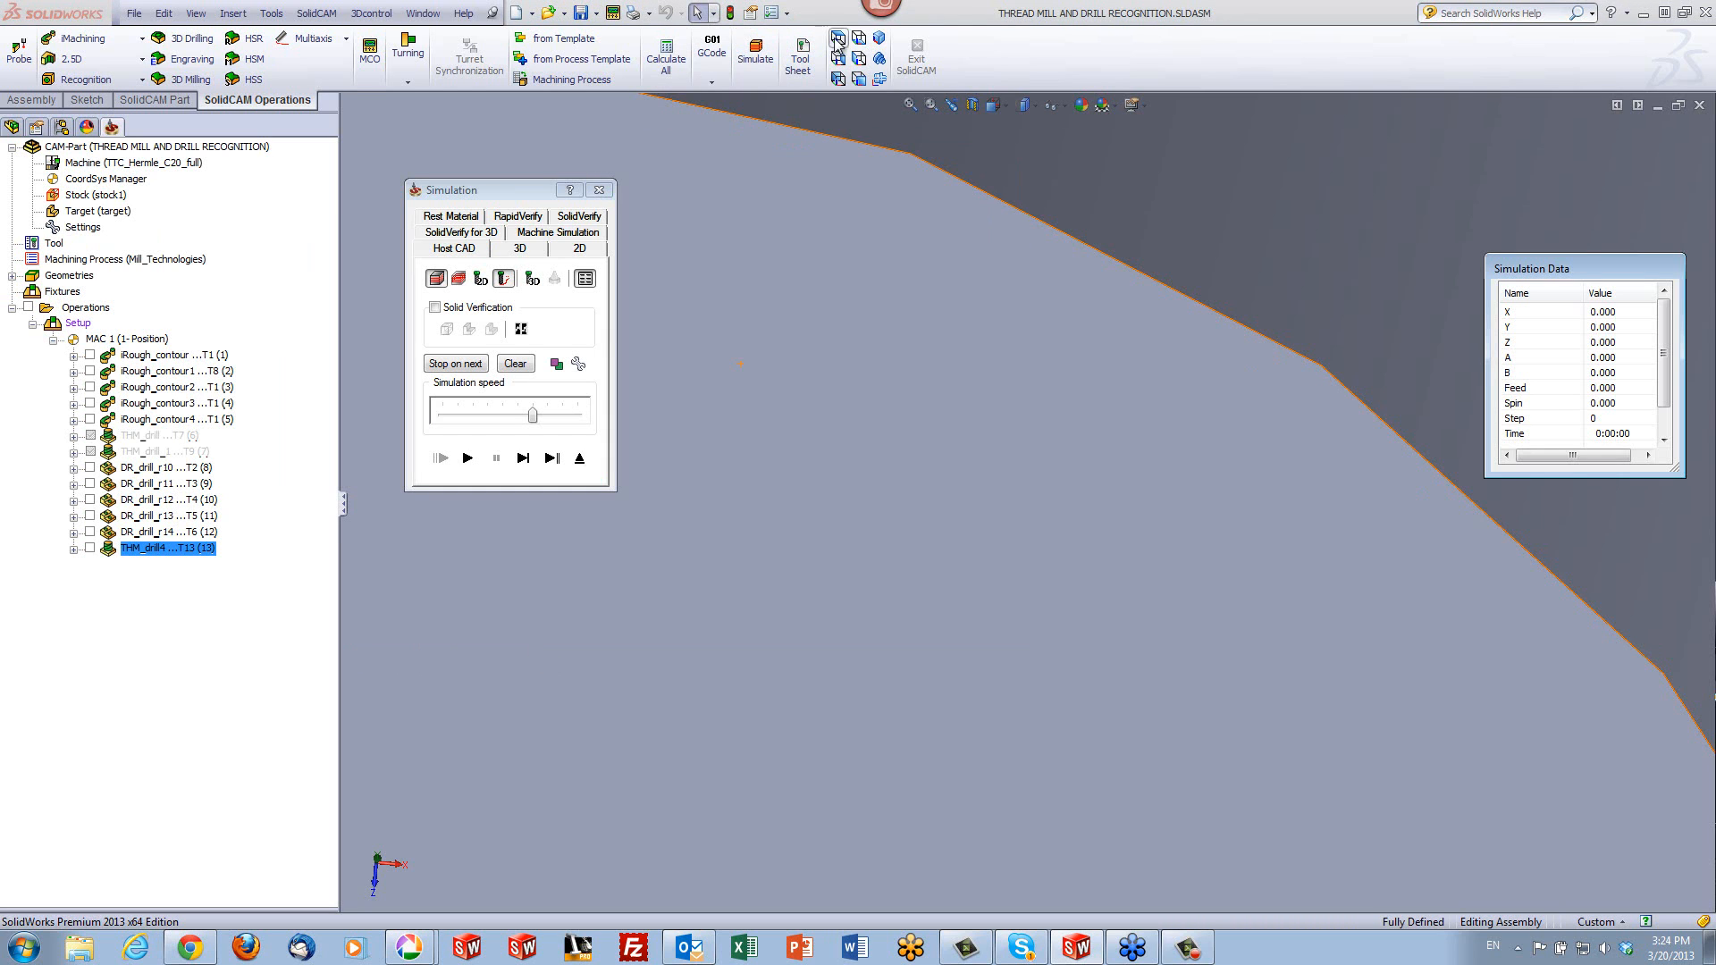
left_click(837, 40)
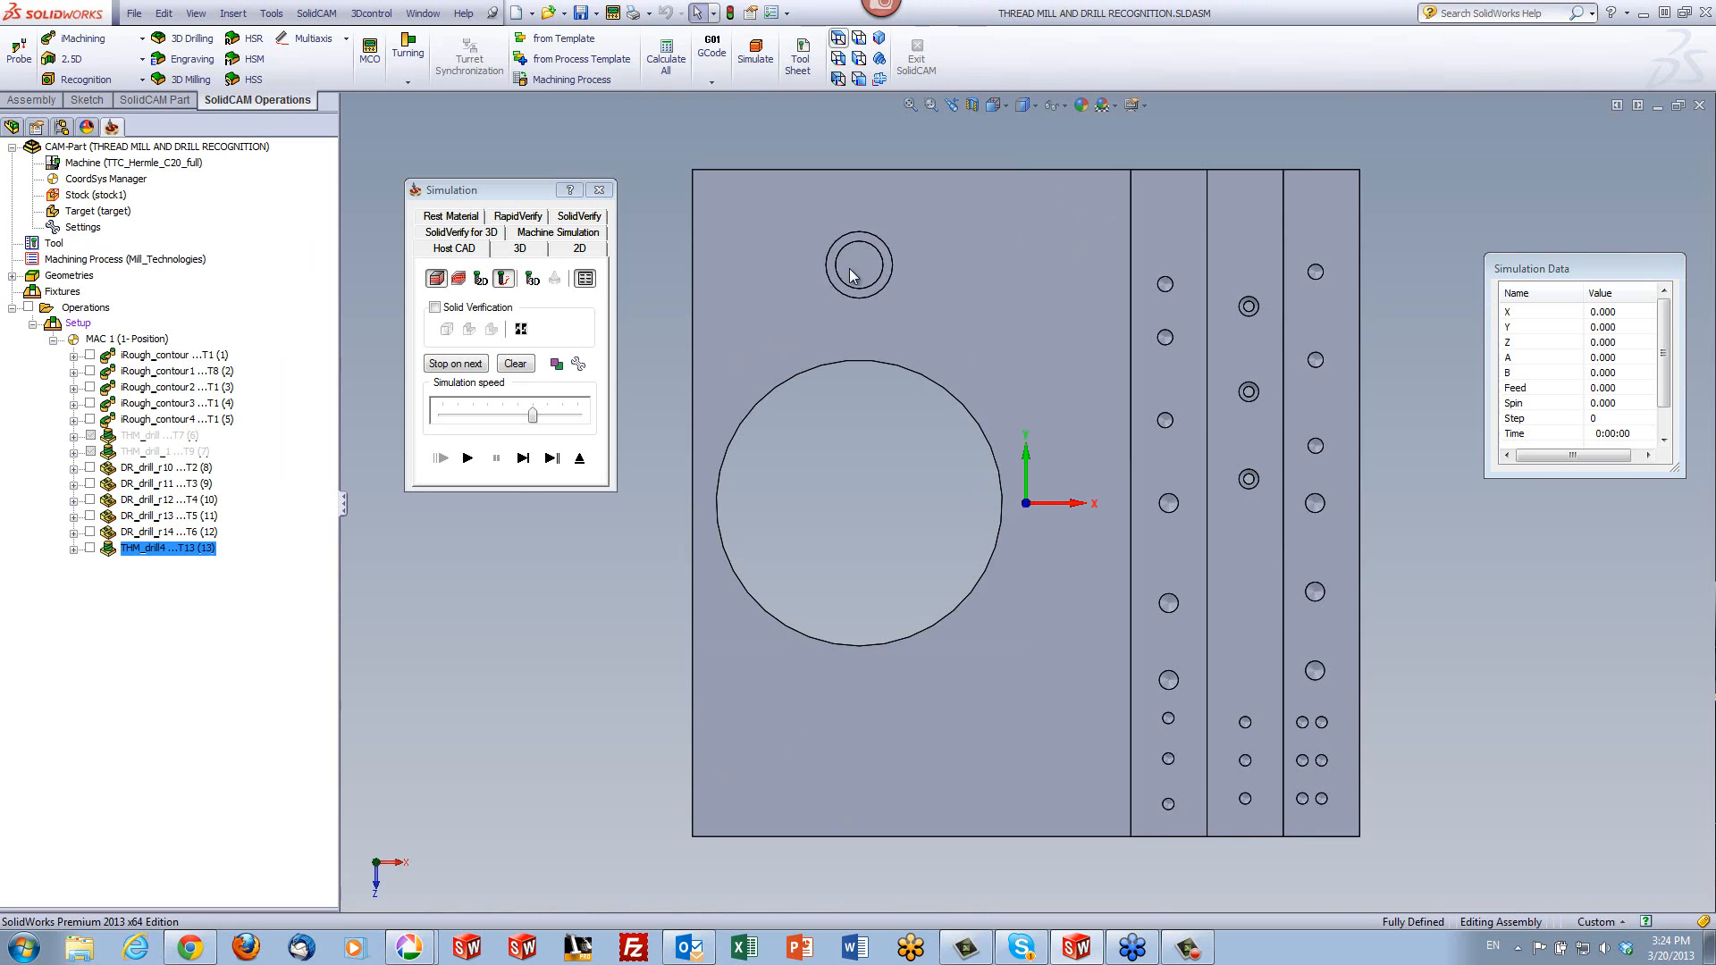
scroll(994, 402, "down", 5)
scroll(995, 402, "down", 6)
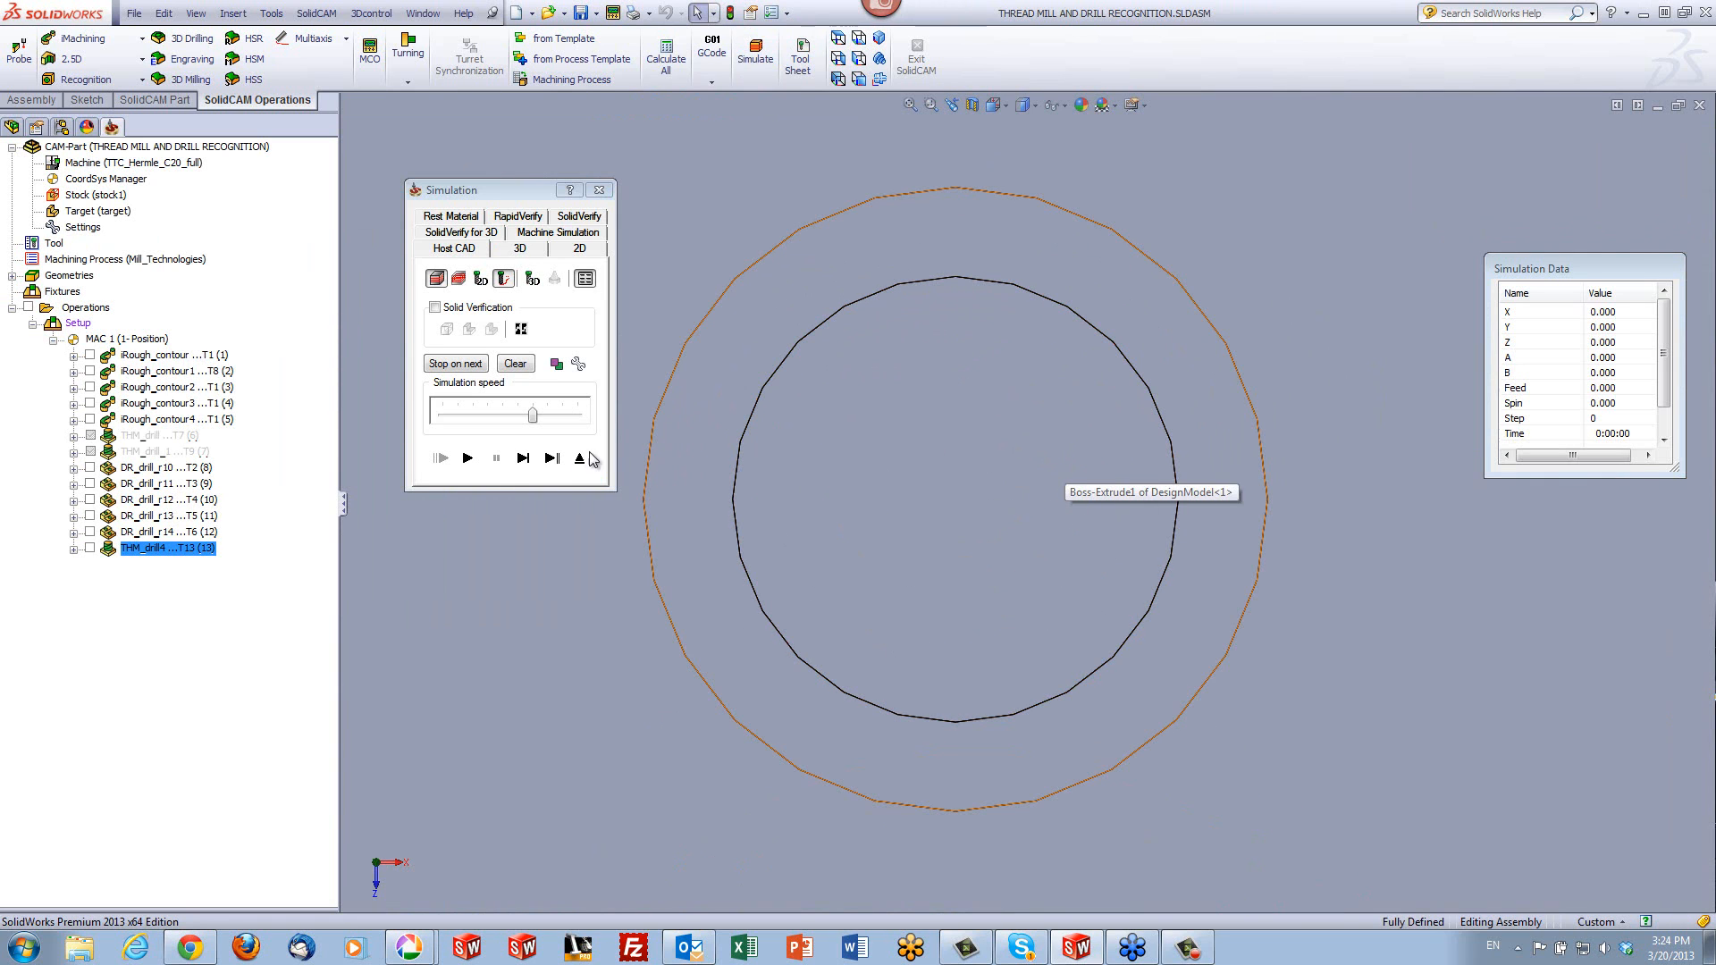
left_click(469, 464)
left_click(469, 463)
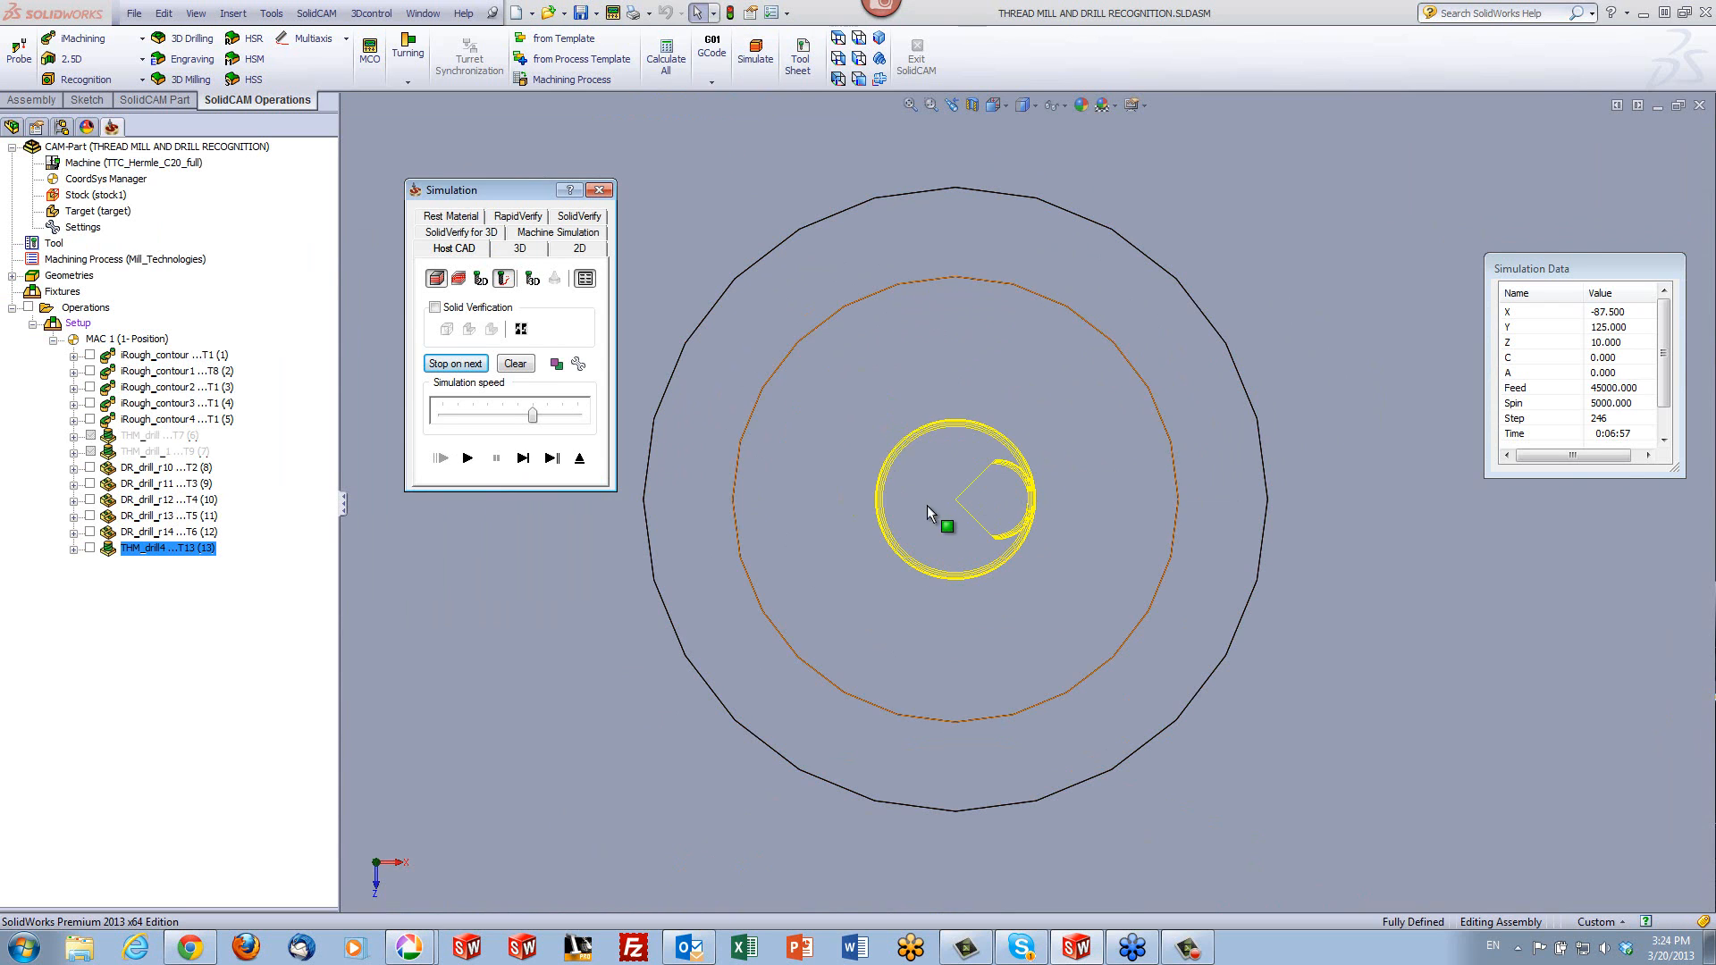
left_click(960, 527)
scroll(952, 499, "down", 8)
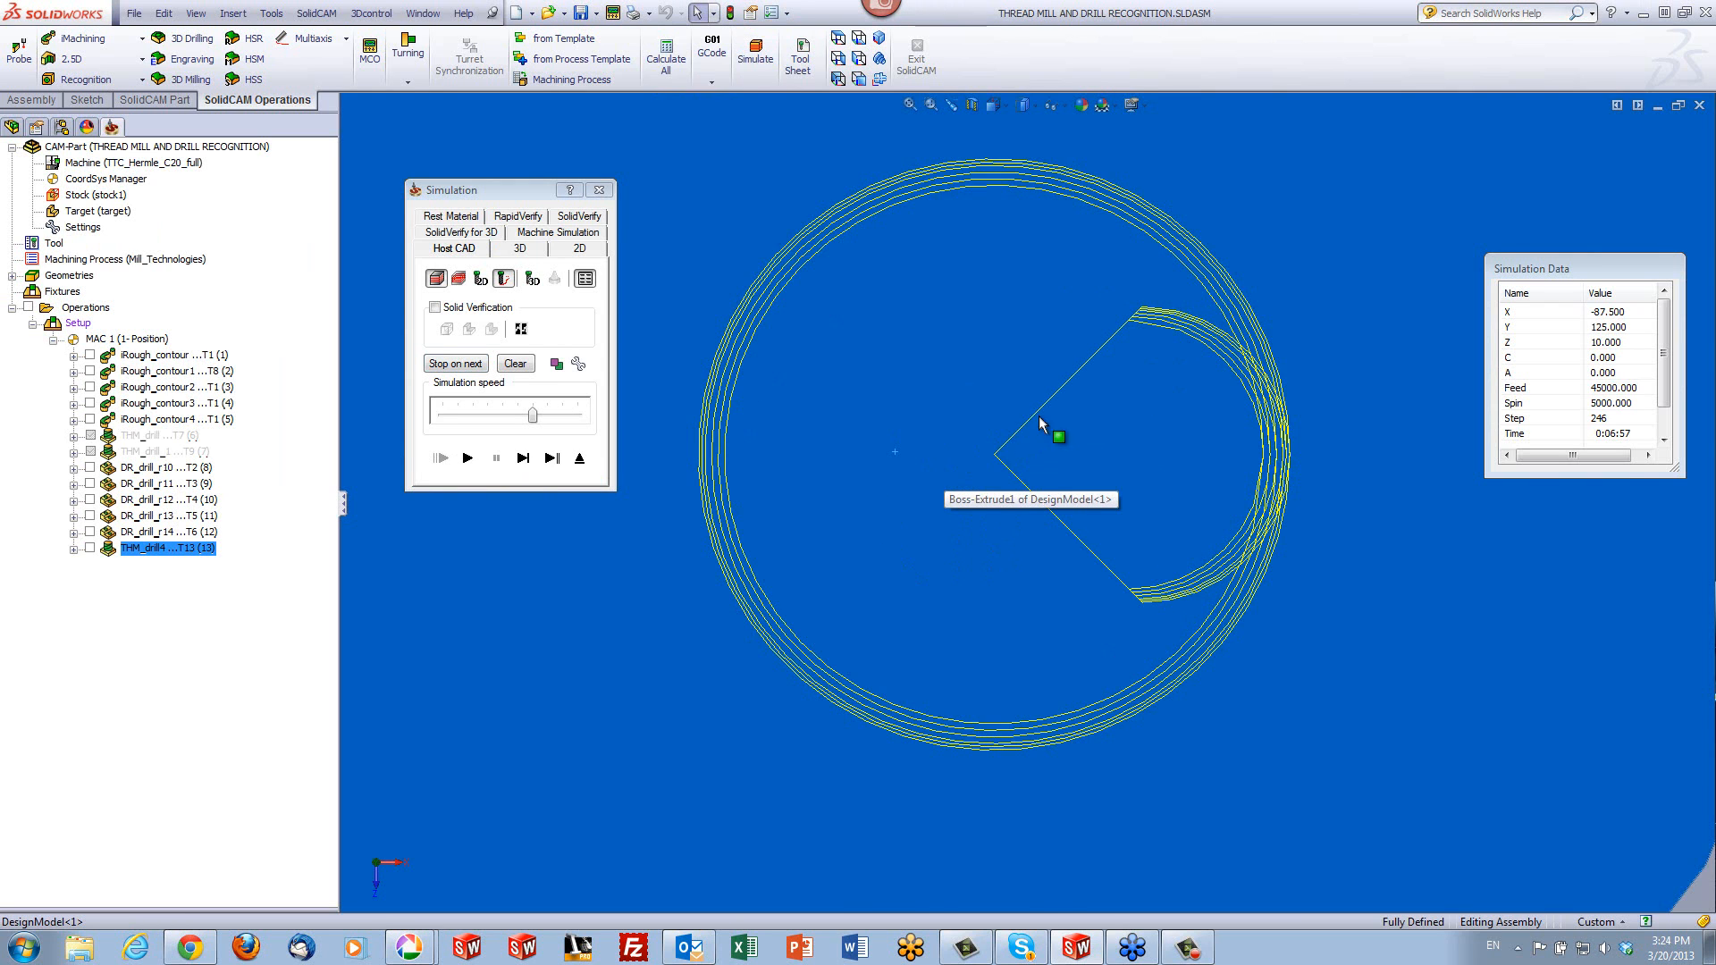
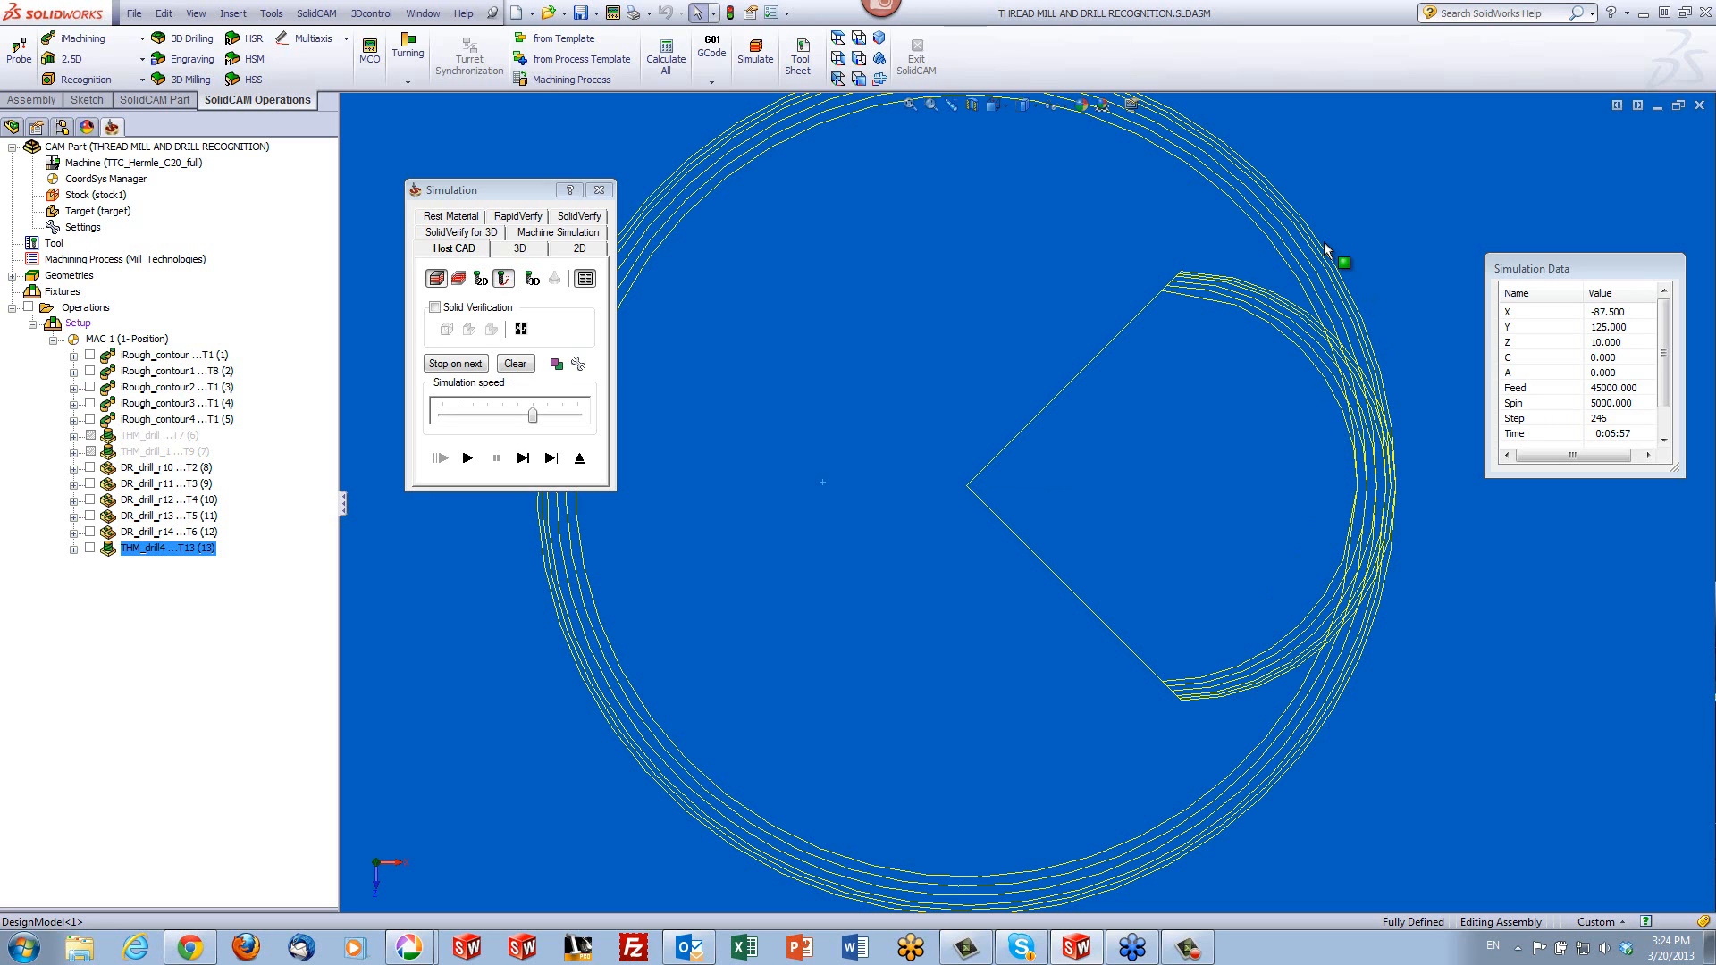
- Exit the simulation and set the M25 x 1.0 thread mill's number of teeth to 4
left_click(577, 457)
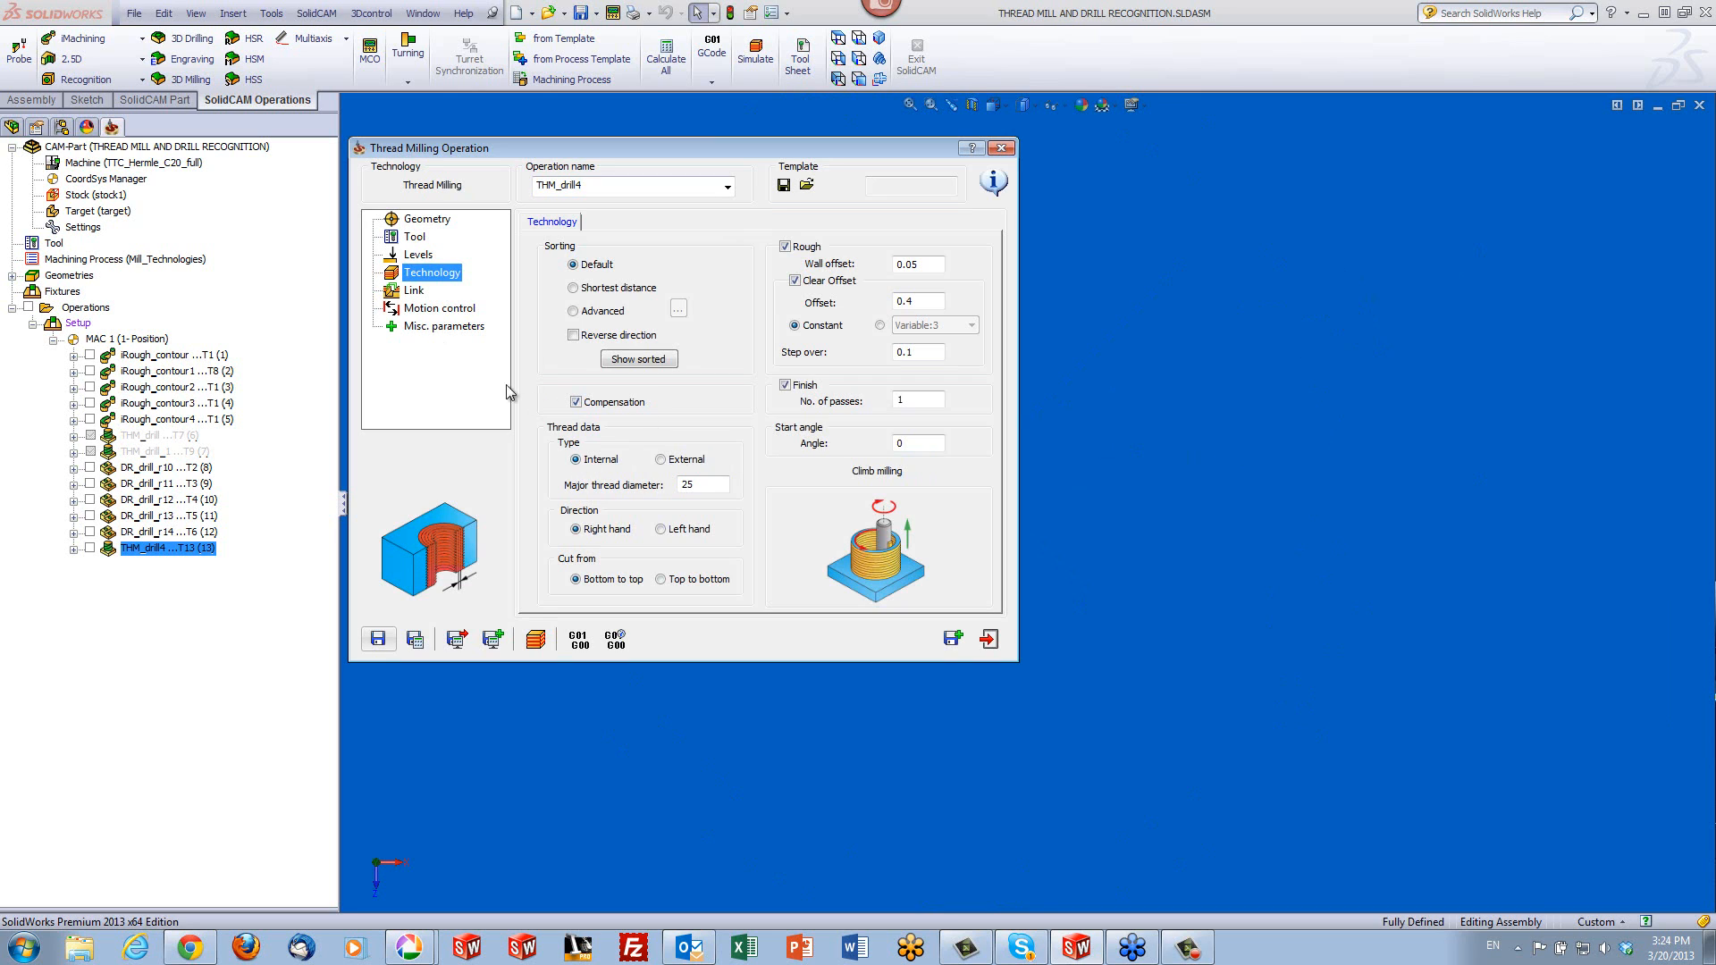
left_click(411, 238)
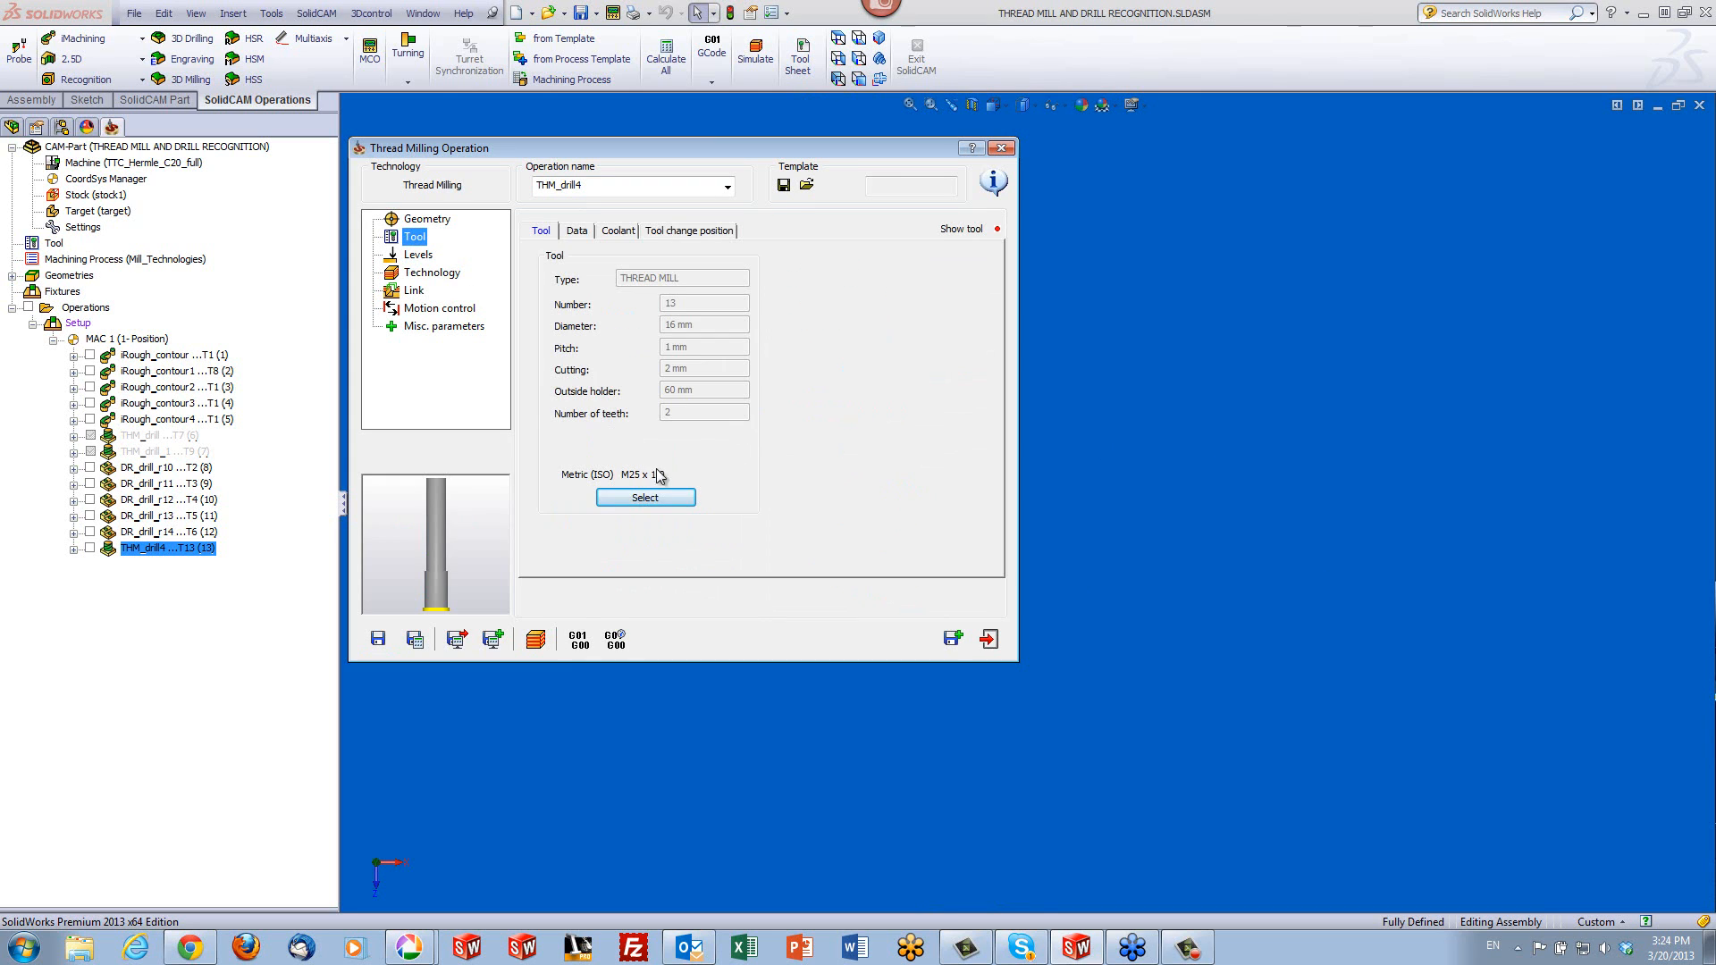
left_click(663, 503)
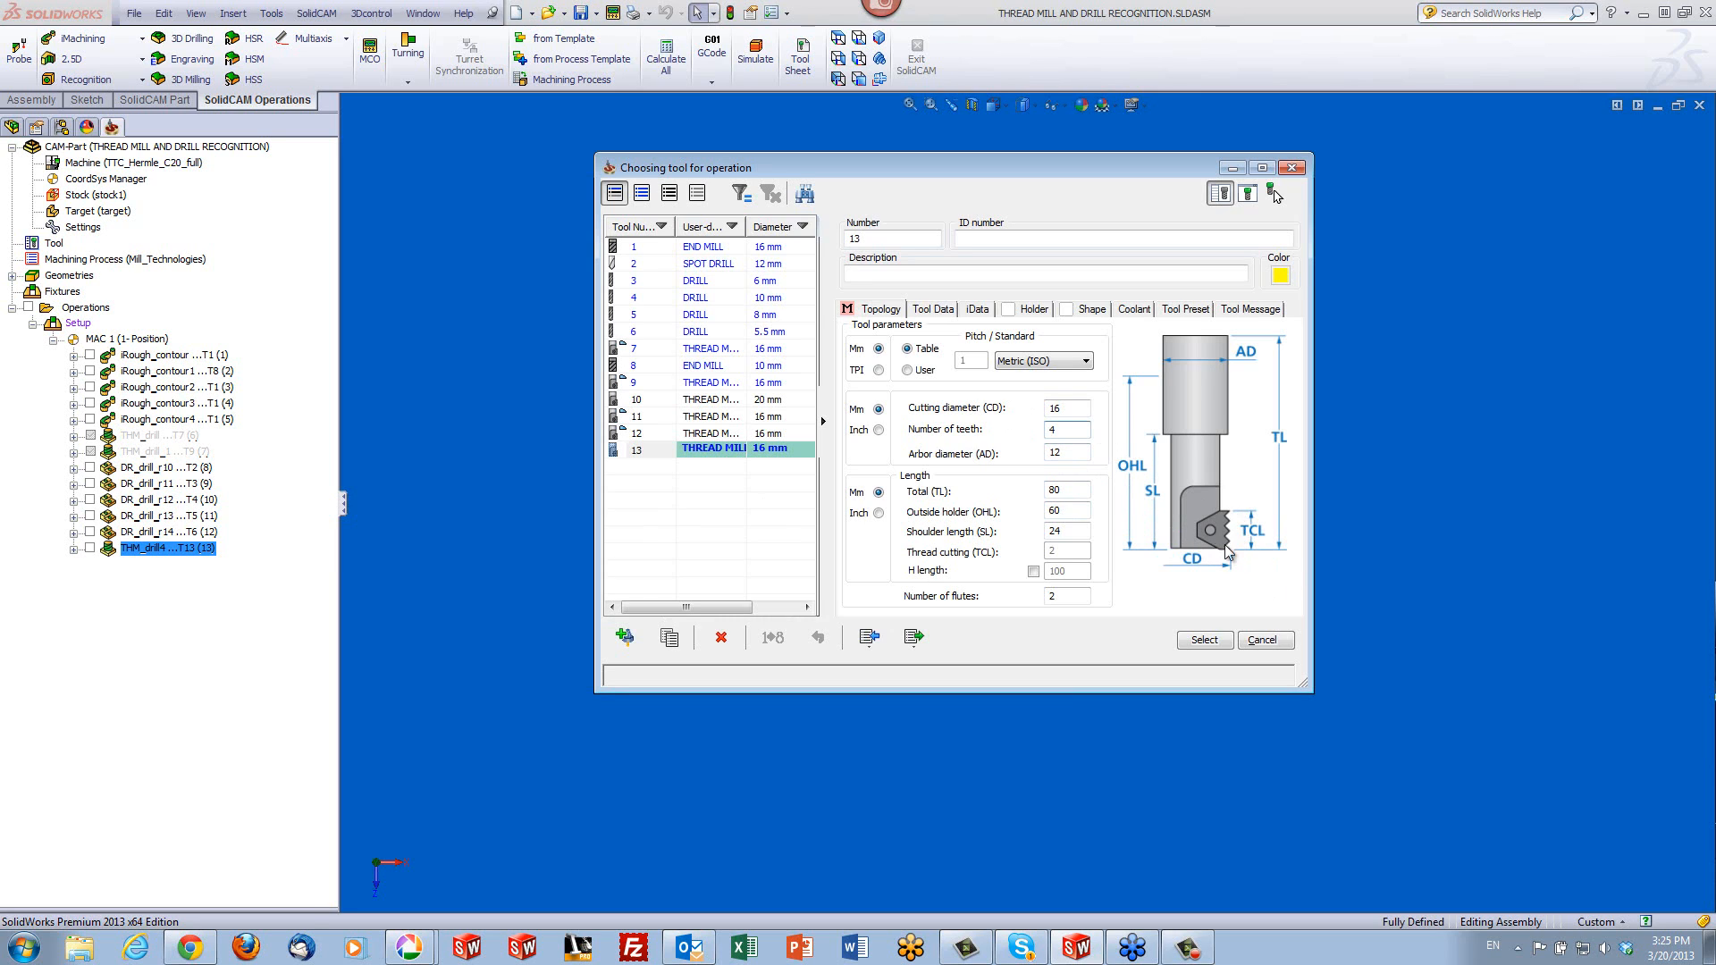
left_click(1197, 647)
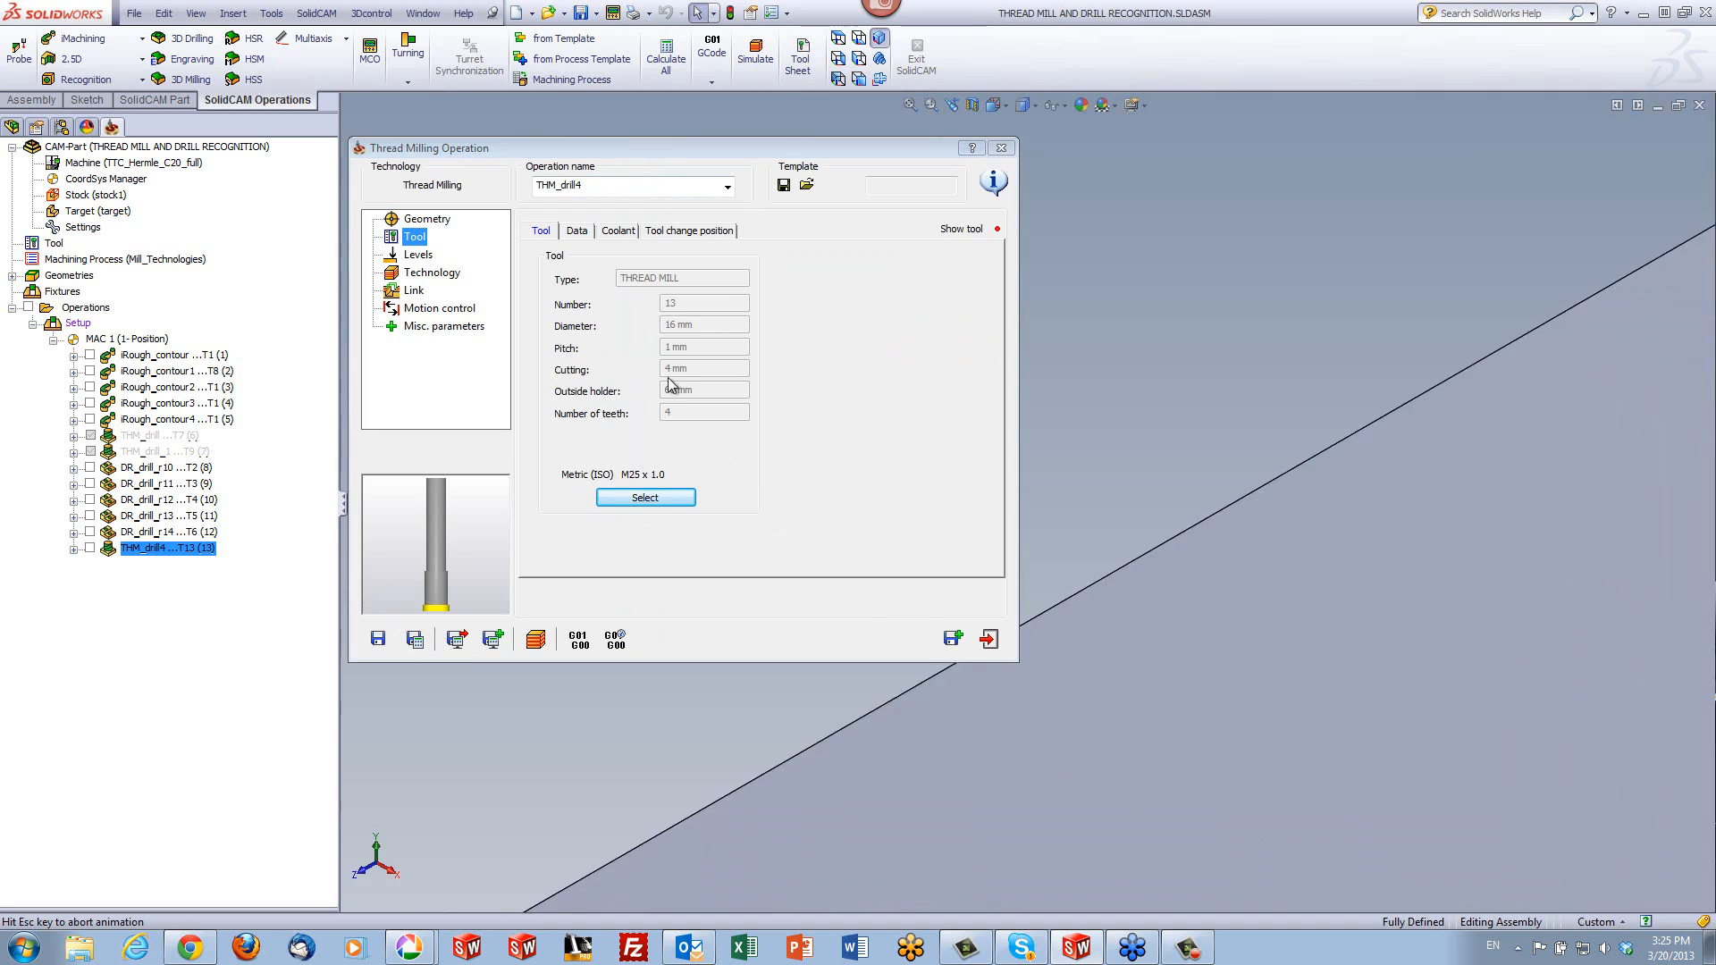
- Simulate the boss's thread milling with the revised tool on the host CAD model
left_click(539, 642)
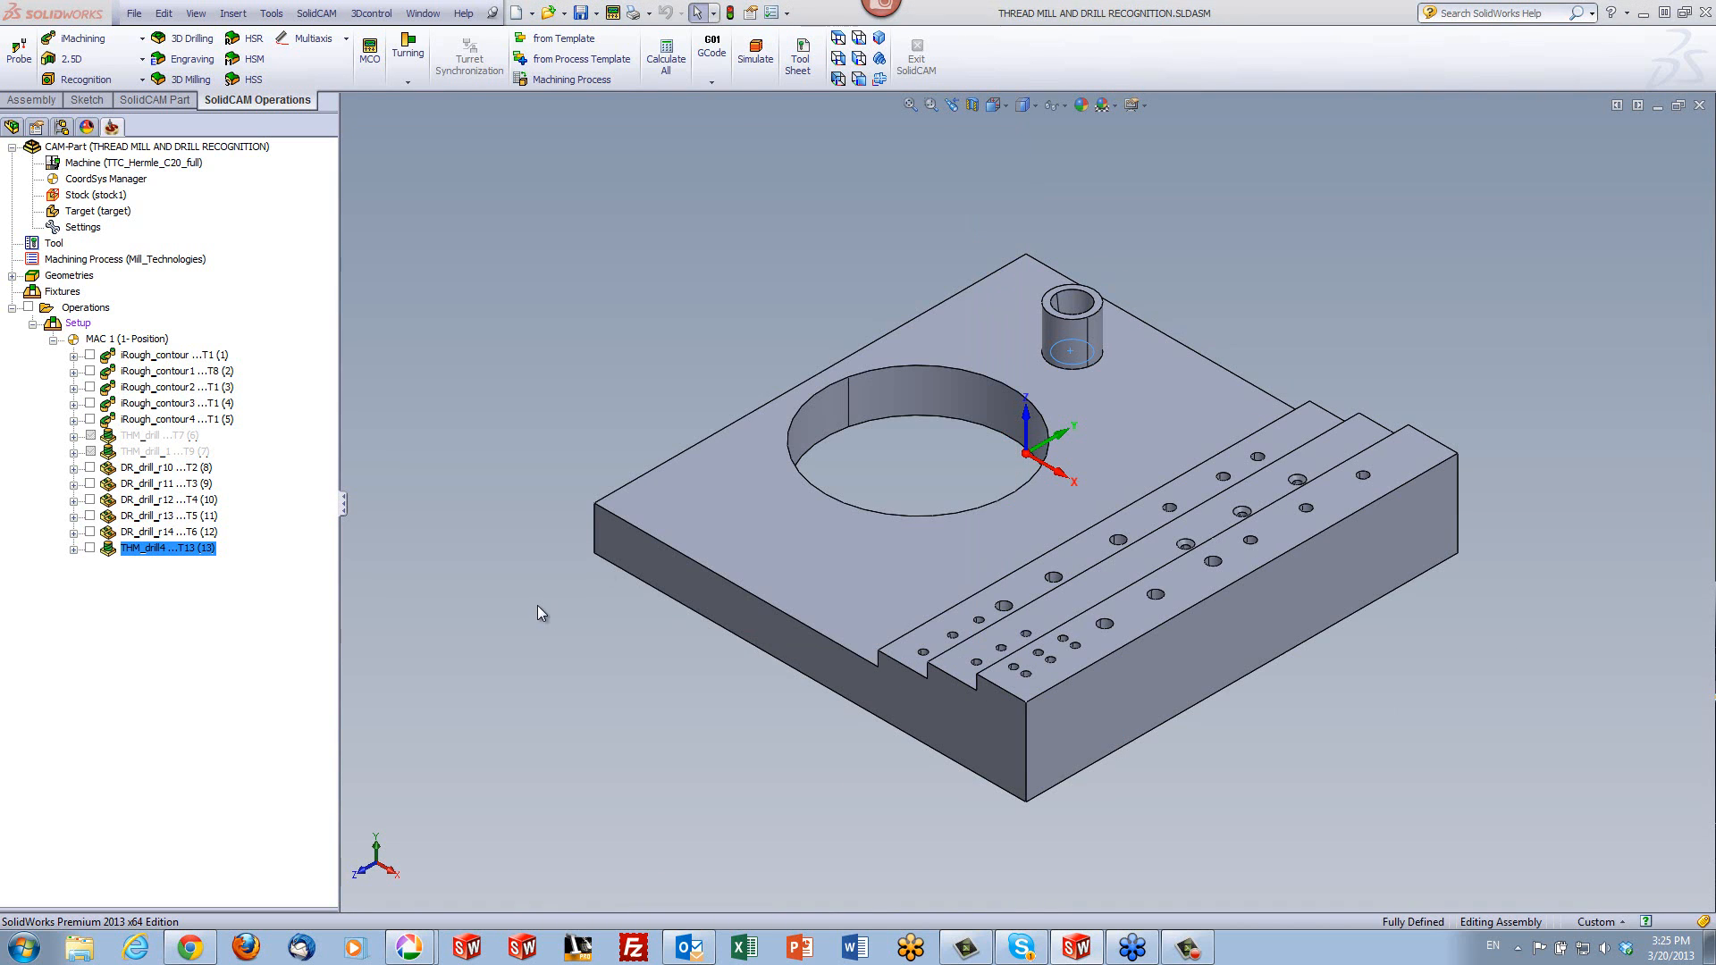
scroll(1071, 320, "down", 6)
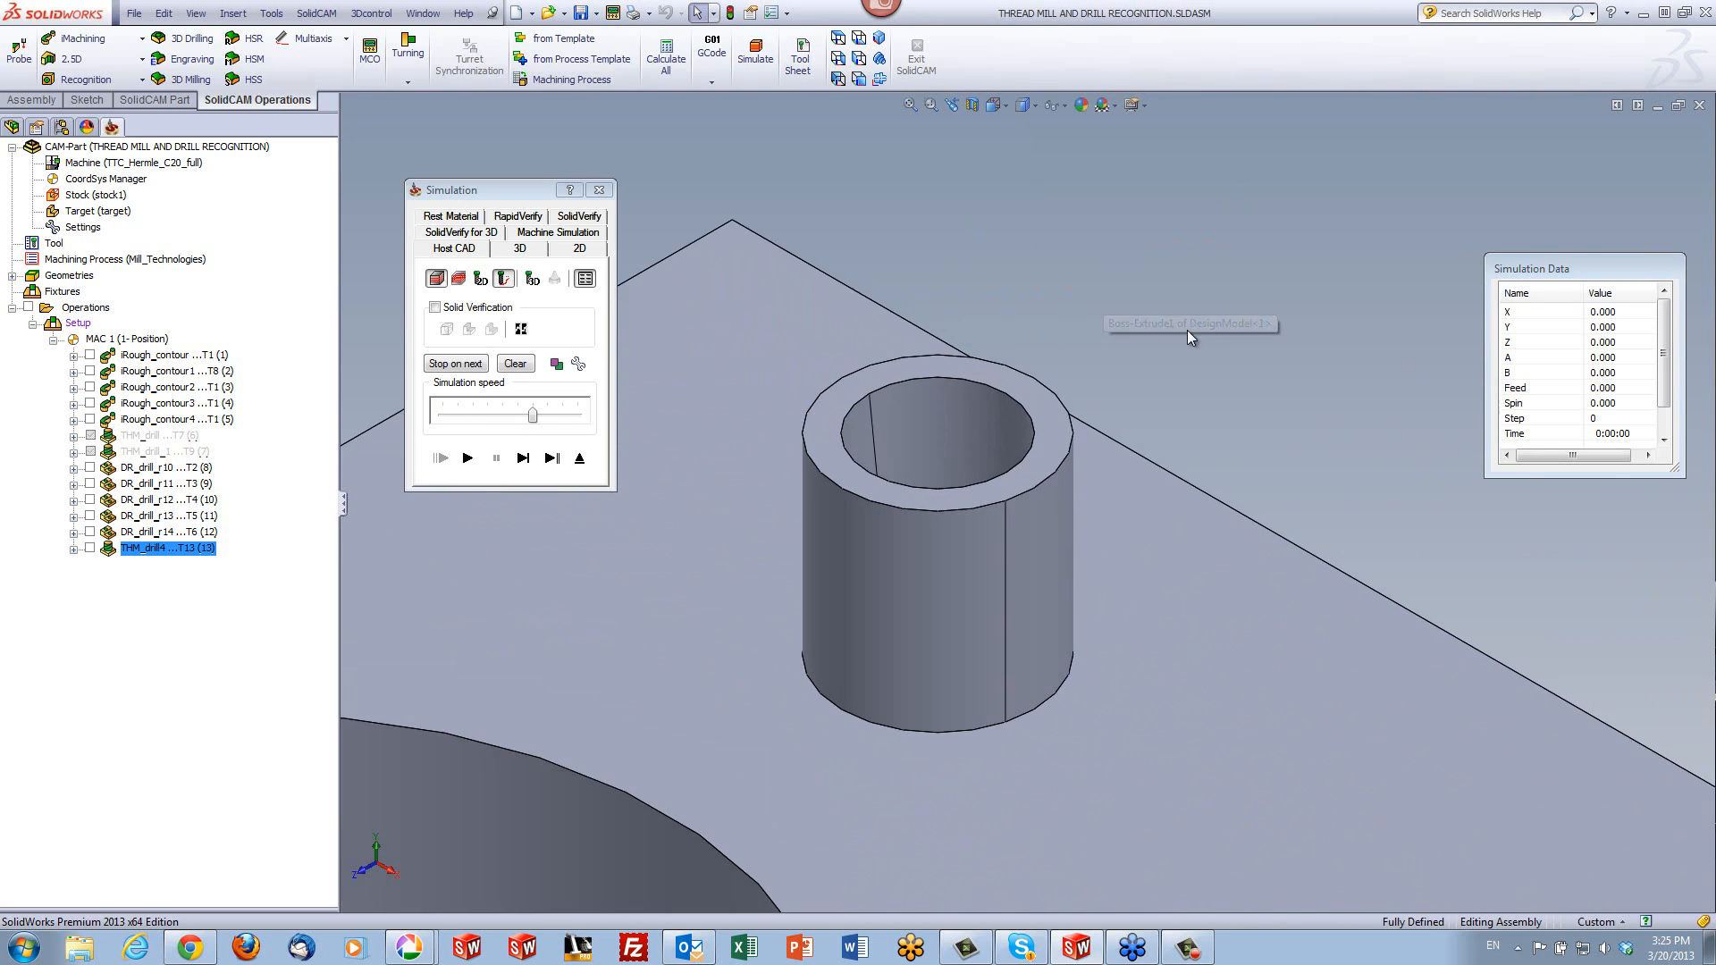
scroll(1301, 327, "down", 5)
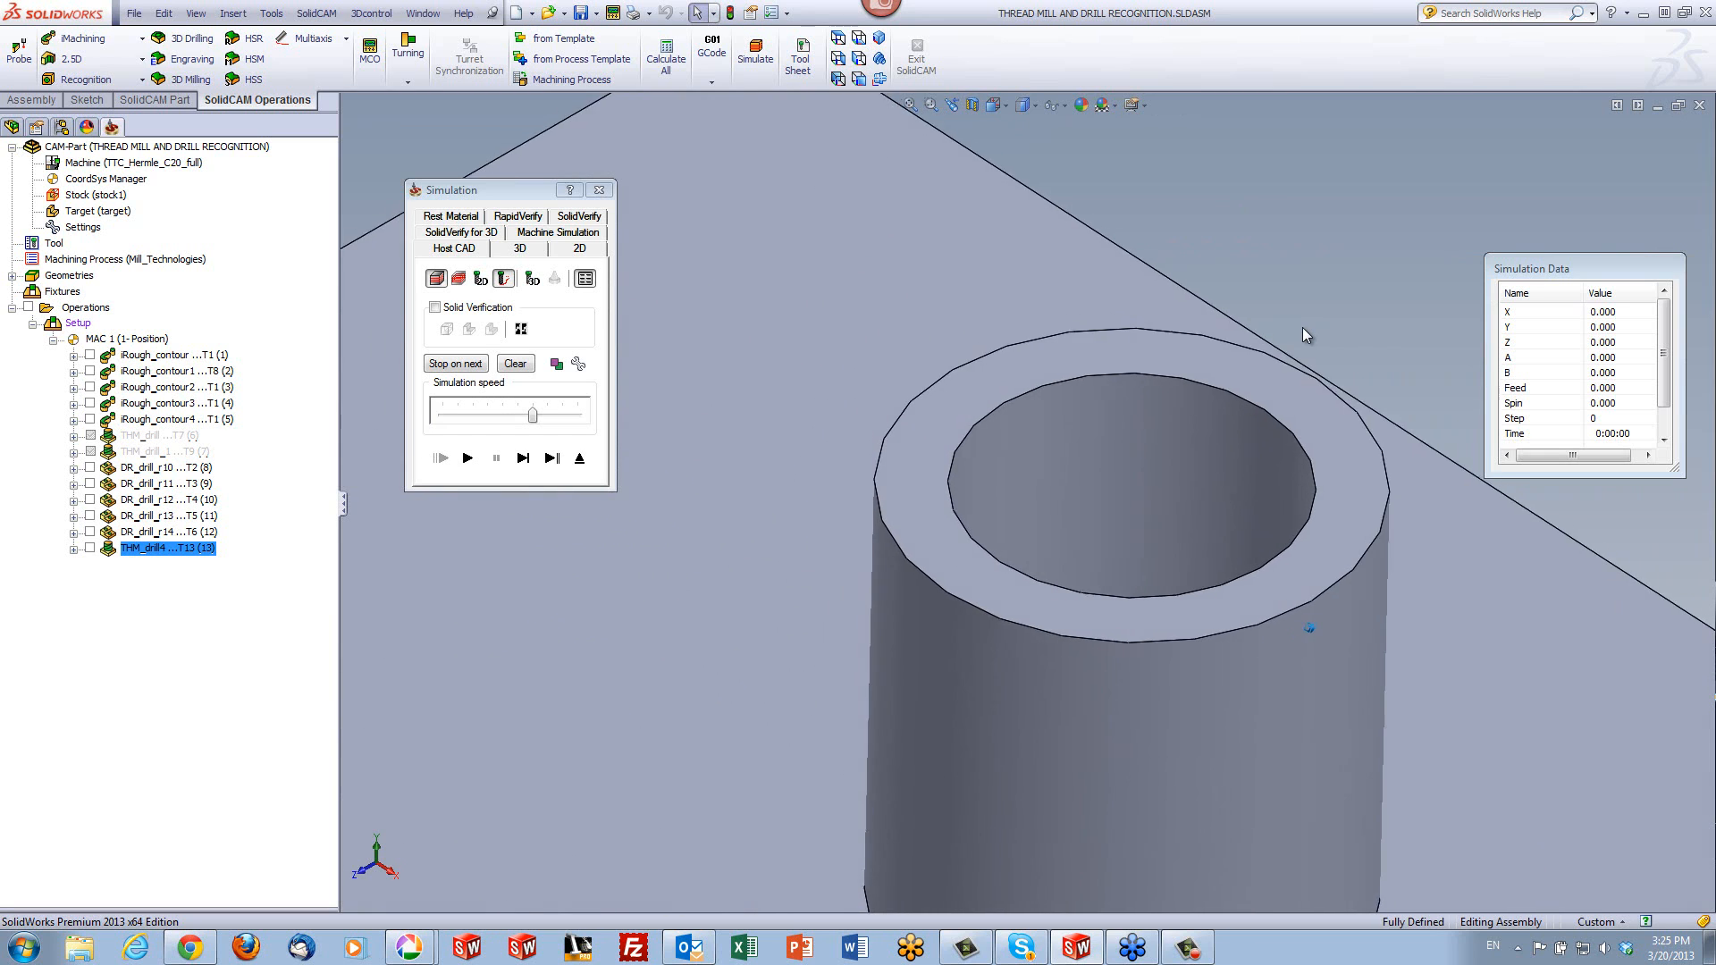
left_click(468, 462)
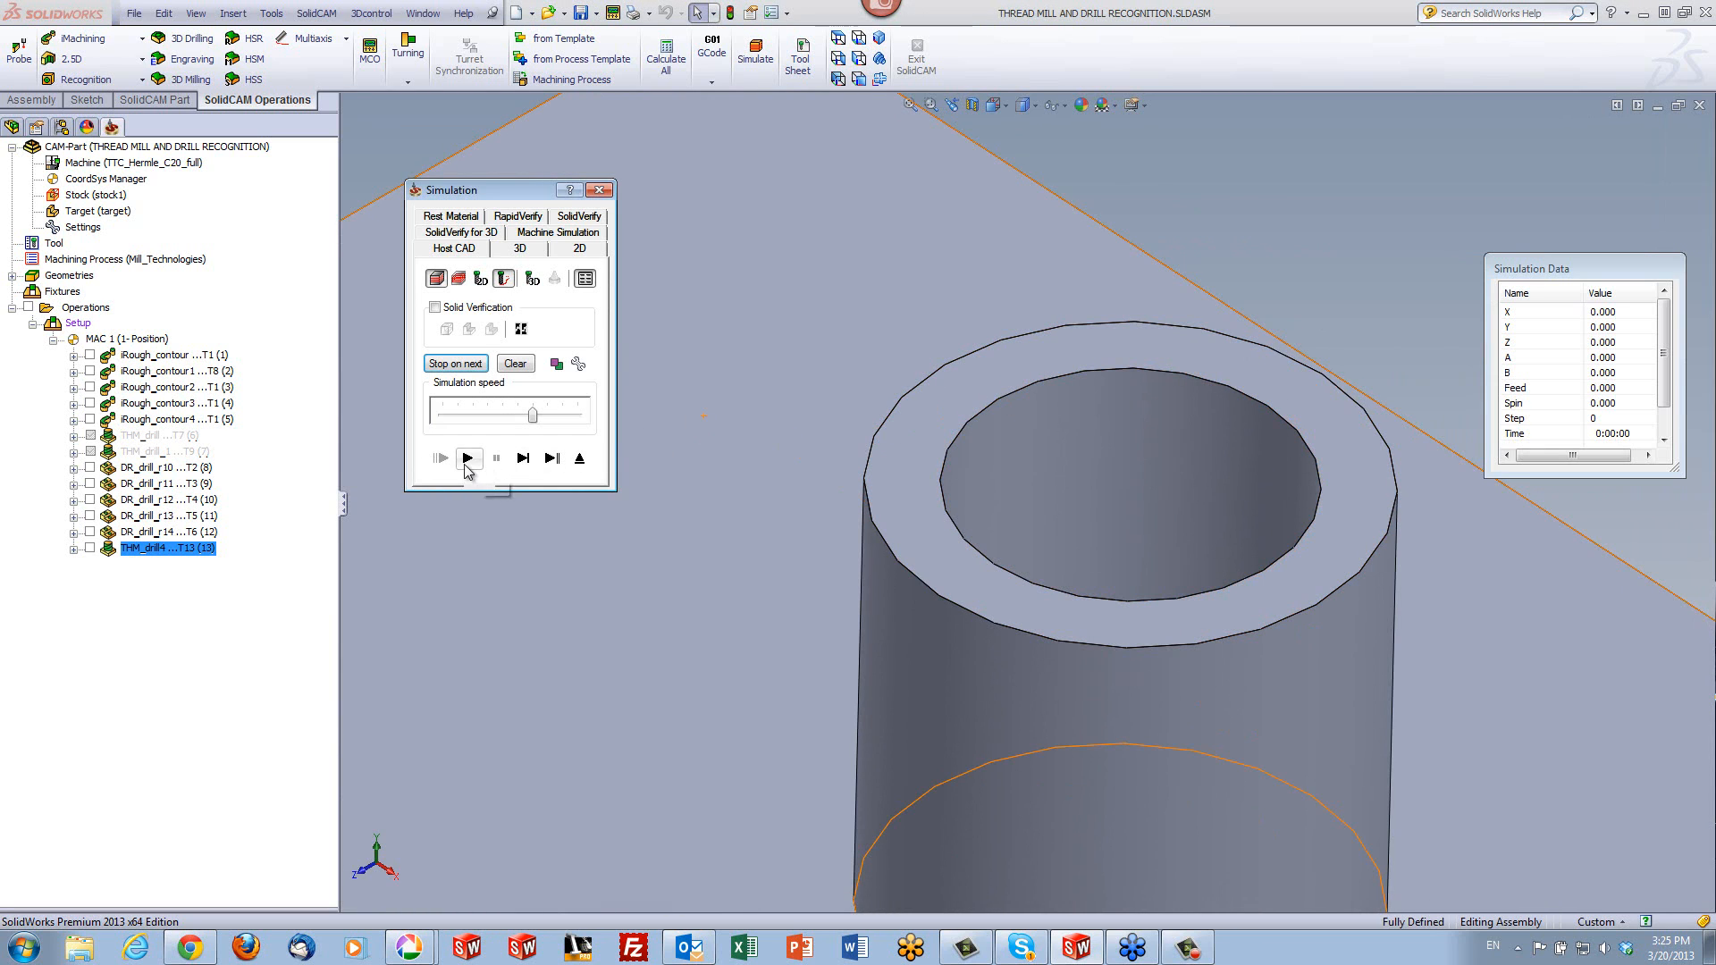
left_click(467, 459)
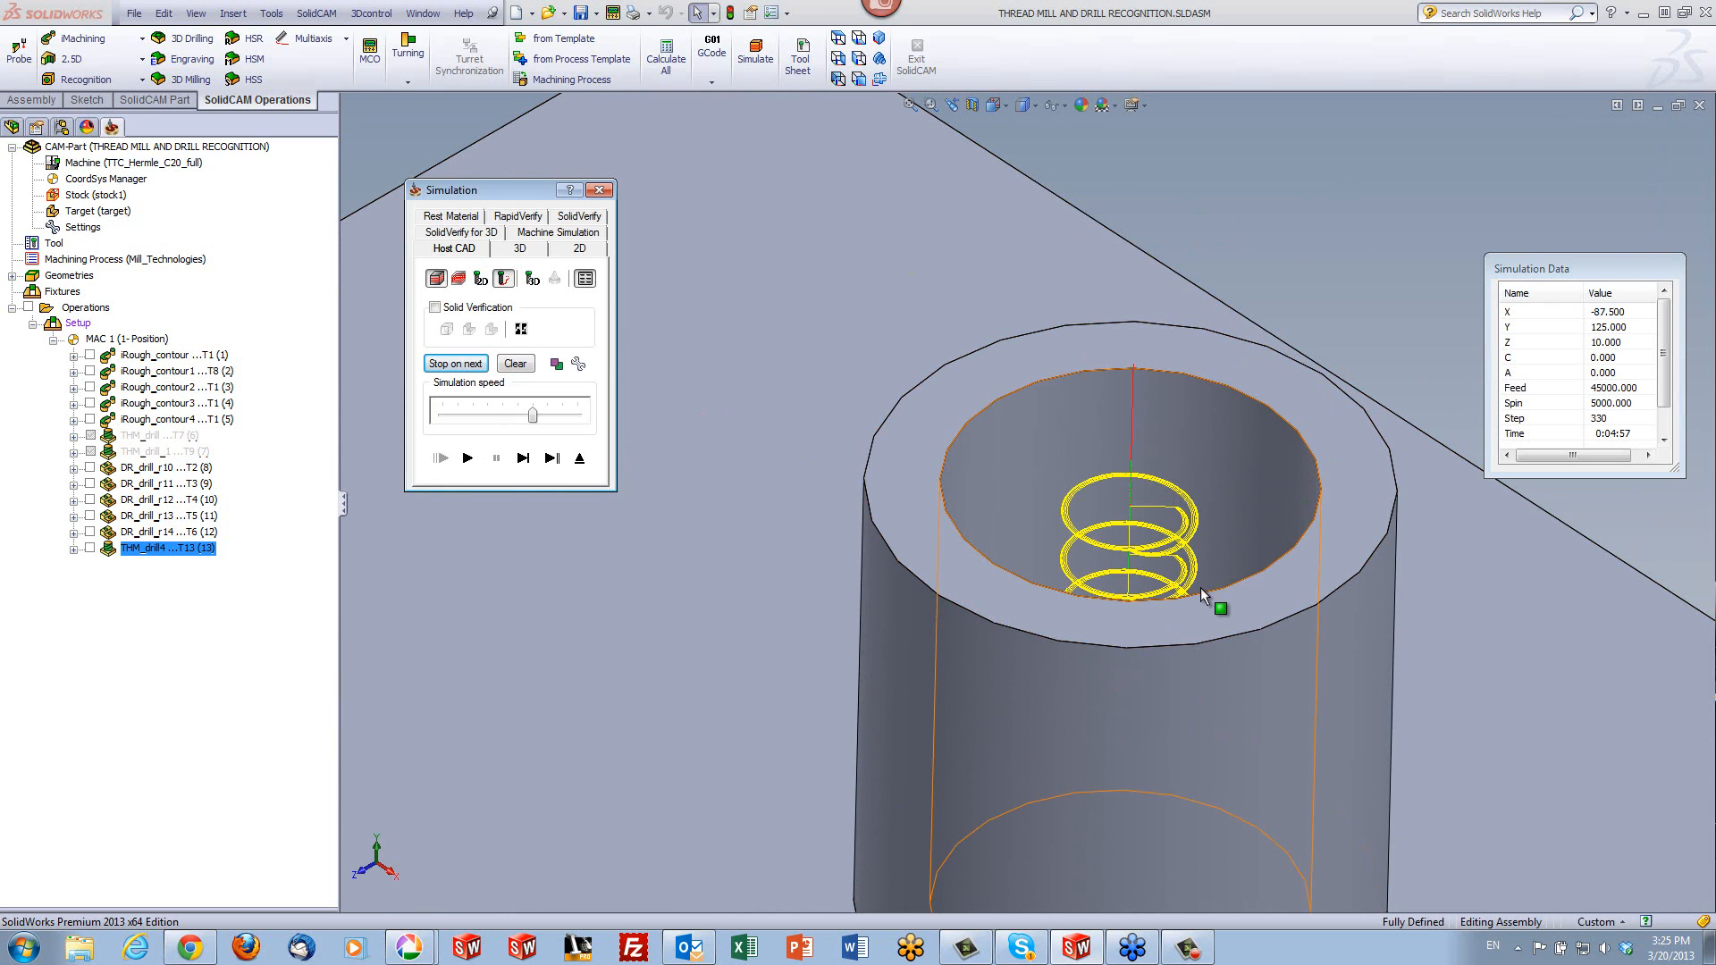
- Examine the helical passes and lead-ins inside the boss's bore from several angles
left_click(1321, 198)
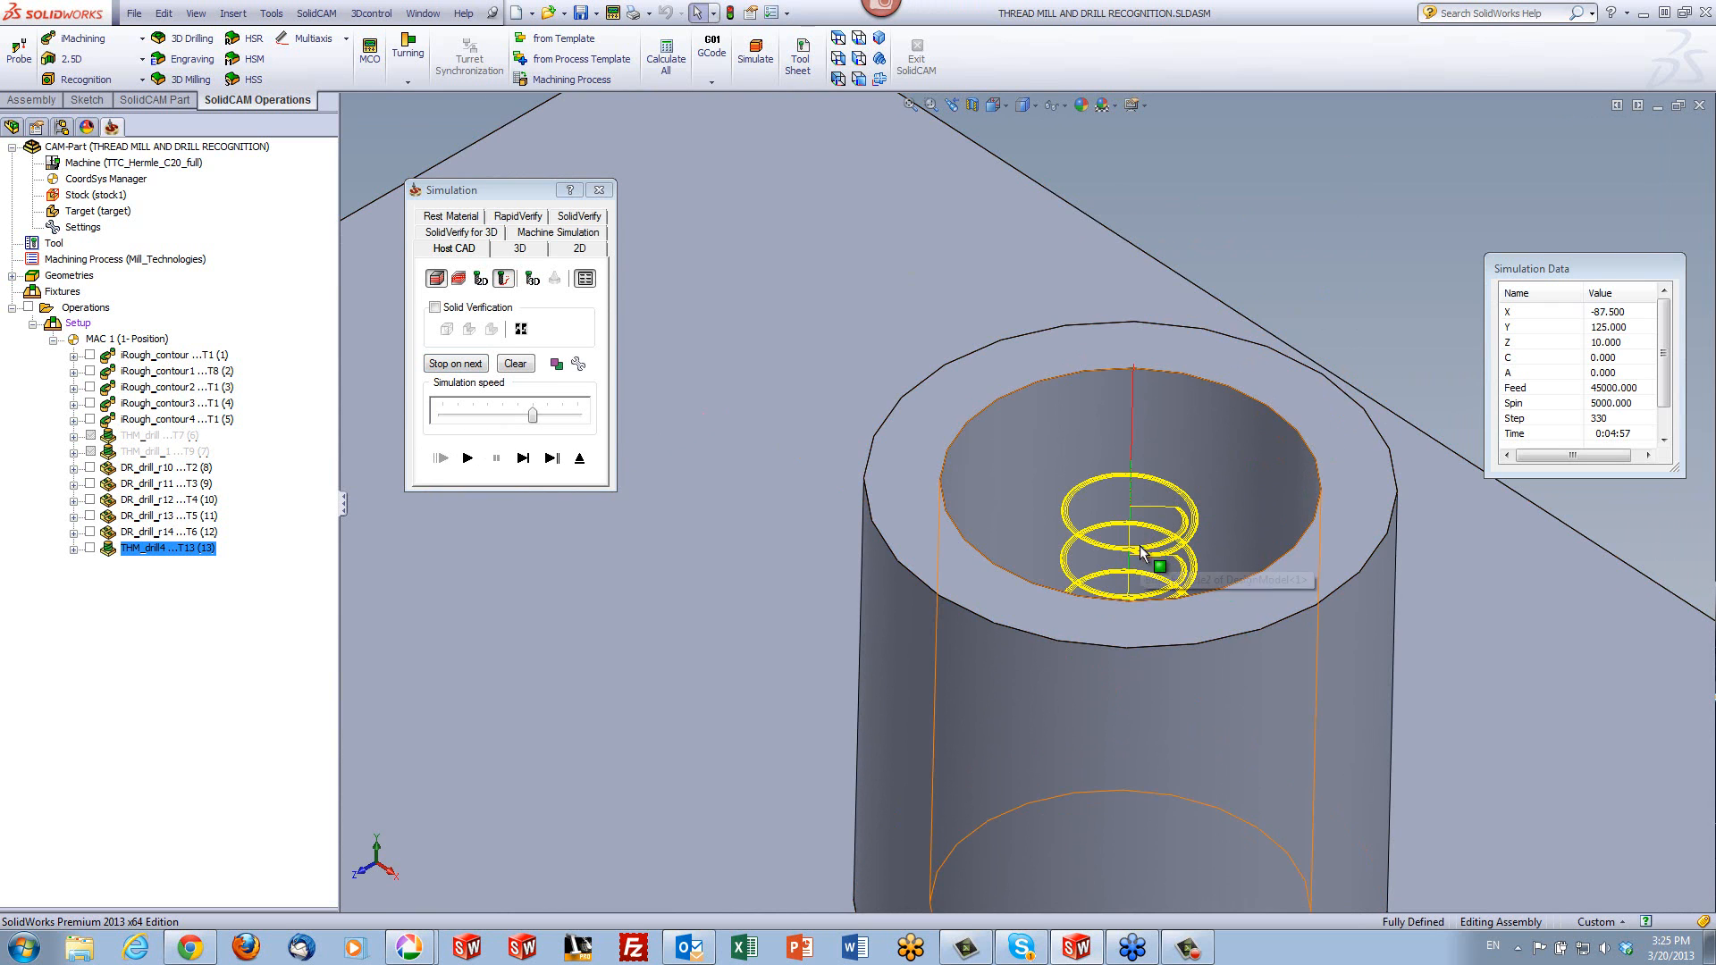
middle_click_drag(1141, 553, 1117, 753)
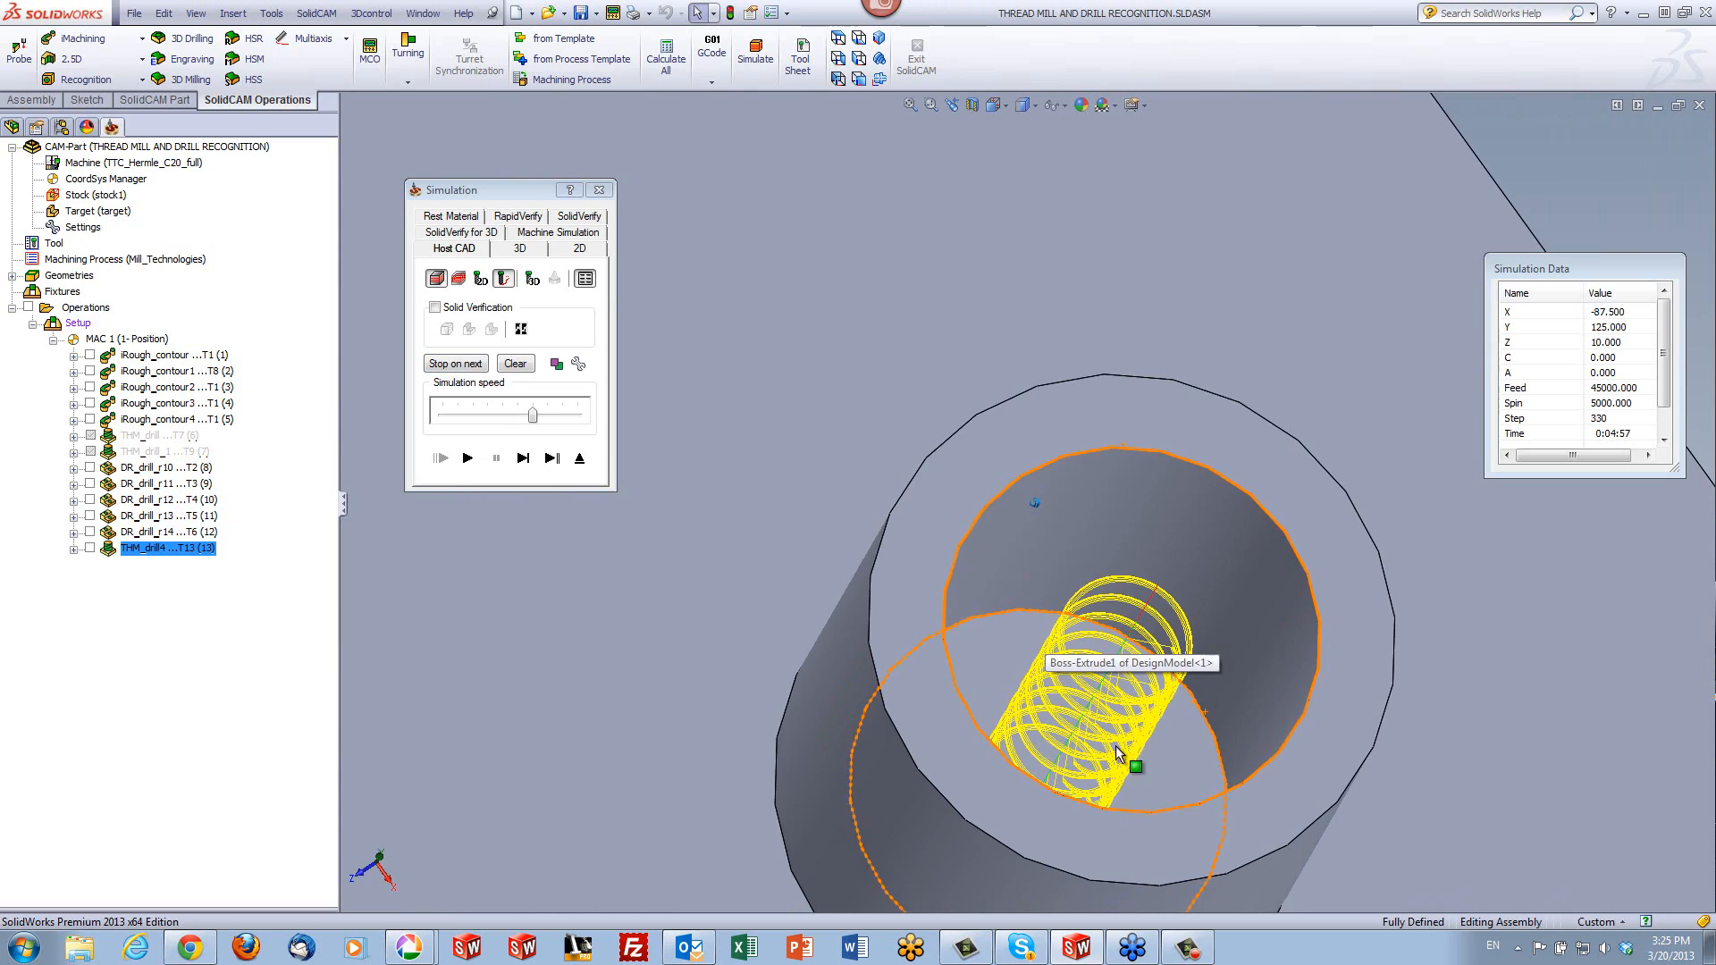
middle_click_drag(1140, 660, 1273, 569)
scroll(1256, 560, "down", 3)
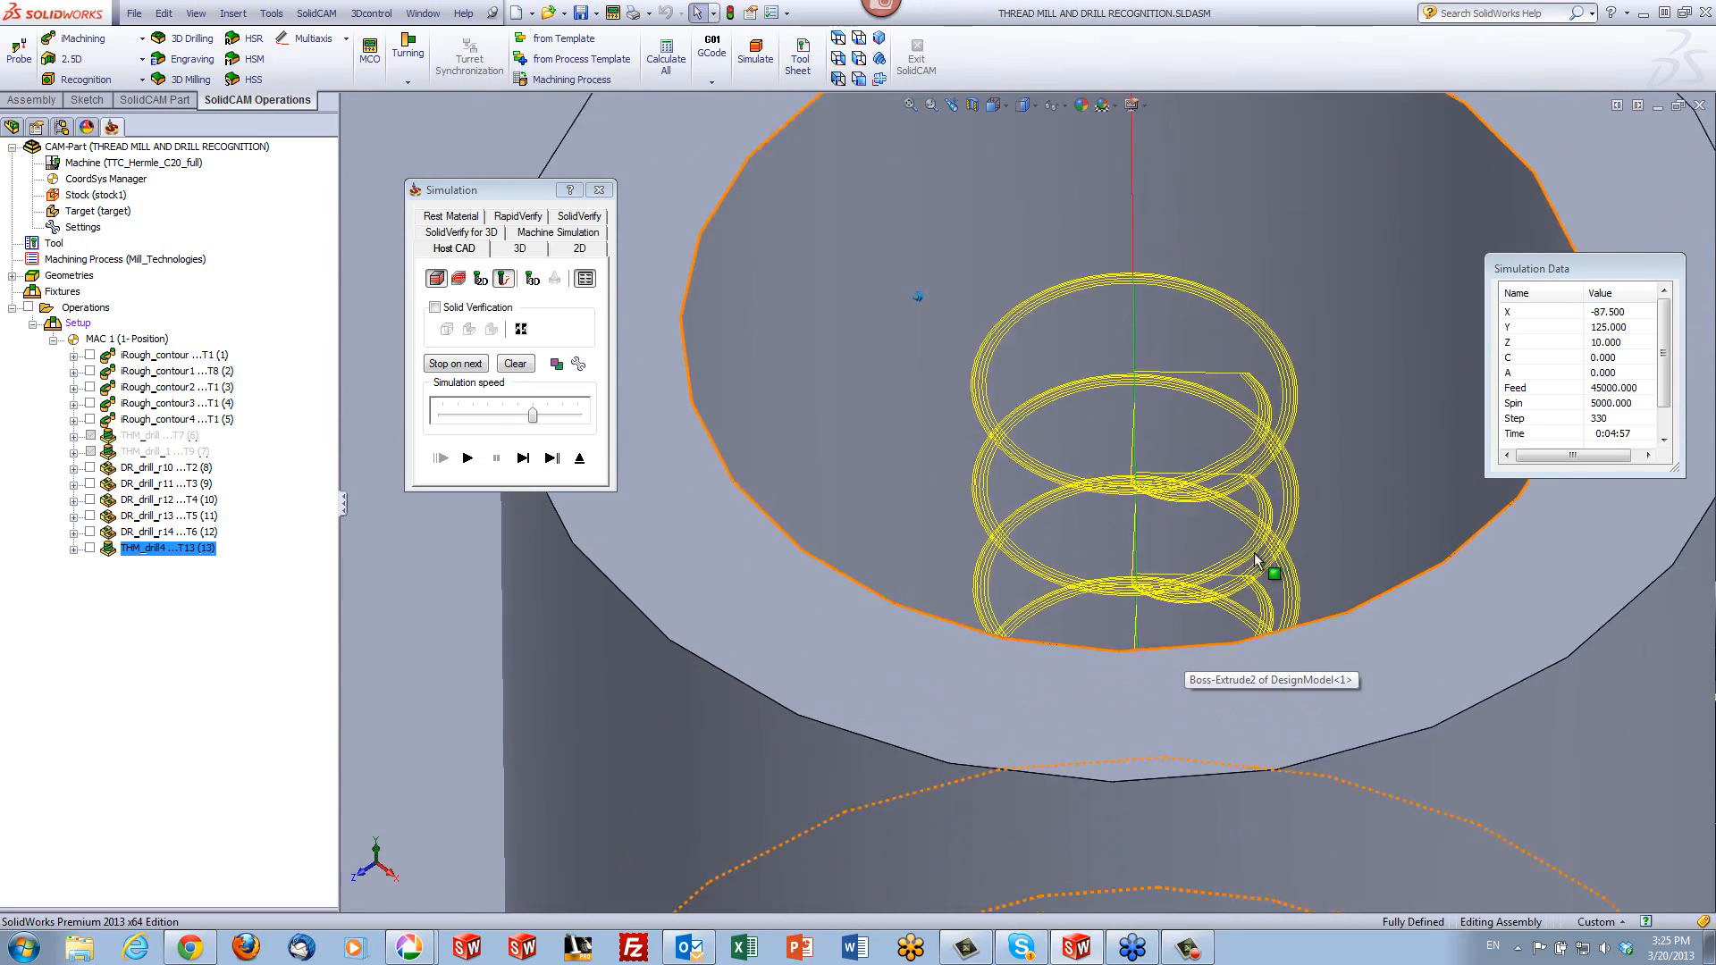
scroll(1256, 561, "down", 2)
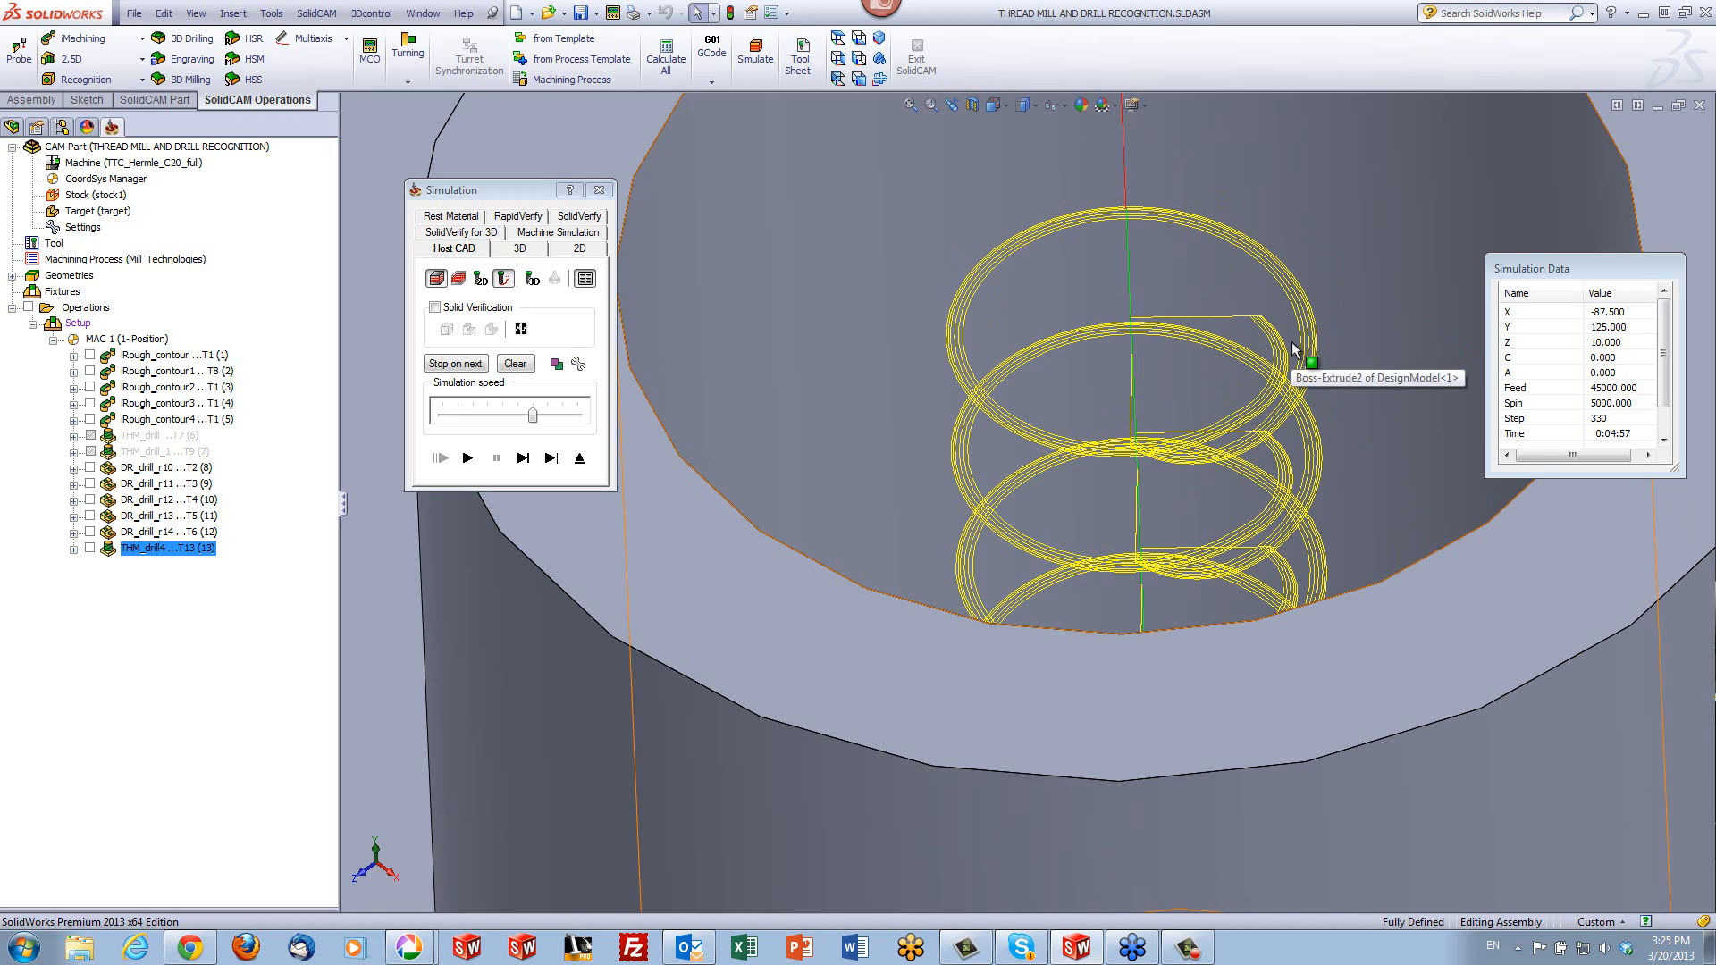
left_click(1338, 284)
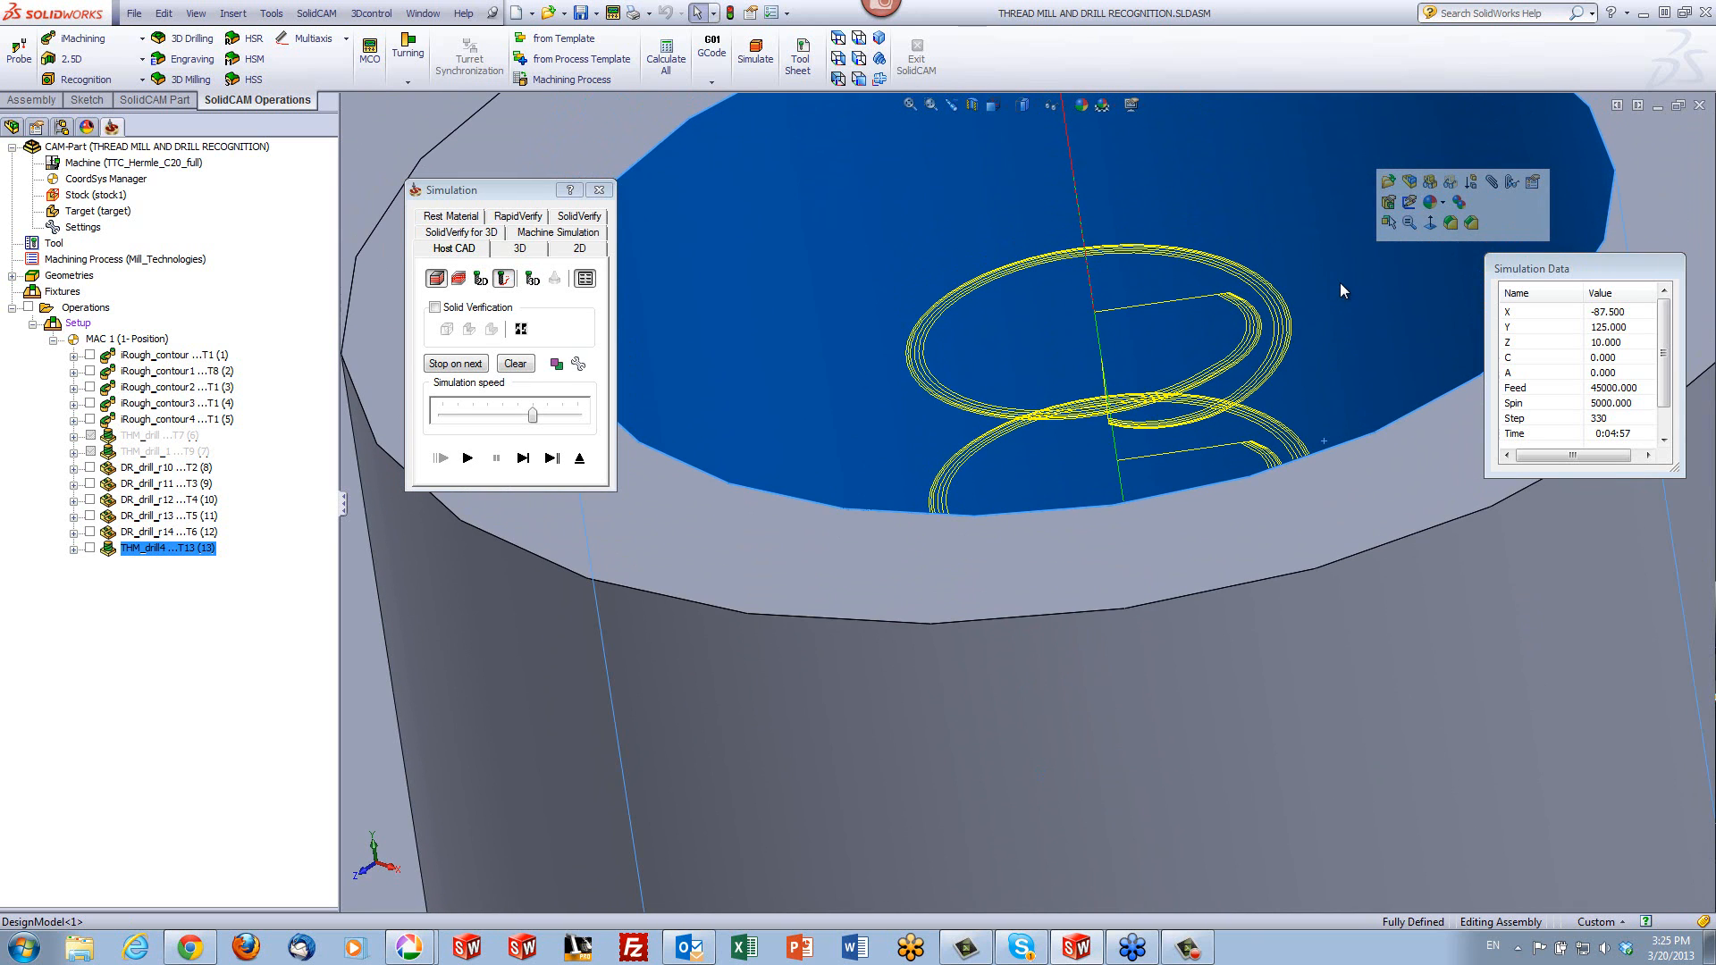
- View the toolpath from above, then exit the simulation and close the thread milling operation
left_click(837, 39)
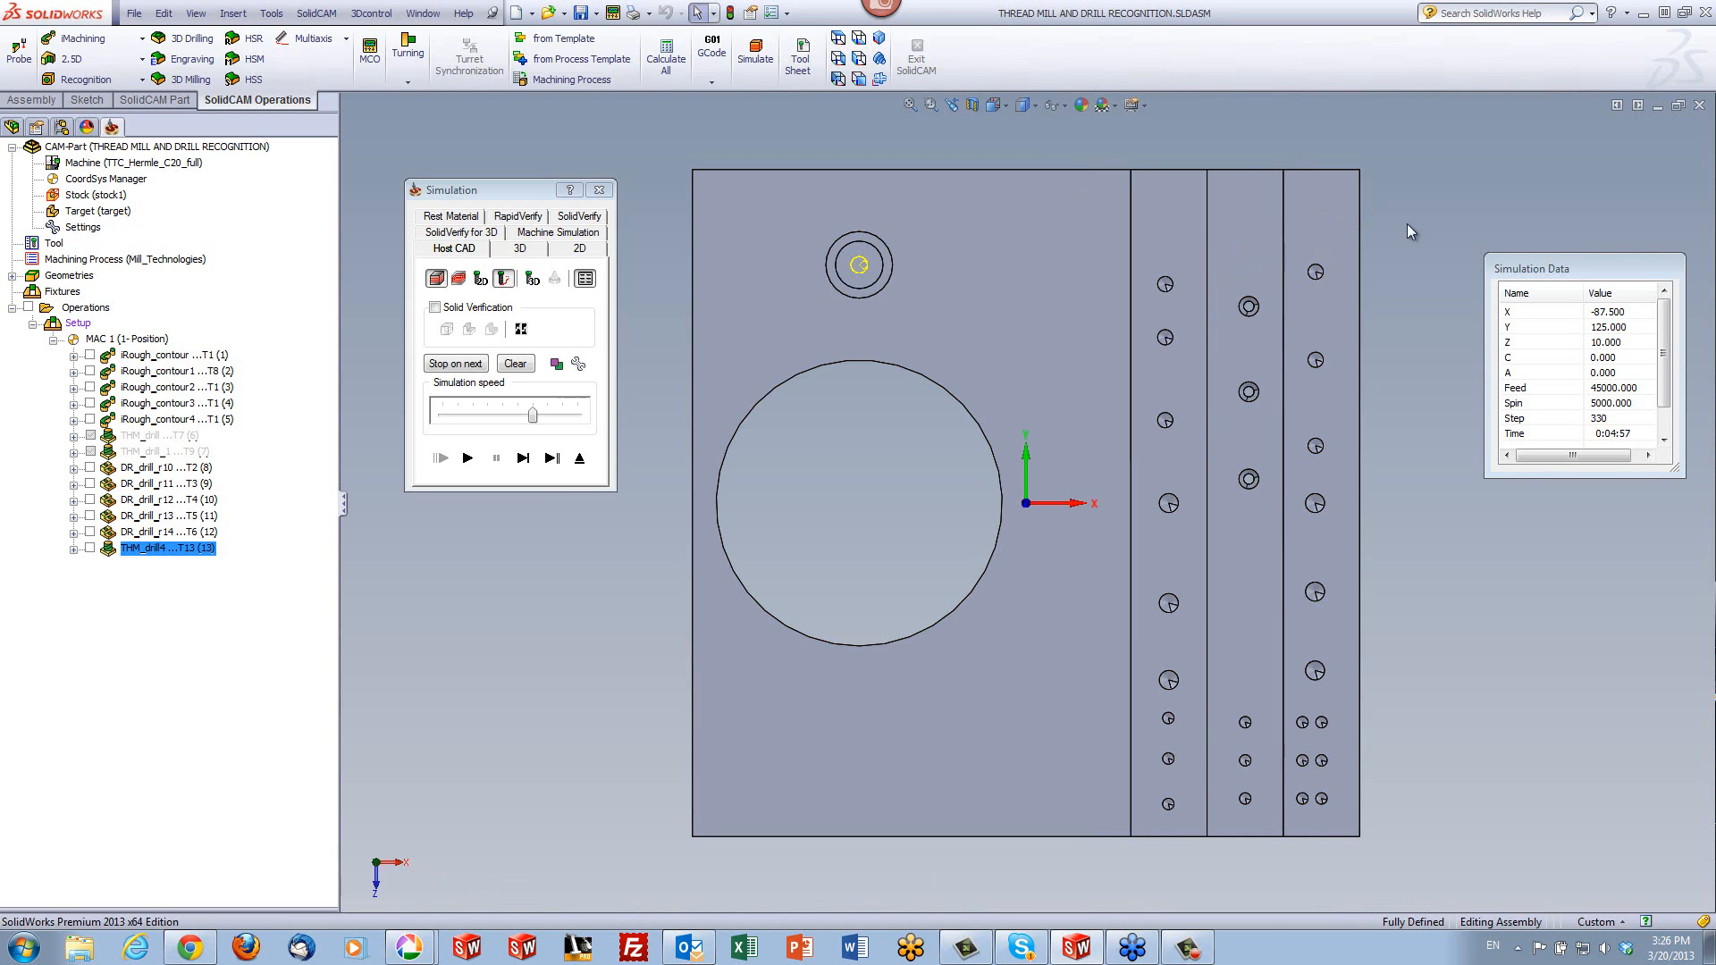
scroll(791, 246, "up", 4)
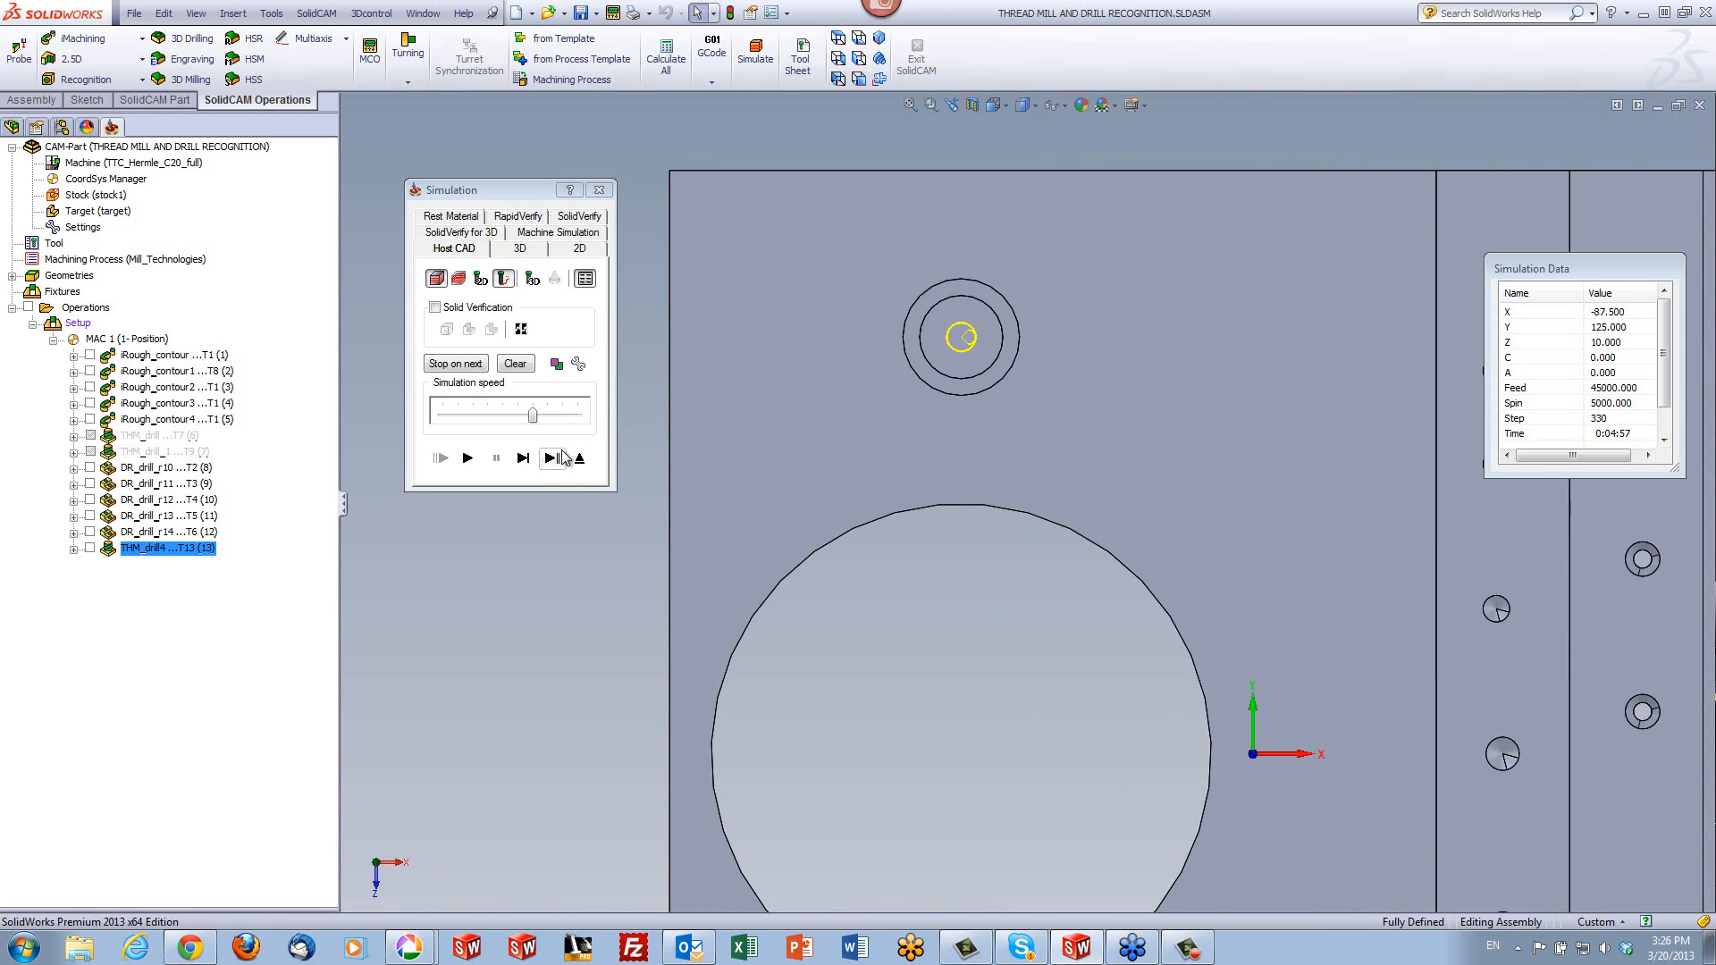
left_click(579, 459)
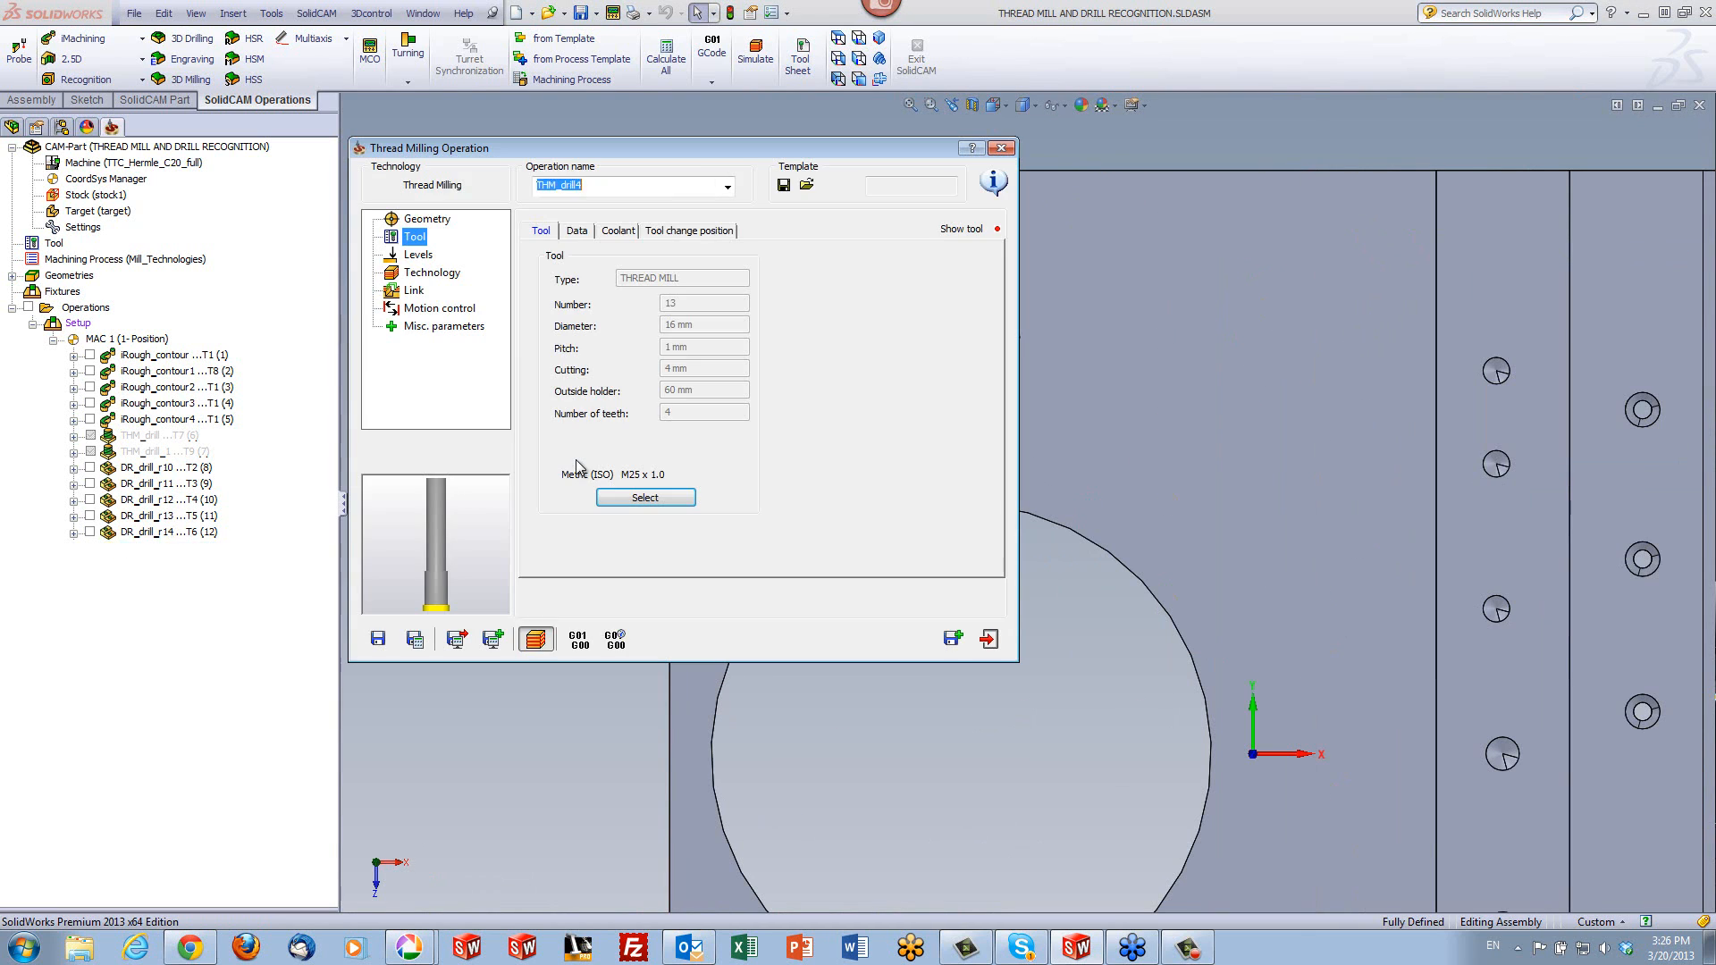
left_click(991, 638)
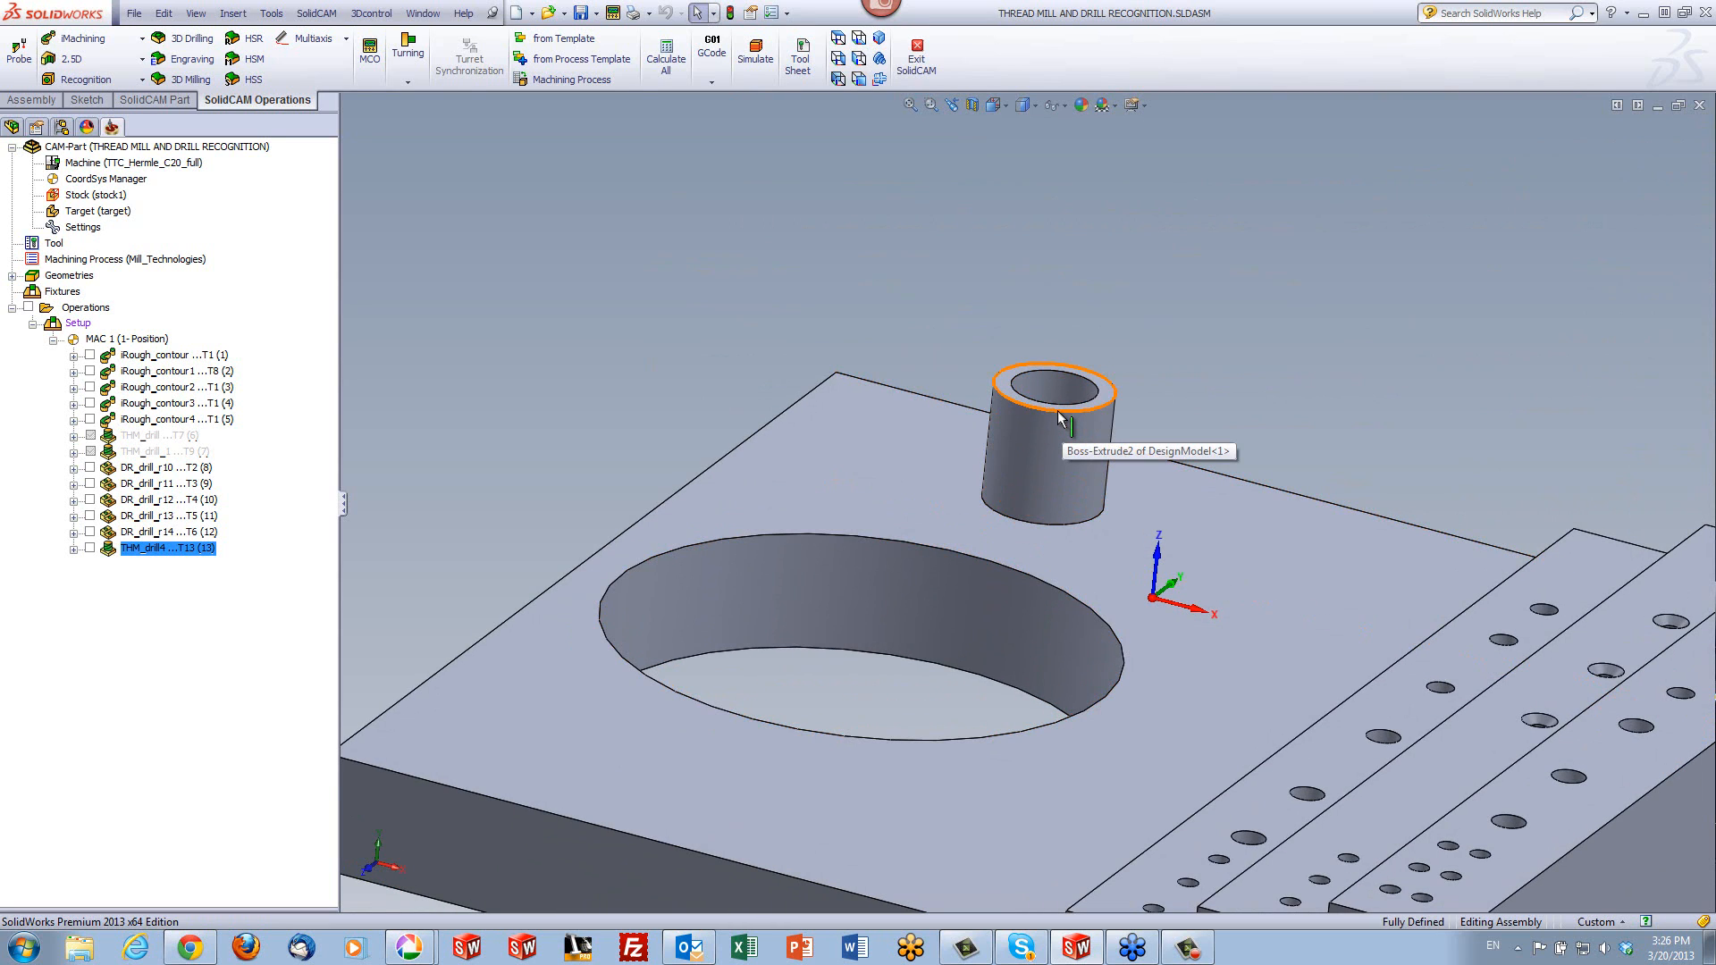
- Check the diameter of the boss's outer top edge and start a thread milling operation using the existing drill geometry
left_click(1058, 412)
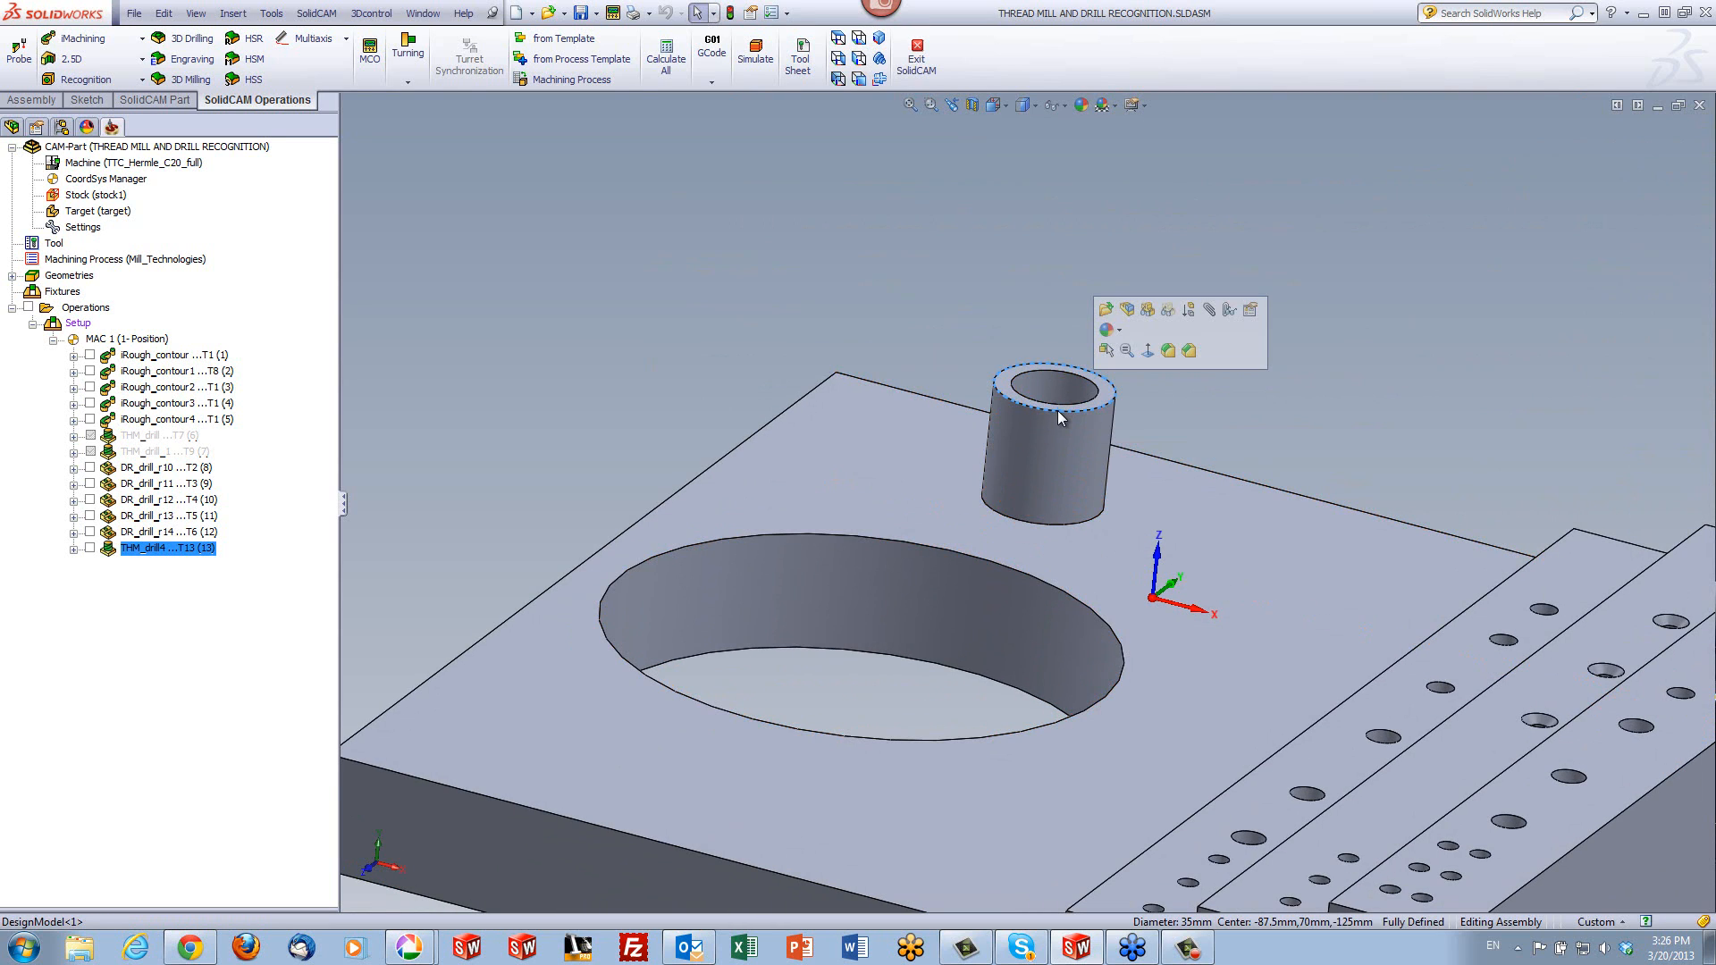
left_click(1402, 414)
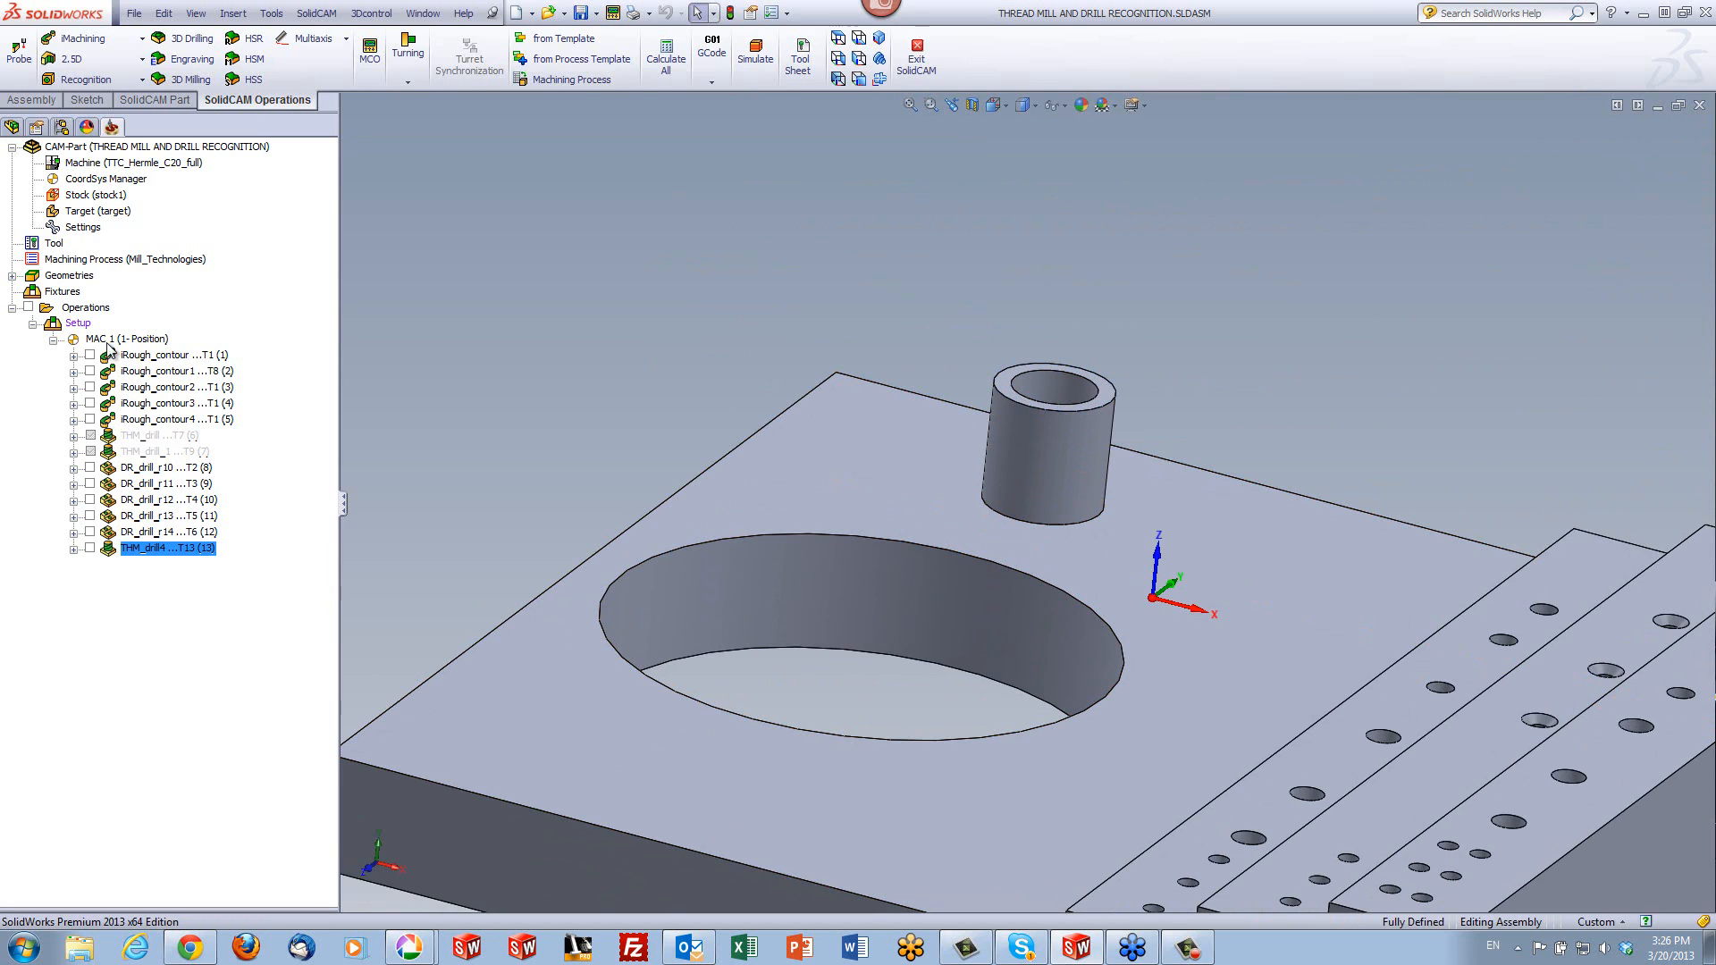
left_click(100, 59)
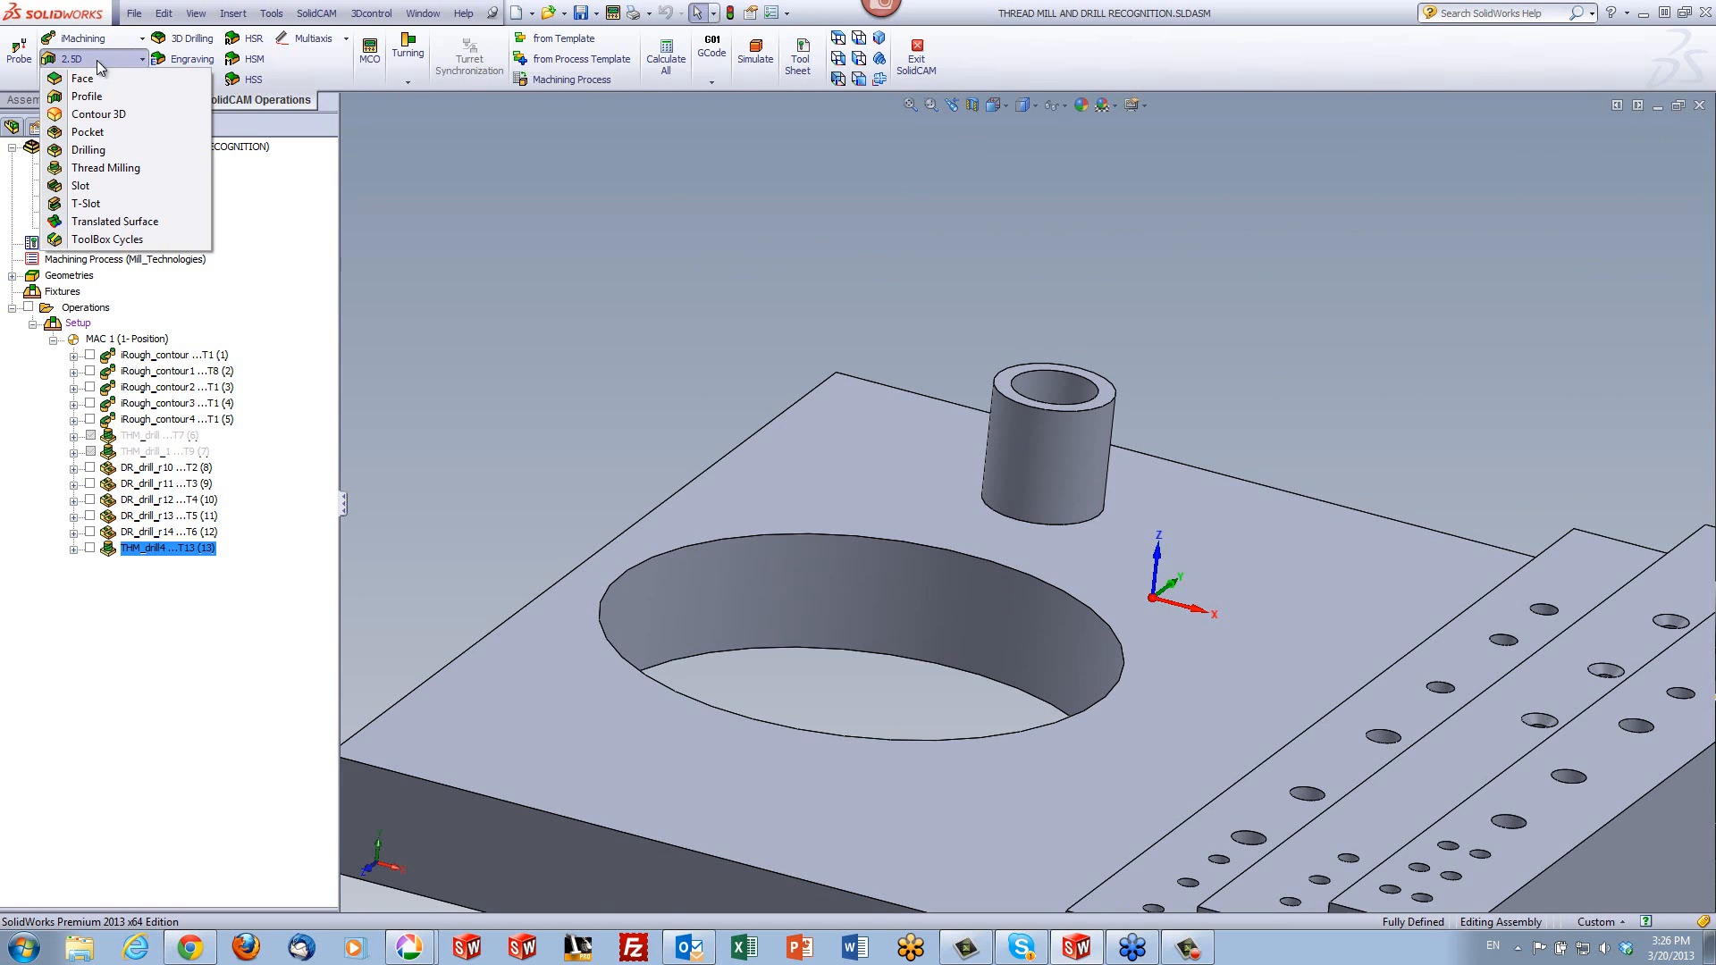
left_click(105, 170)
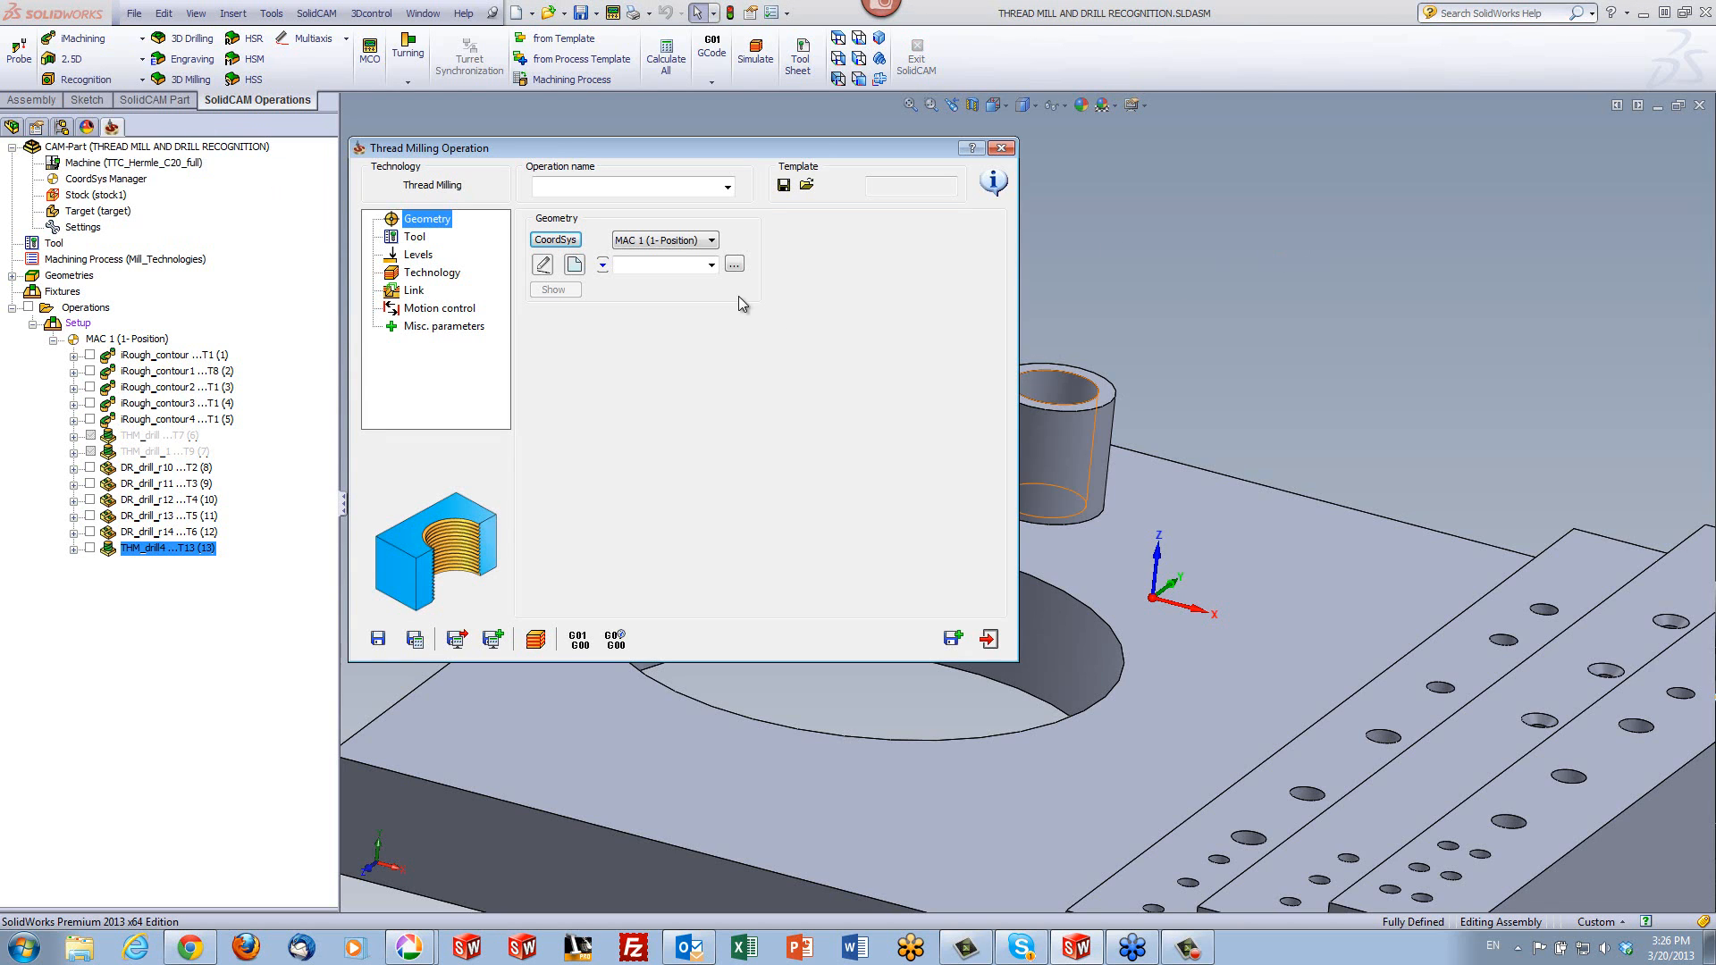
left_click(710, 266)
left_click(661, 282)
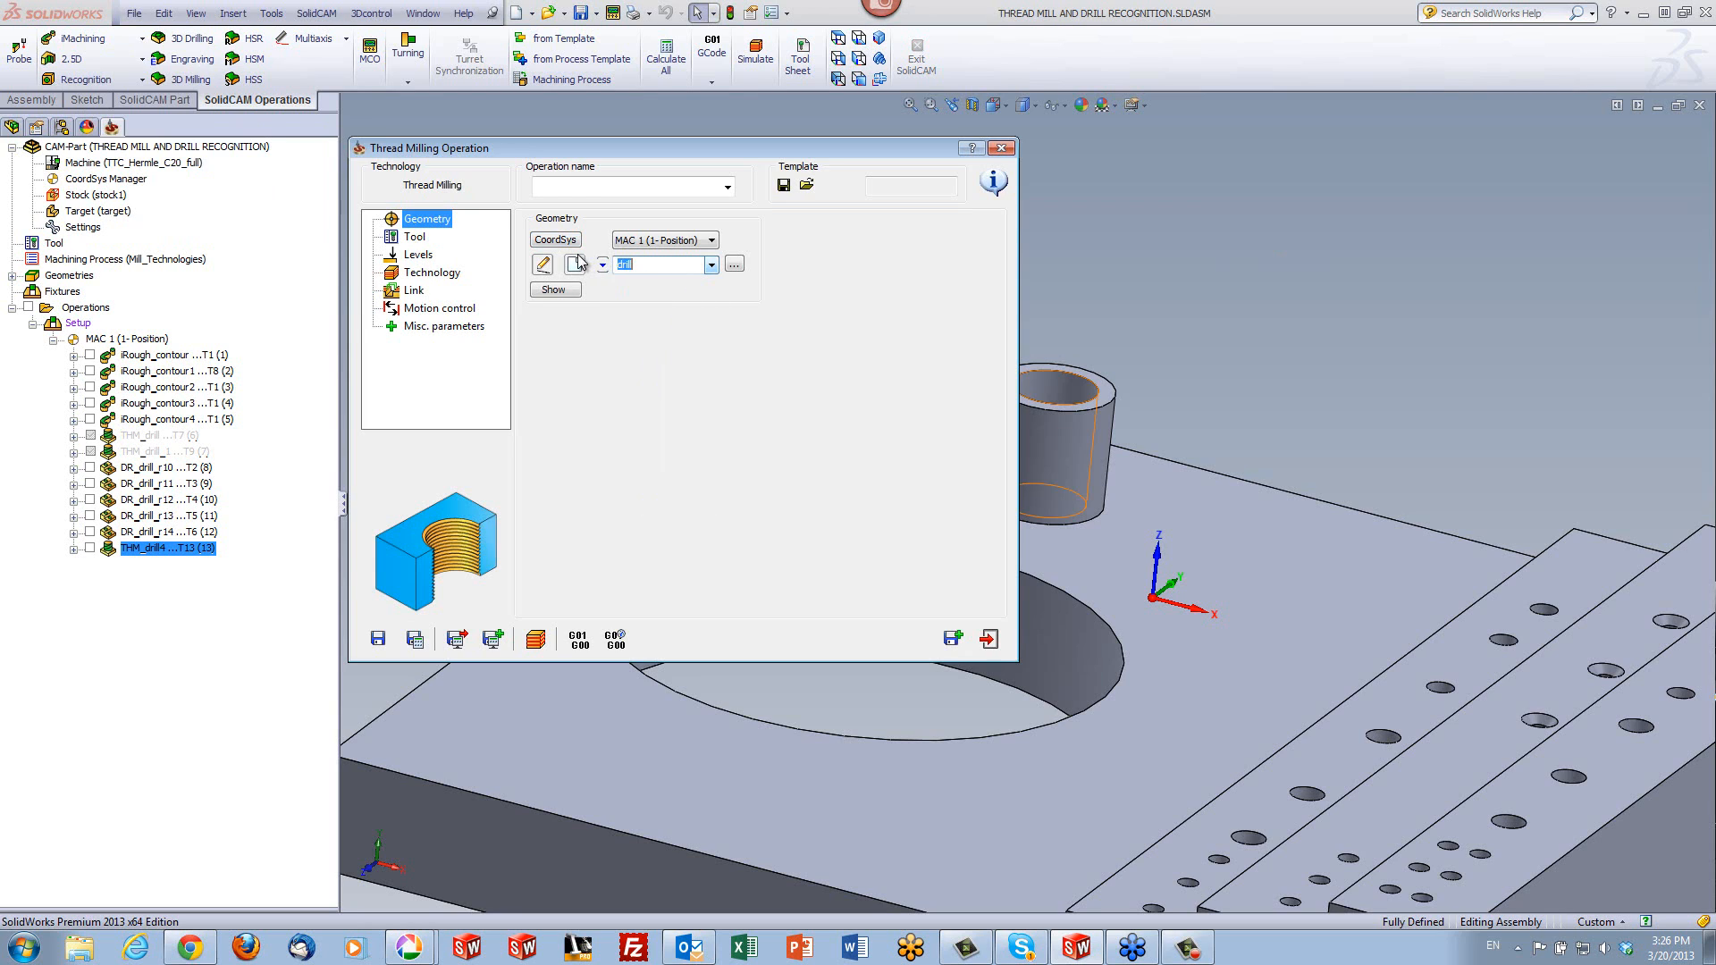
- Cancel defining a new geometry and show where the selected drill geometry lies on the model
left_click(574, 265)
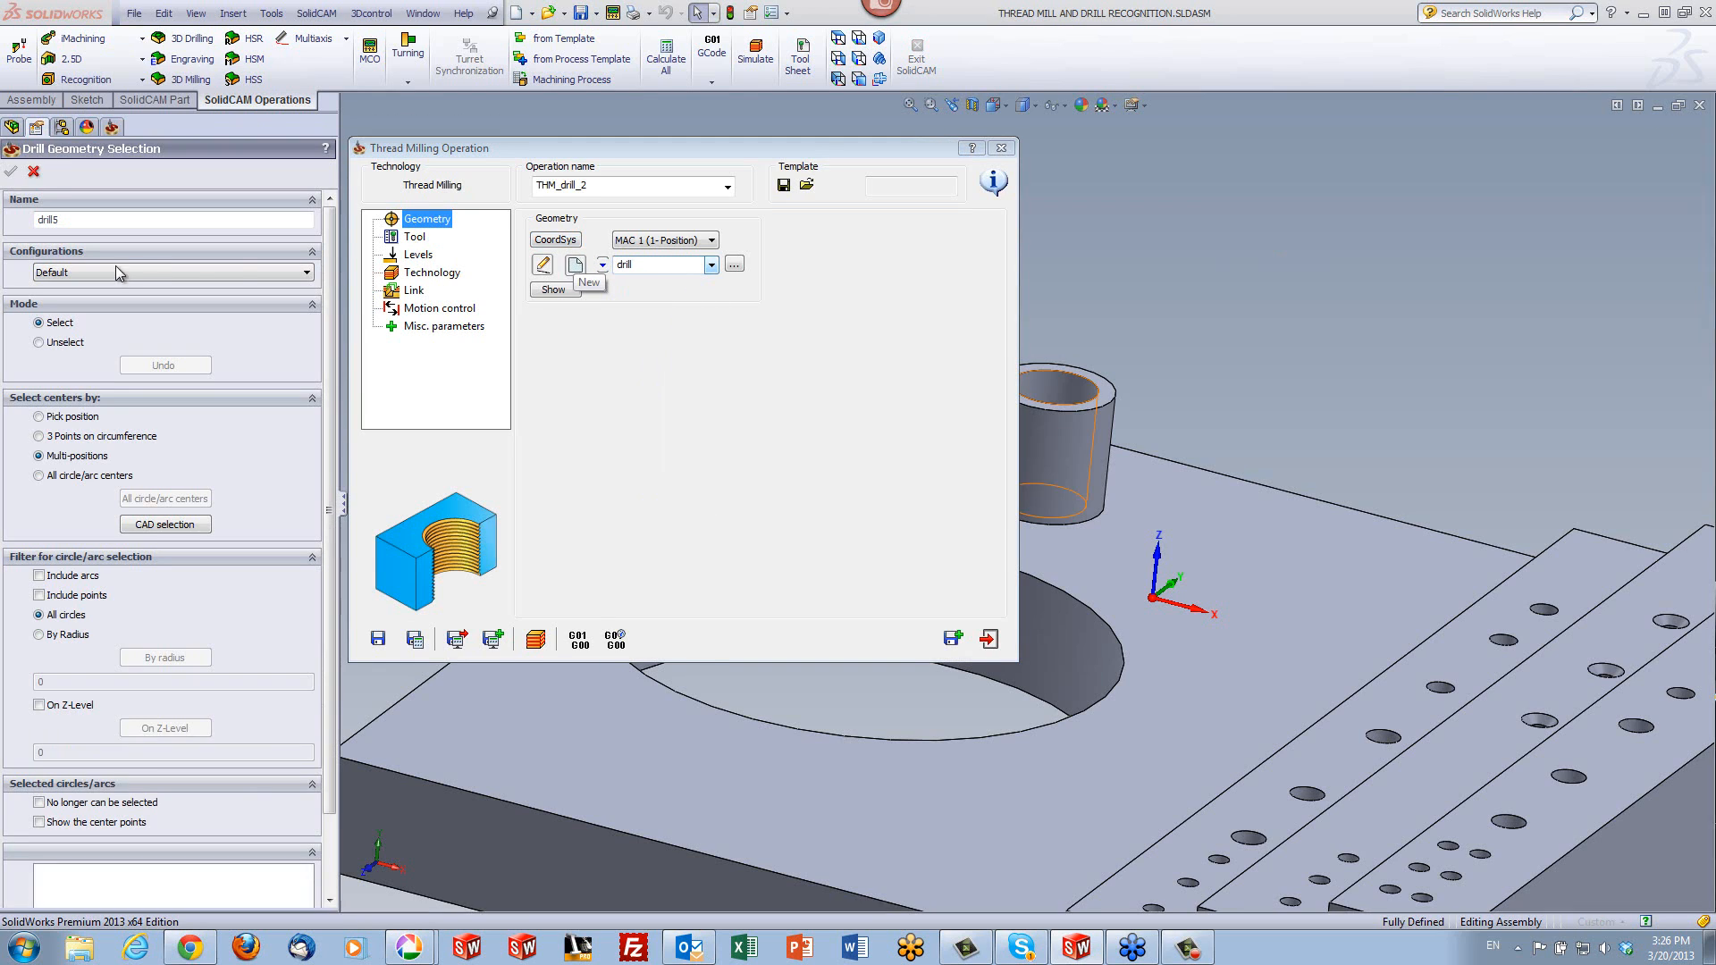
left_click(33, 171)
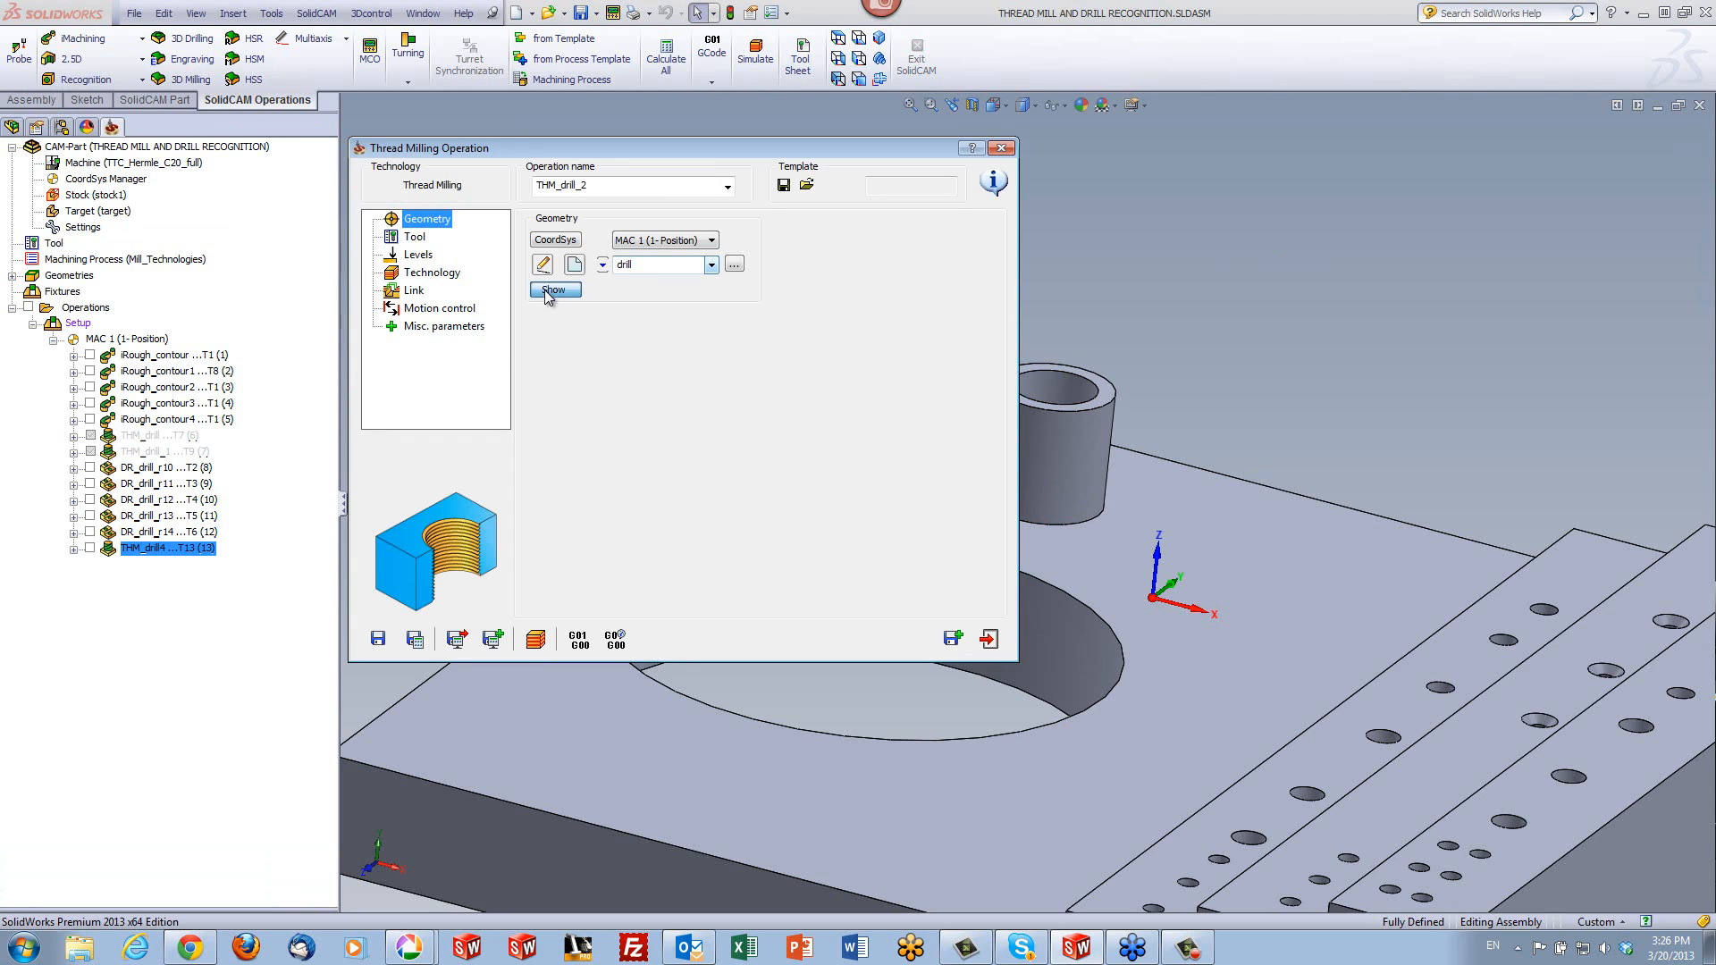
left_click(548, 290)
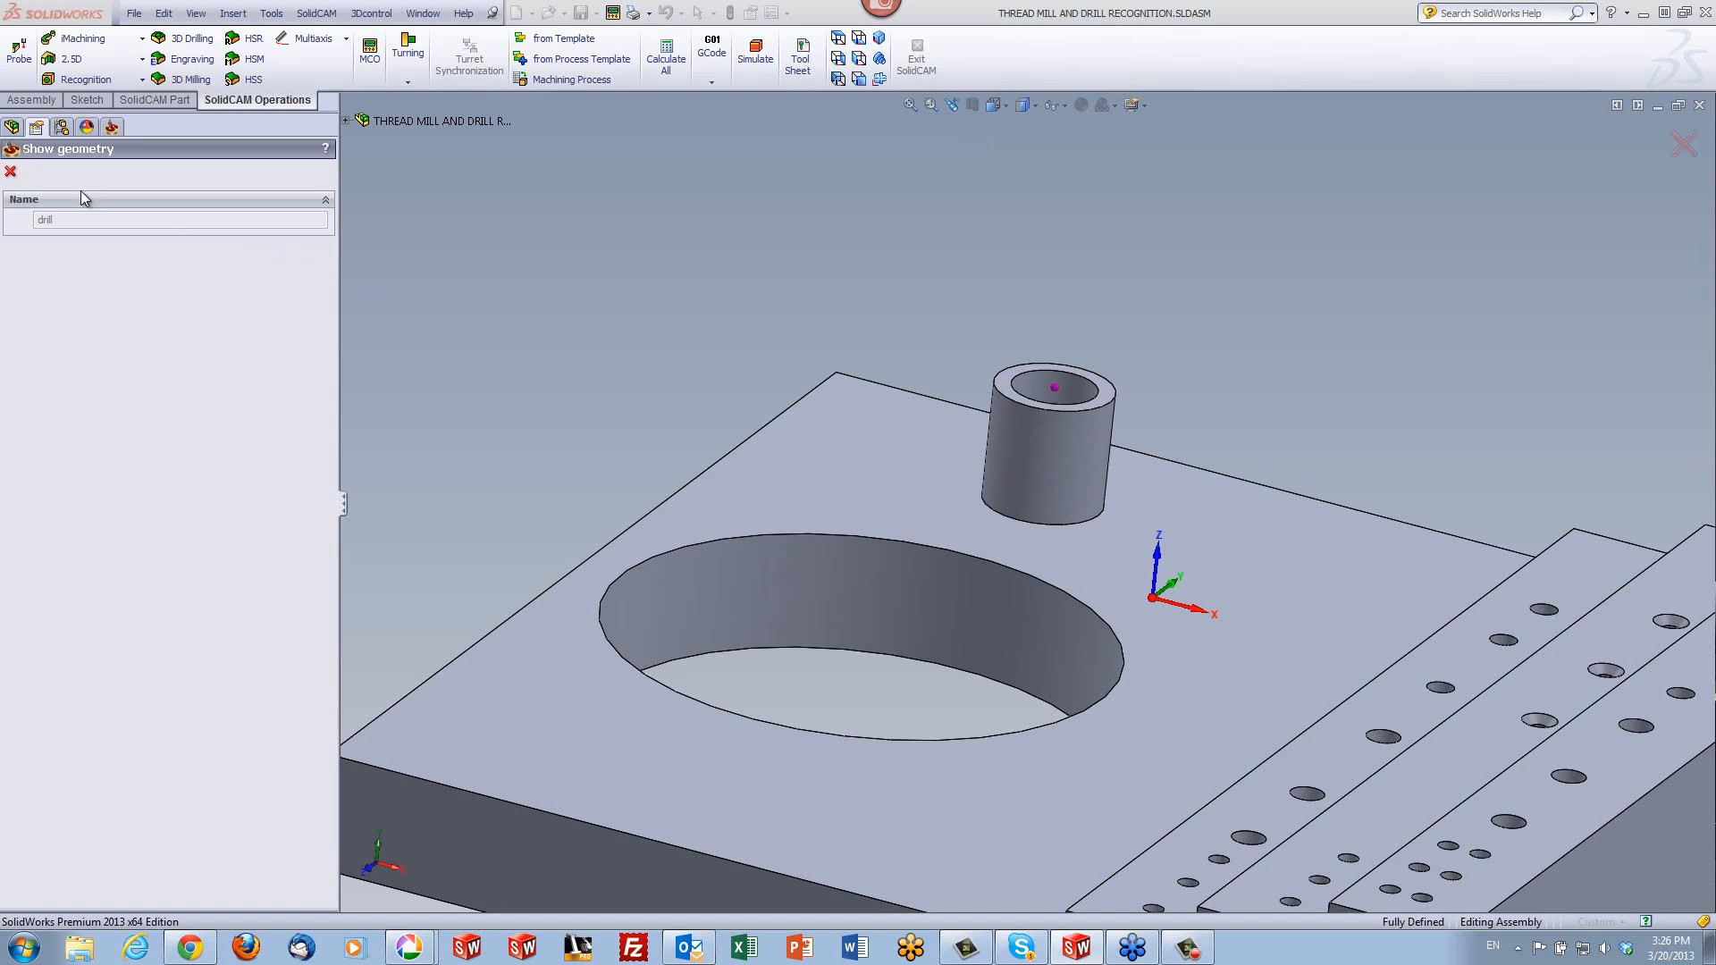
left_click(11, 171)
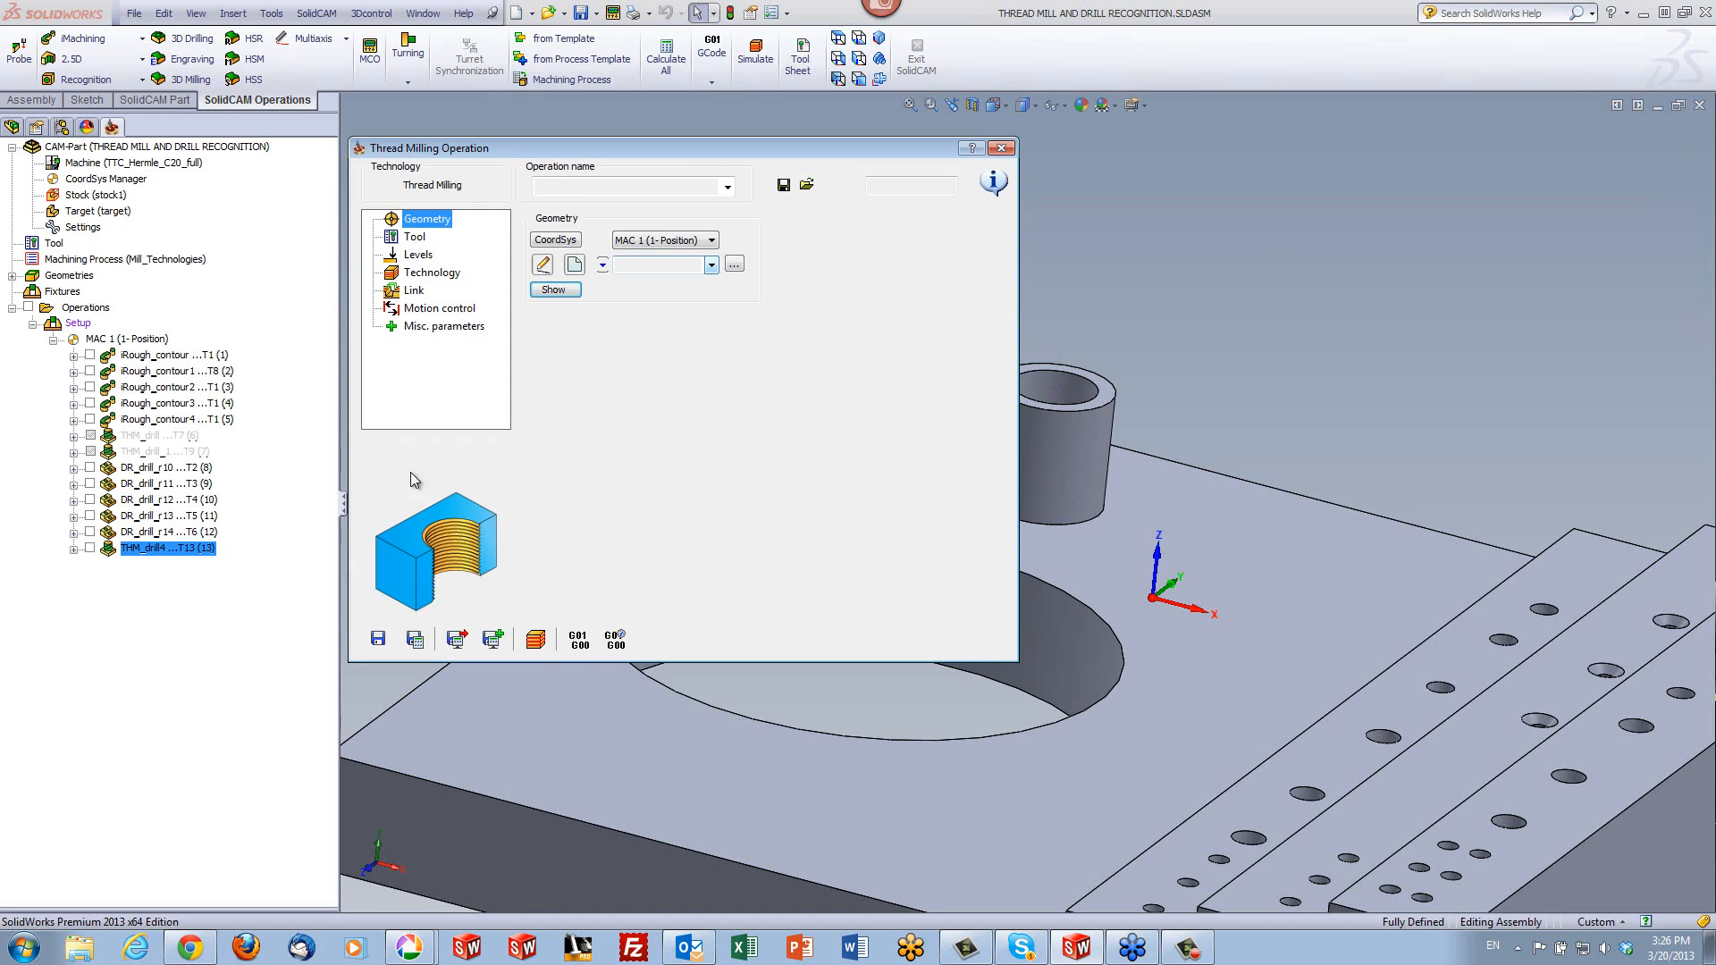
- Add a new thread mill to the tool table for the new operation
left_click(415, 238)
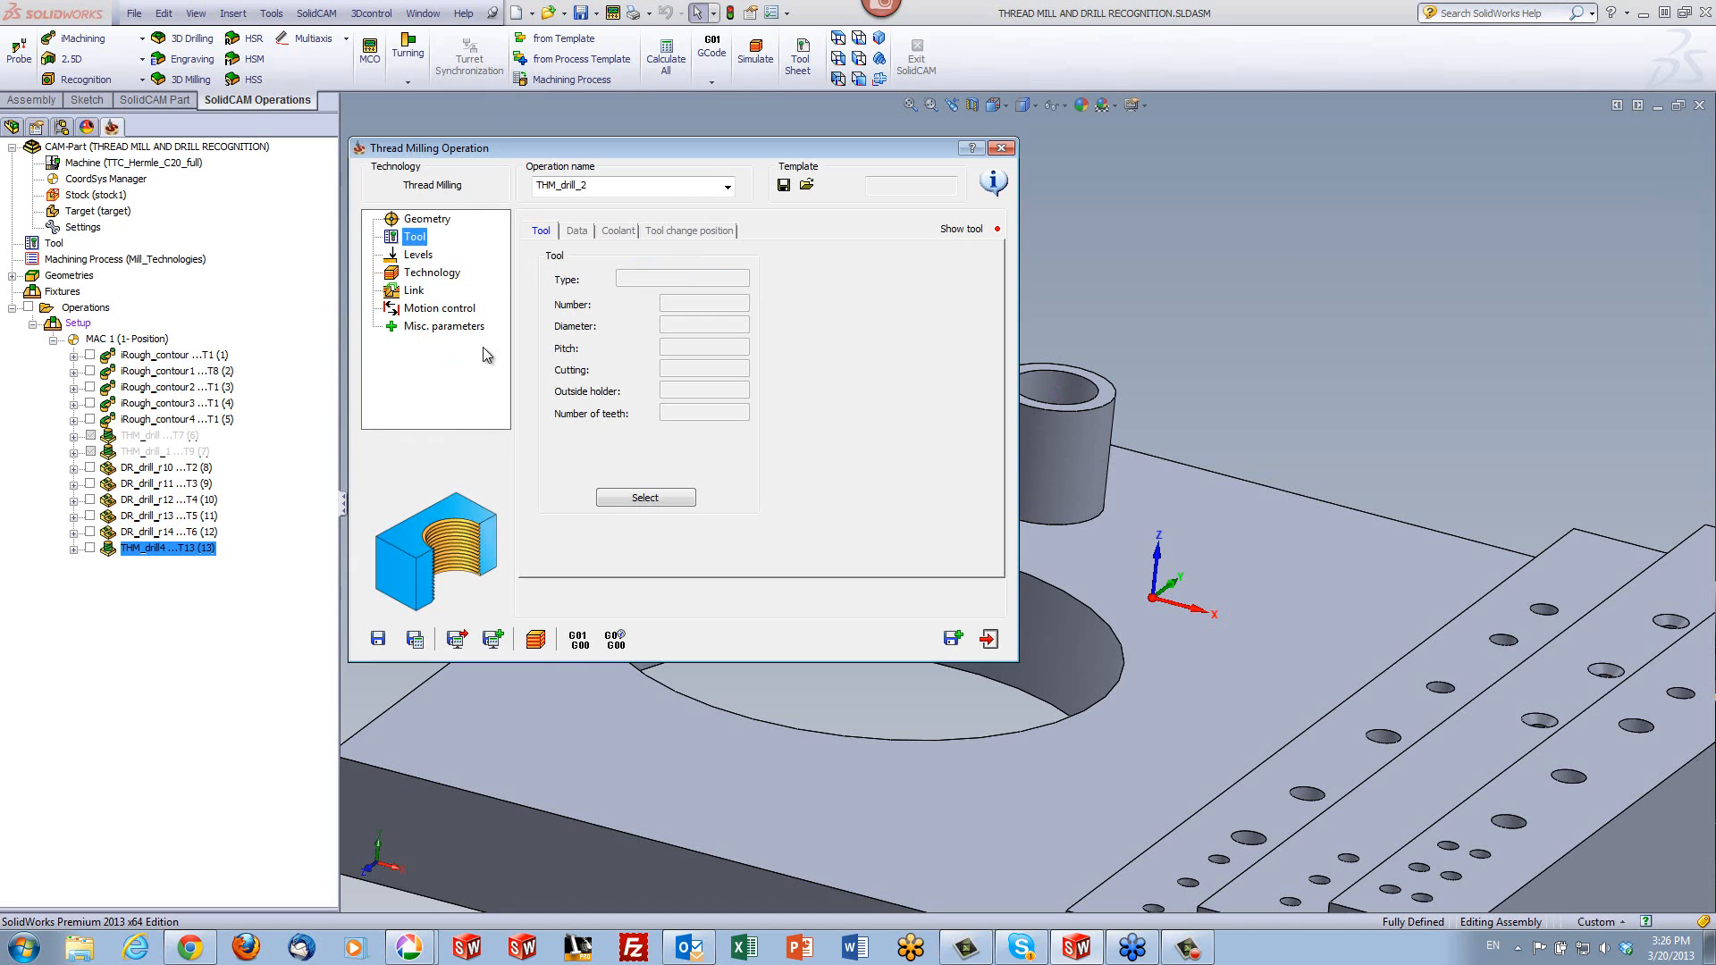
left_click(631, 499)
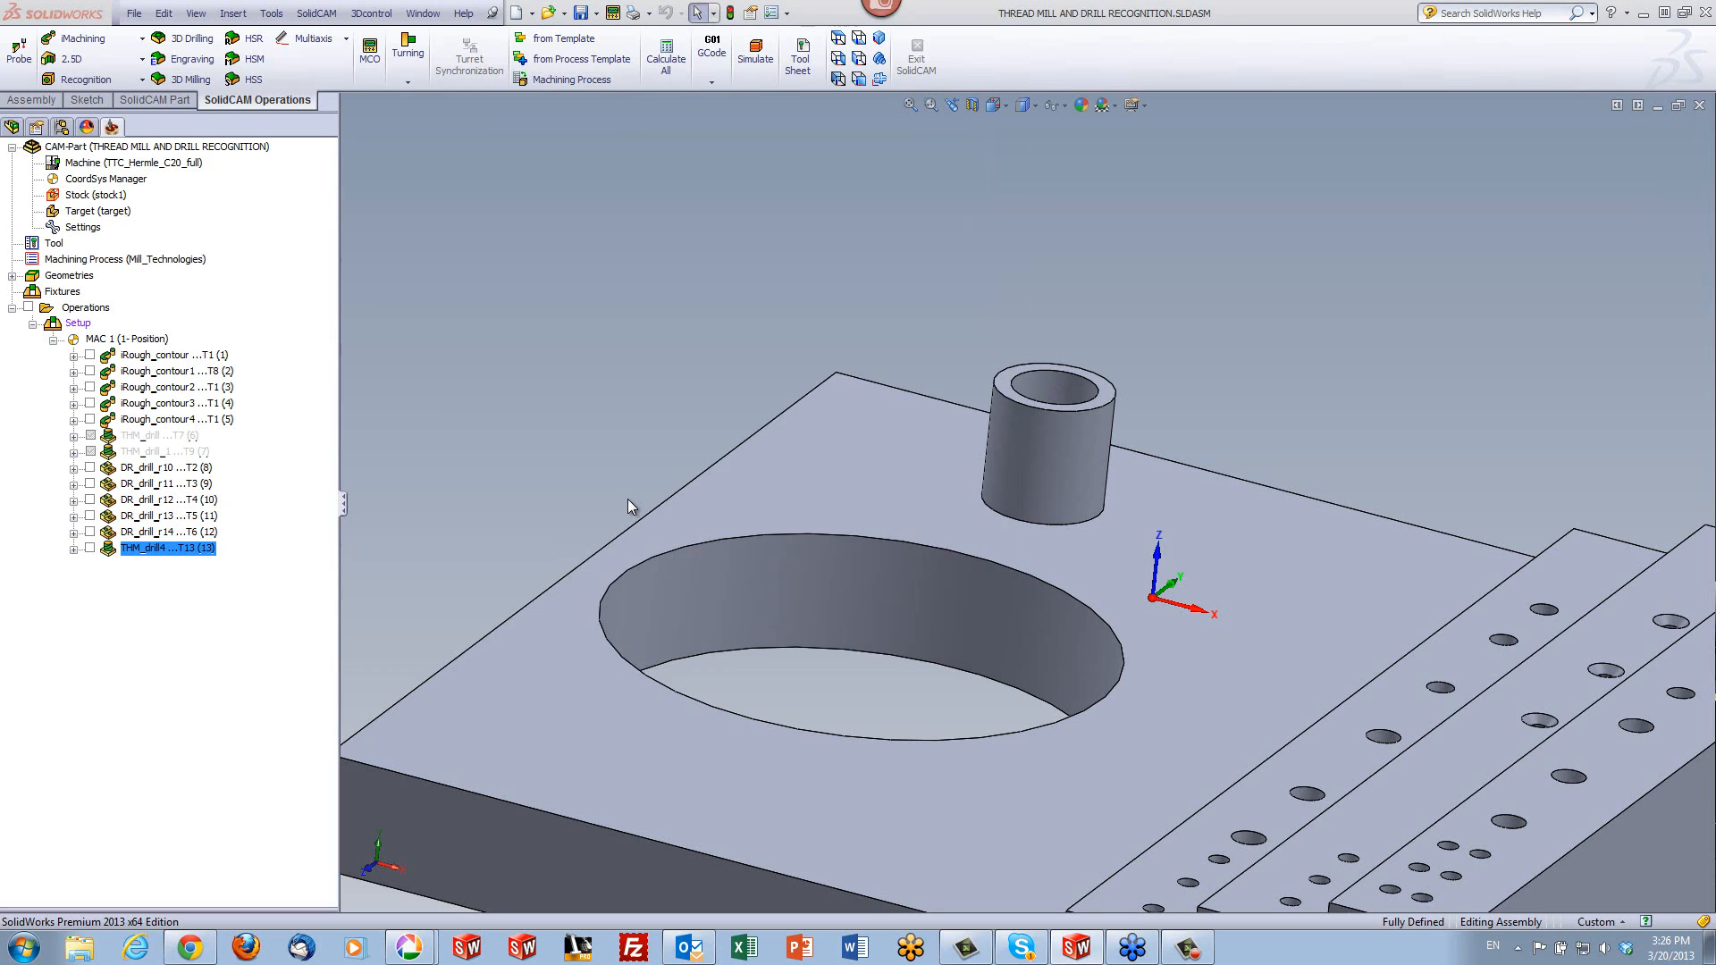
left_click(624, 637)
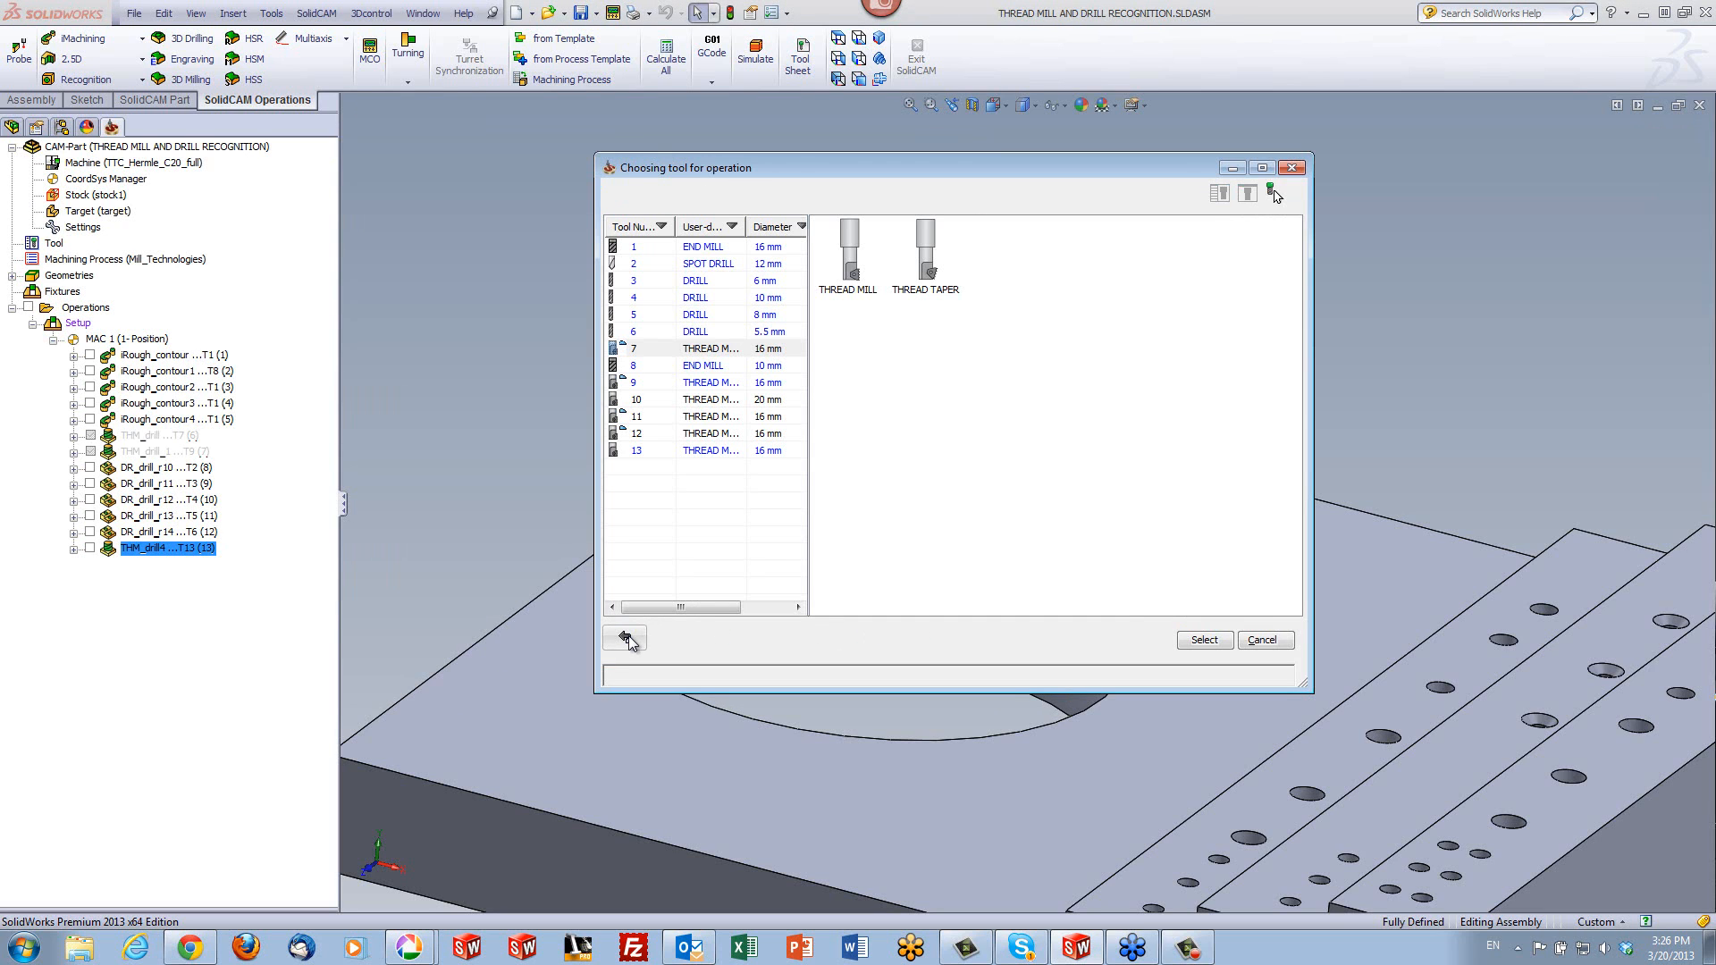
double_click(848, 259)
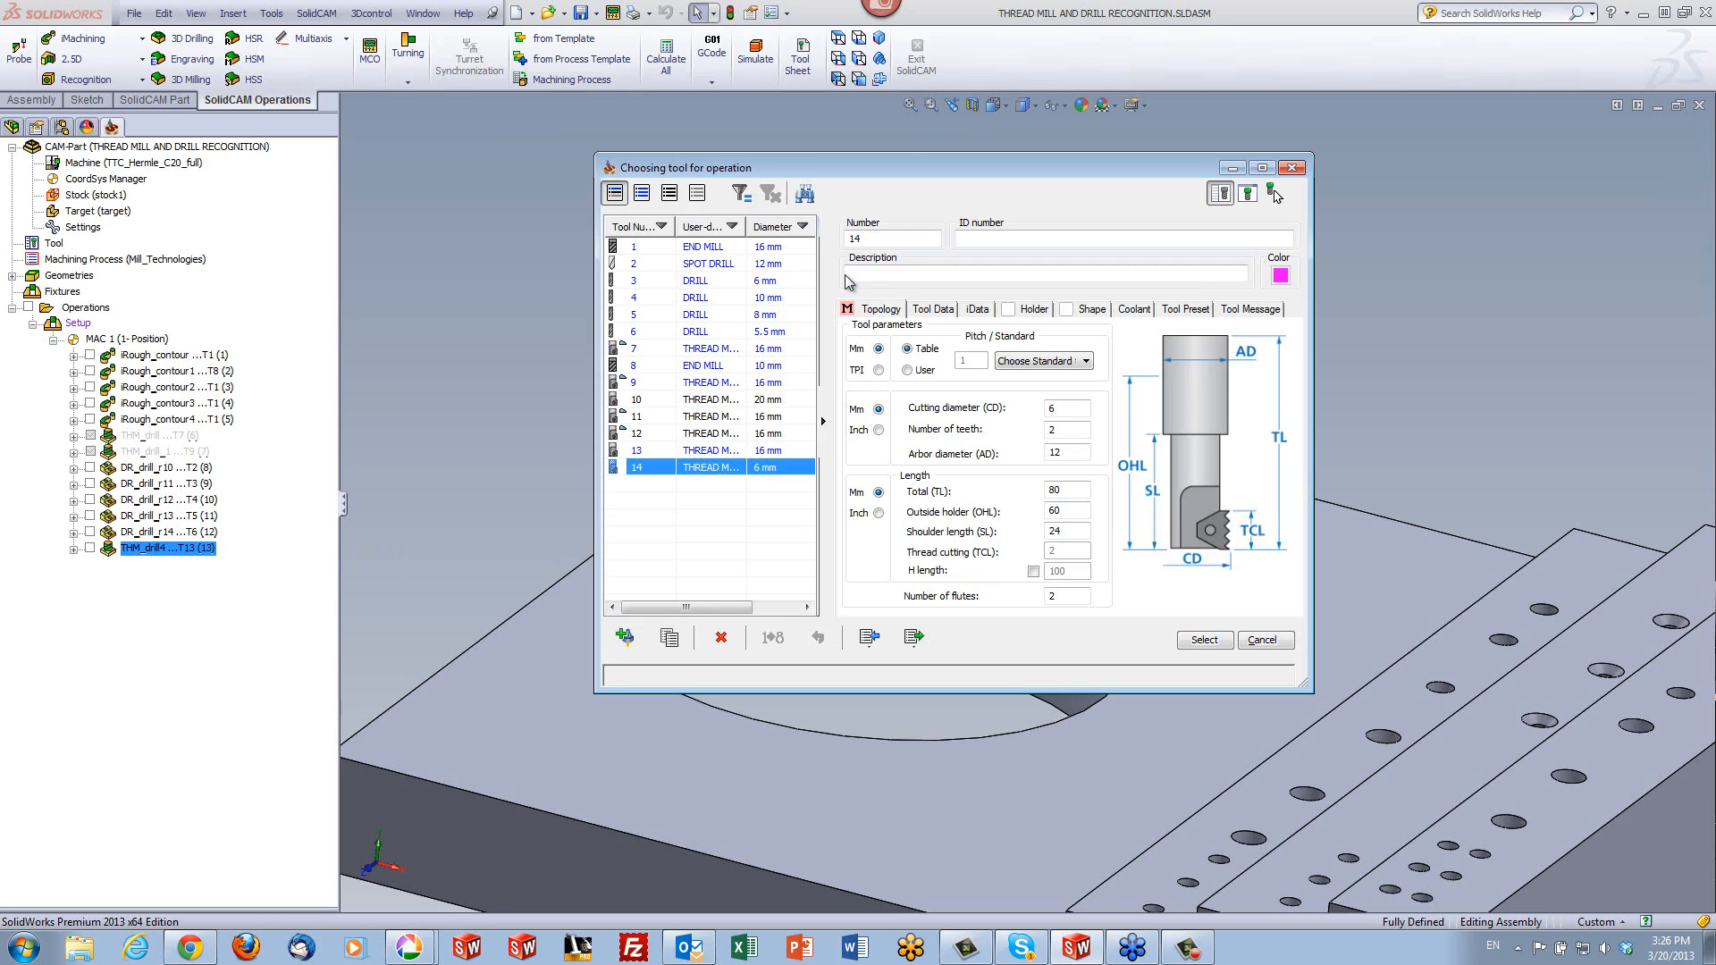
- Look through the fine threads around M35 in the Metric (ISO) table and close it without choosing one
left_click(1016, 362)
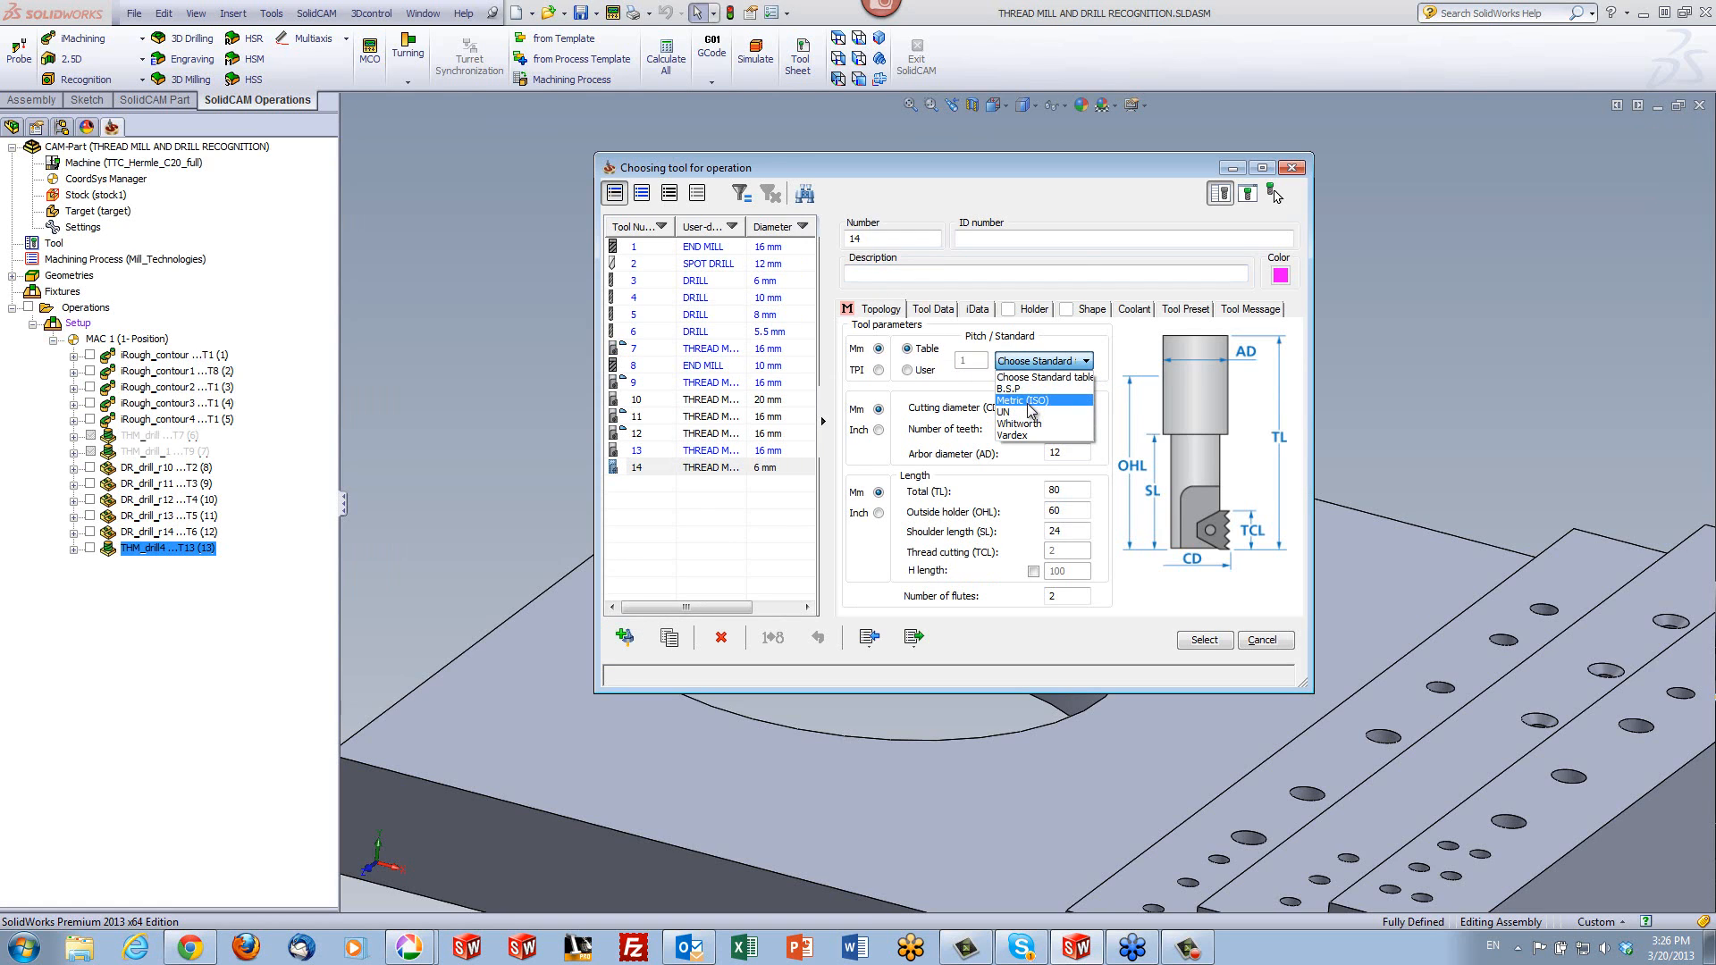
left_click(1021, 389)
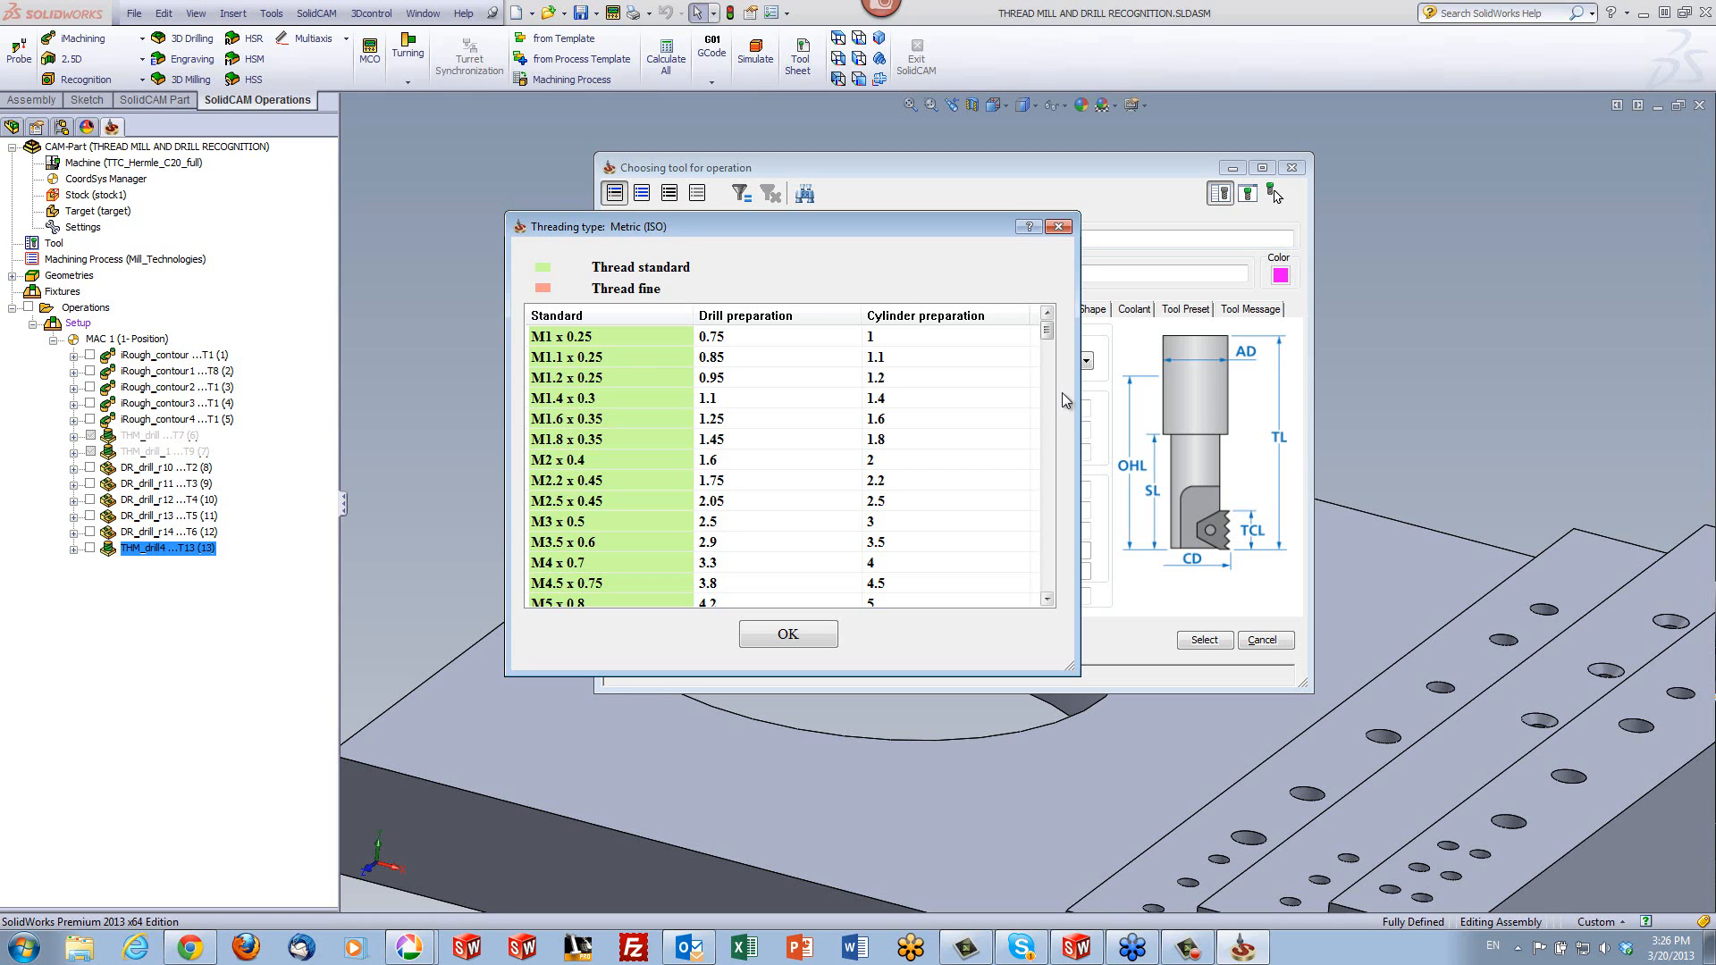
left_click_drag(1048, 334, 1053, 497)
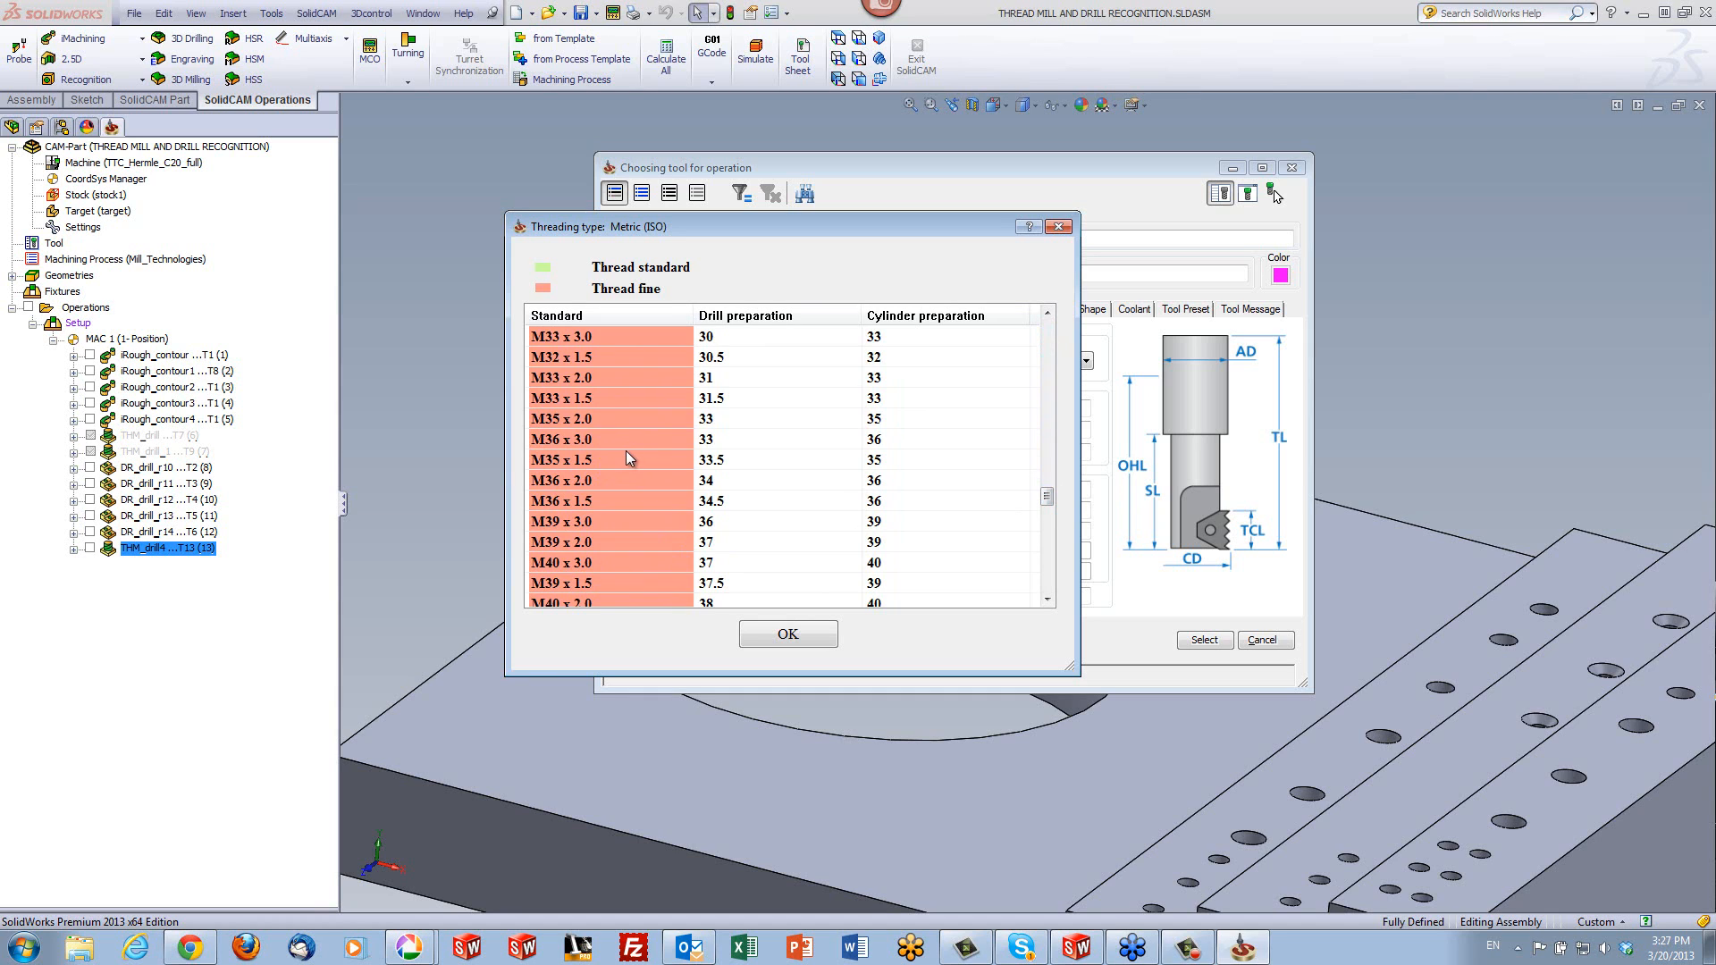
left_click(1059, 230)
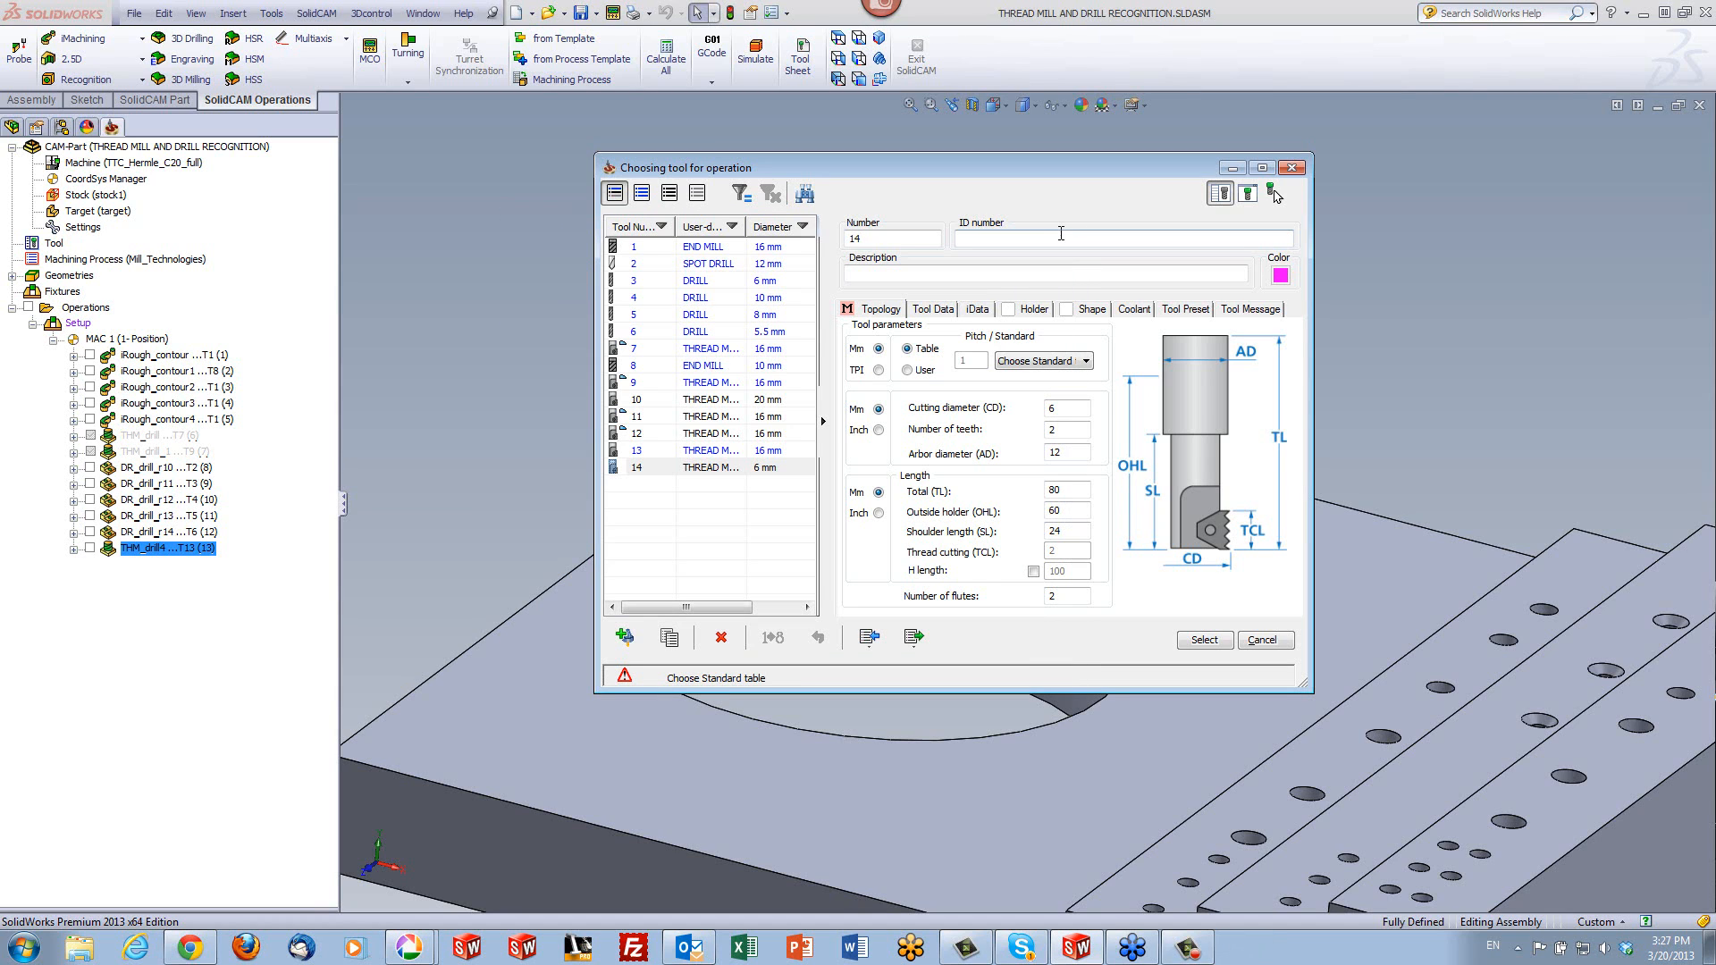
- Give the new thread mill a user-defined pitch of 1 mm and a cutting diameter of 16 mm
left_click(906, 371)
left_click(1029, 409)
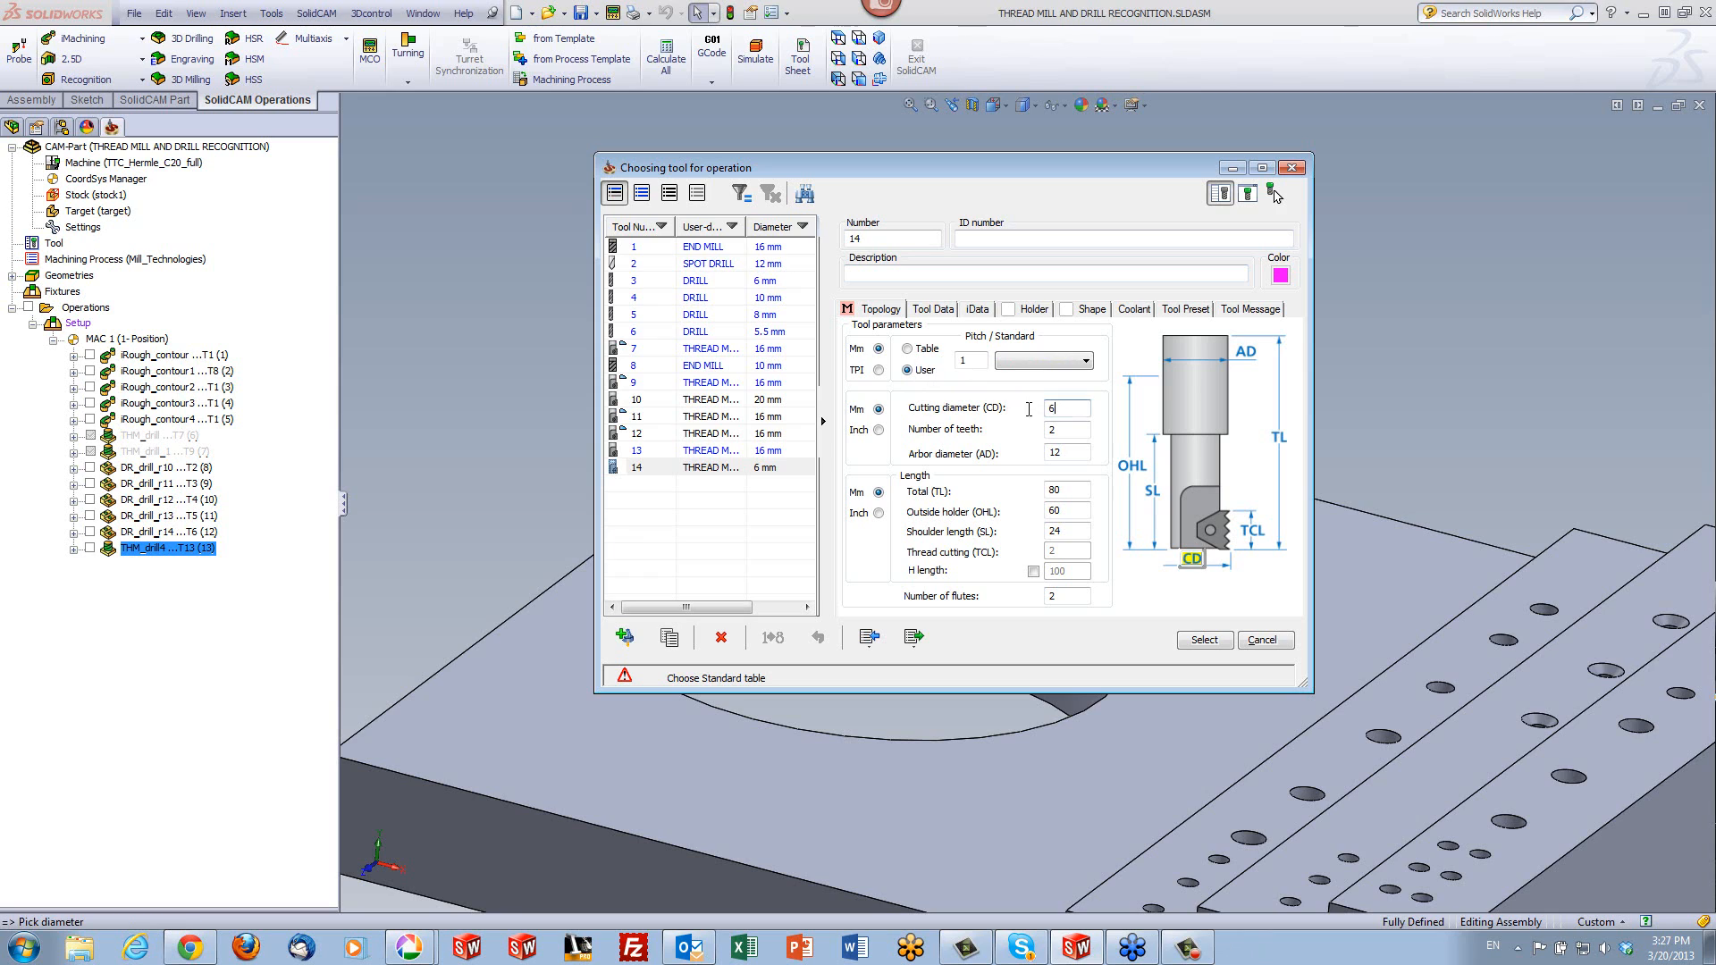
left_click(972, 360)
left_click(1077, 408)
double_click(1055, 406)
type("16")
- Set the thread mill's number of teeth to 4 and choose this tool for the operation
left_click(1075, 430)
left_click(1069, 456)
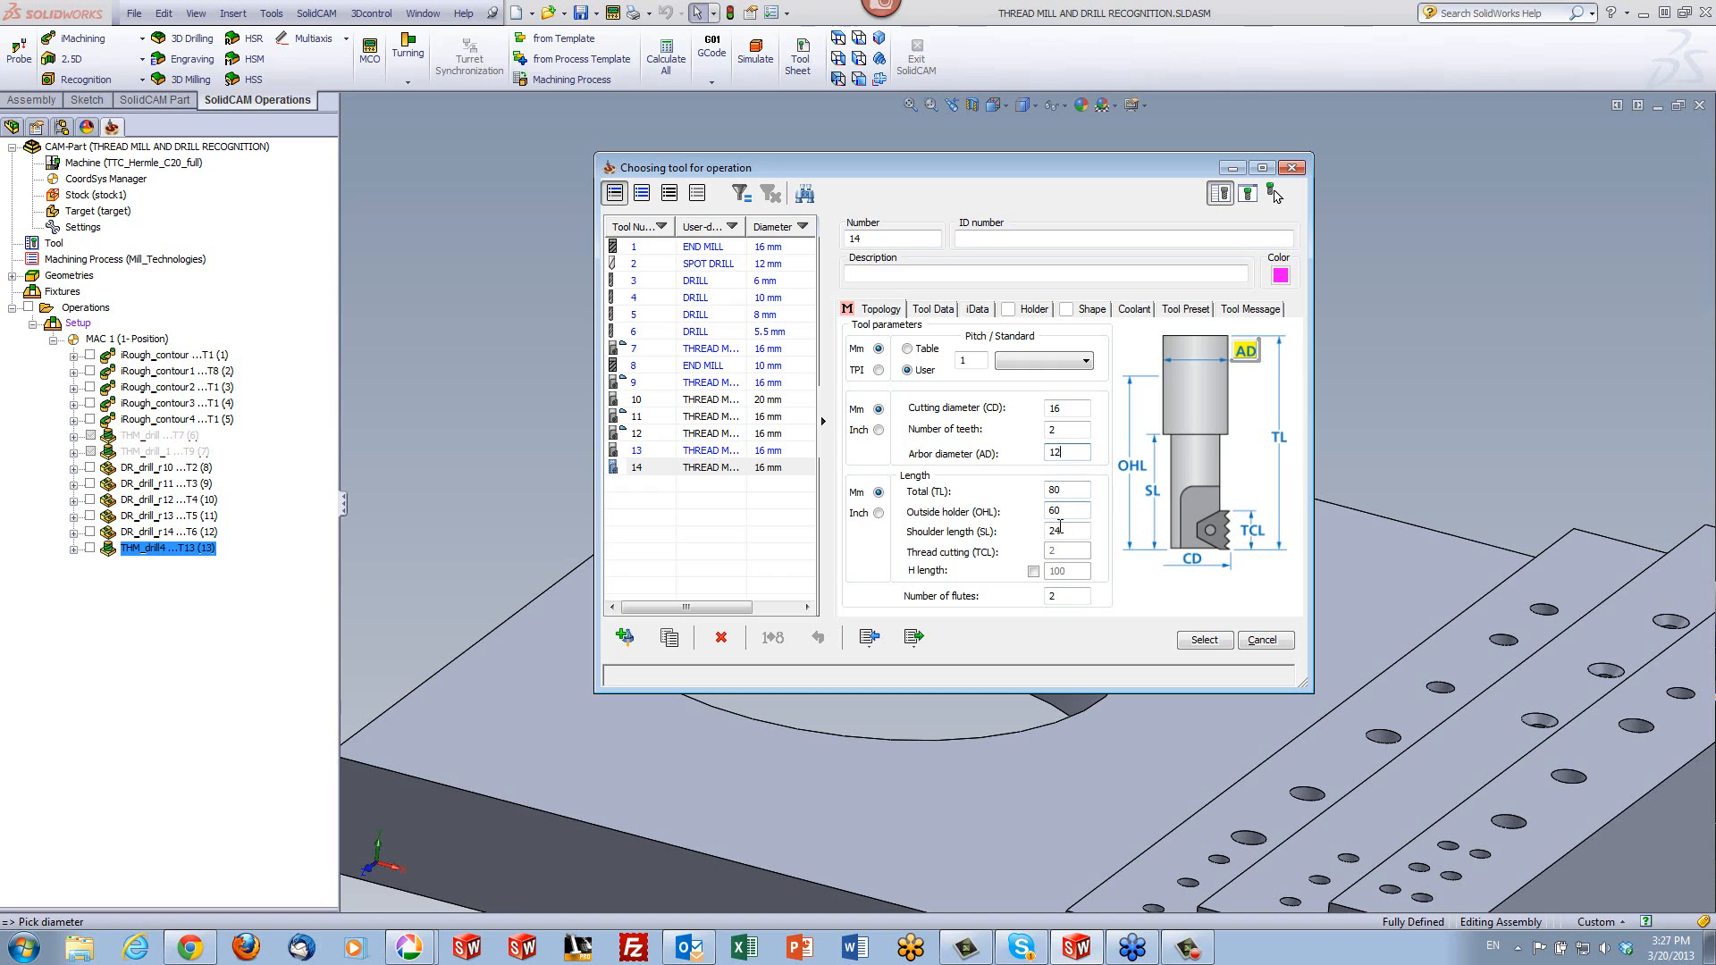
left_click_drag(1063, 430, 1005, 424)
type("4")
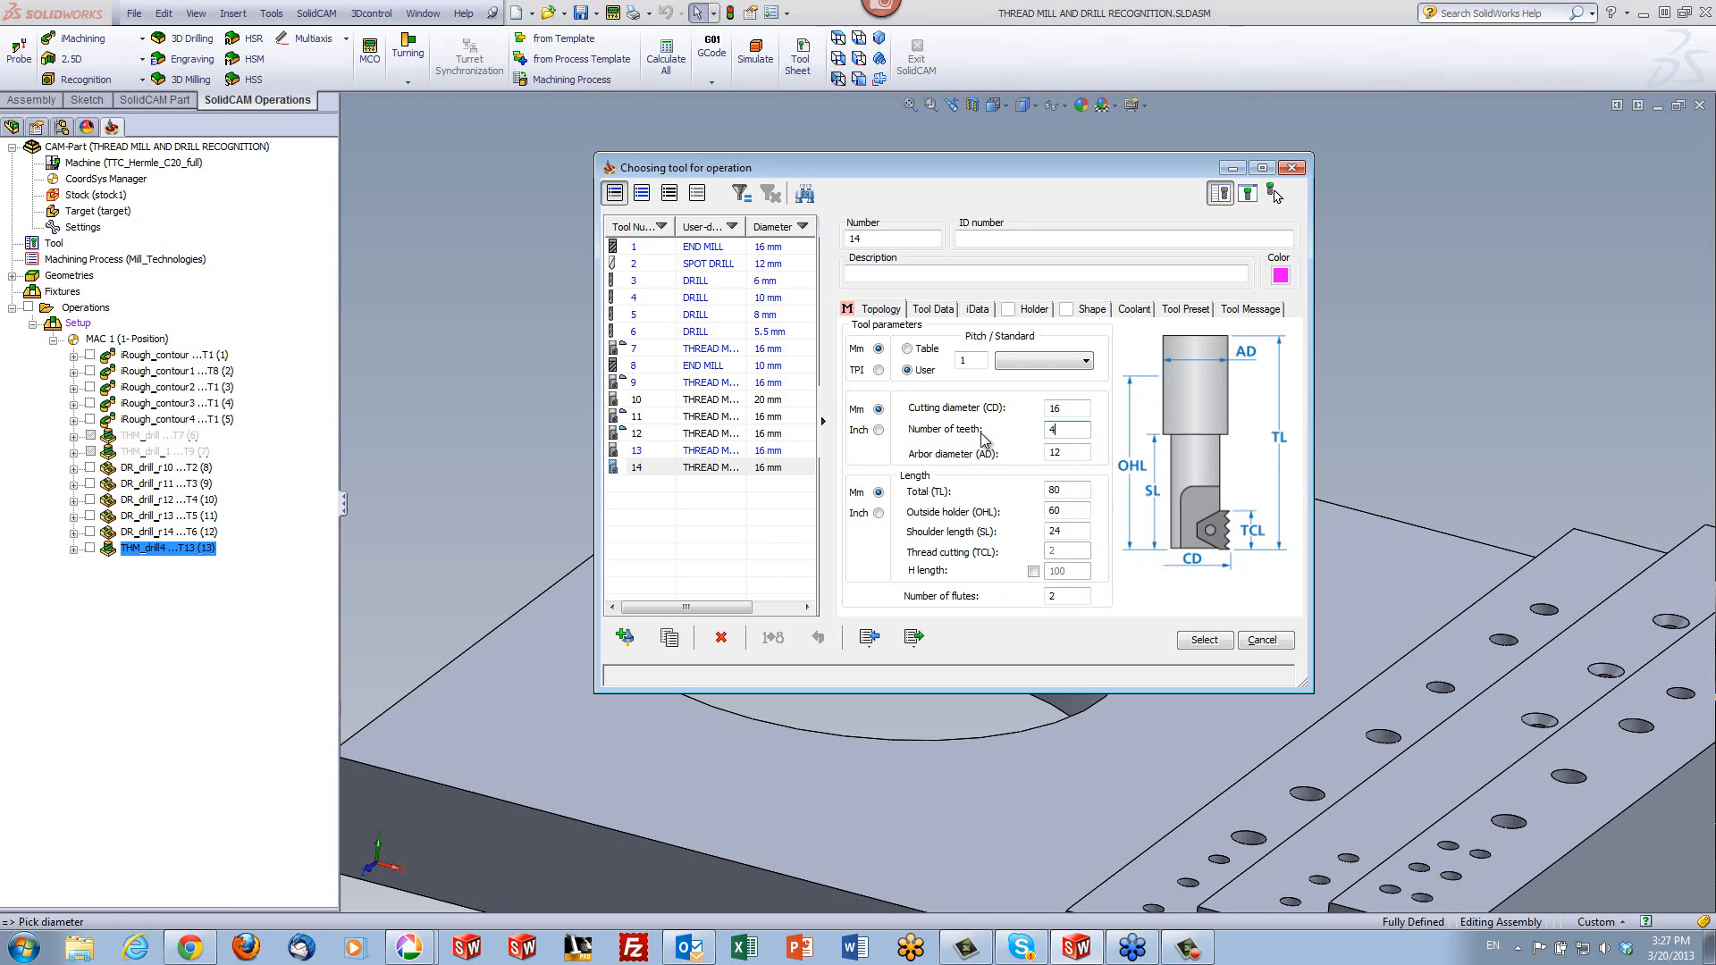
left_click(1195, 643)
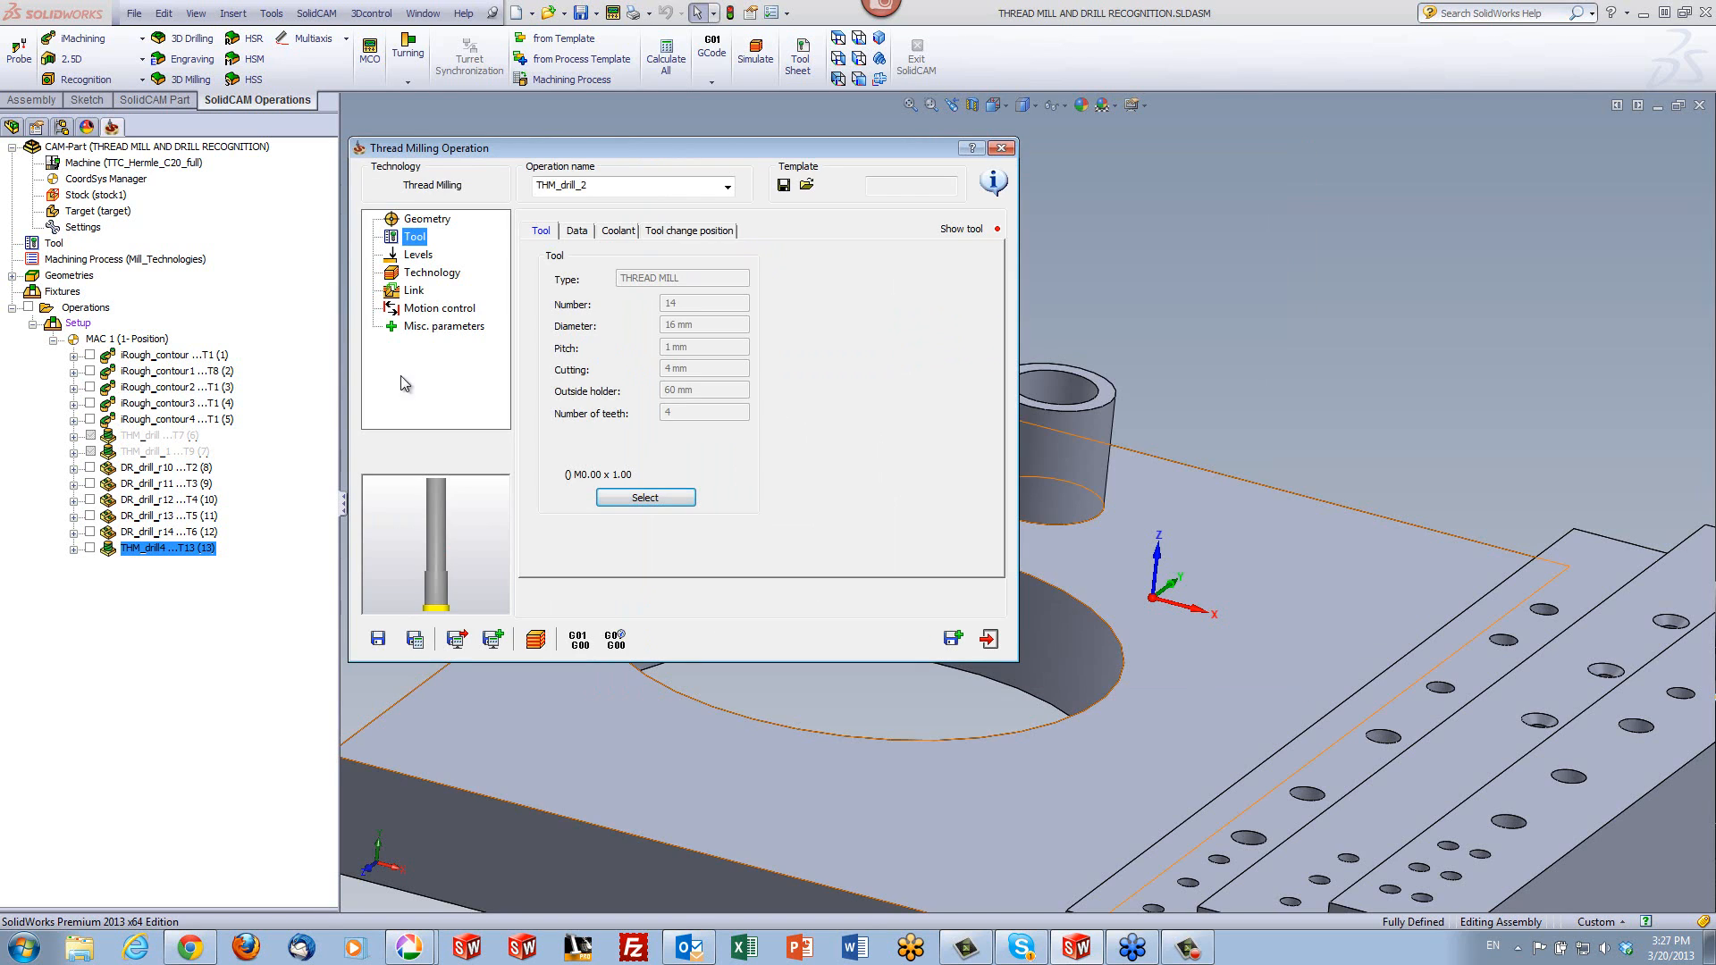
- Set the thread depth to 35 mm by picking the plate's top face at the foot of the boss
left_click(417, 256)
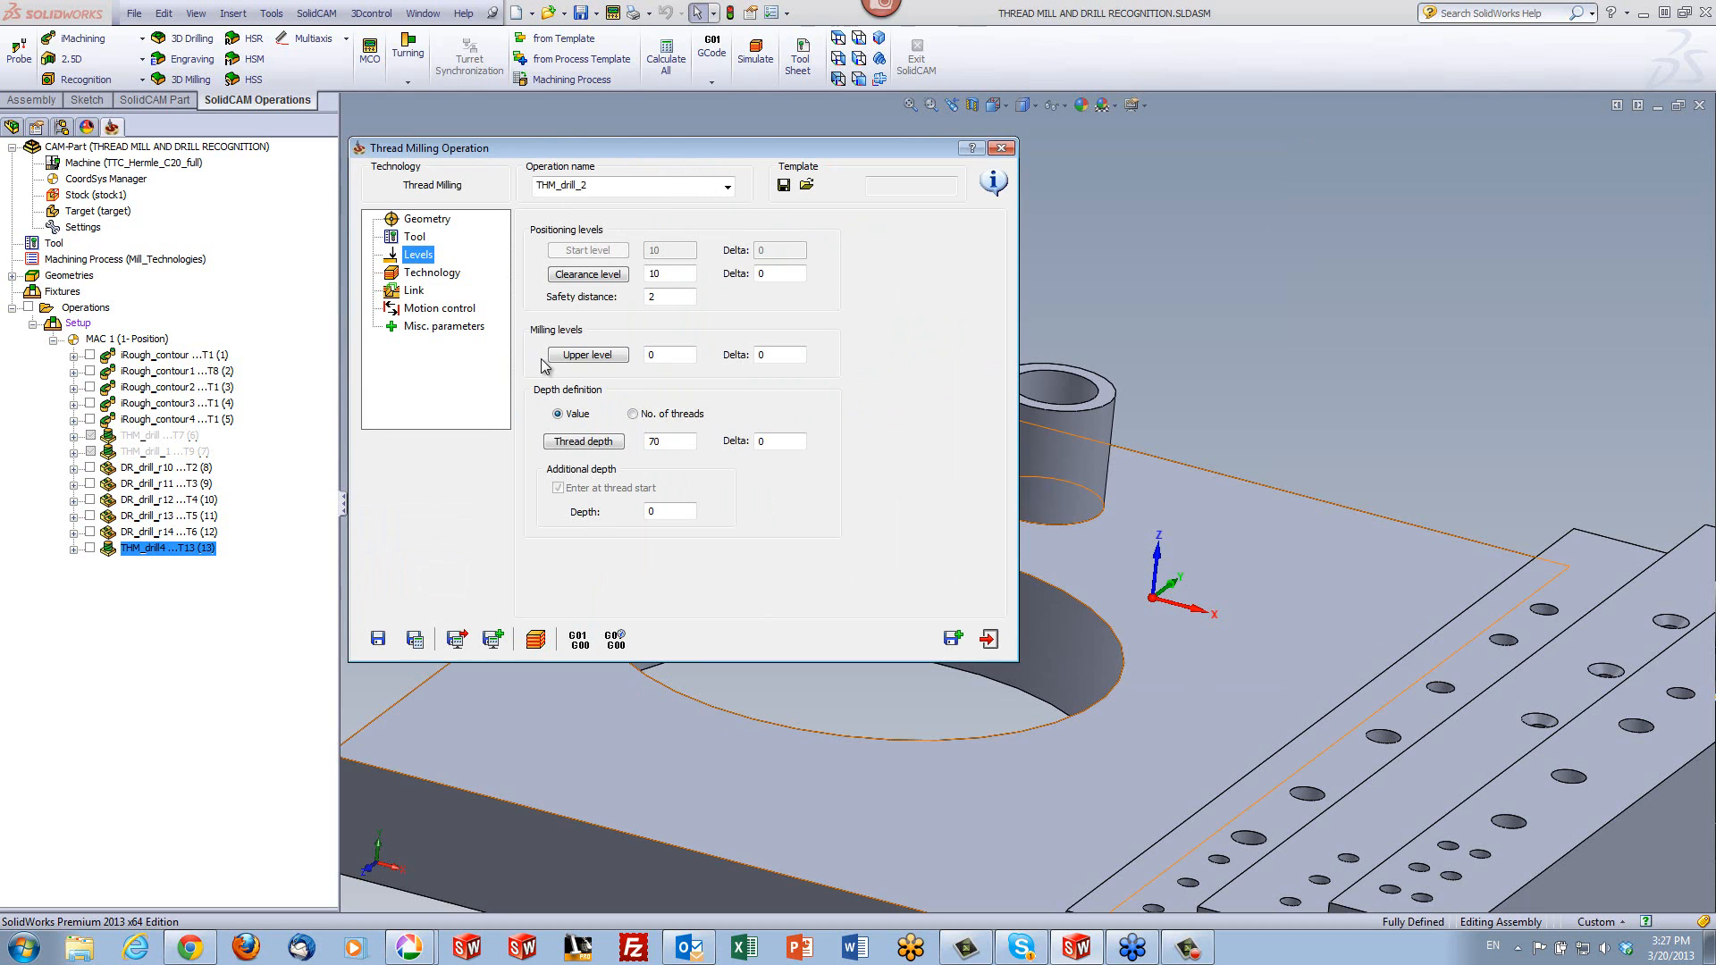
left_click(588, 442)
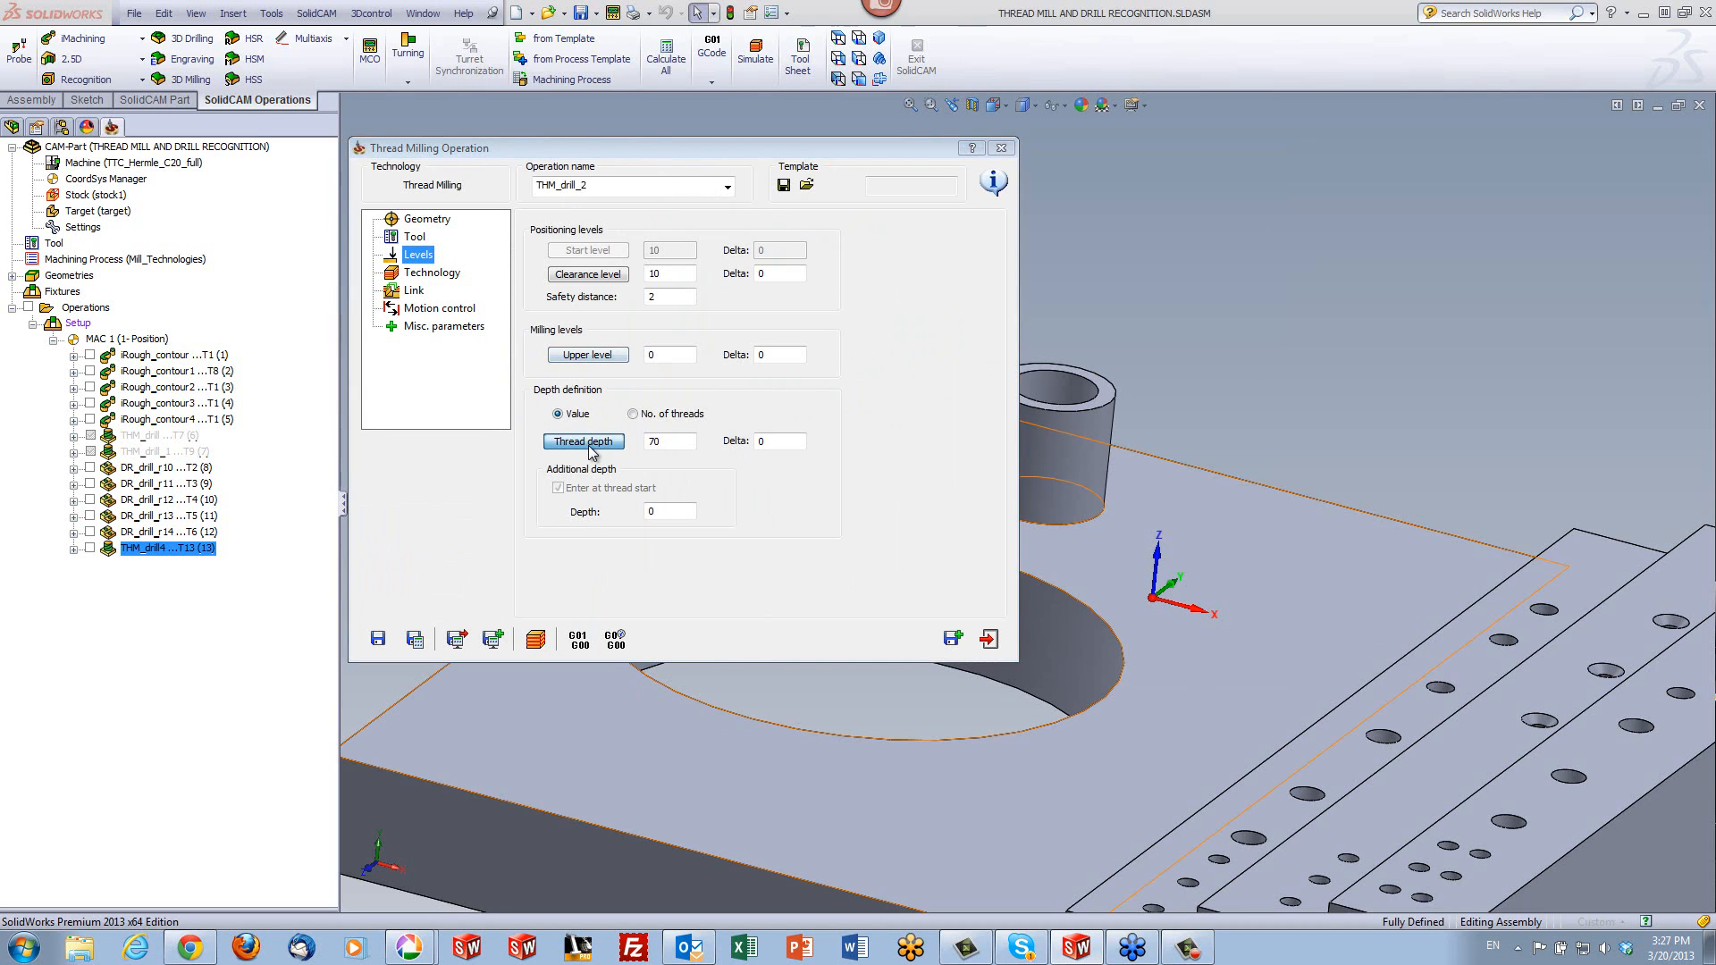
left_click(851, 473)
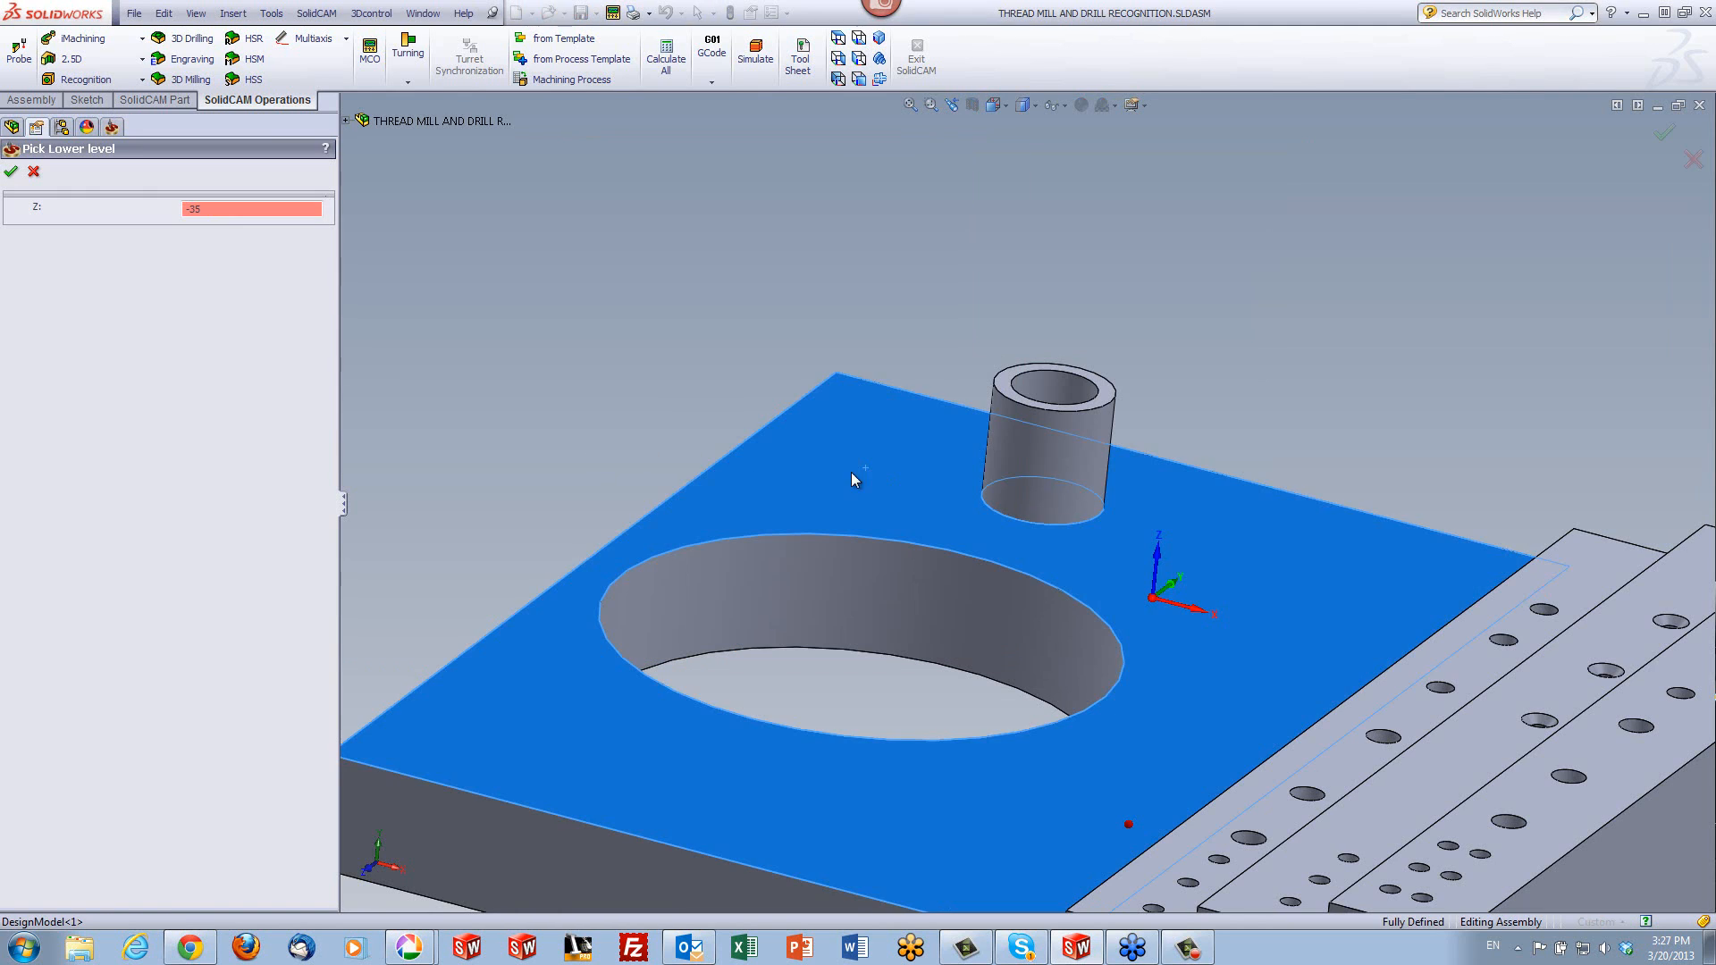
left_click(13, 174)
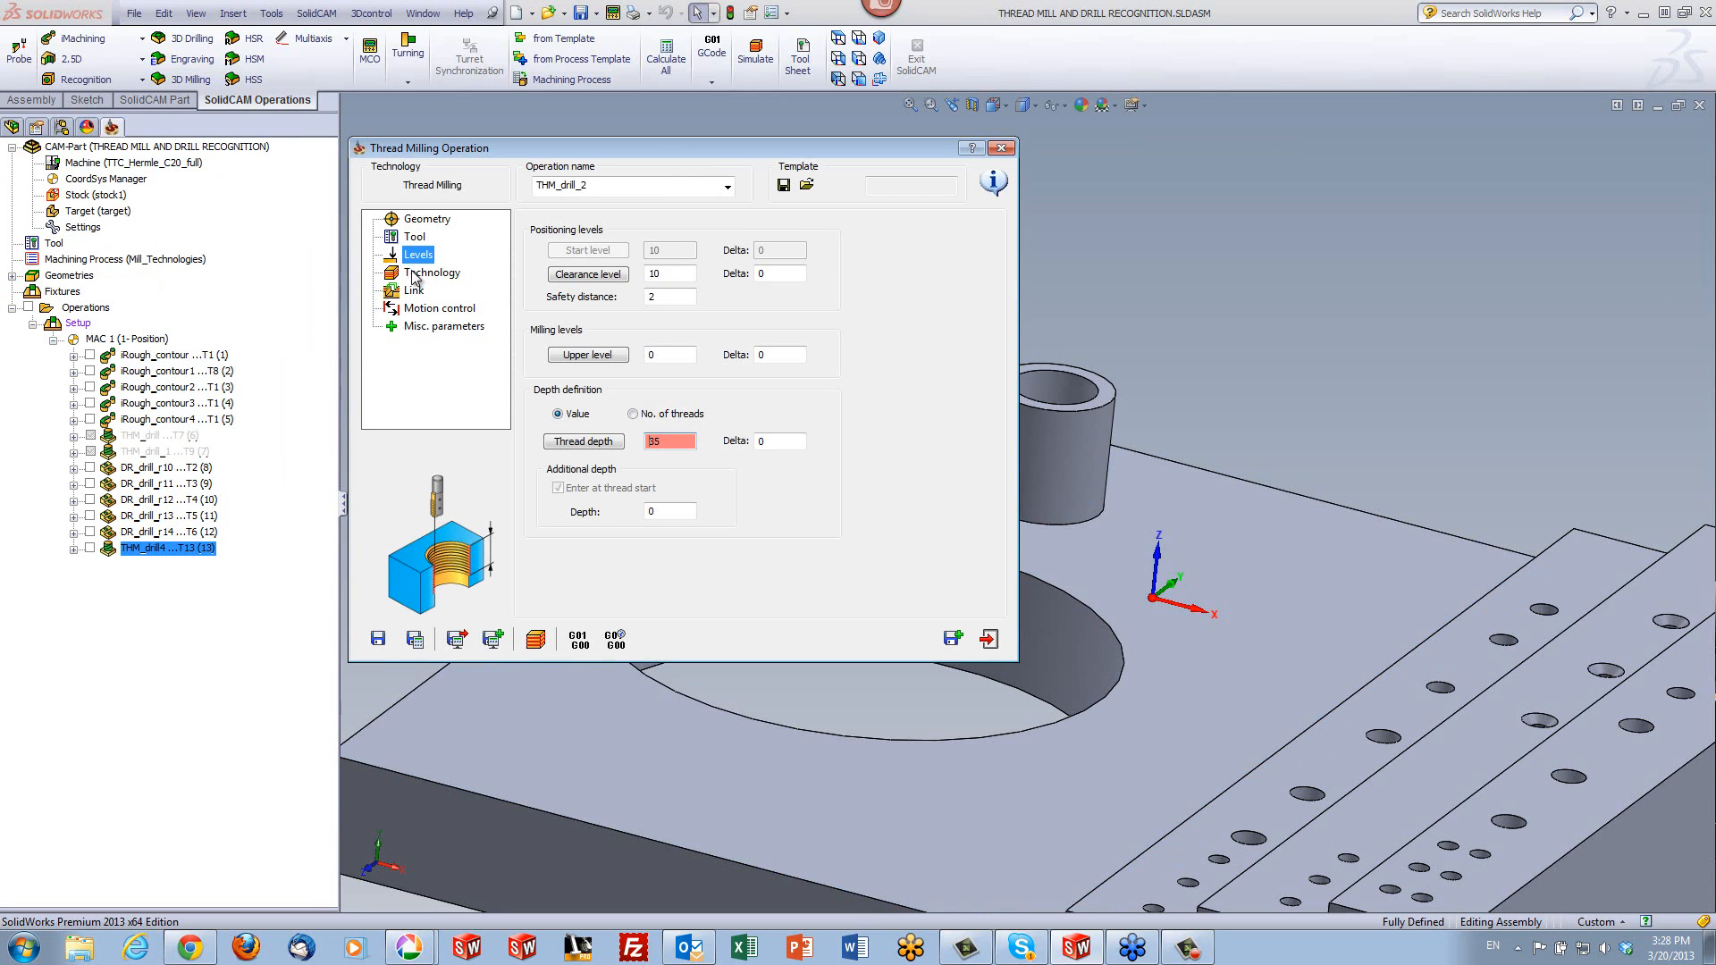
- Define the thread as external with nominal diameter 35, cut from top to bottom, and save and calculate the operation
left_click(417, 275)
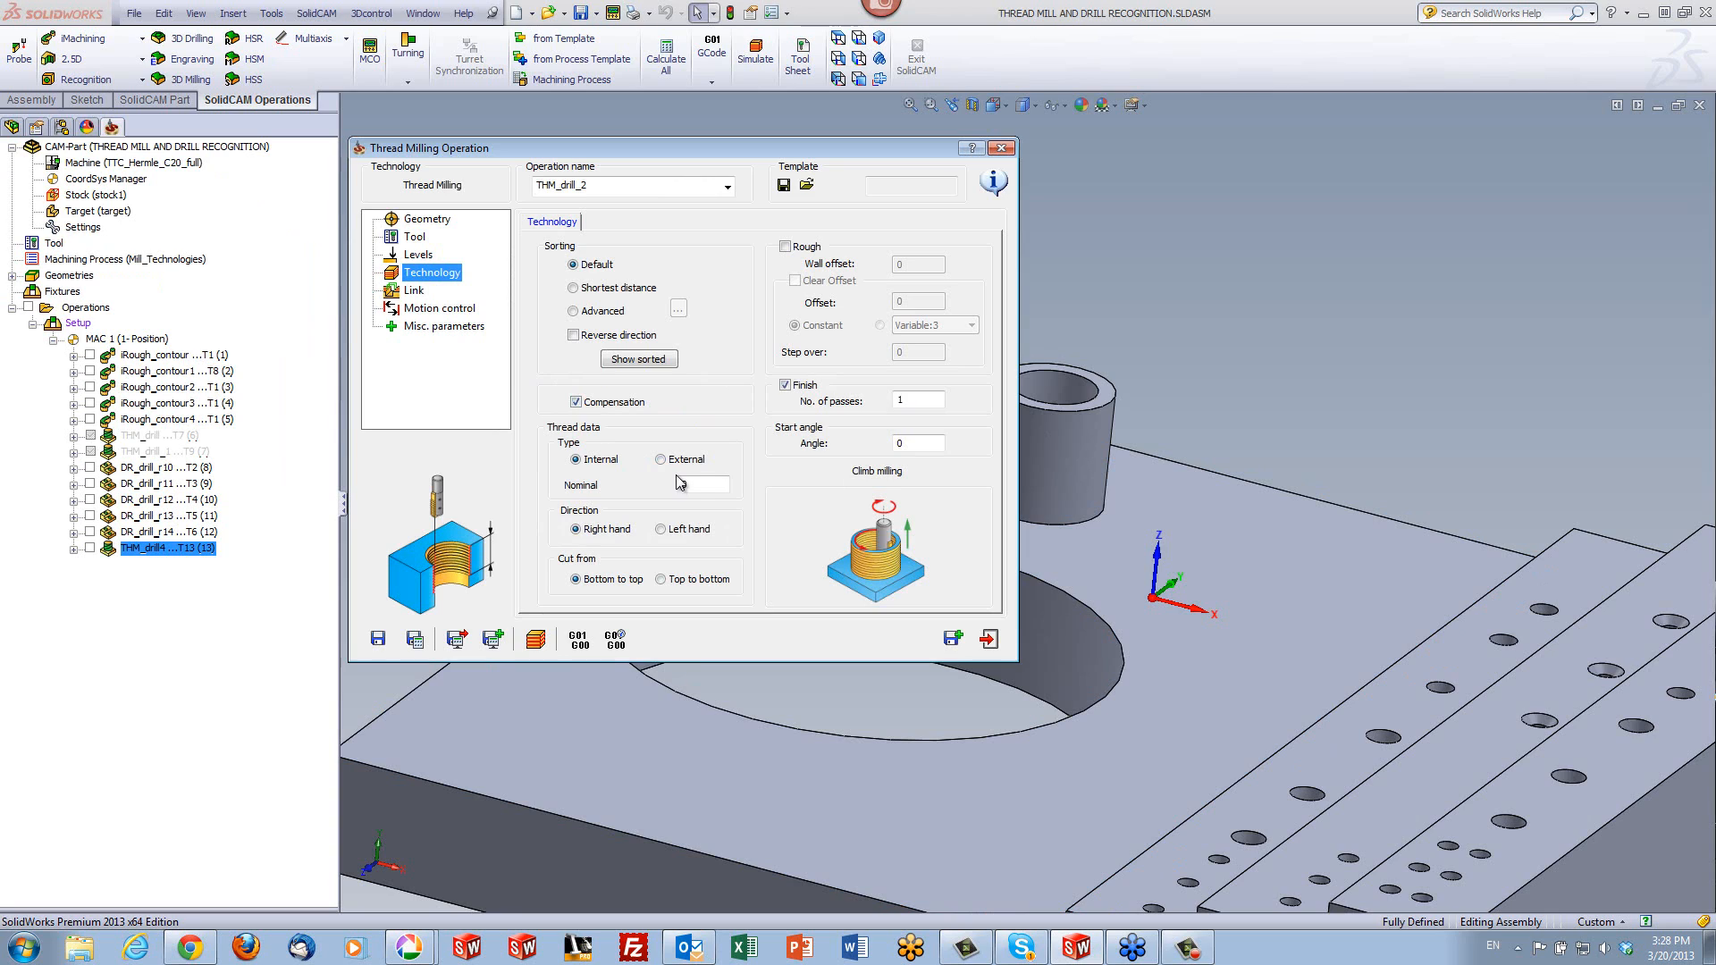
left_click(702, 488)
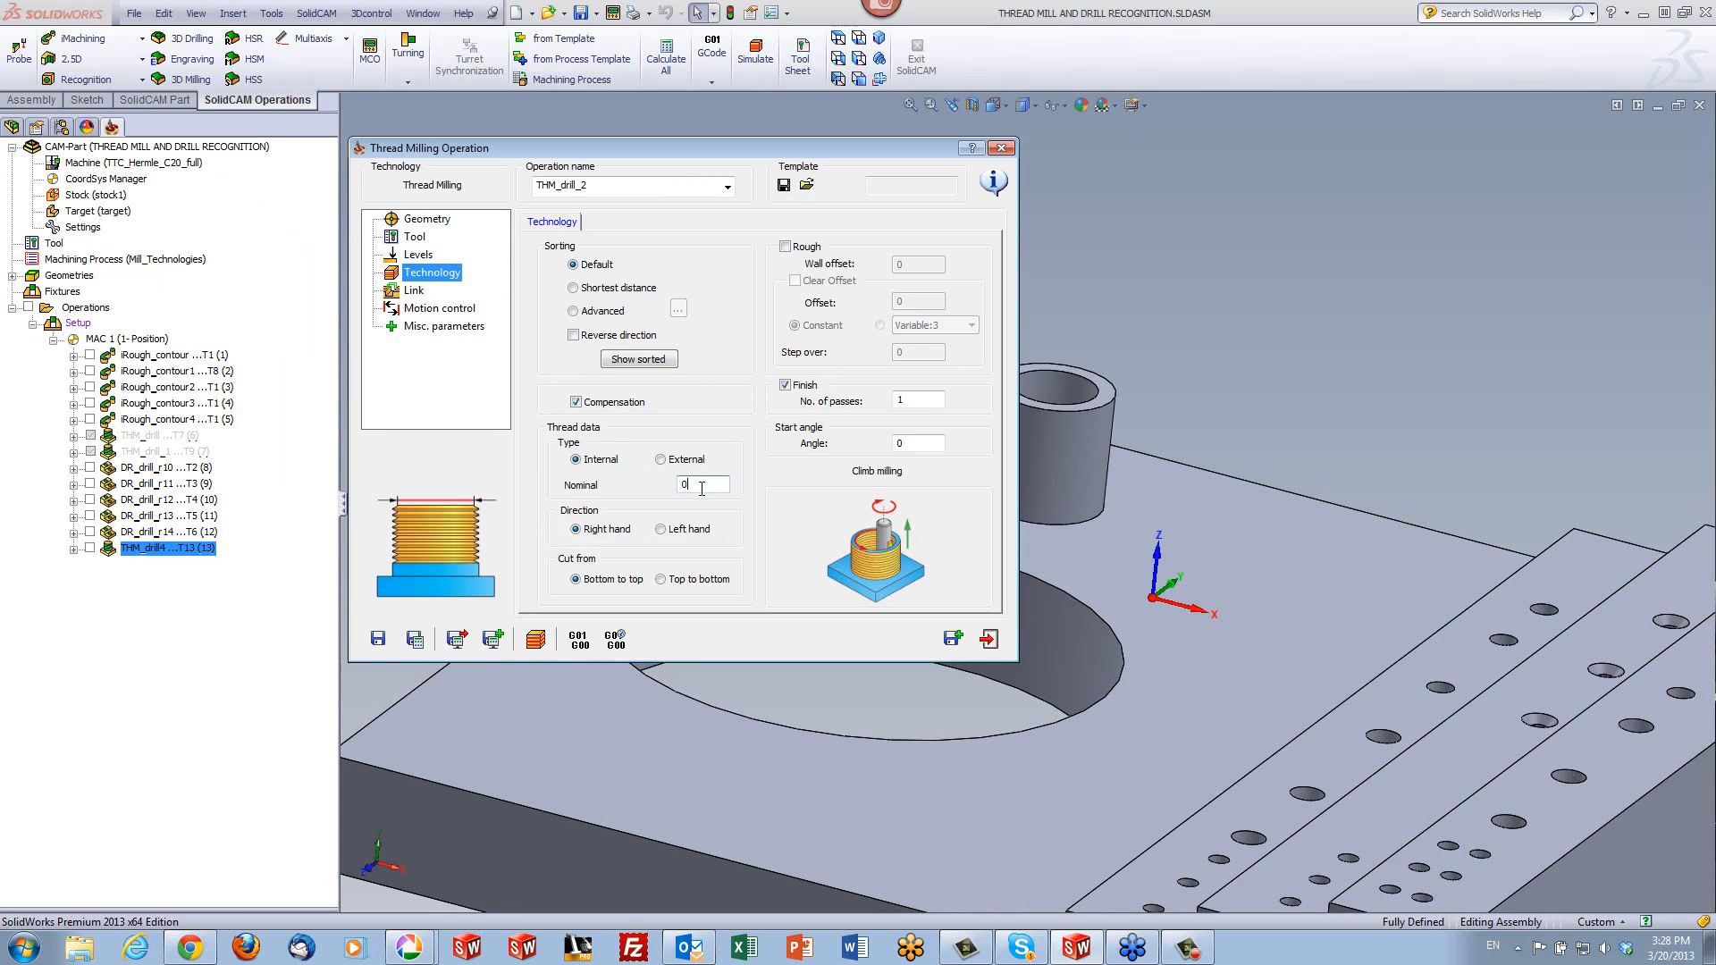
left_click(660, 461)
double_click(693, 484)
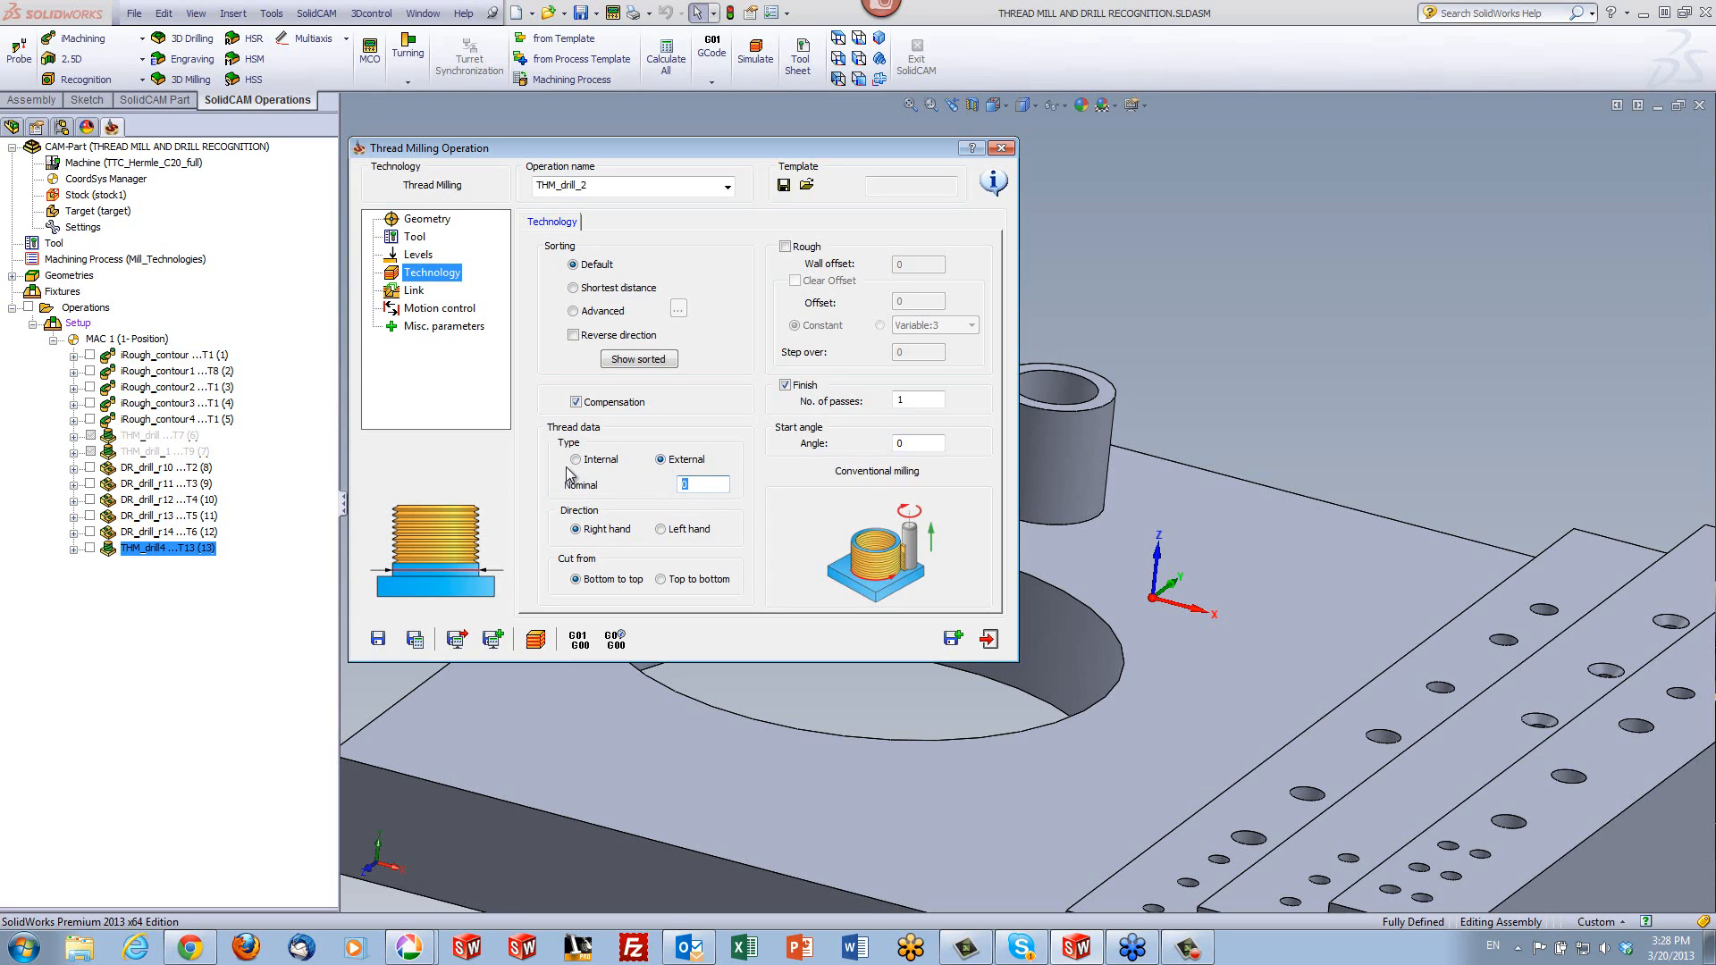
type("35")
left_click(662, 580)
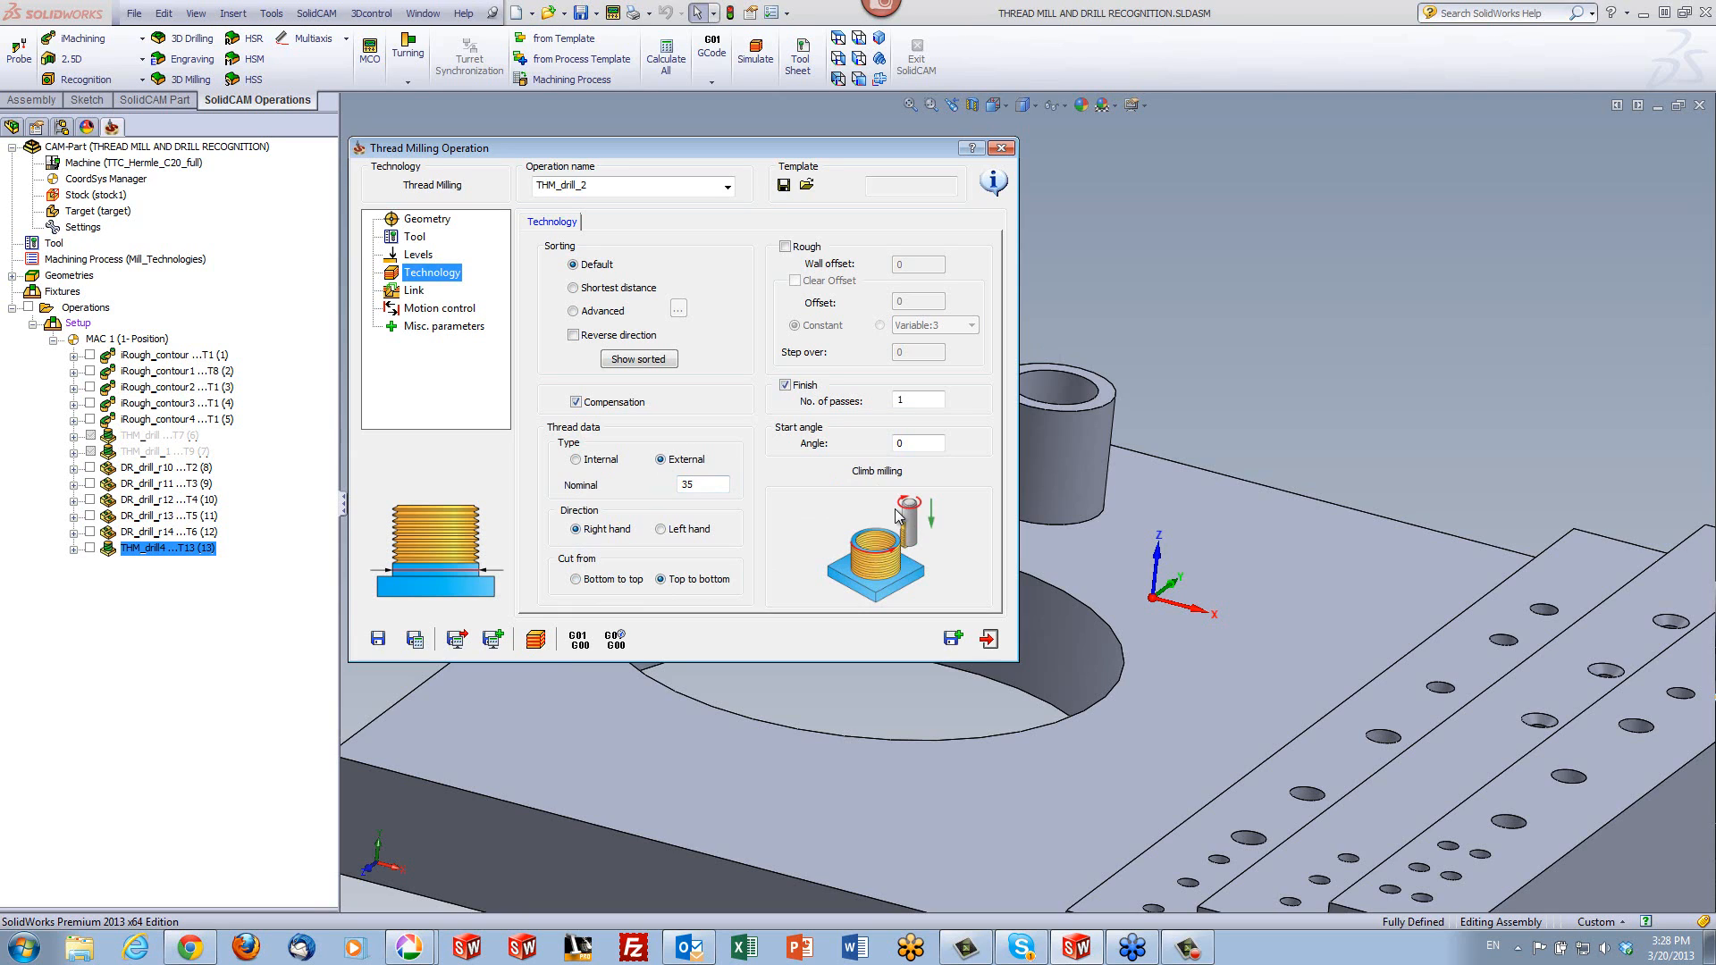
left_click(420, 645)
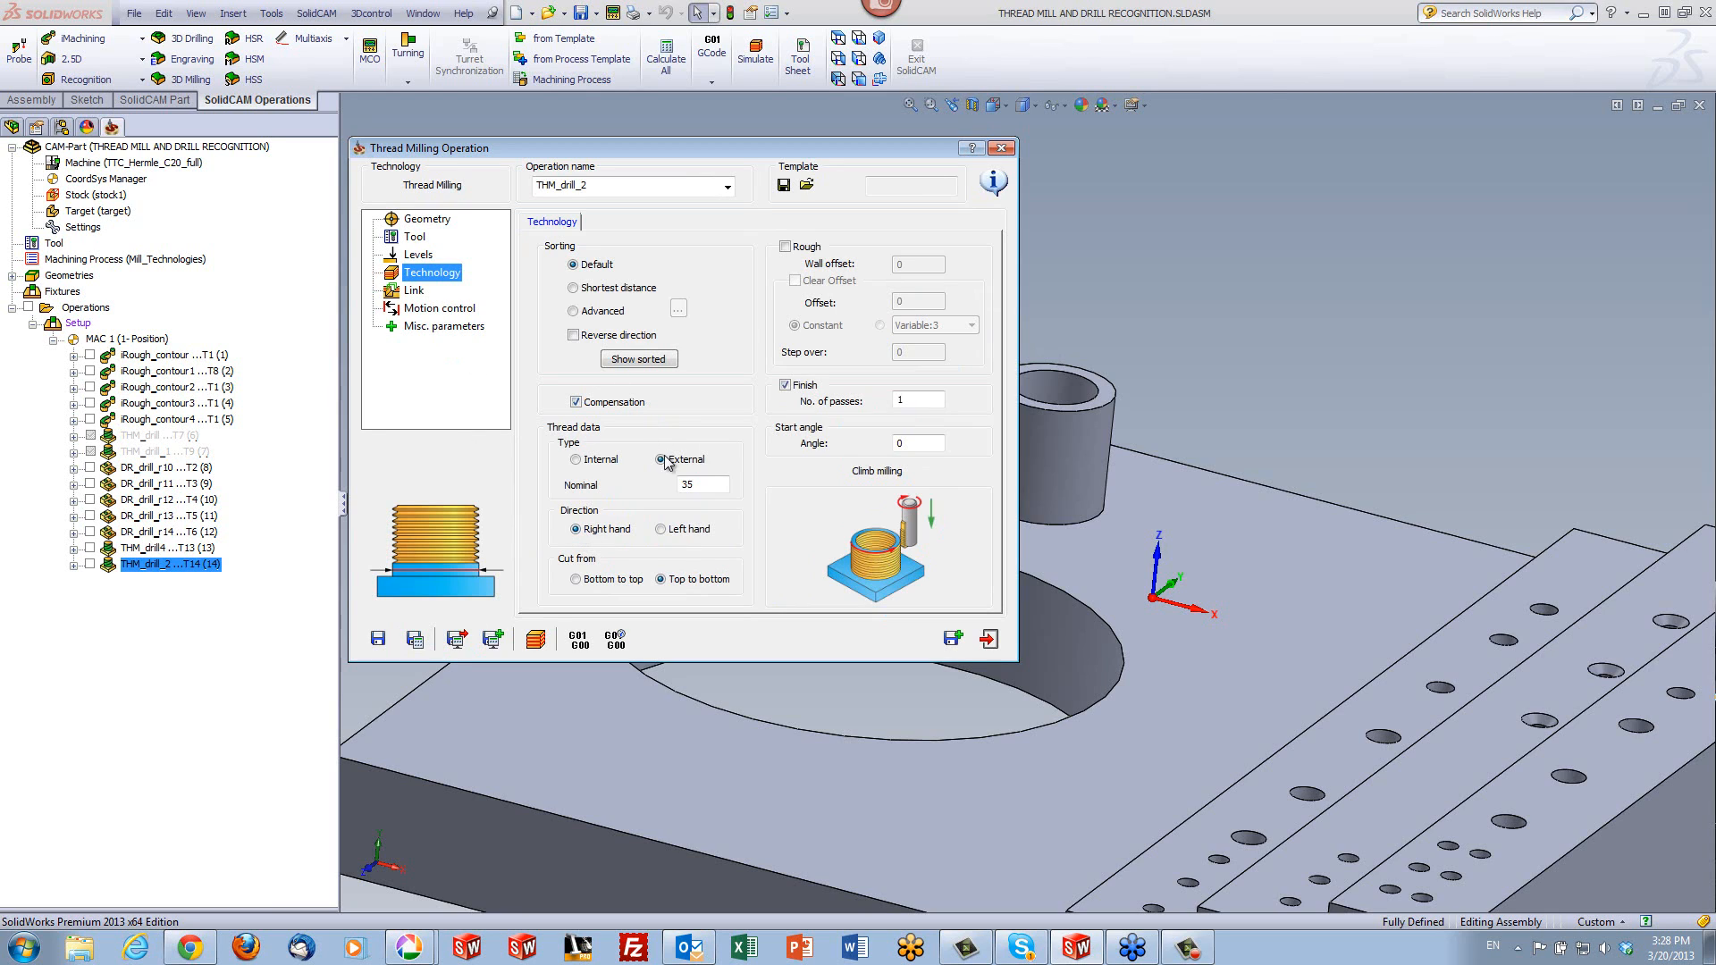
- Set the lead in/out arc radius to 5 mm
left_click(417, 293)
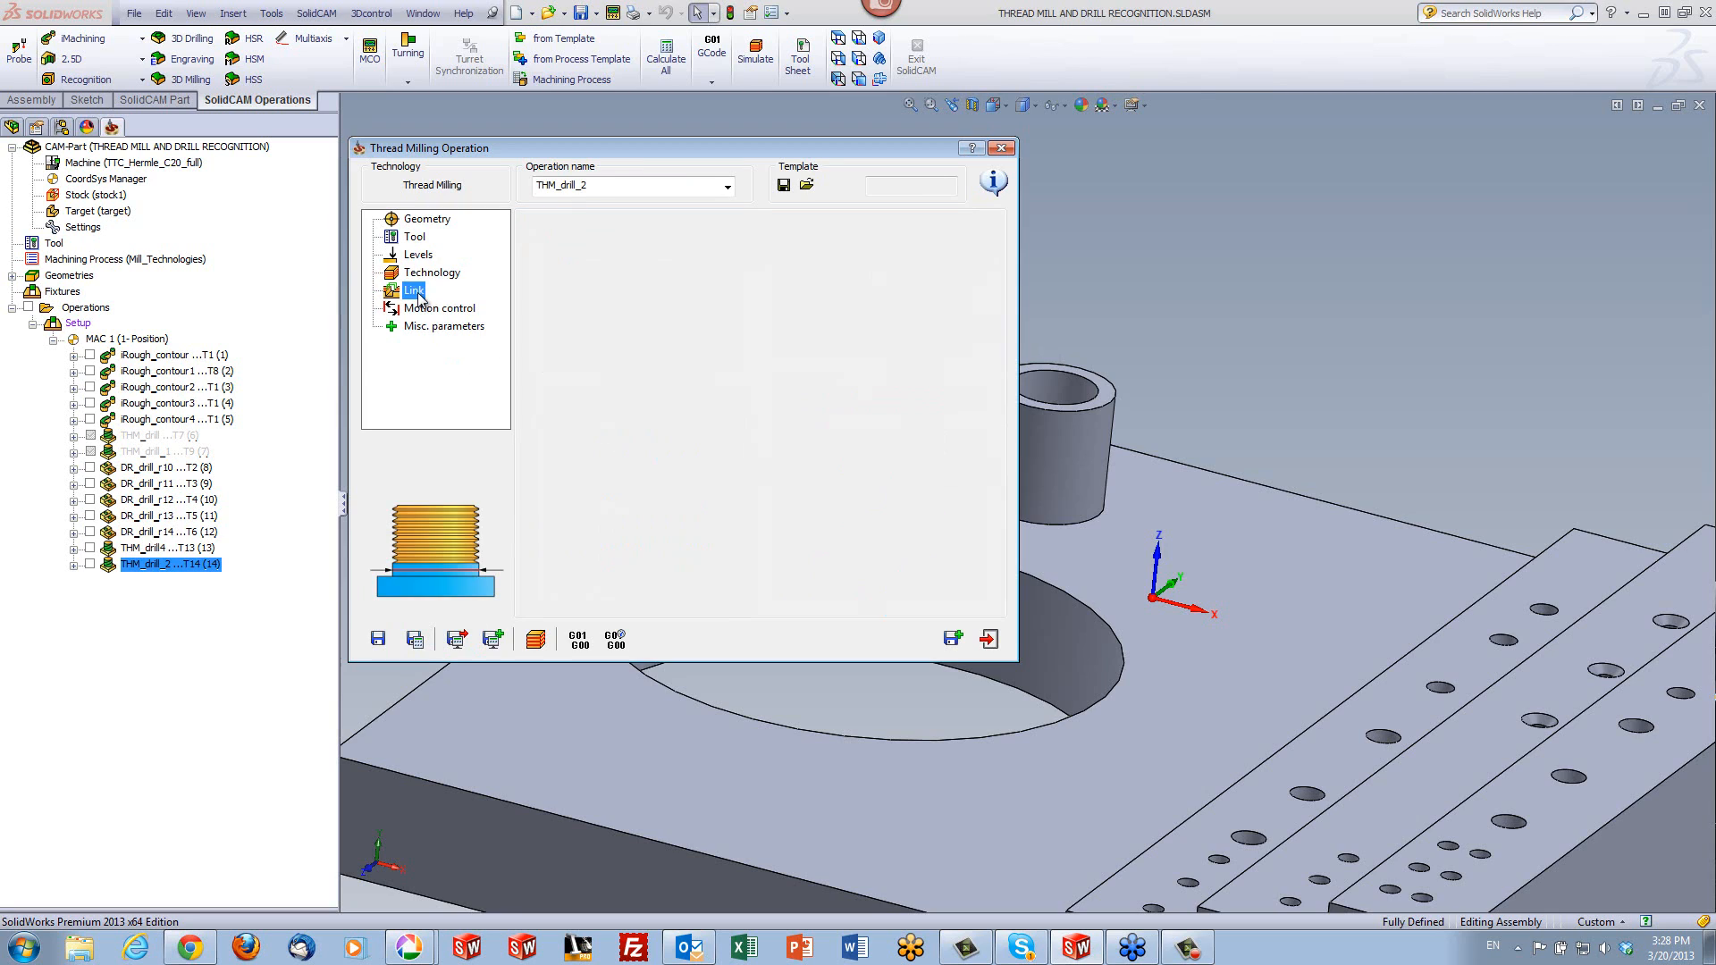
double_click(690, 243)
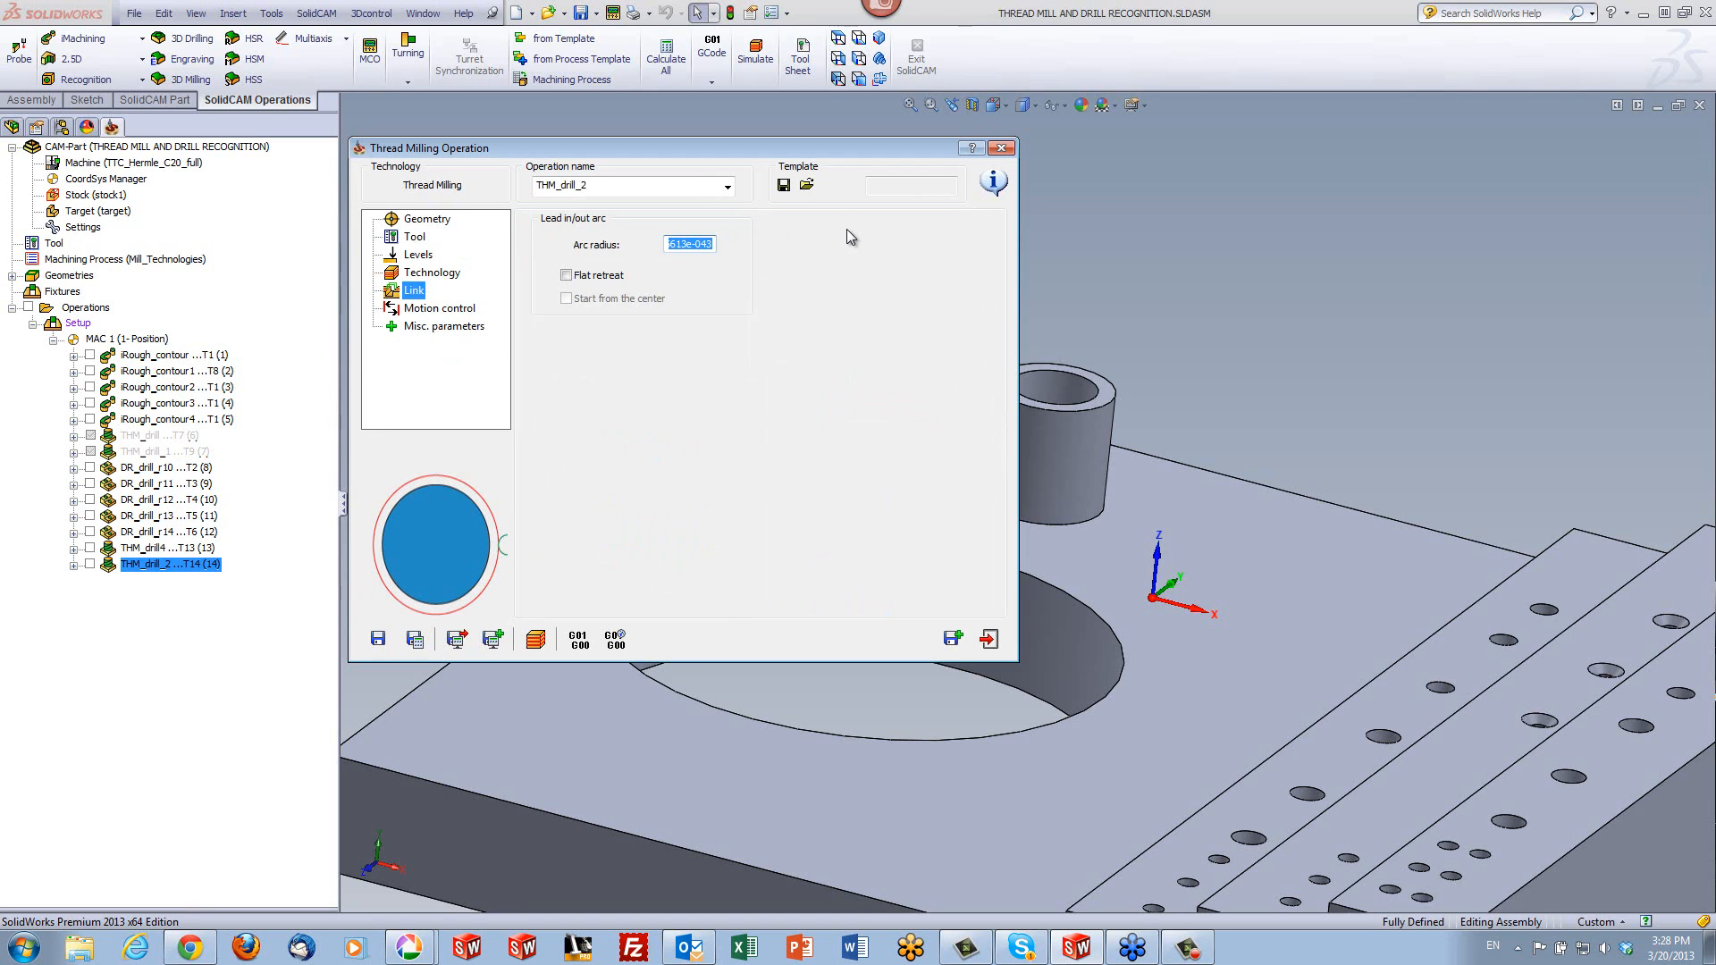
type("5")
- Run the Host CAD simulation of the external thread milling while looking straight down on the boss
left_click(536, 638)
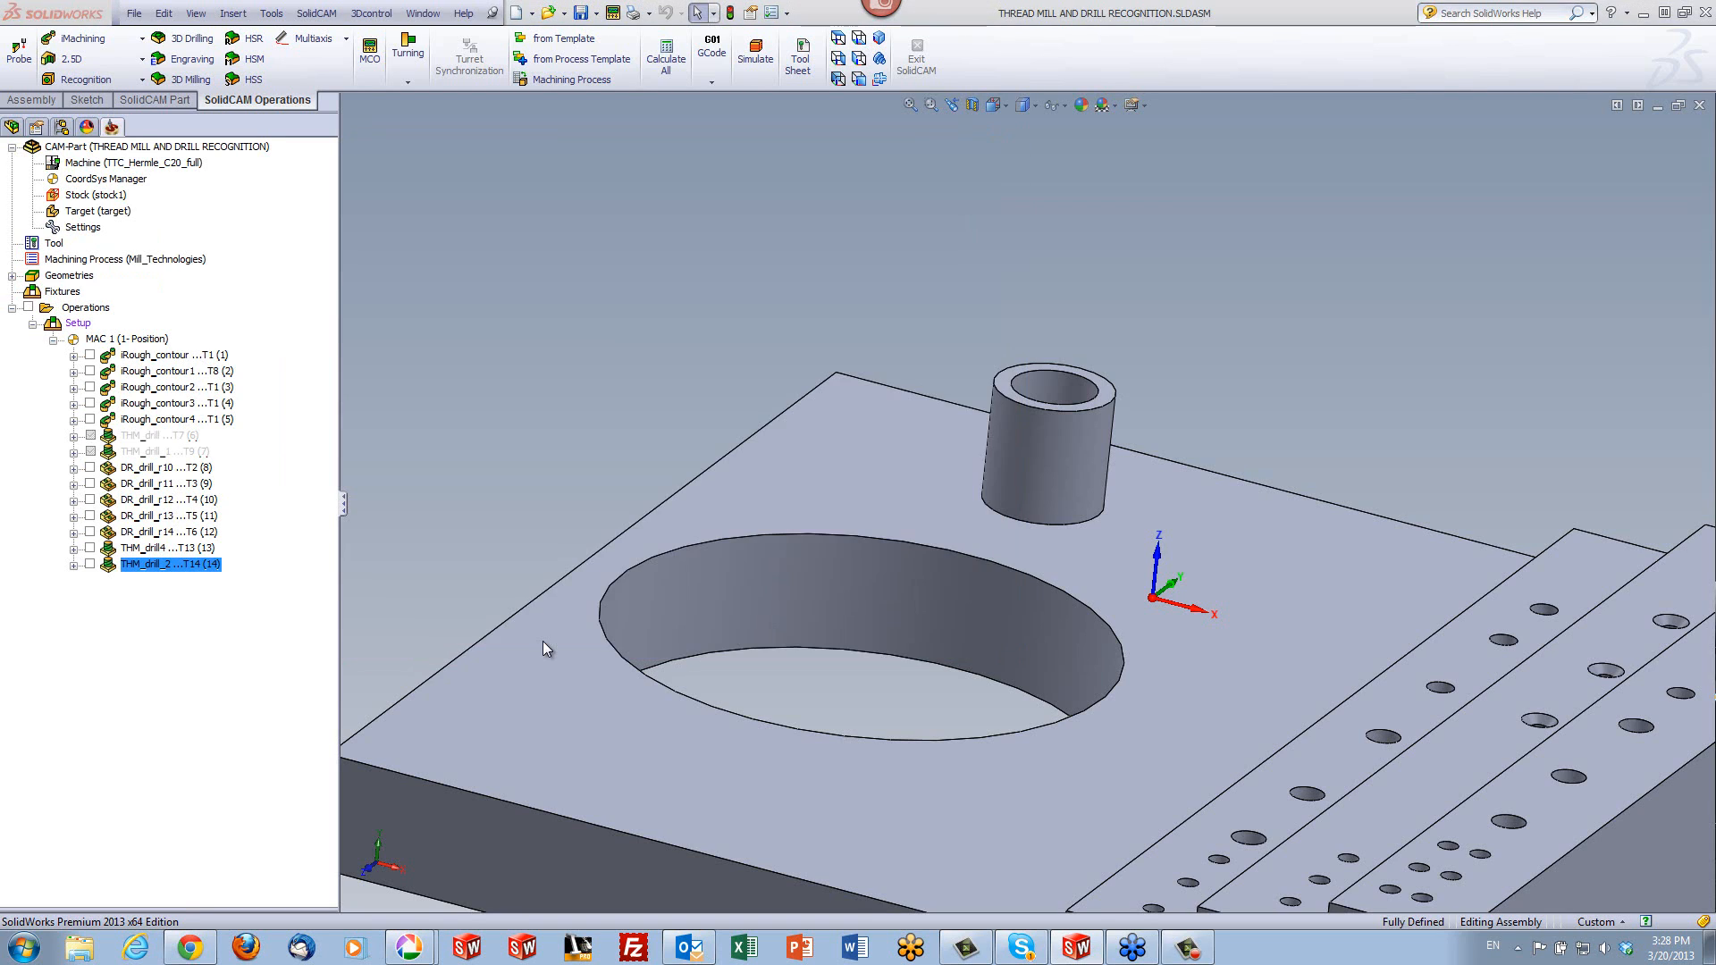
left_click(837, 78)
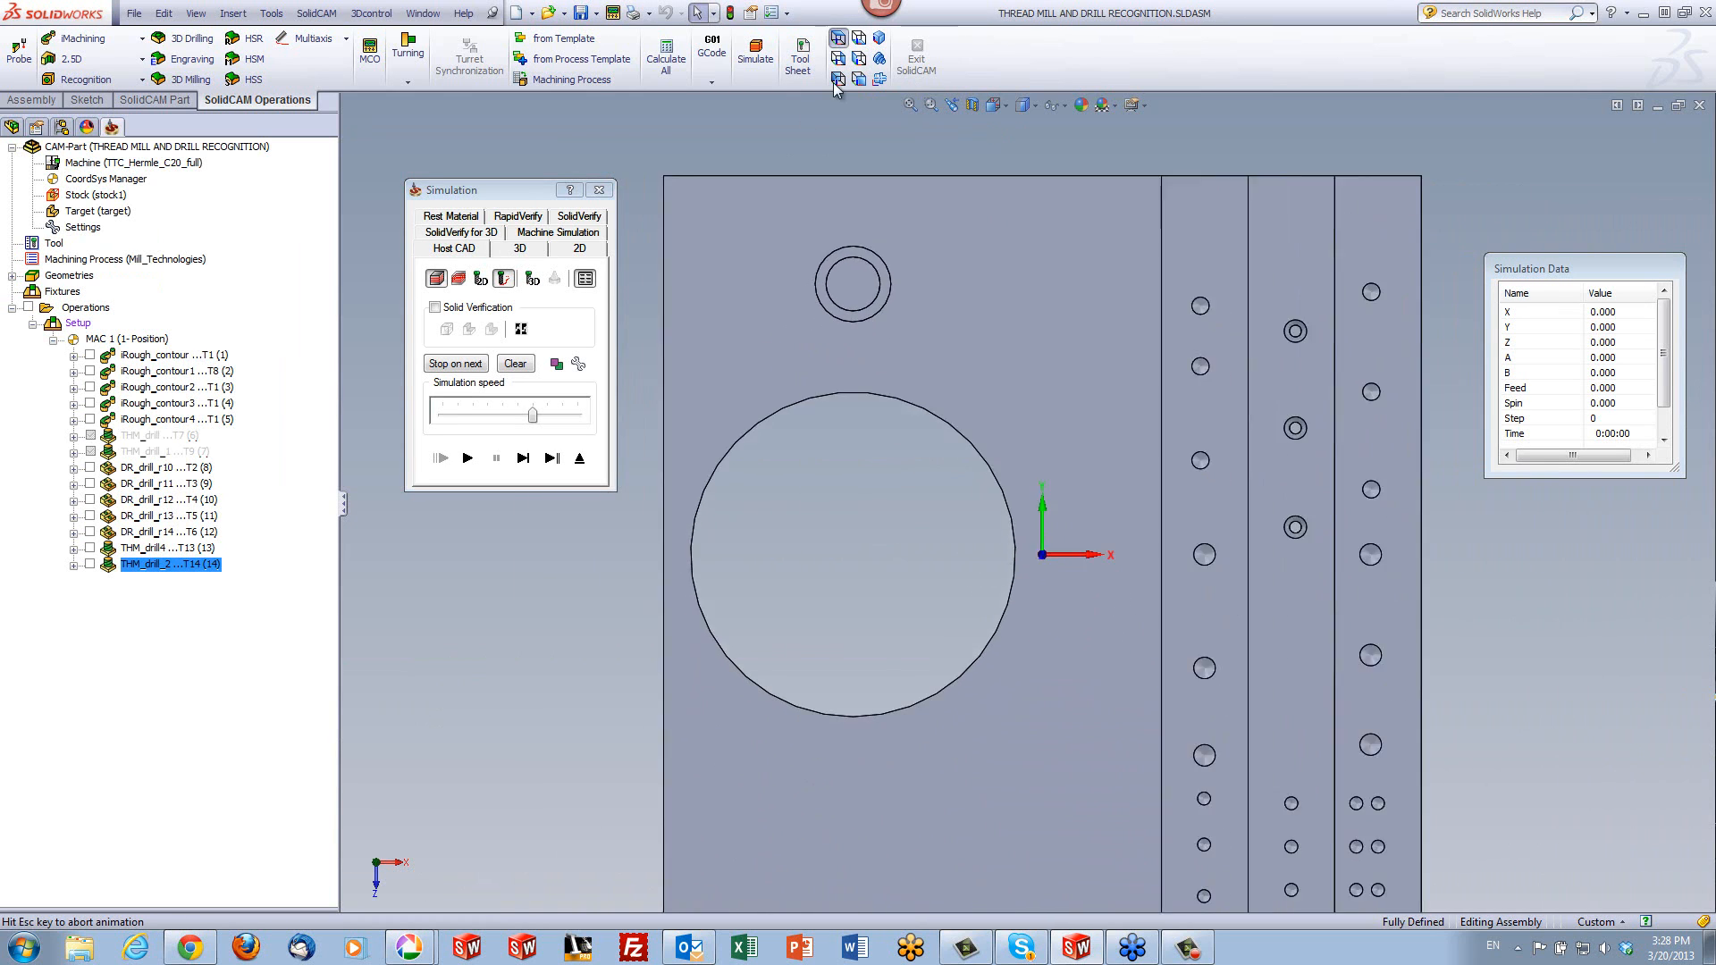
scroll(834, 212, "down", 4)
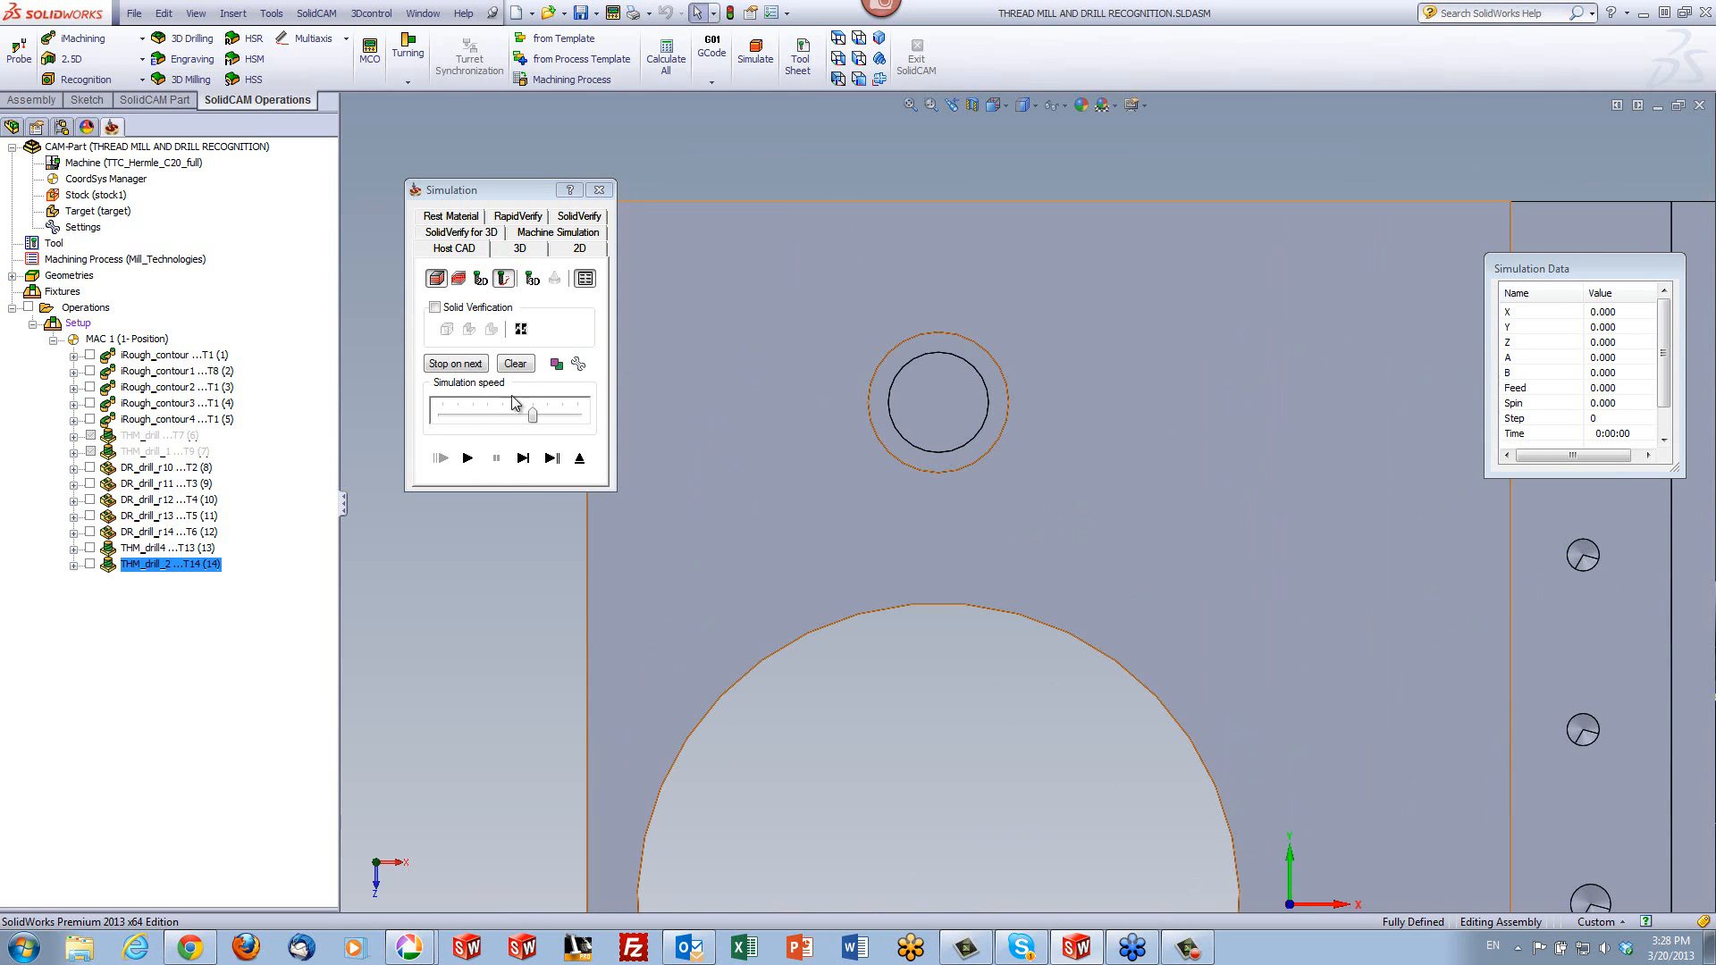
left_click(467, 459)
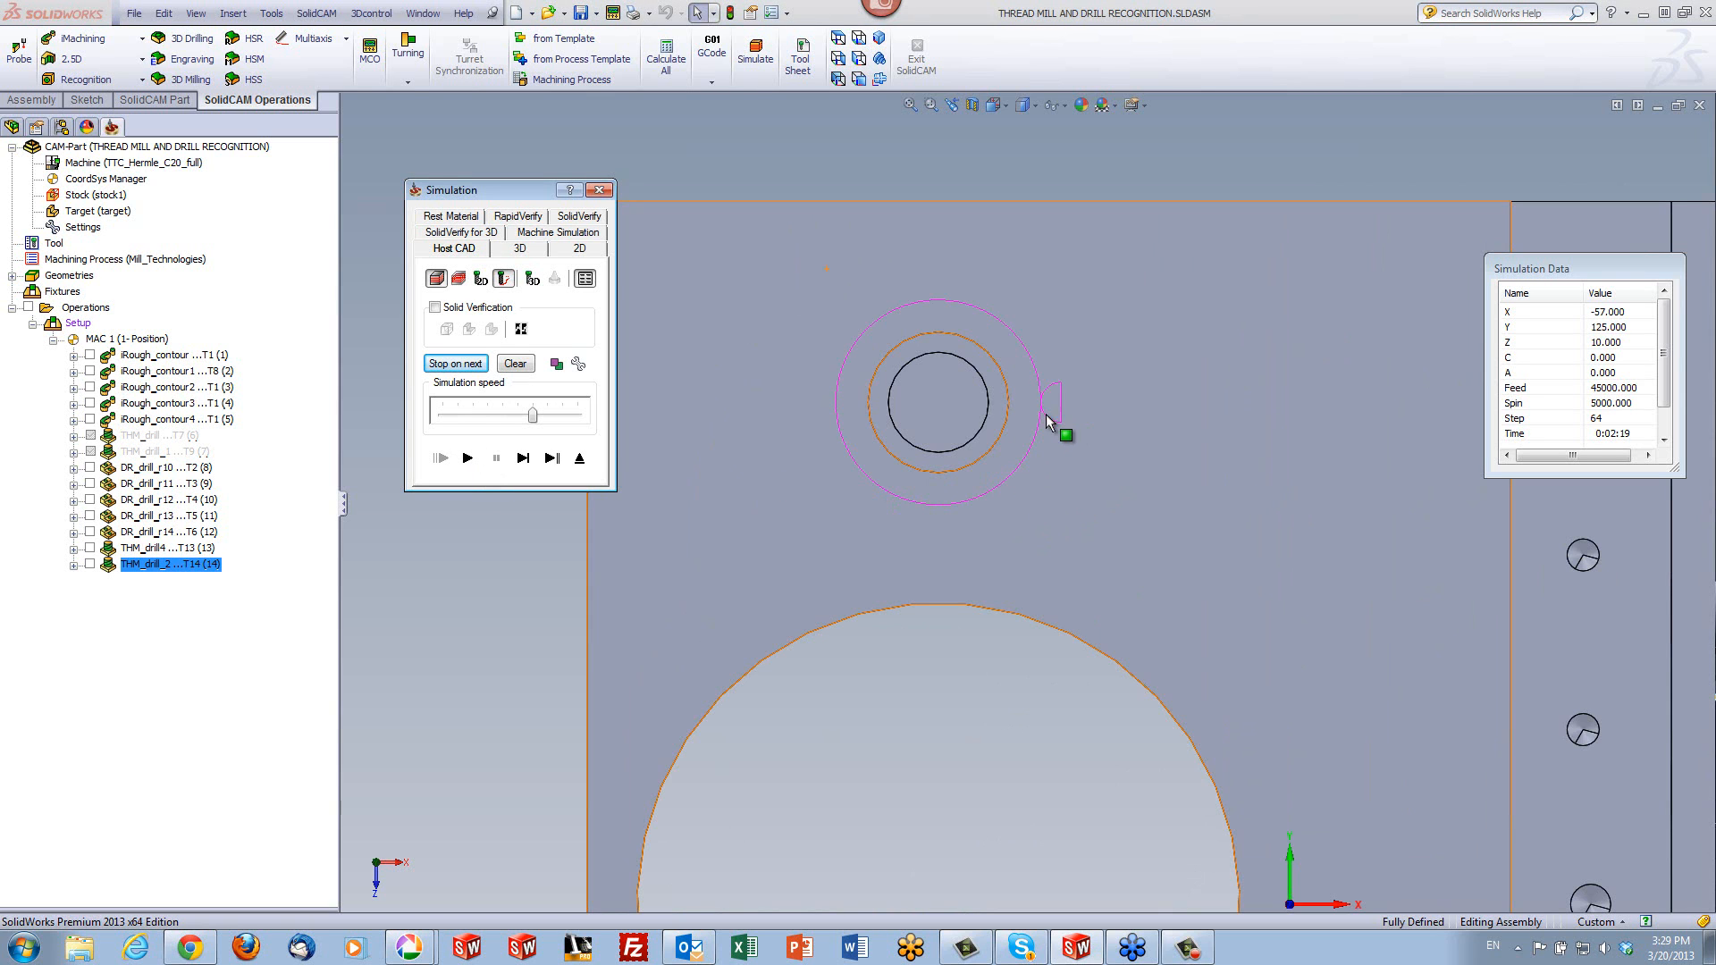
- Examine the helical toolpath and its lead in/out arcs around the boss in 3D, and close the simulation
middle_click_drag(1089, 500, 1064, 385)
scroll(1064, 388, "down", 2)
scroll(1065, 380, "down", 2)
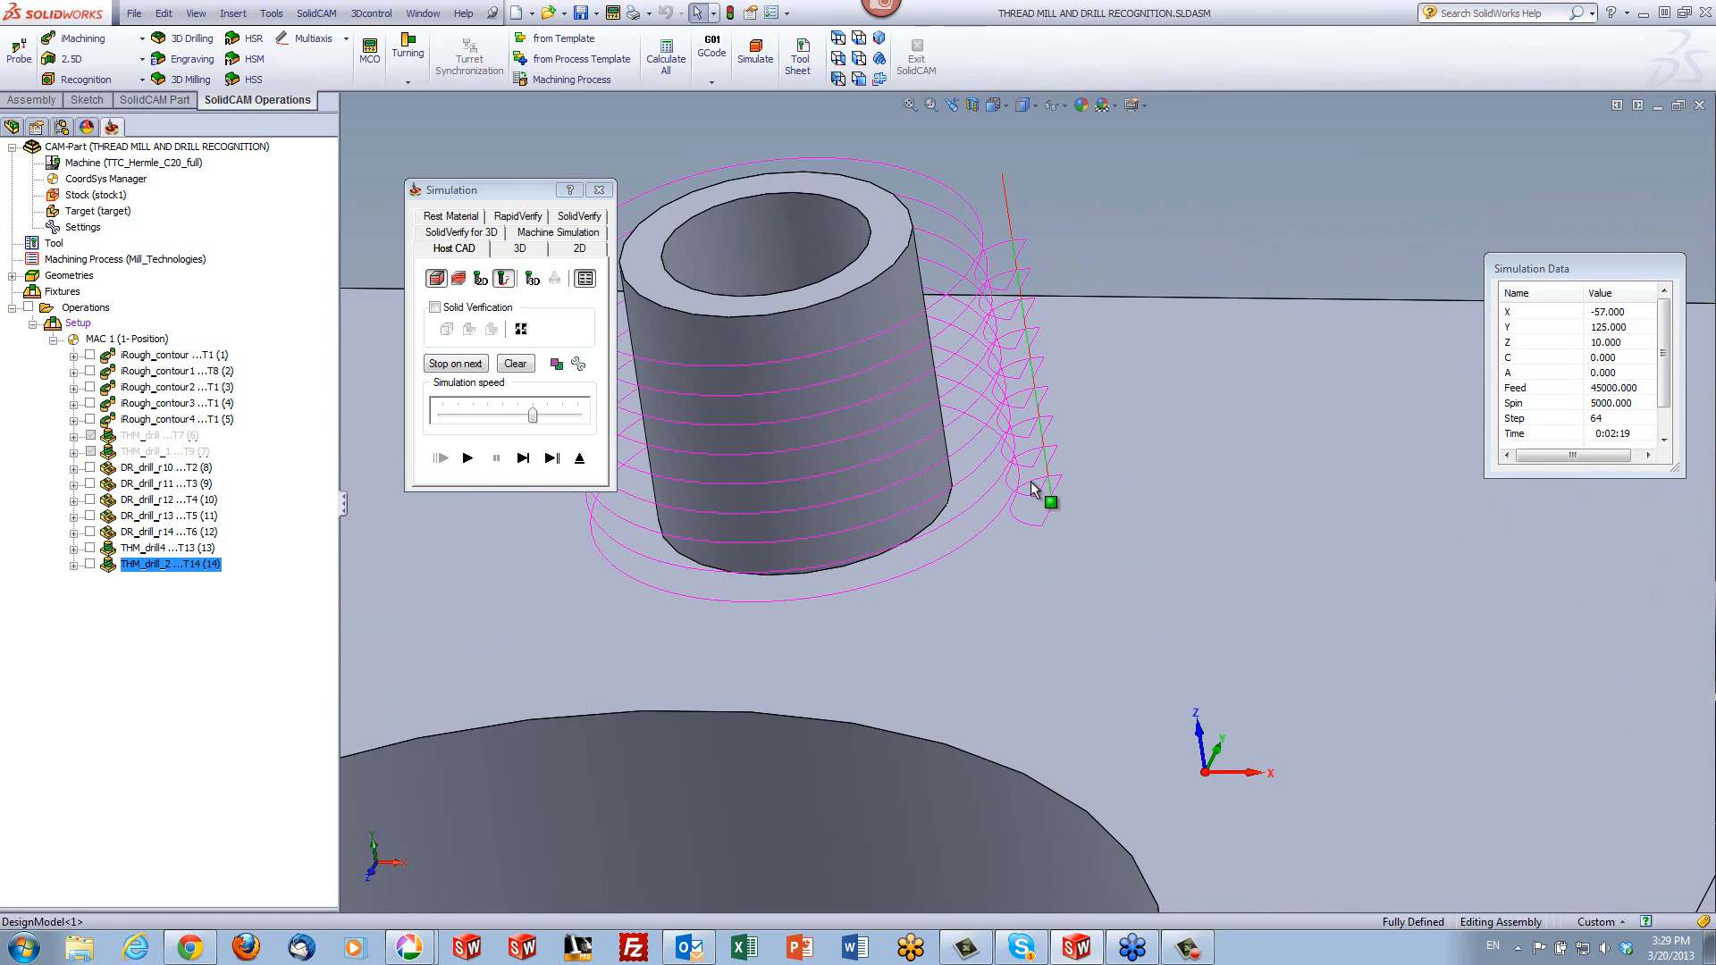
middle_click_drag(1014, 495, 1021, 422)
scroll(1046, 529, "down", 4)
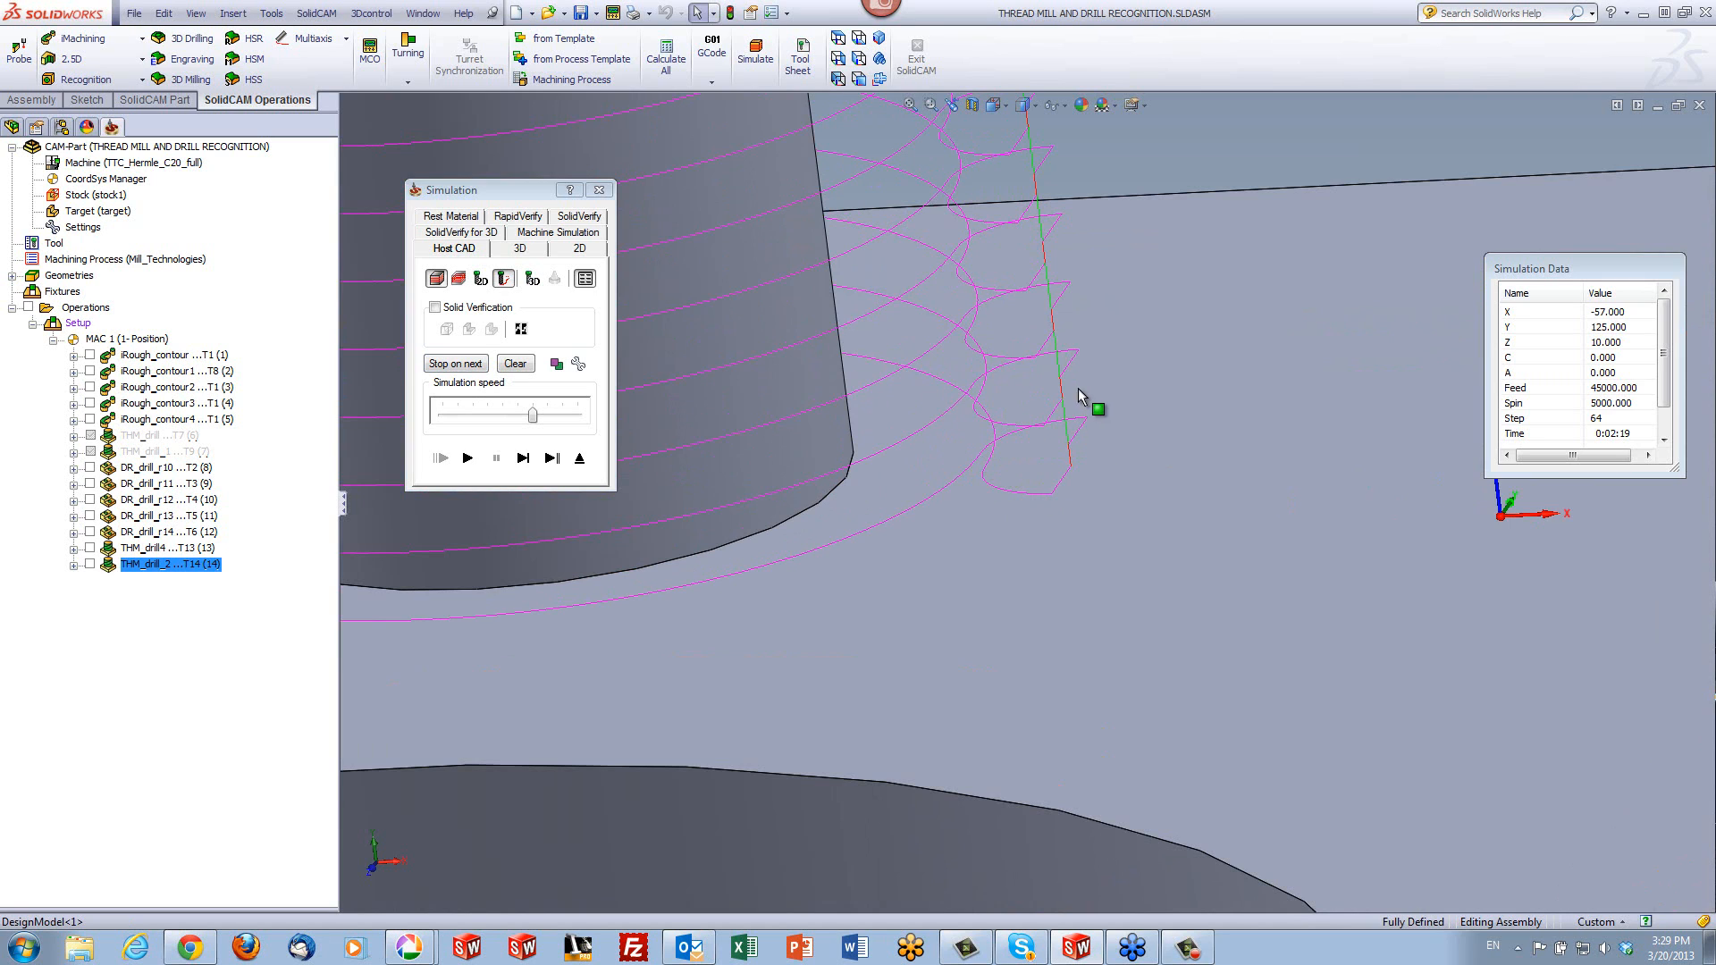
scroll(1080, 384, "up", 1)
scroll(1079, 383, "up", 1)
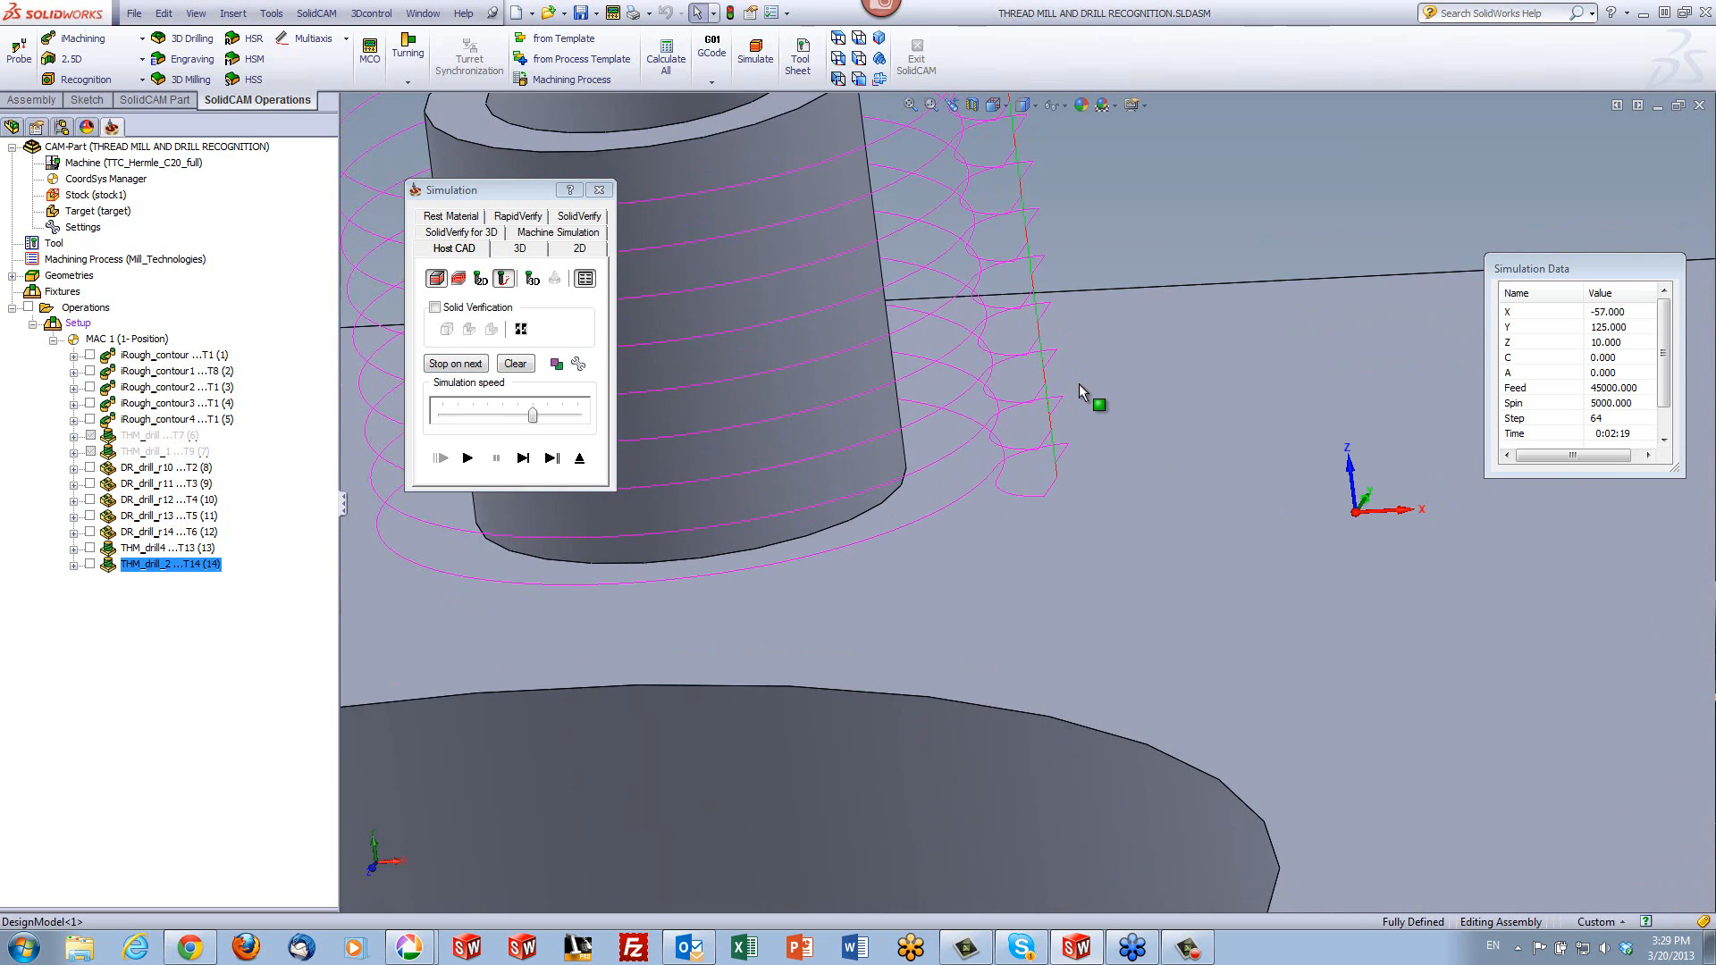
scroll(1107, 393, "up", 8)
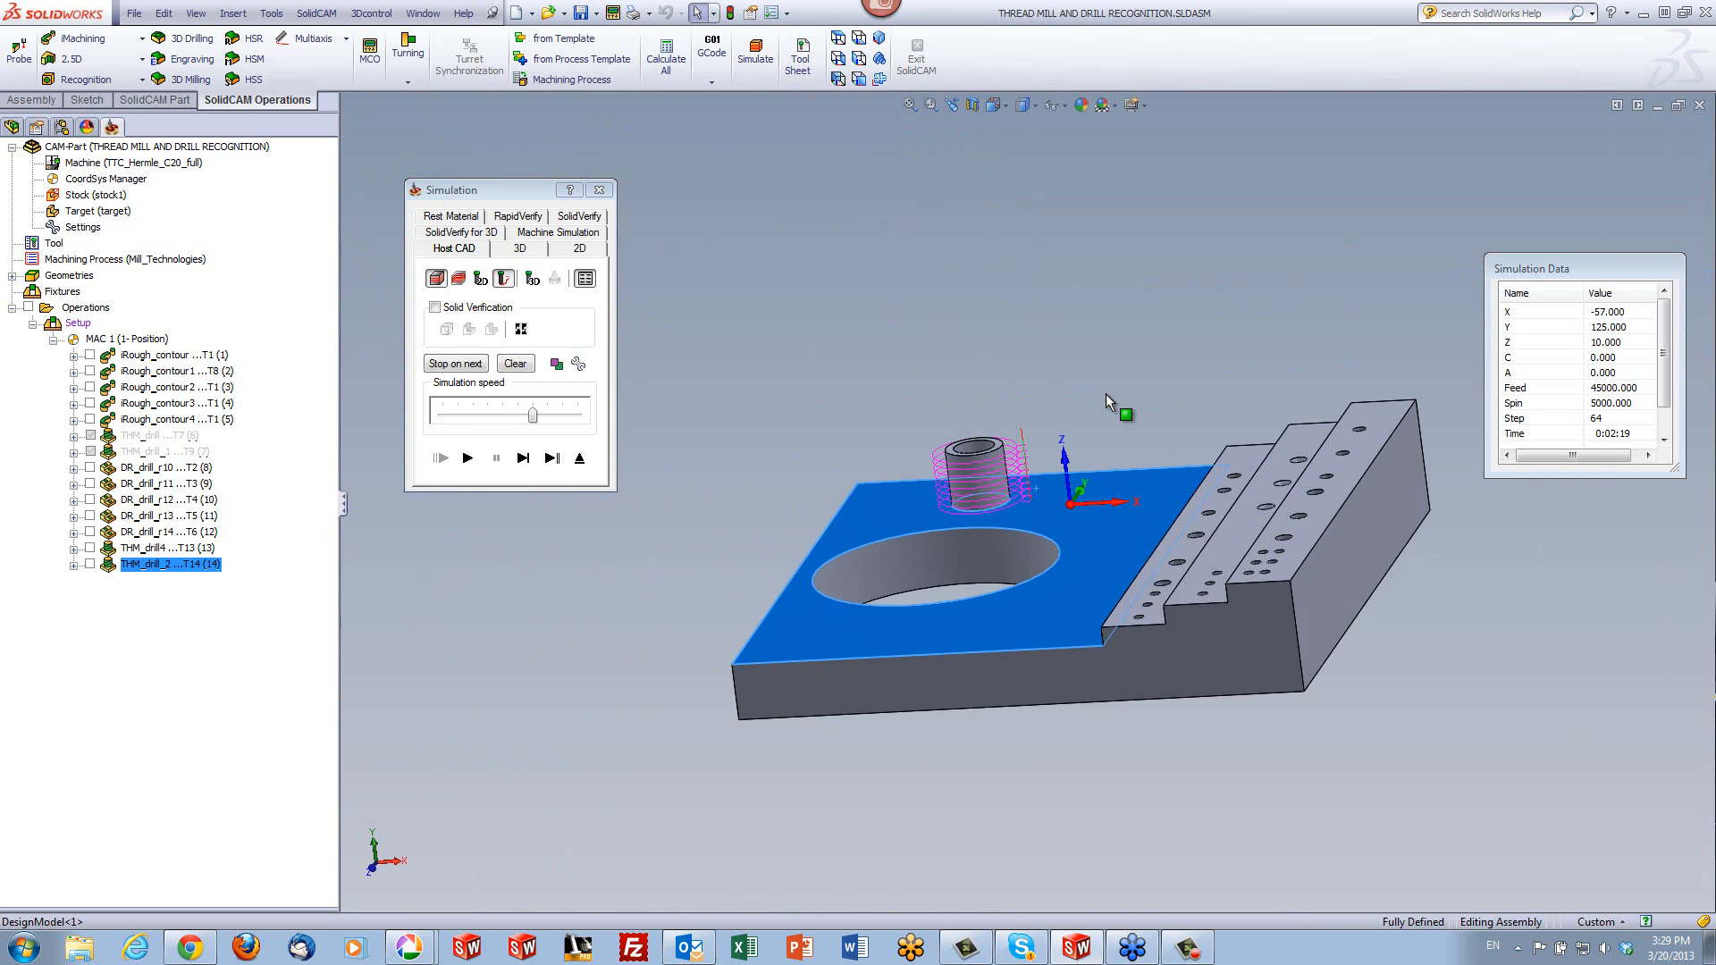
left_click(577, 459)
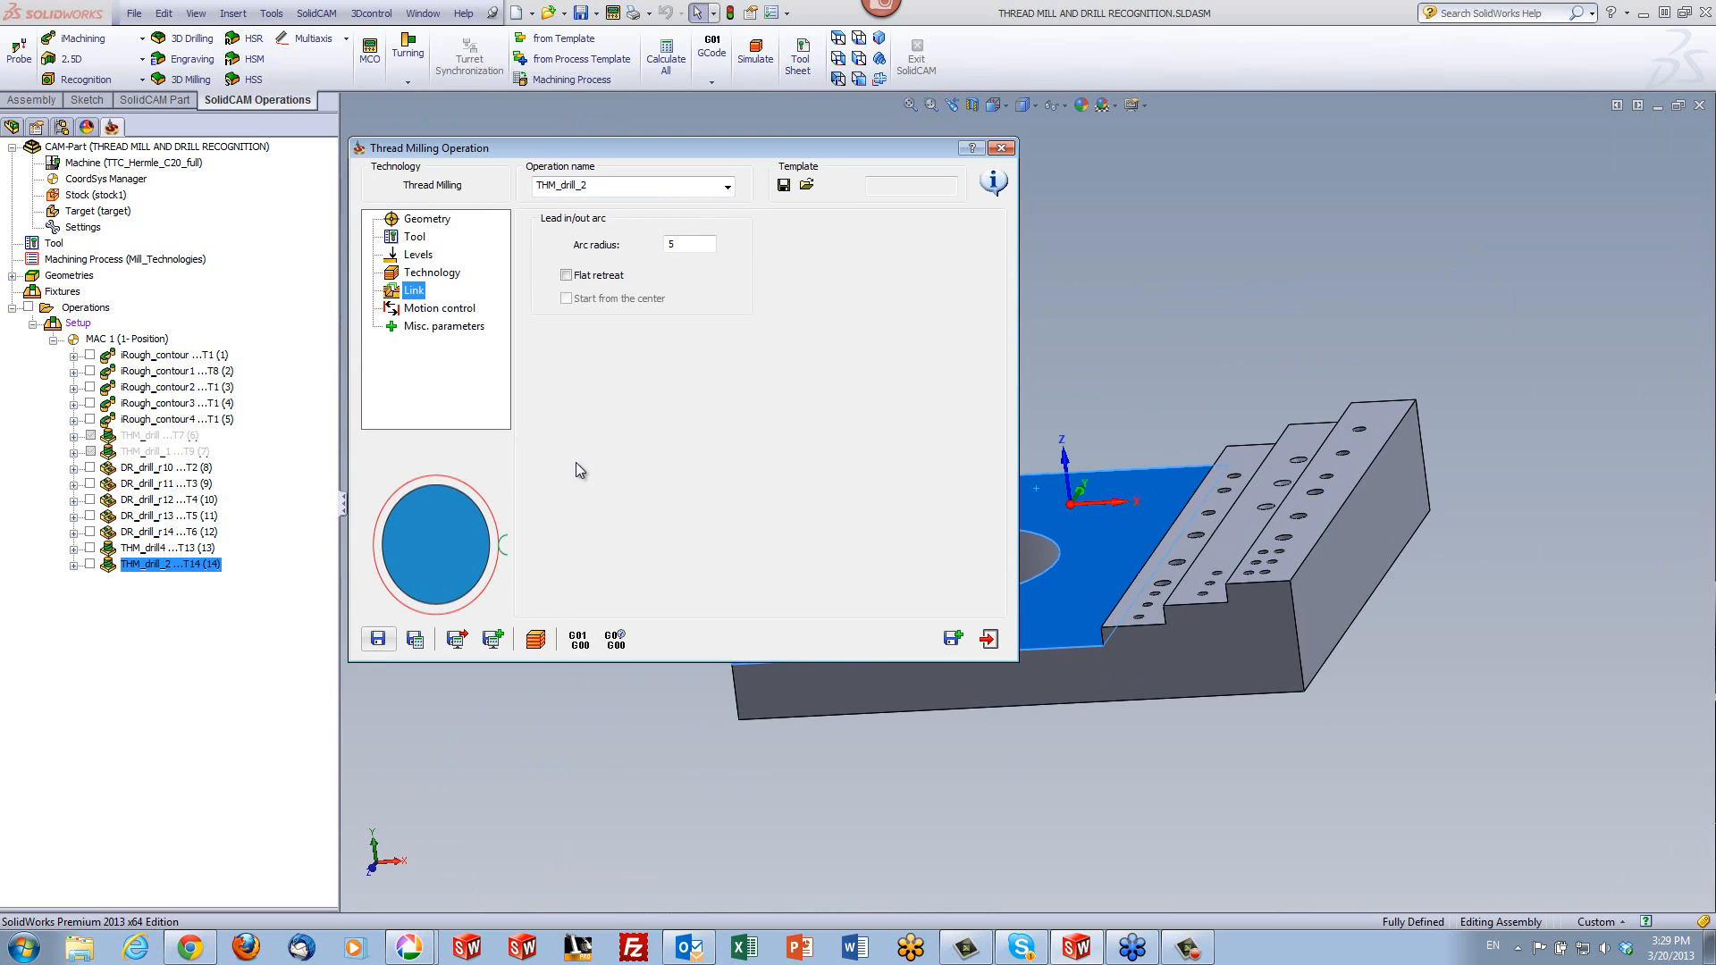
- Copy the saved operation as a new thread milling operation and check the large hole's edge diameter and the carried-over tool
left_click(953, 640)
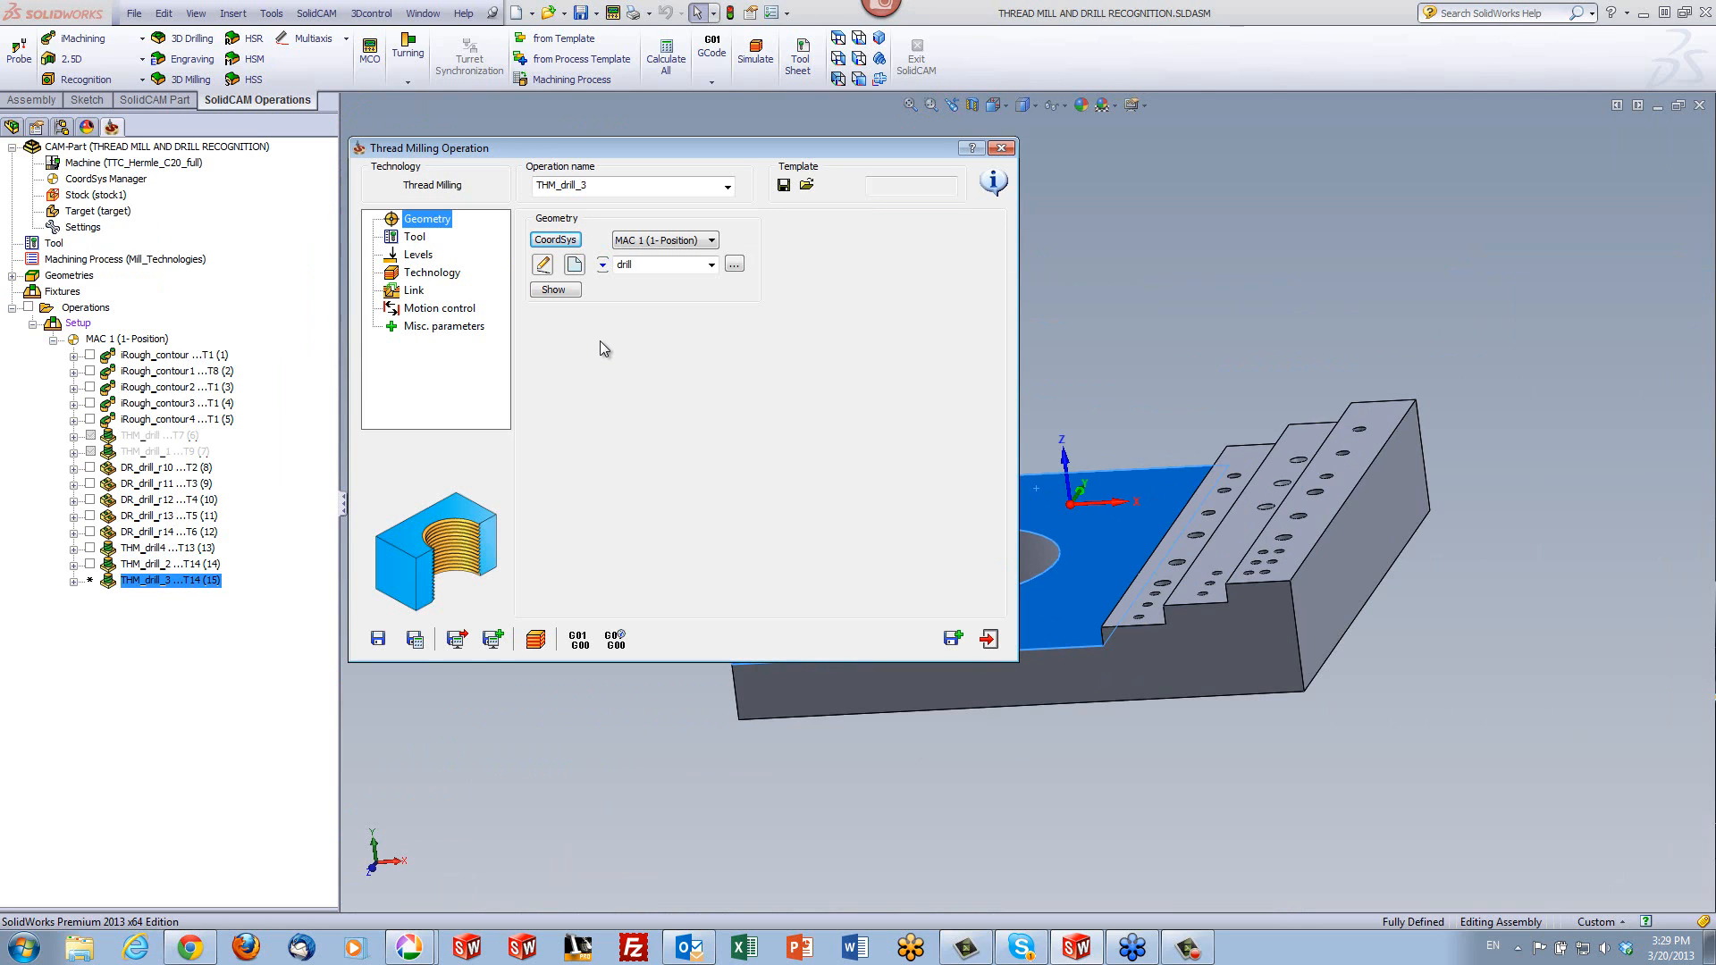
left_click(1040, 575)
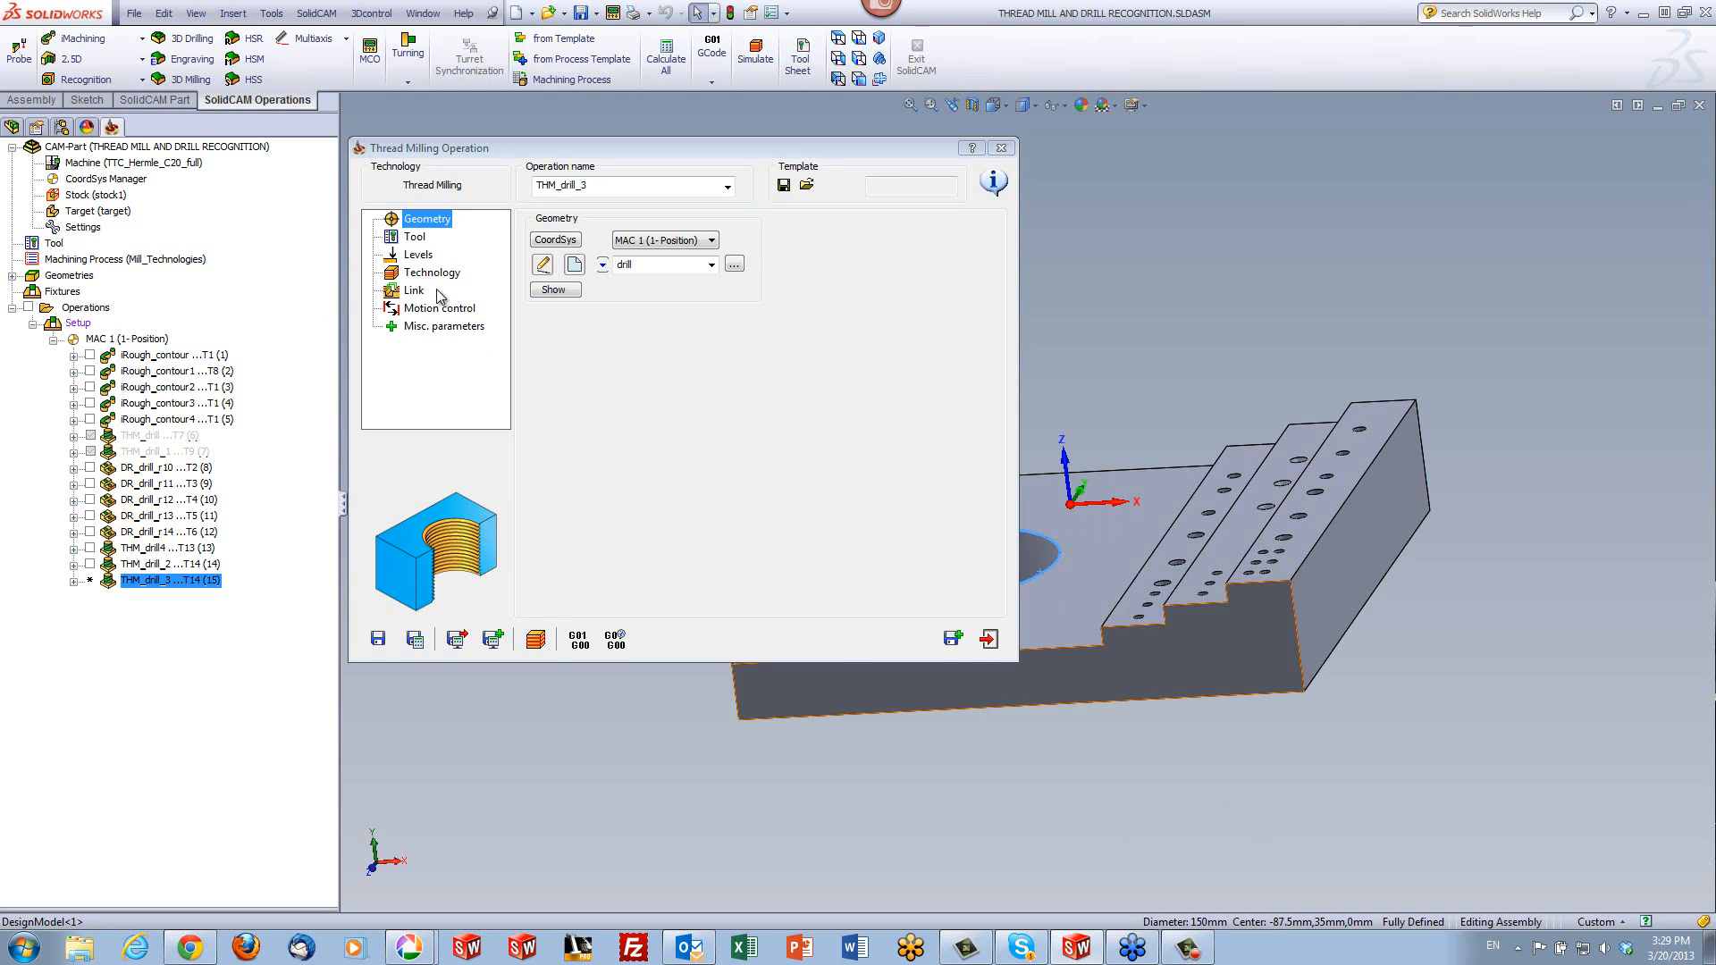
left_click(413, 239)
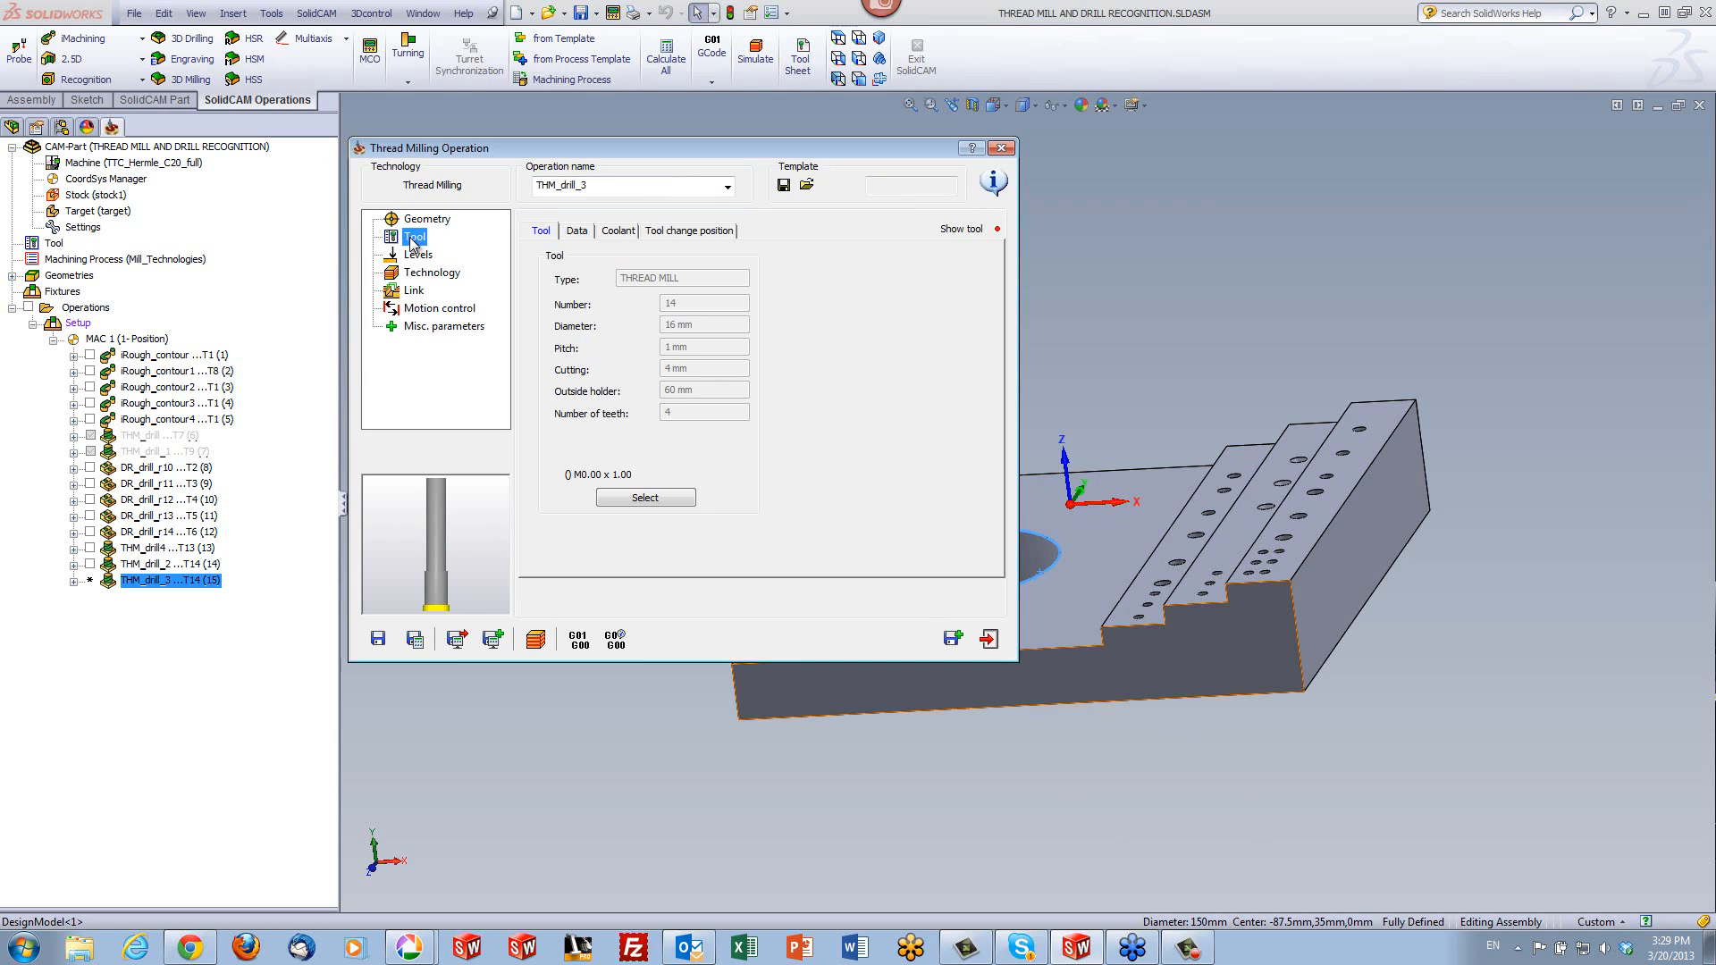
- Set the copied operation's upper level to Z -35 by picking the plate's top face around the large hole
left_click(420, 256)
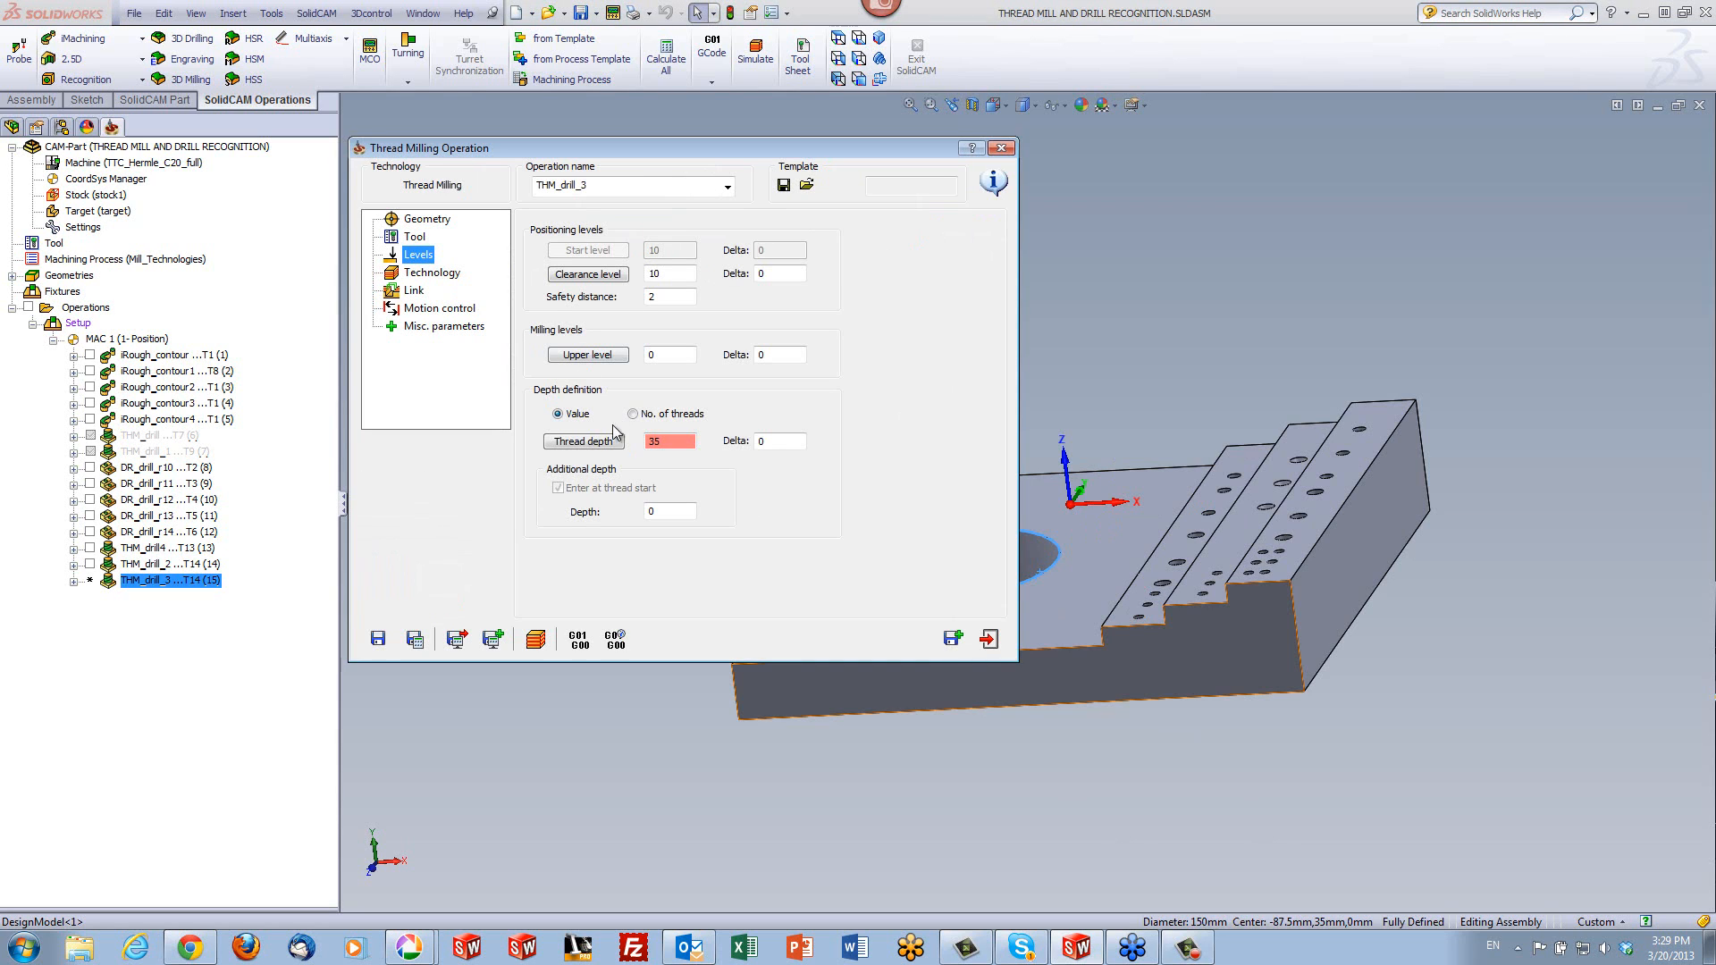
left_click(576, 355)
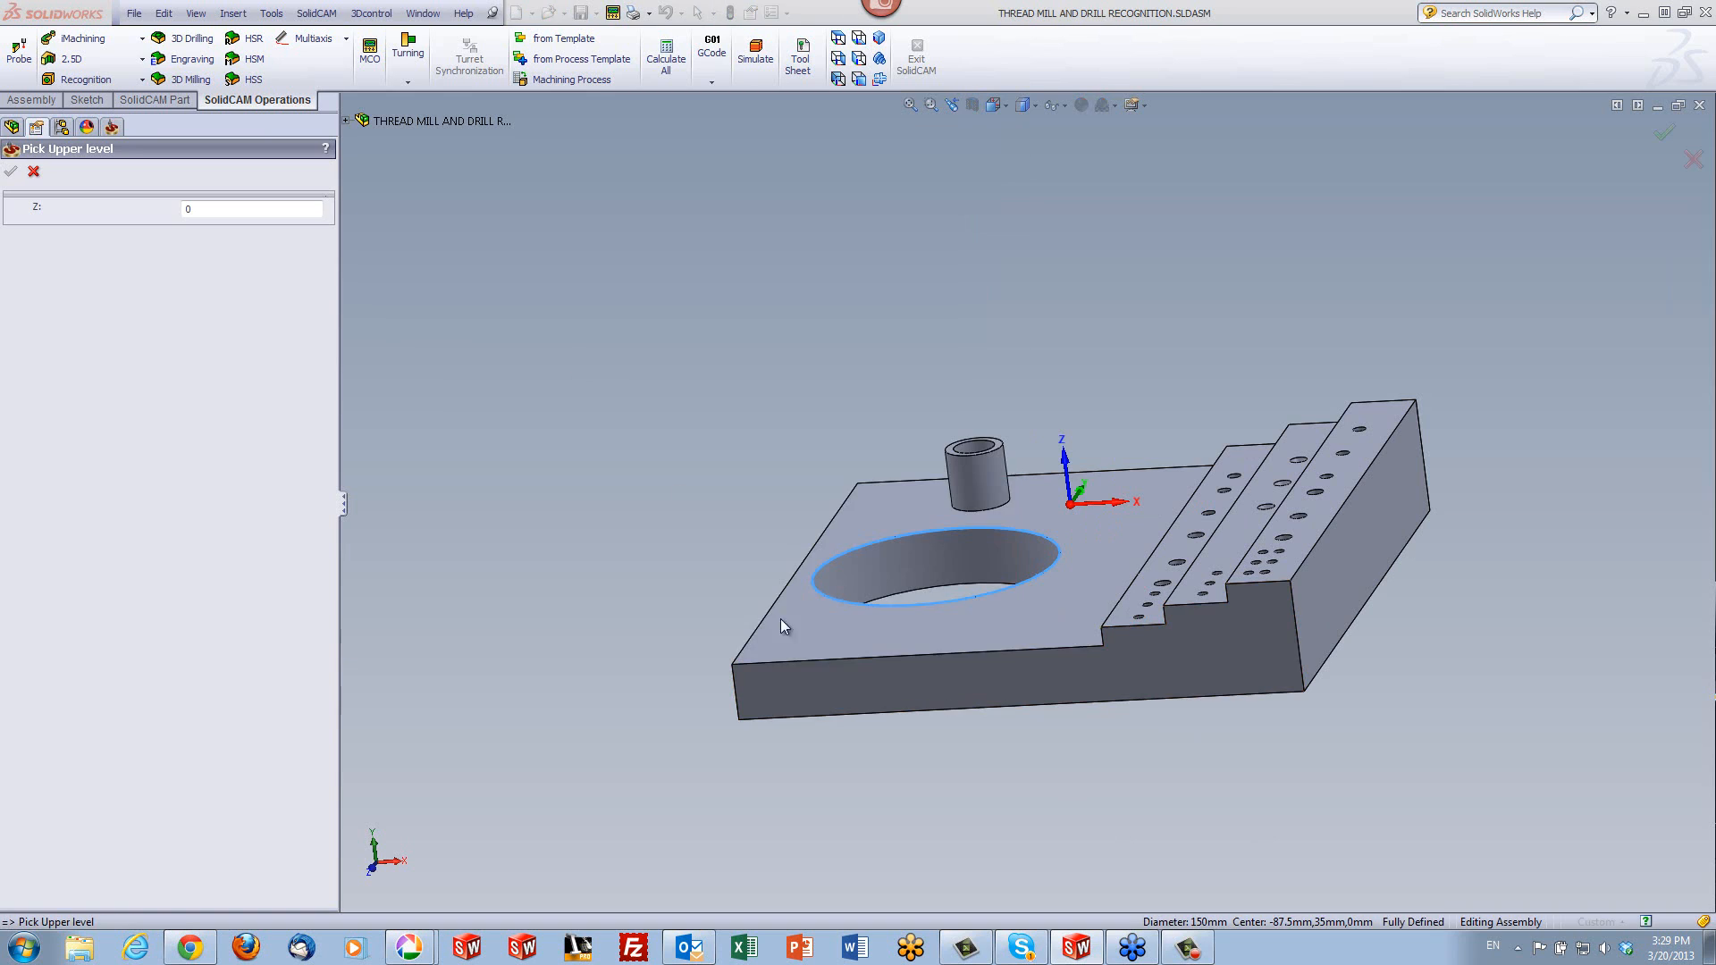
left_click(790, 636)
left_click(7, 172)
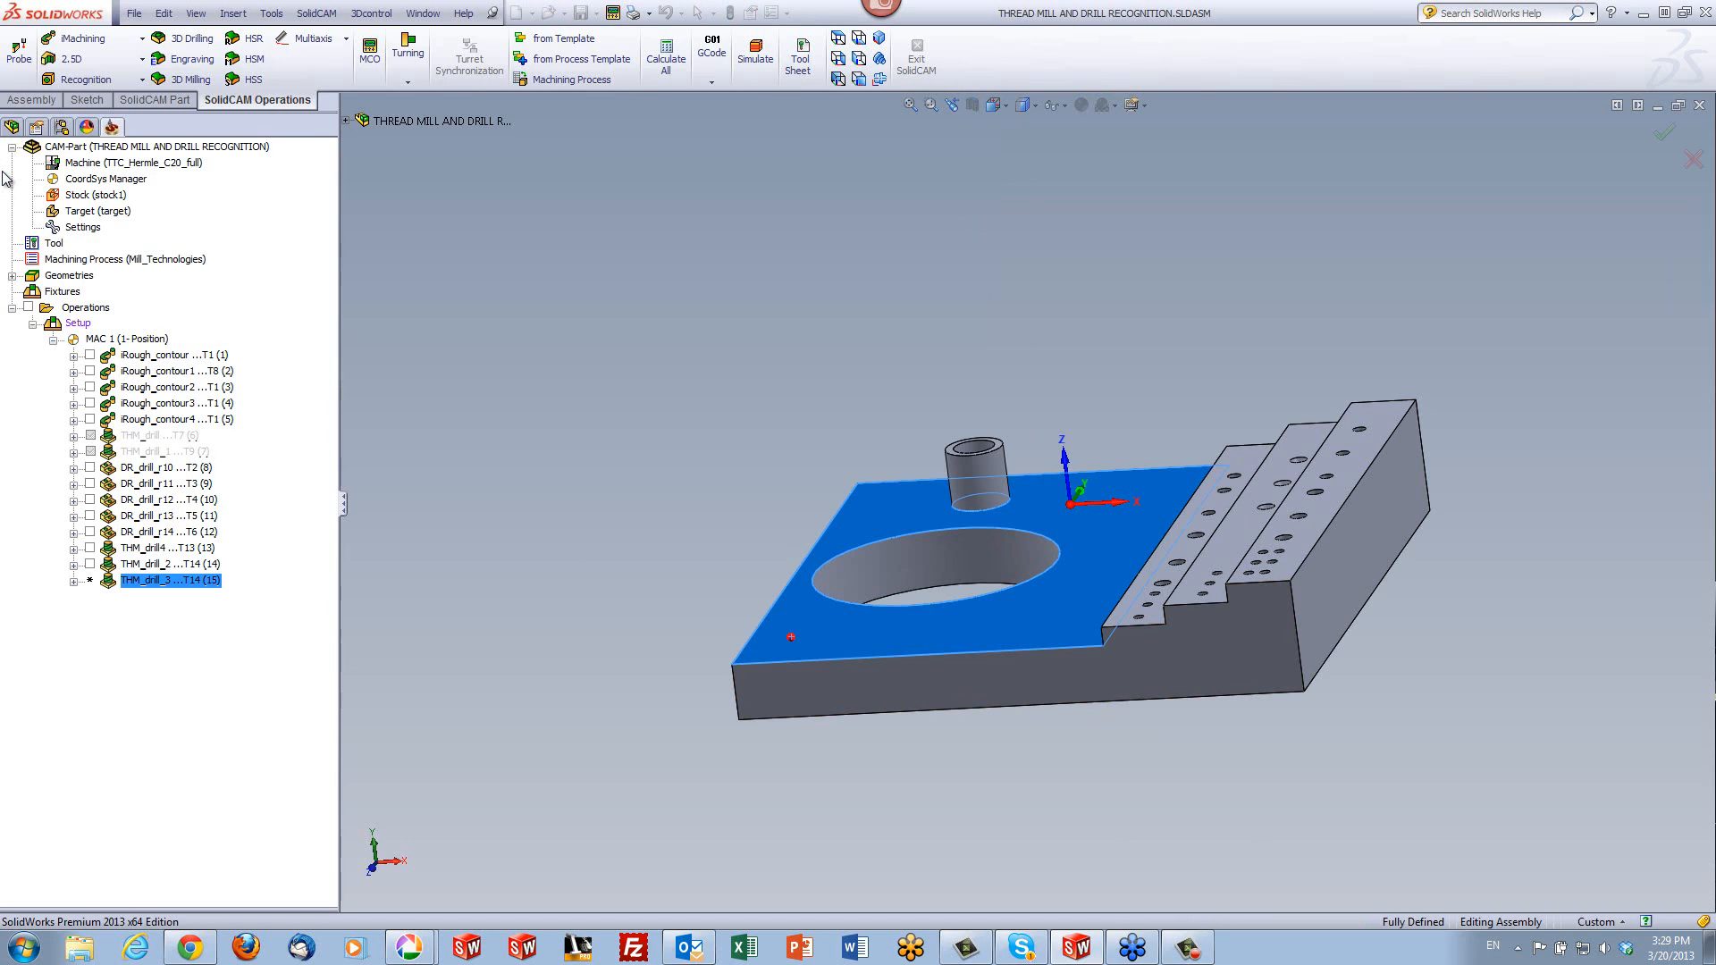
- Define the thread depth by picking the plate's bottom face, and set its depth delta to -0.5
left_click(558, 441)
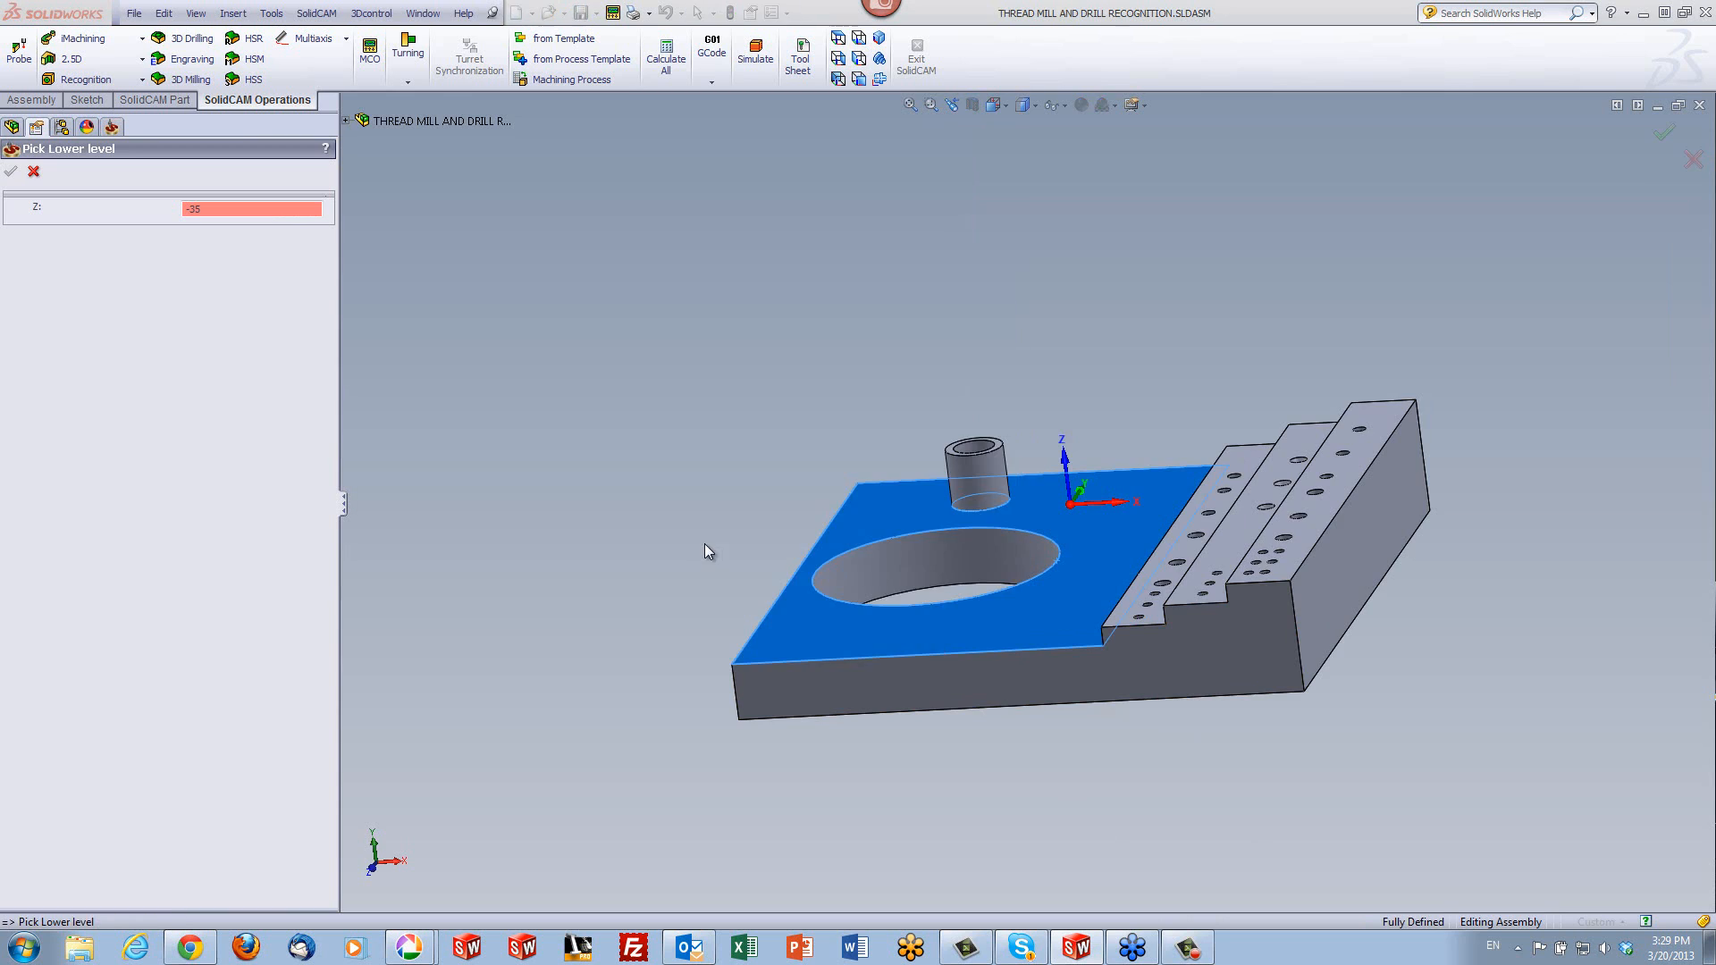
mouse_move(709, 548)
middle_mouse_down()
mouse_move(758, 367)
mouse_move(786, 394)
middle_mouse_up()
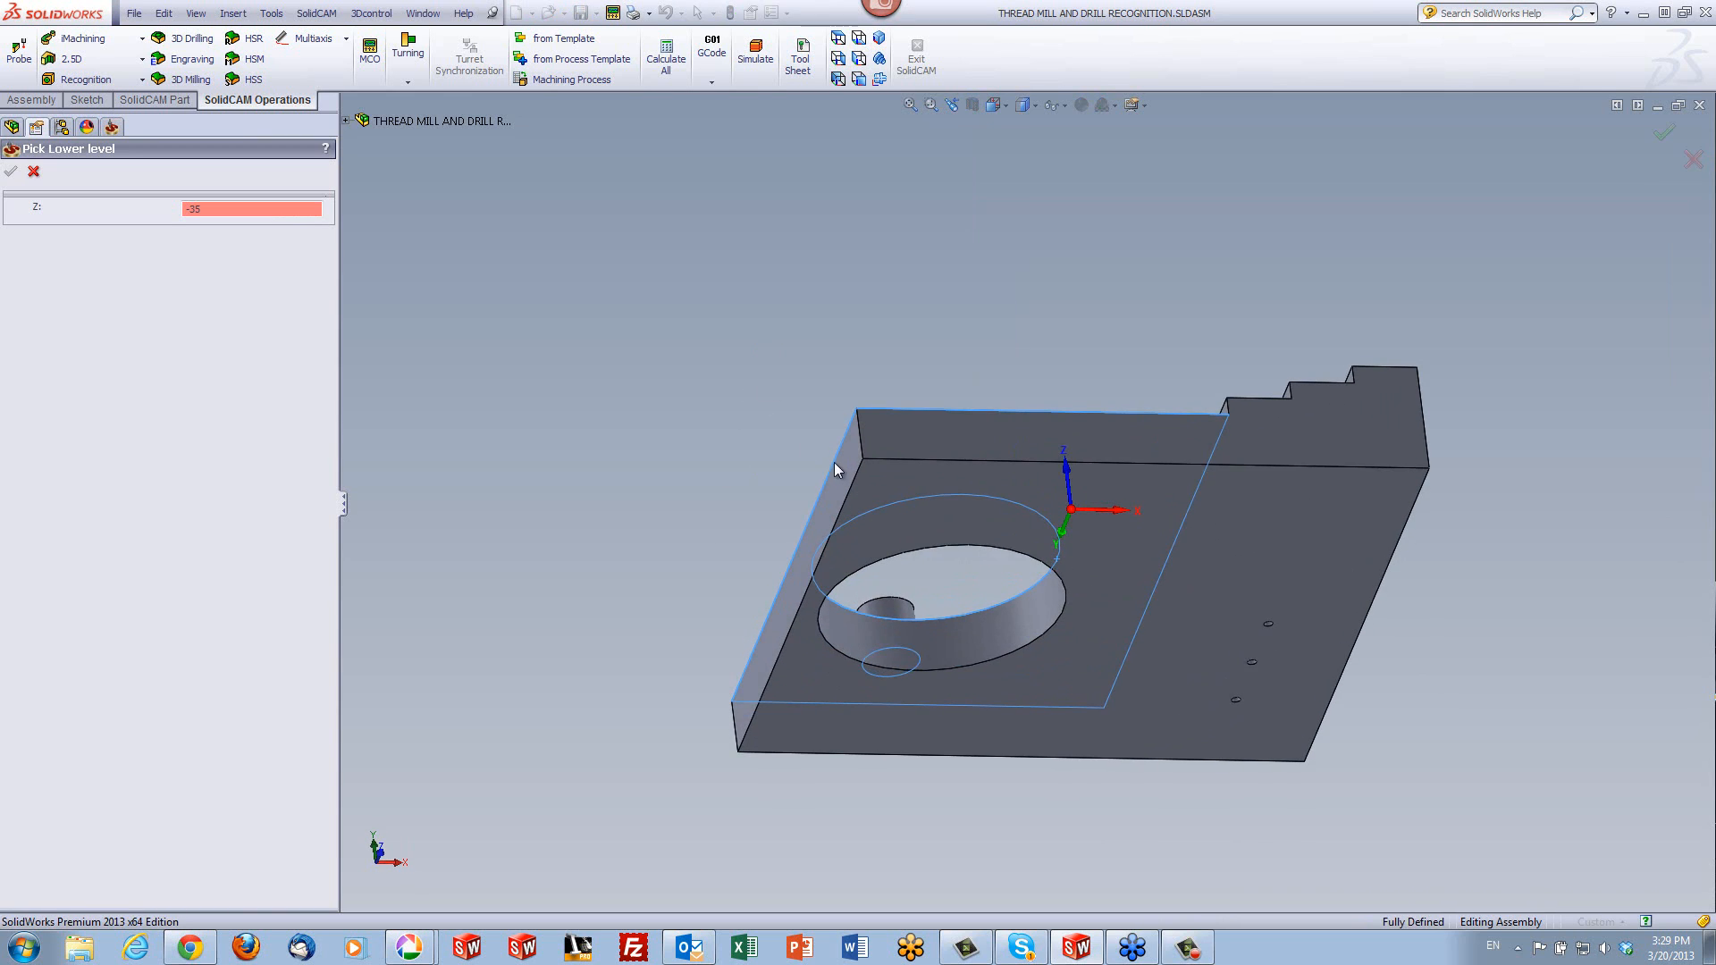
left_click(898, 501)
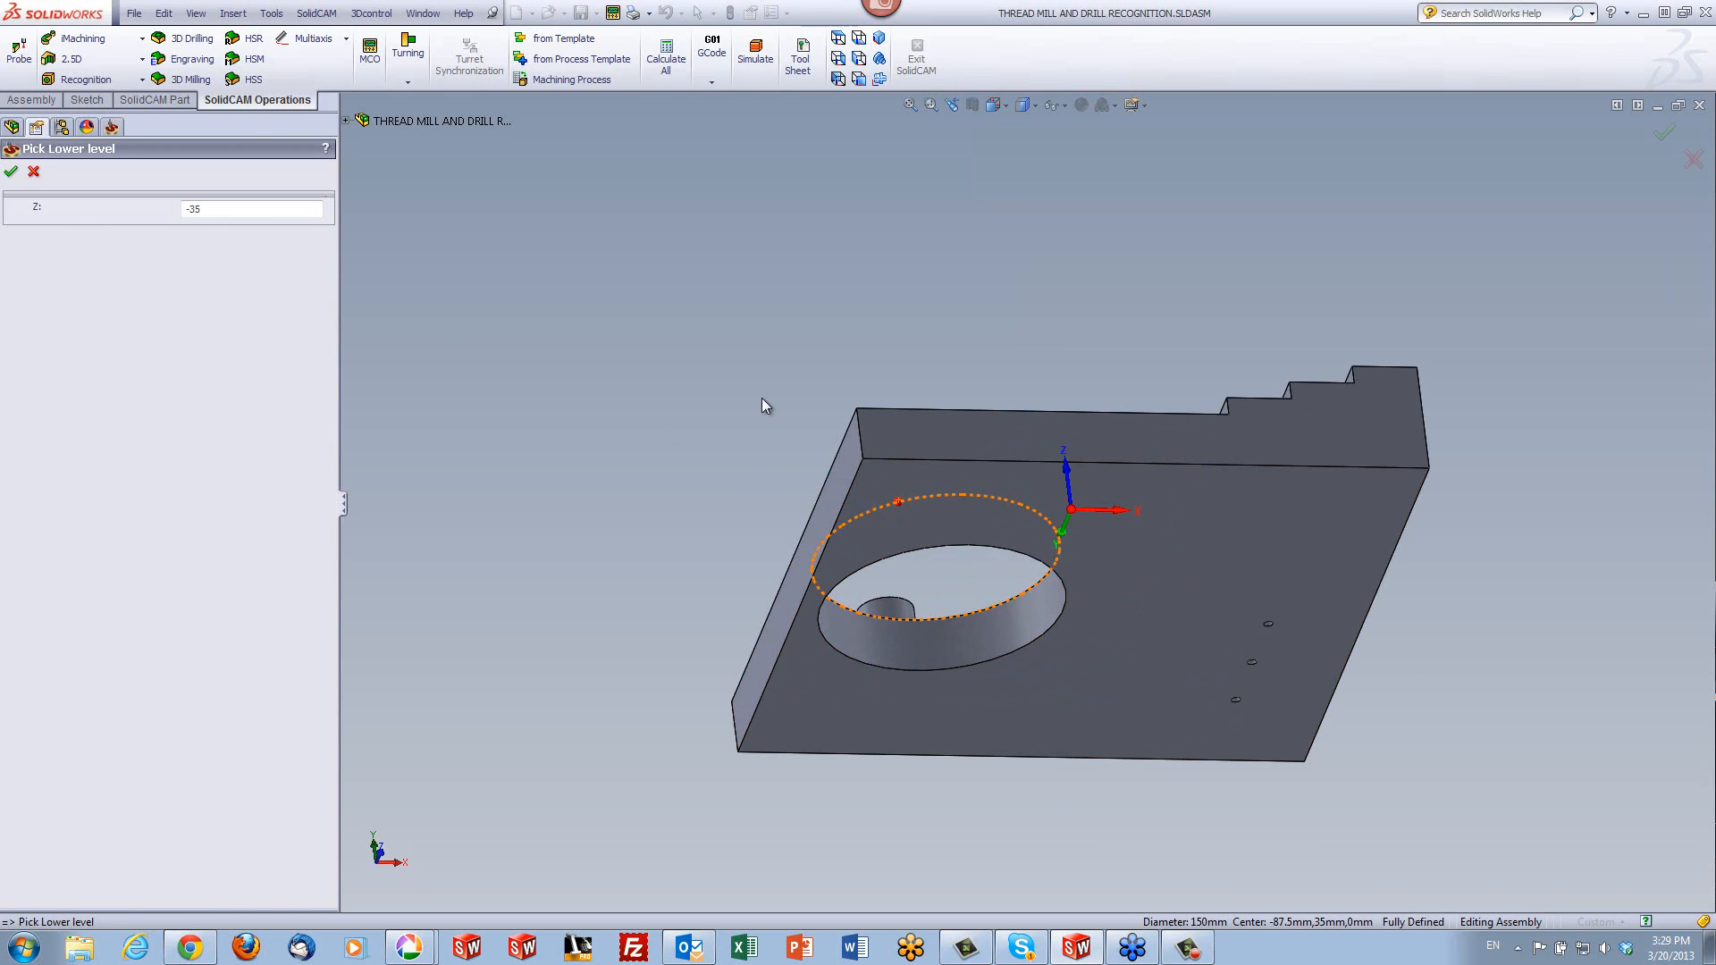
left_click(1235, 563)
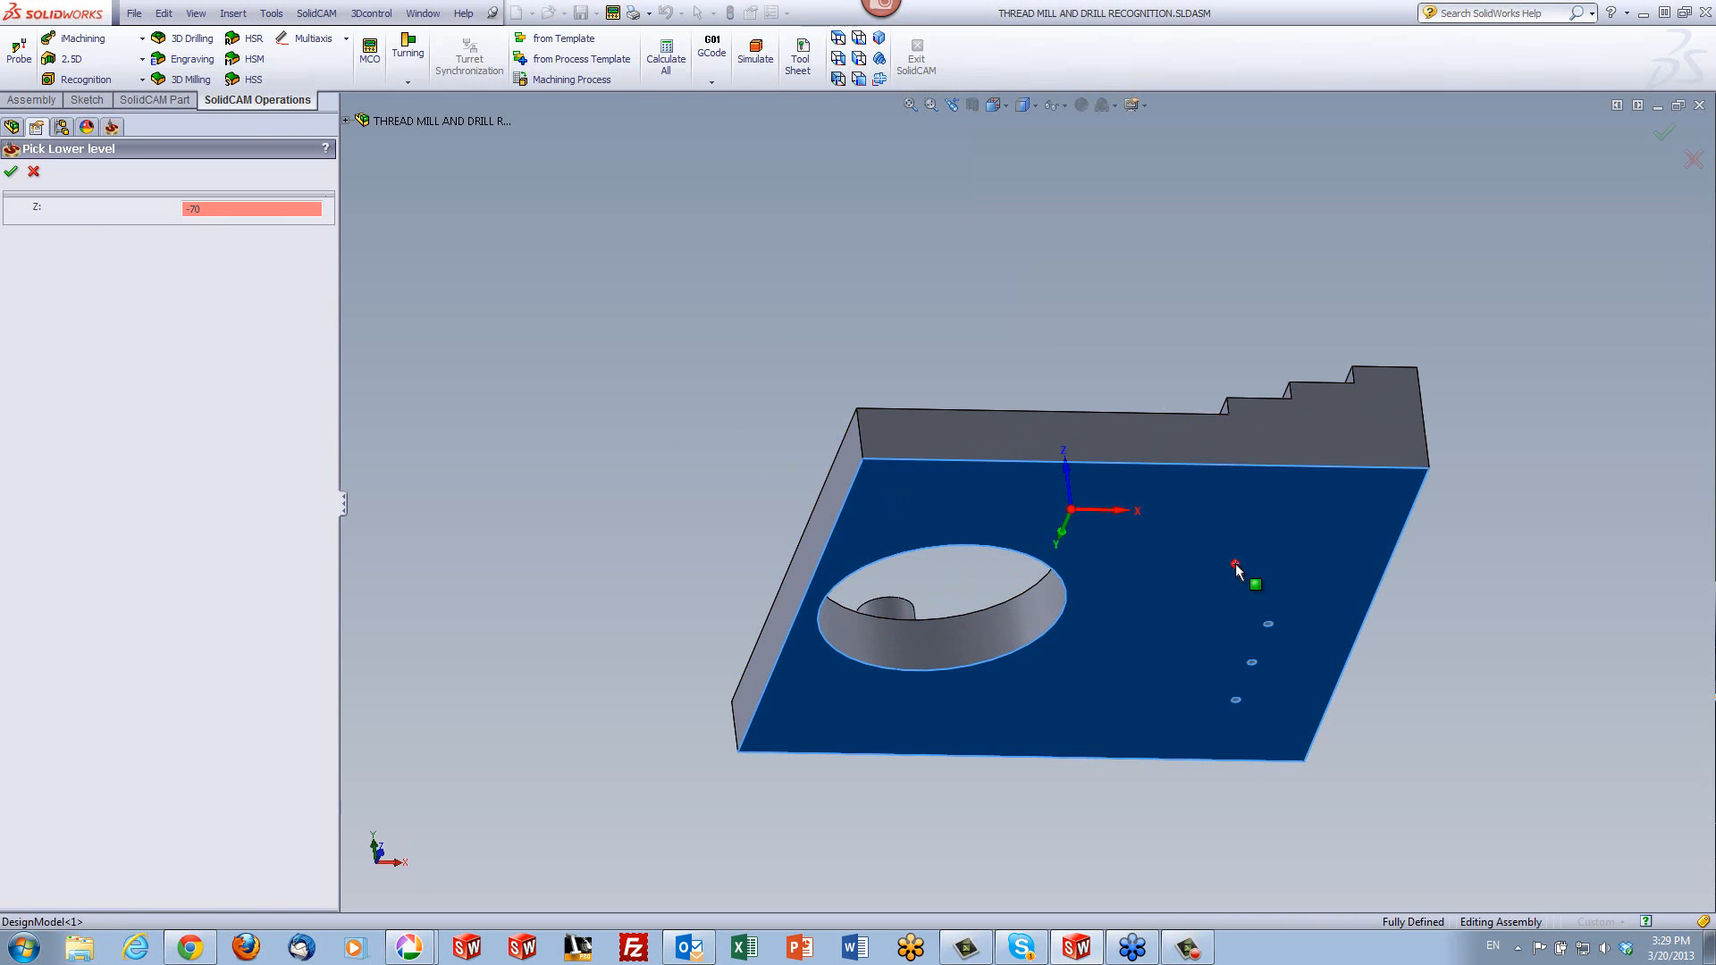
left_click(10, 171)
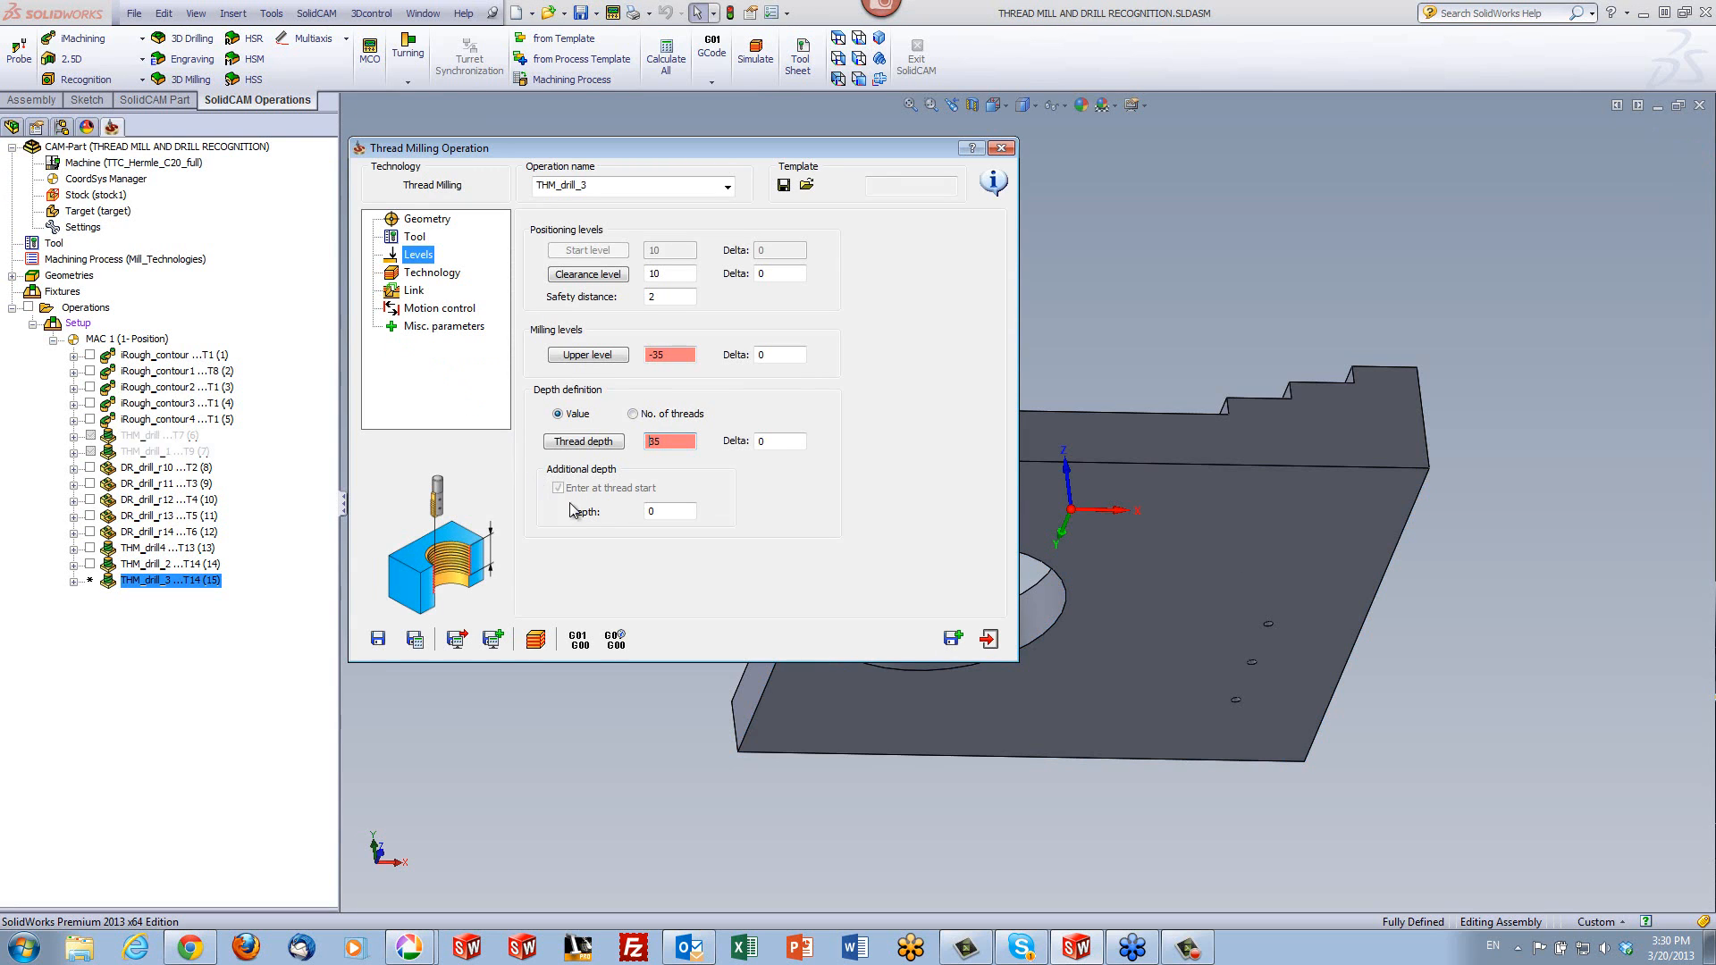
left_click(766, 441)
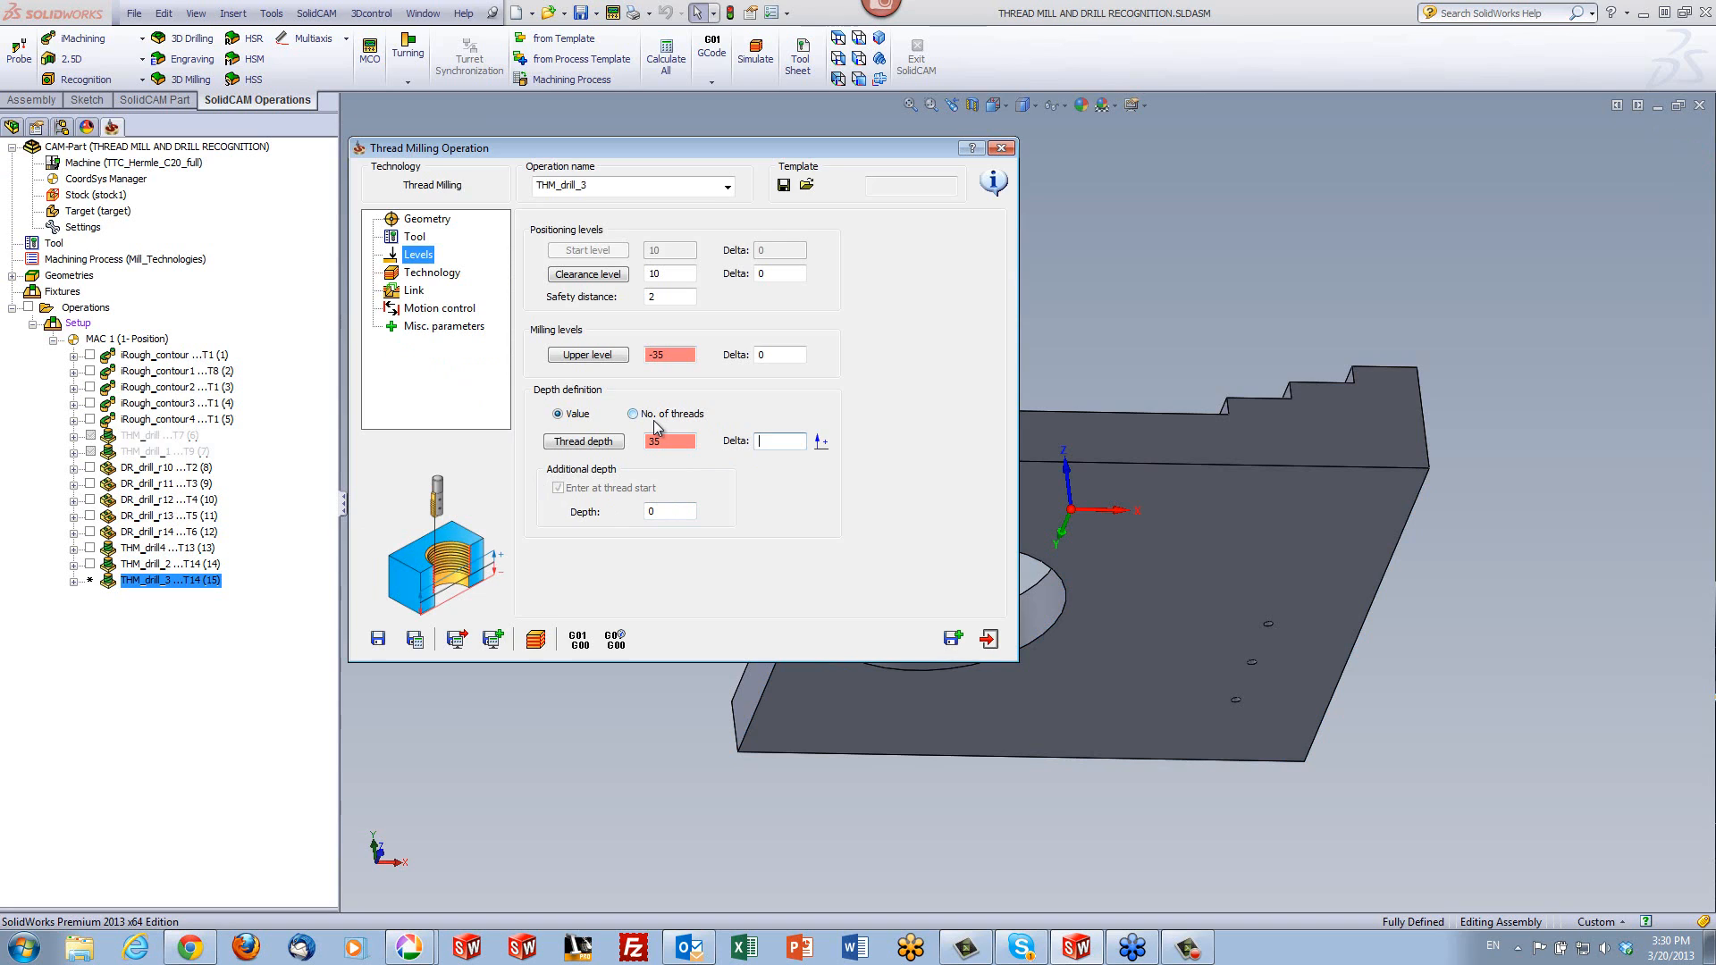
type("-.5")
- Set the operation to an internal thread, nominal 150, cut bottom to top with finish only, and save and calculate it
left_click(430, 273)
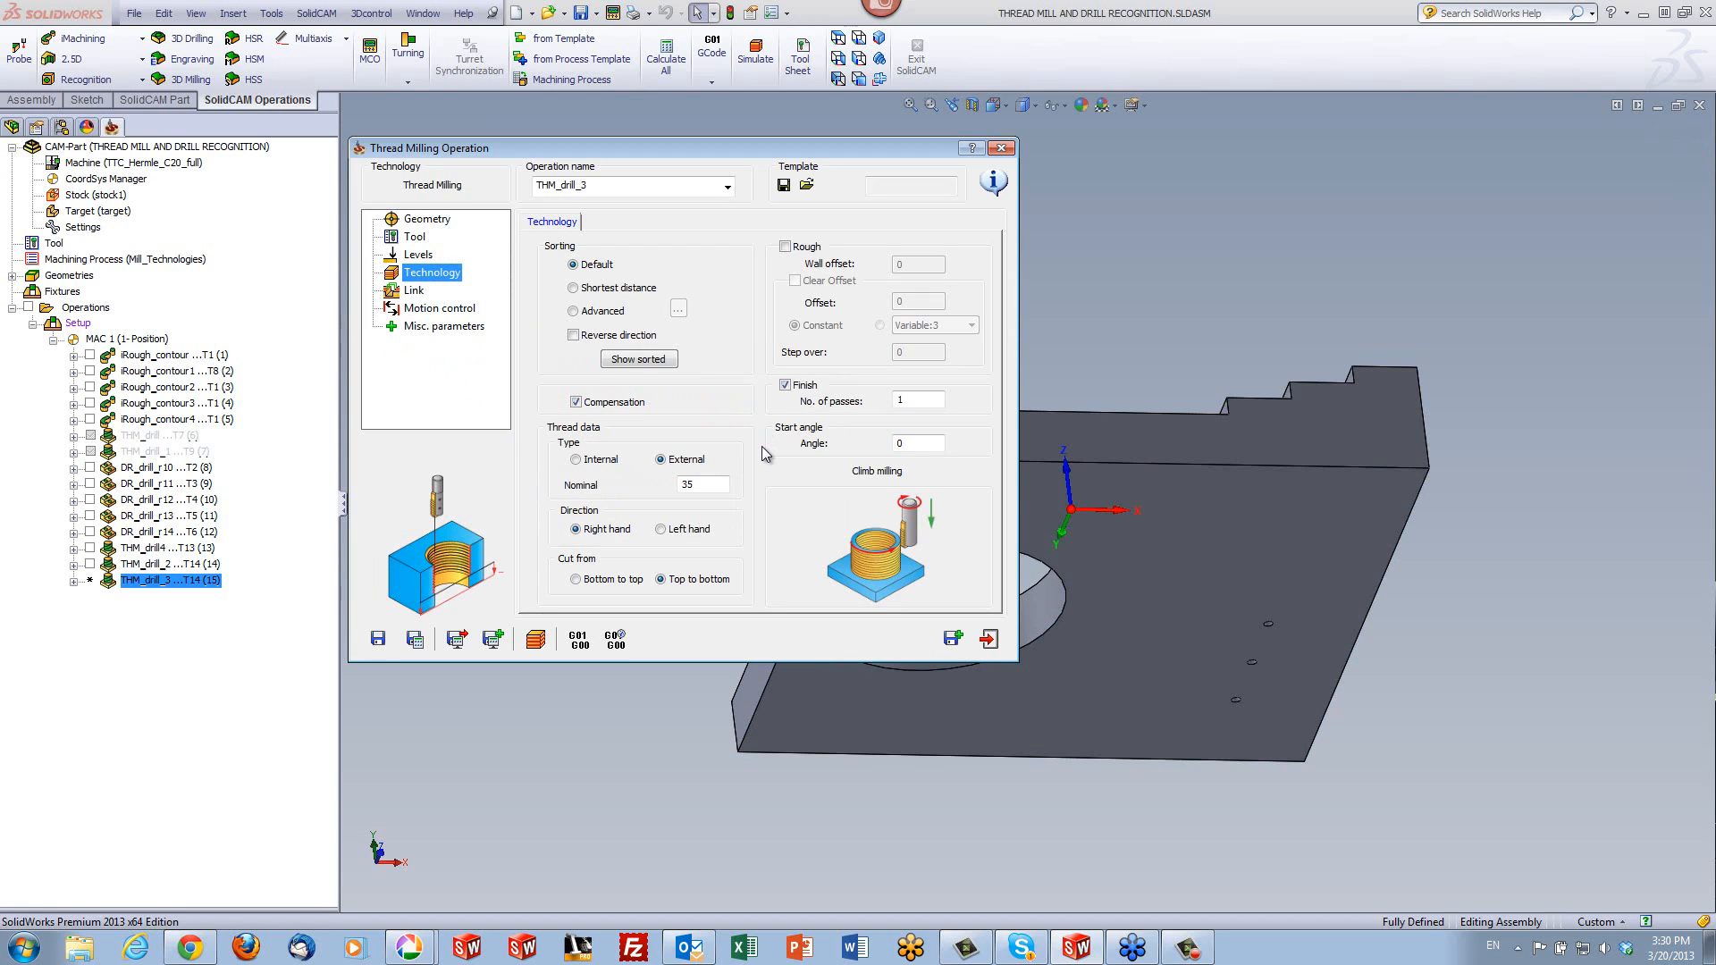
left_click(785, 246)
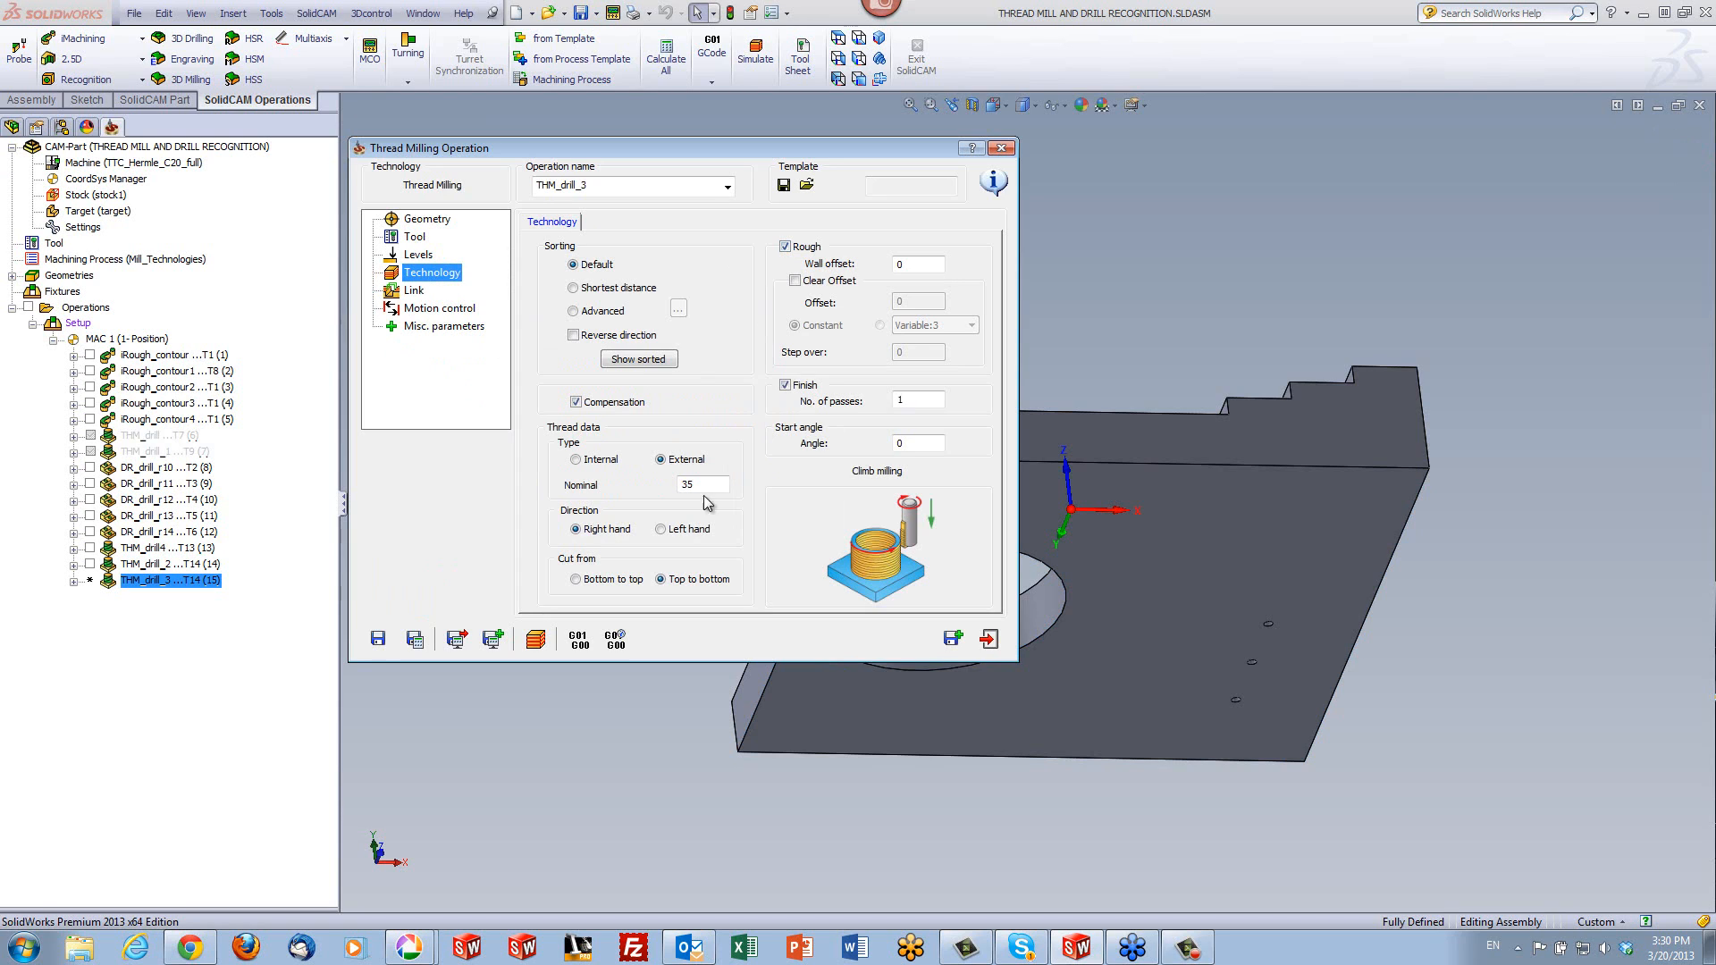
left_click(577, 580)
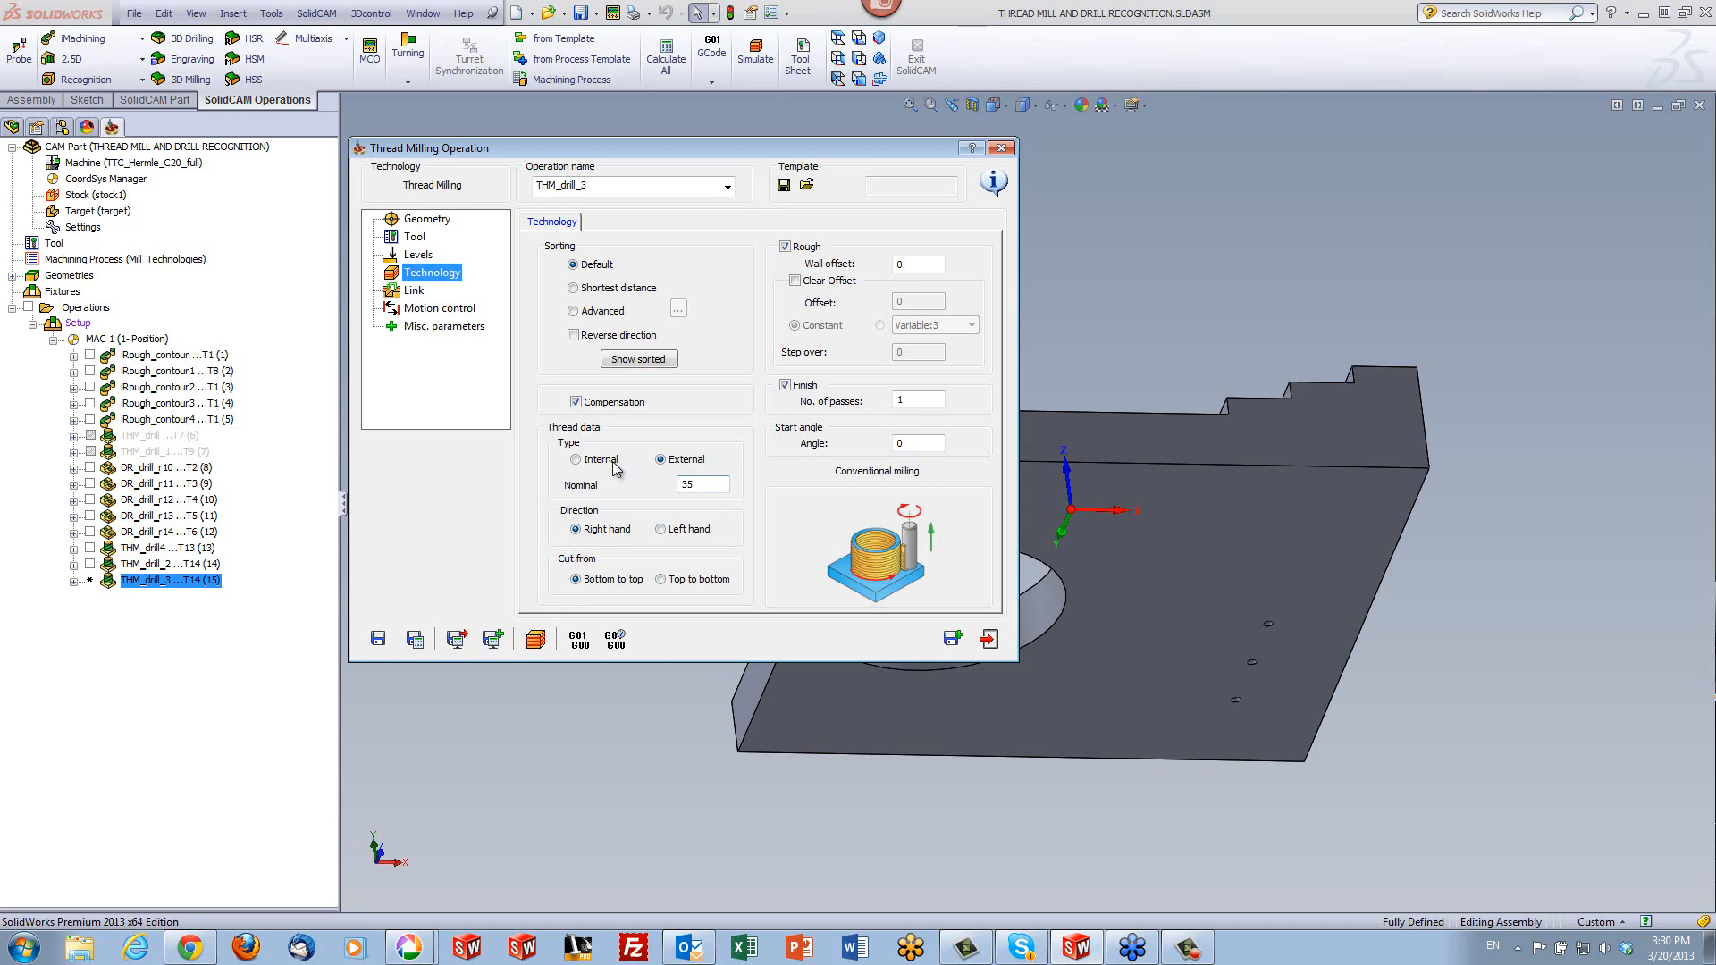
left_click(581, 459)
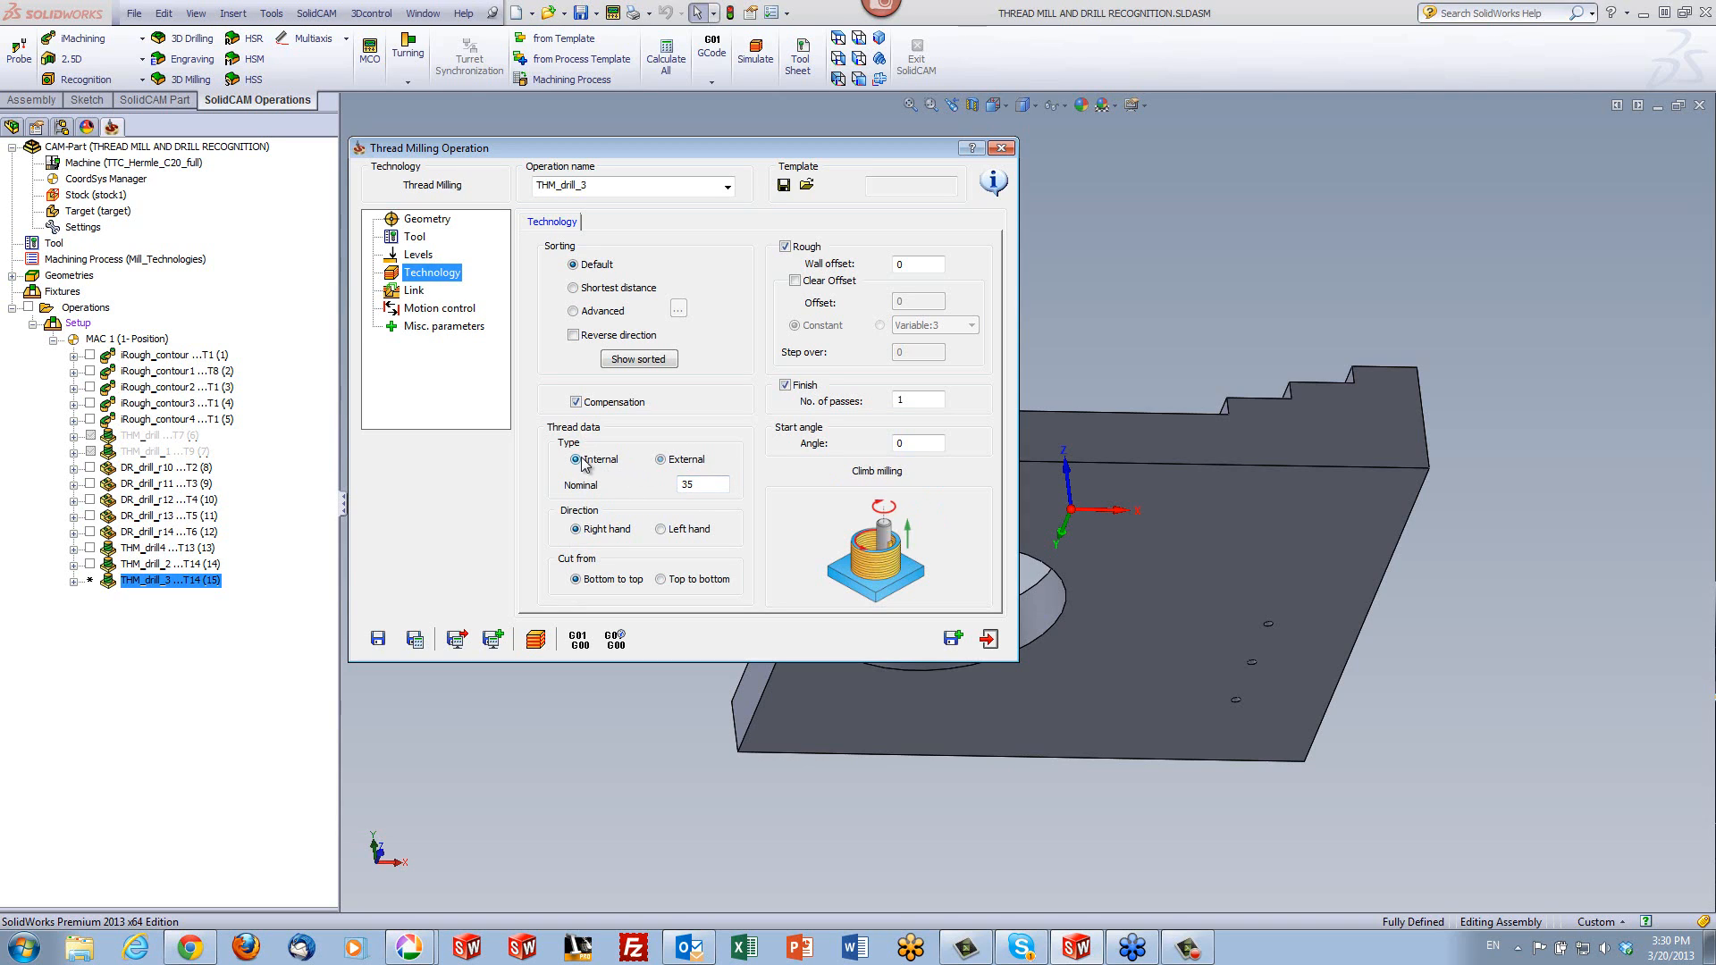
double_click(683, 483)
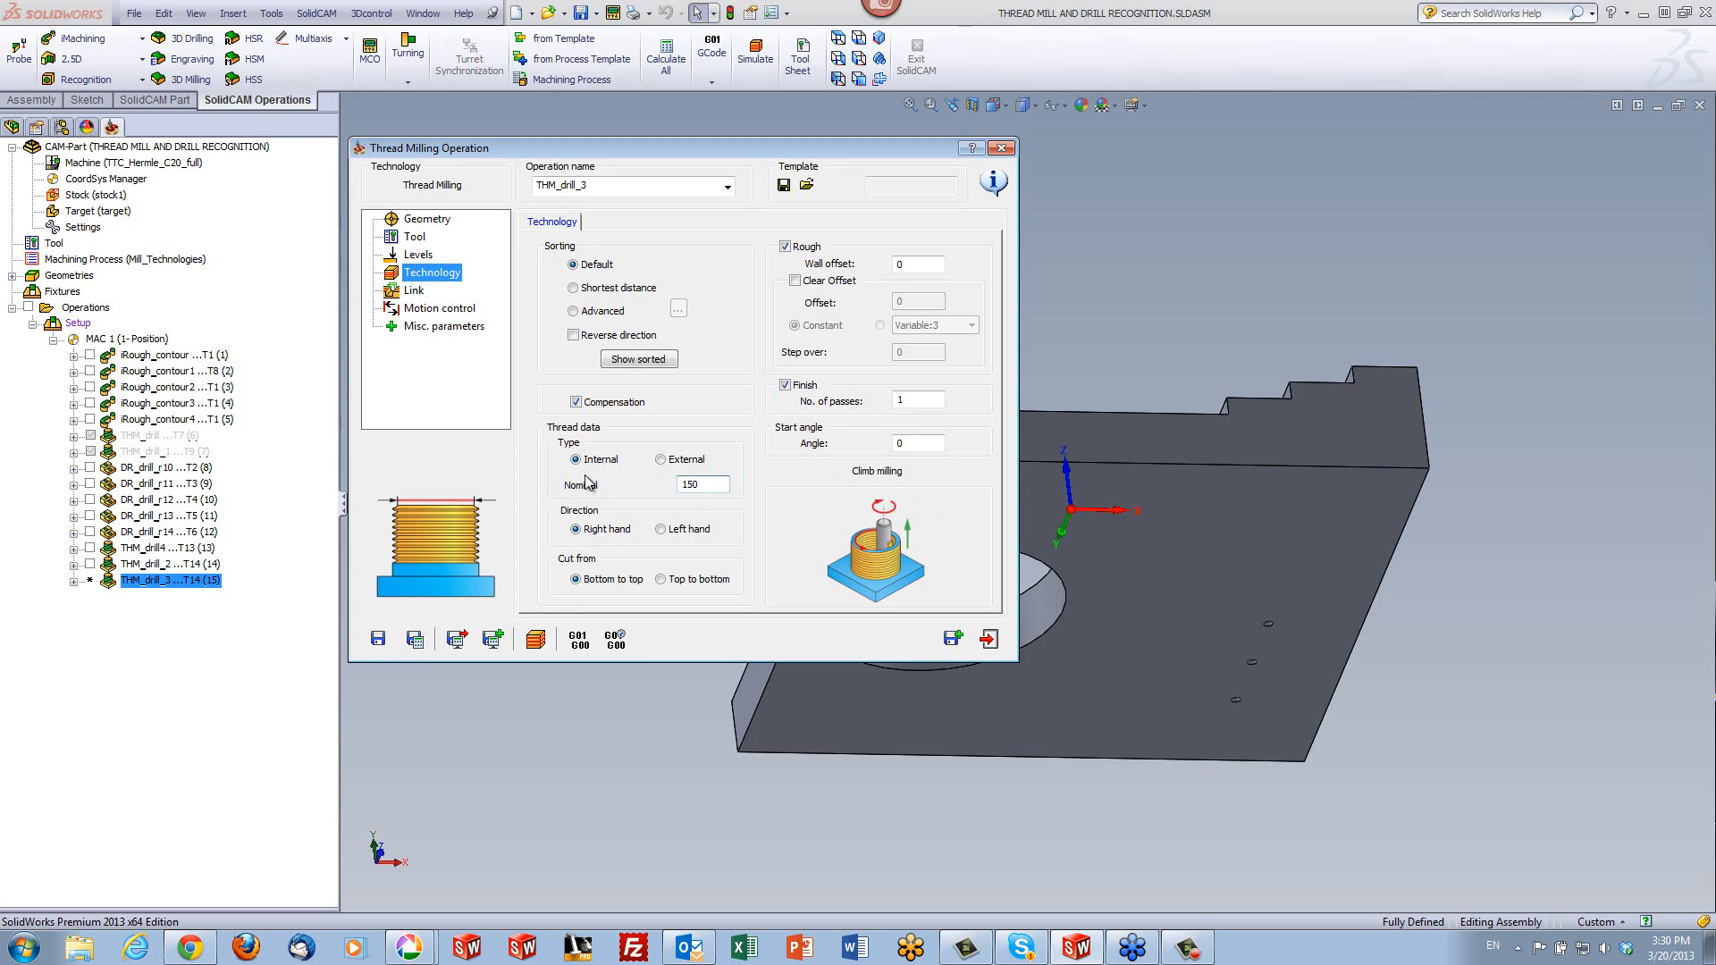
left_click(418, 641)
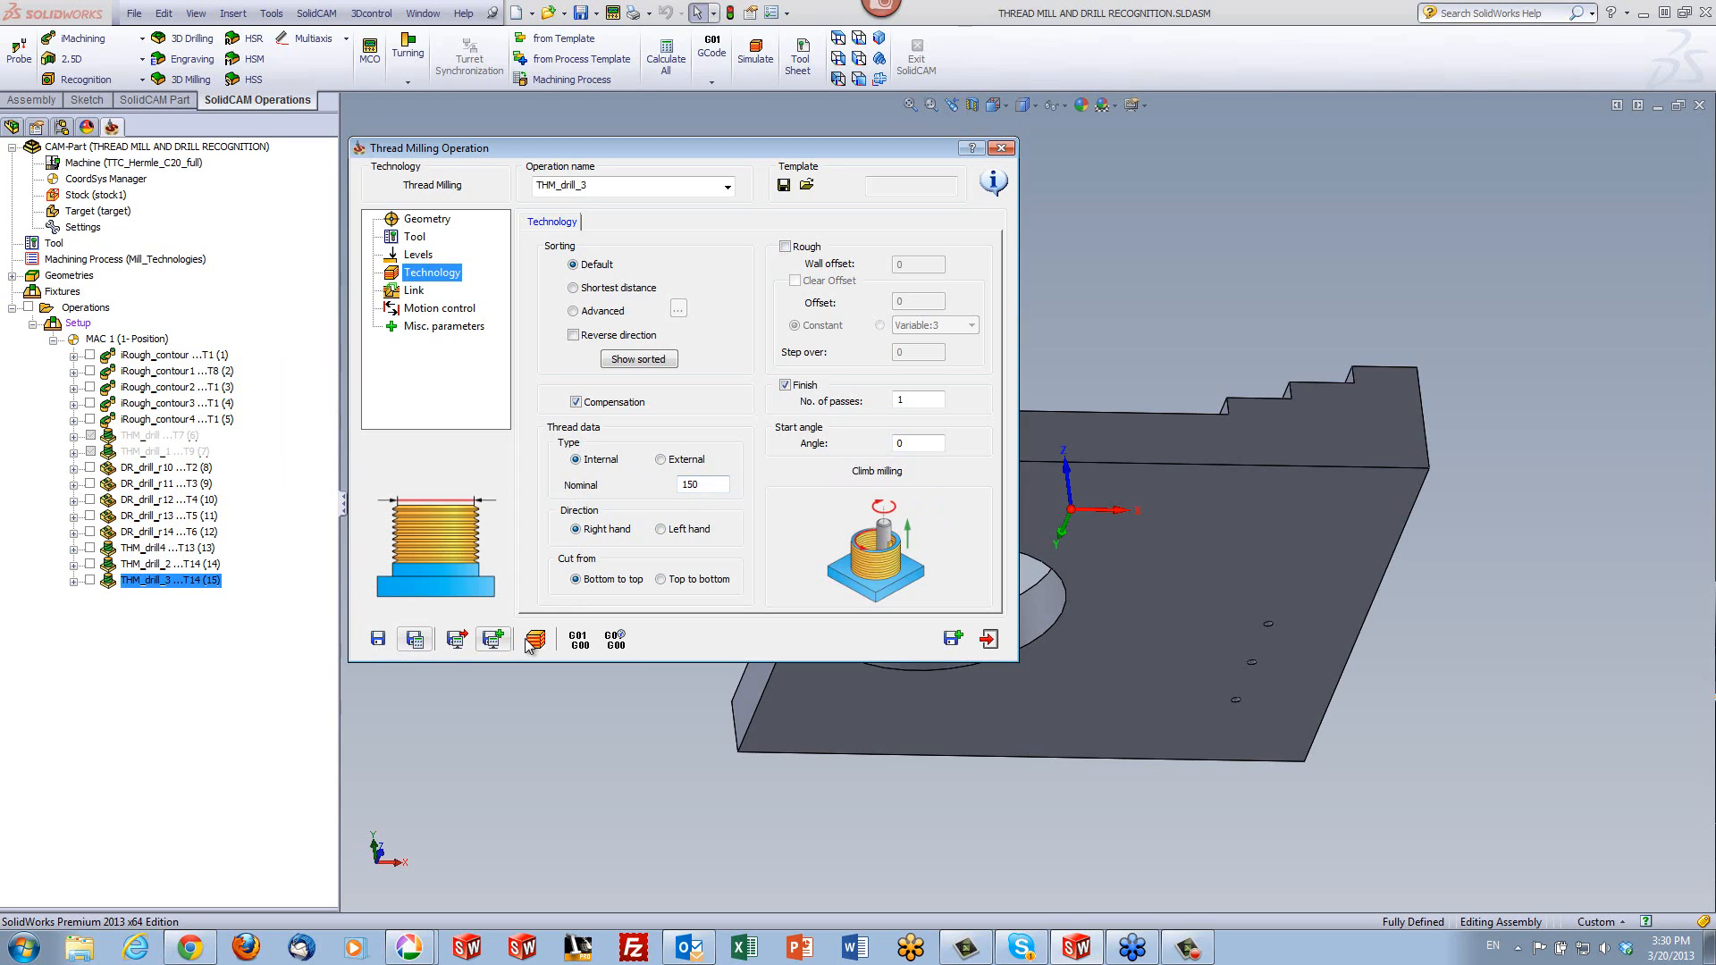
- Simulate the operation on the Host CAD model to check where the toolpath lies relative to the large hole, and close the simulation
left_click(532, 640)
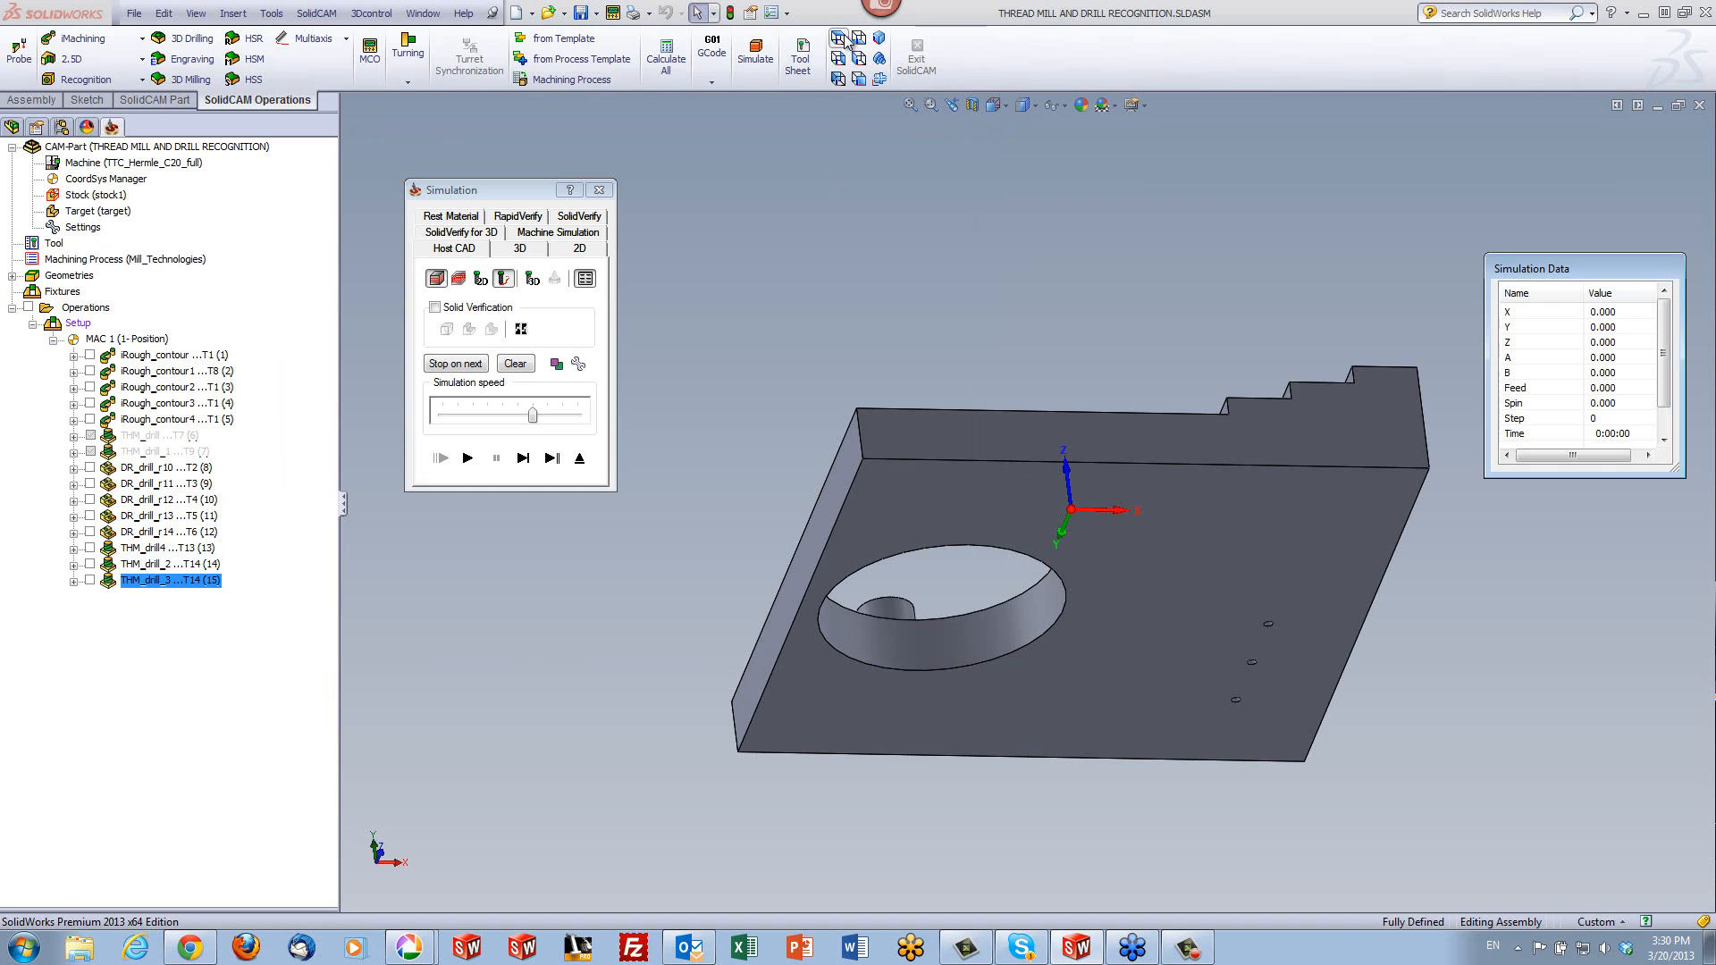
left_click(840, 38)
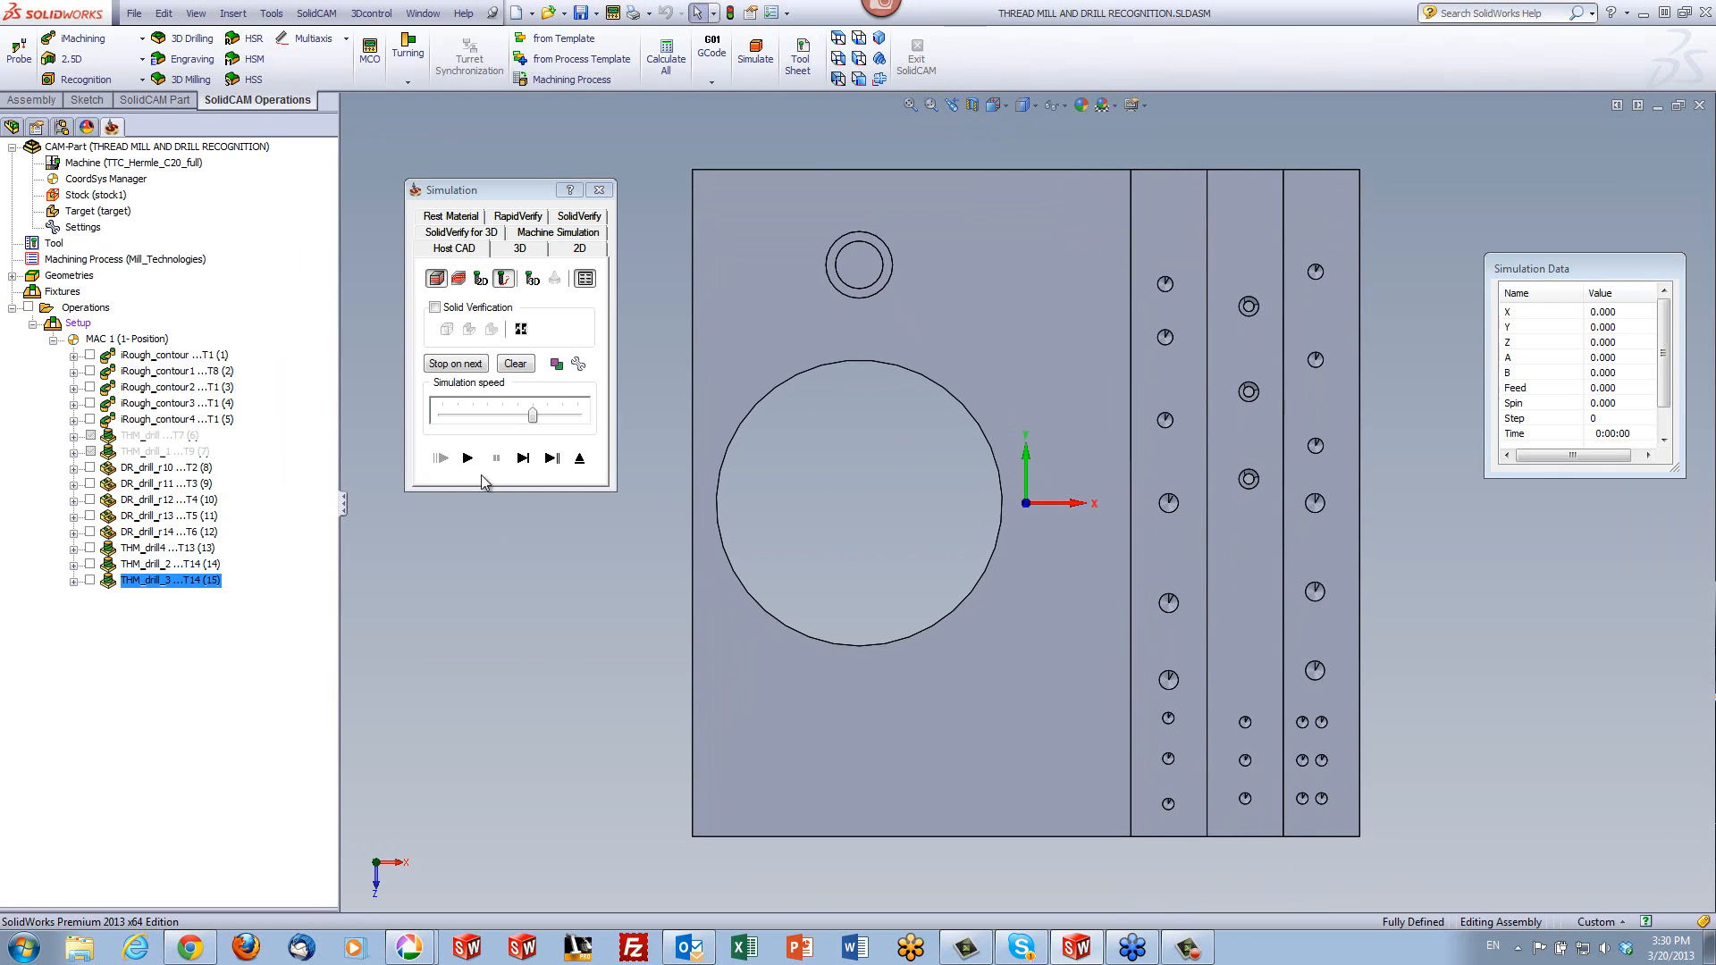
left_click(526, 465)
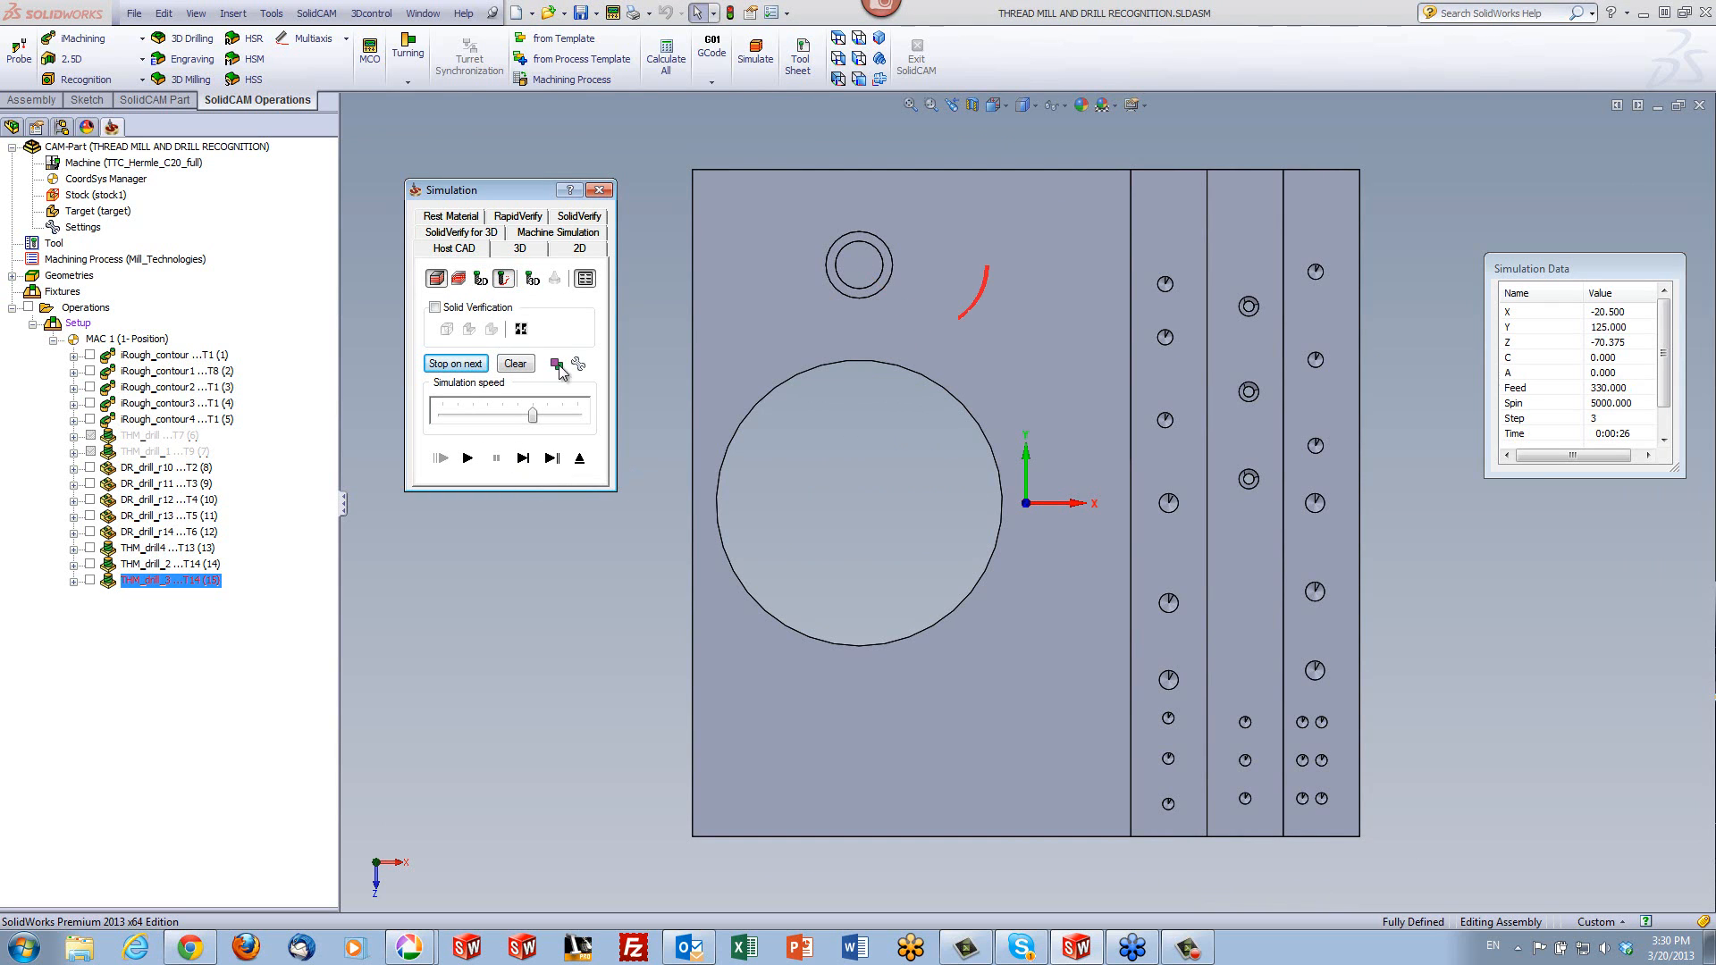
middle_click_drag(1013, 520, 1033, 354)
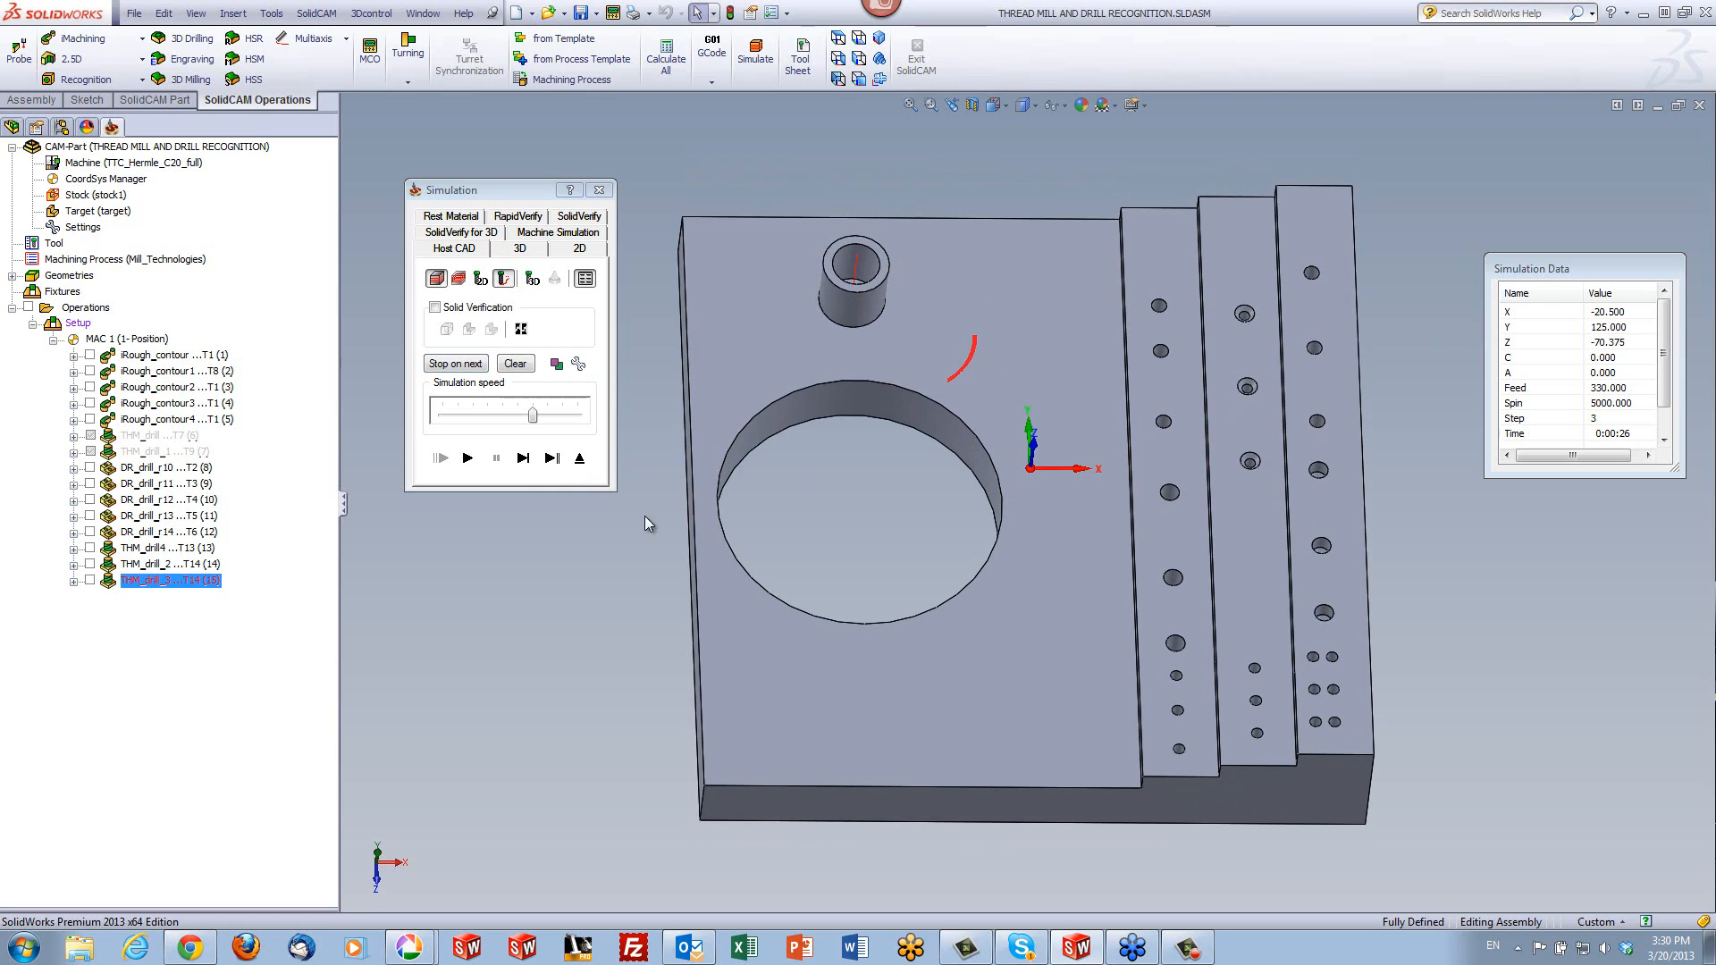
left_click(578, 459)
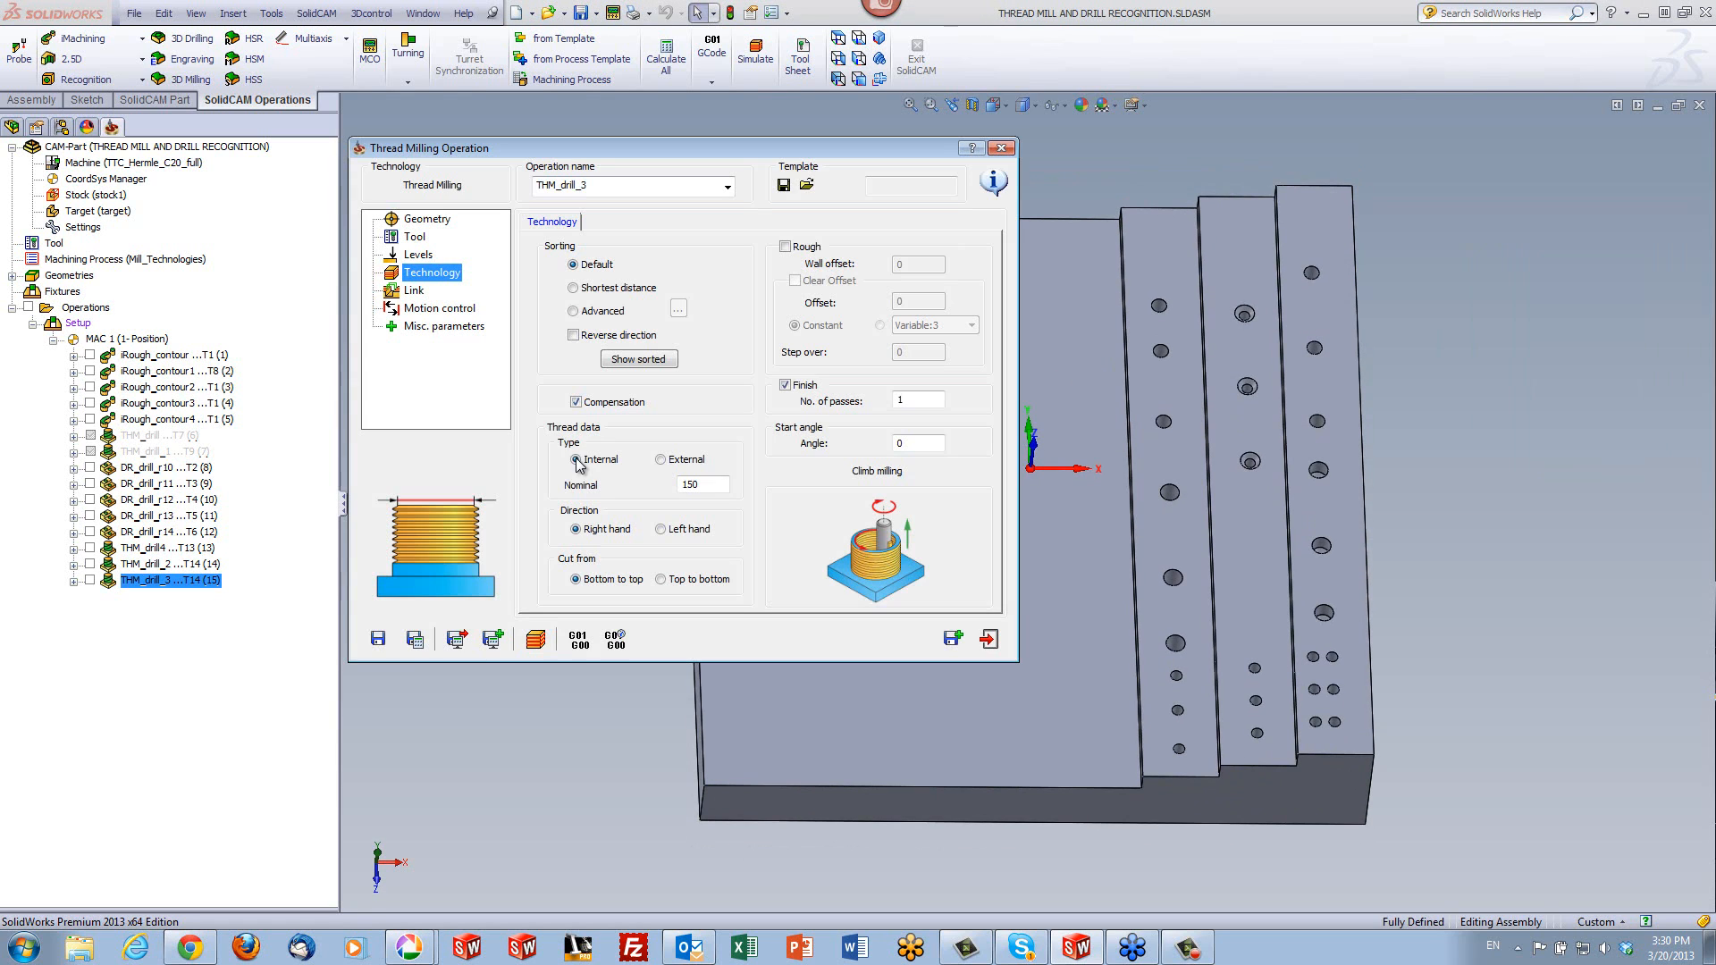
- Define a new drill geometry from the large hole's inner wall and assign it to the thread milling operation
left_click(429, 219)
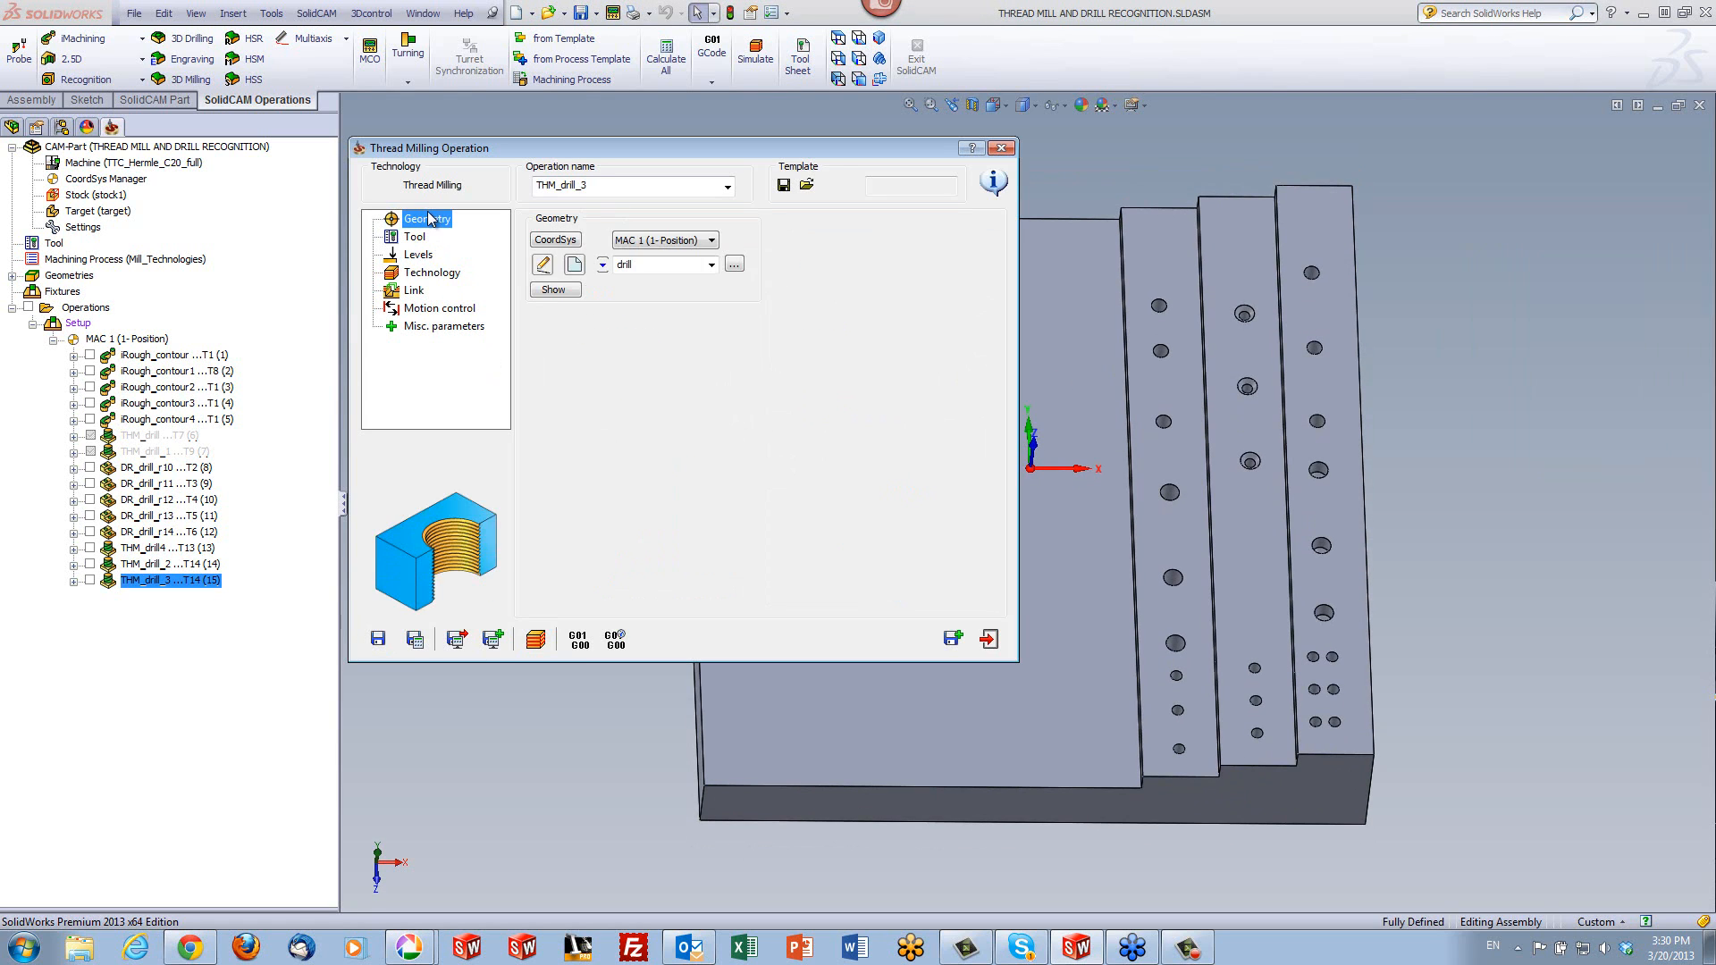
left_click(575, 265)
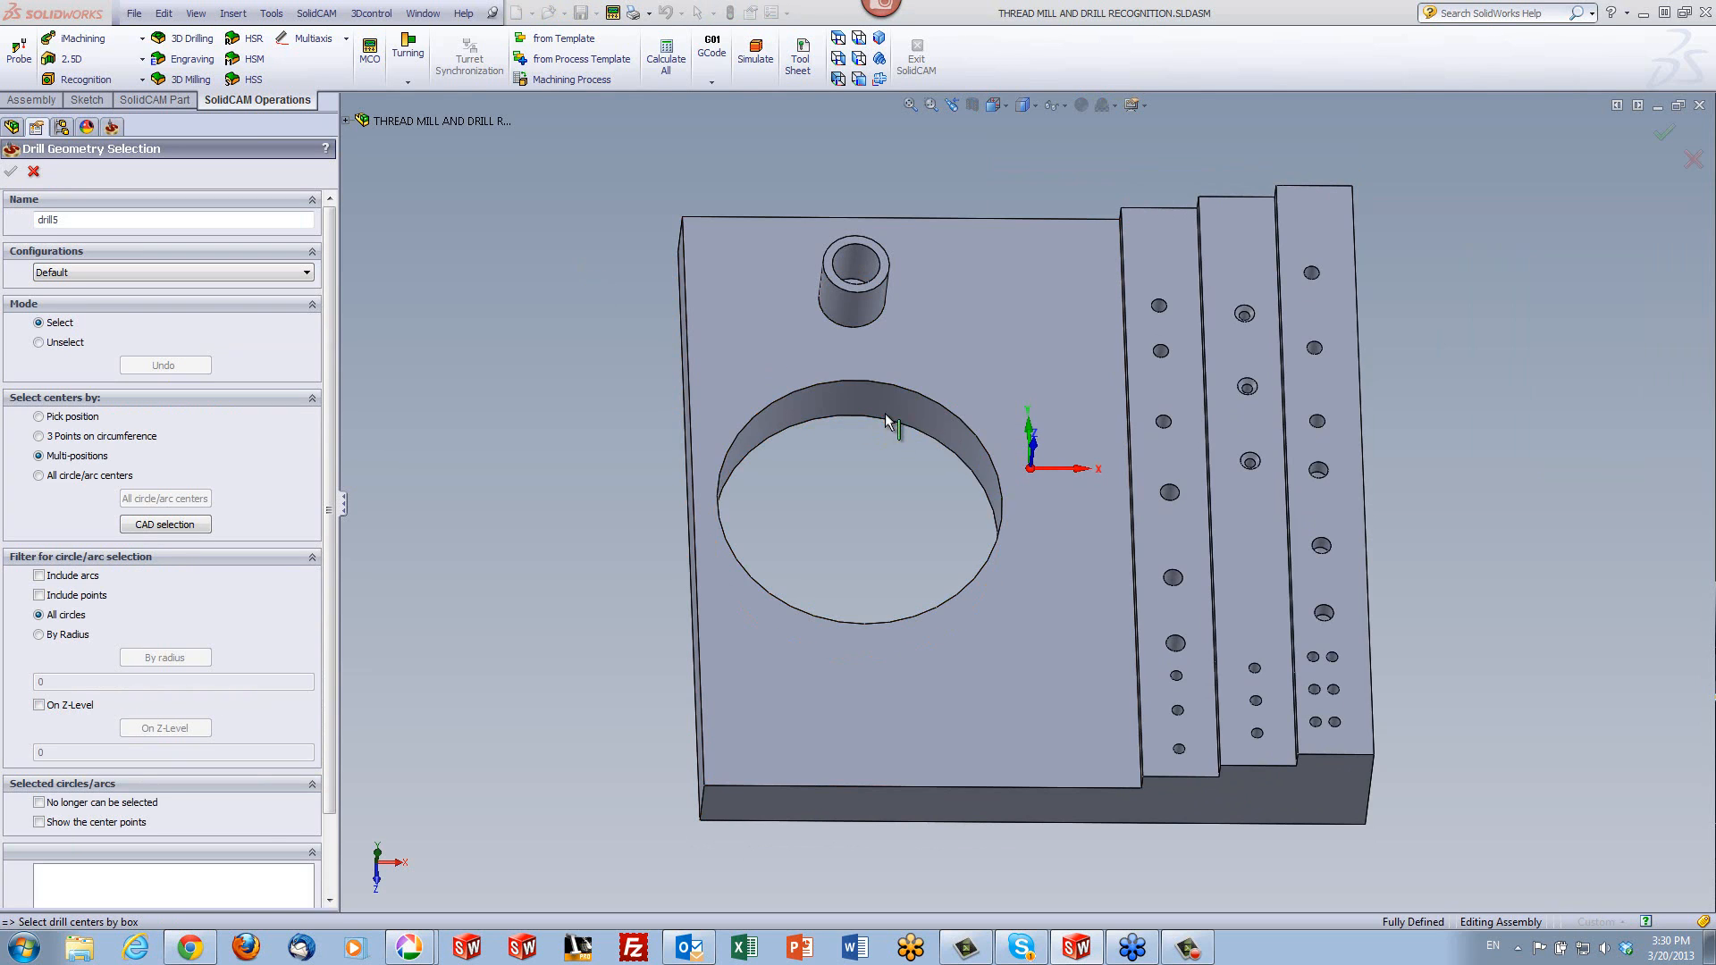
left_click(887, 421)
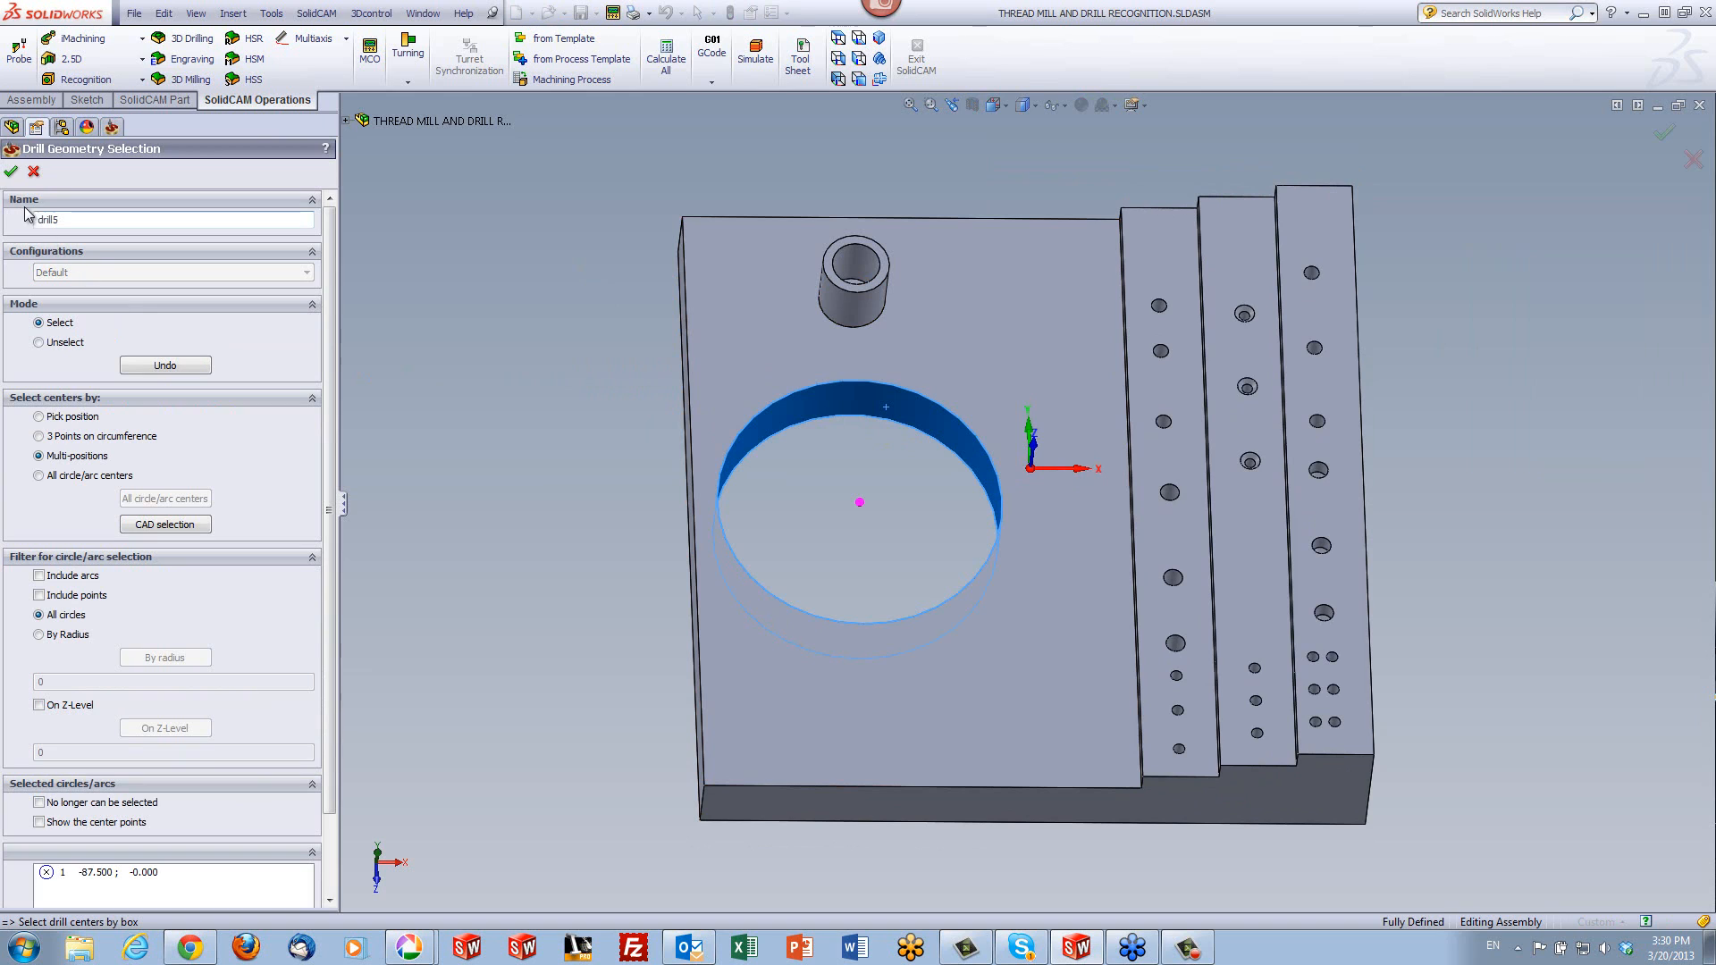
left_click(11, 171)
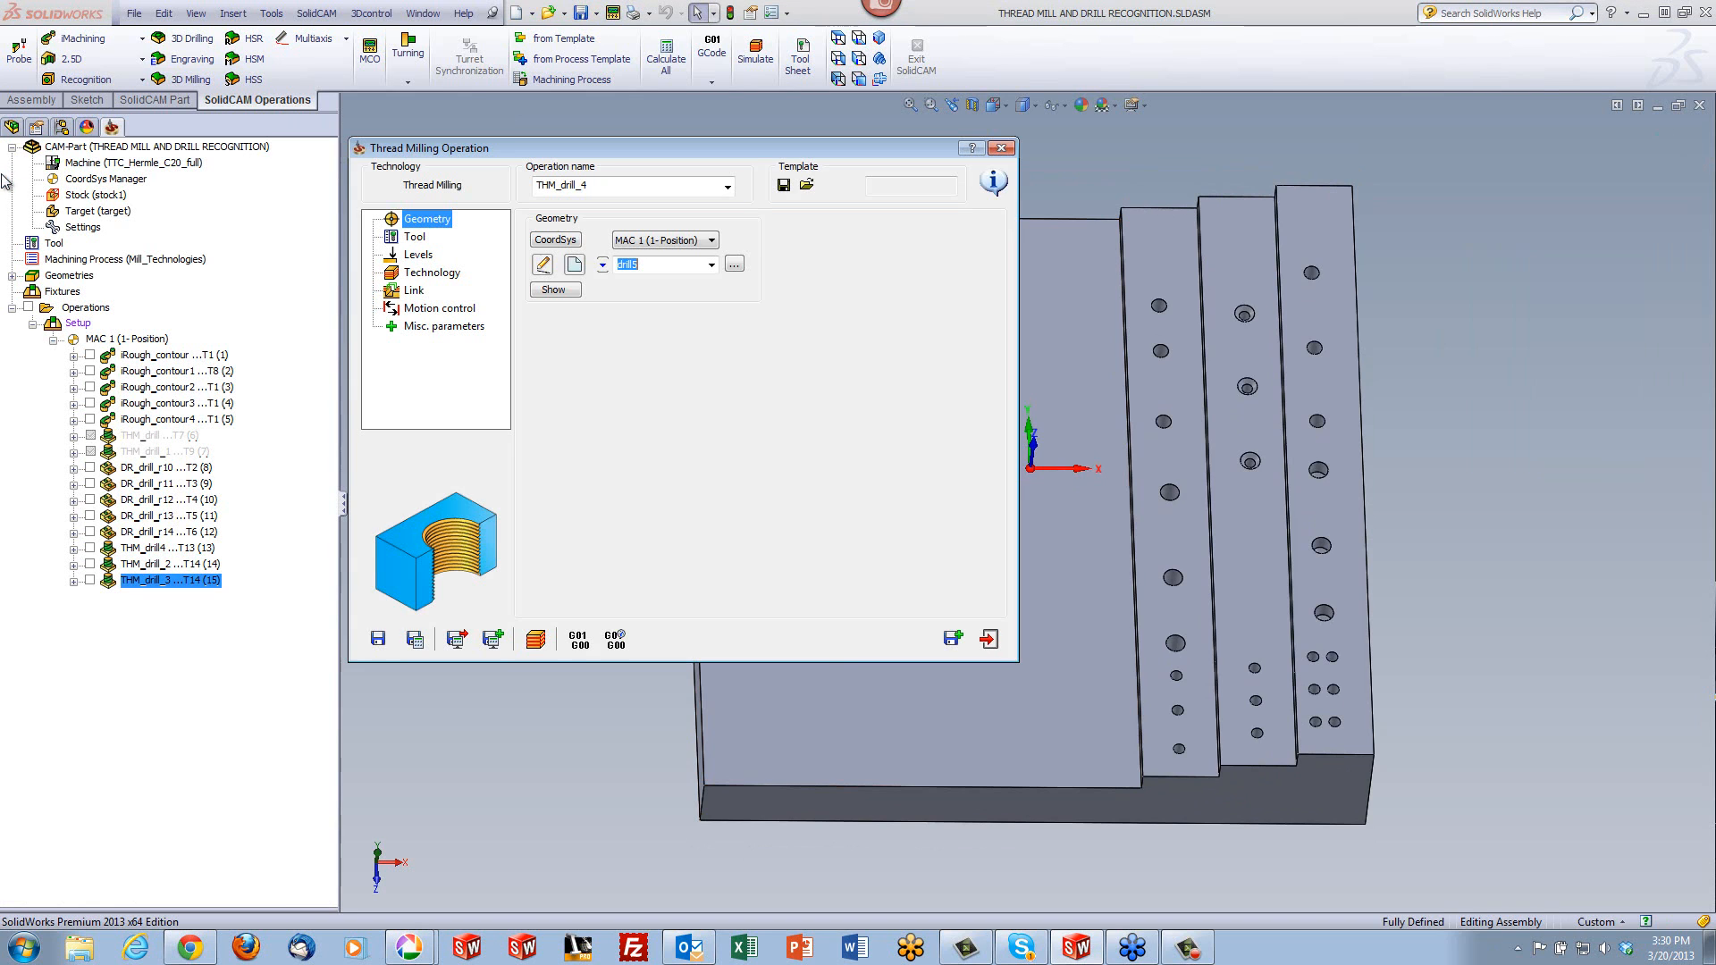
- Simulate the large hole's thread milling from above with the tool shown, check its center approach, and close the simulation
left_click(536, 639)
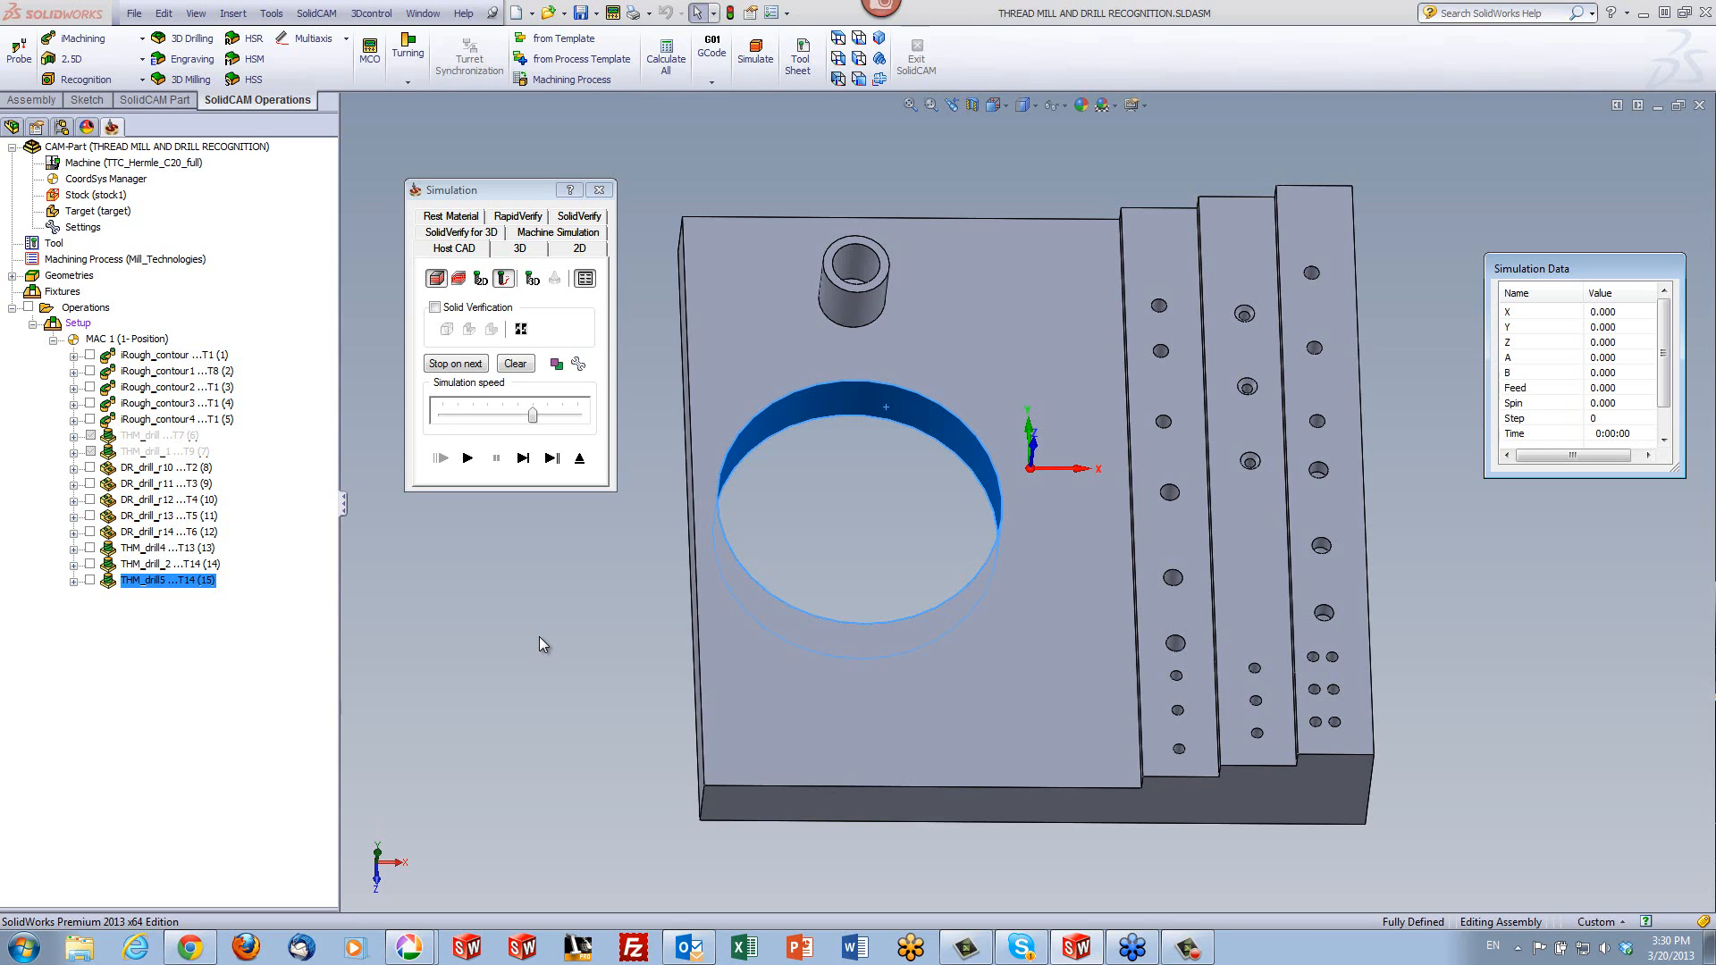
left_click(533, 279)
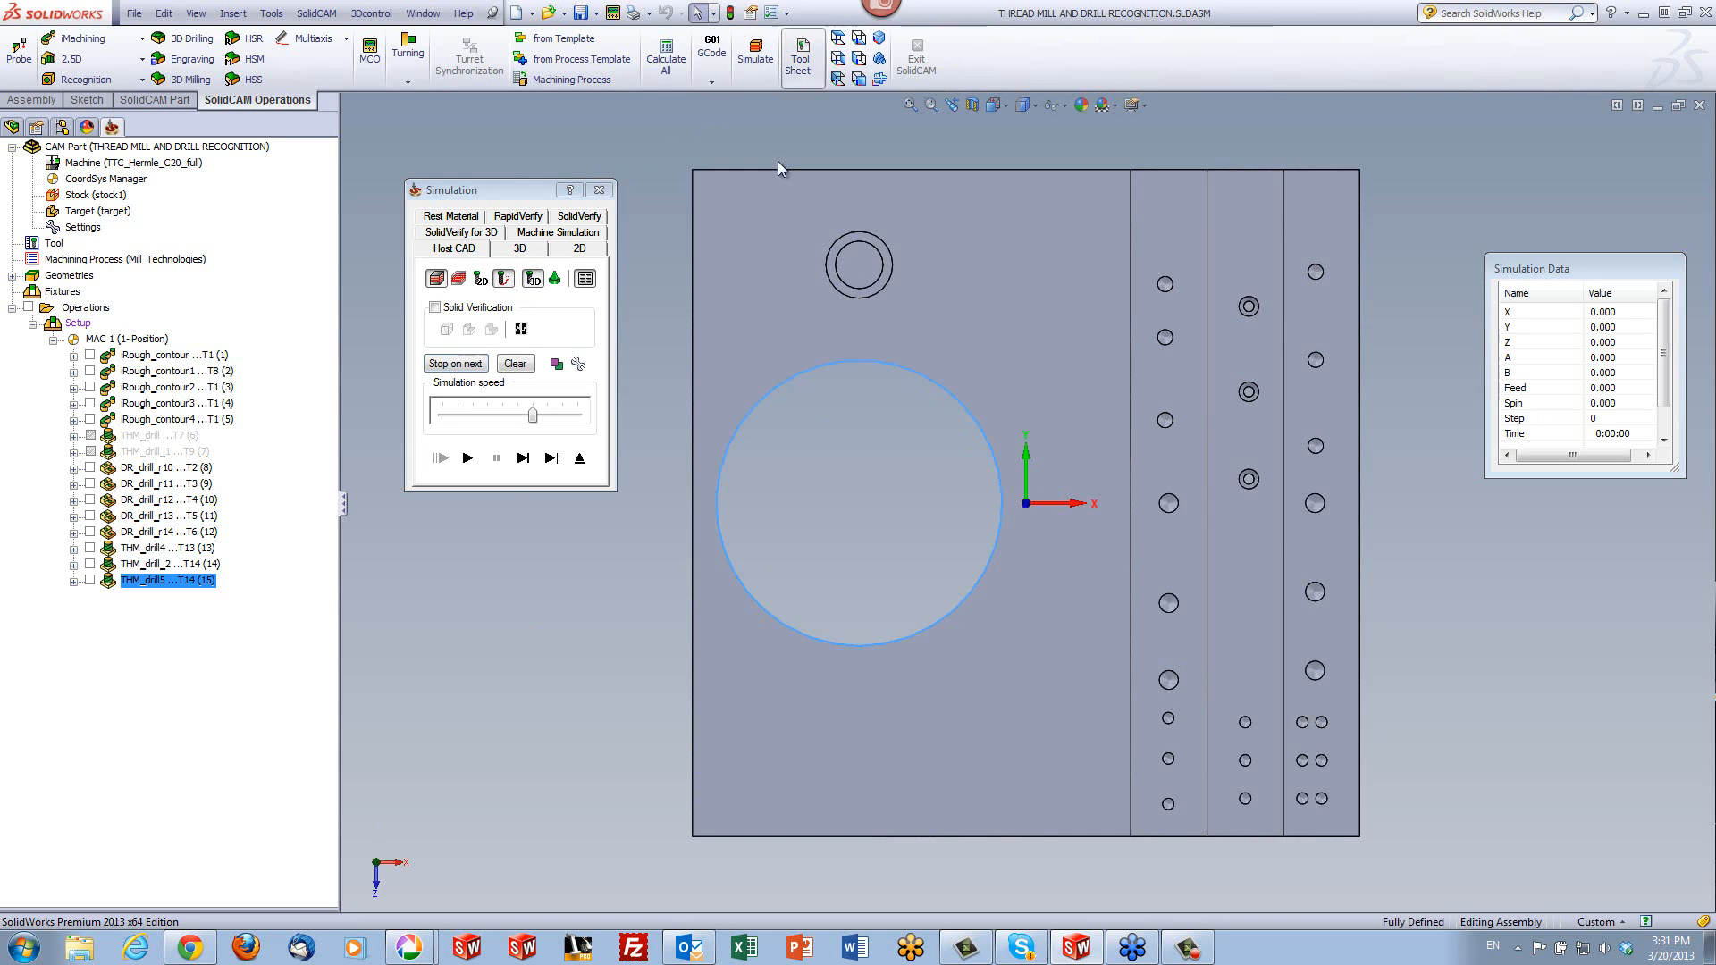
scroll(781, 480, "down", 5)
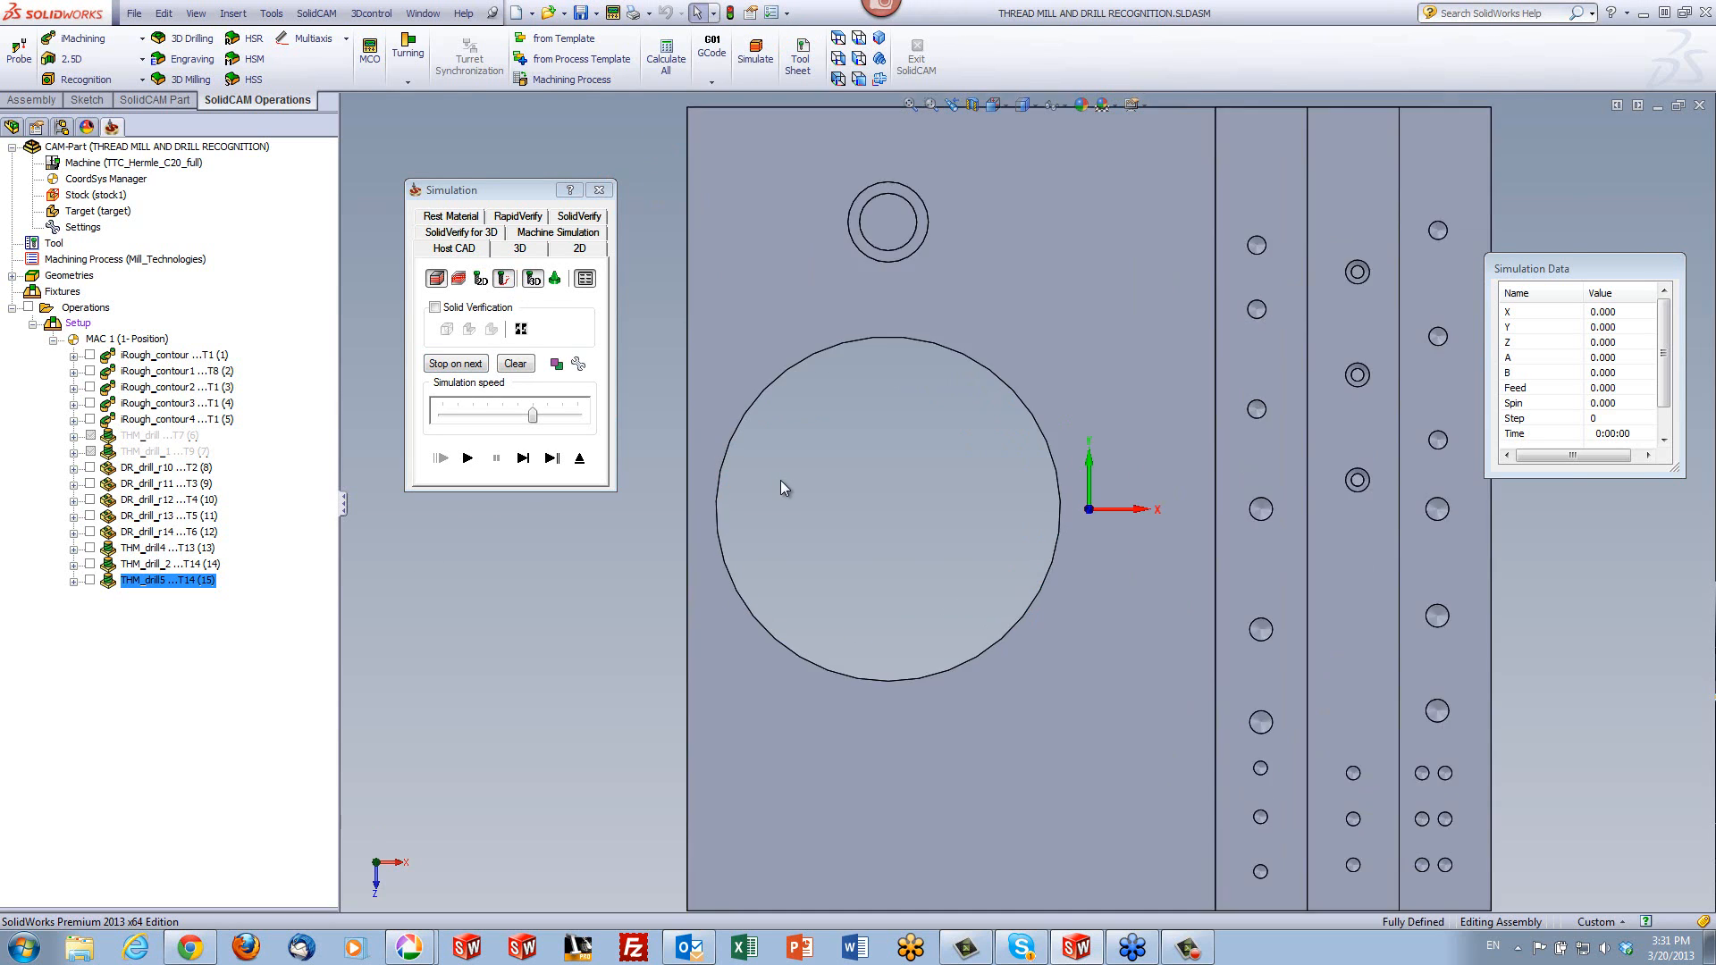
left_click(524, 459)
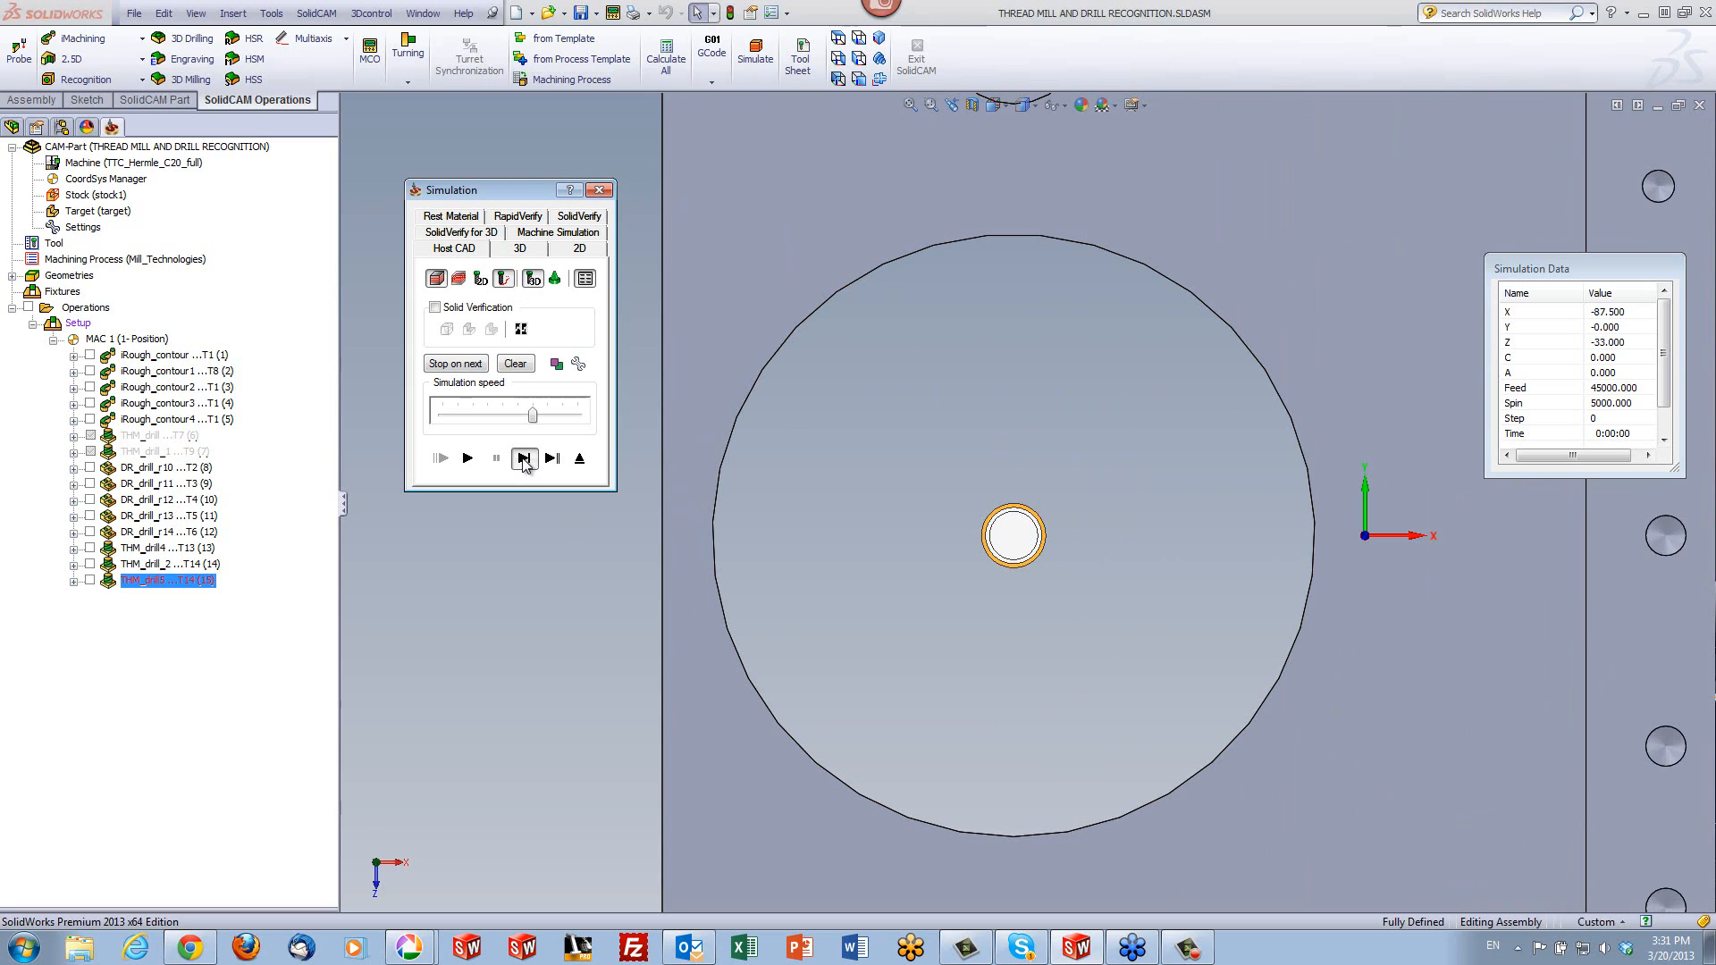
left_click(524, 459)
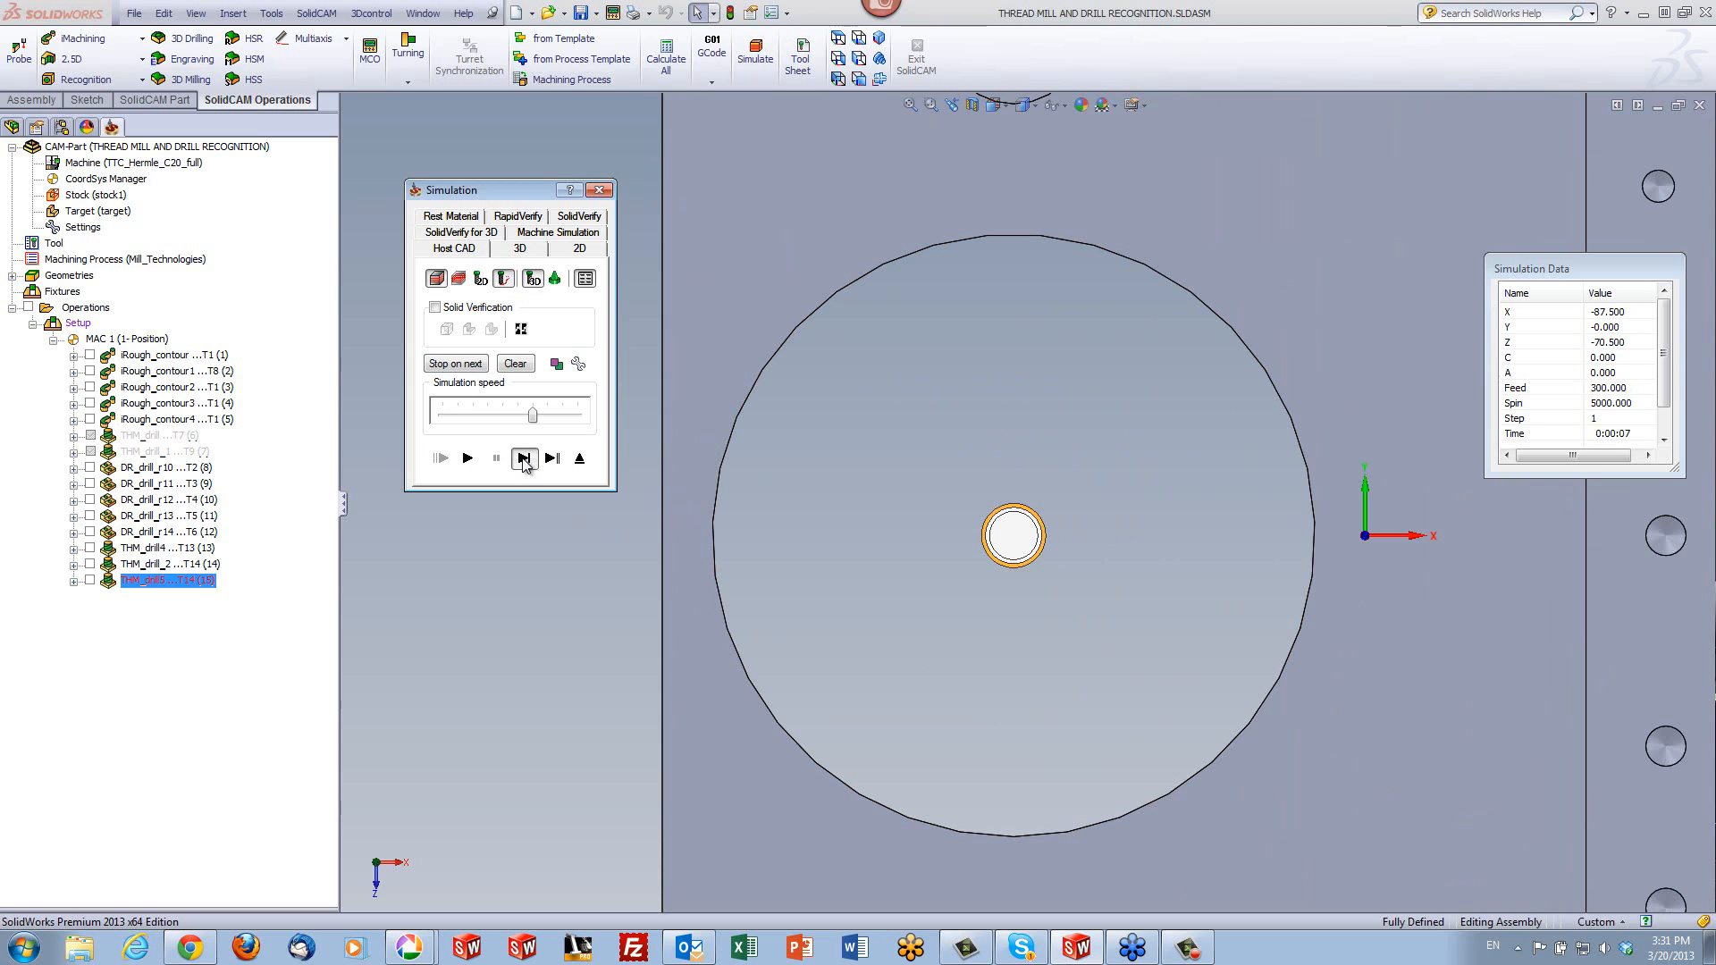
left_click(466, 459)
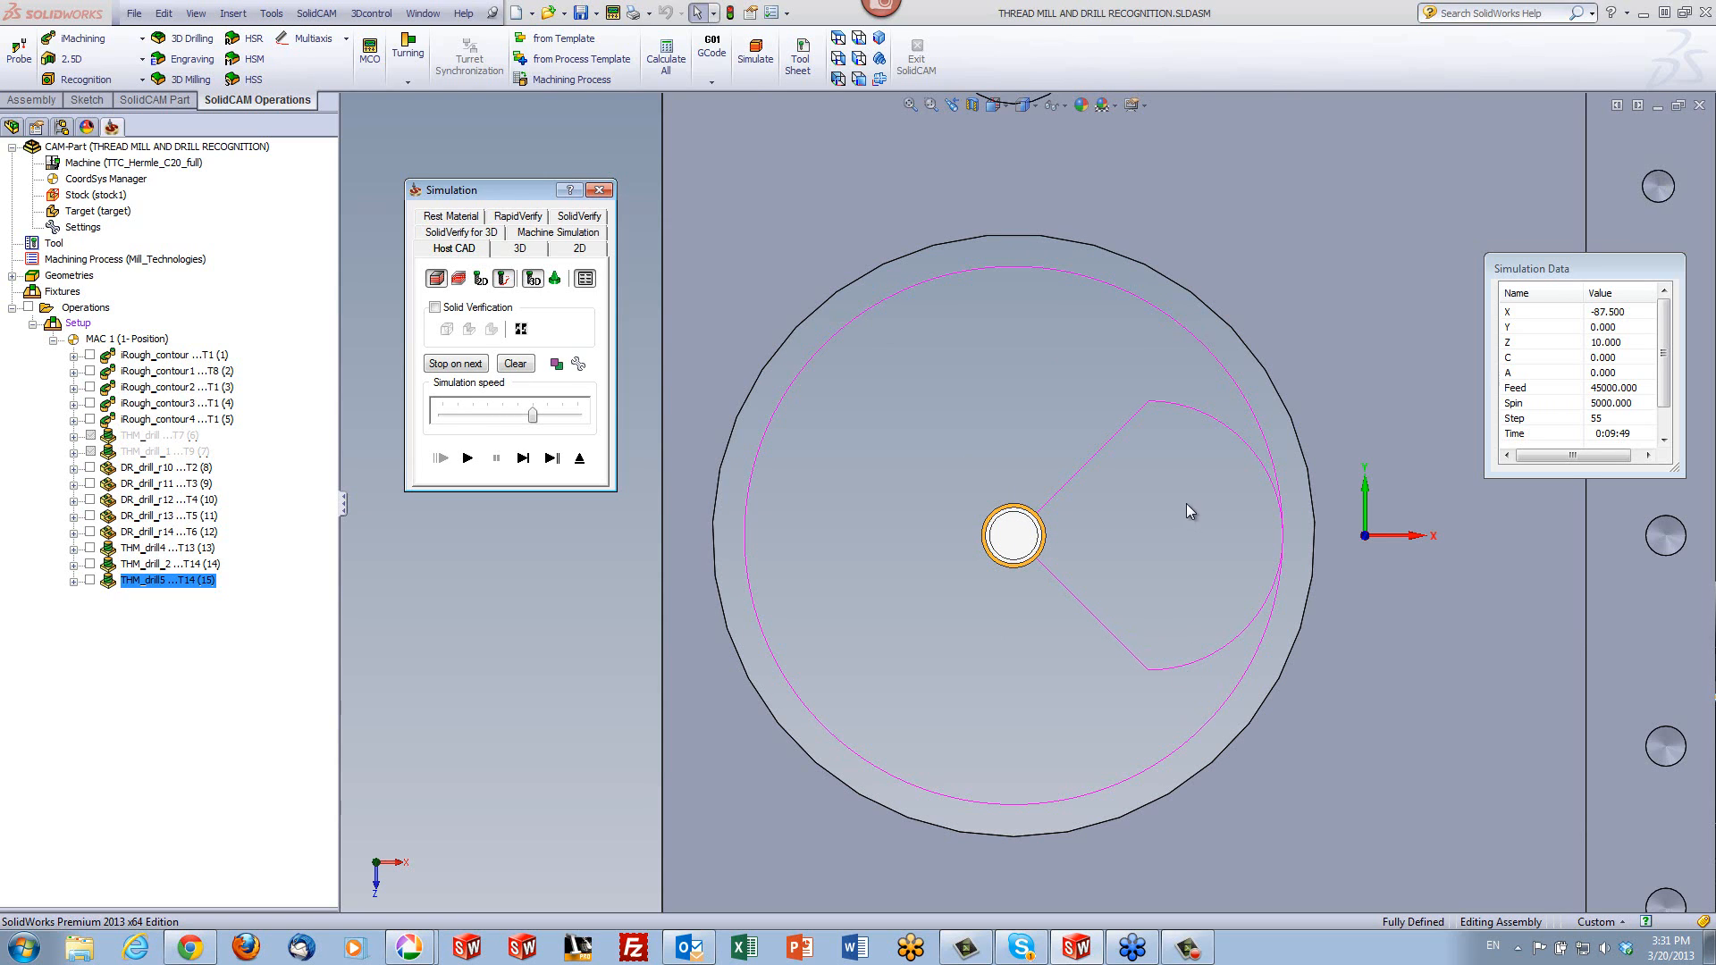
left_click(580, 458)
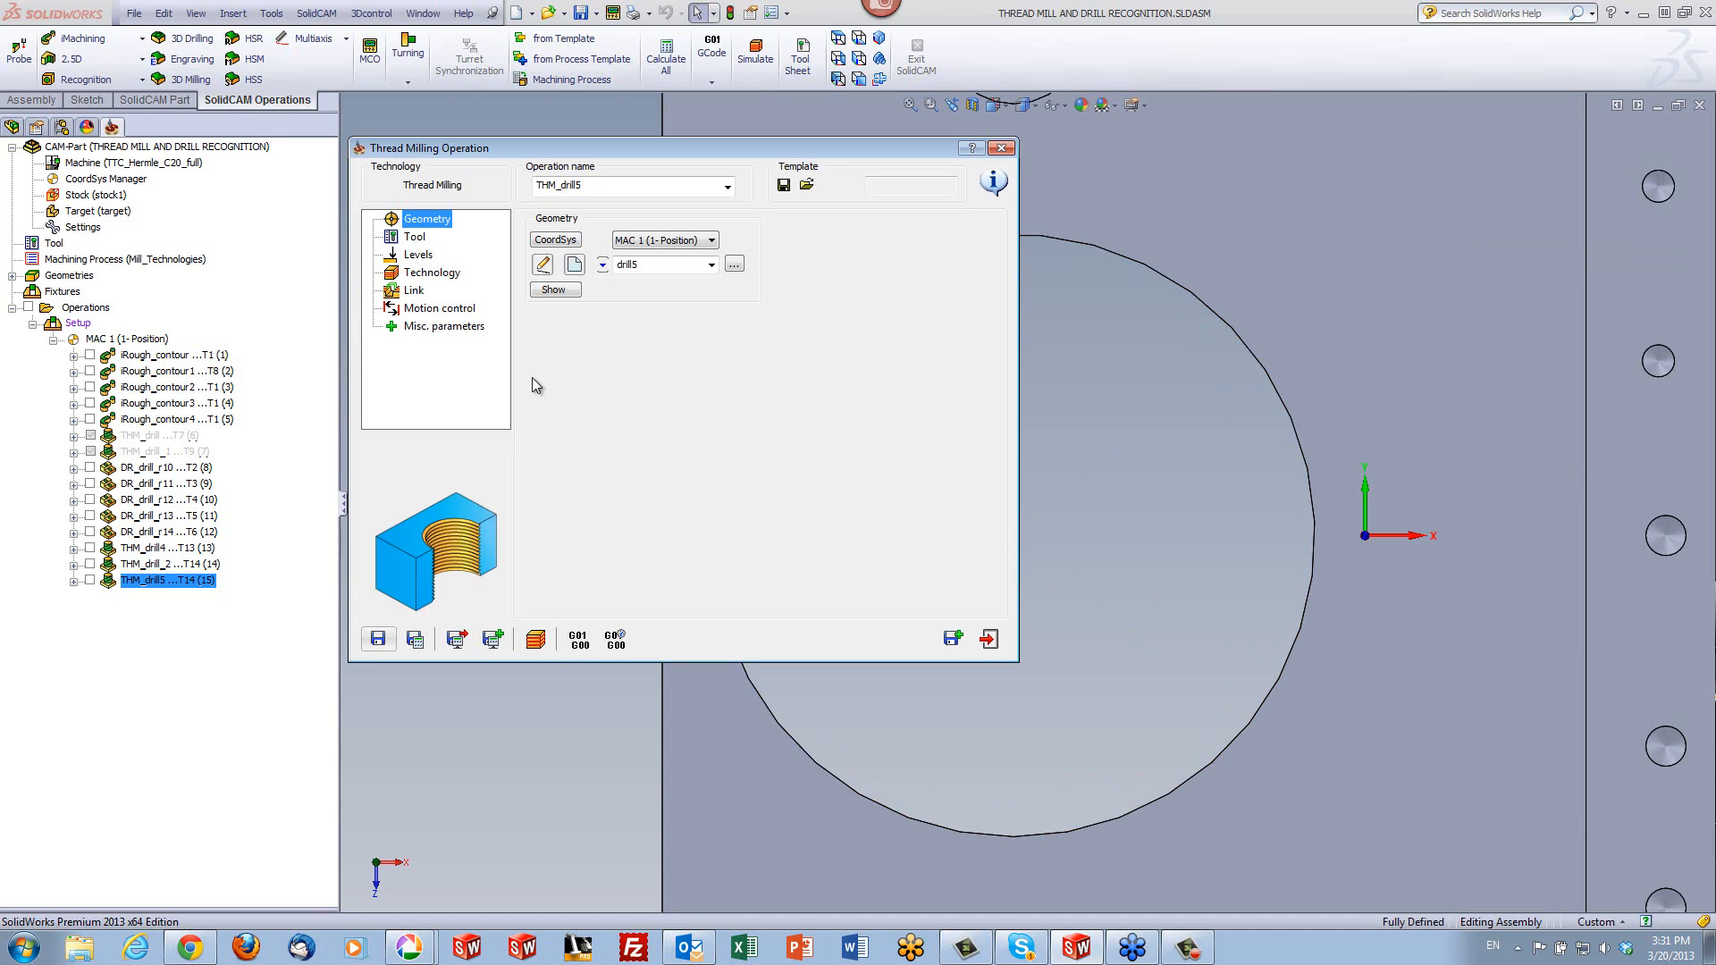
- Turn off Start from the center for the lead in/out arc and recalculate the operation for simulation
left_click(413, 292)
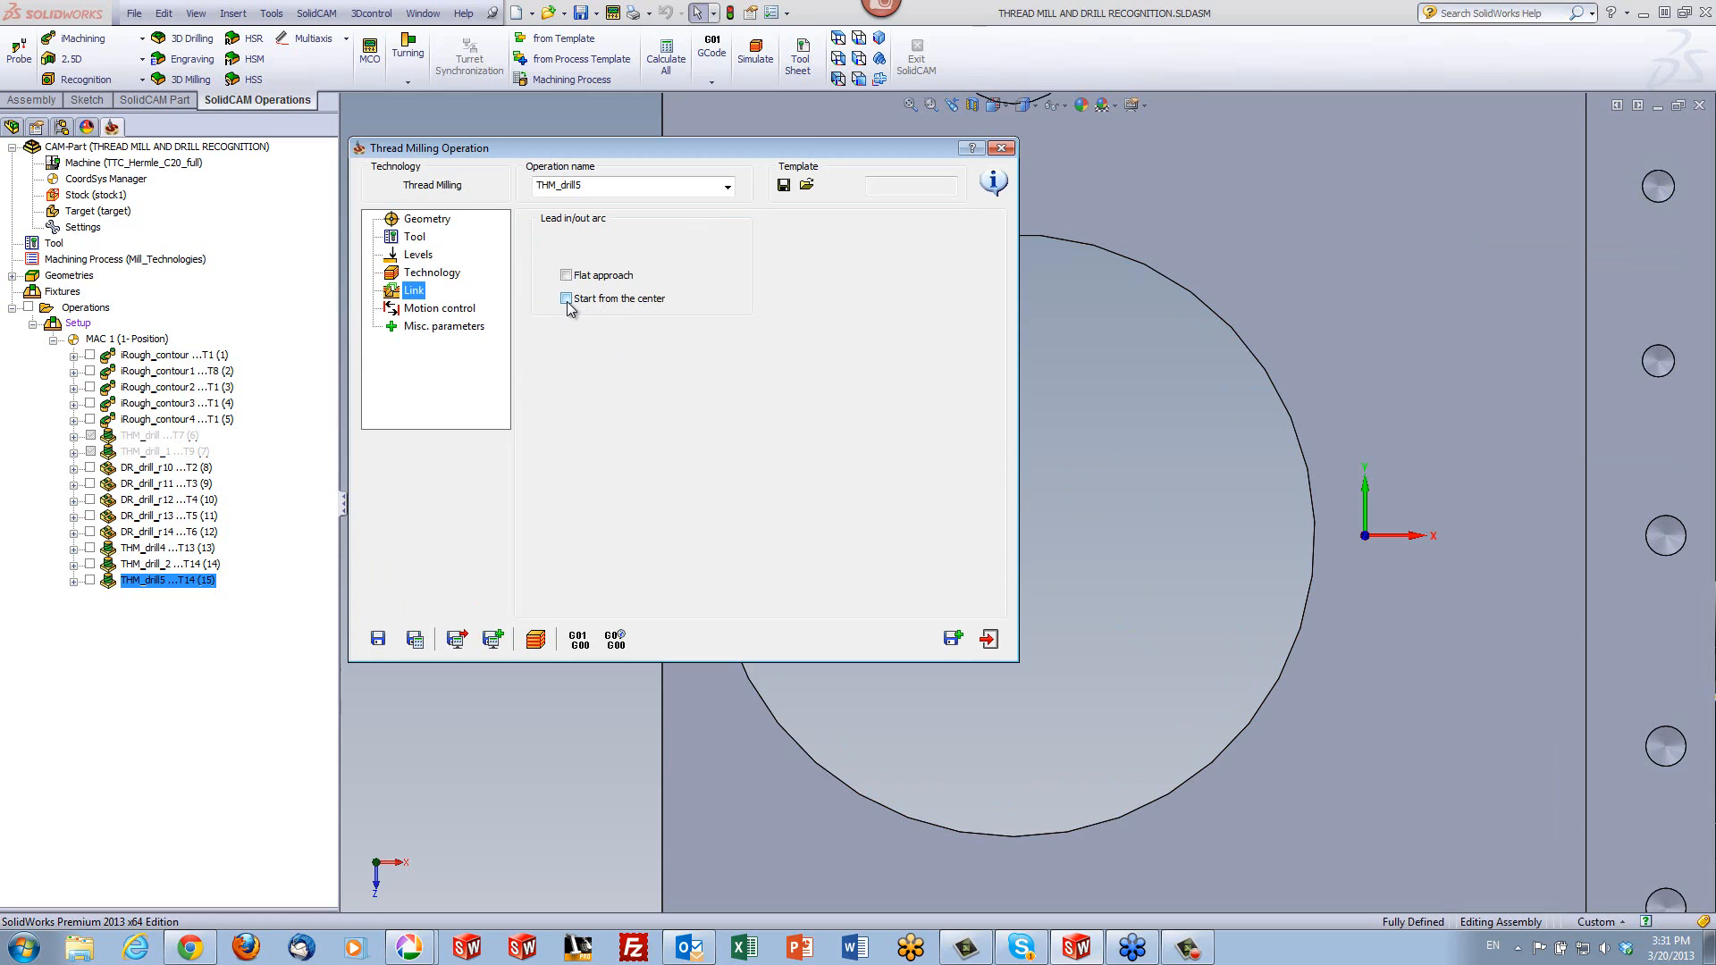
left_click(416, 640)
left_click(535, 639)
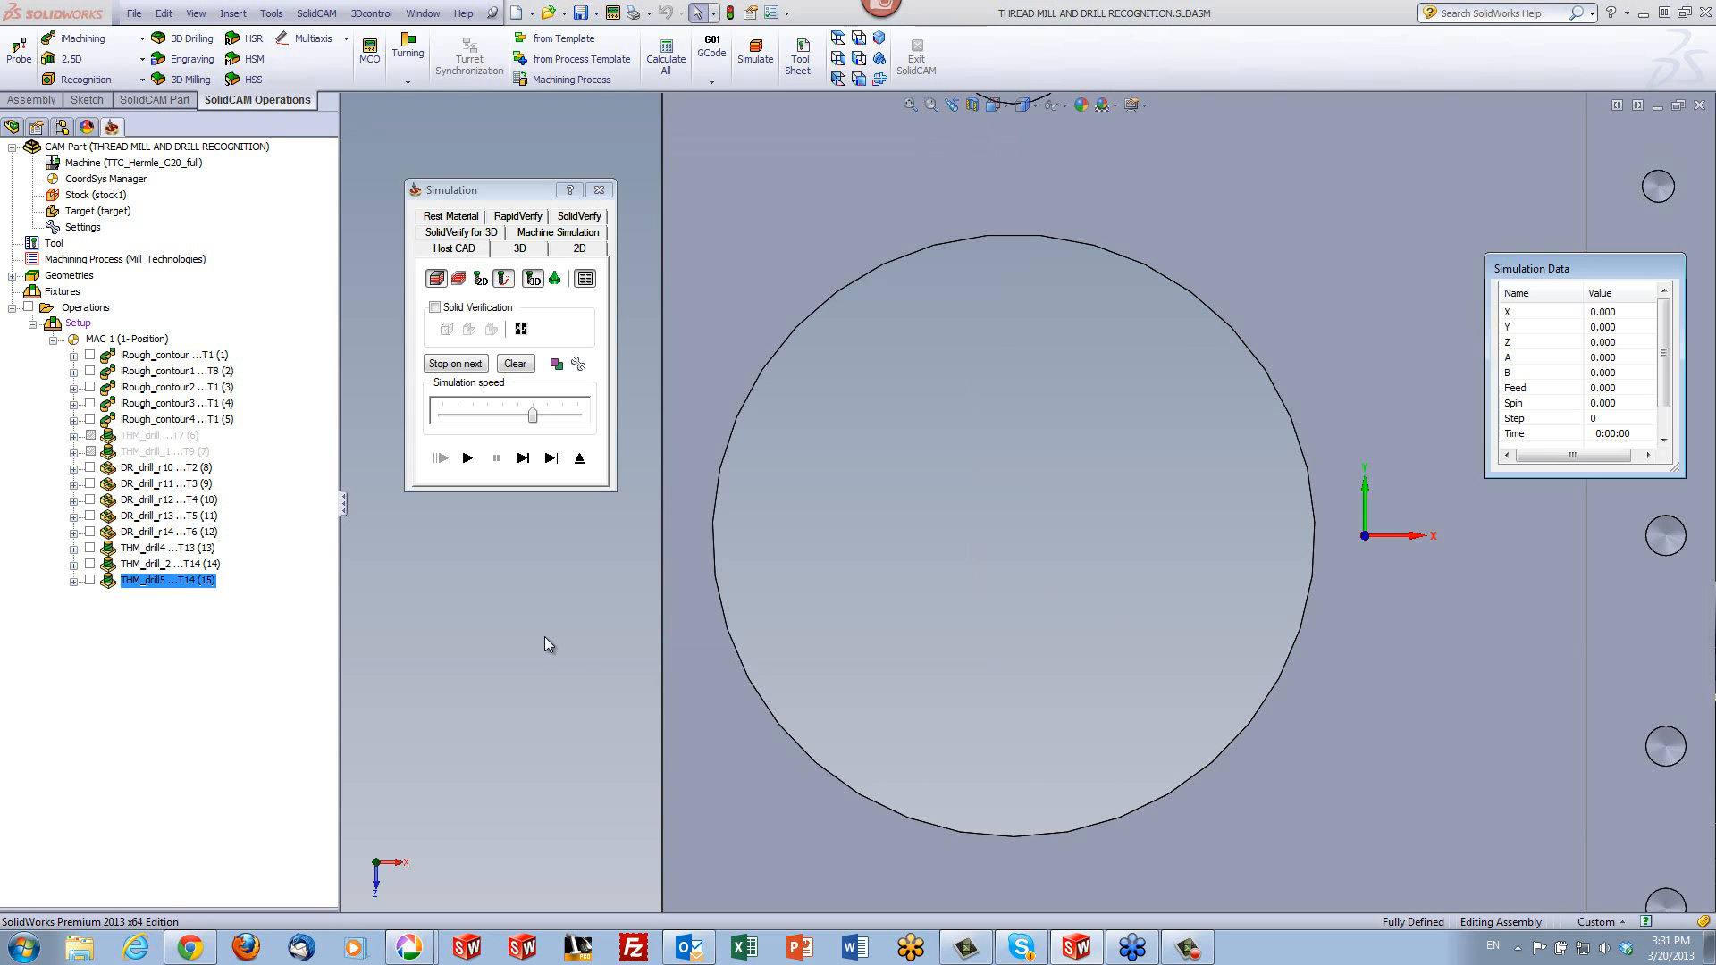
- Step through the first lead-in moves of the recalculated large-hole toolpath from above and play the simulation through
left_click(522, 458)
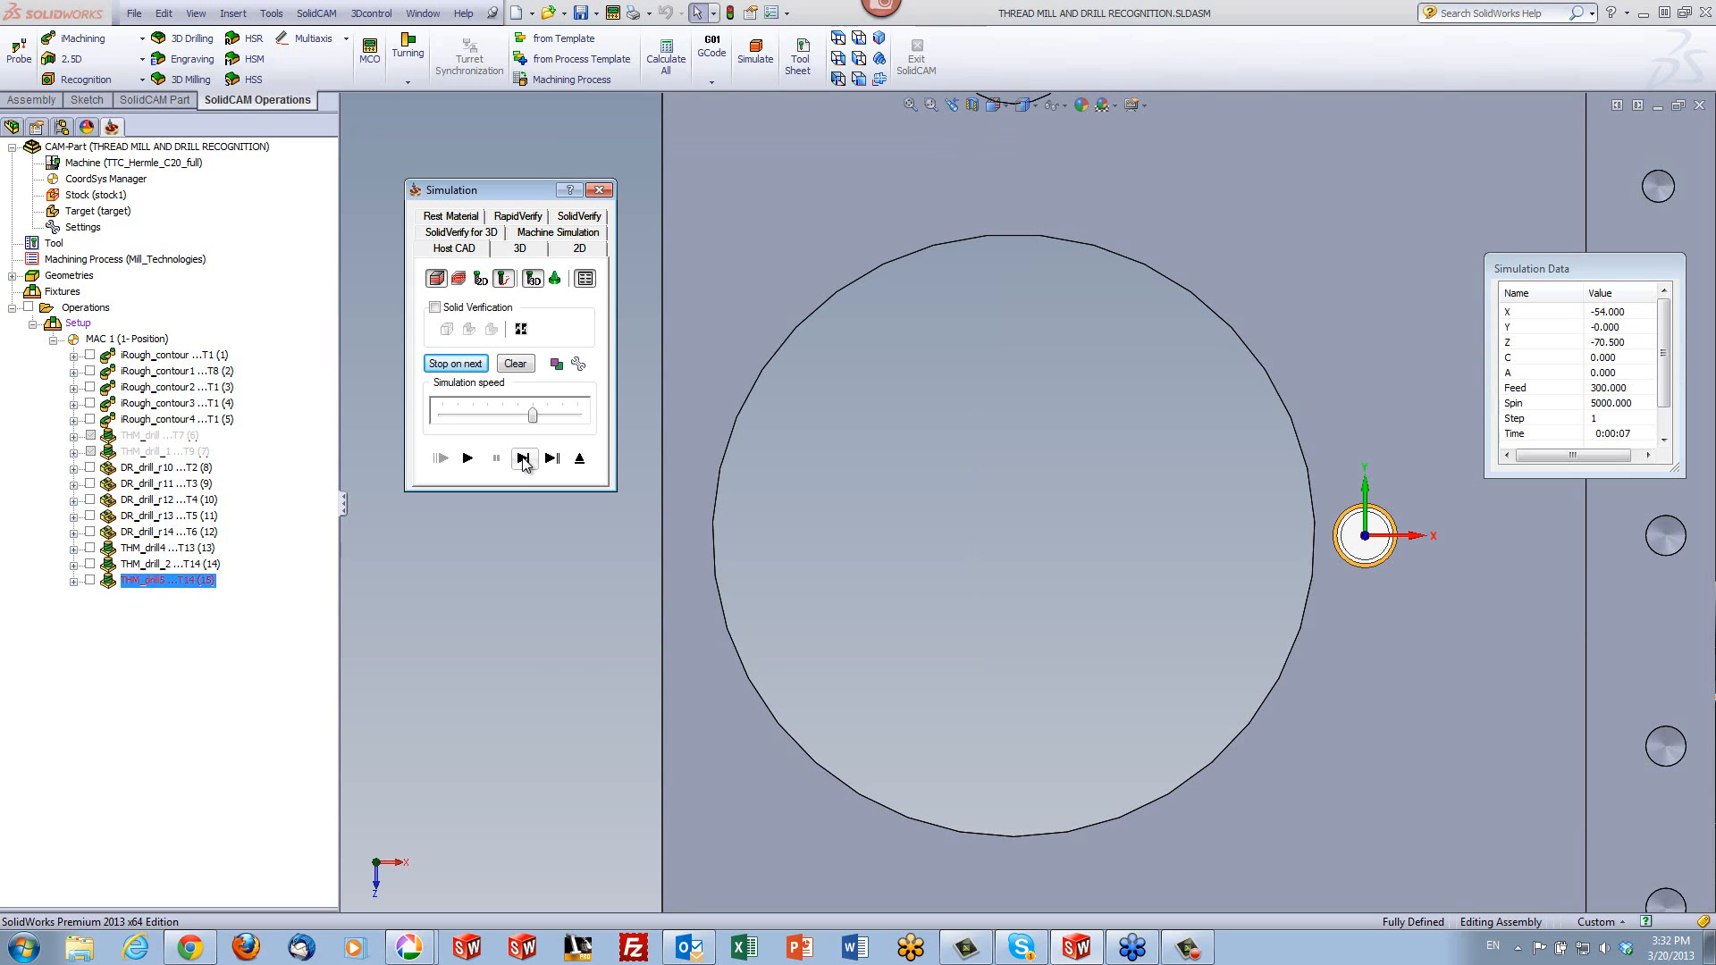
left_click(523, 457)
left_click(523, 458)
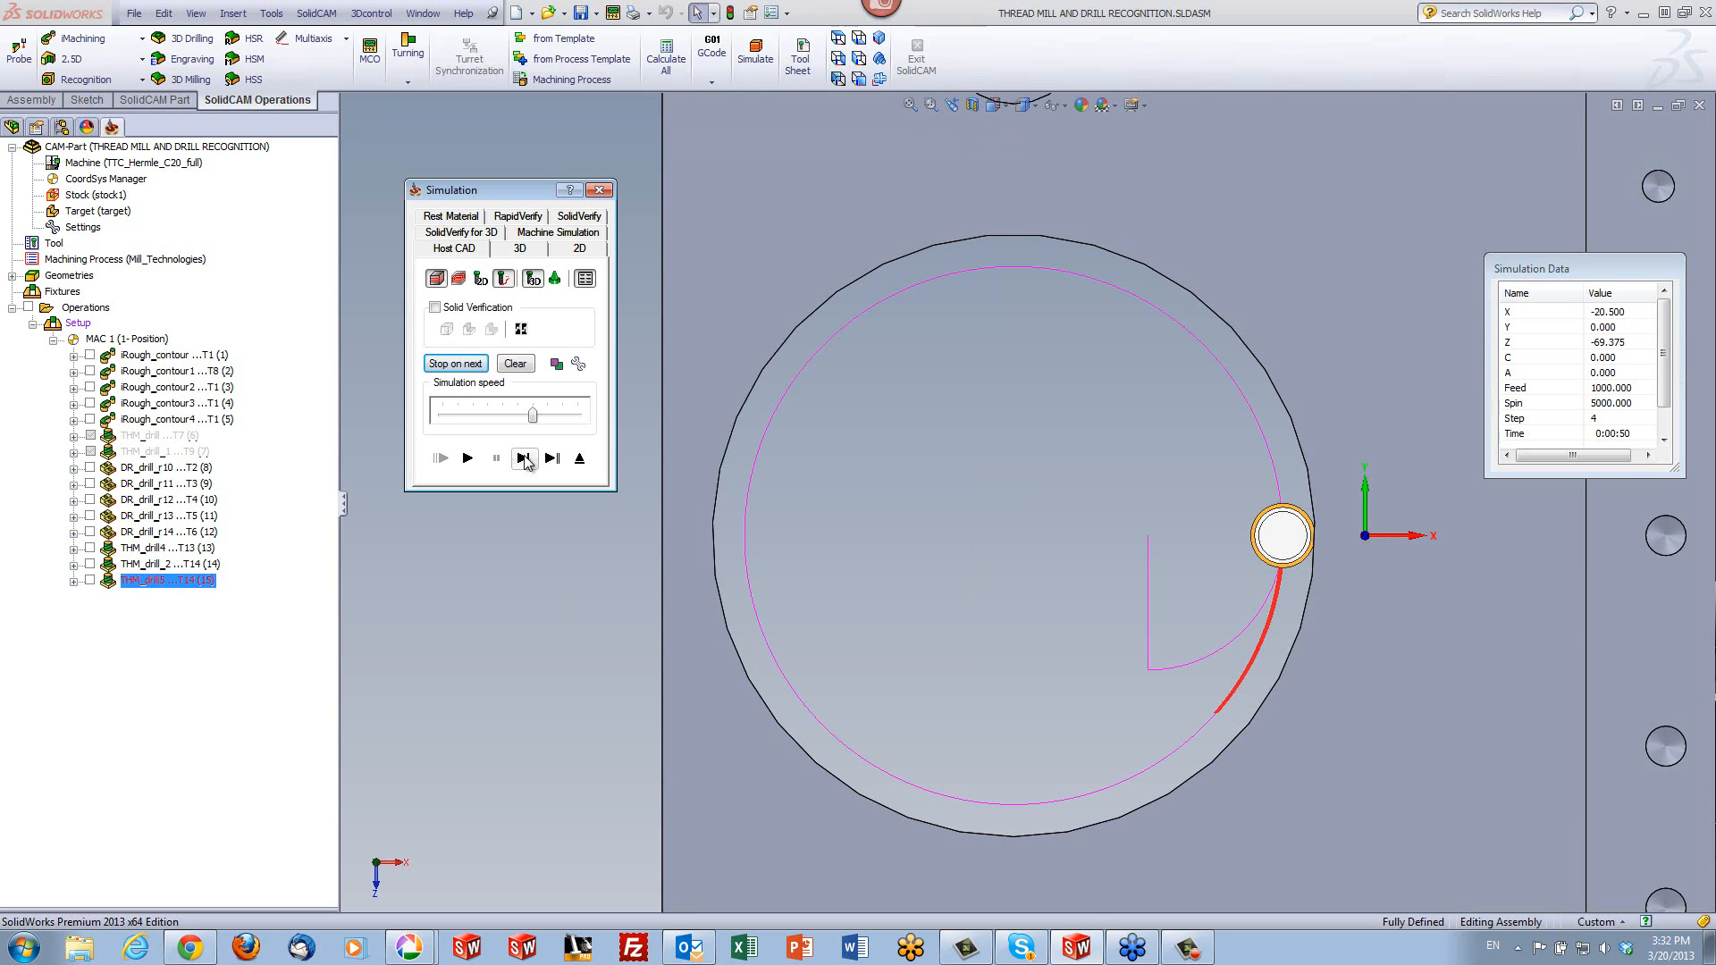
left_click(467, 459)
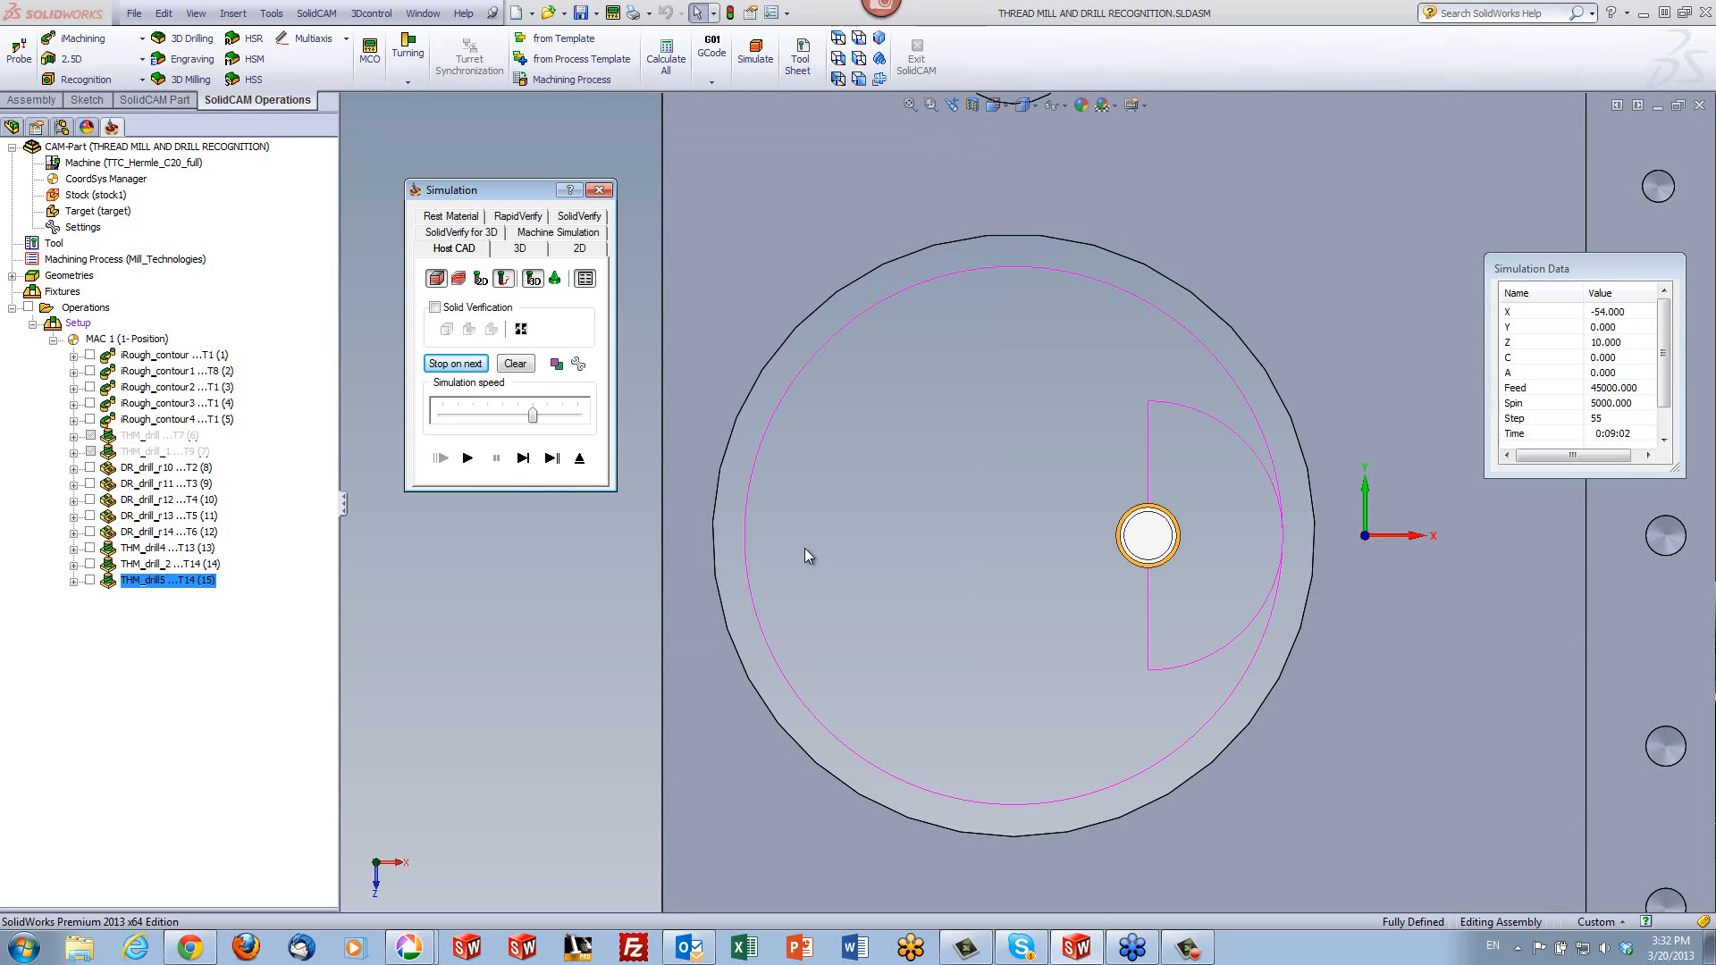
- Step through the lead in/out moves again, replay the simulation, and examine the large hole's helical toolpath in 3D
left_click(525, 469)
left_click(524, 469)
left_click(524, 469)
left_click(524, 469)
left_click(524, 469)
left_click(525, 470)
left_click(525, 469)
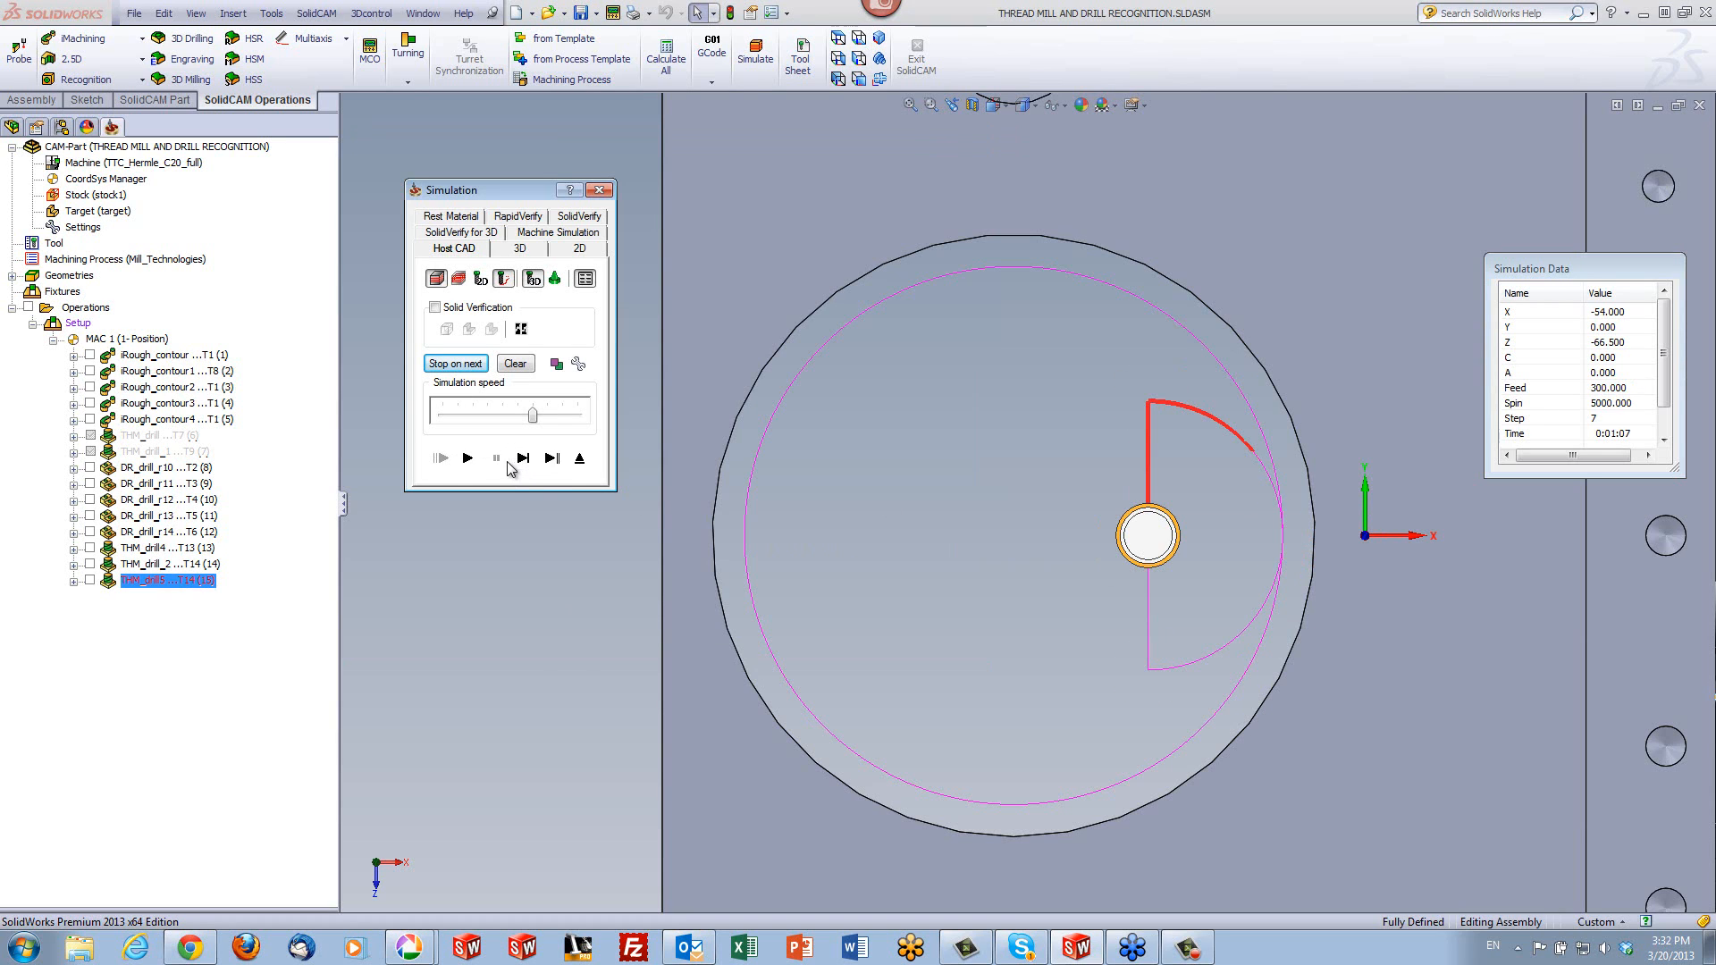
left_click(467, 459)
middle_click_drag(1160, 544, 1124, 539)
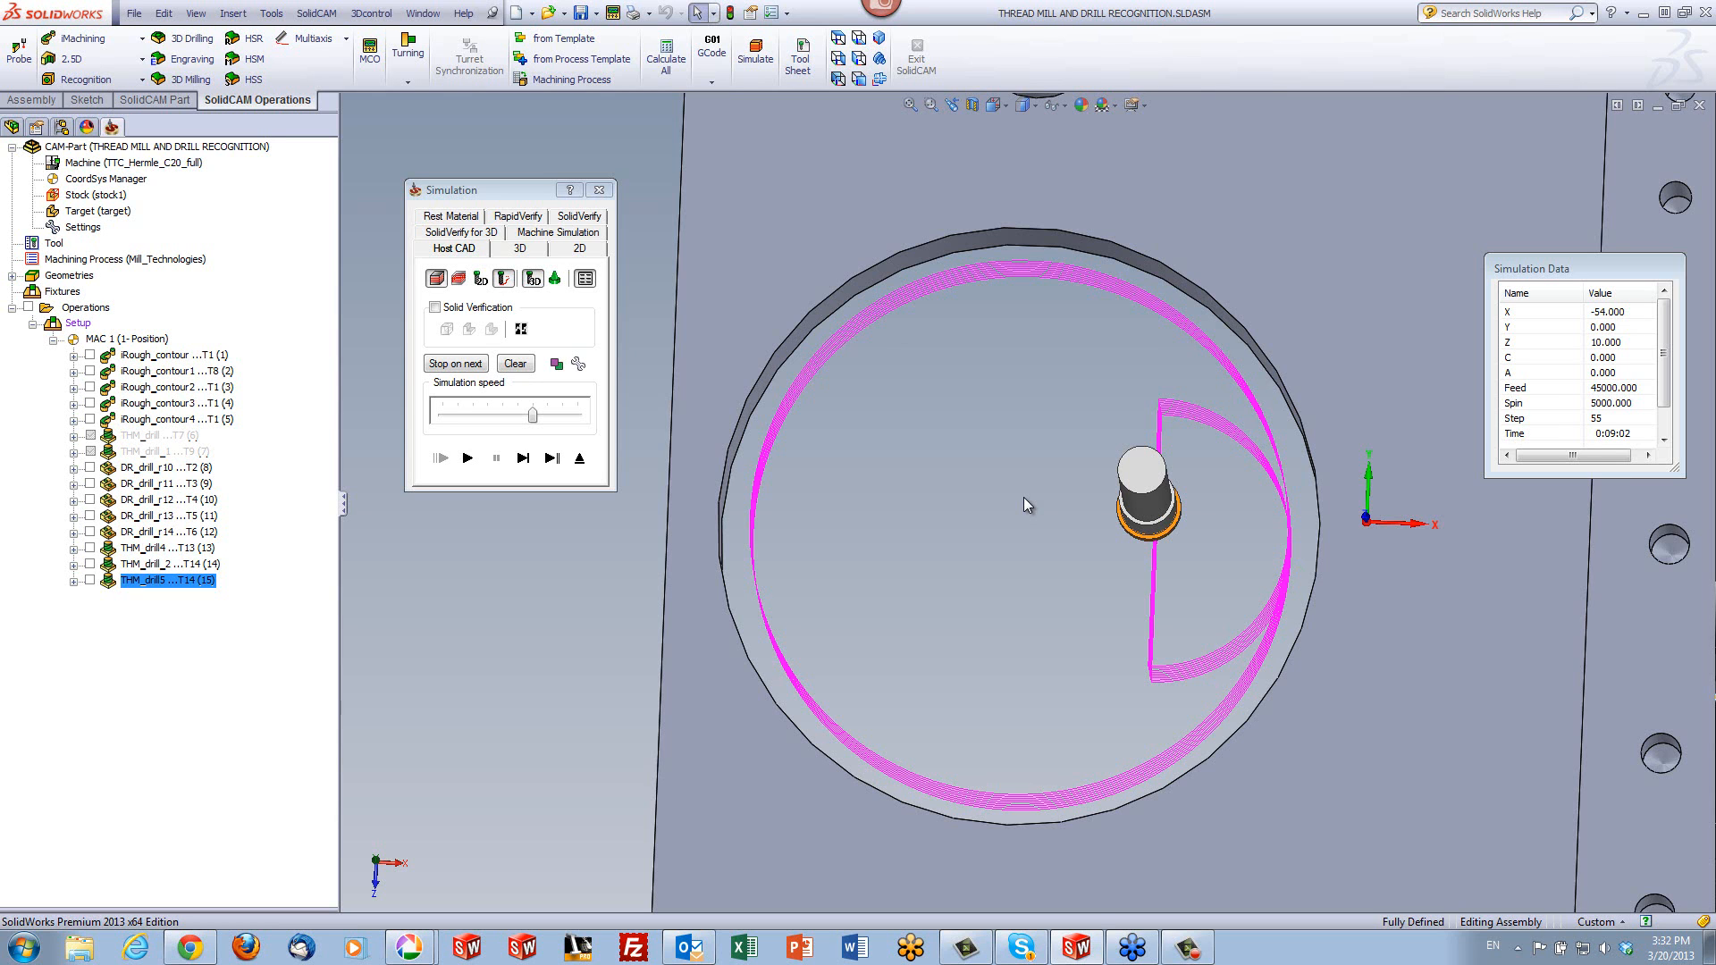
- Run the SolidVerify simulation for all operations, raise the simulation speed, and pause it during the contour roughing
middle_click_drag(1023, 497, 1015, 385)
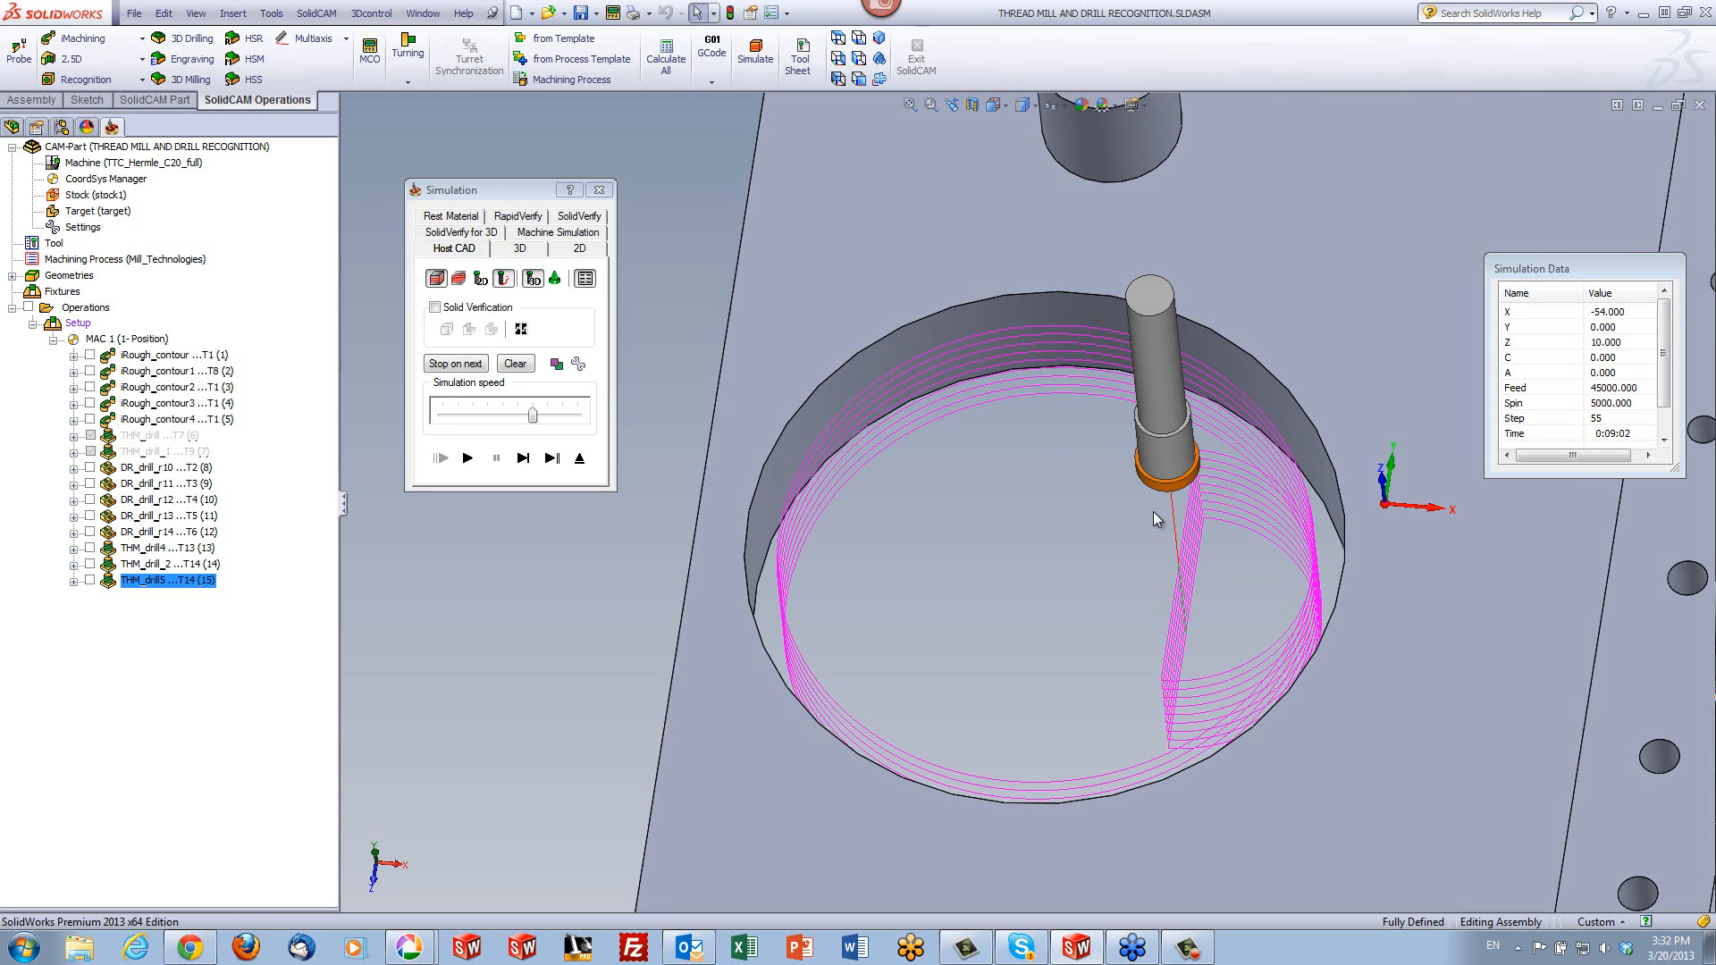
left_click(518, 217)
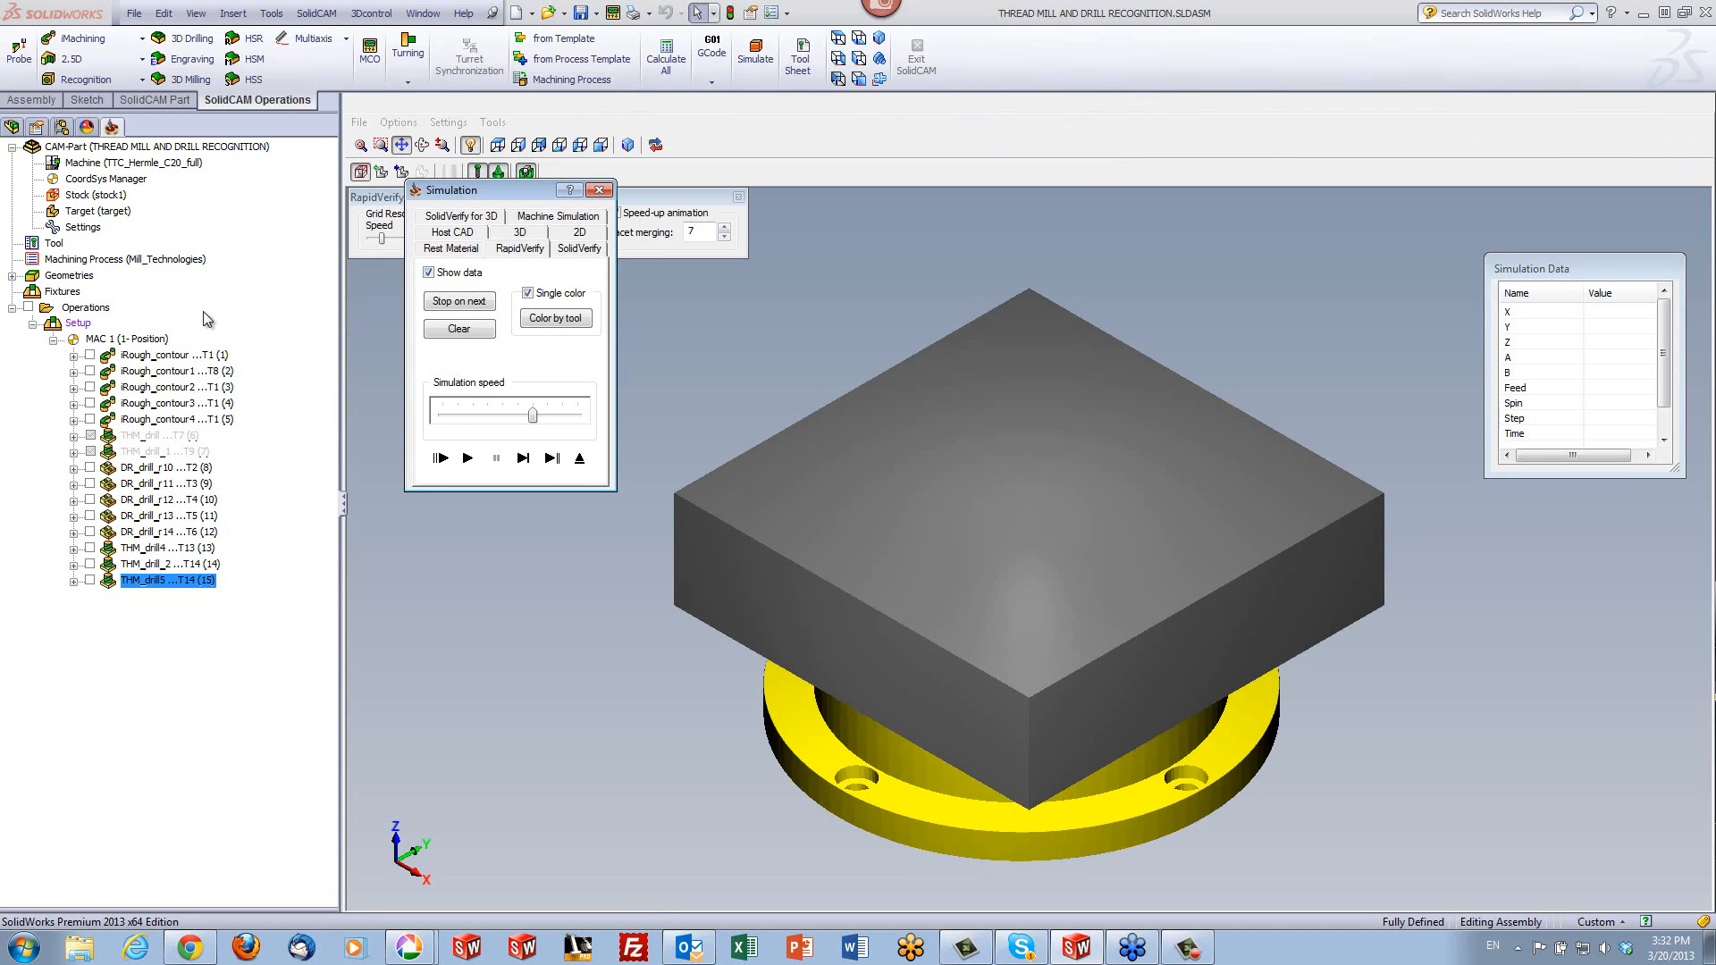
left_click(83, 310)
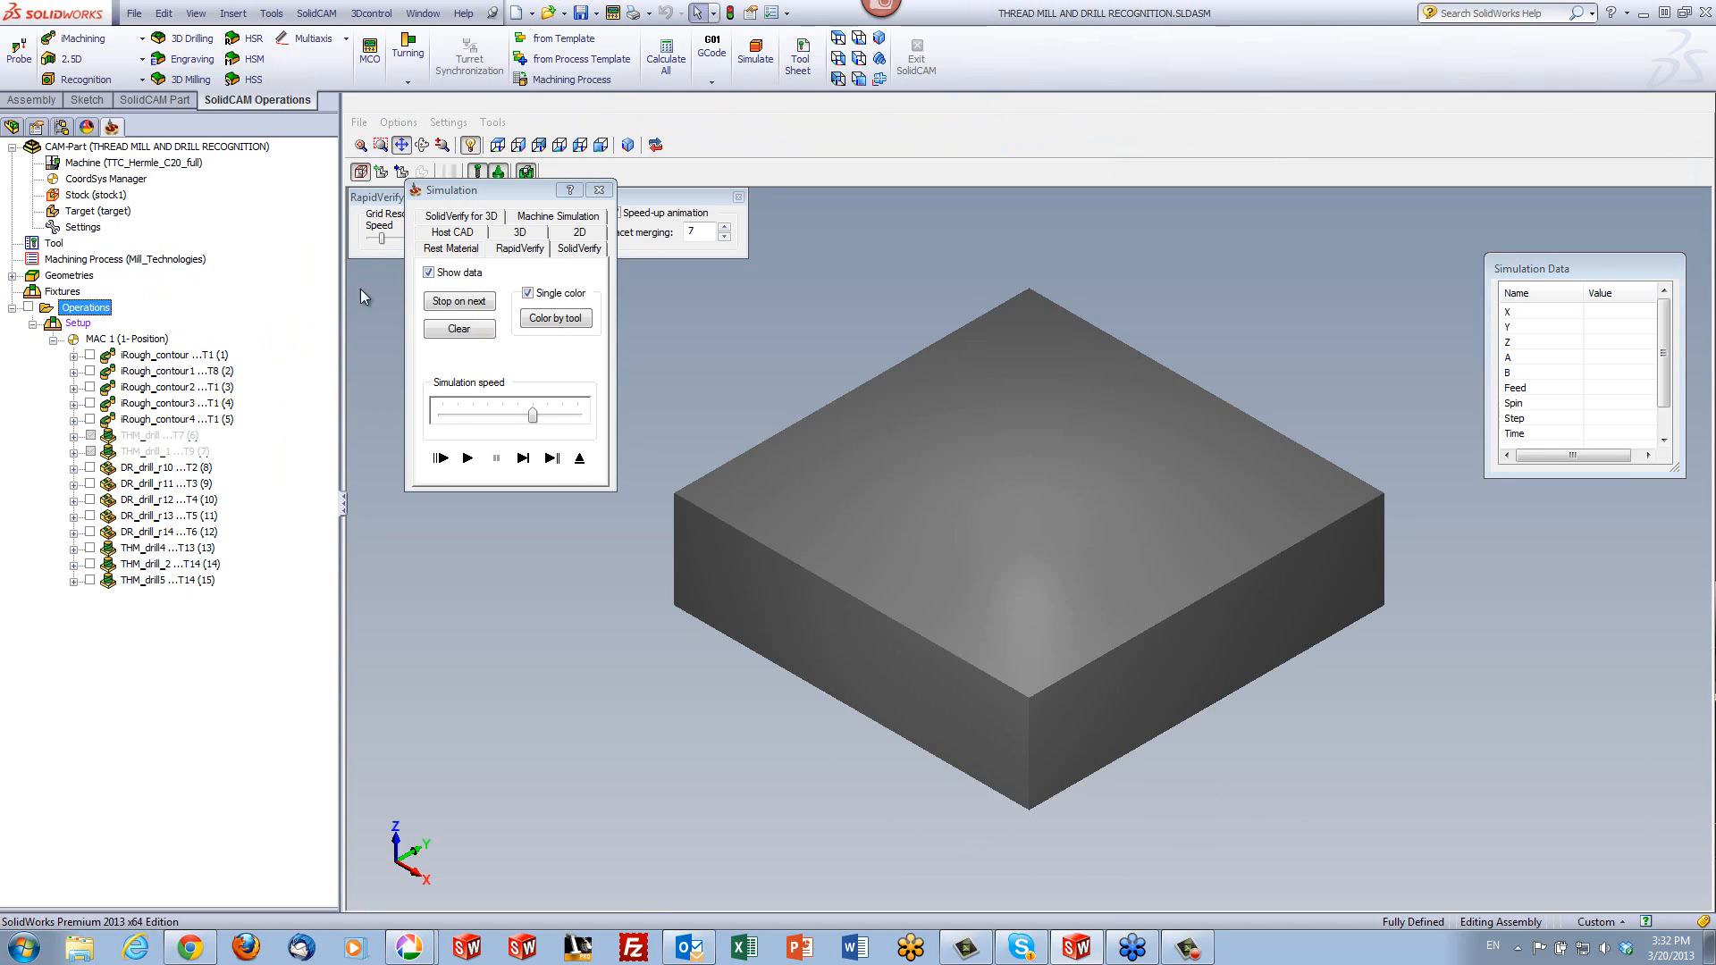
left_click(568, 250)
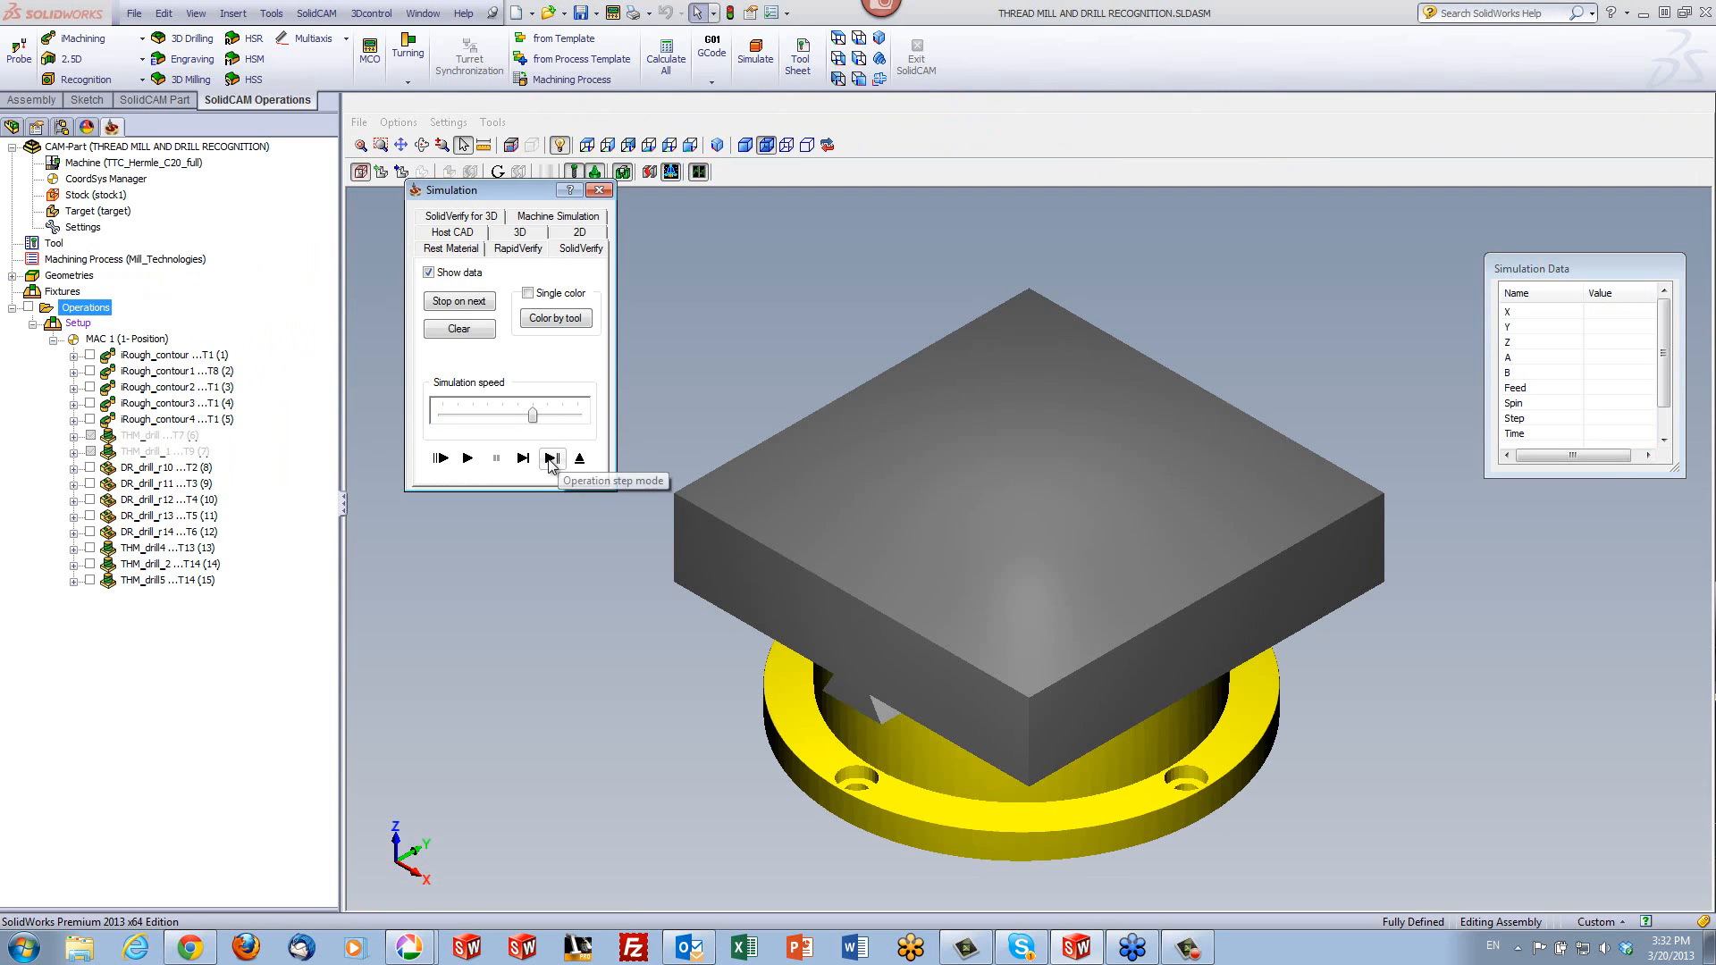
left_click(467, 458)
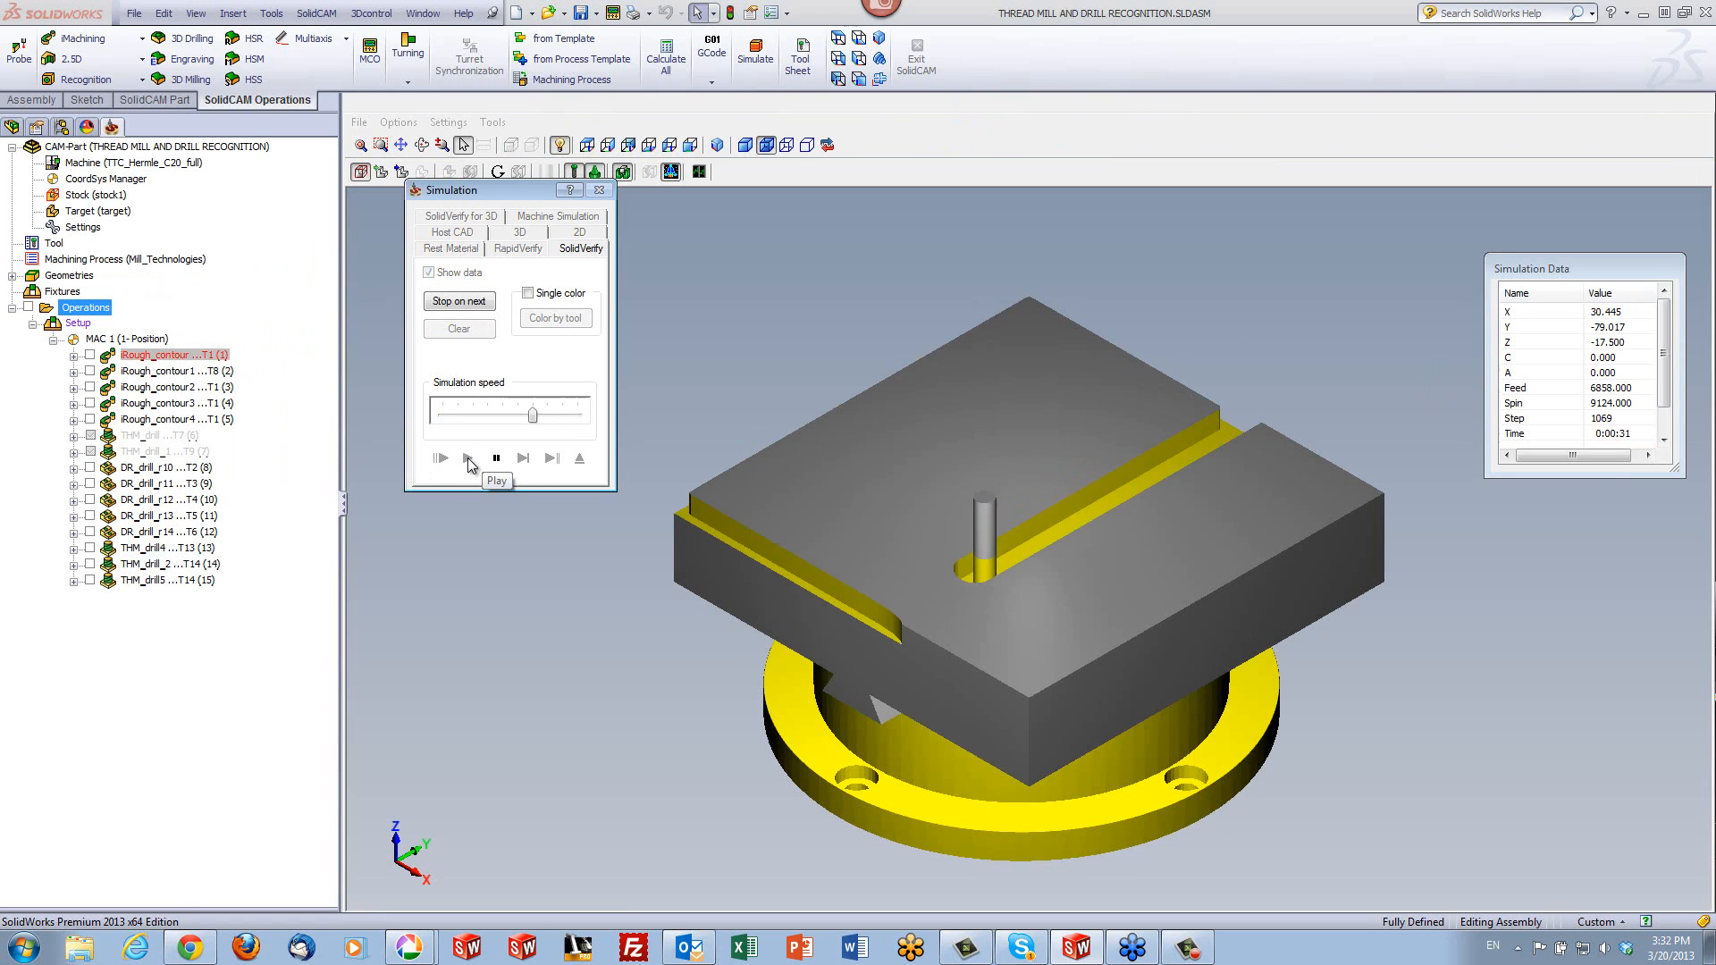
left_click_drag(533, 415, 578, 415)
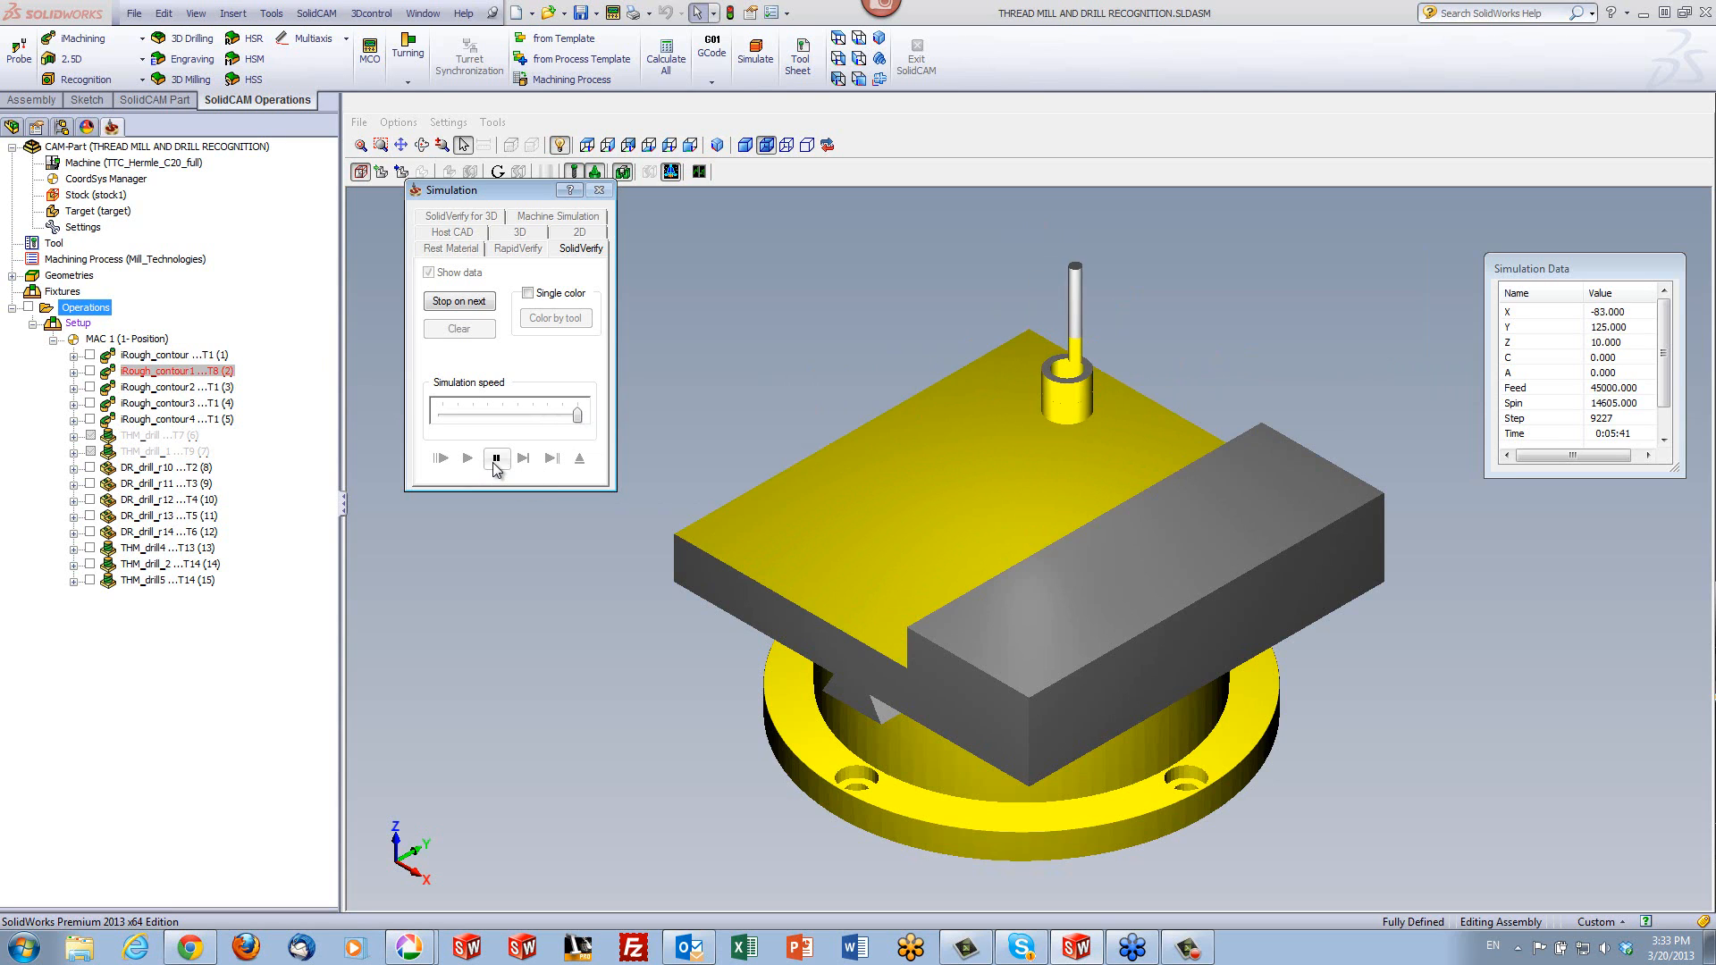
left_click(496, 460)
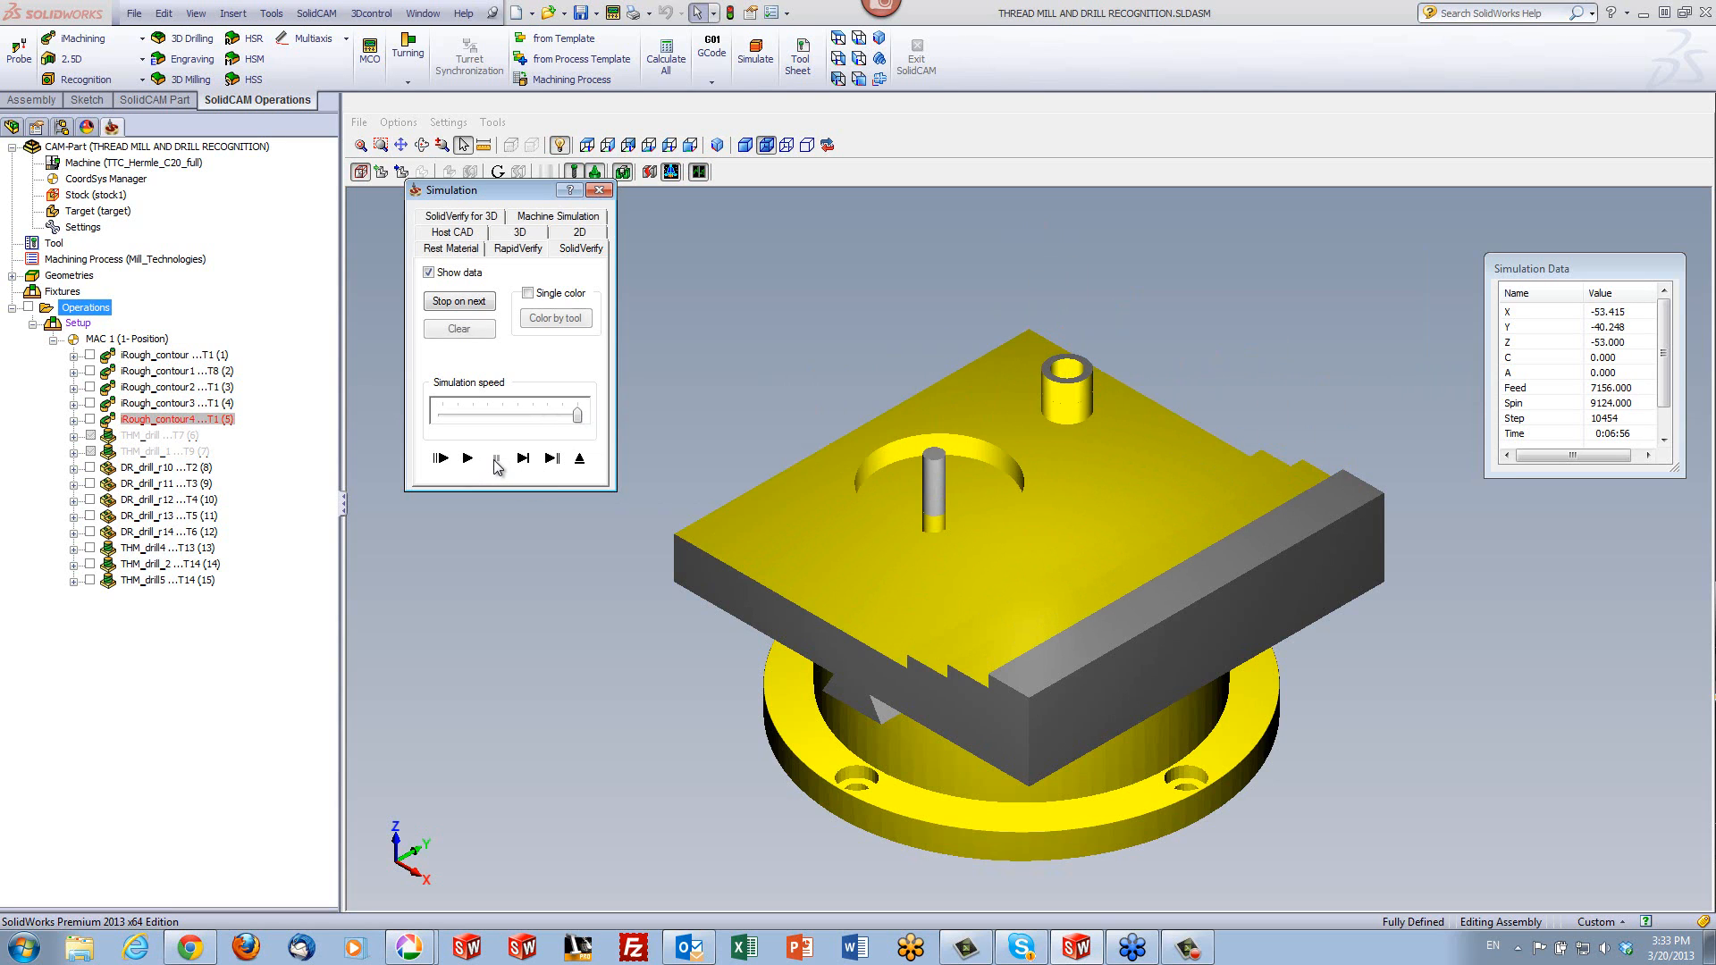
- Advance the verification one operation at a time through the roughing, drilling and boss threading, and play the remaining large-hole threading
left_click(553, 464)
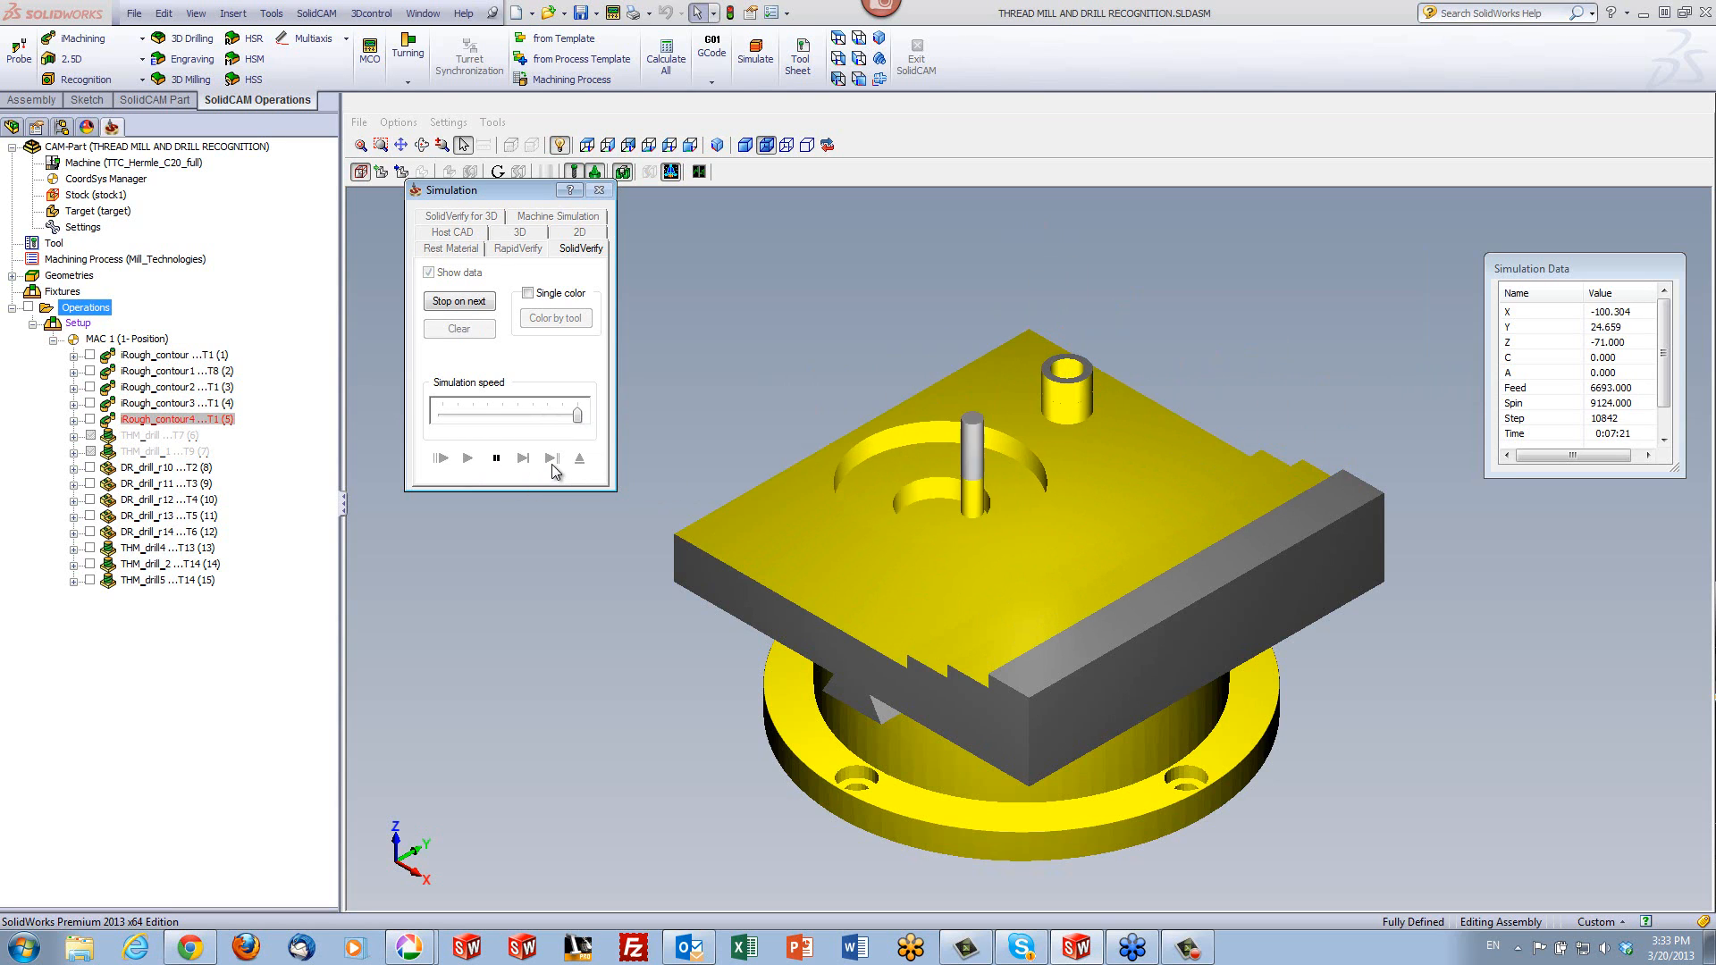
left_click(554, 463)
left_click(553, 464)
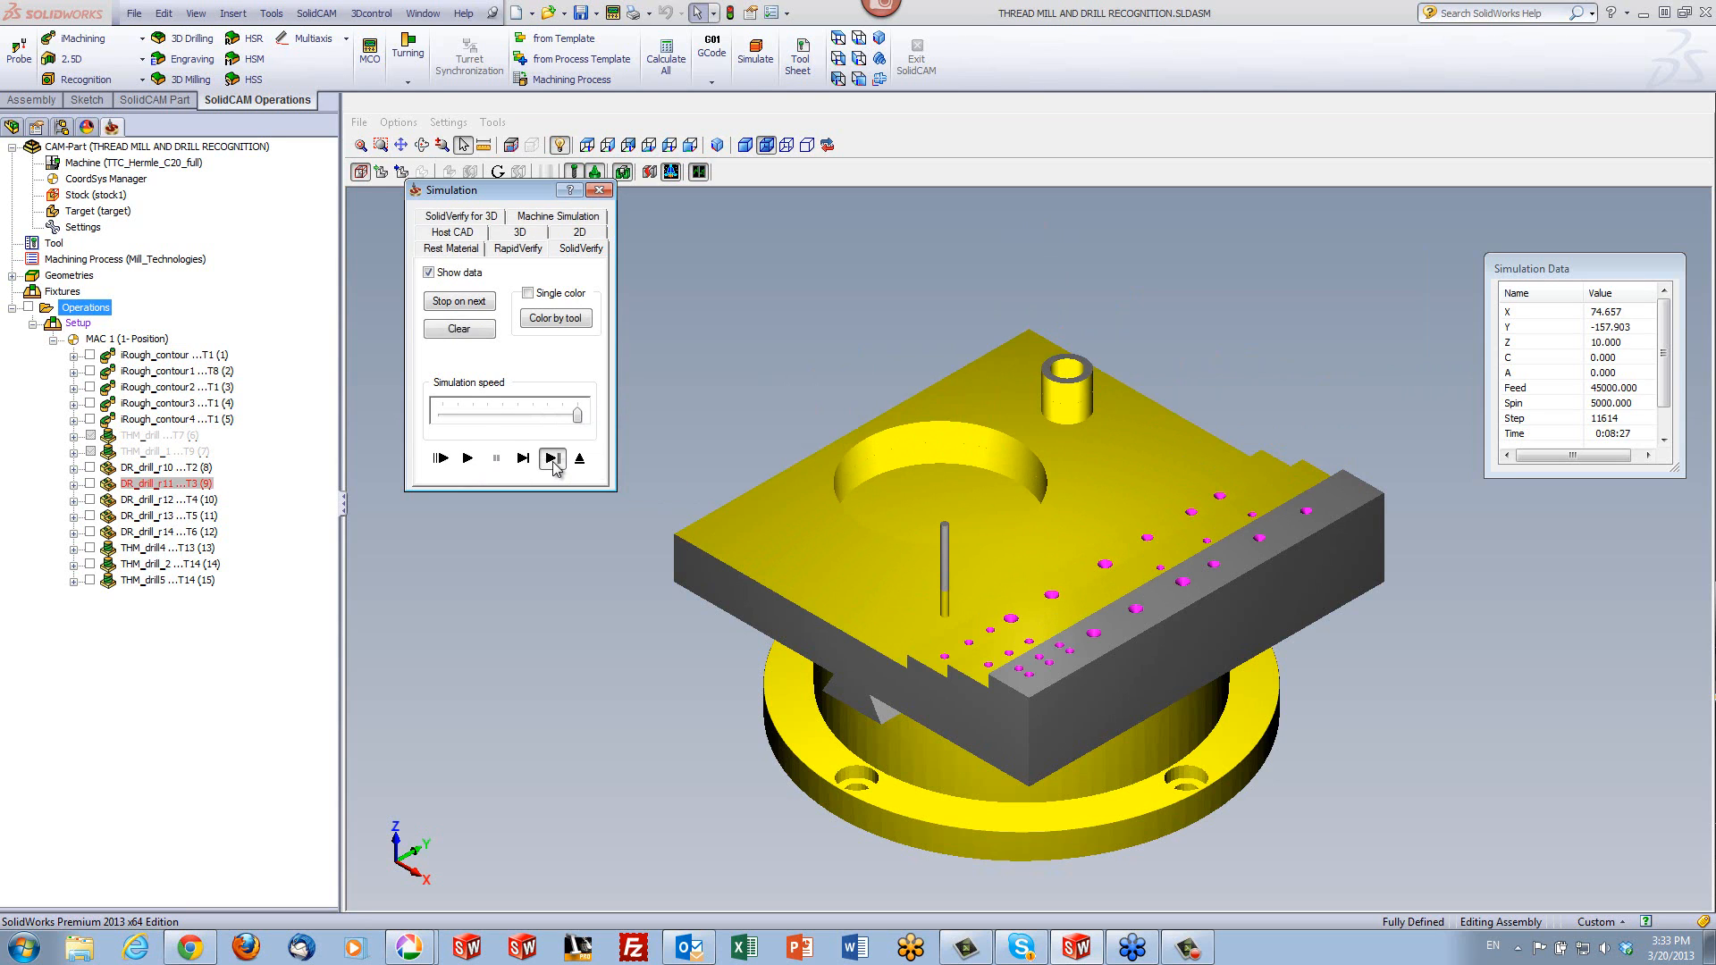
left_click(553, 464)
left_click(554, 464)
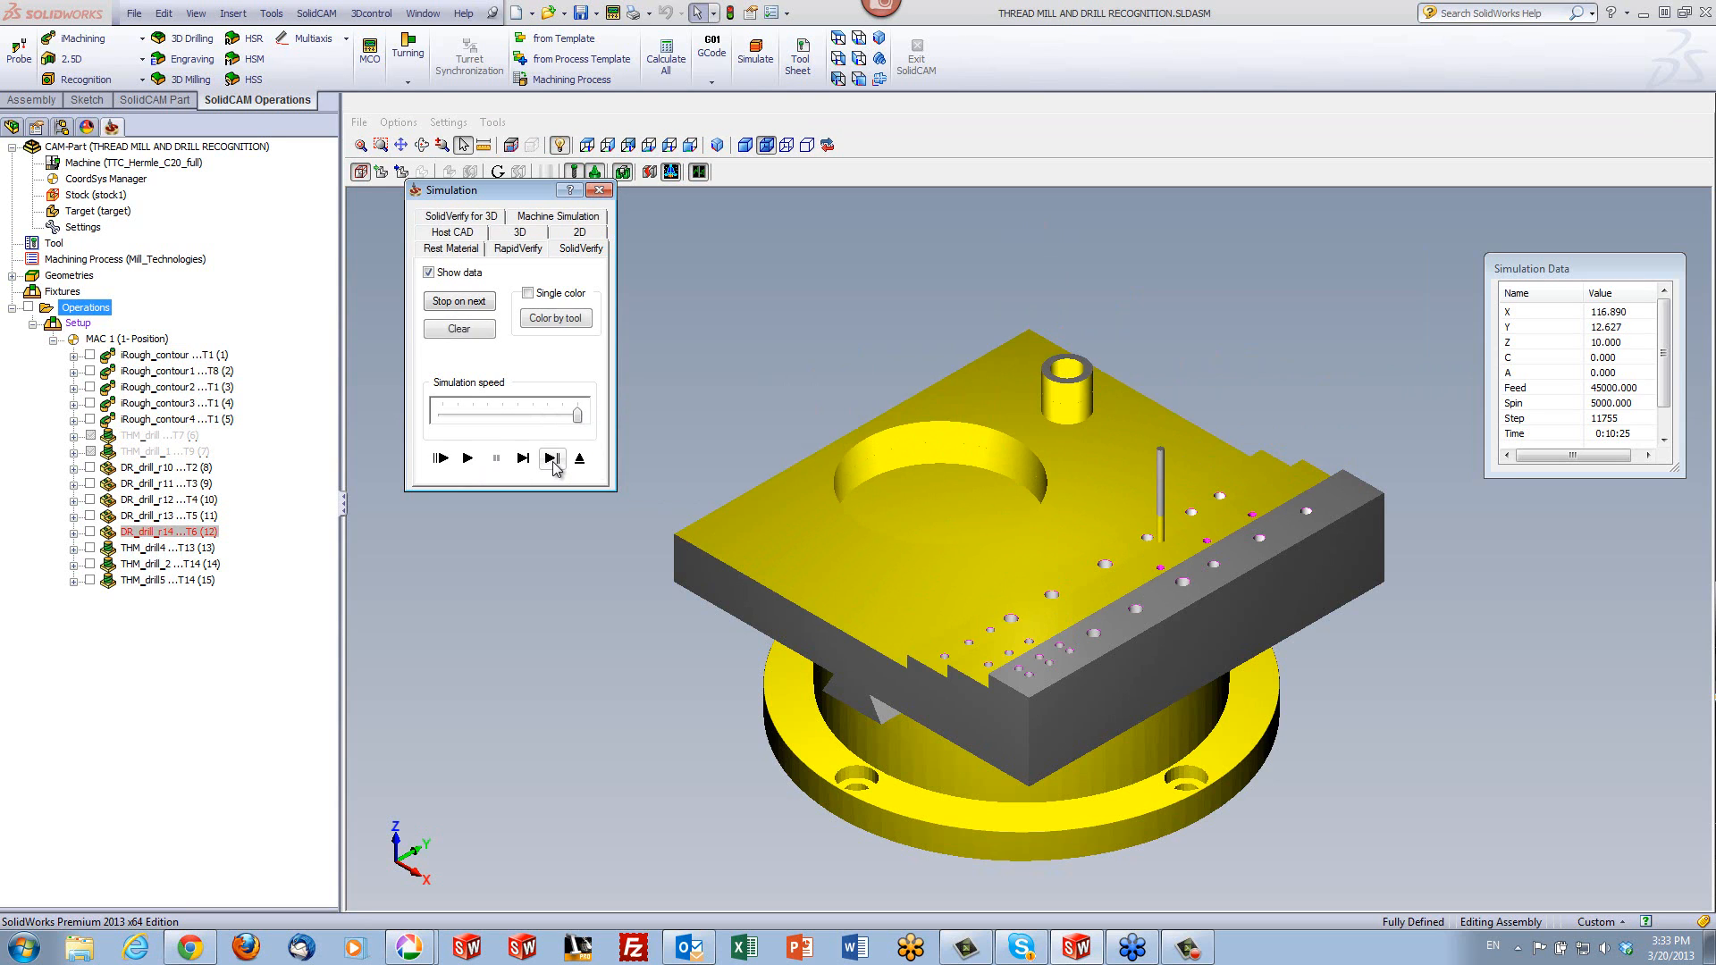
left_click(553, 463)
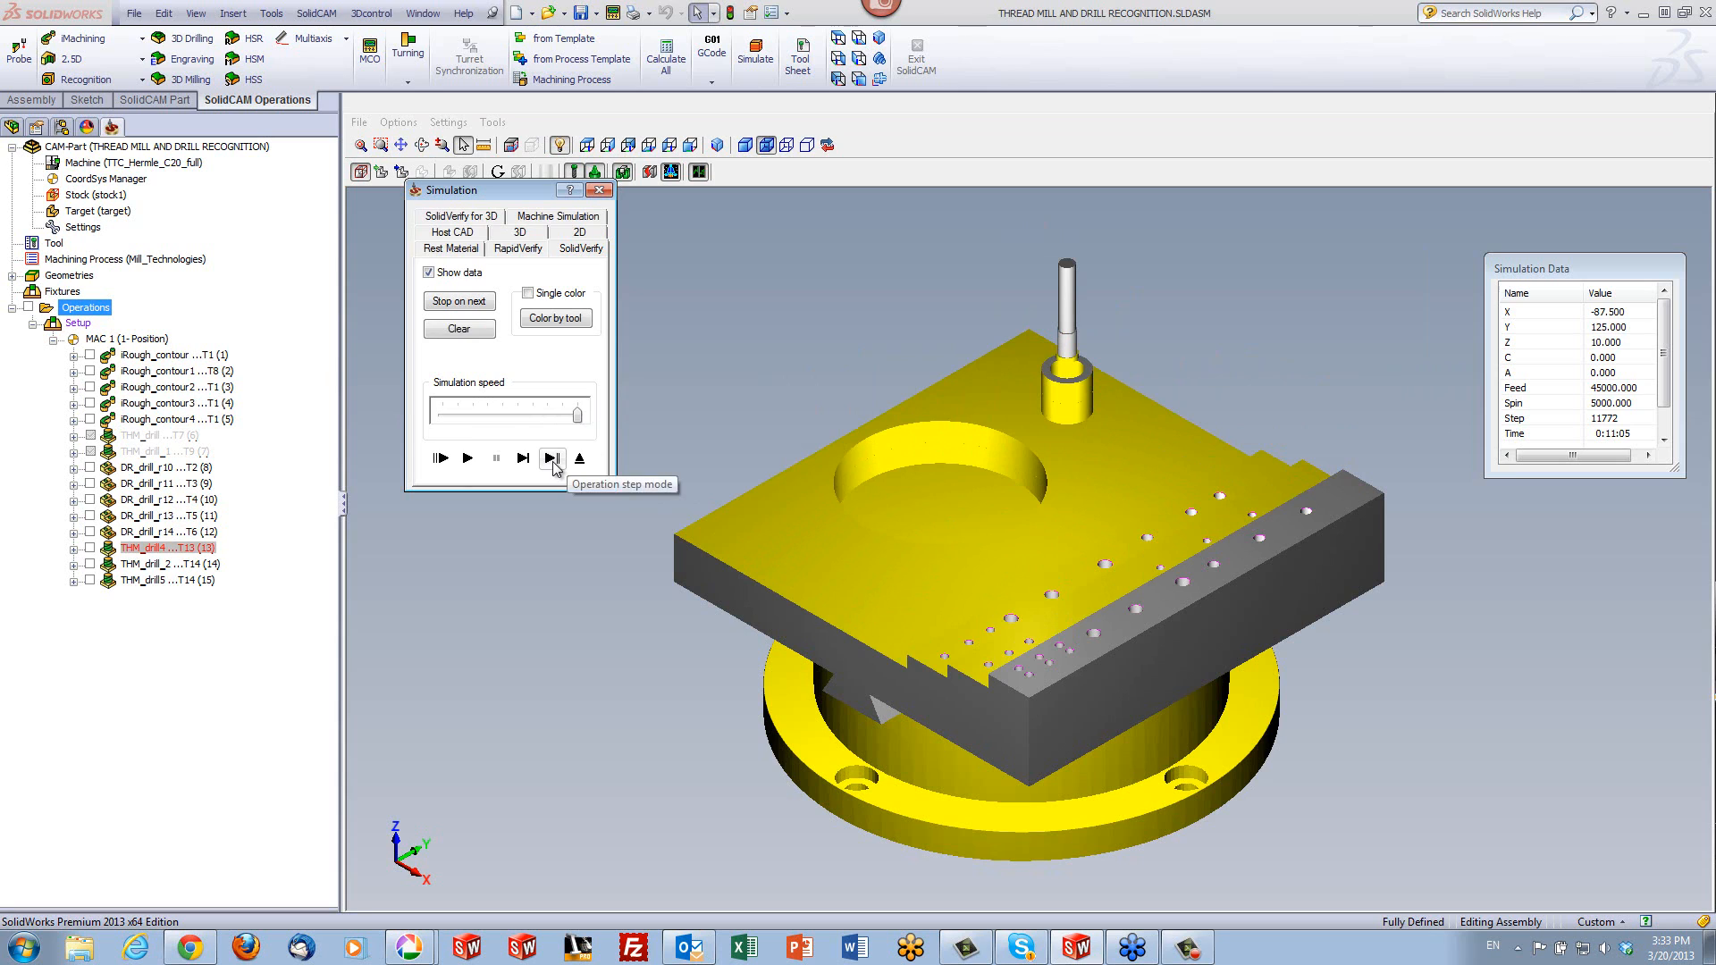
left_click(553, 464)
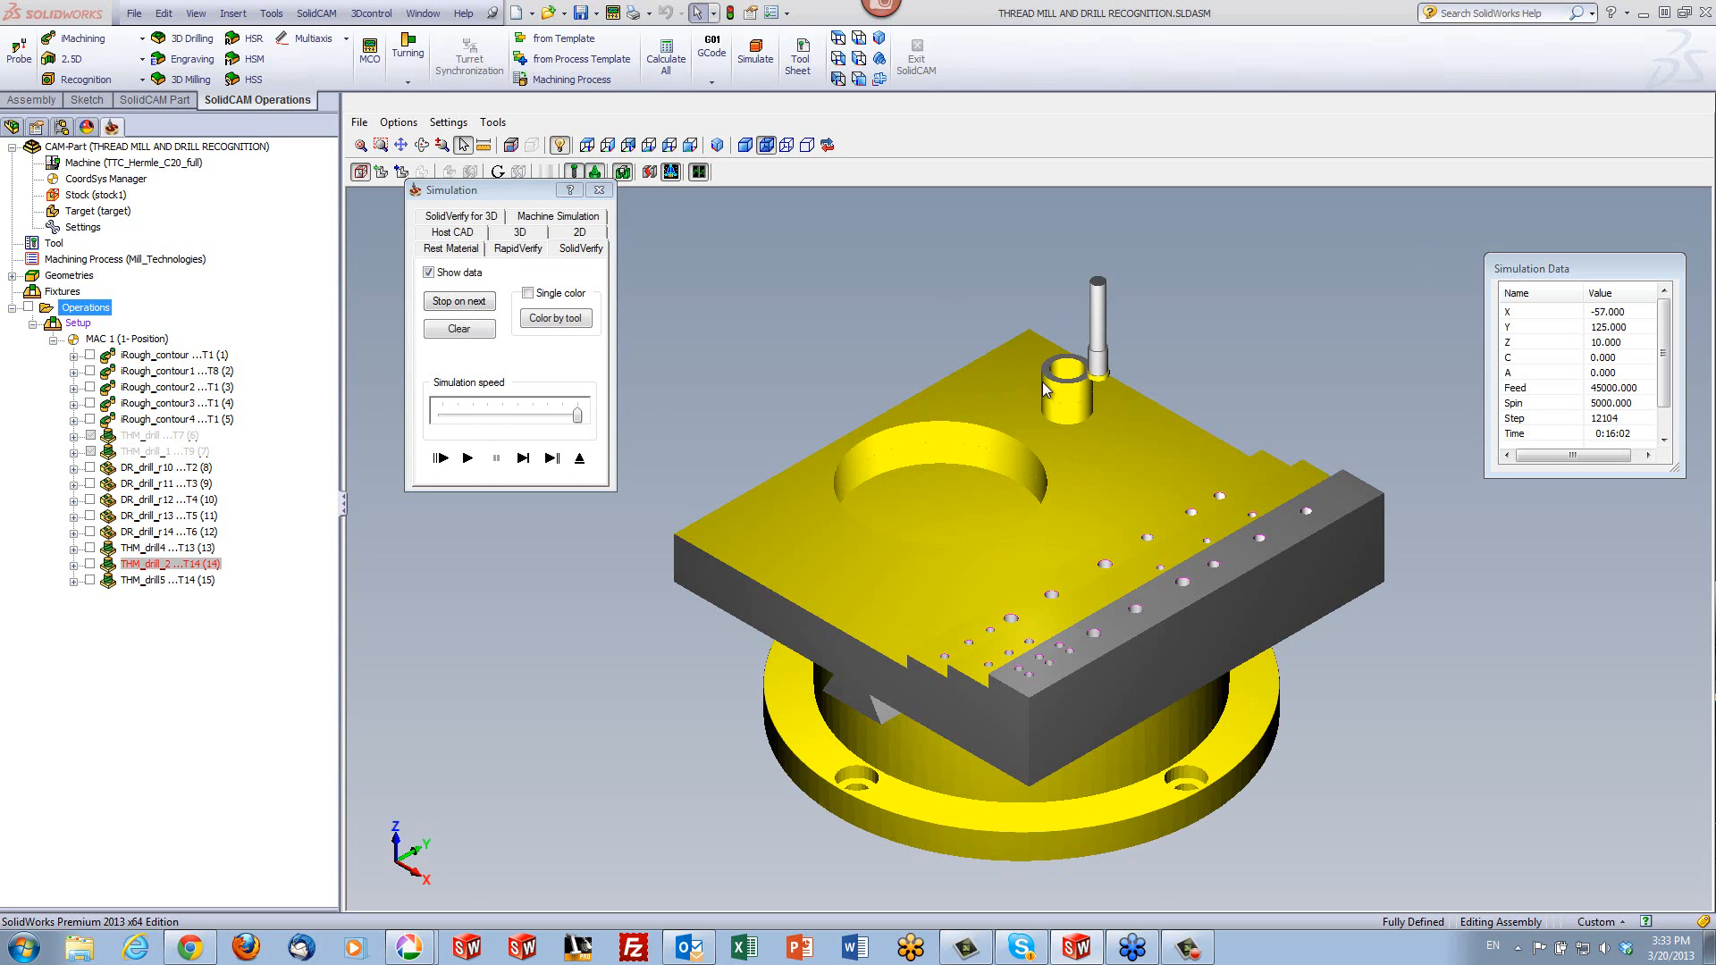
left_click(469, 458)
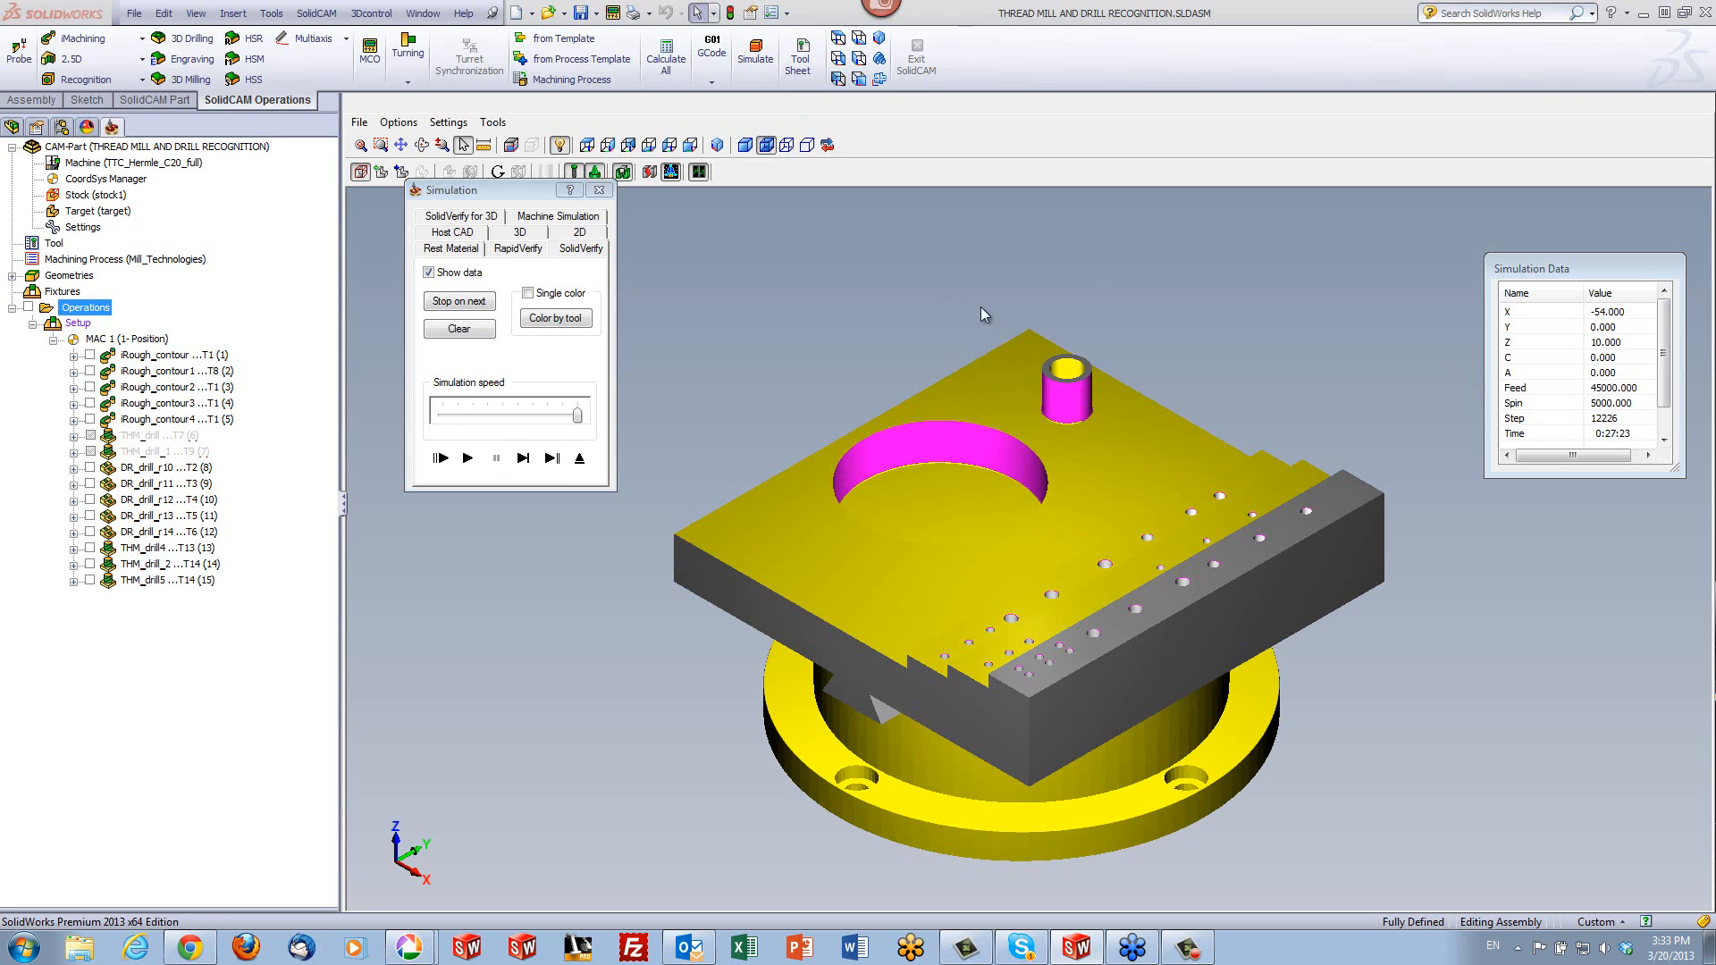
- Examine the thread-milled surfaces of the boss and the large hole up close on the verified part
scroll(1104, 400, "up", 5)
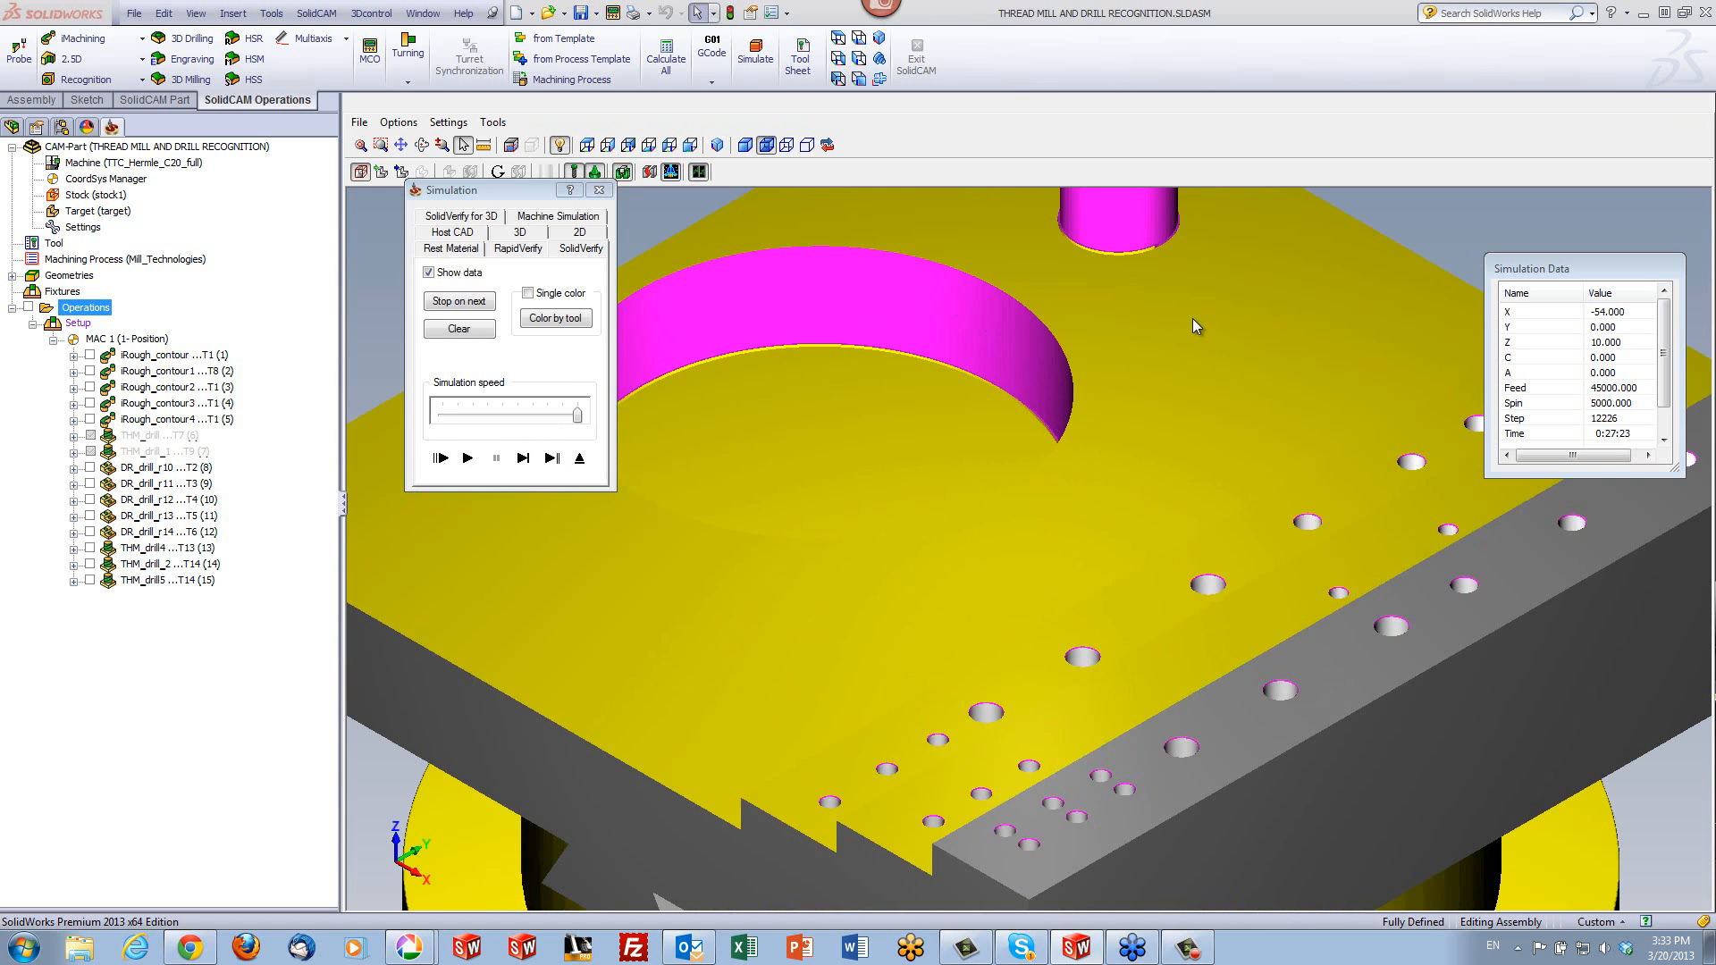
scroll(1192, 318, "up", 3)
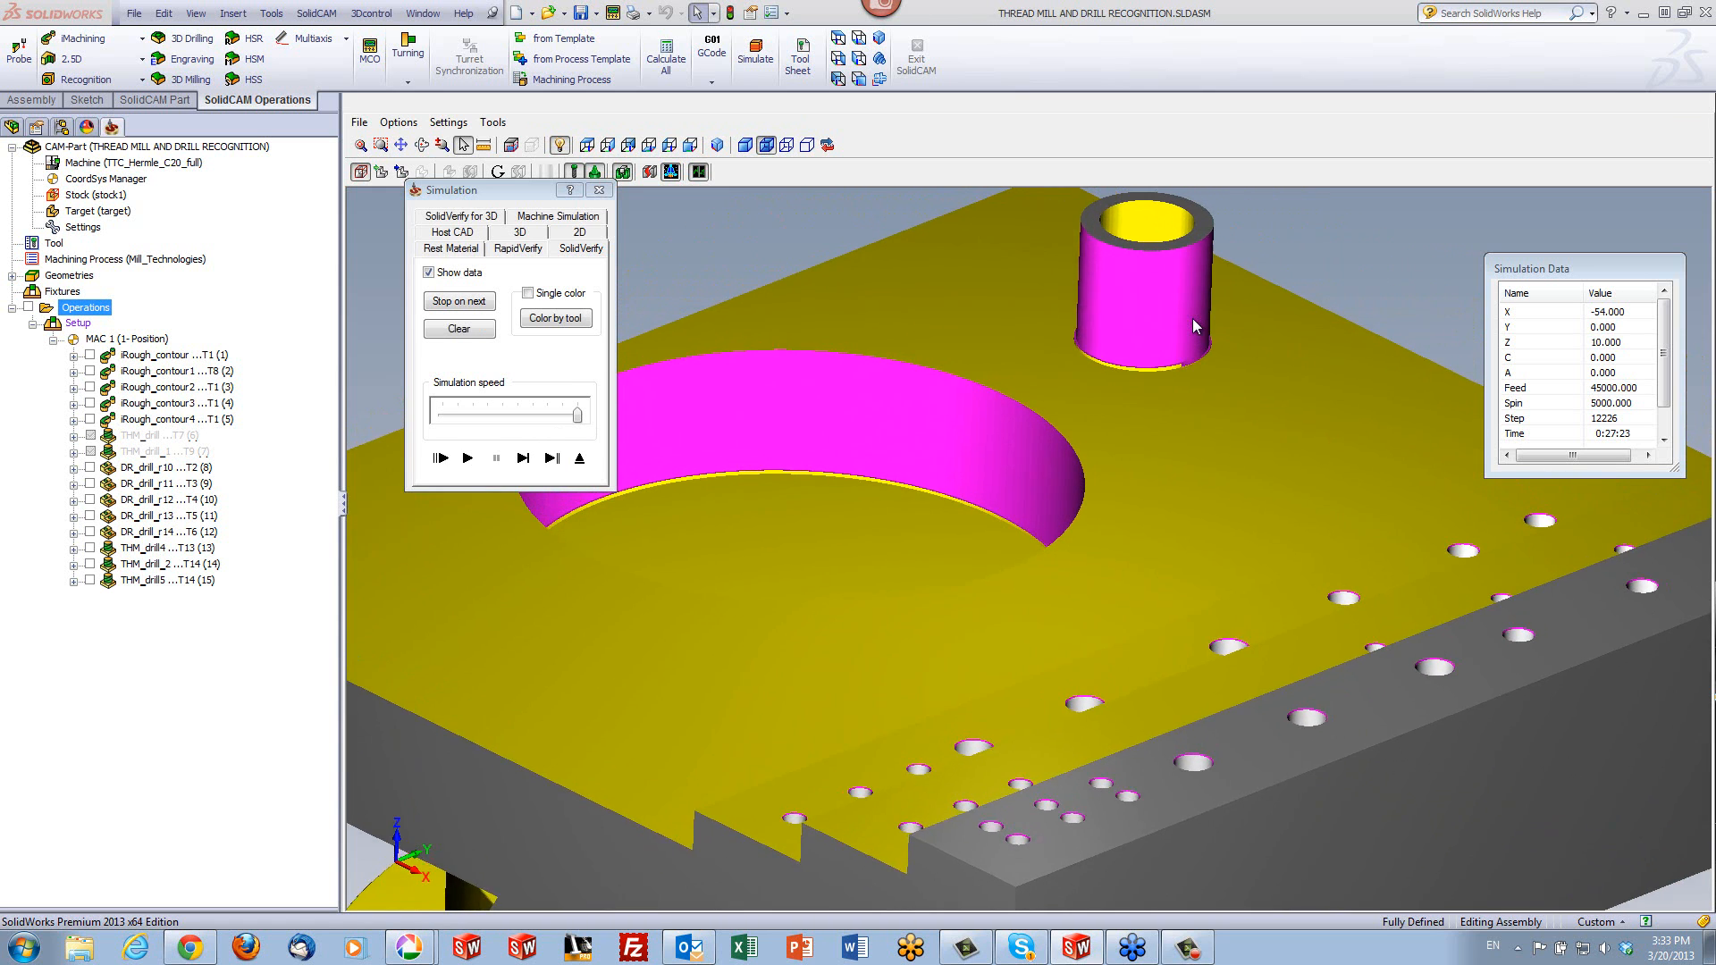
scroll(1349, 234, "down", 3)
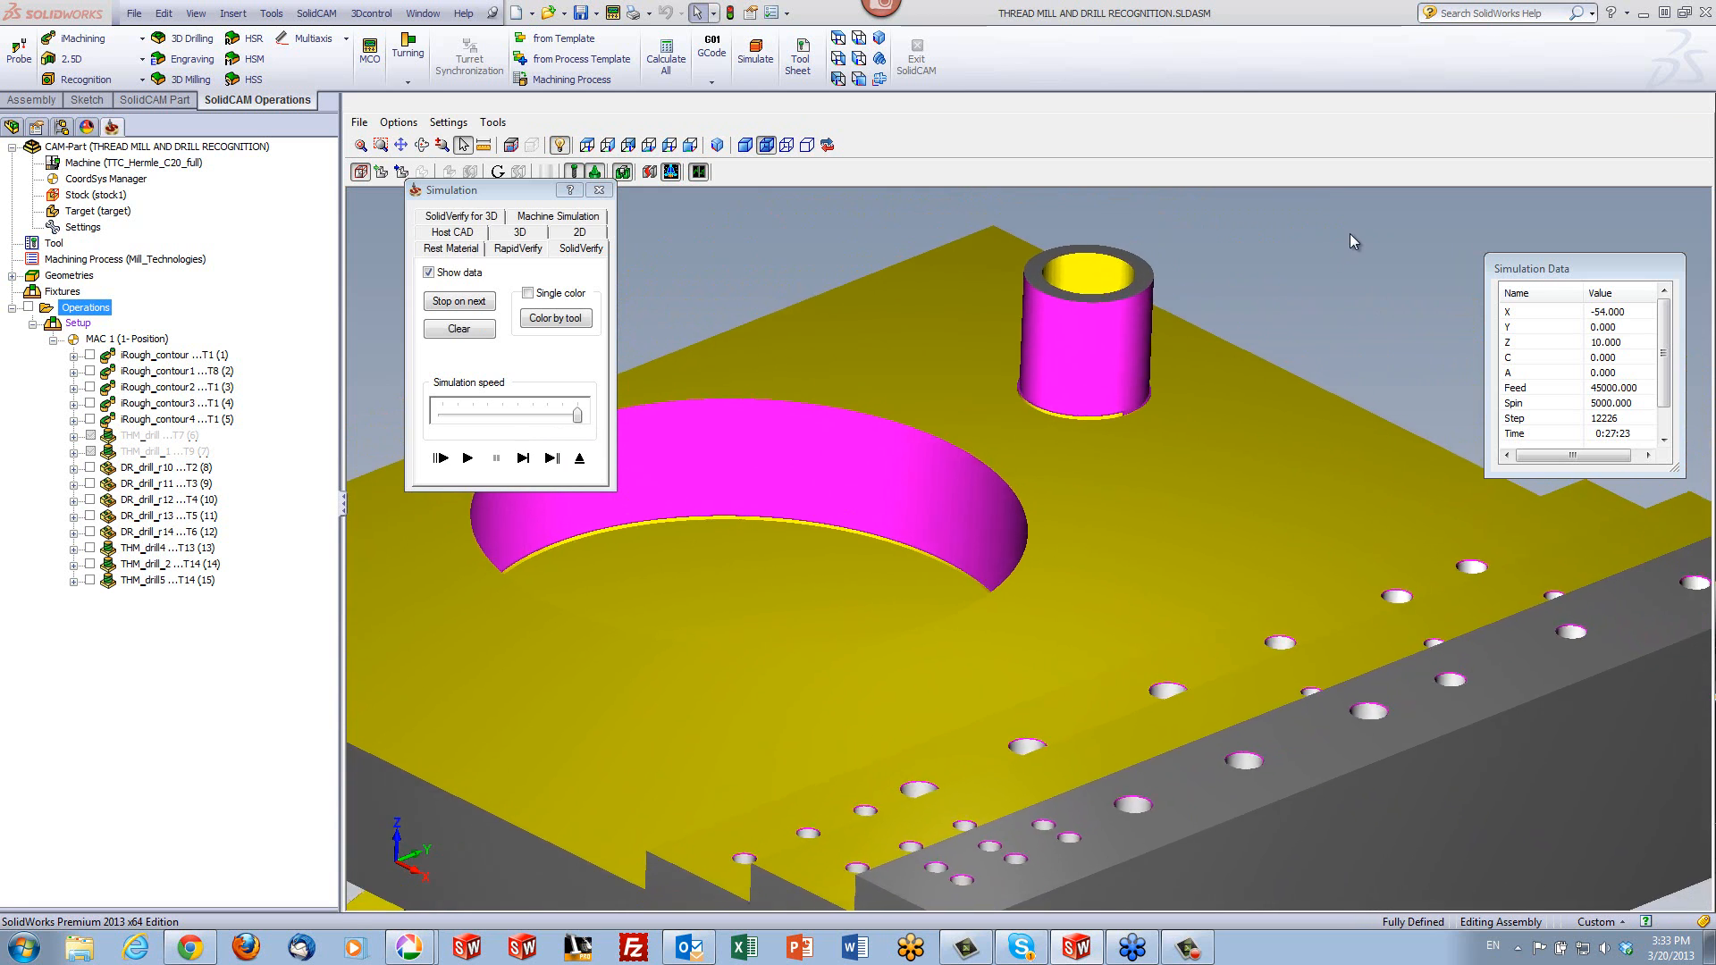
scroll(1349, 233, "down", 3)
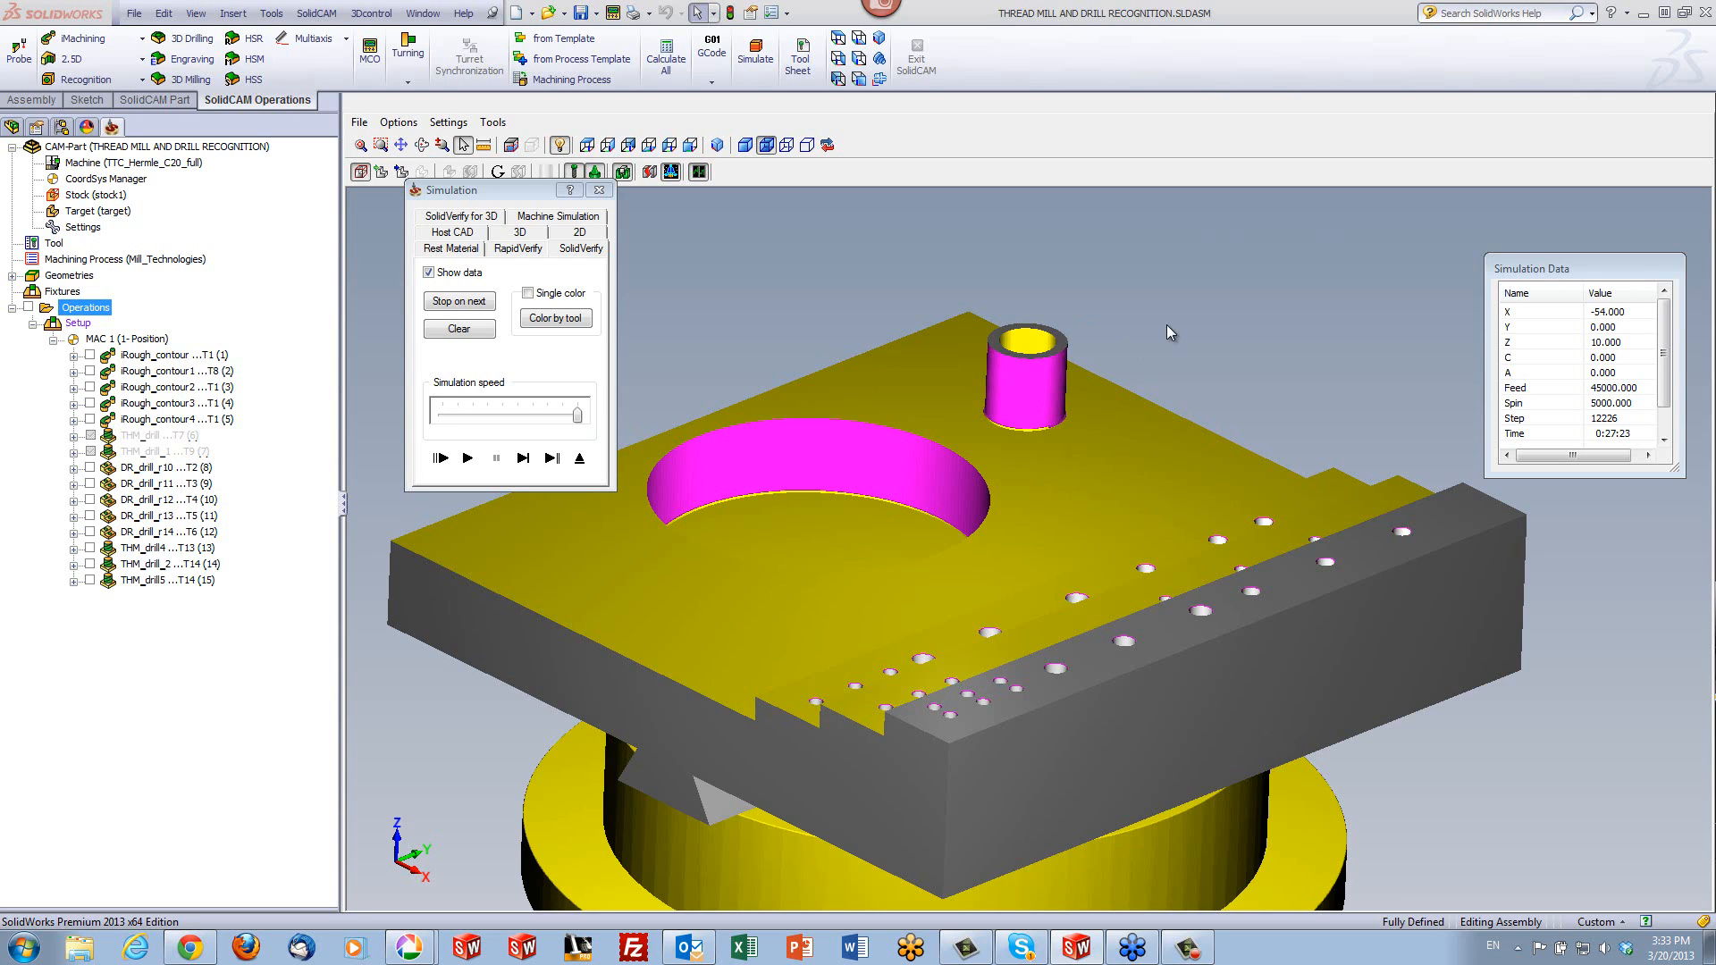
- Close the simulation, check the tool parameters of THM_drill5, and exit the operation
left_click(580, 459)
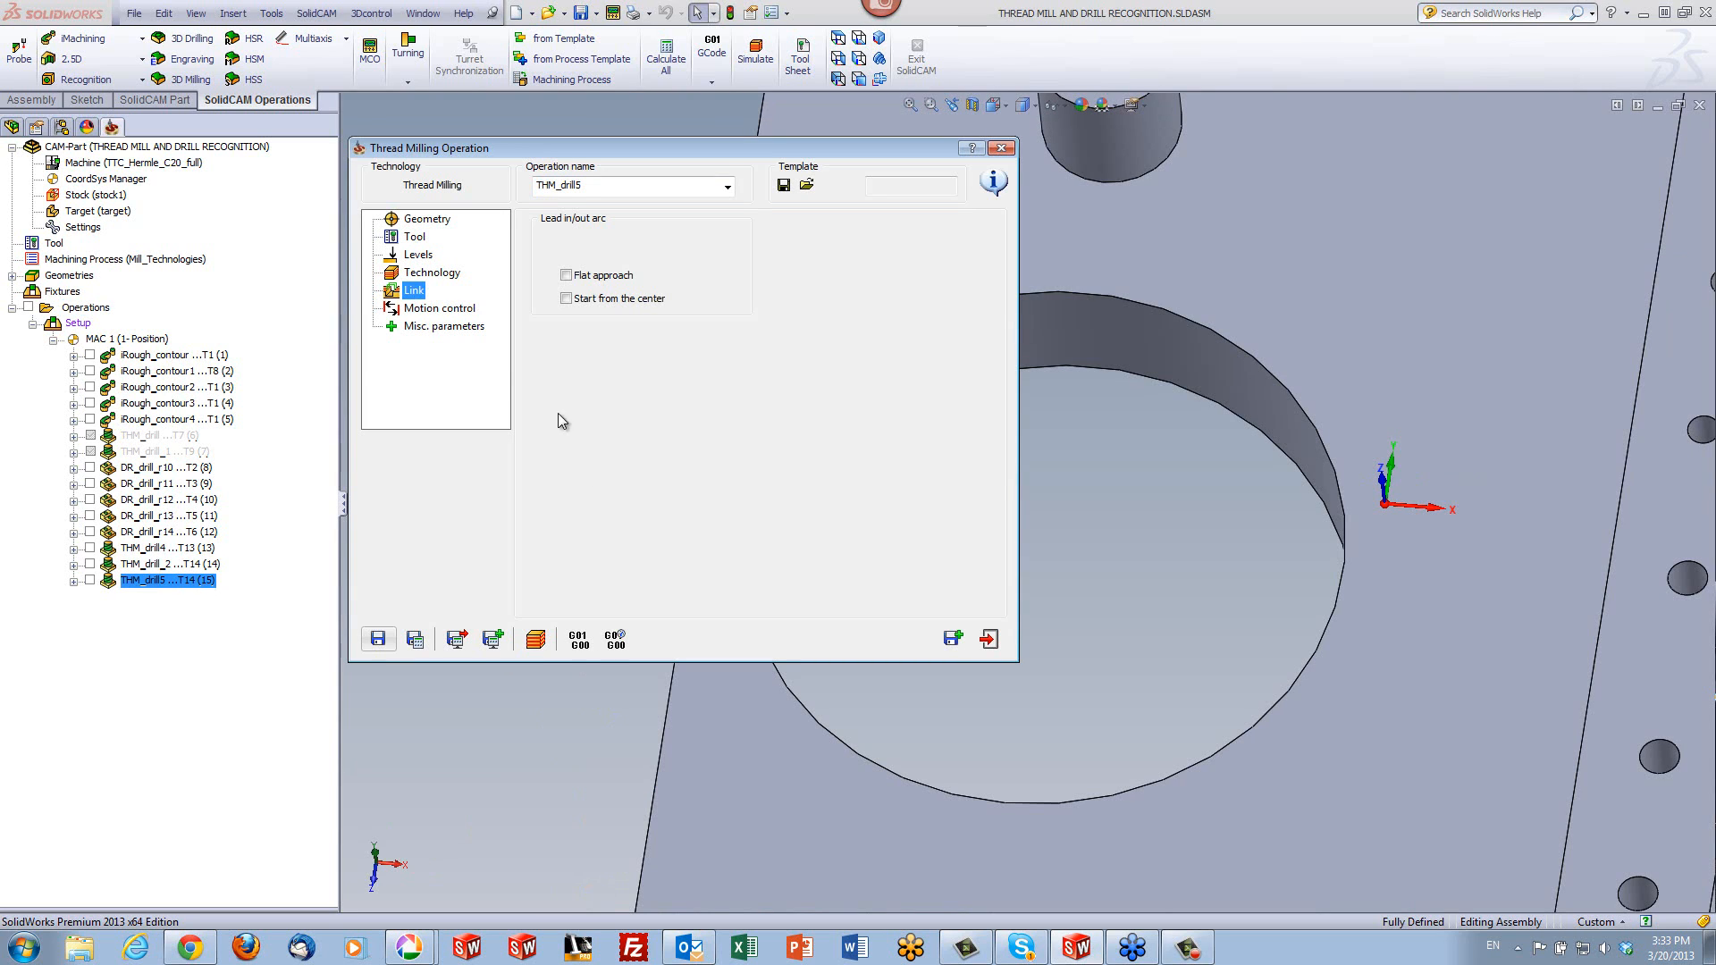
left_click(414, 237)
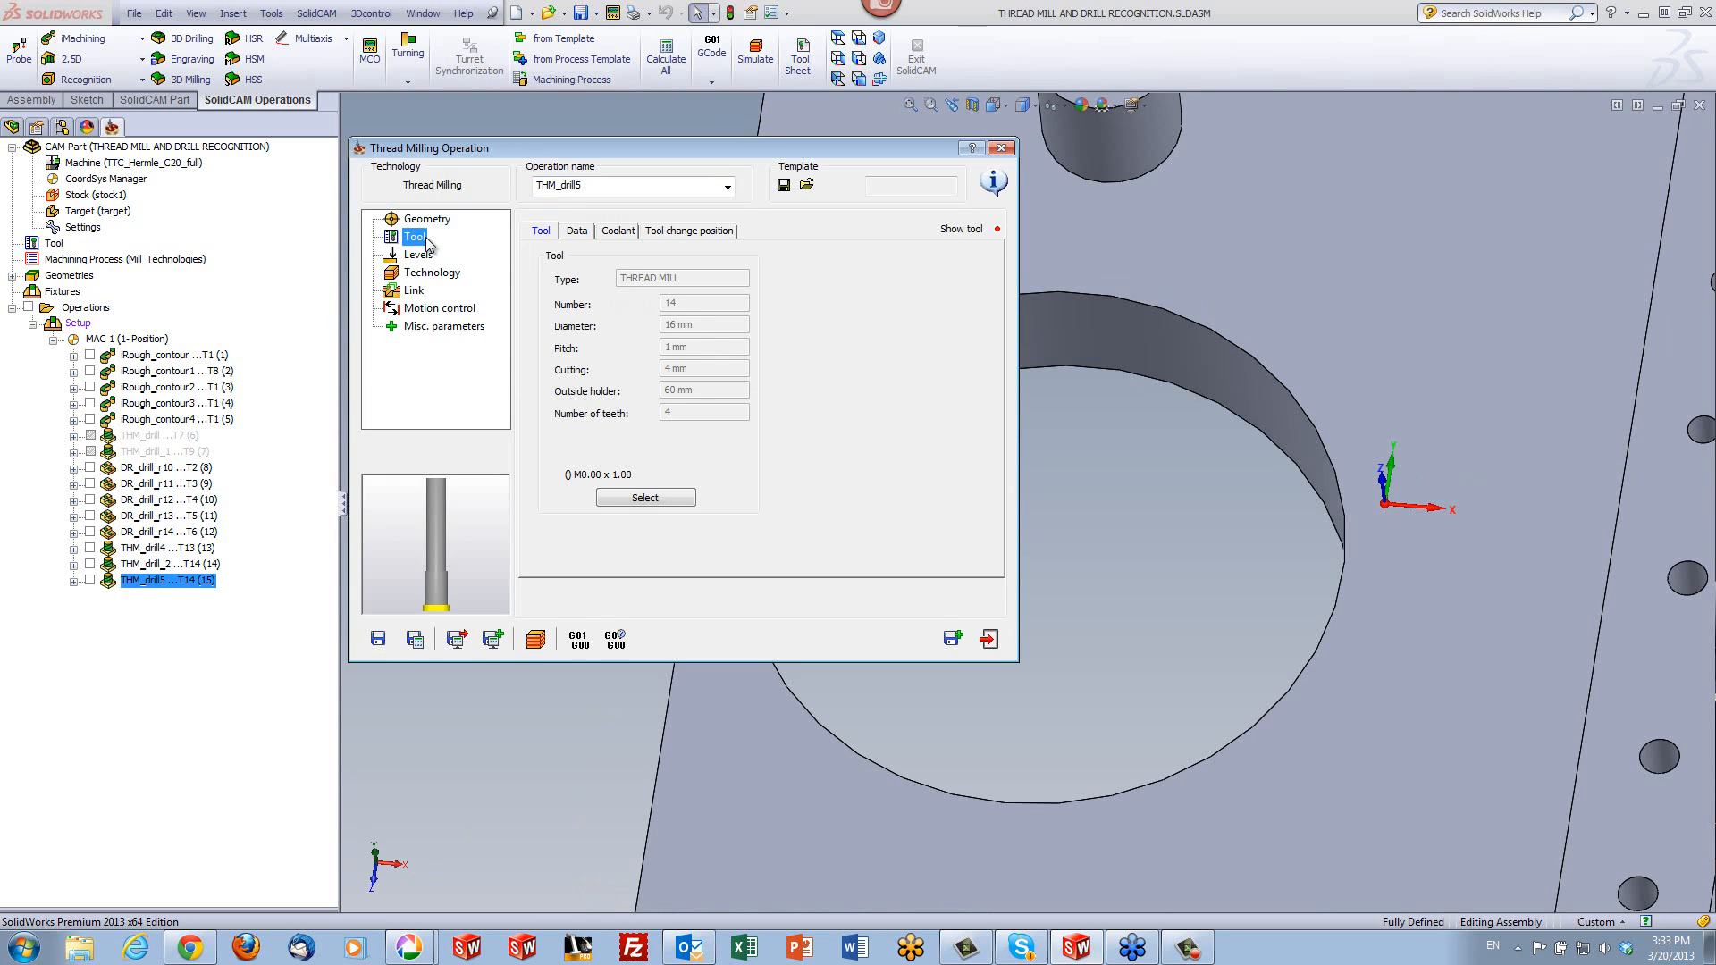
left_click(1004, 149)
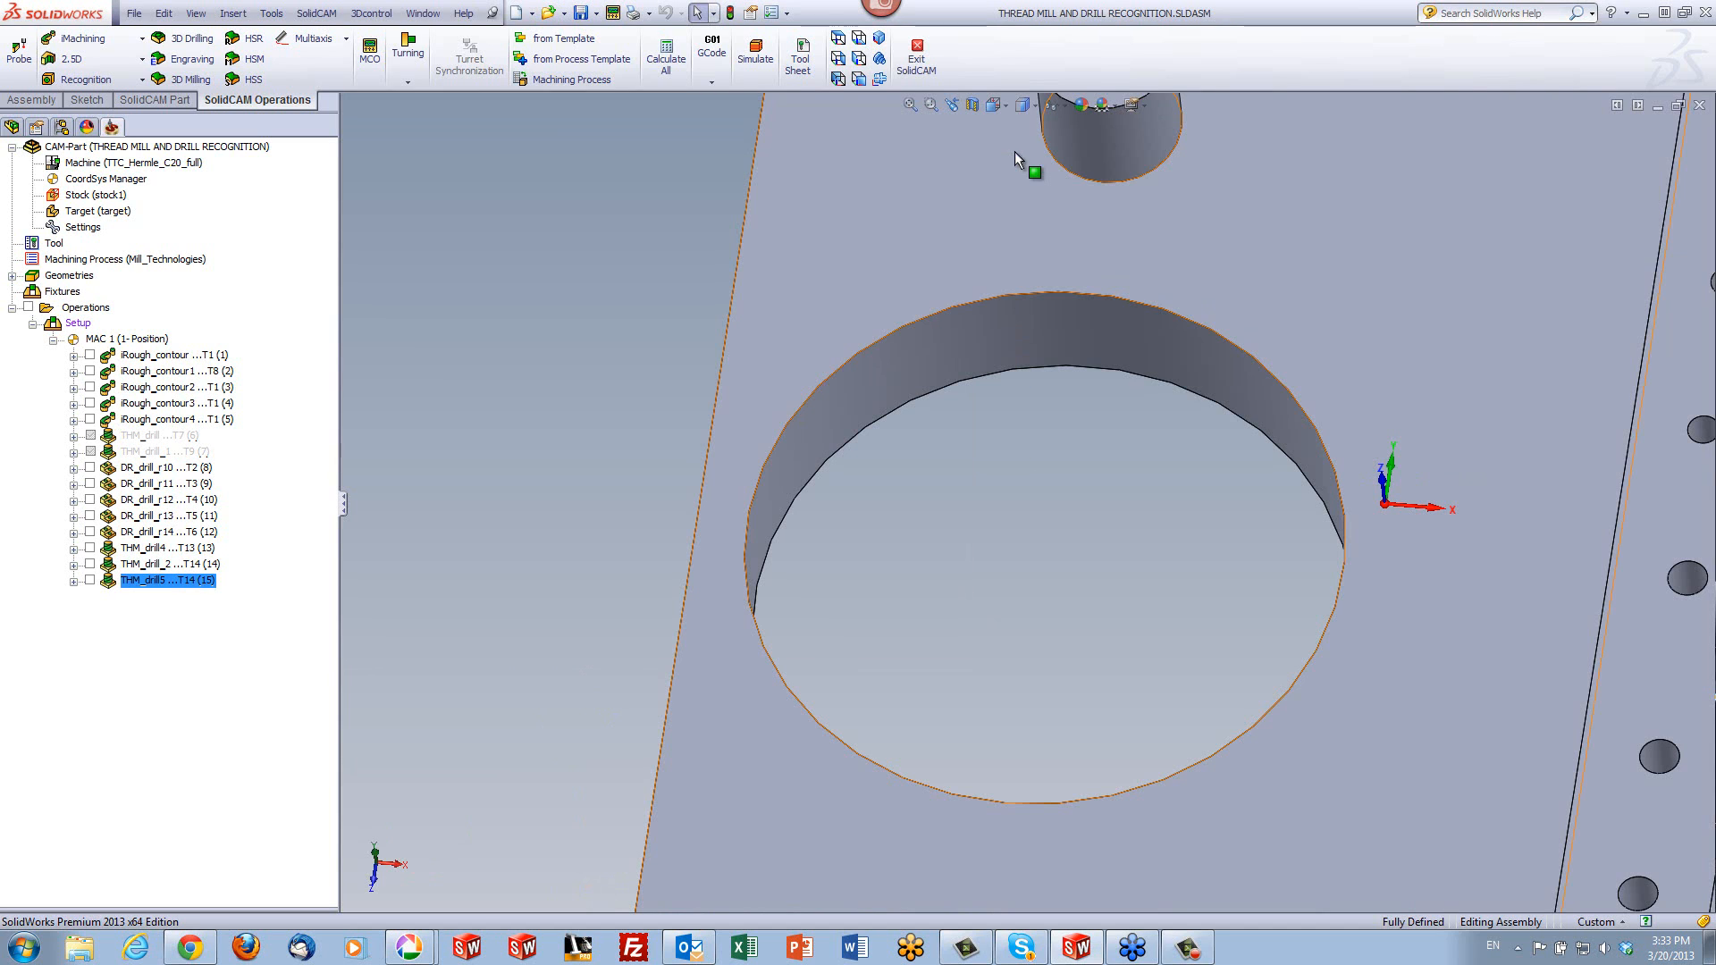
- Assign the local custom shape Shape_3 to thread mill tool 13 in the Part Tool Table and inspect its toothed cutting end
left_click(54, 244)
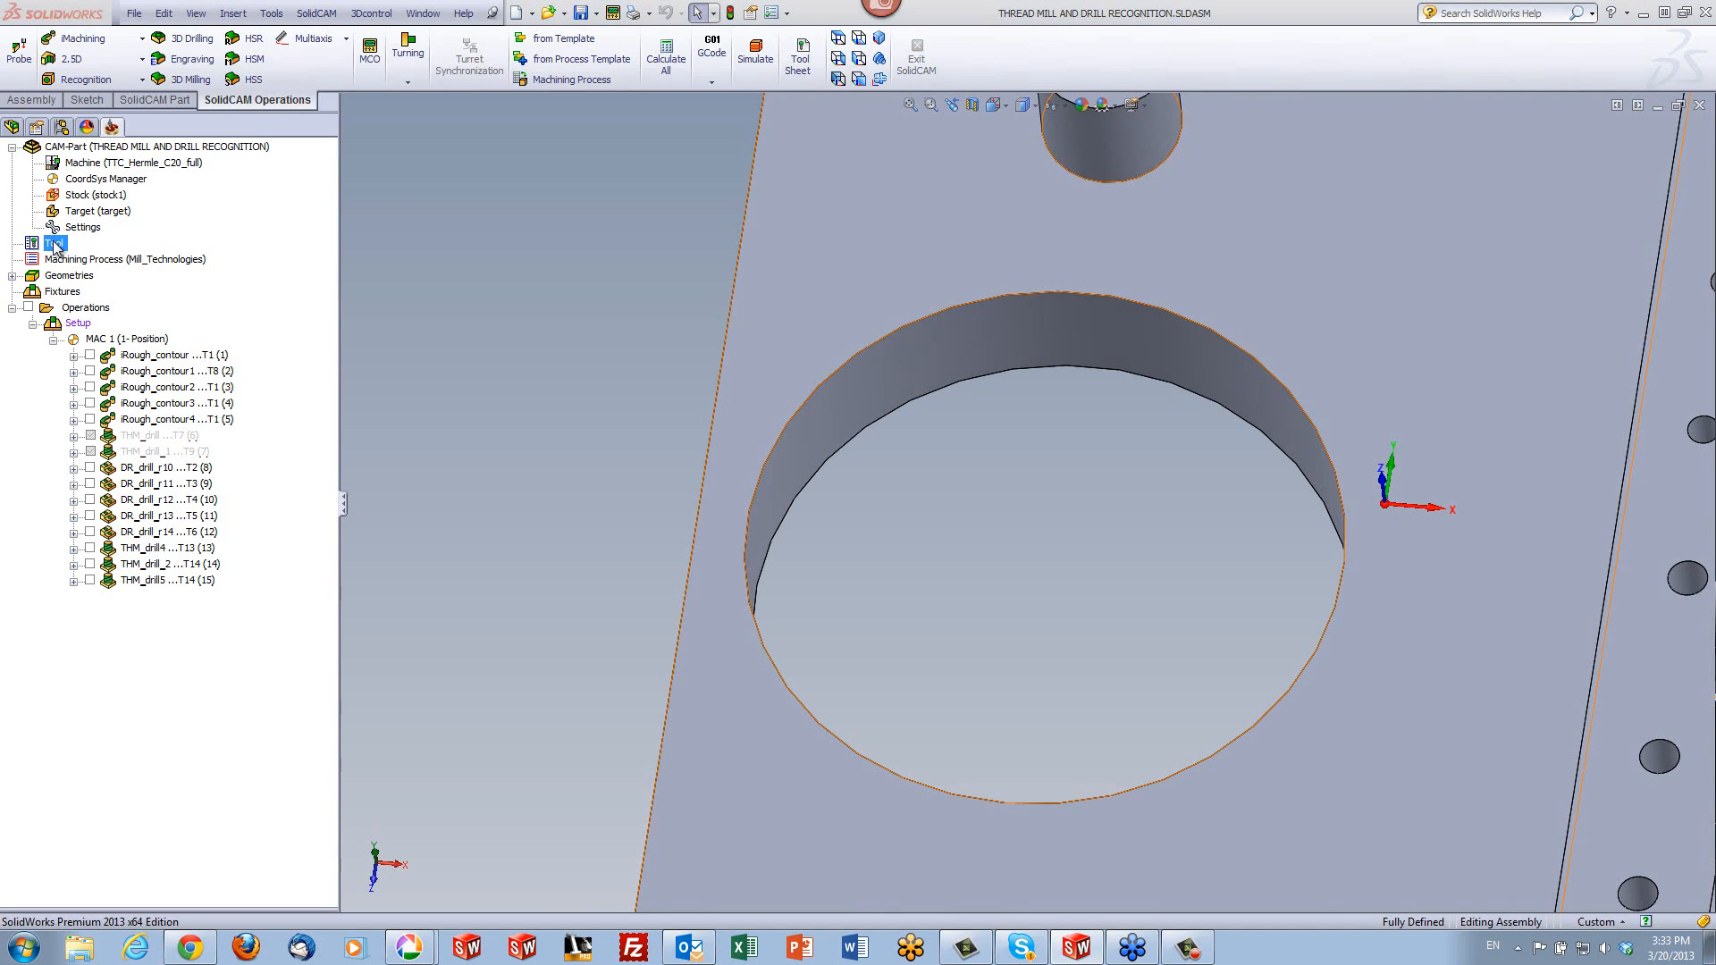
double_click(54, 244)
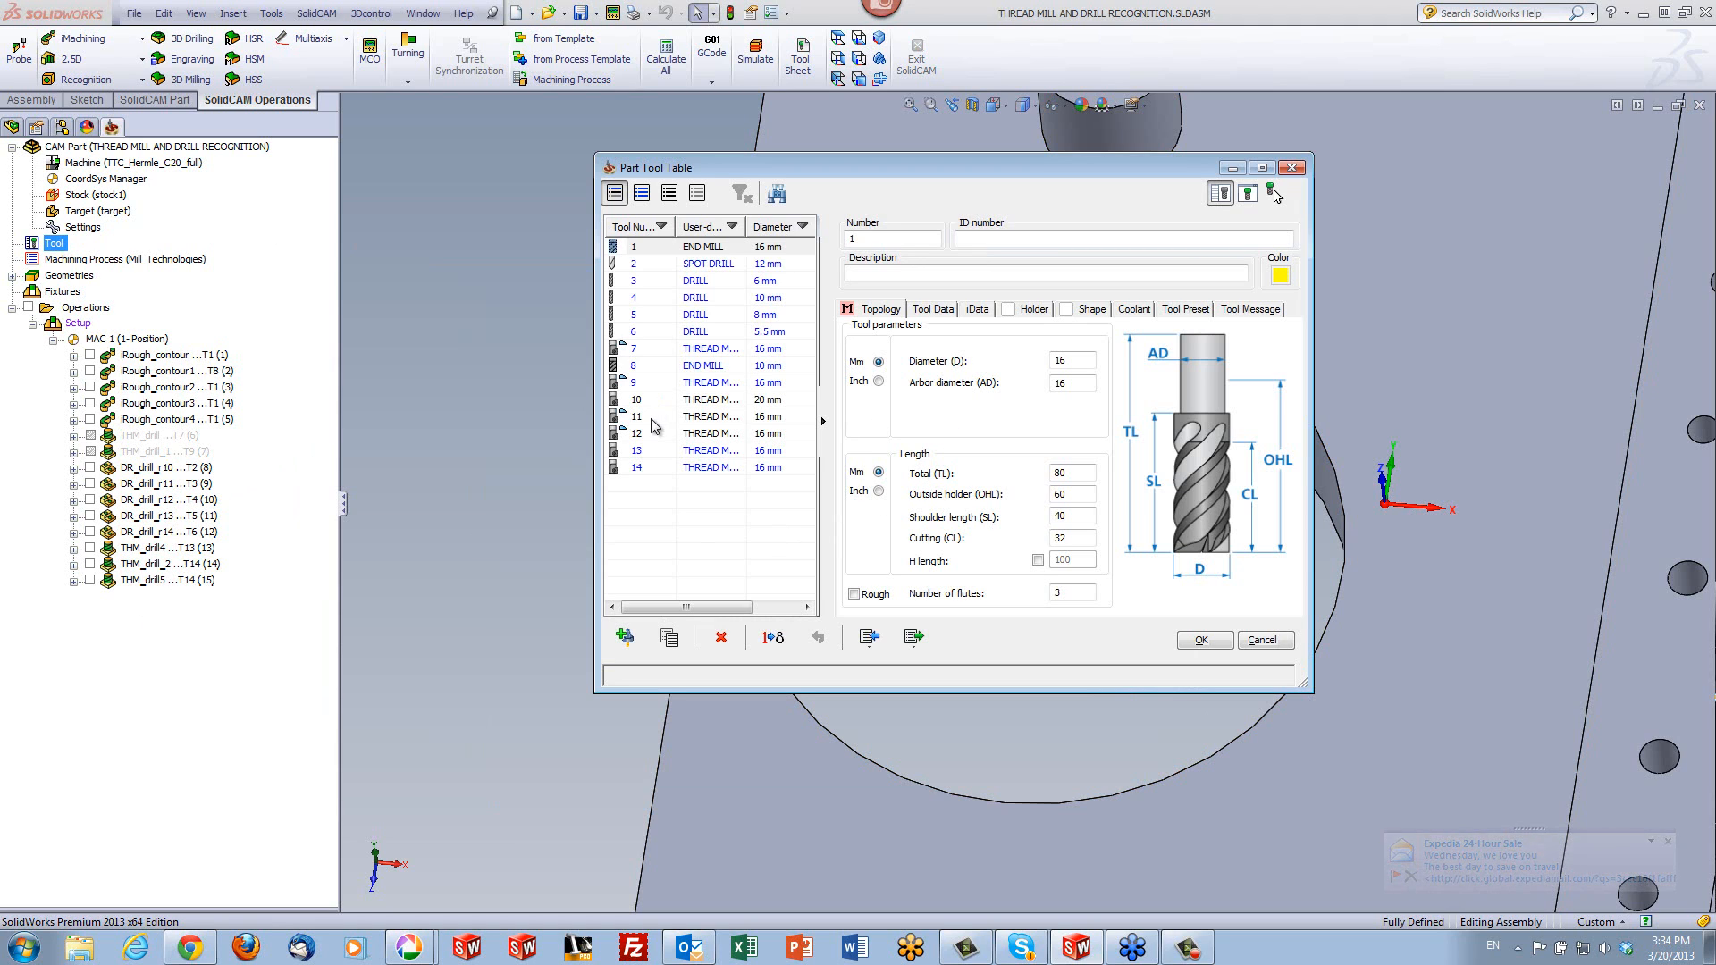
left_click(706, 453)
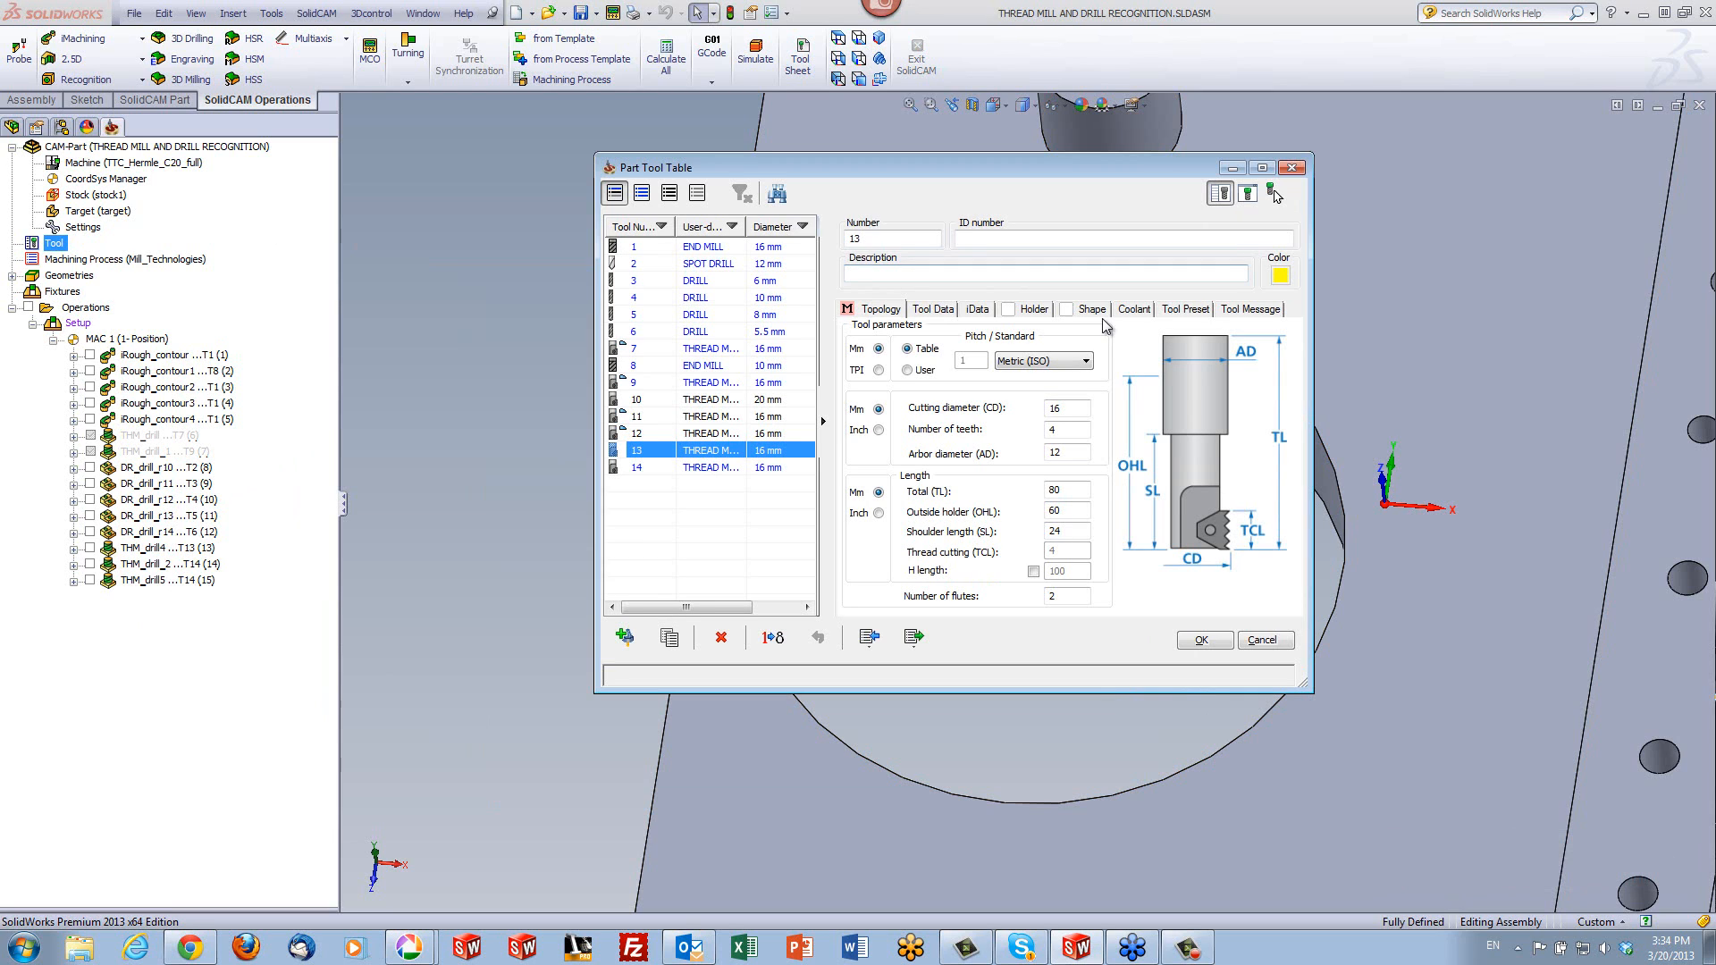
left_click(1096, 310)
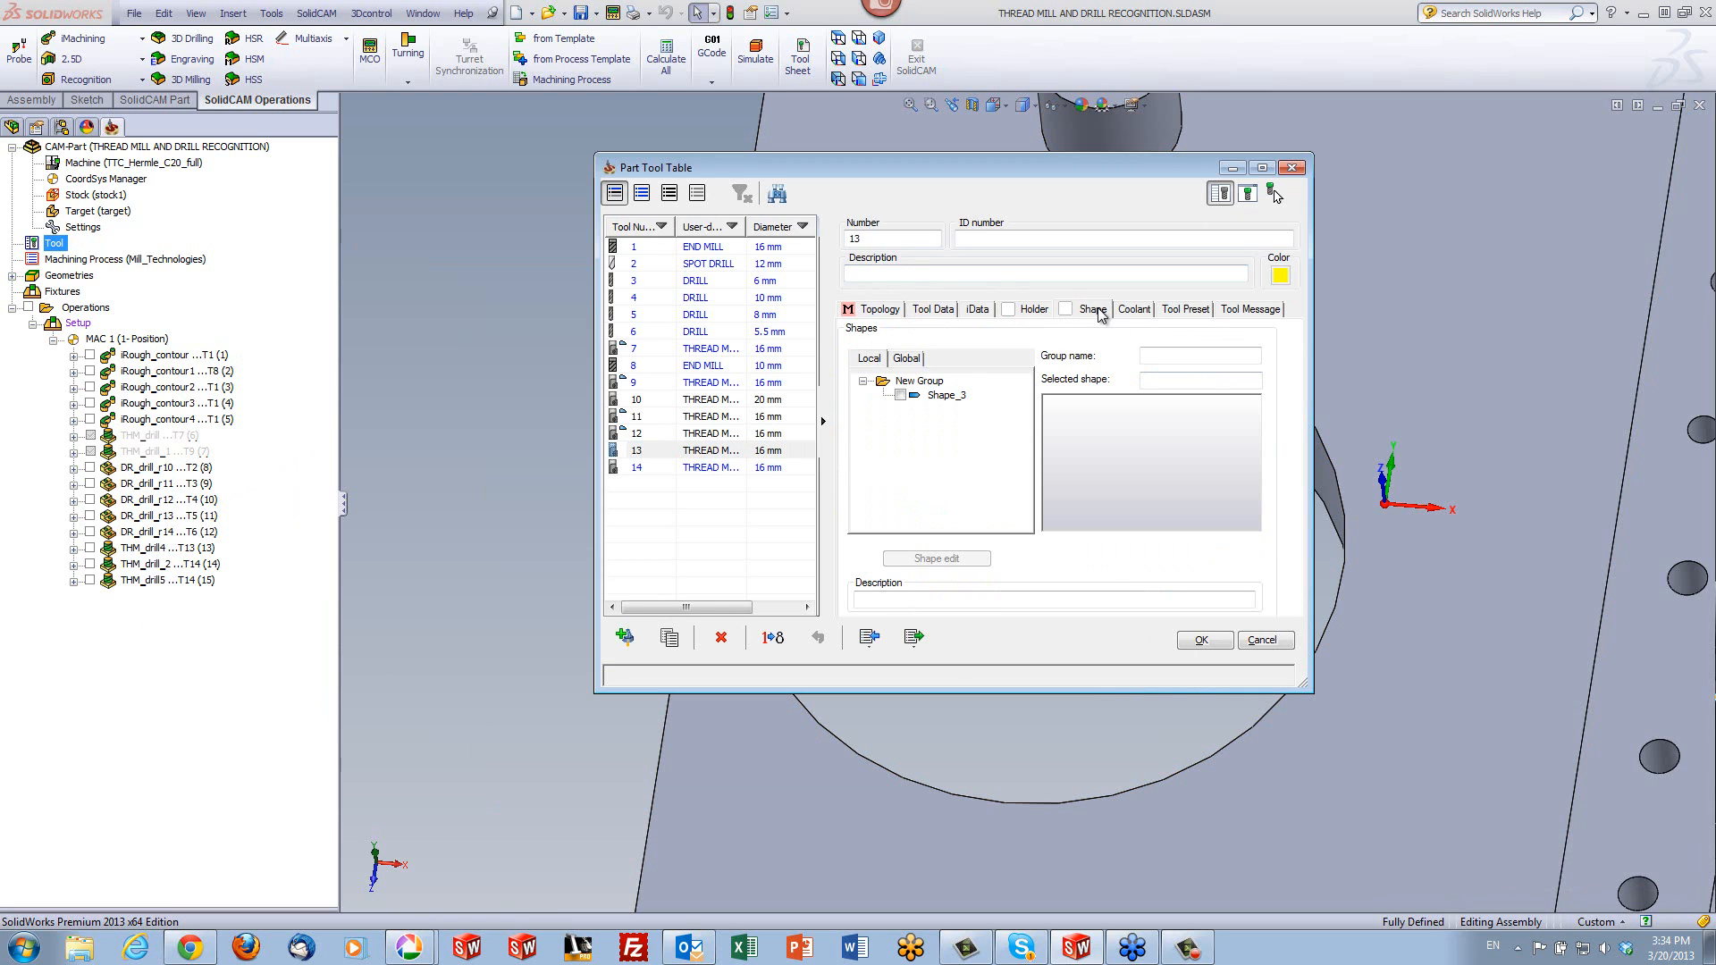
left_click(900, 395)
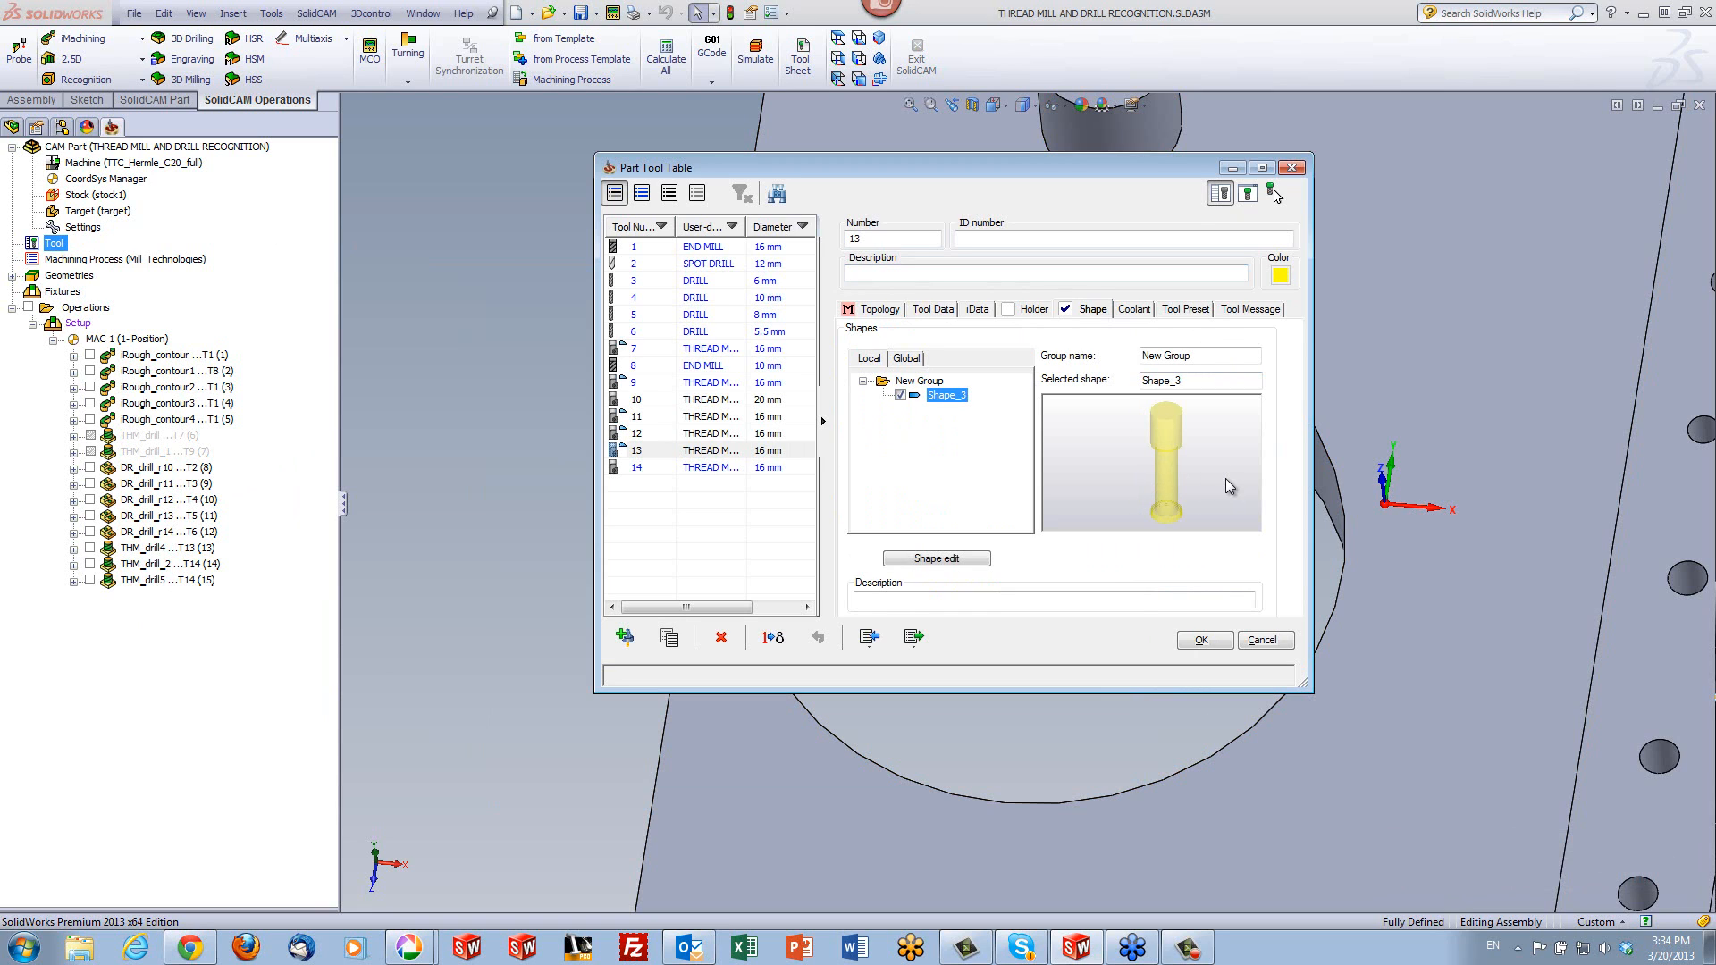
scroll(1225, 479, "up", 2)
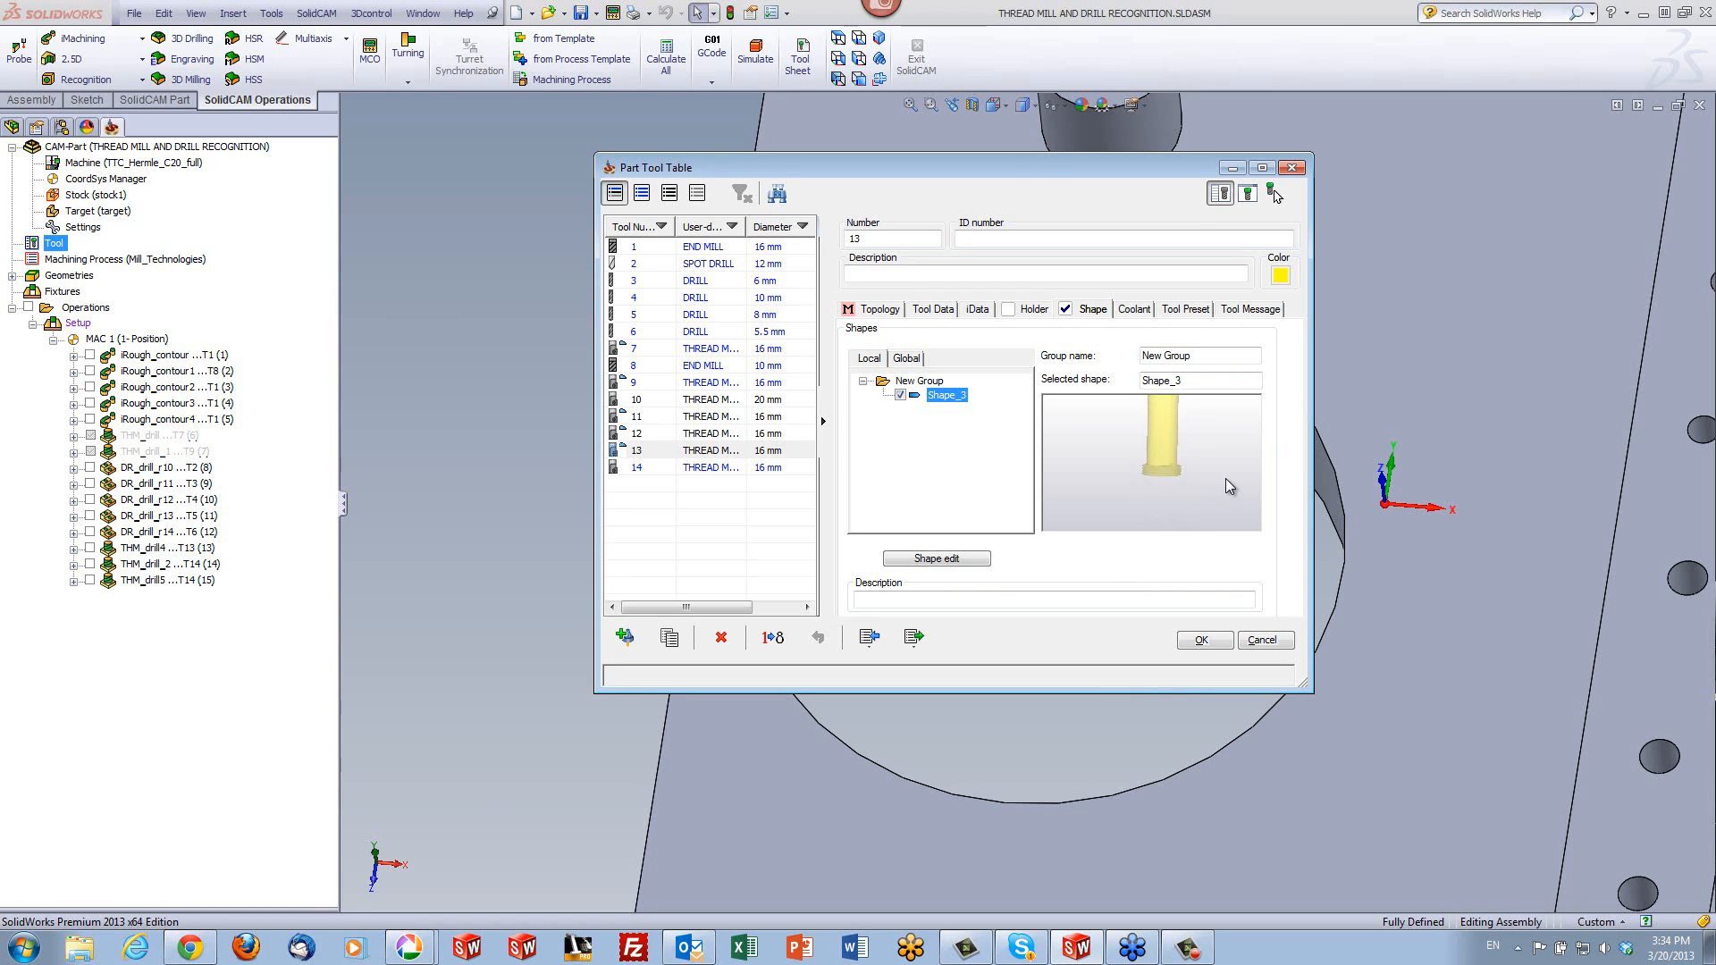
scroll(1225, 479, "up", 5)
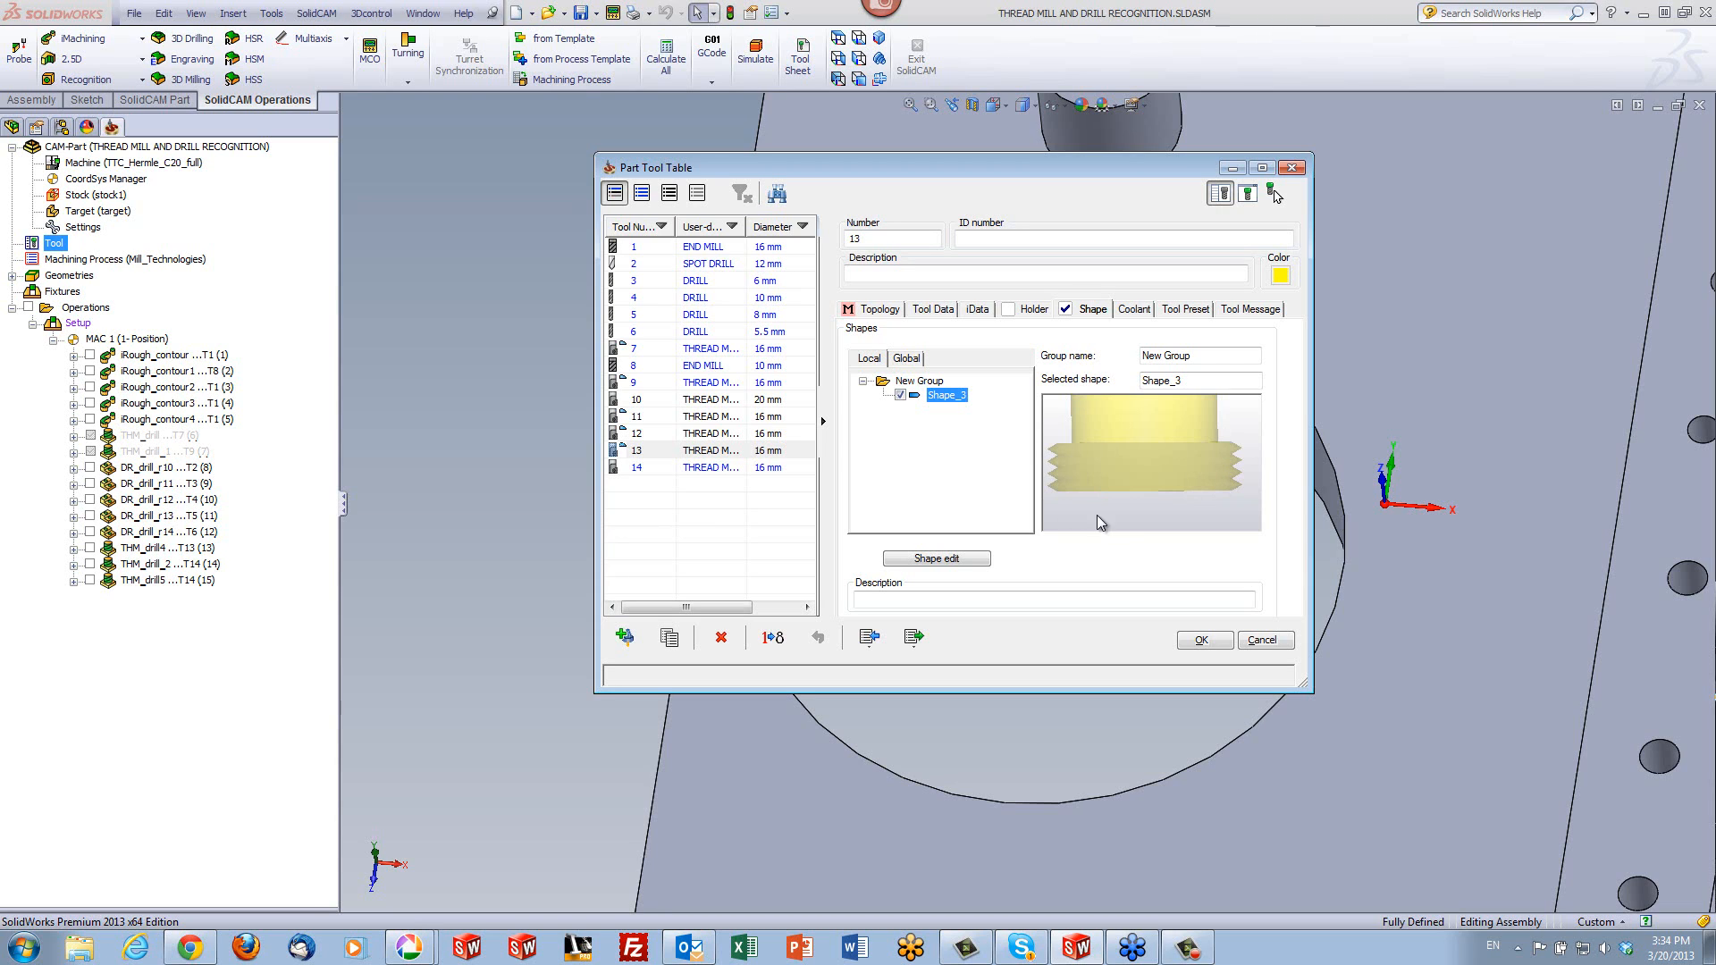
- Preview Shape_3 for thread mill tool 14 and accept the Part Tool Table changes
left_click(714, 470)
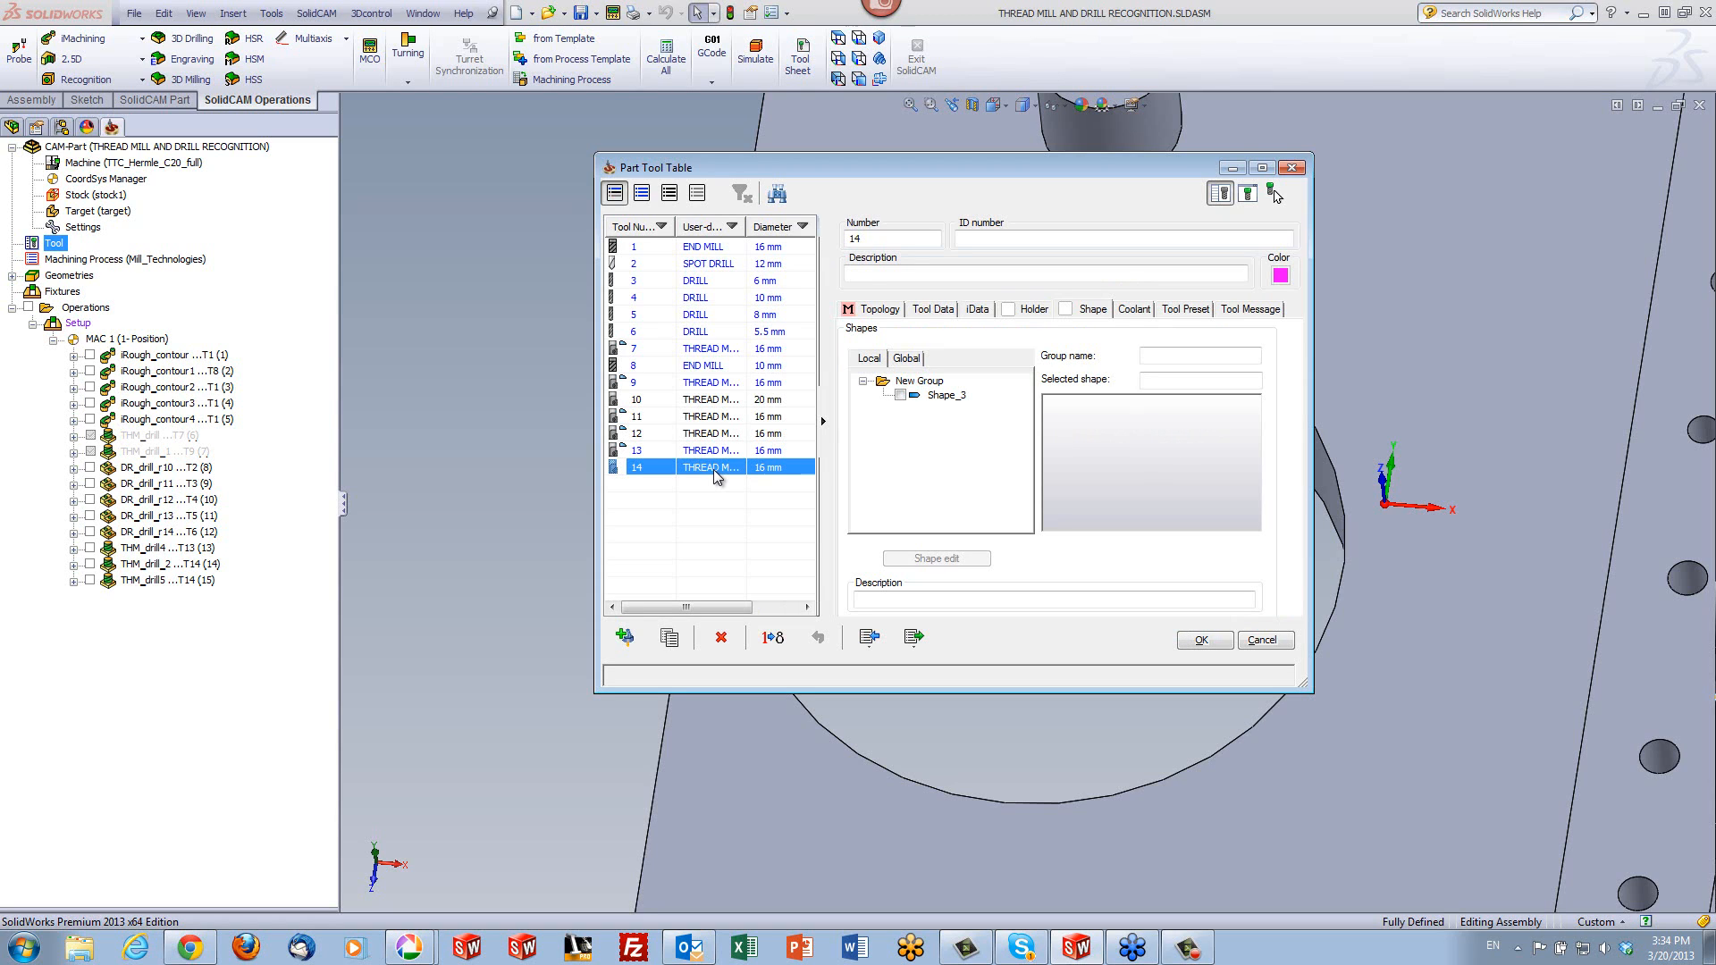
left_click(1087, 313)
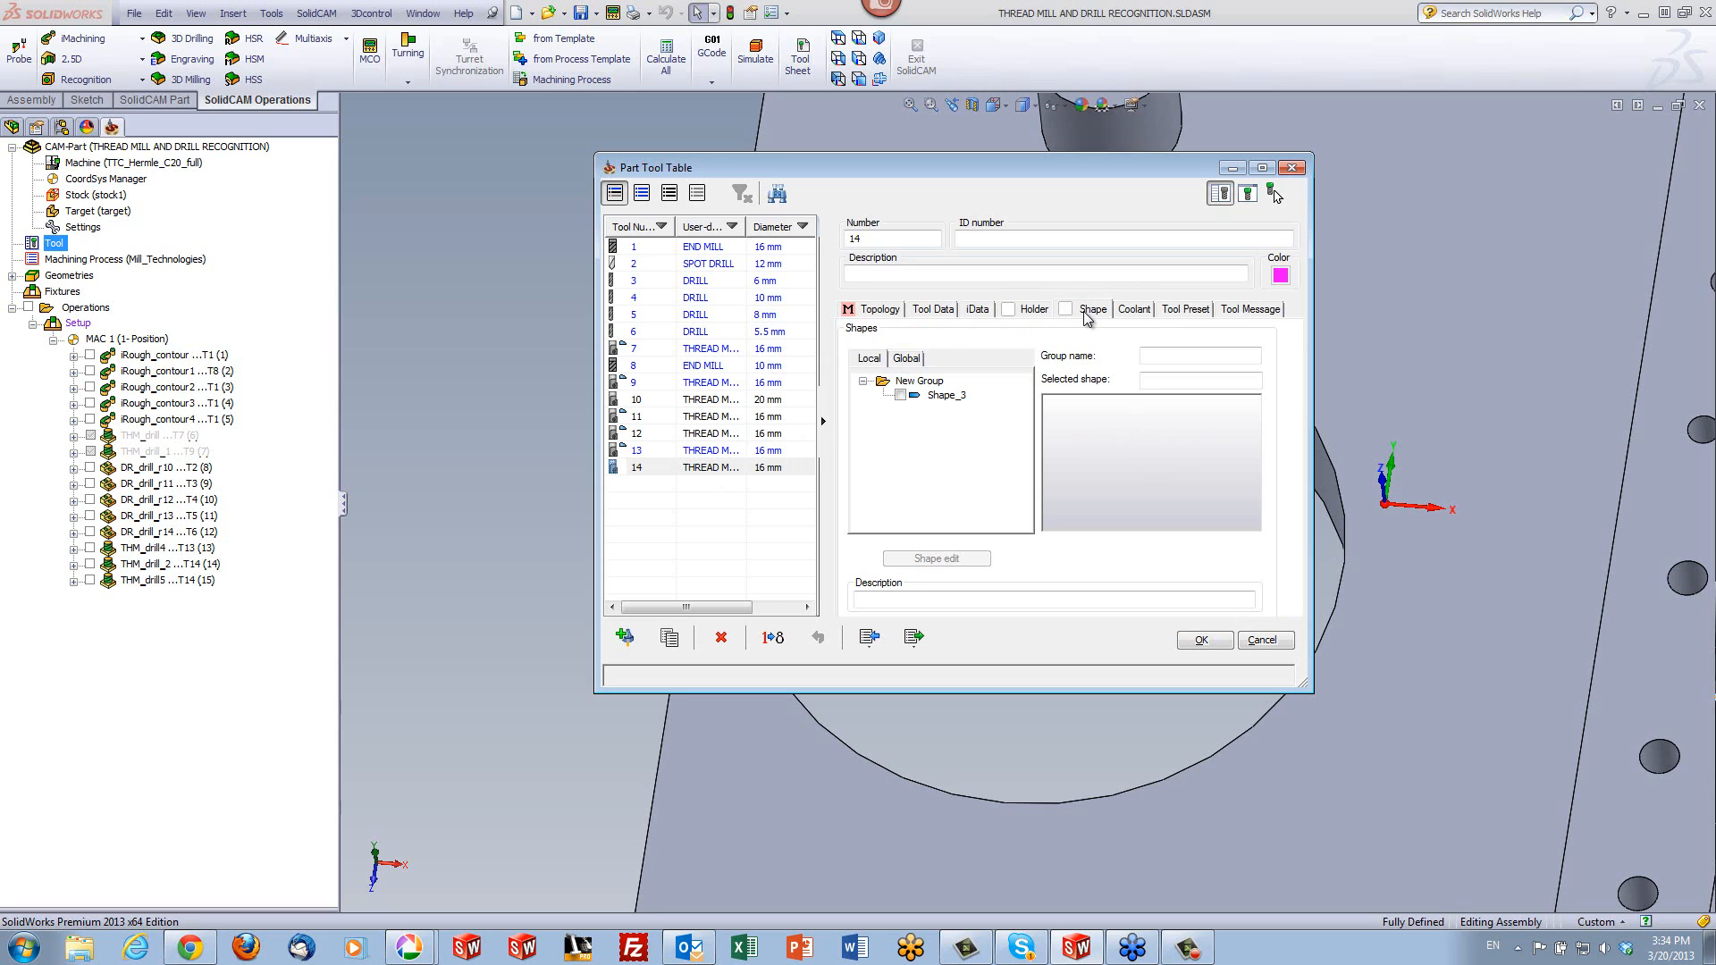
left_click(945, 395)
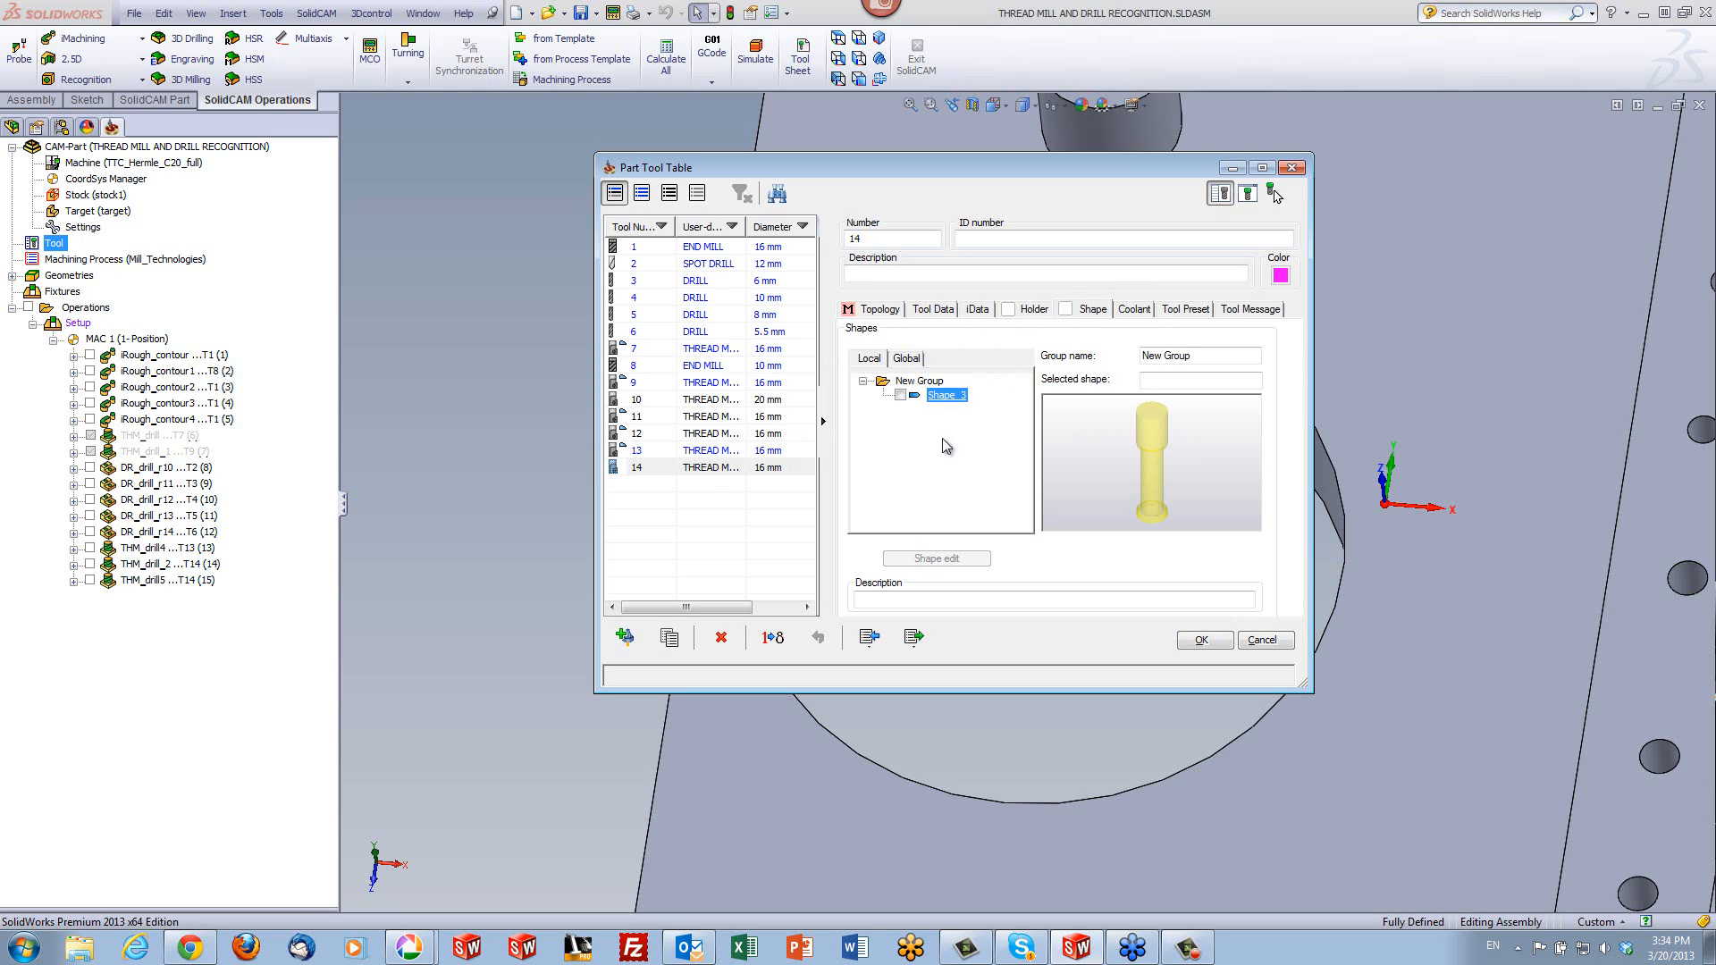
left_click(1202, 640)
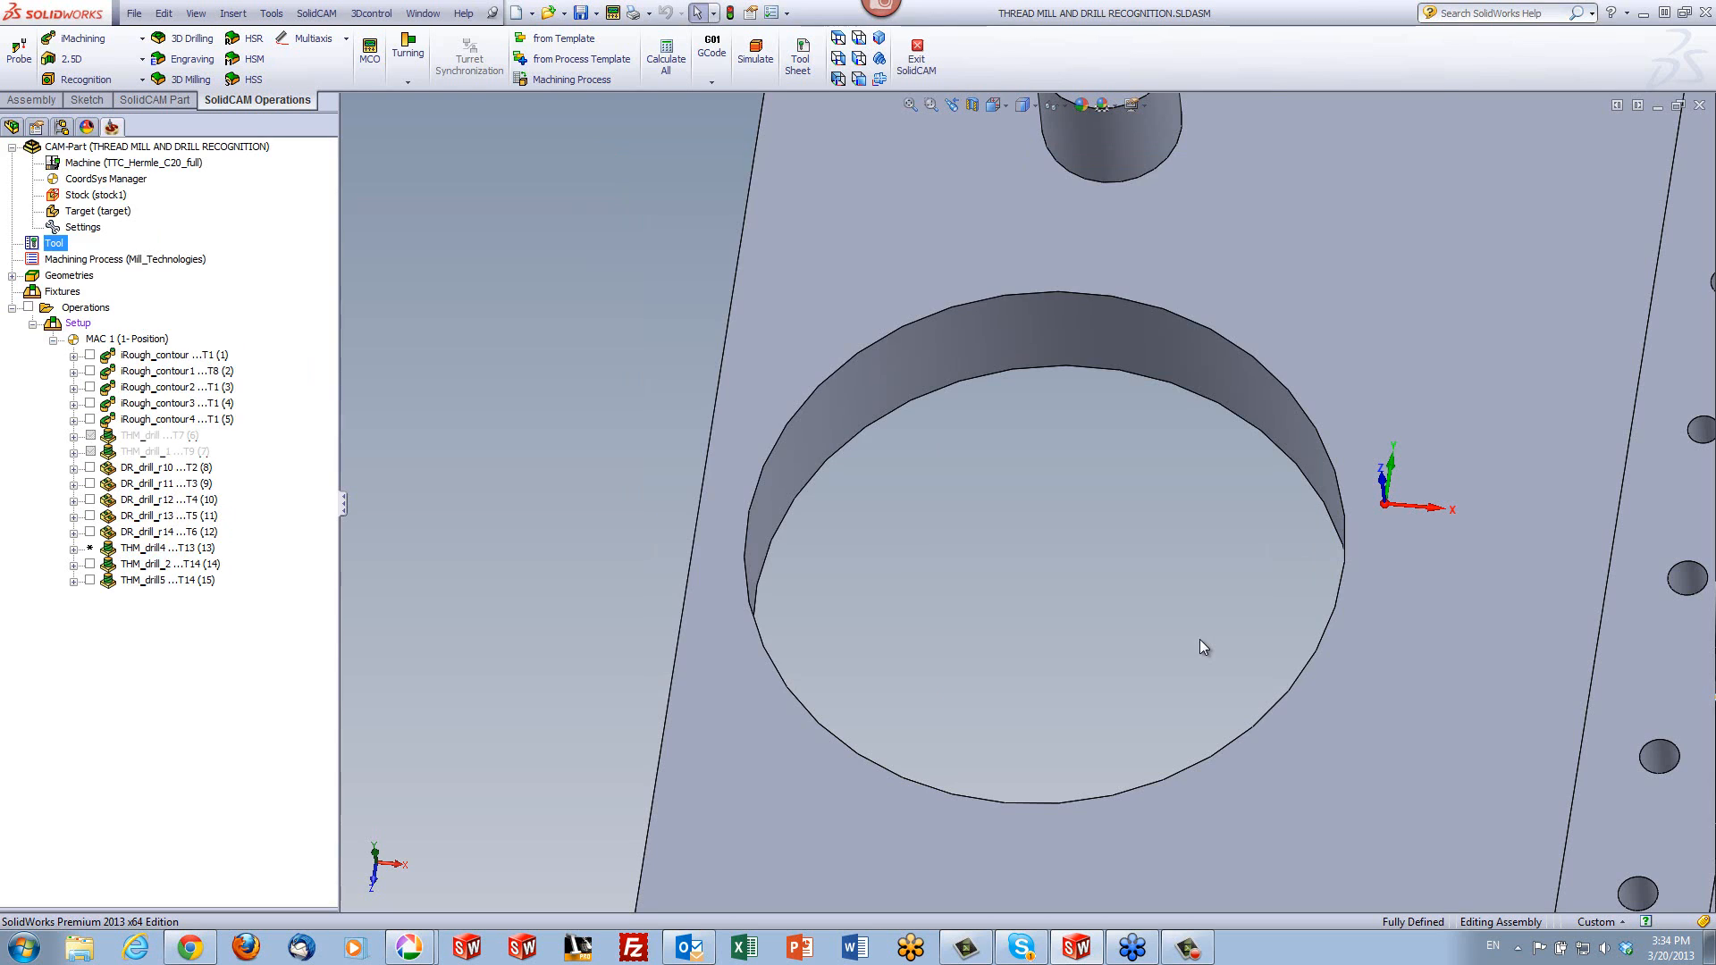
- Recalculate THM_drill4 and open a simulation of the three thread milling operations THM_drill4, THM_drill_2 and THM_drill5
left_click(138, 550)
right_click(139, 550)
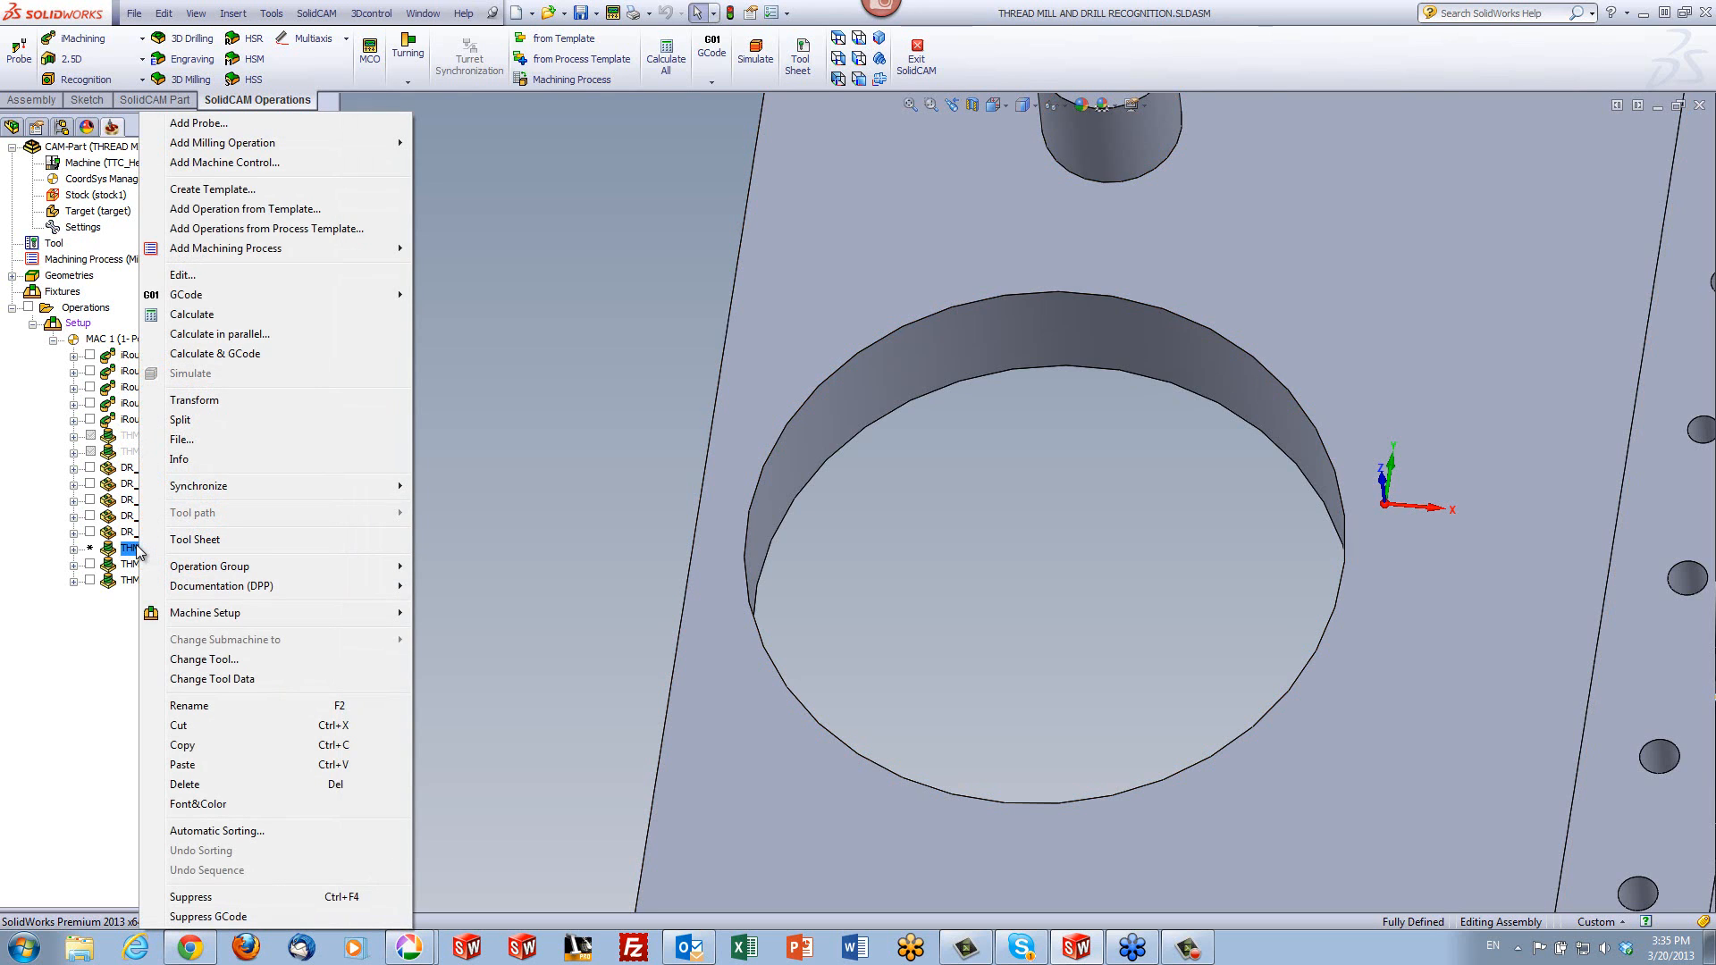
left_click(204, 317)
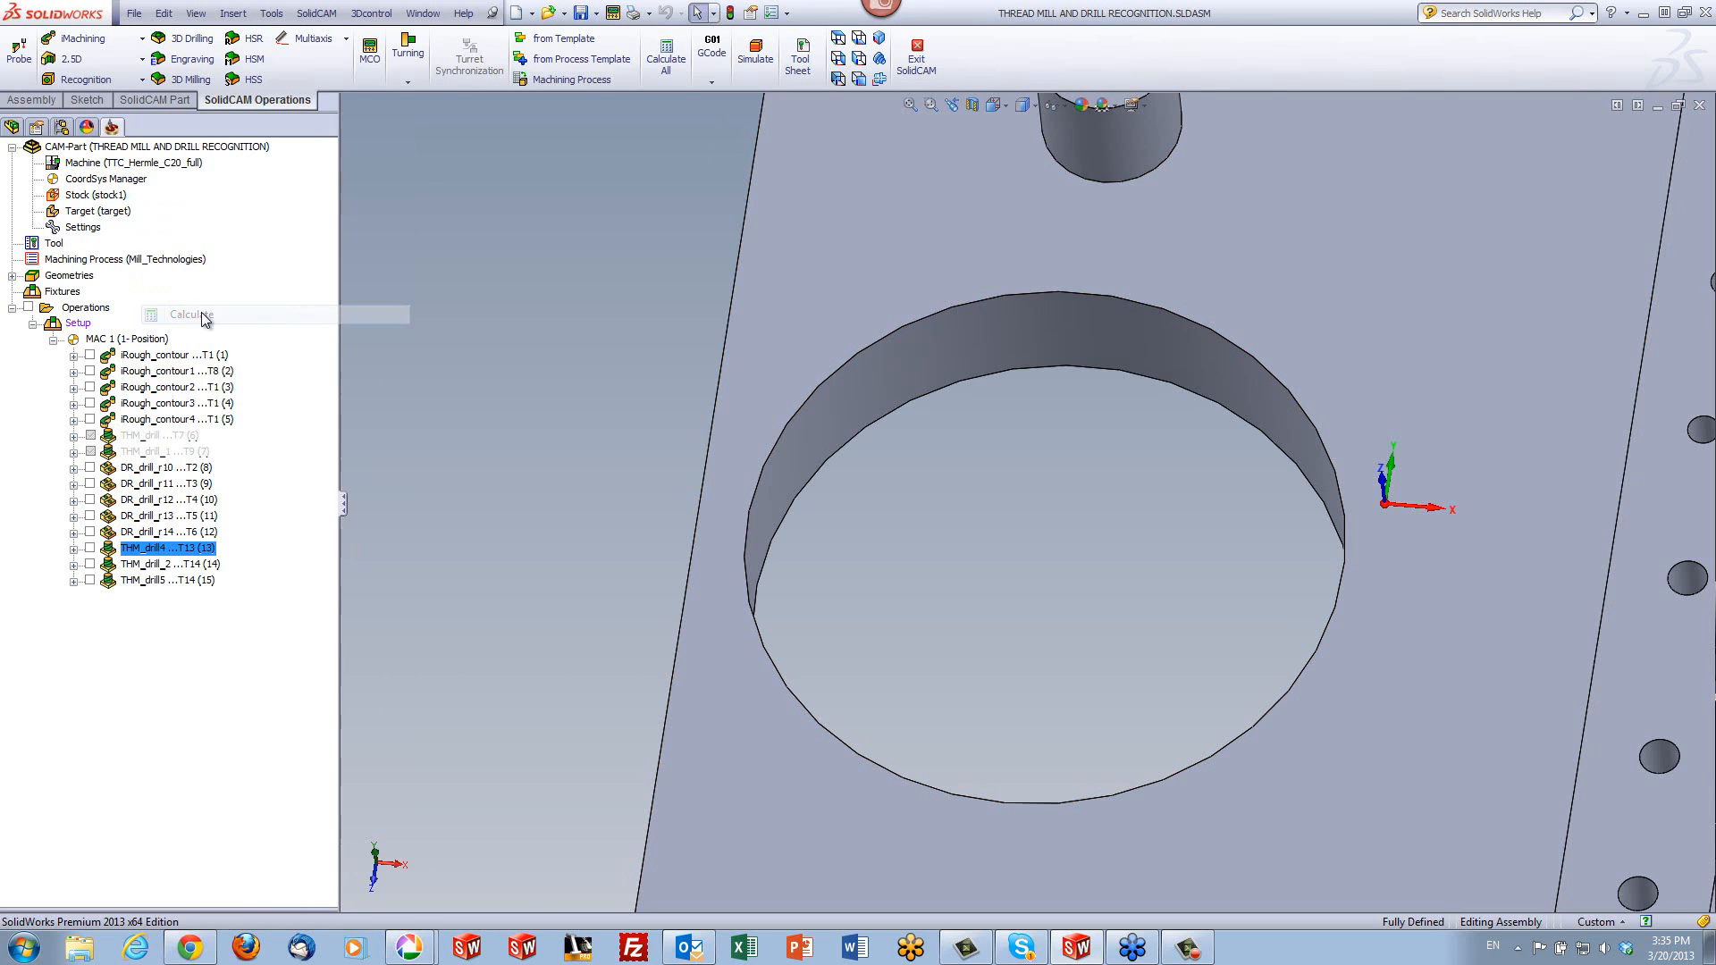
left_click(179, 578, "shift")
right_click(180, 578)
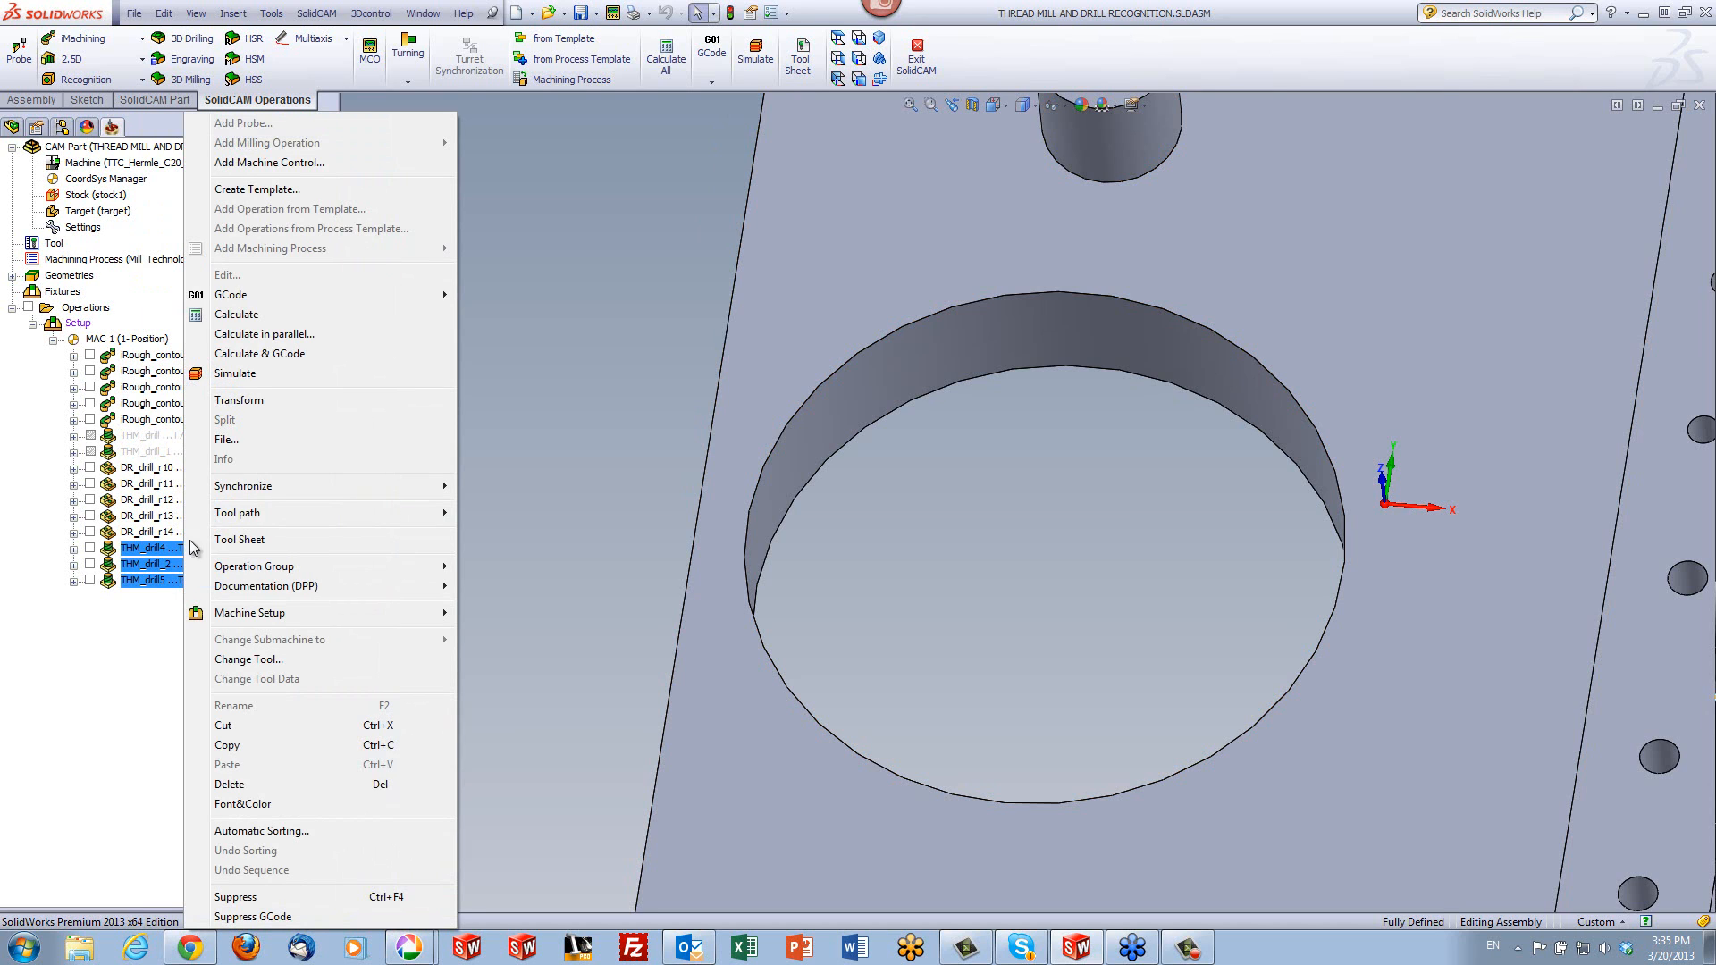
left_click(229, 375)
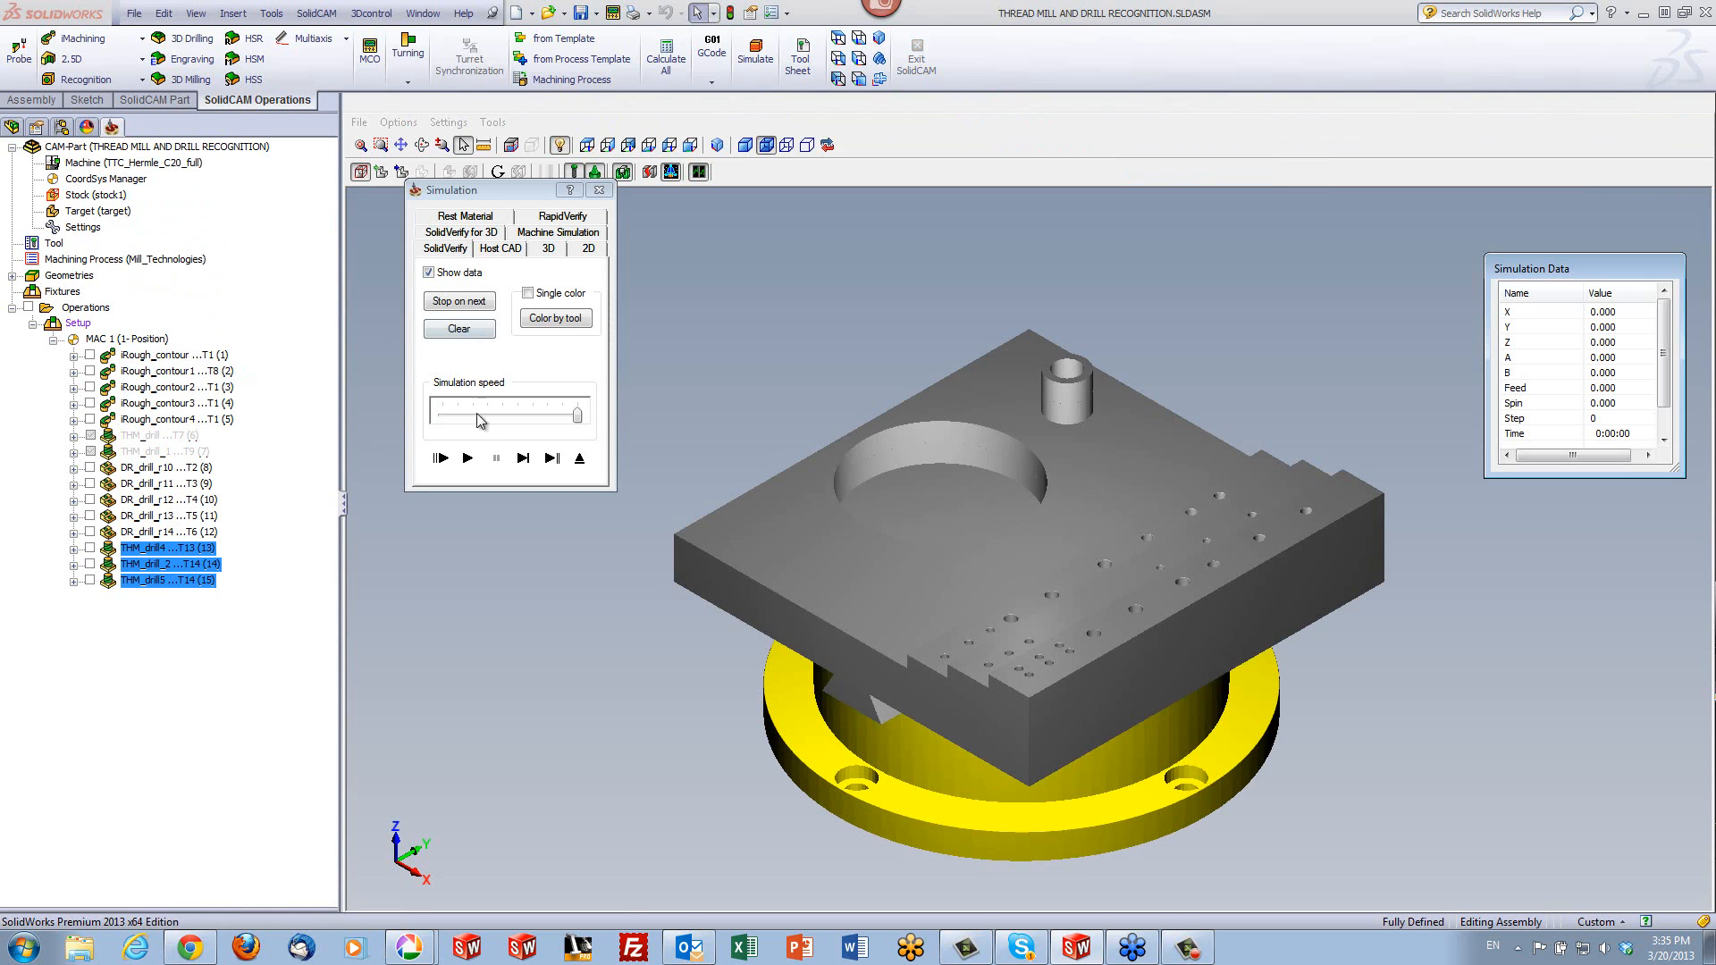
- Run the SolidVerify simulation of the three thread milling operations, check the cut surfaces of the boss and large hole, and exit the simulation
left_click(467, 458)
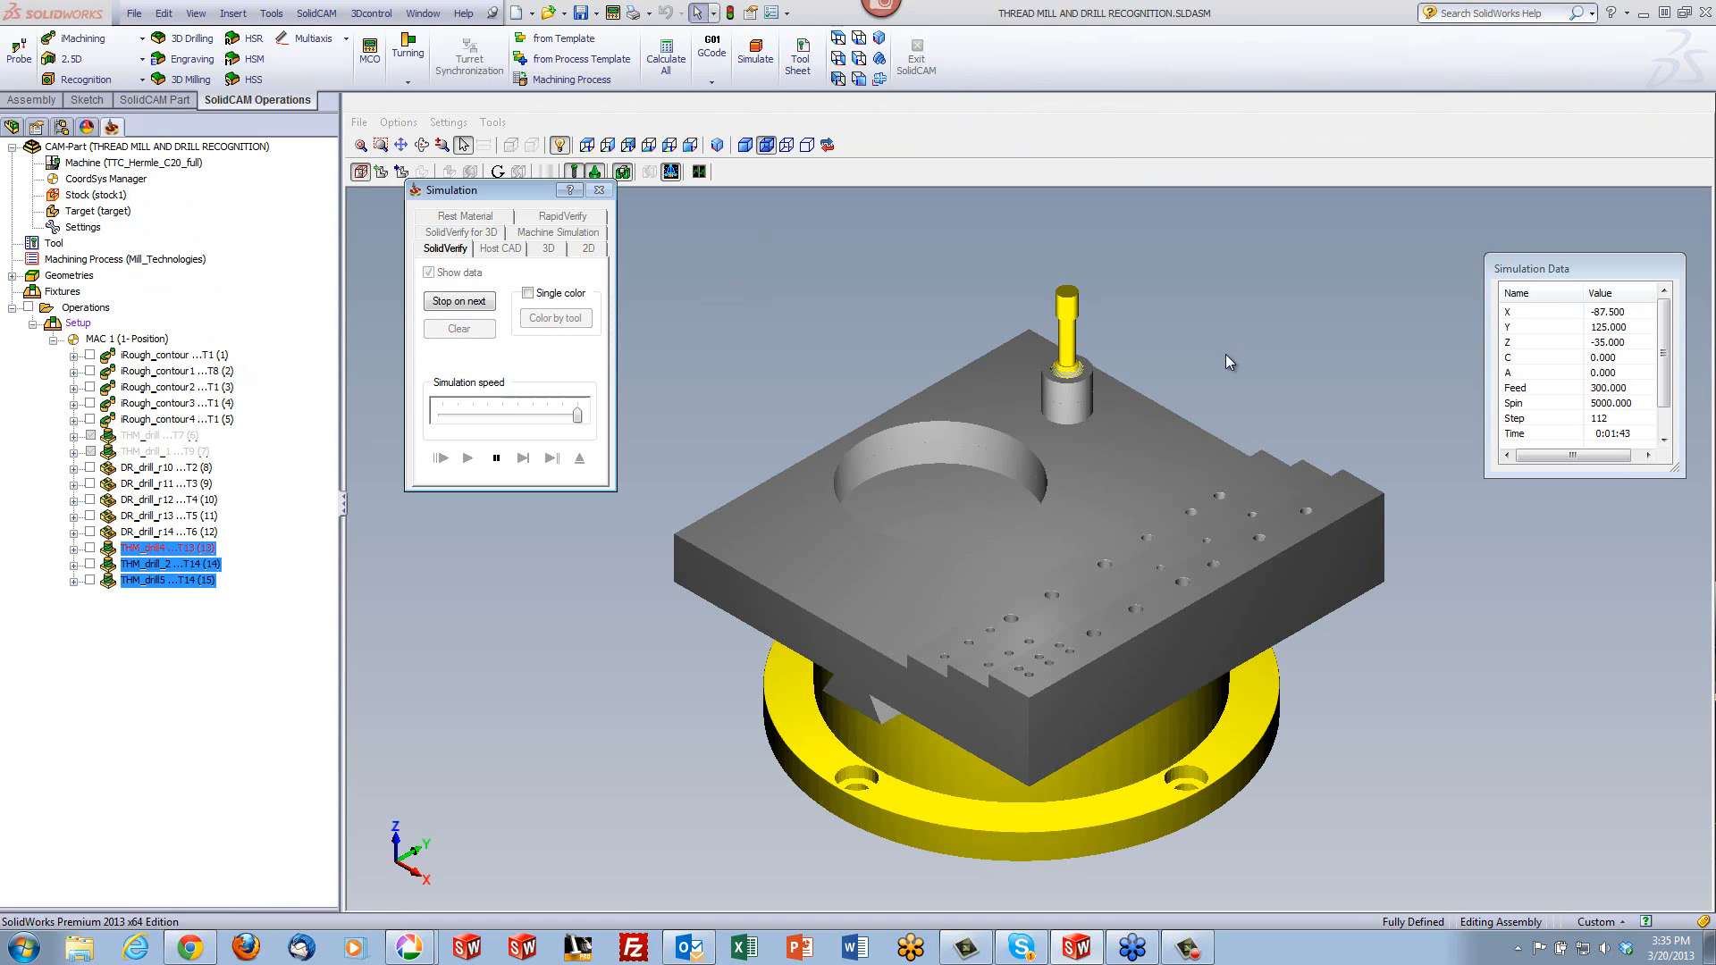
left_click(1322, 400)
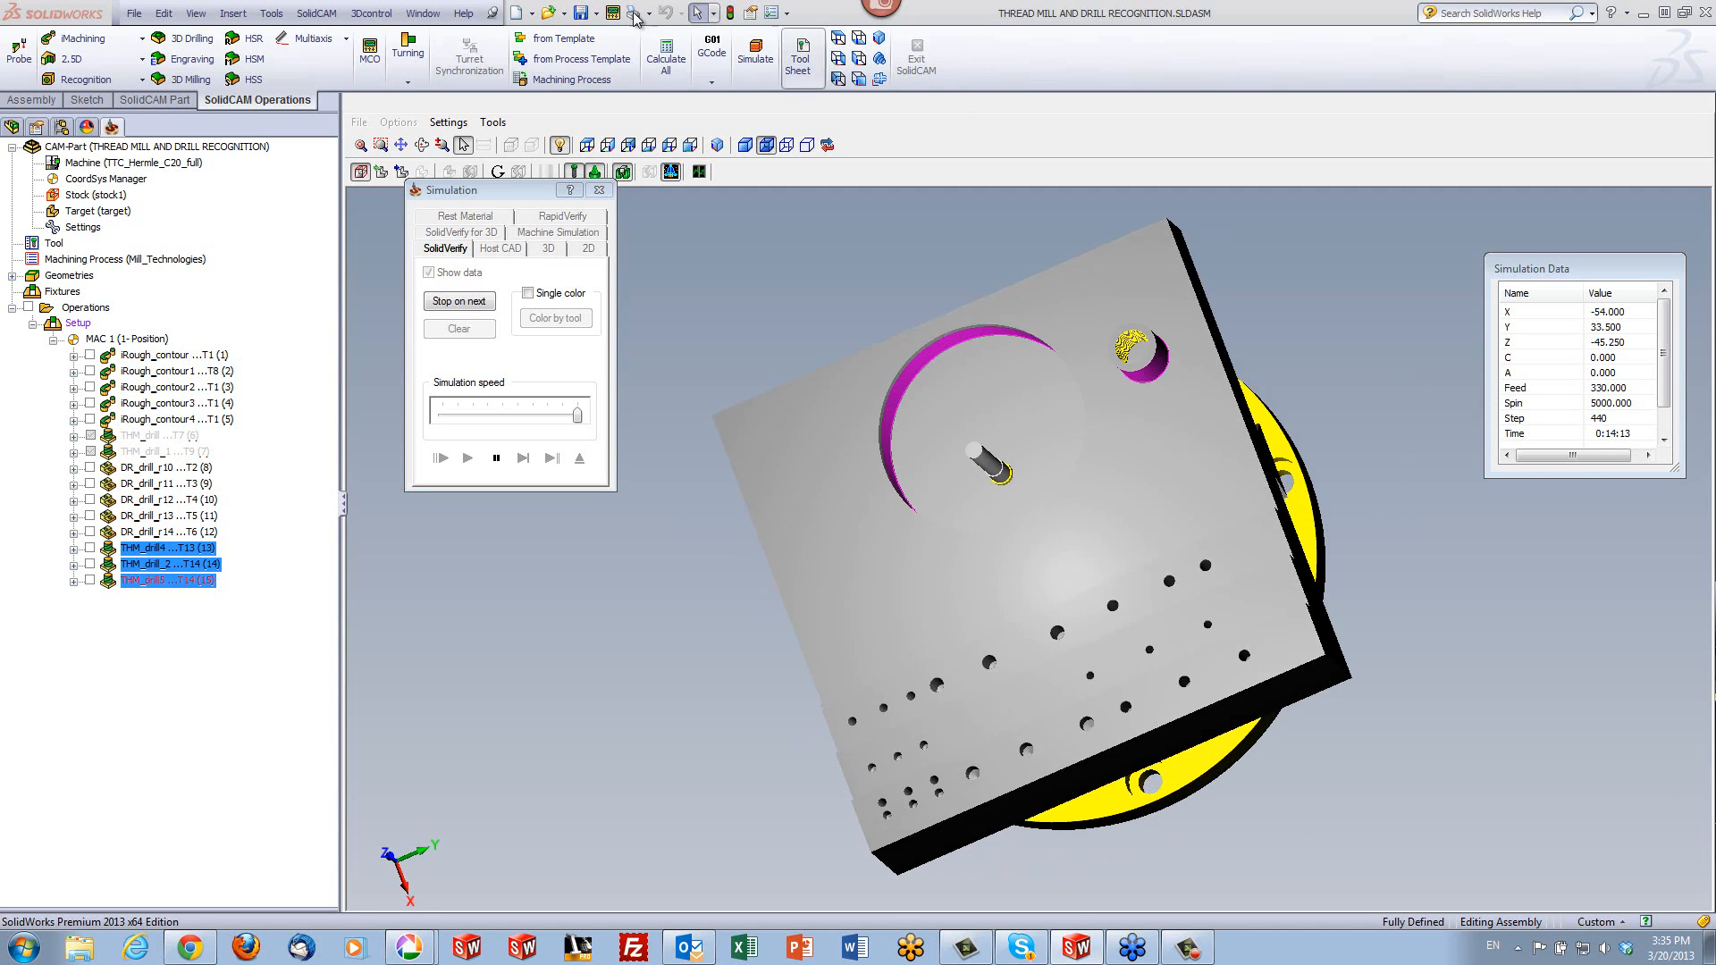
left_click(744, 146)
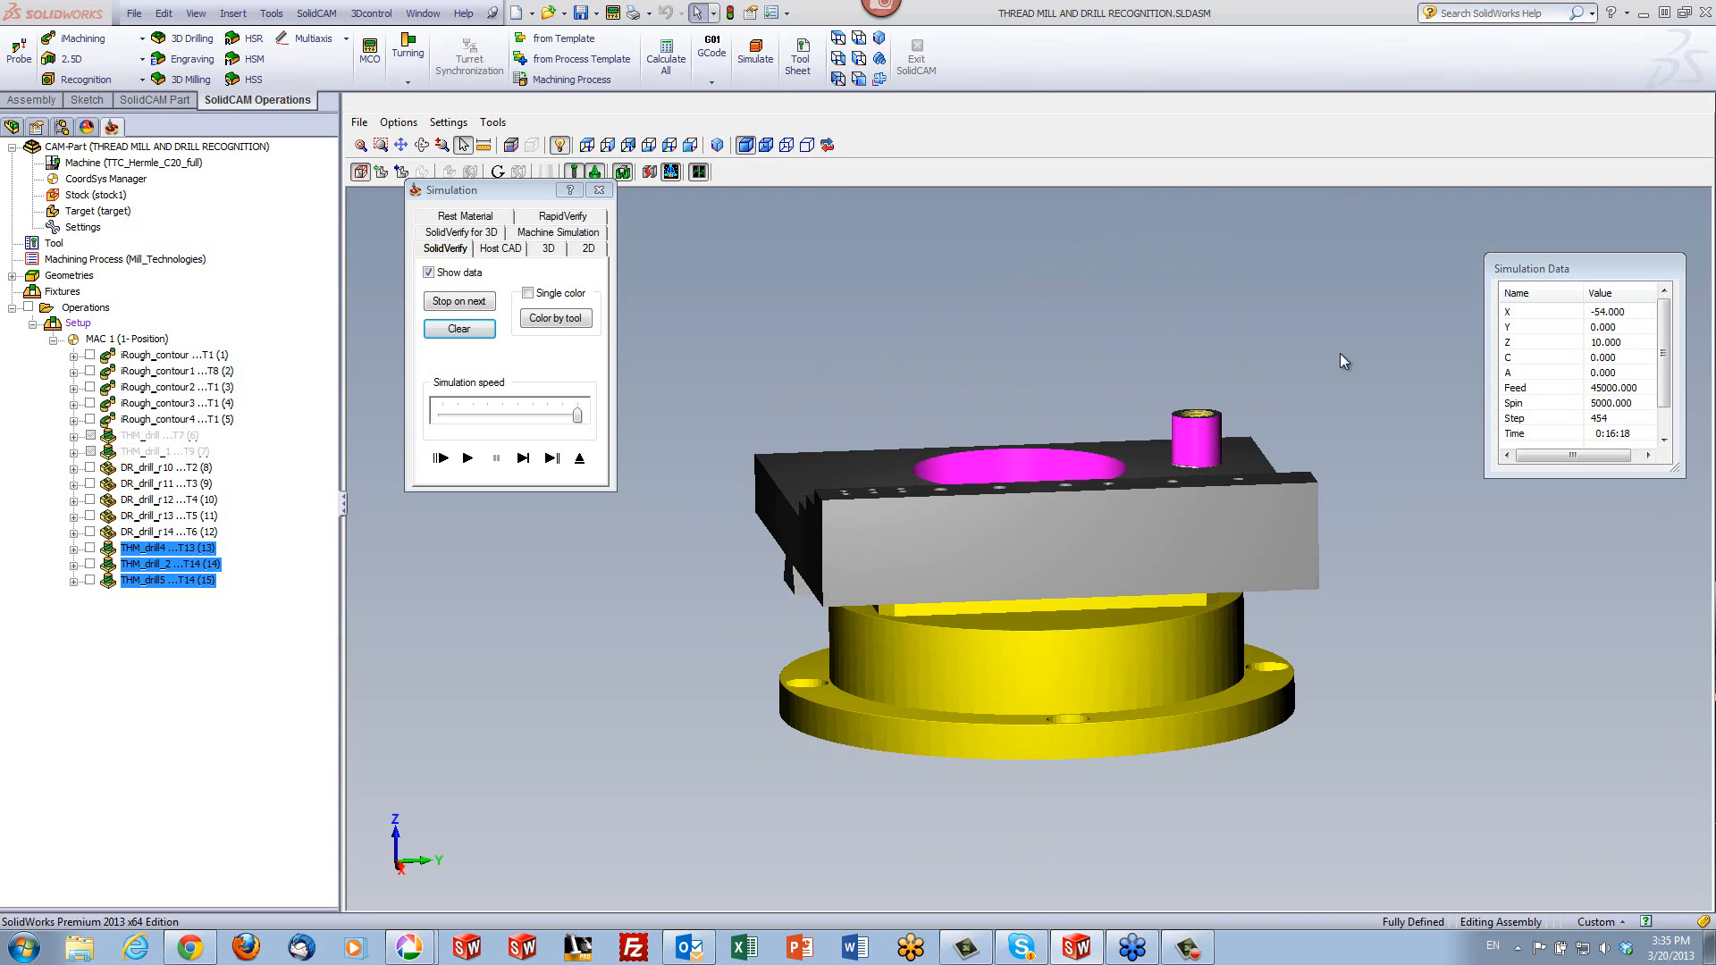
scroll(1268, 449, "up", 6)
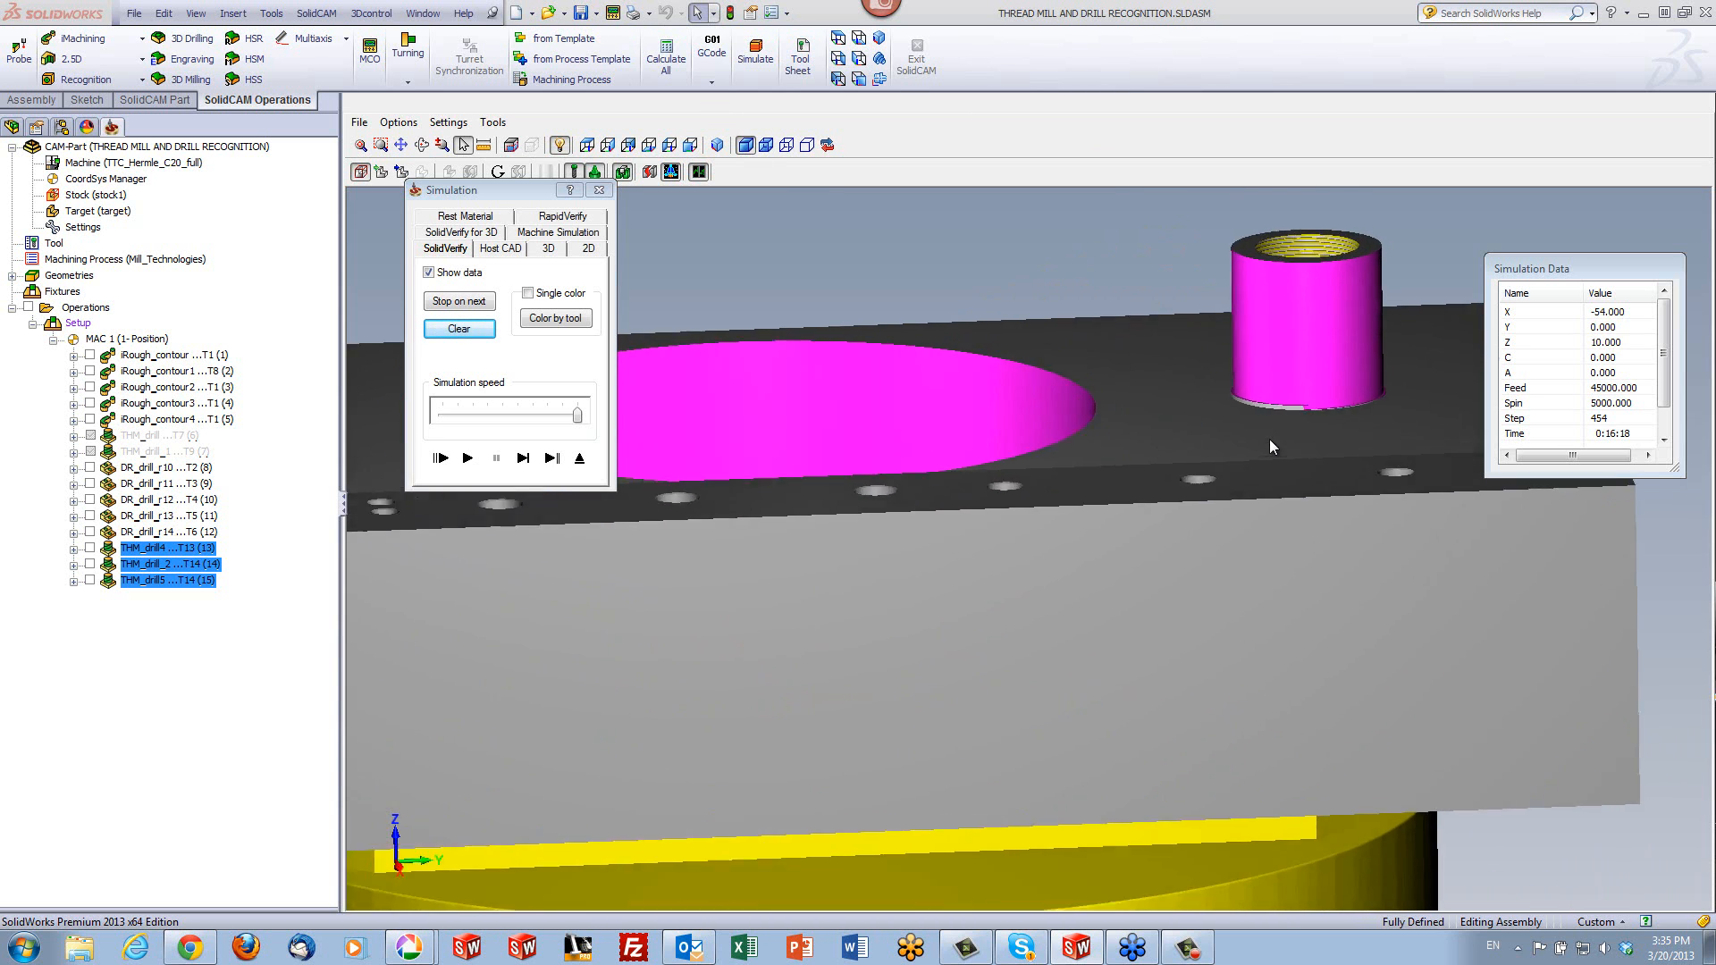
scroll(877, 432, "down", 4)
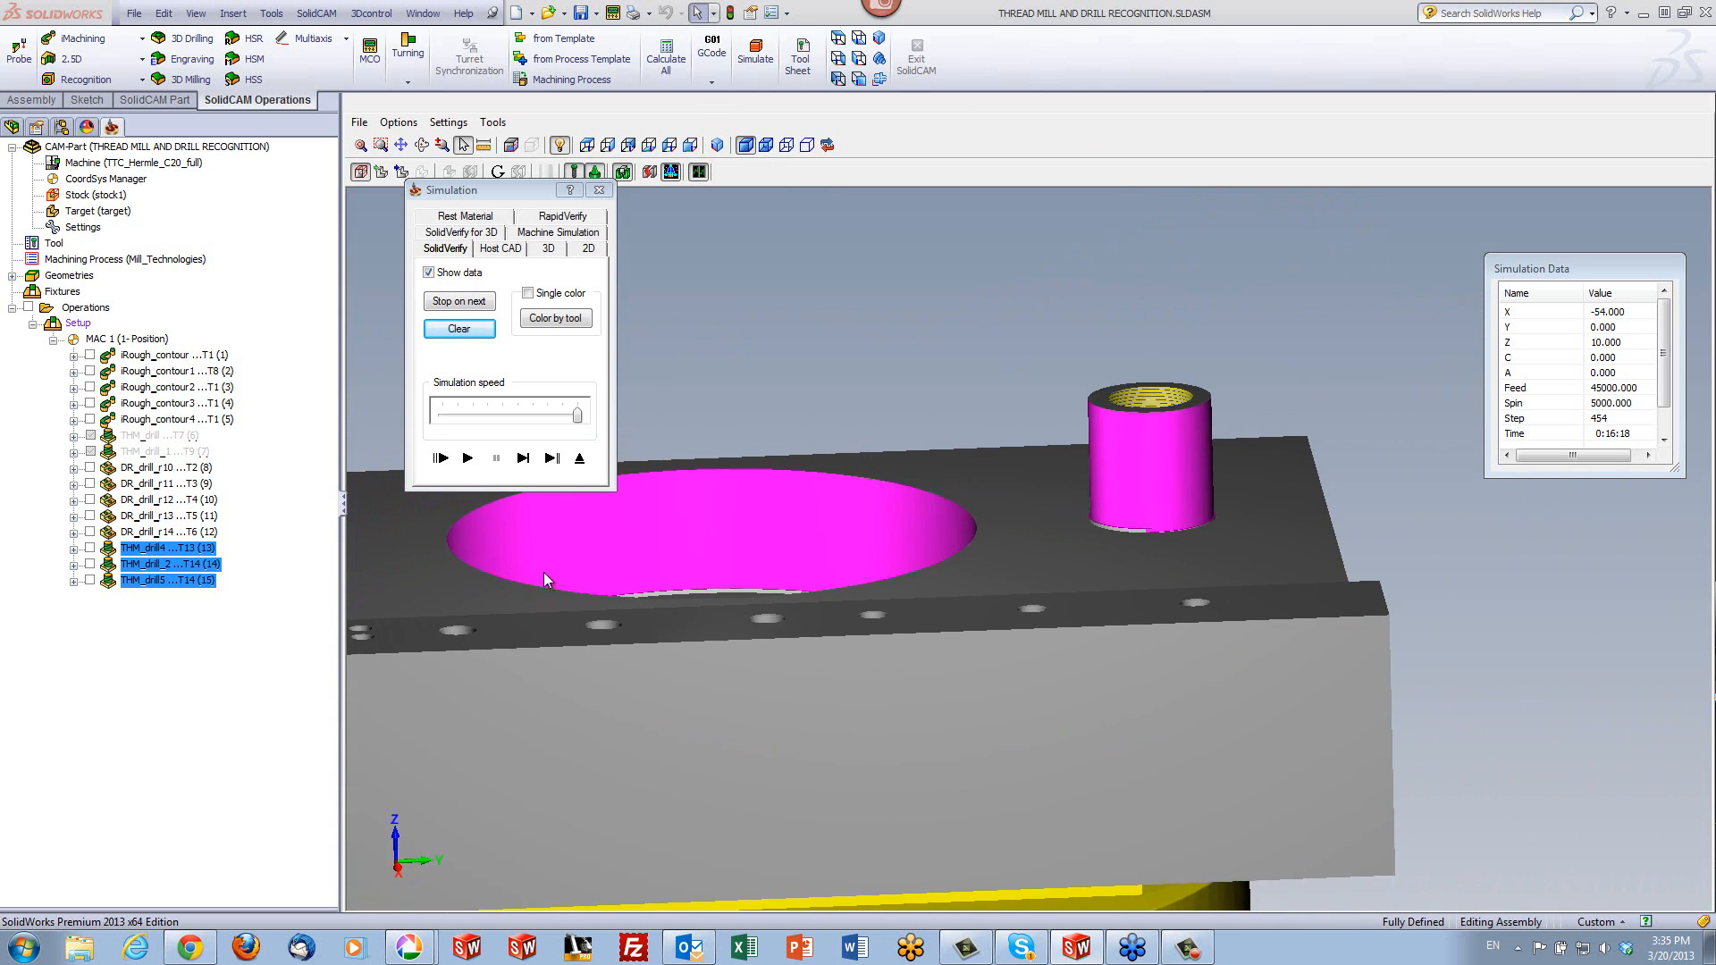
left_click(577, 460)
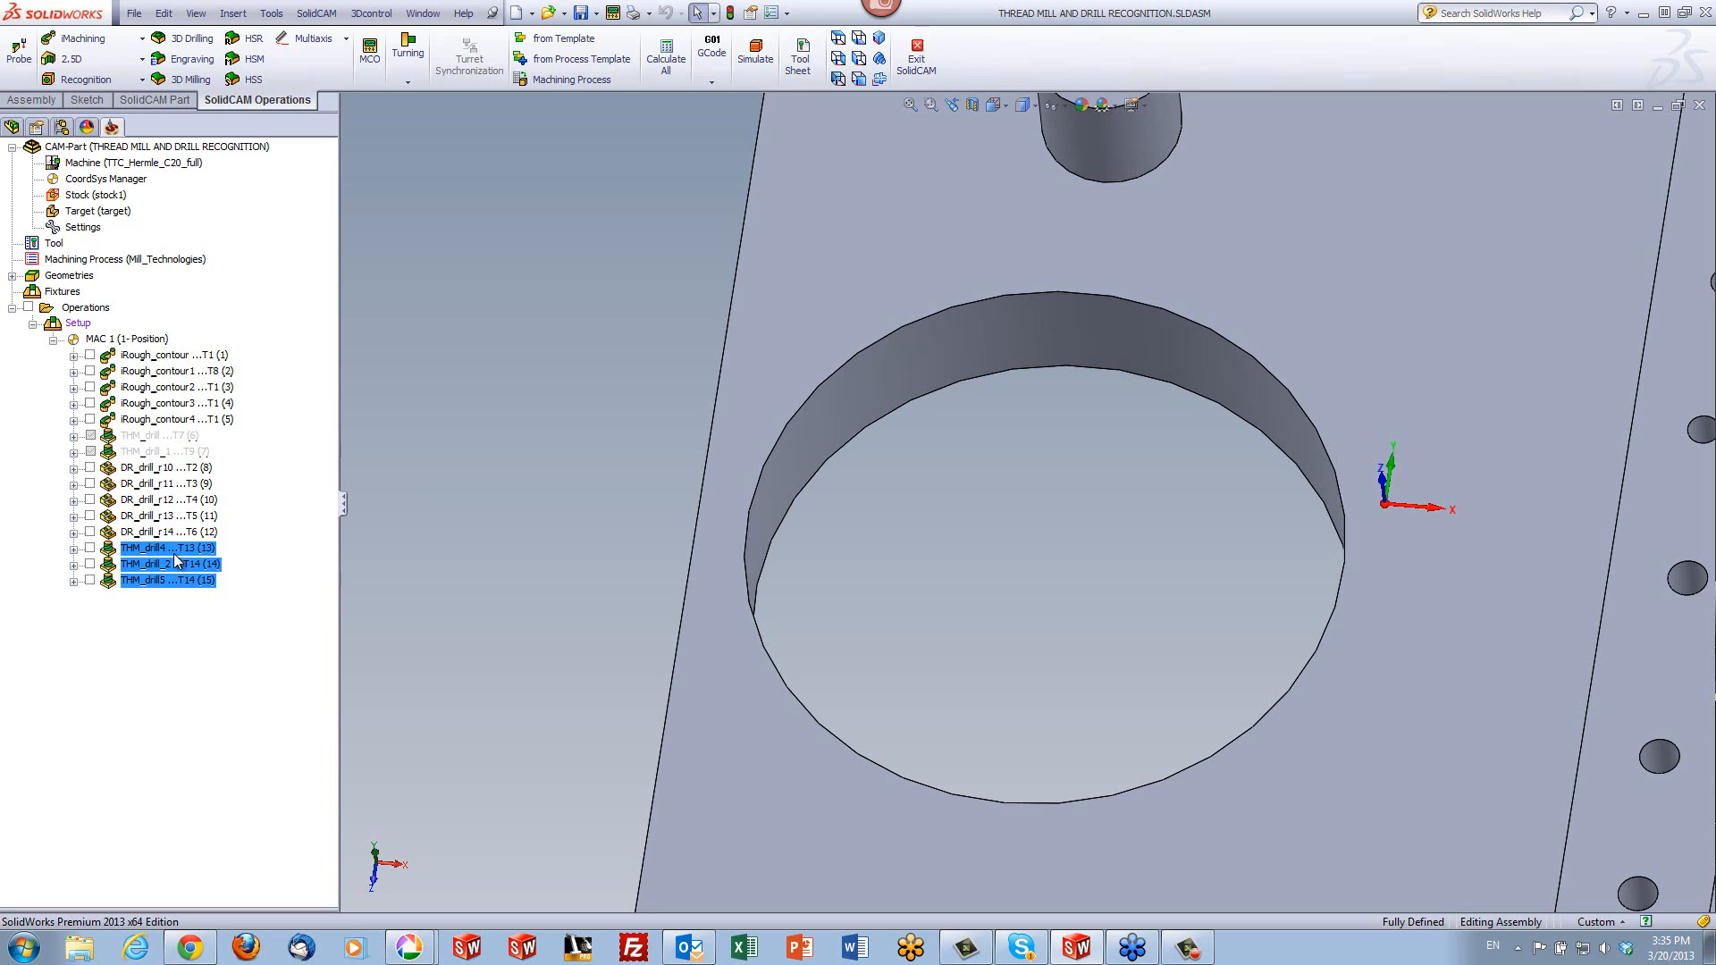
- Assign the local custom shape Shape_3 to thread mill tool 14 in the Part Tool Table and accept the change
double_click(57, 245)
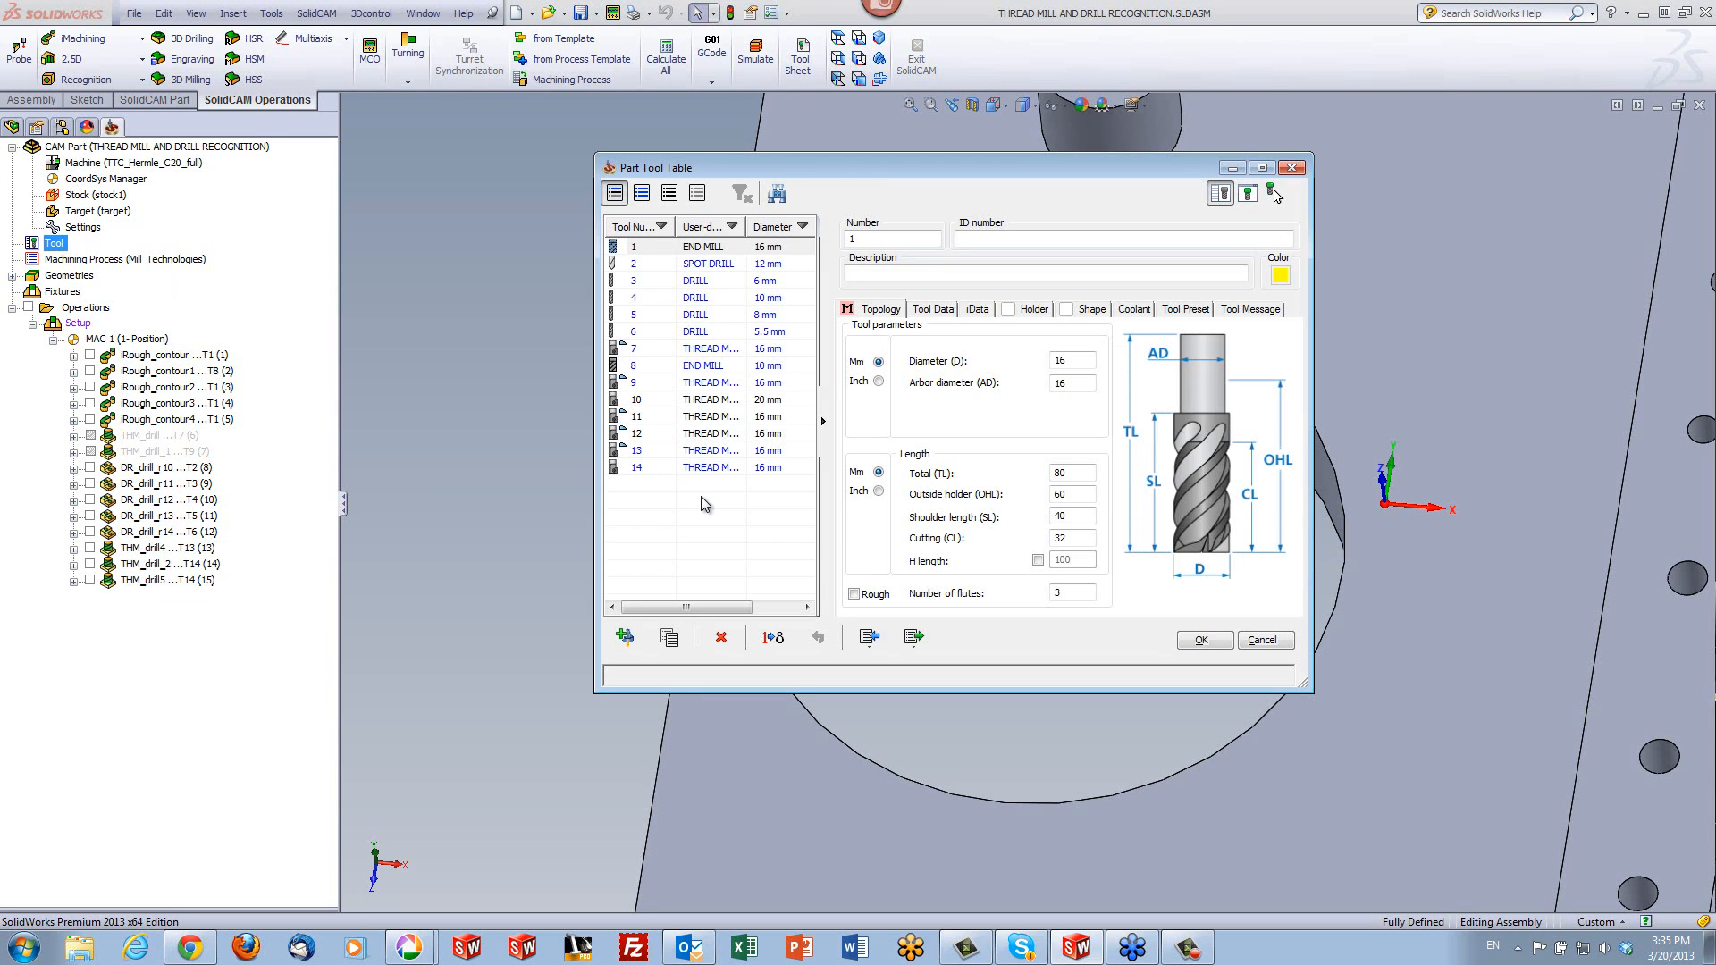
left_click(715, 468)
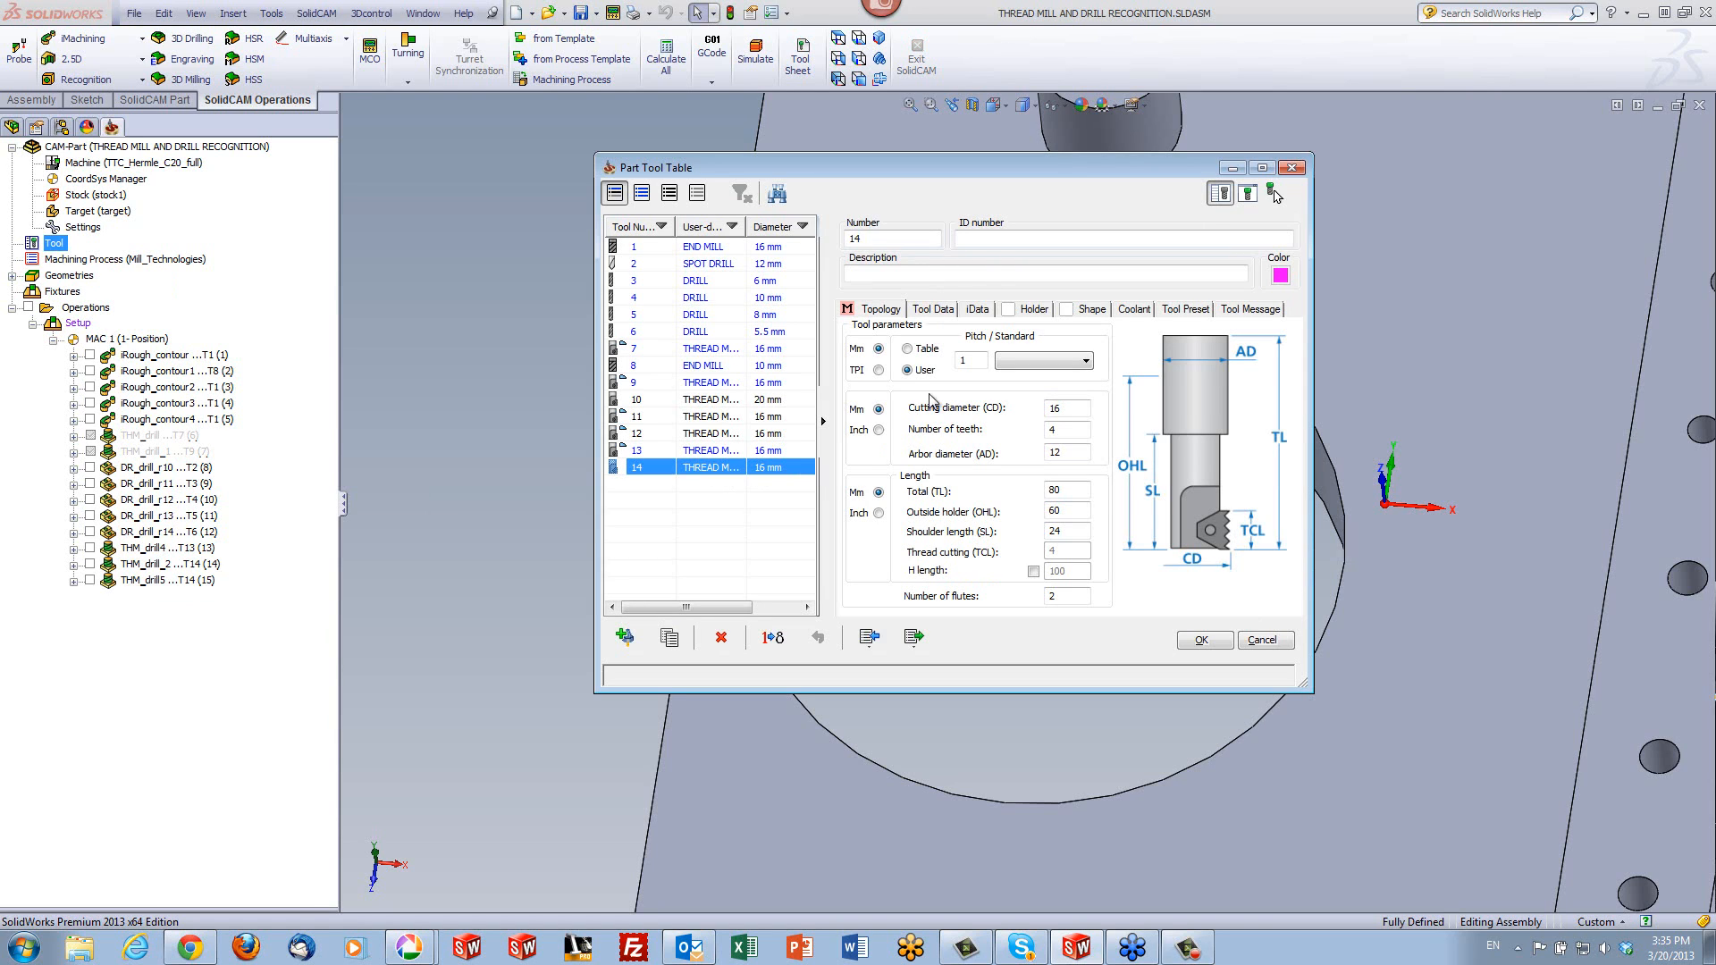
left_click(1085, 313)
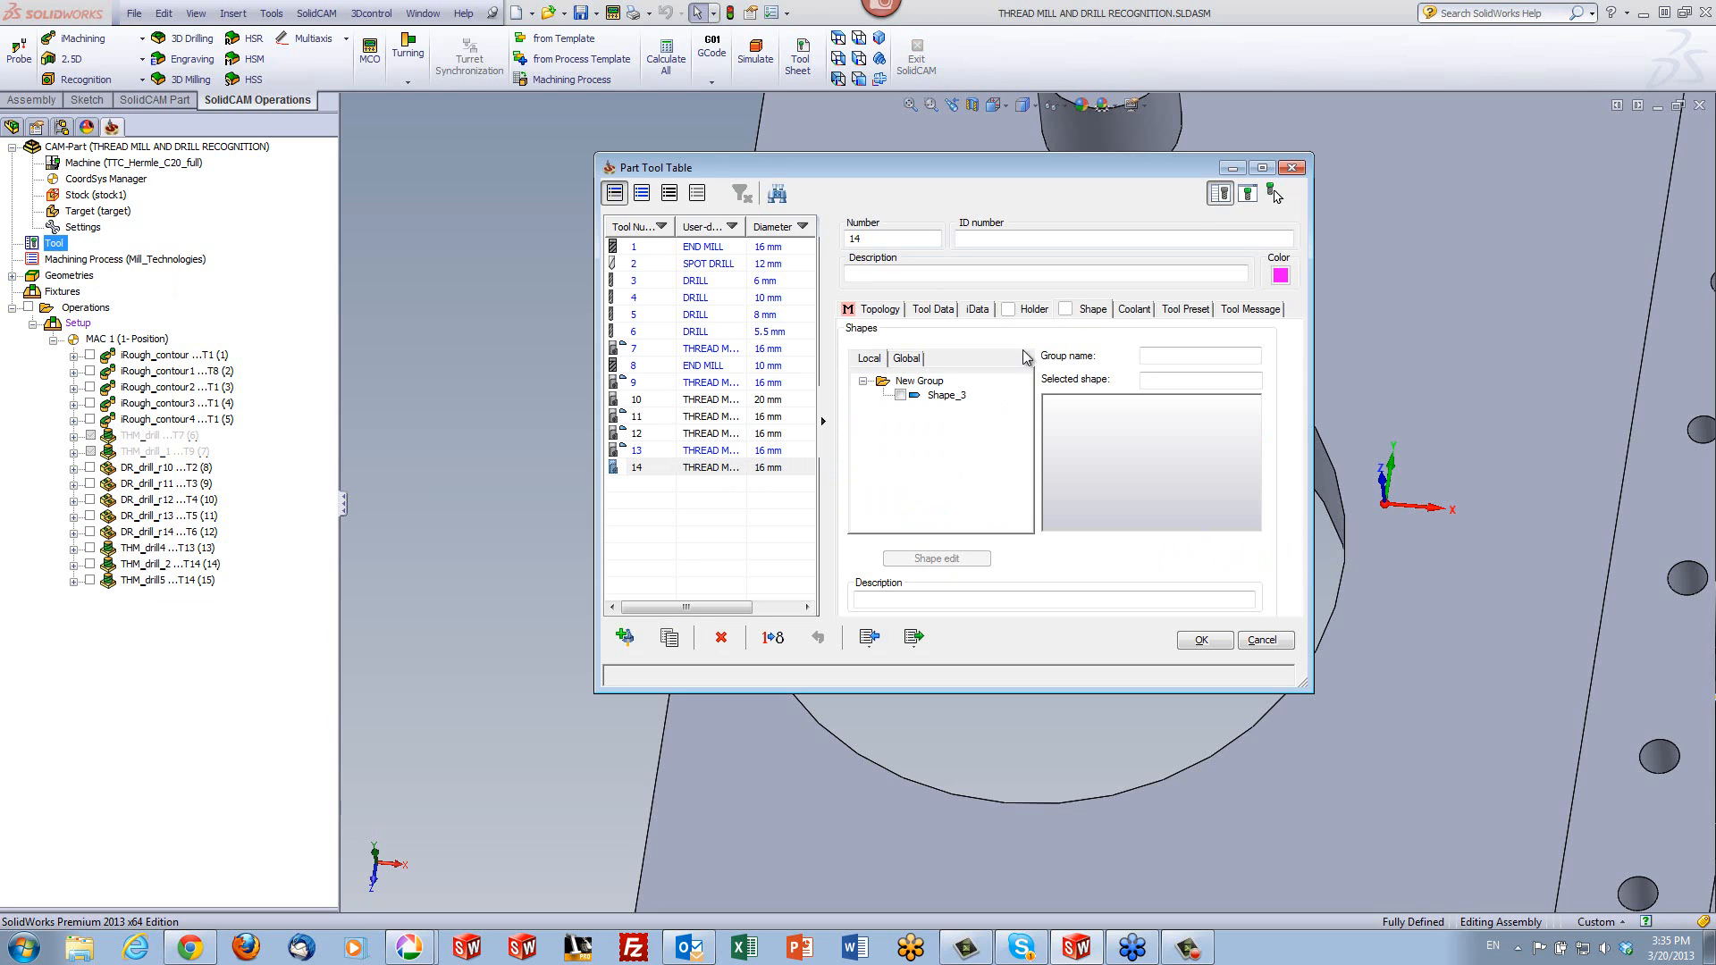
left_click(900, 395)
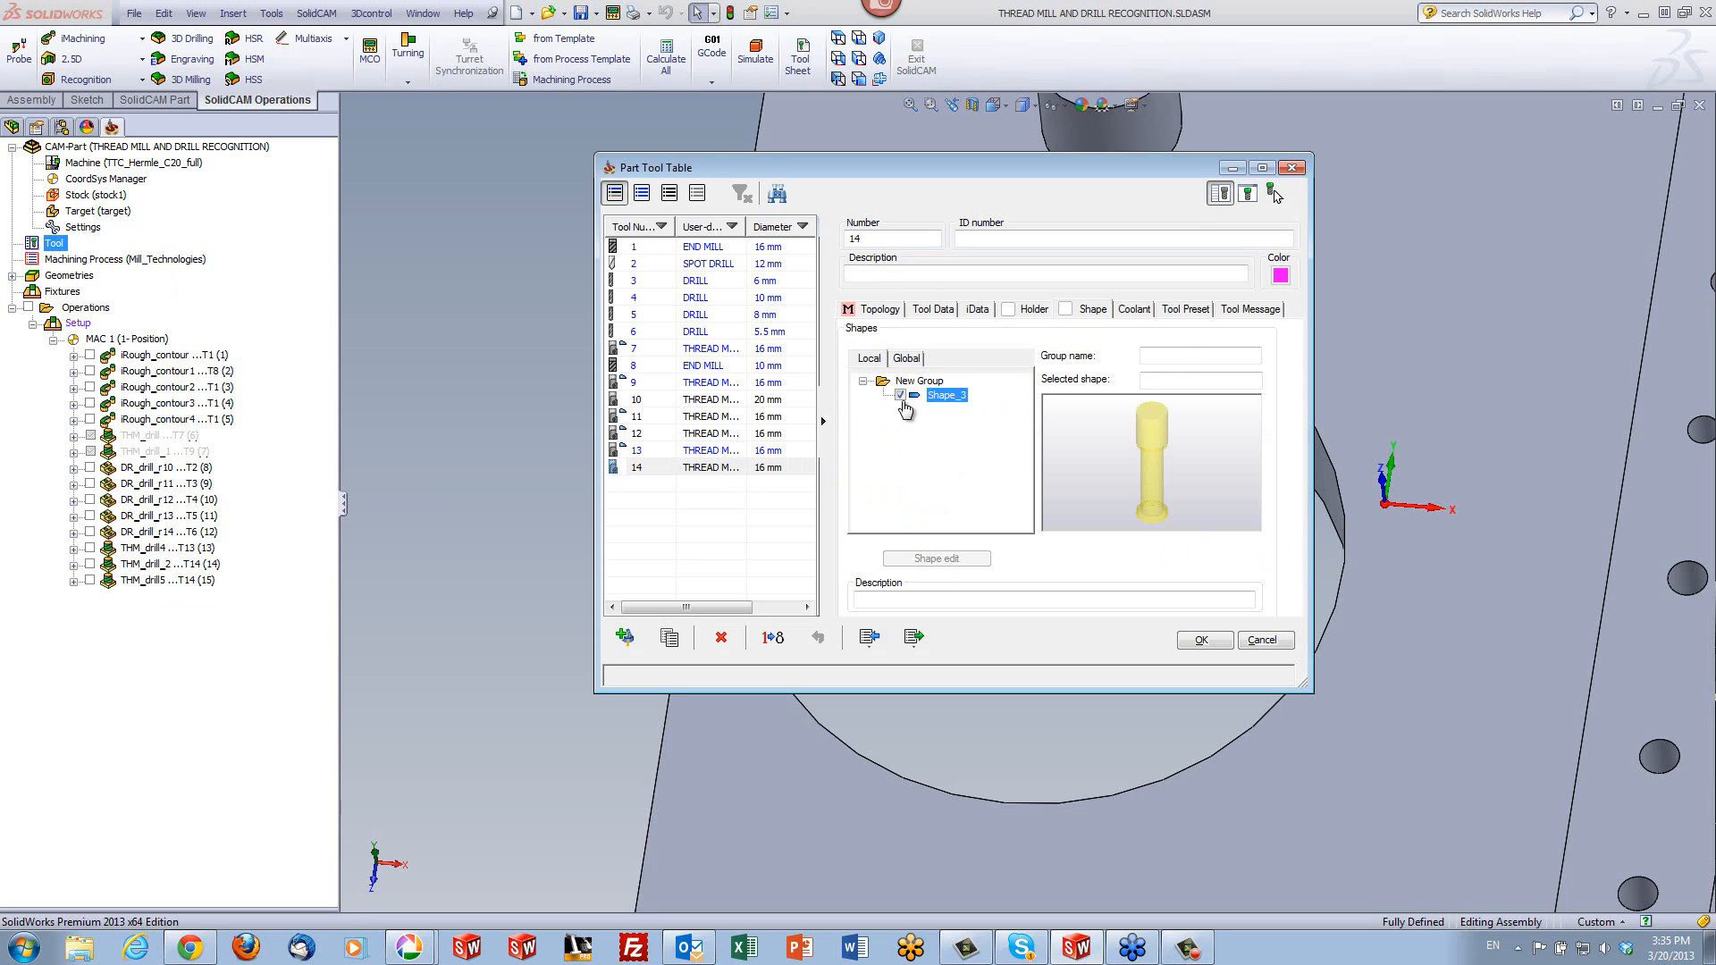
left_click(1201, 640)
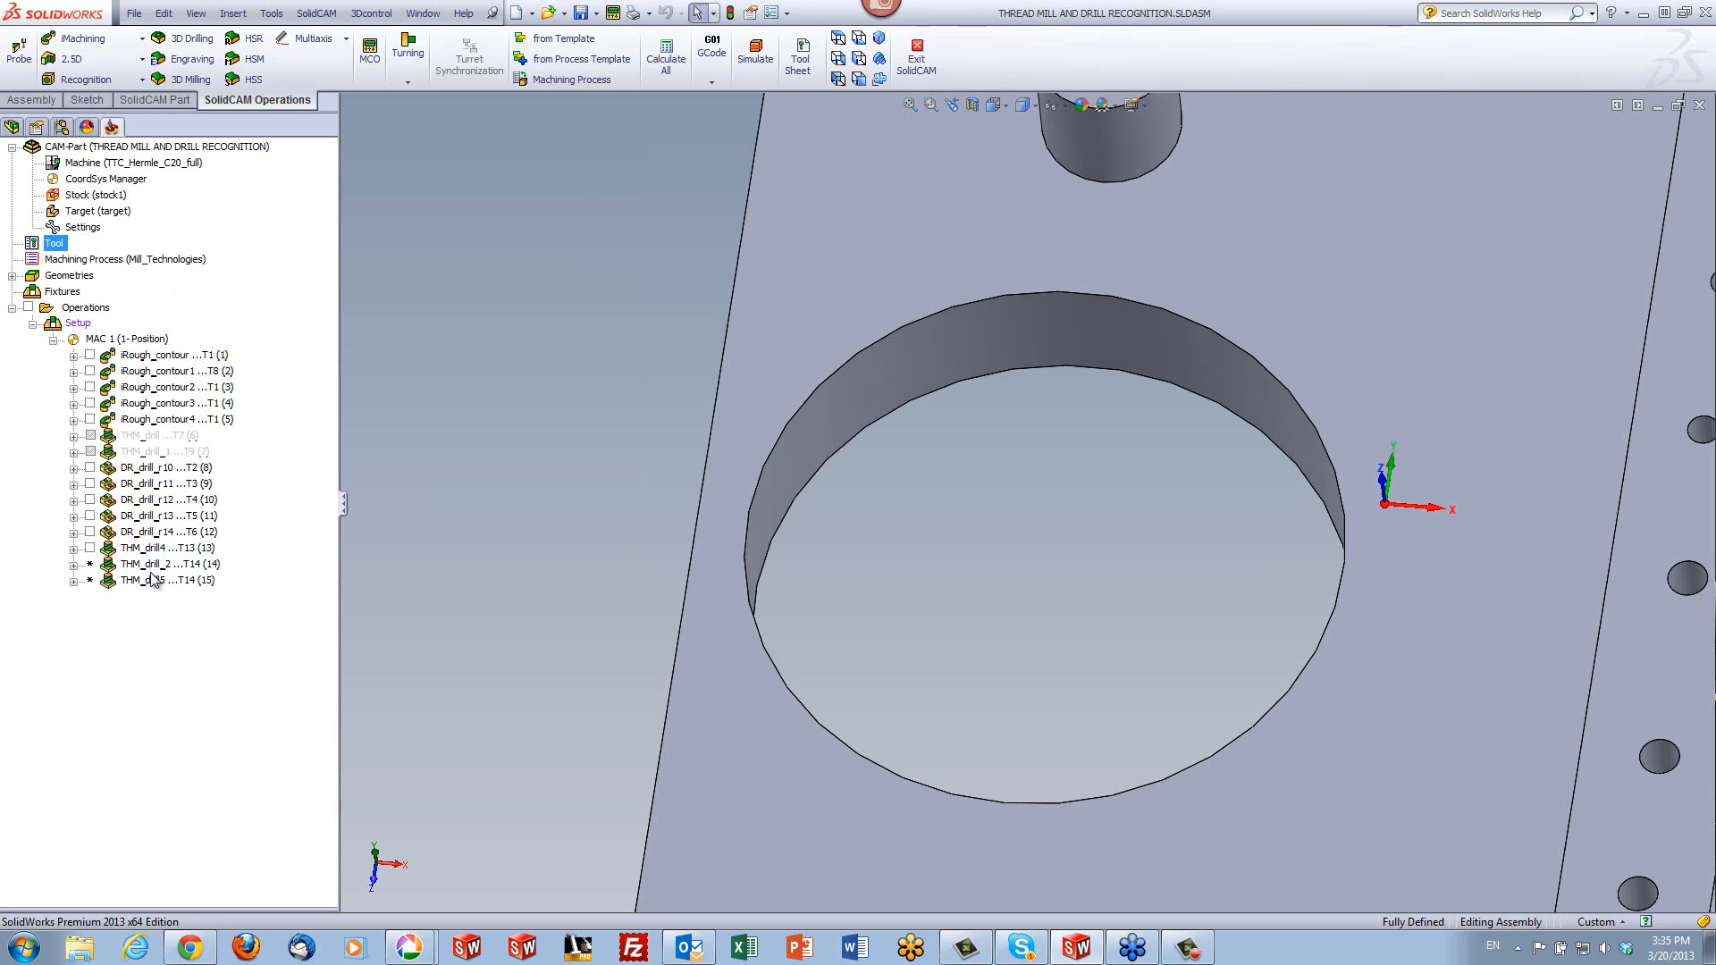
- Recalculate the thread milling operations THM_drill_2 and THM_drill5 together
left_click(147, 565)
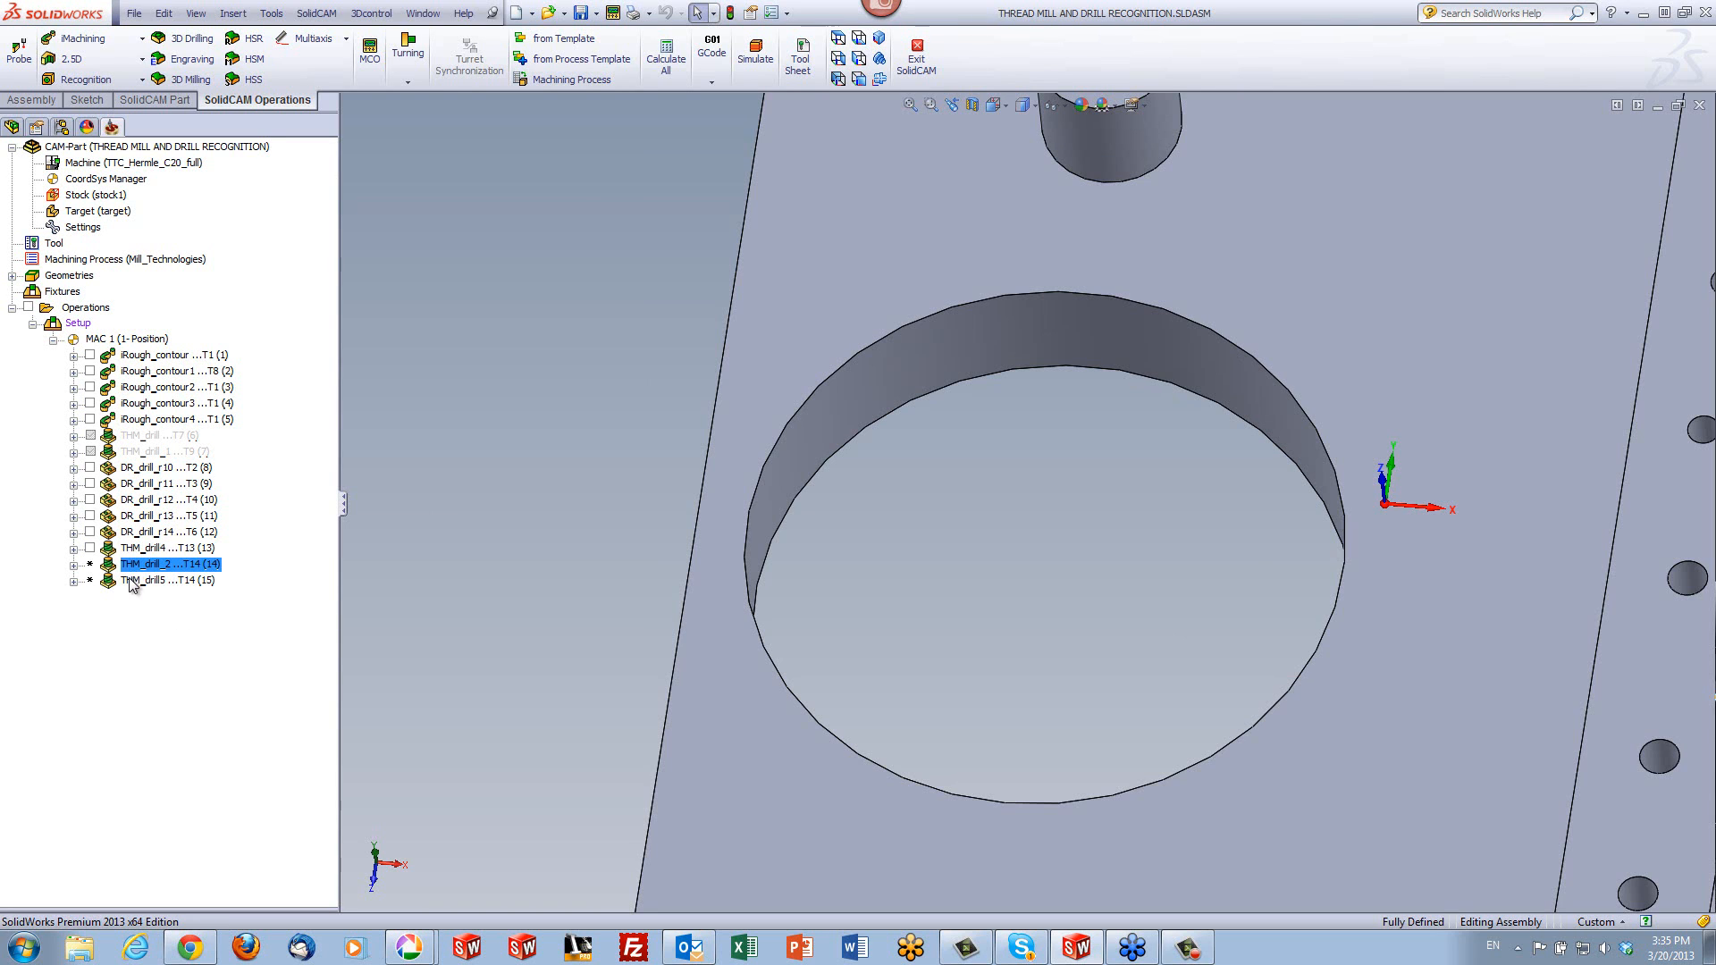
left_click(132, 582, "shift")
right_click(131, 585)
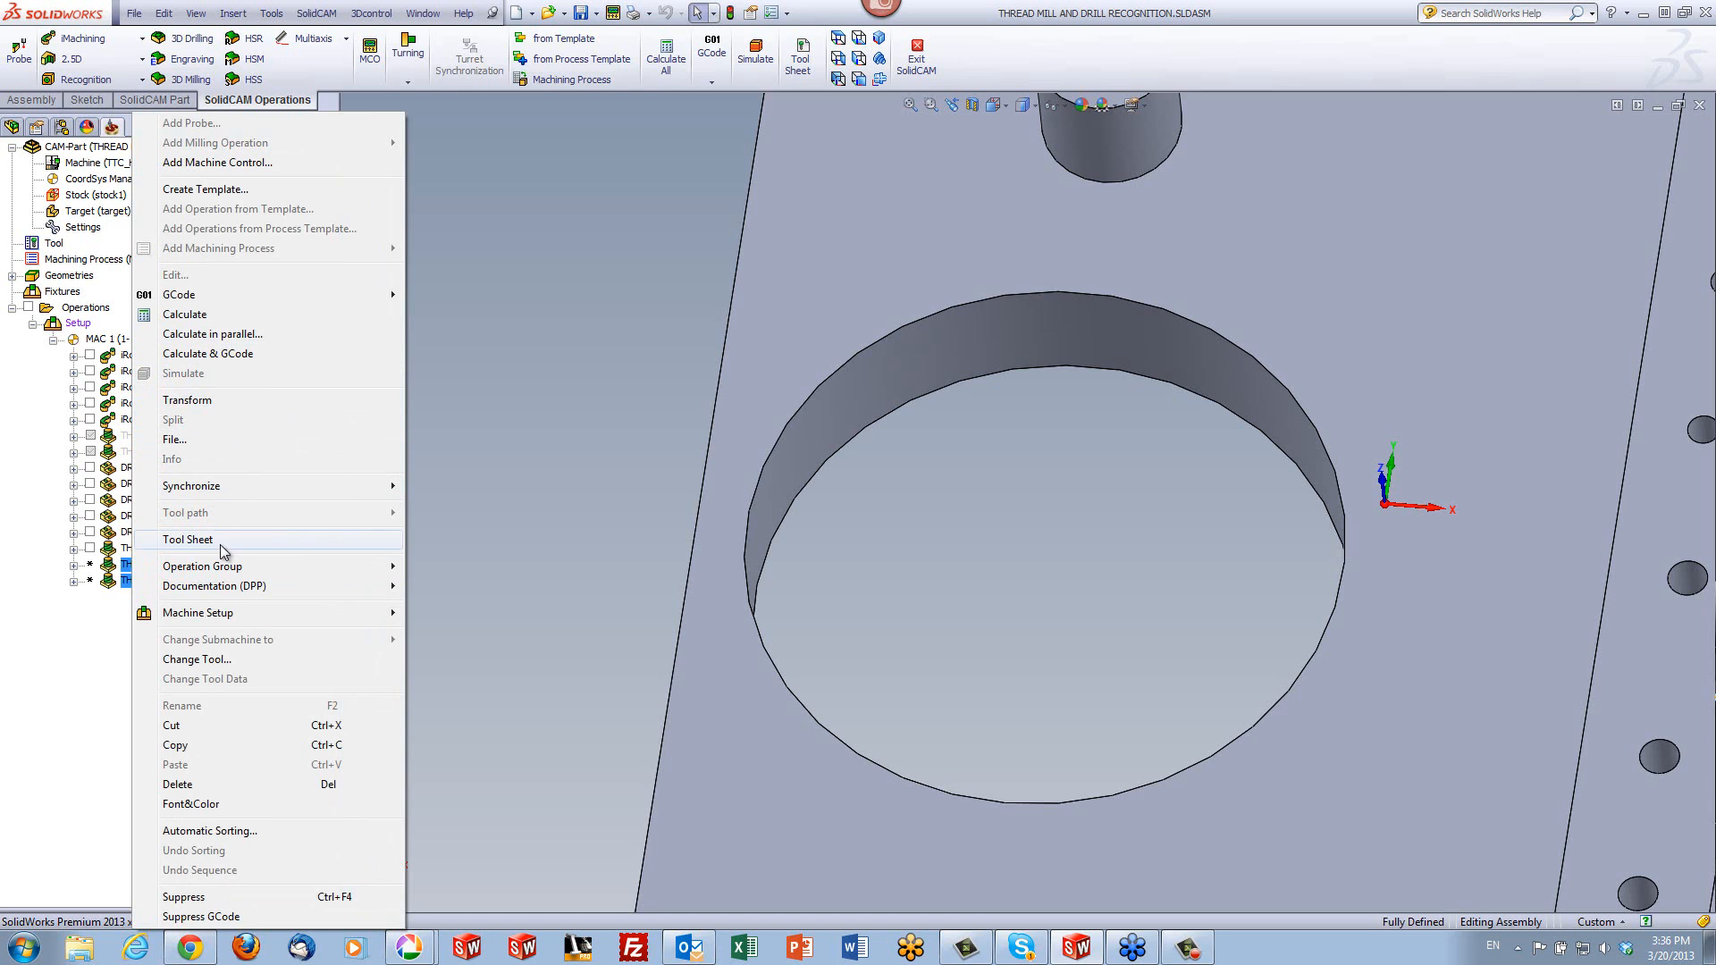
left_click(224, 320)
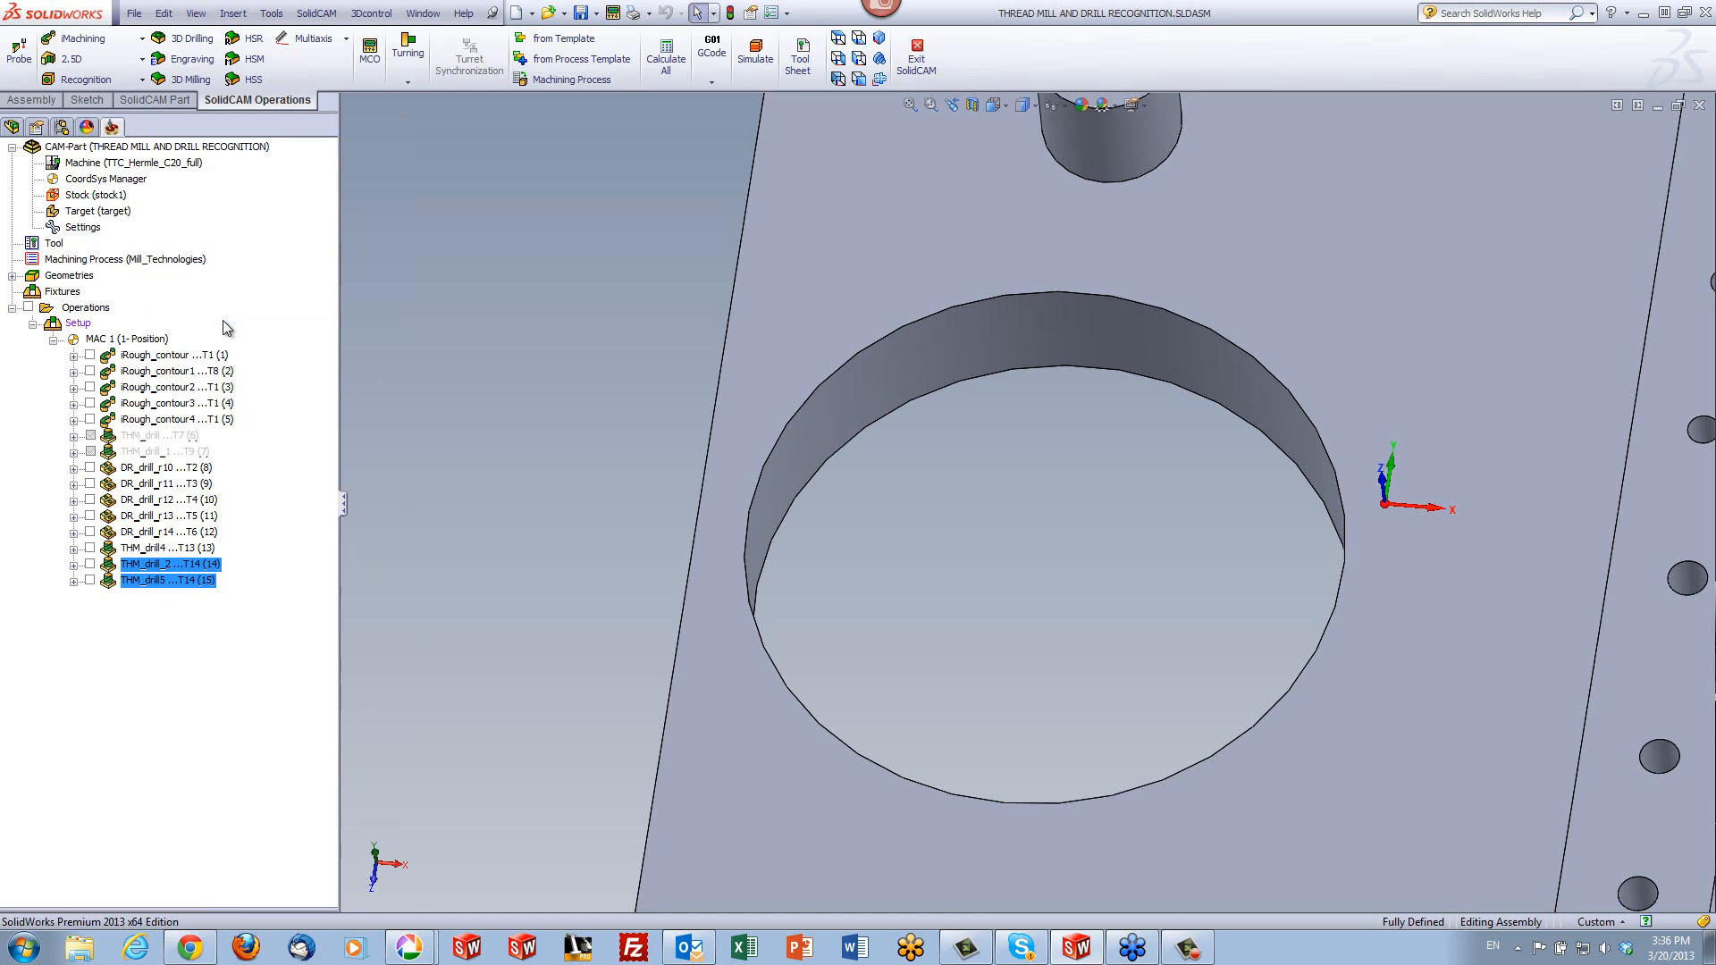
- Simulate THM_drill4, THM_drill_2 and THM_drill5 together in SolidVerify, watching the tool cut the boss up close
left_click(166, 552, "ctrl")
right_click(166, 551)
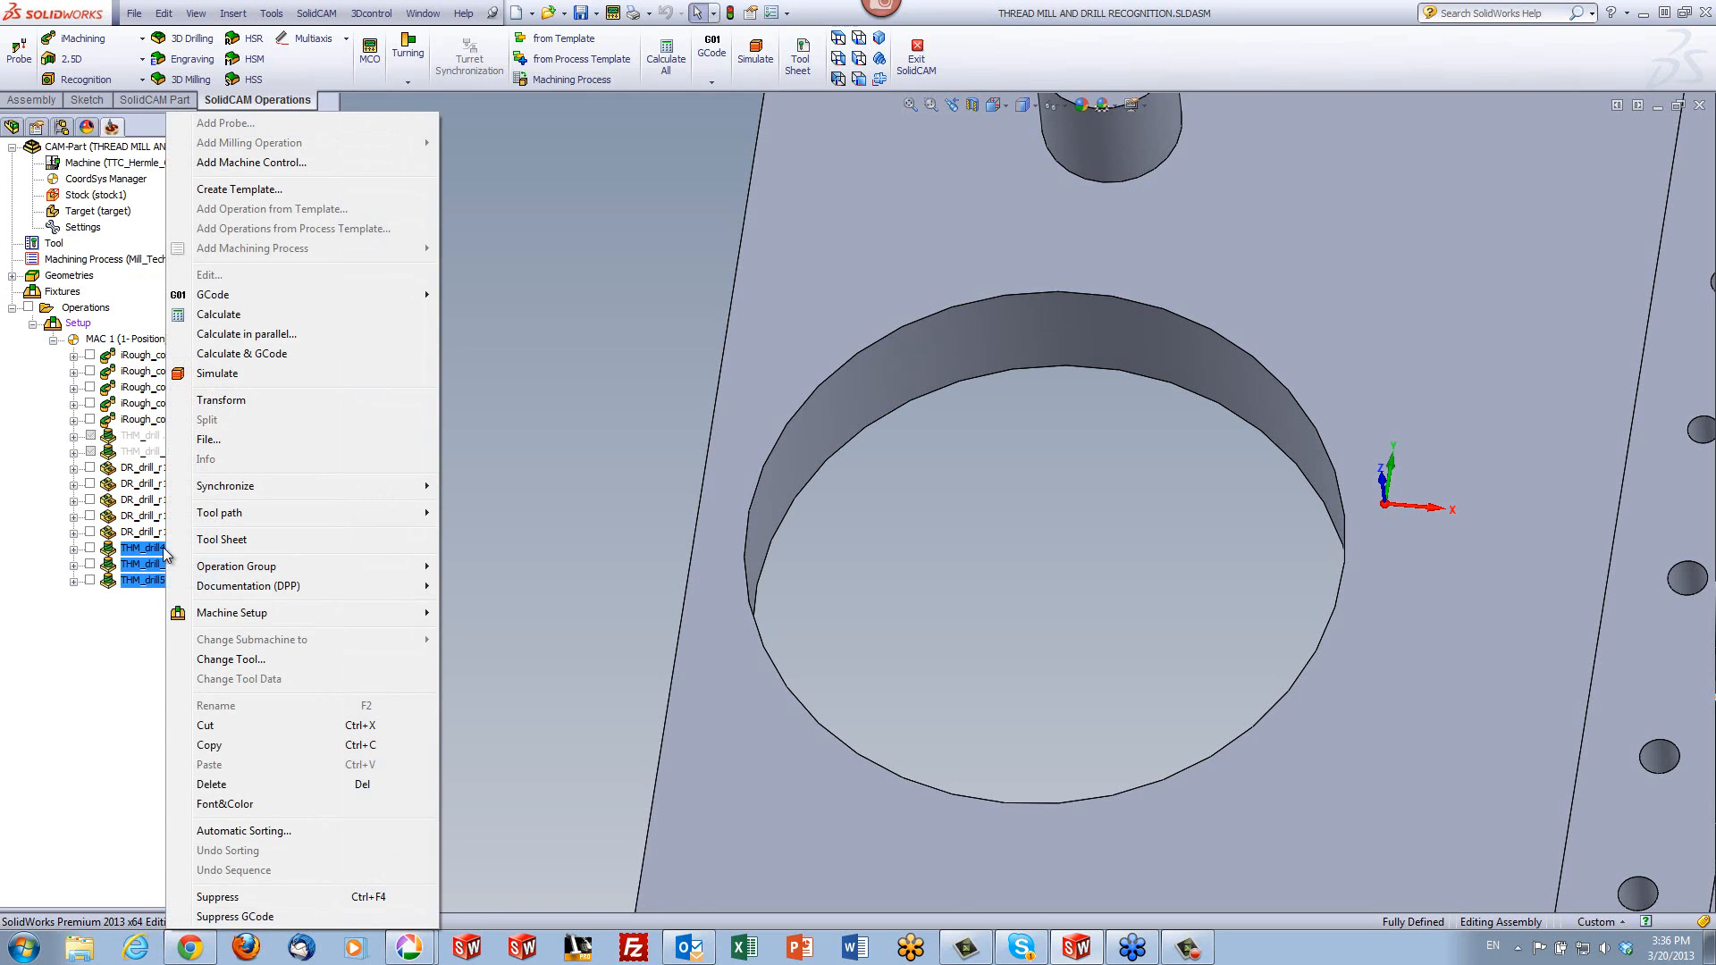
left_click(217, 373)
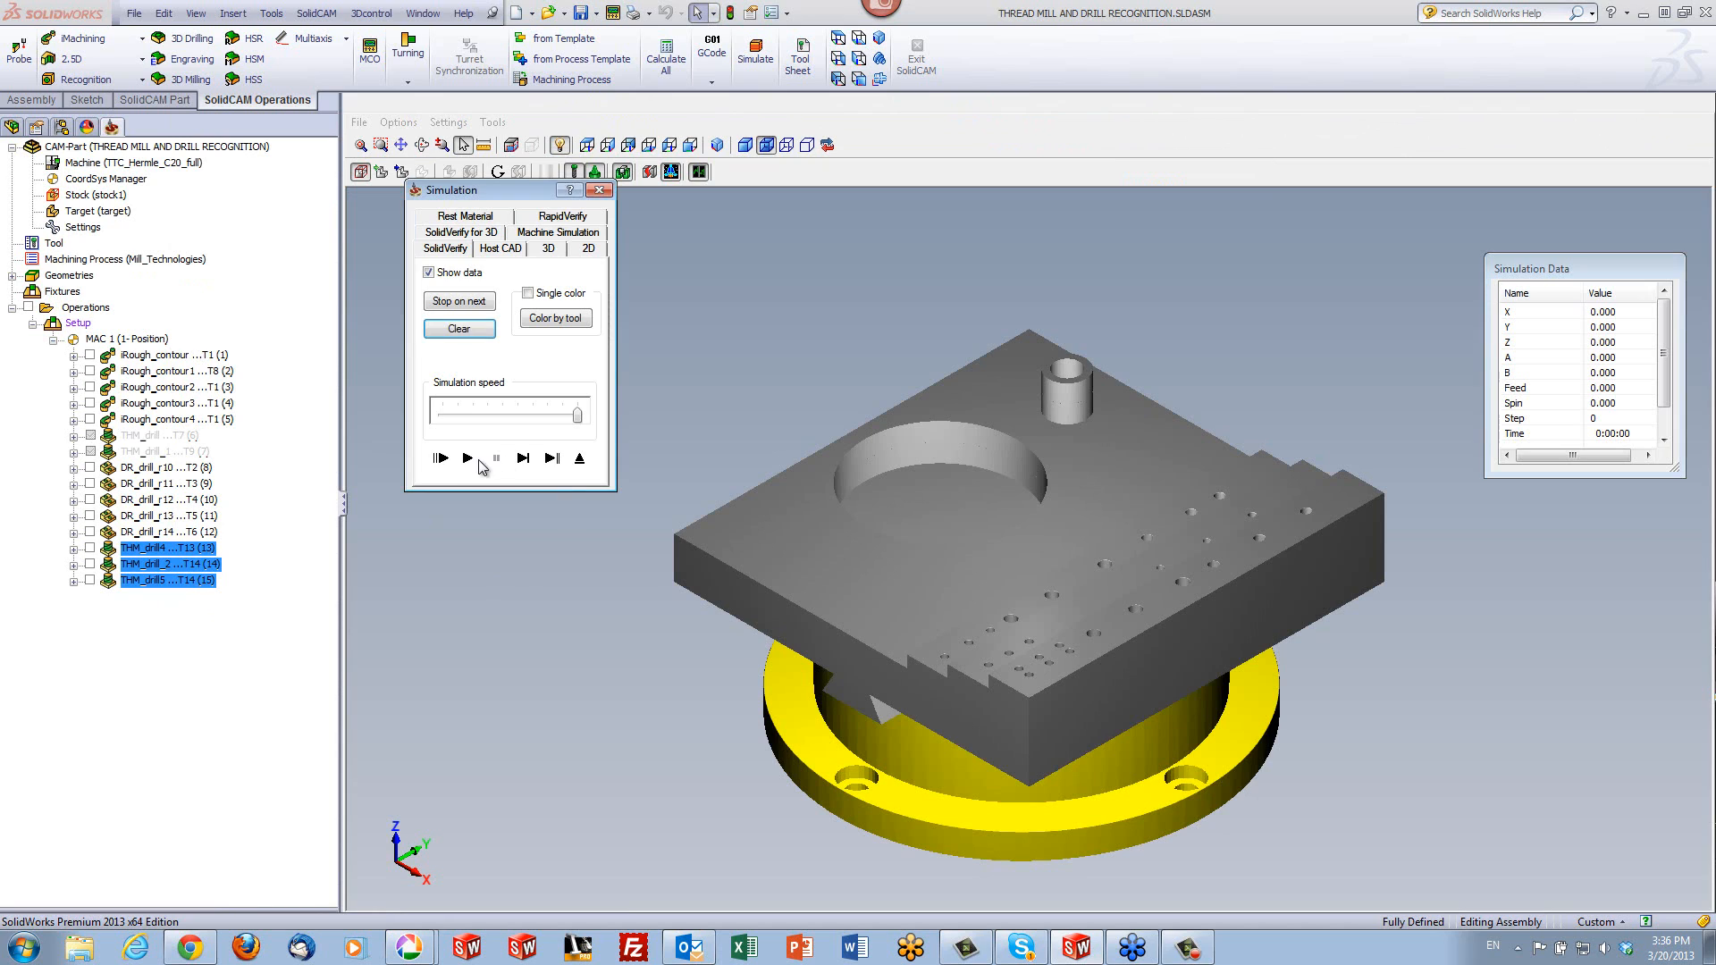
left_click(466, 458)
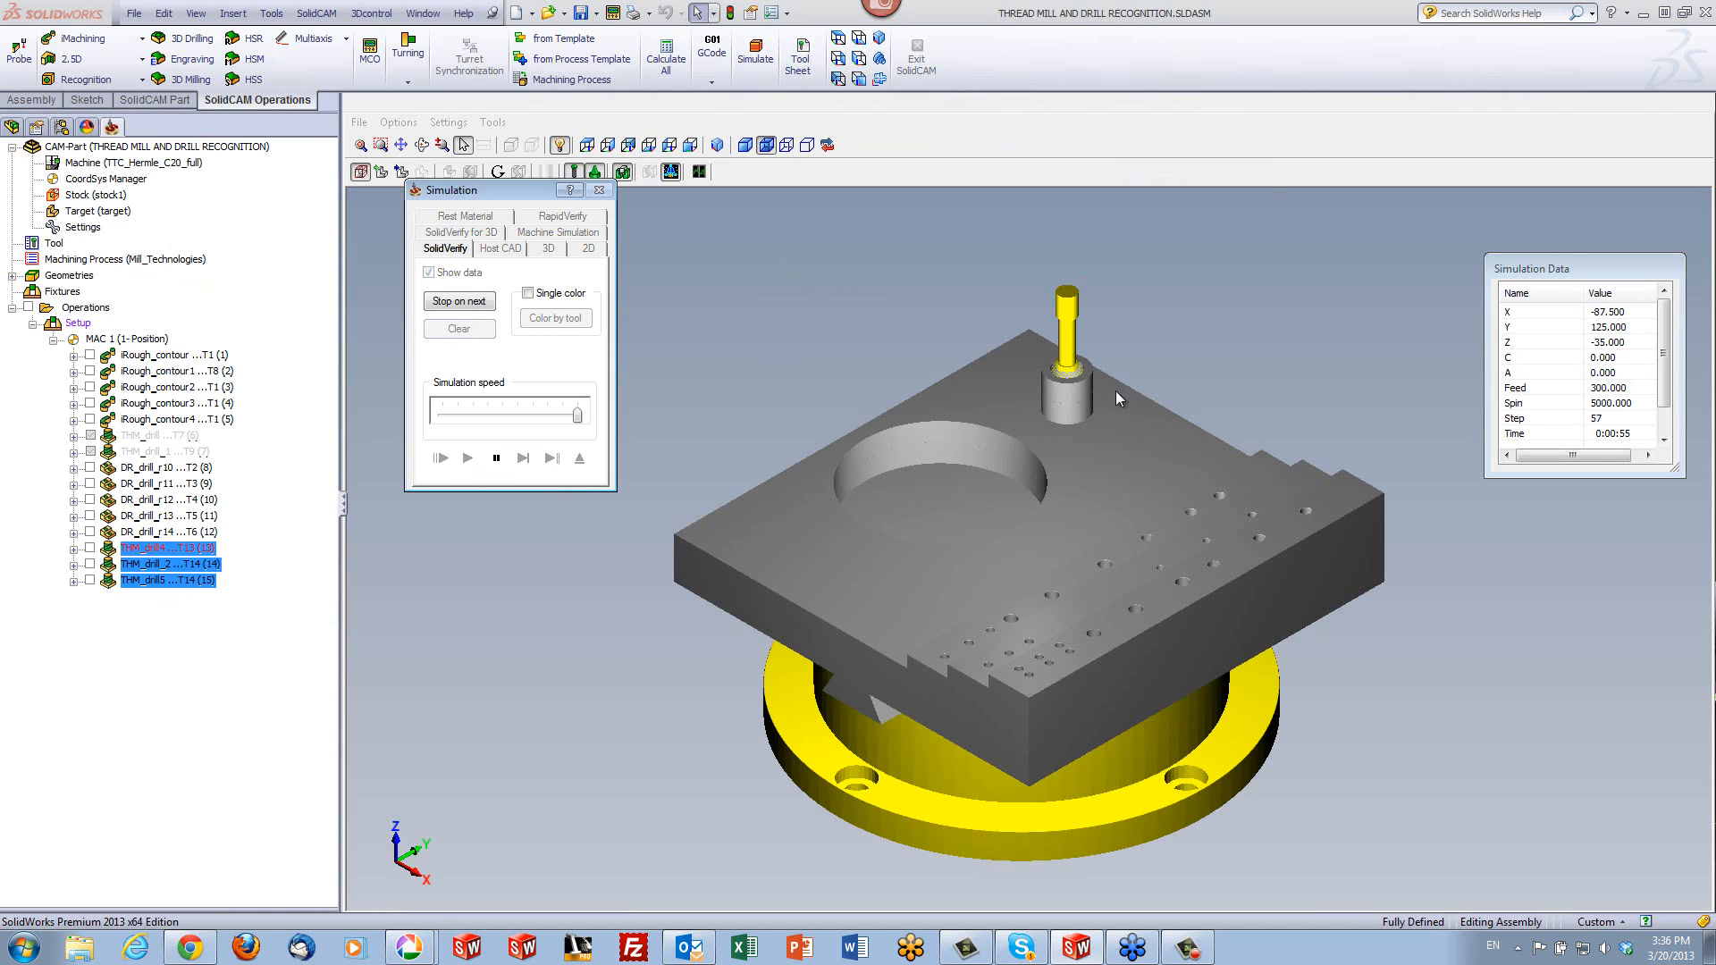
scroll(1065, 424, "up", 4)
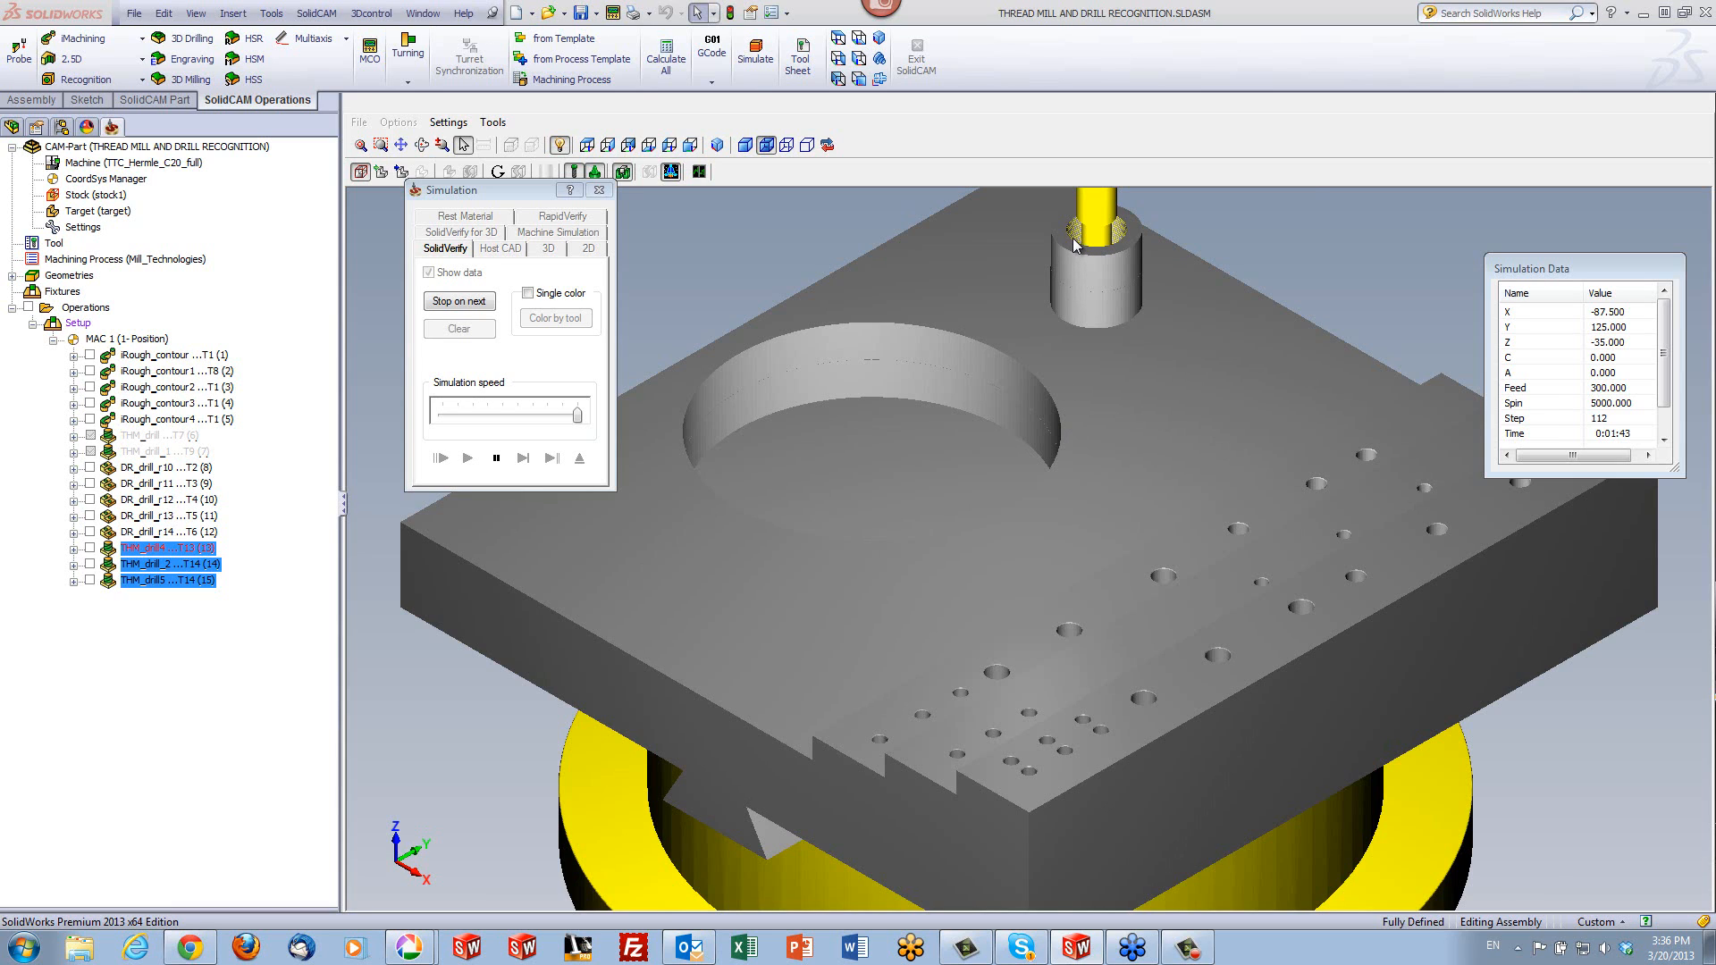
scroll(1074, 245, "up", 2)
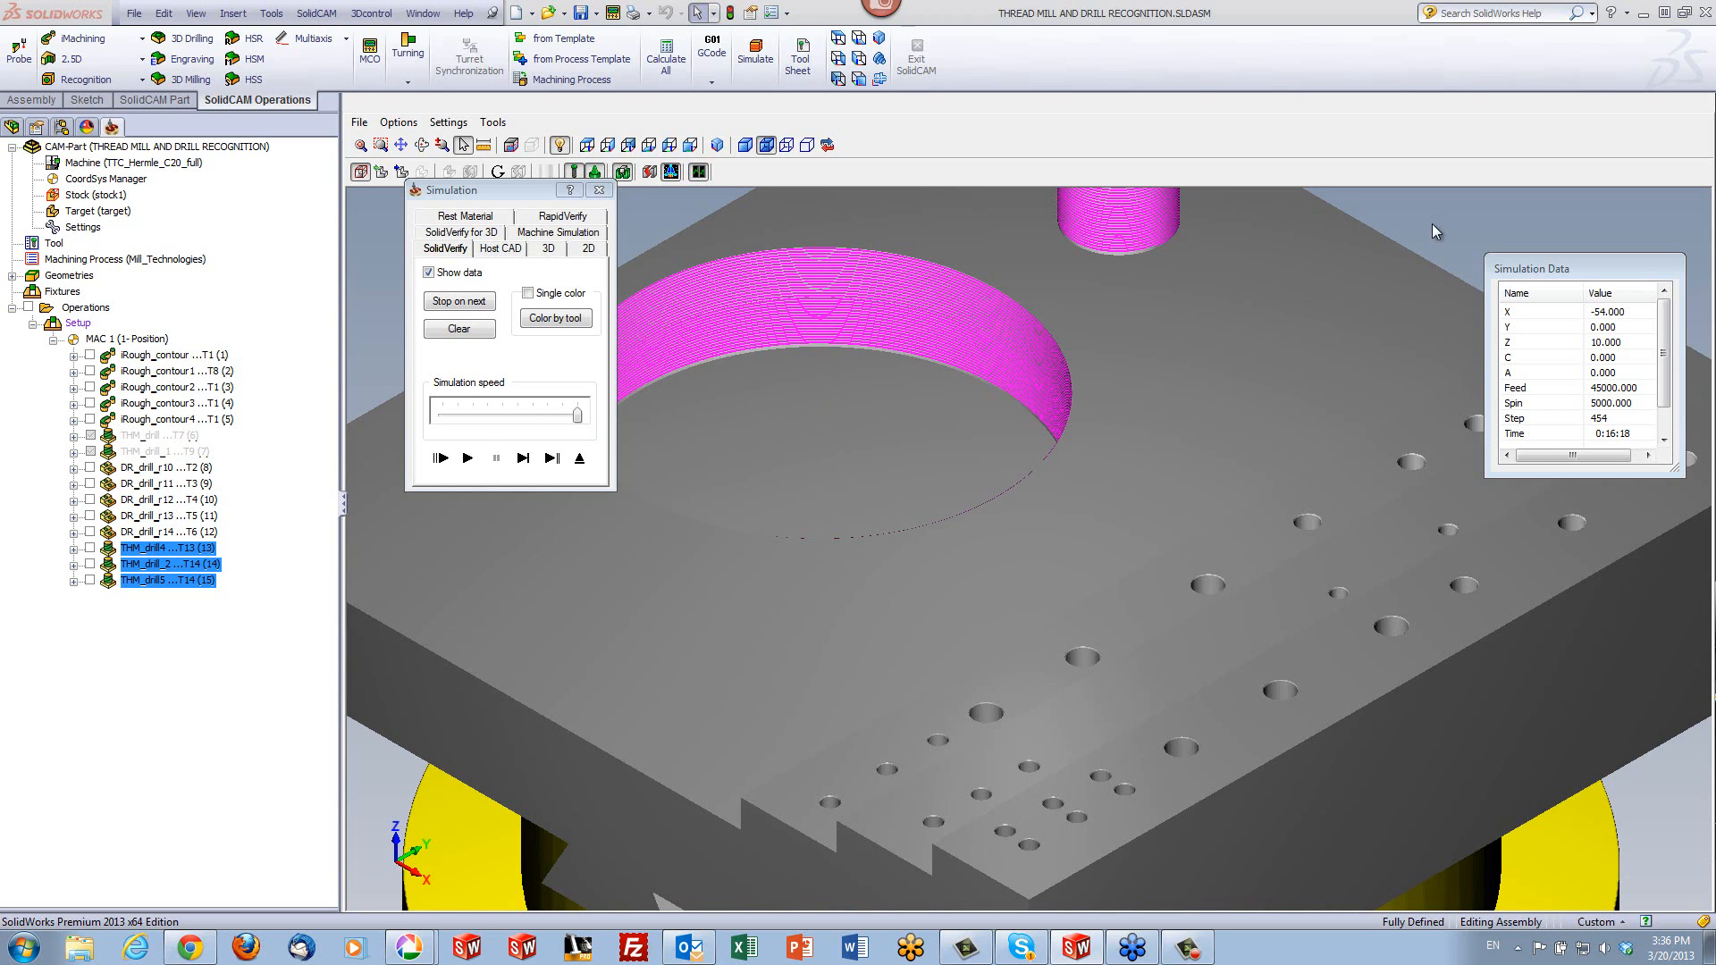
- Examine the simulated external thread on the boss and the internal thread in its bore up close
scroll(1441, 213, "up", 5)
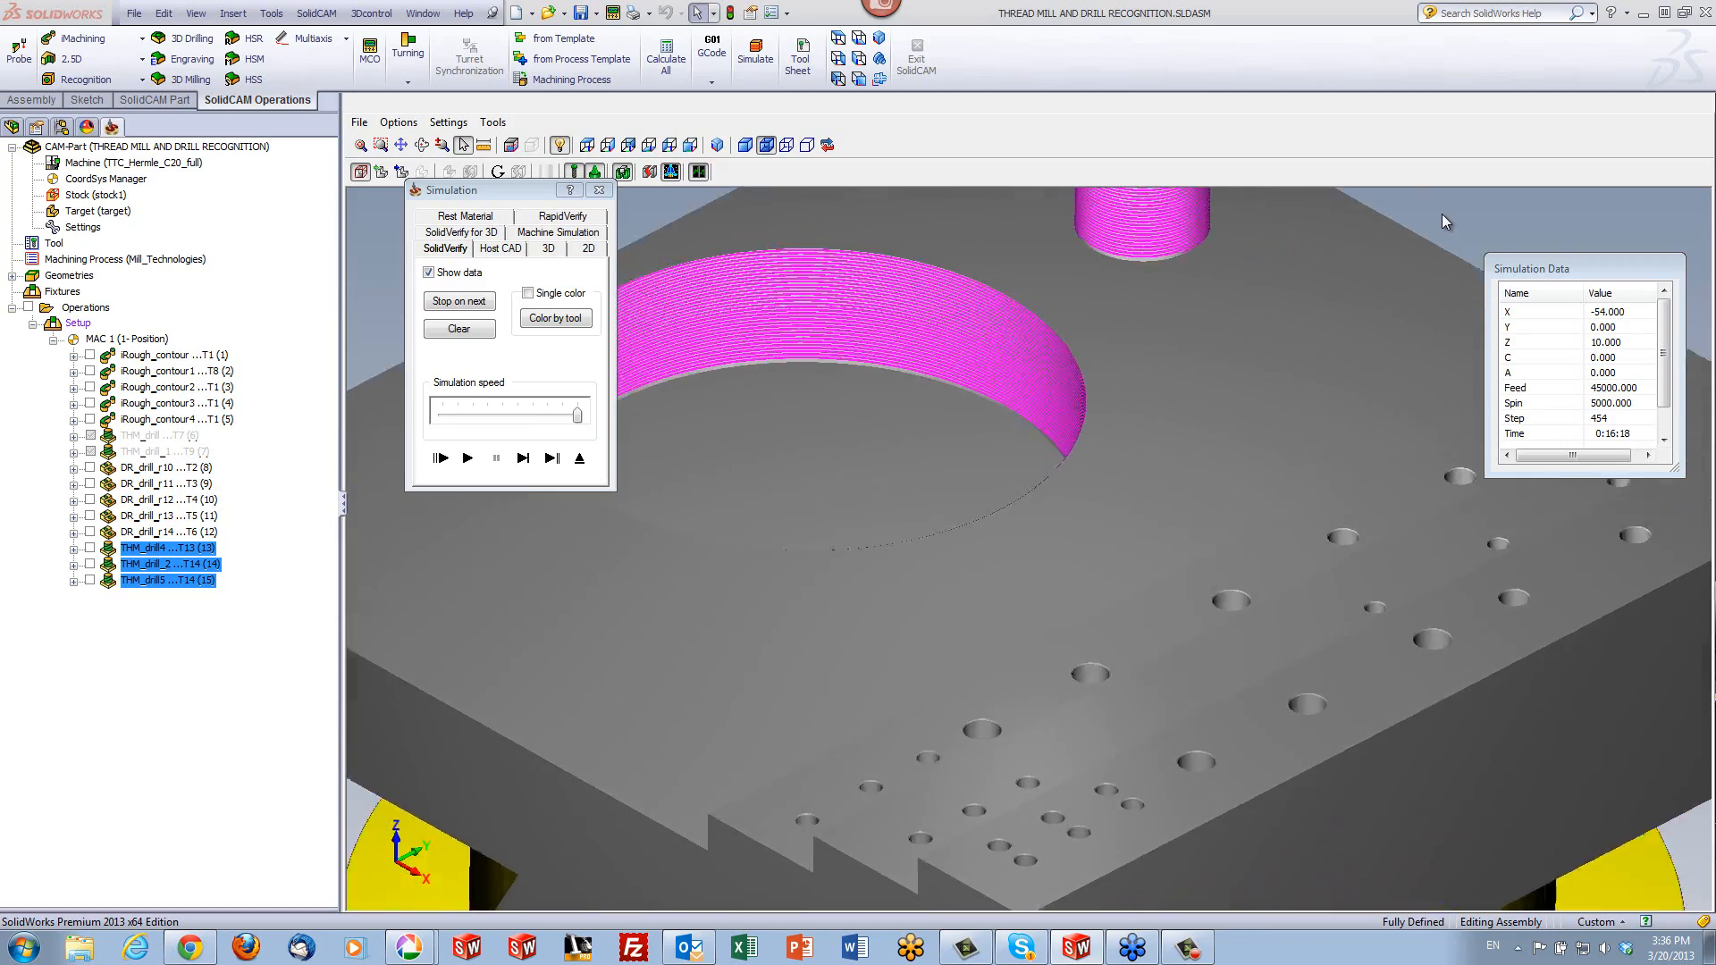
scroll(1440, 213, "up", 5)
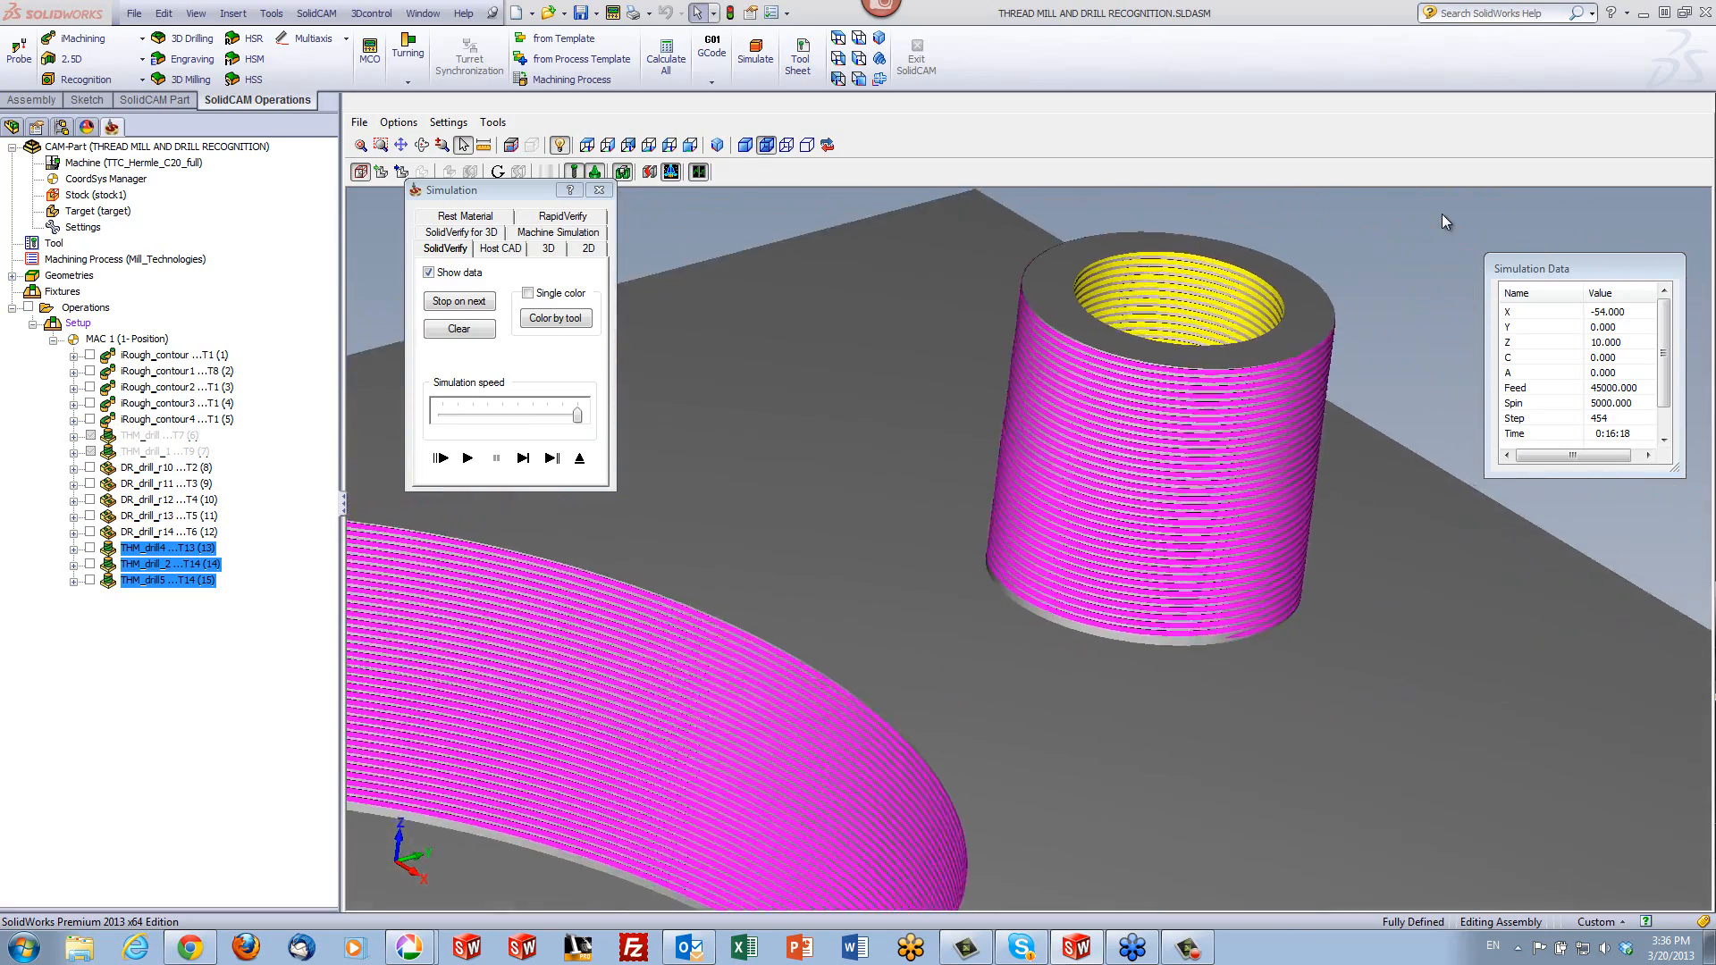
scroll(1440, 212, "up", 5)
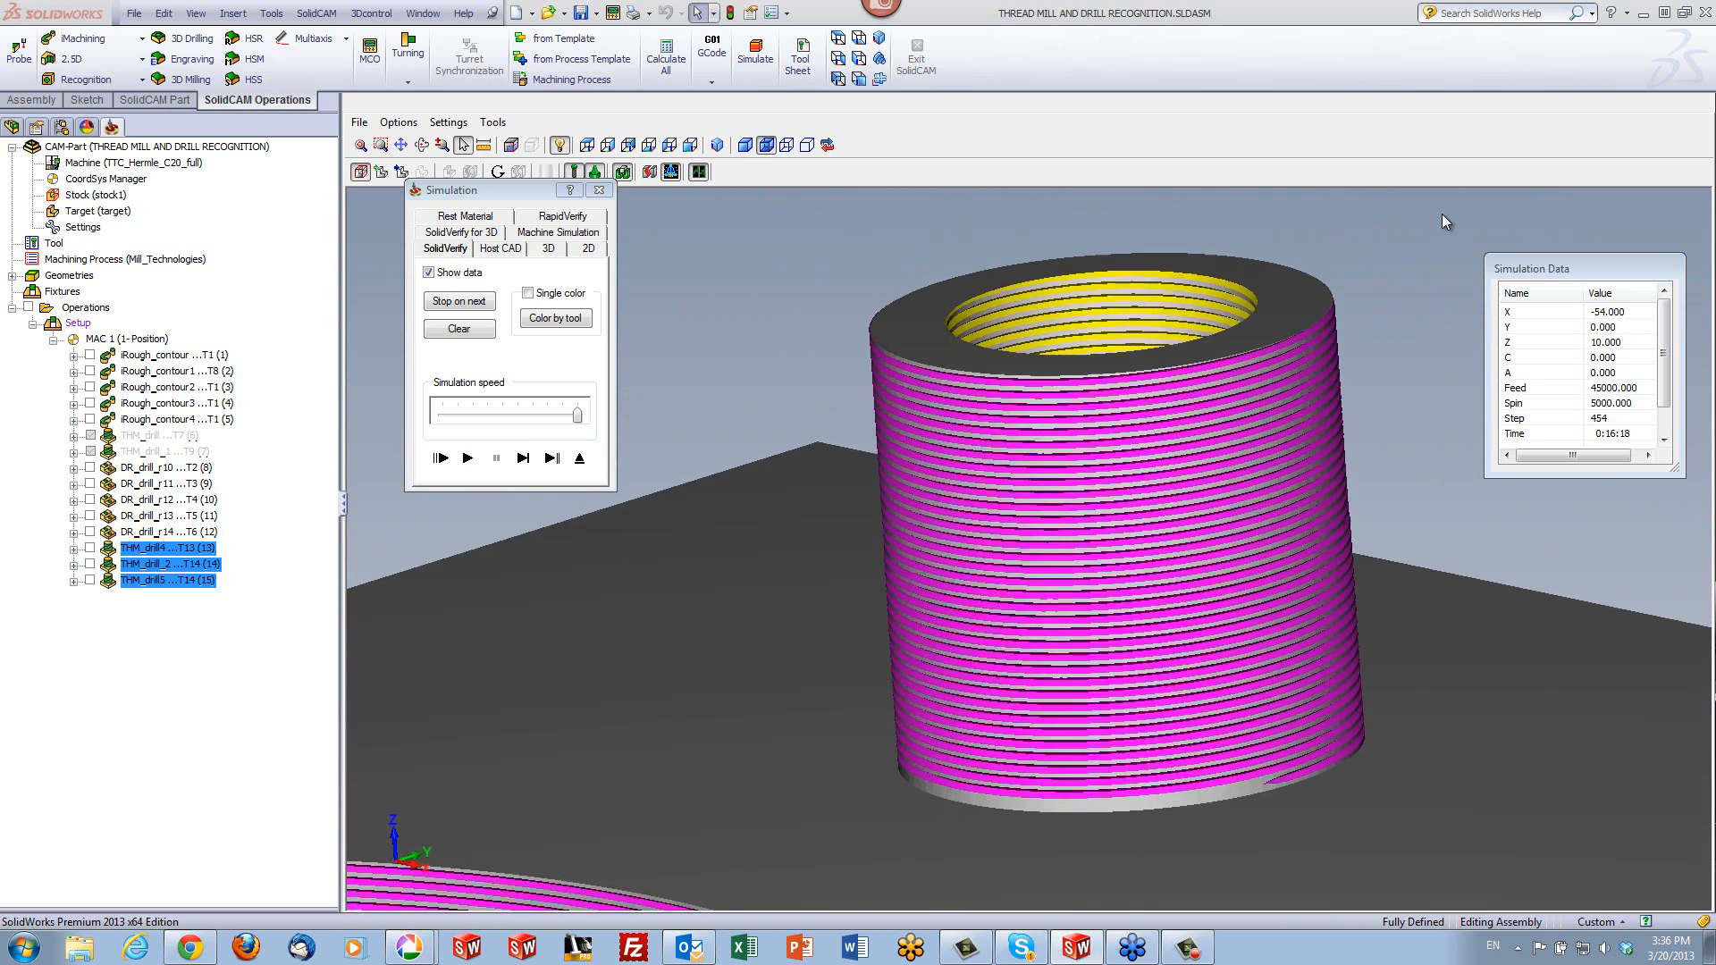
scroll(1441, 213, "up", 1)
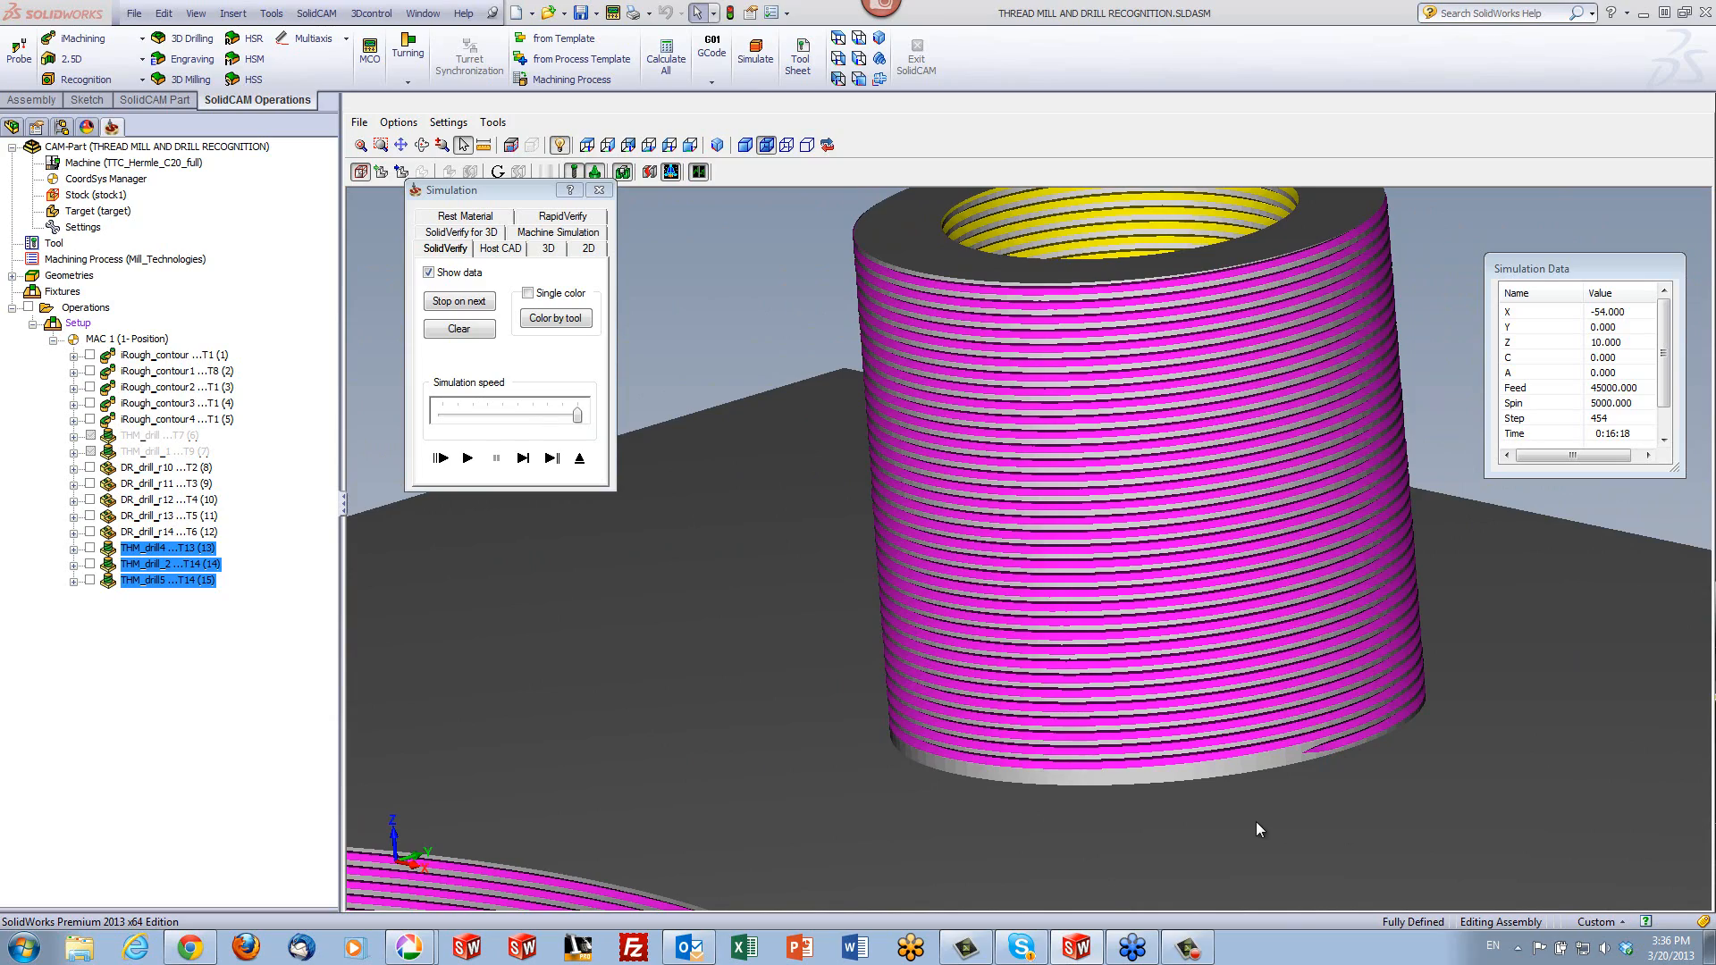
middle_click_drag(1256, 818, 1044, 711)
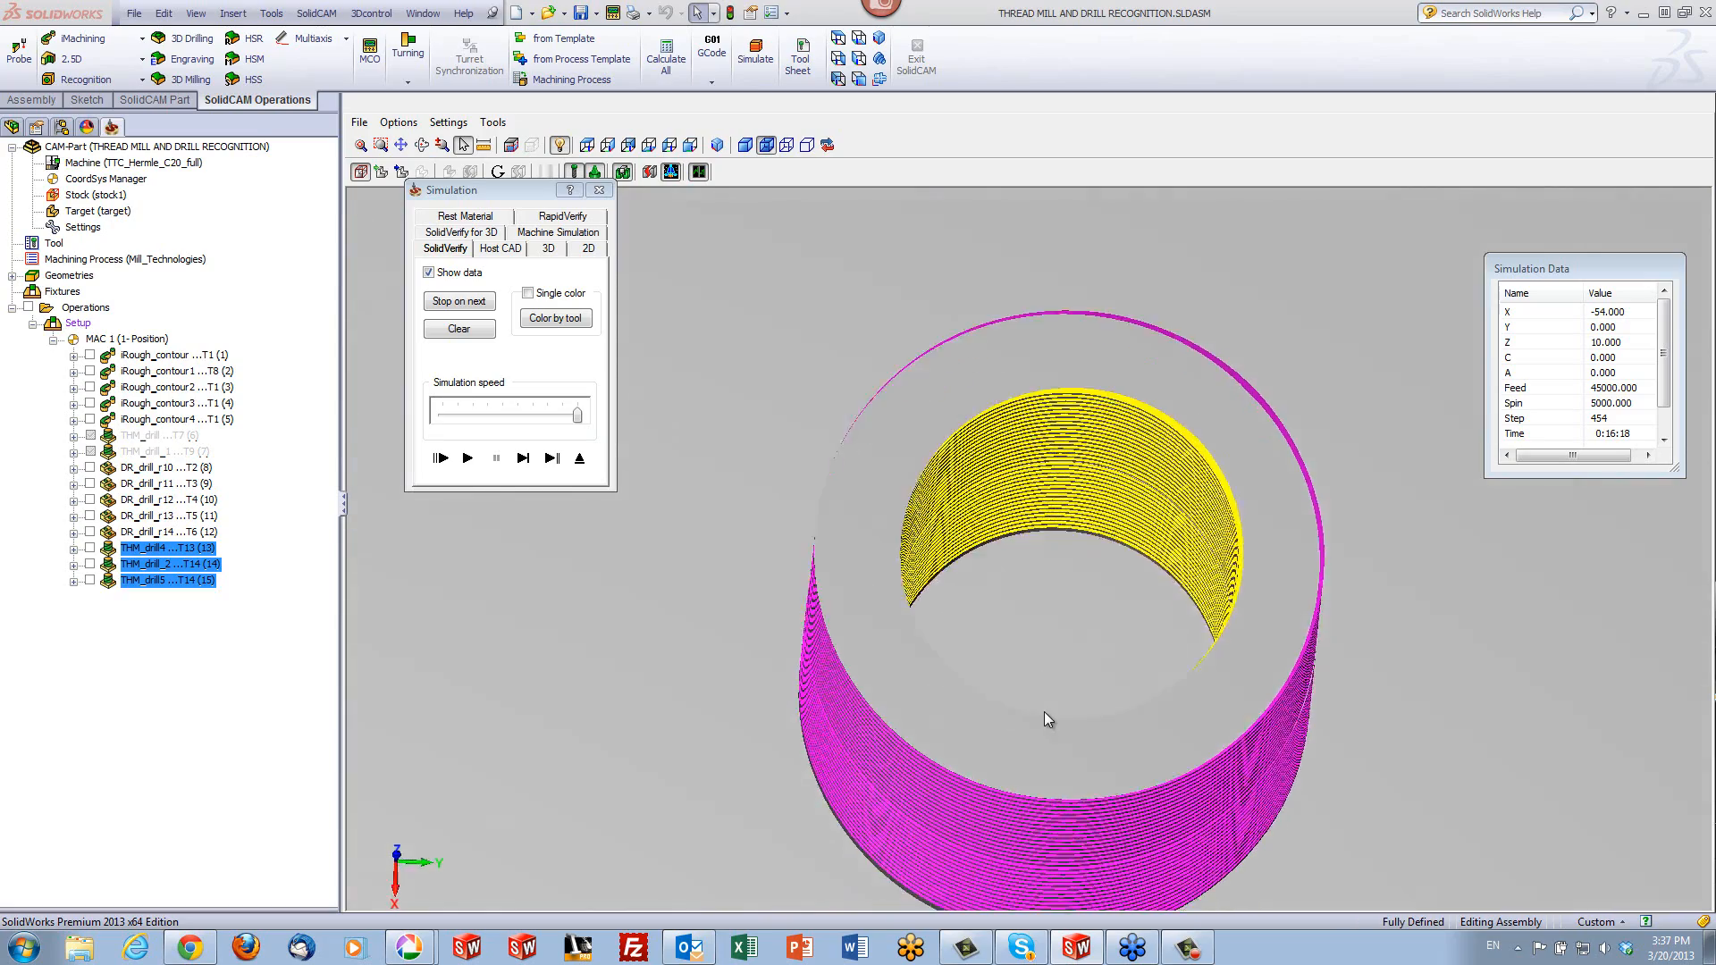
scroll(1043, 711, "down", 3)
scroll(831, 447, "up", 3)
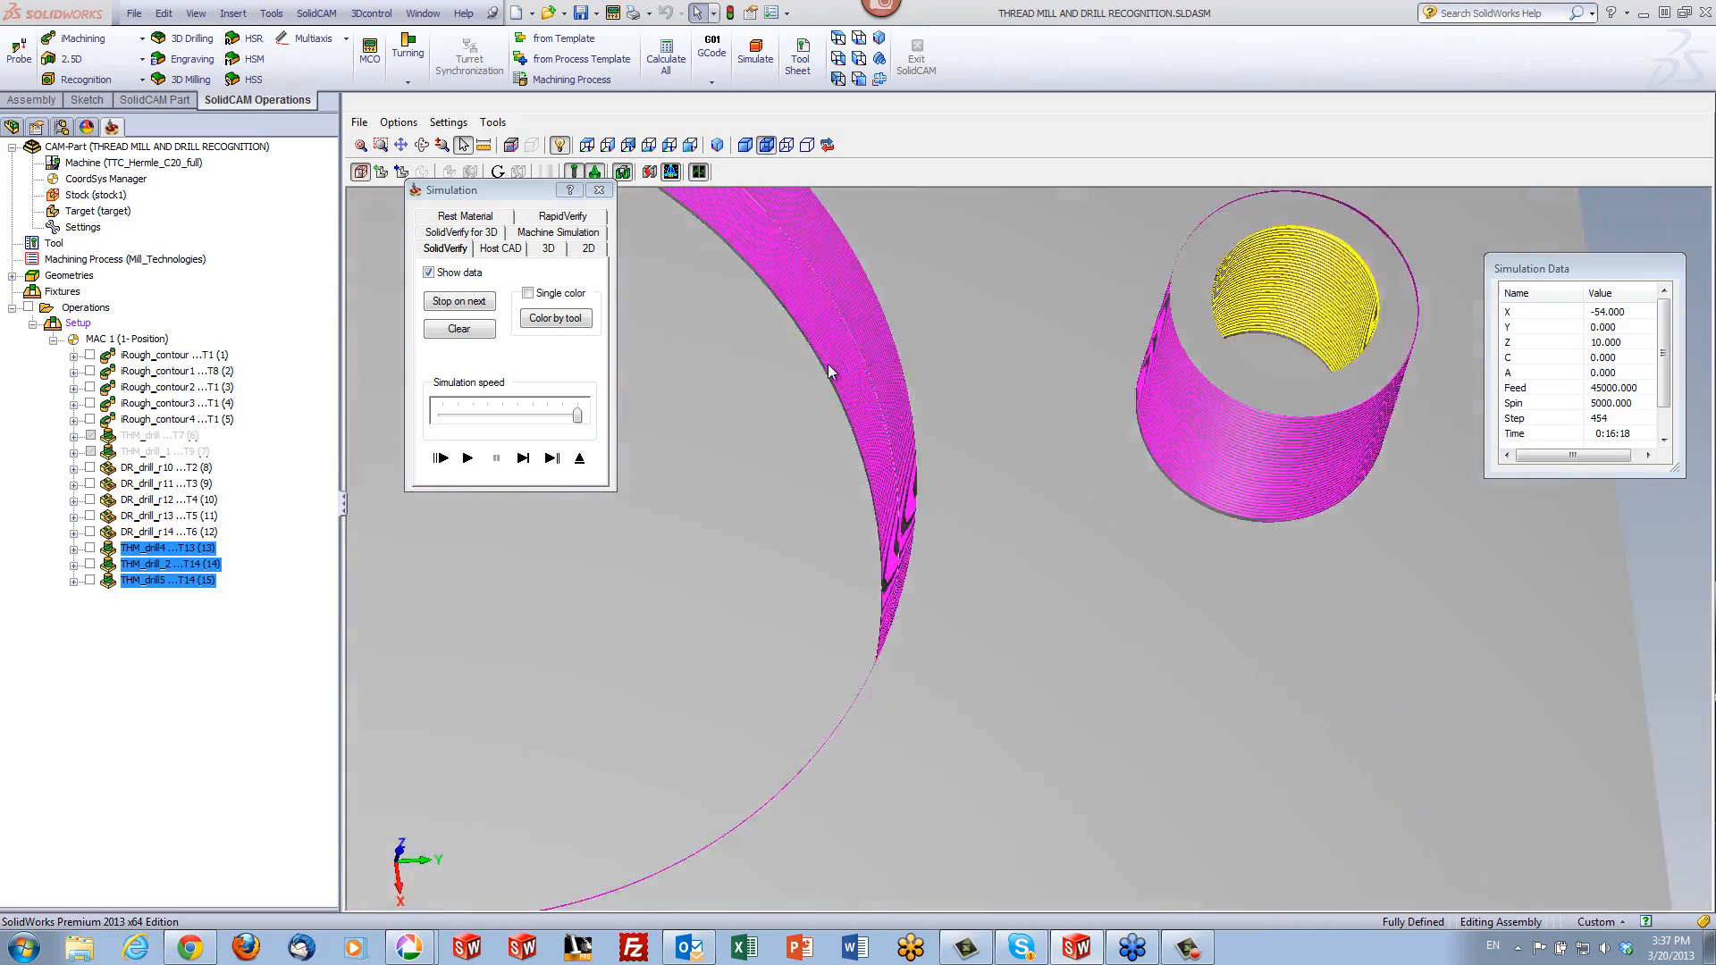
- Inspect the simulated thread inside the plate's large hole, then exit the simulation and return to the whole part
middle_click_drag(835, 376, 872, 378)
scroll(935, 463, "up", 5)
middle_click_drag(974, 436, 969, 654)
scroll(968, 652, "down", 3)
scroll(968, 653, "down", 5)
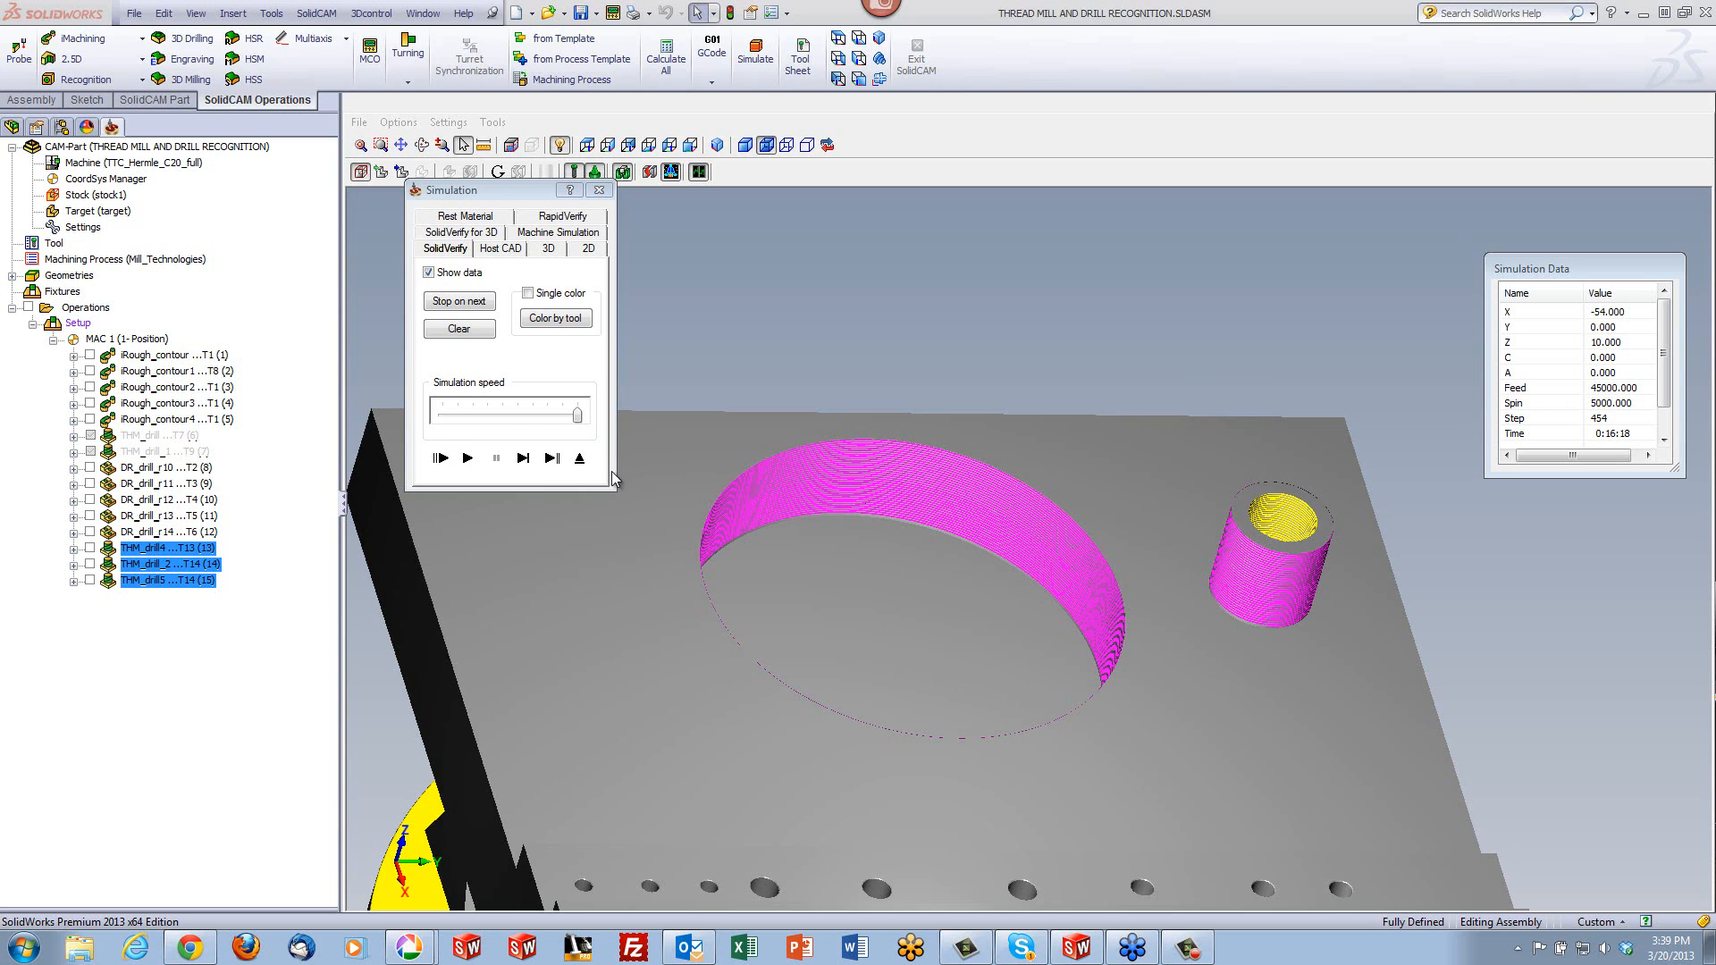
left_click(579, 458)
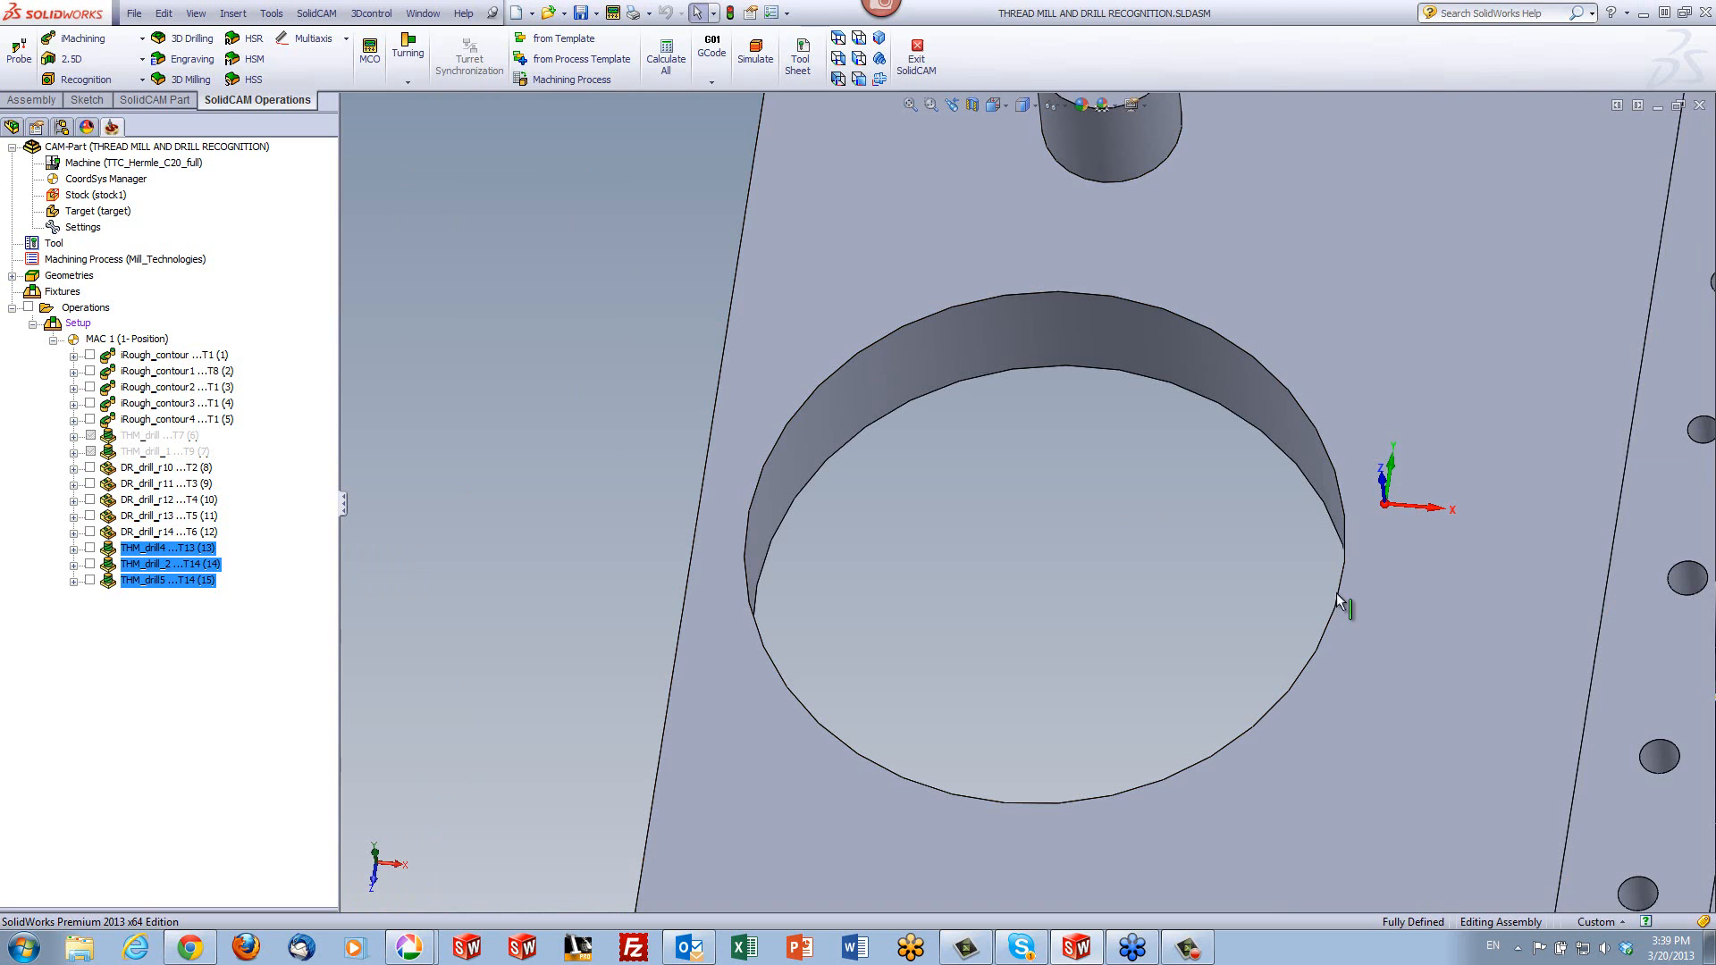
scroll(1252, 556, "up", 5)
middle_click_drag(1310, 575, 1287, 429)
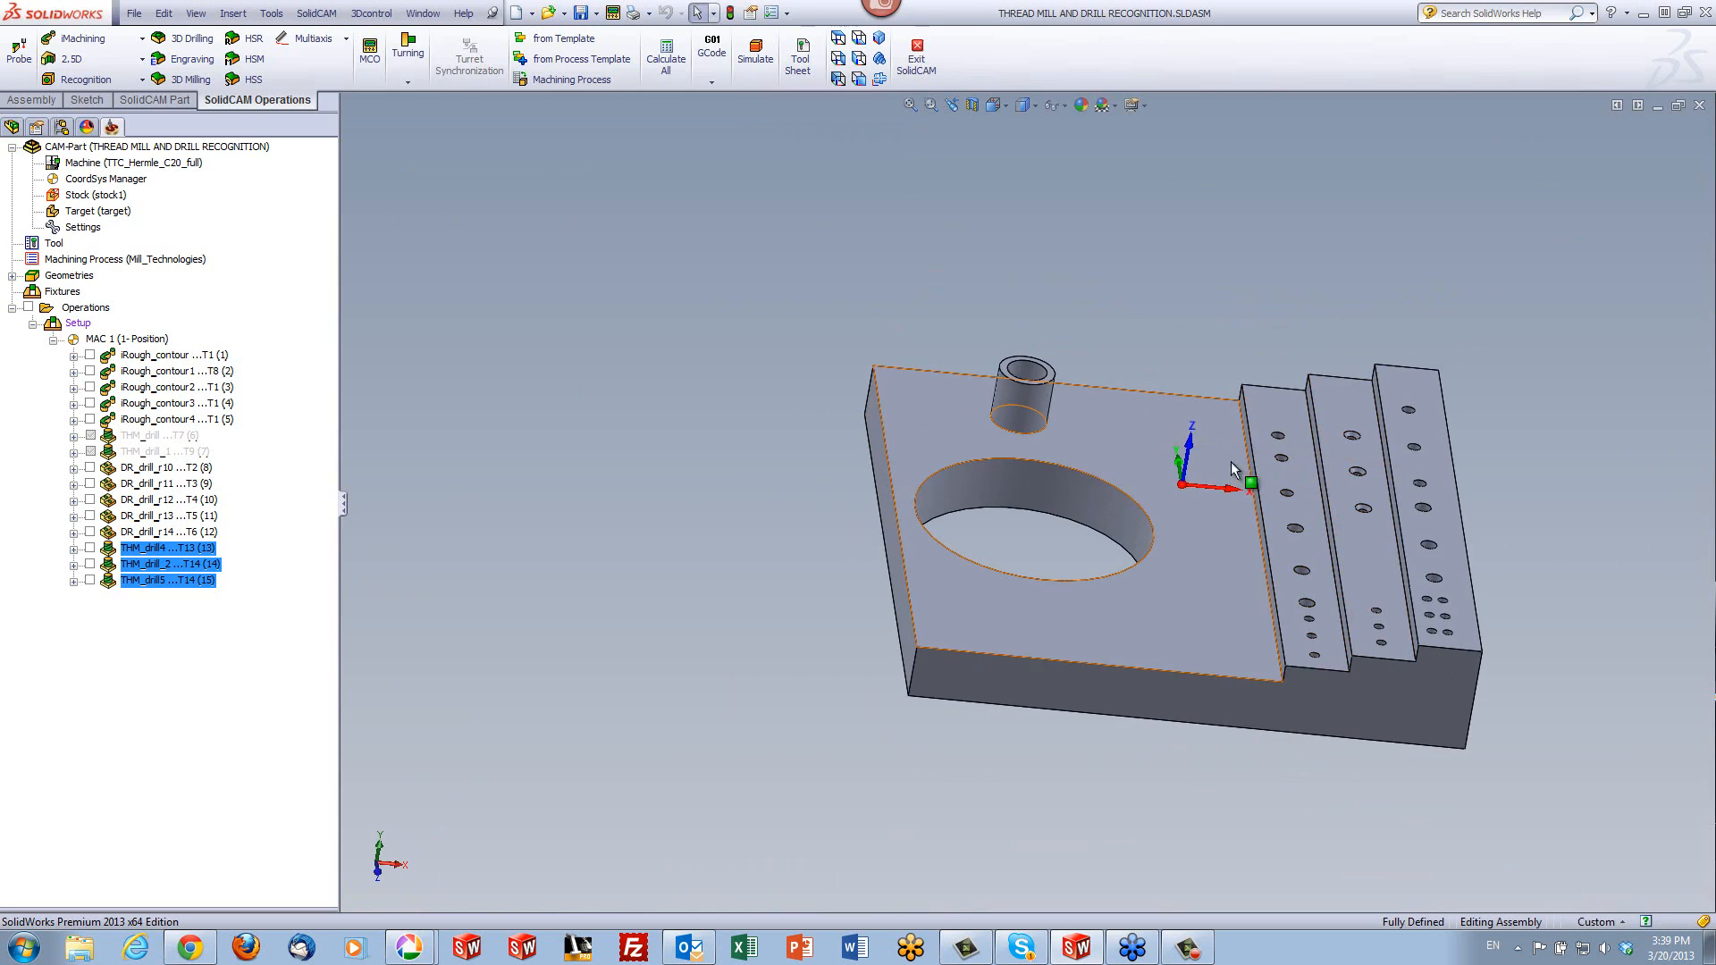